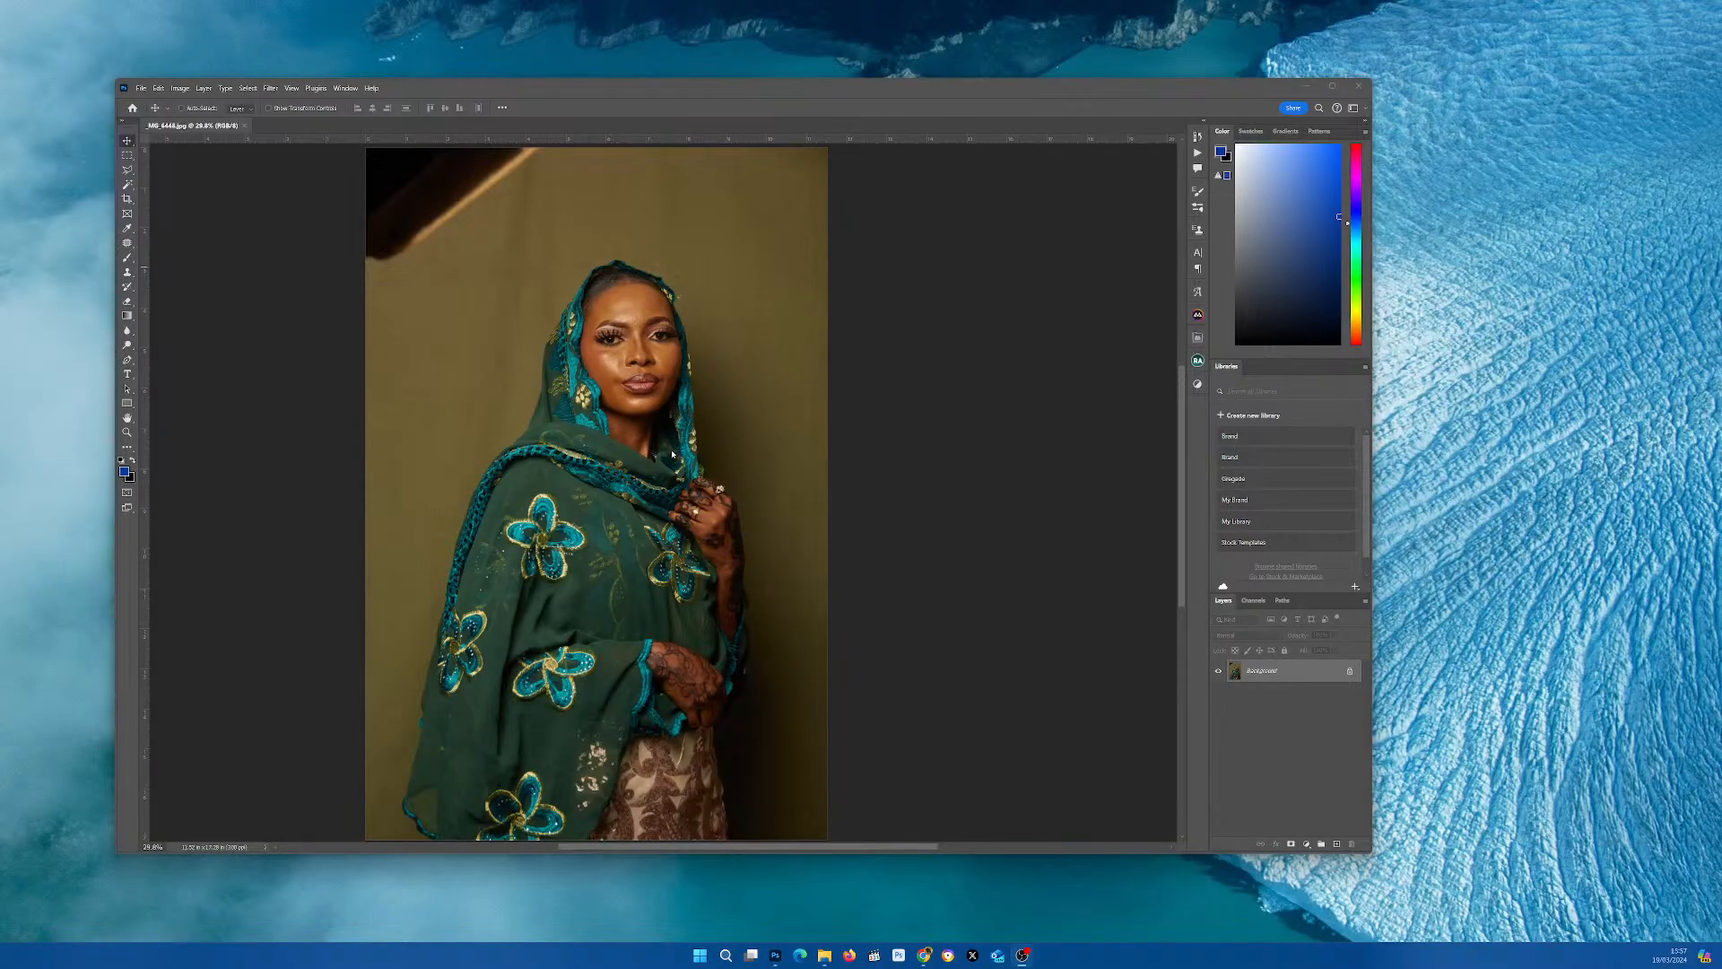
{"action": "scroll", "coordinate": [672, 453], "scroll_direction": "up", "scroll_amount": 1}
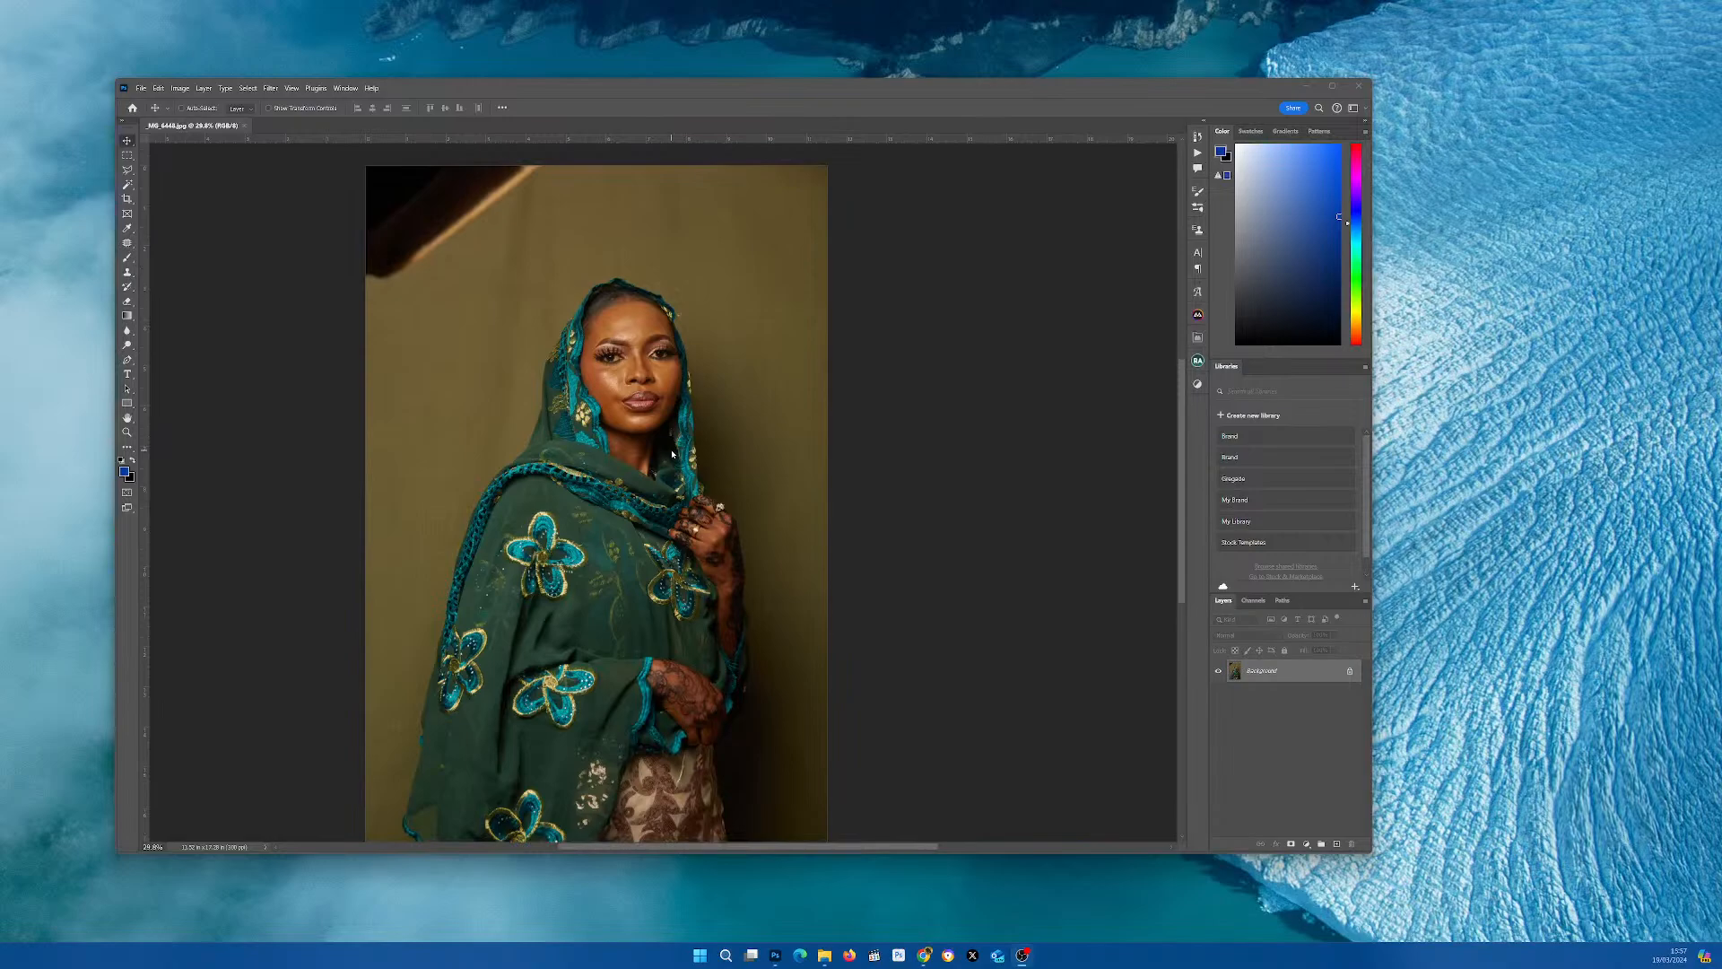
{"action": "scroll", "coordinate": [672, 454], "scroll_direction": "down", "scroll_amount": 1}
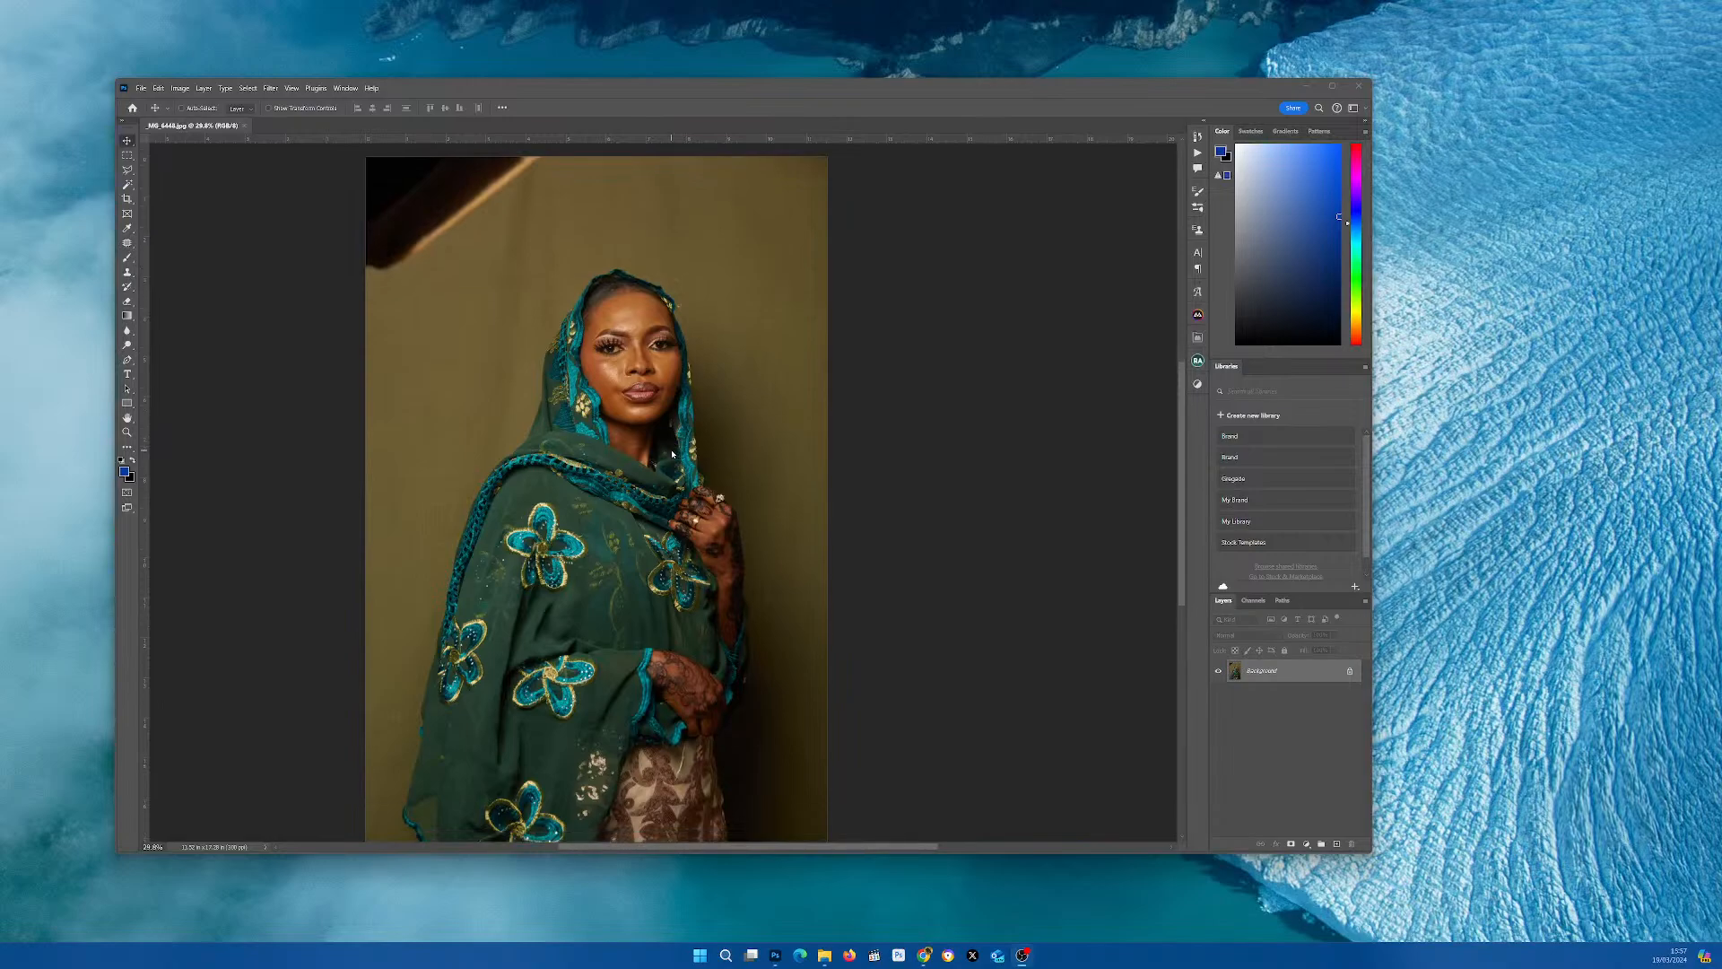
{"action": "scroll", "coordinate": [671, 454], "scroll_direction": "down", "scroll_amount": 1}
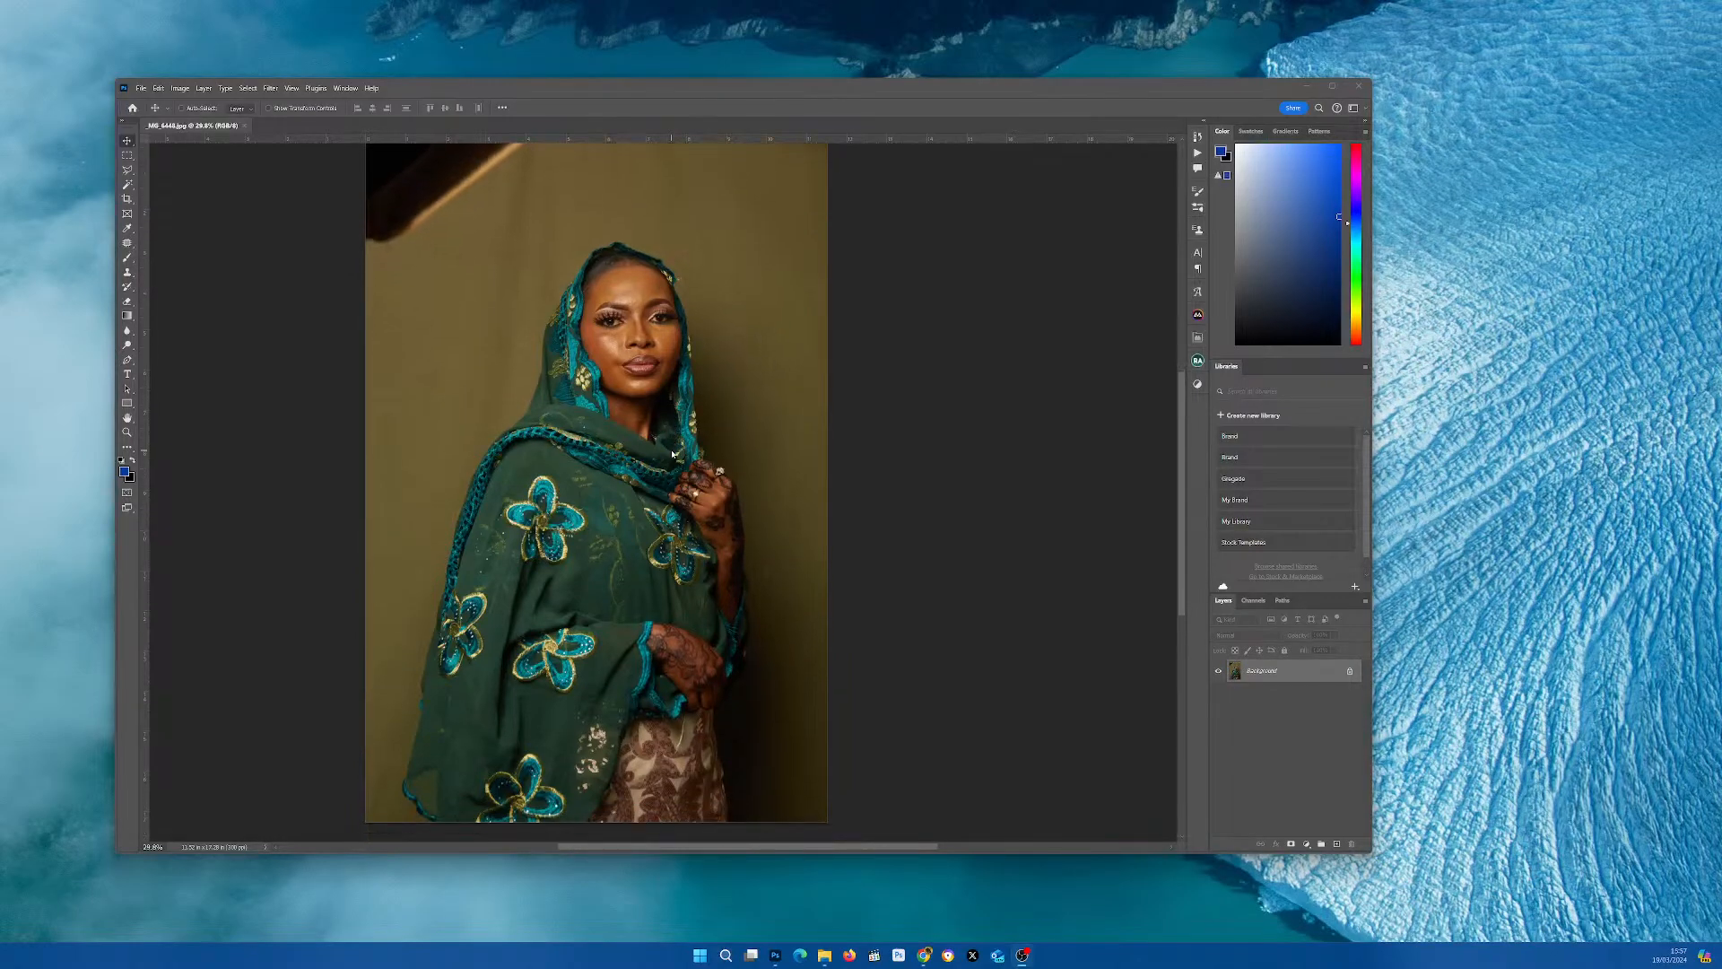
{"action": "scroll", "coordinate": [672, 454], "scroll_direction": "up", "scroll_amount": 1}
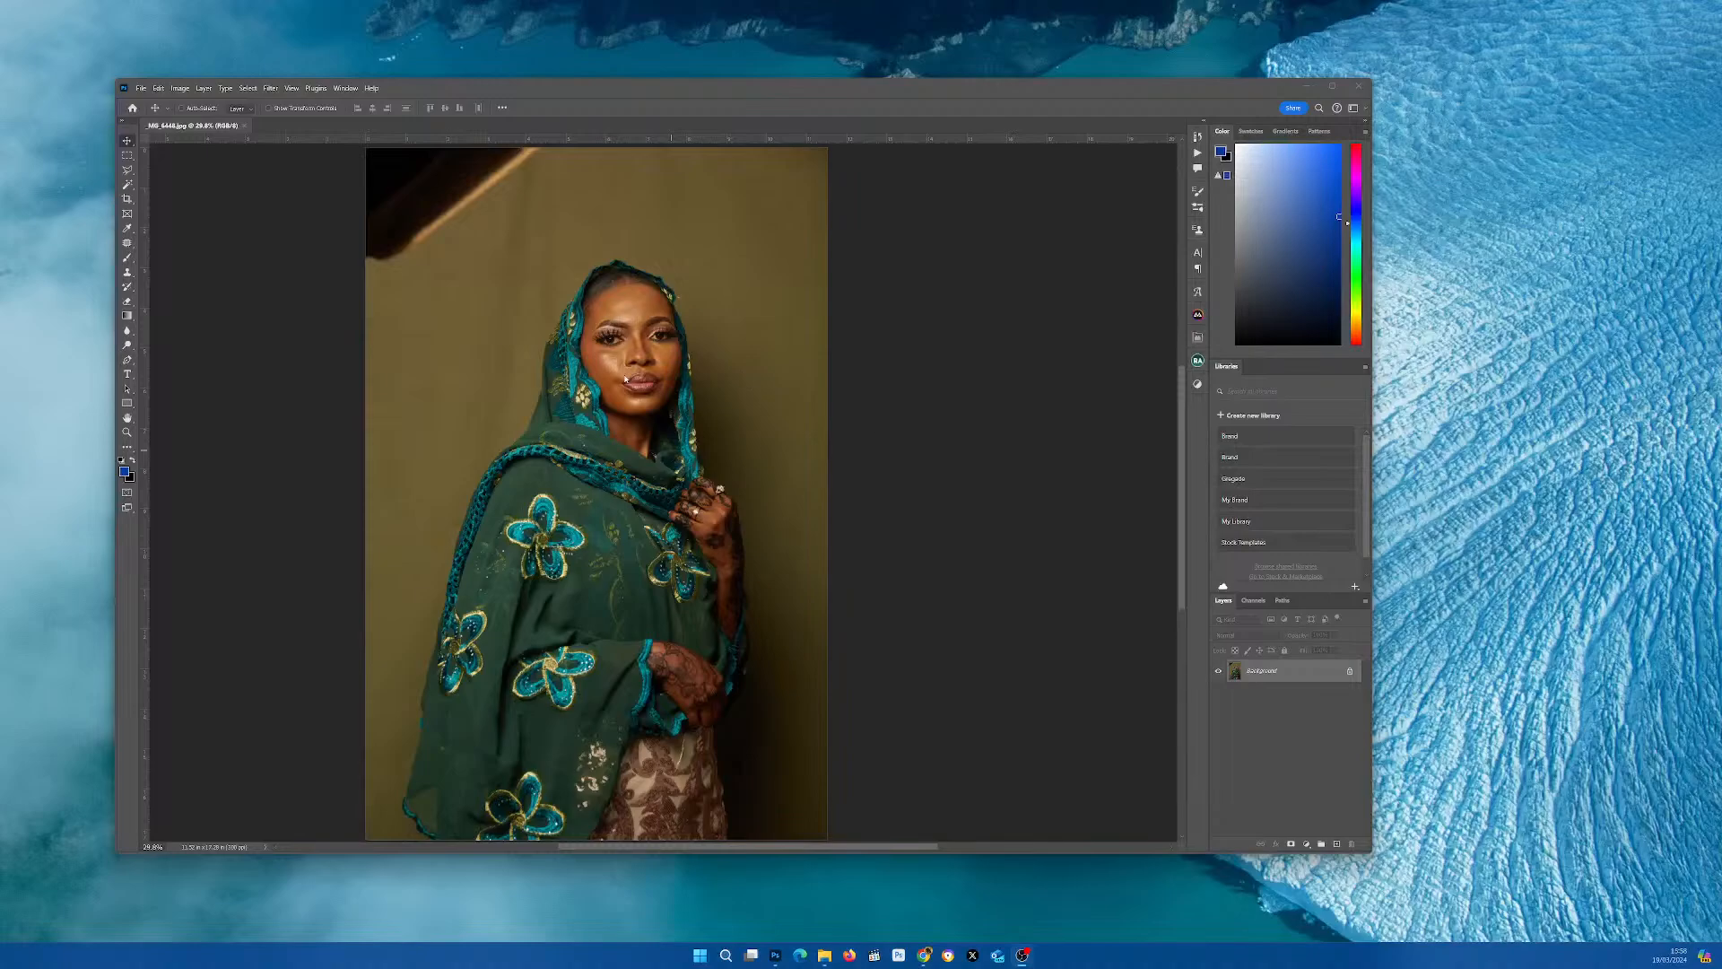
{"action": "scroll", "coordinate": [660, 385], "scroll_direction": "down", "scroll_amount": 2}
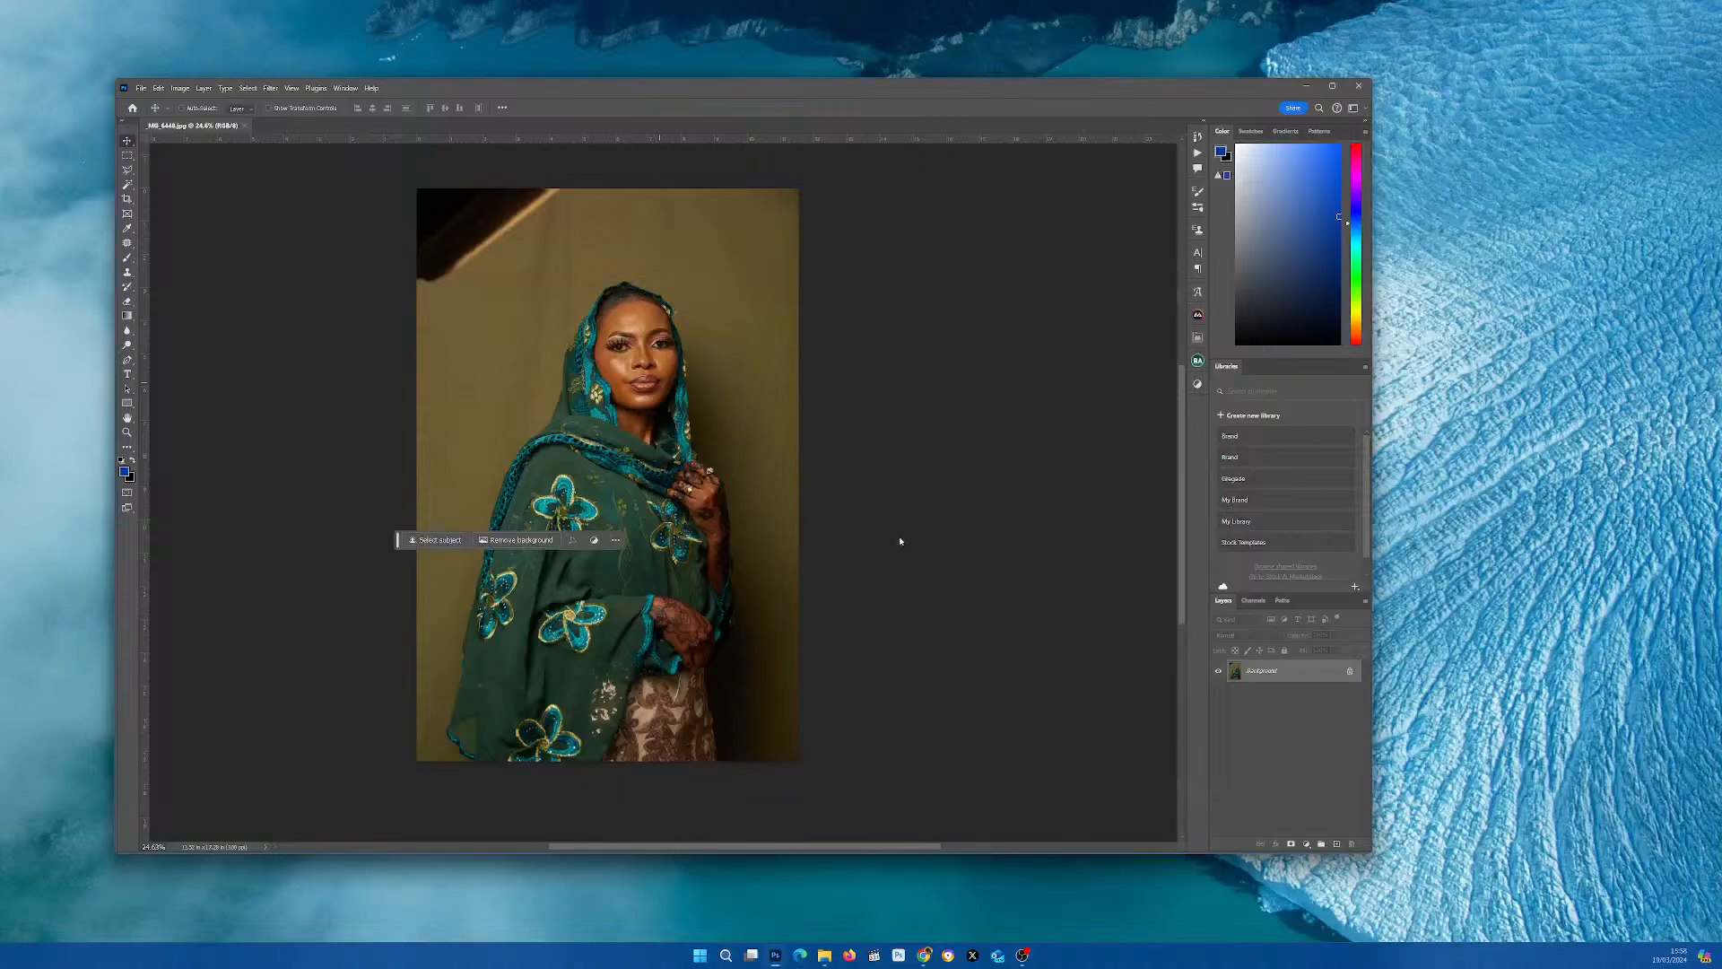
{"action": "scroll", "coordinate": [729, 497], "scroll_direction": "up", "scroll_amount": 1}
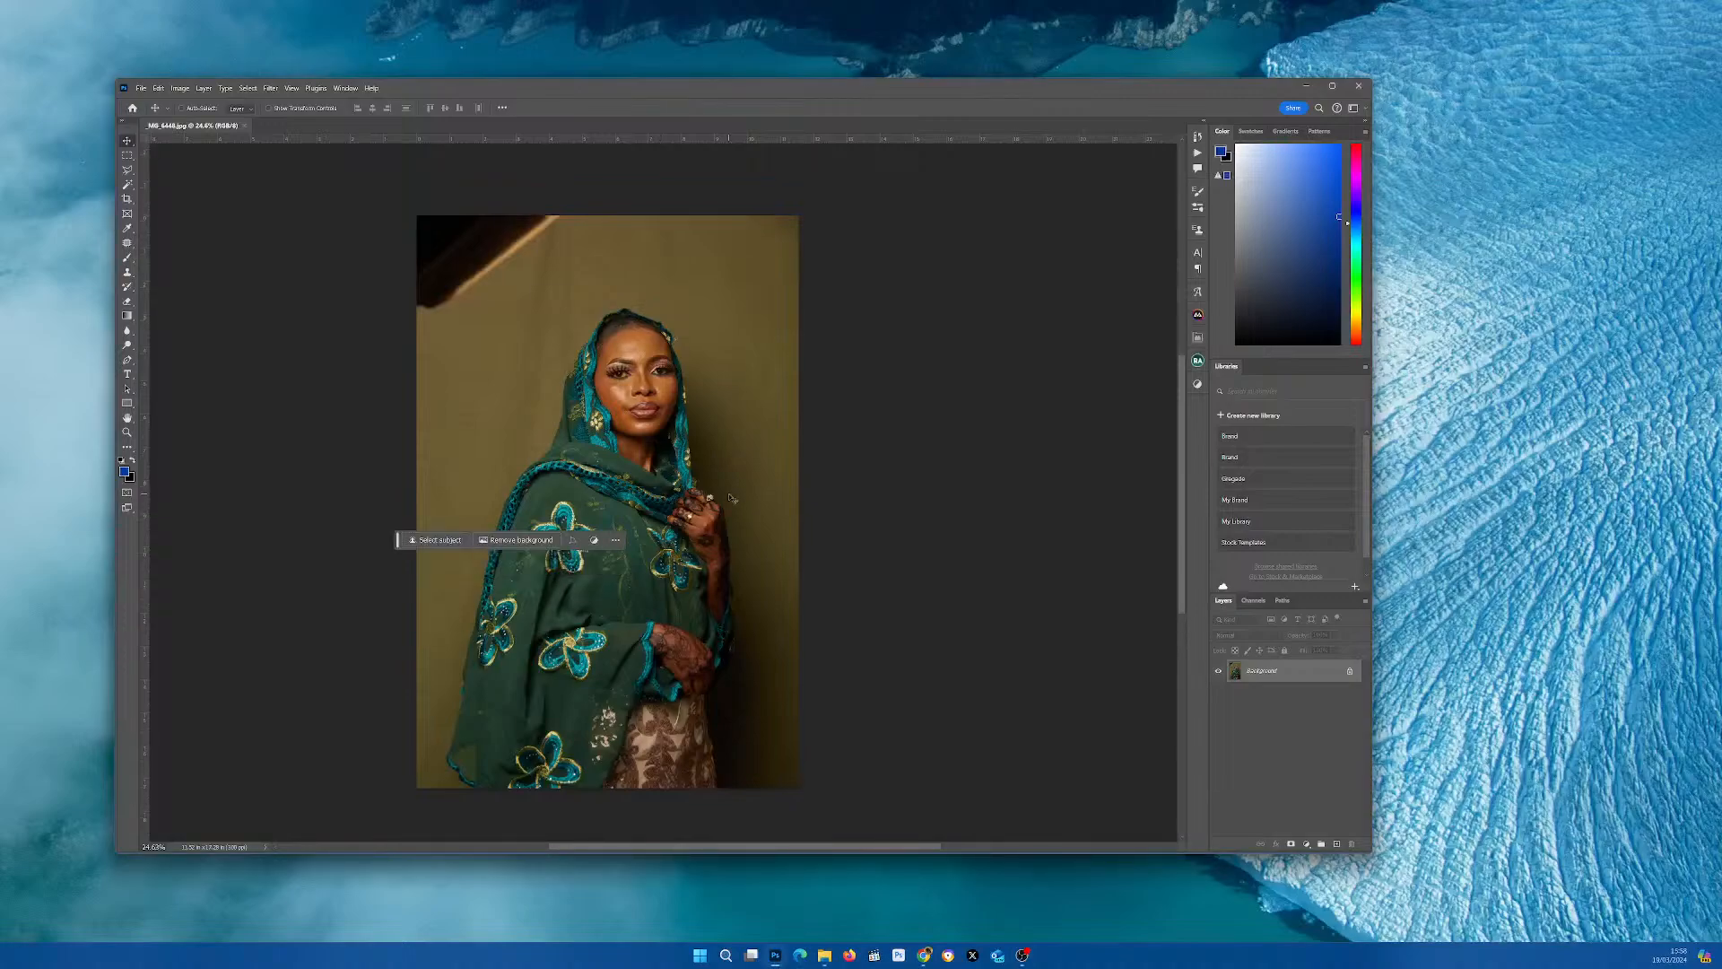
- Duplicate the background layer and set the Crop tool to the 4:5 (8:10) ratio
{"action": "key", "text": "ctrl+j"}
{"action": "left_click", "coordinate": [1265, 673]}
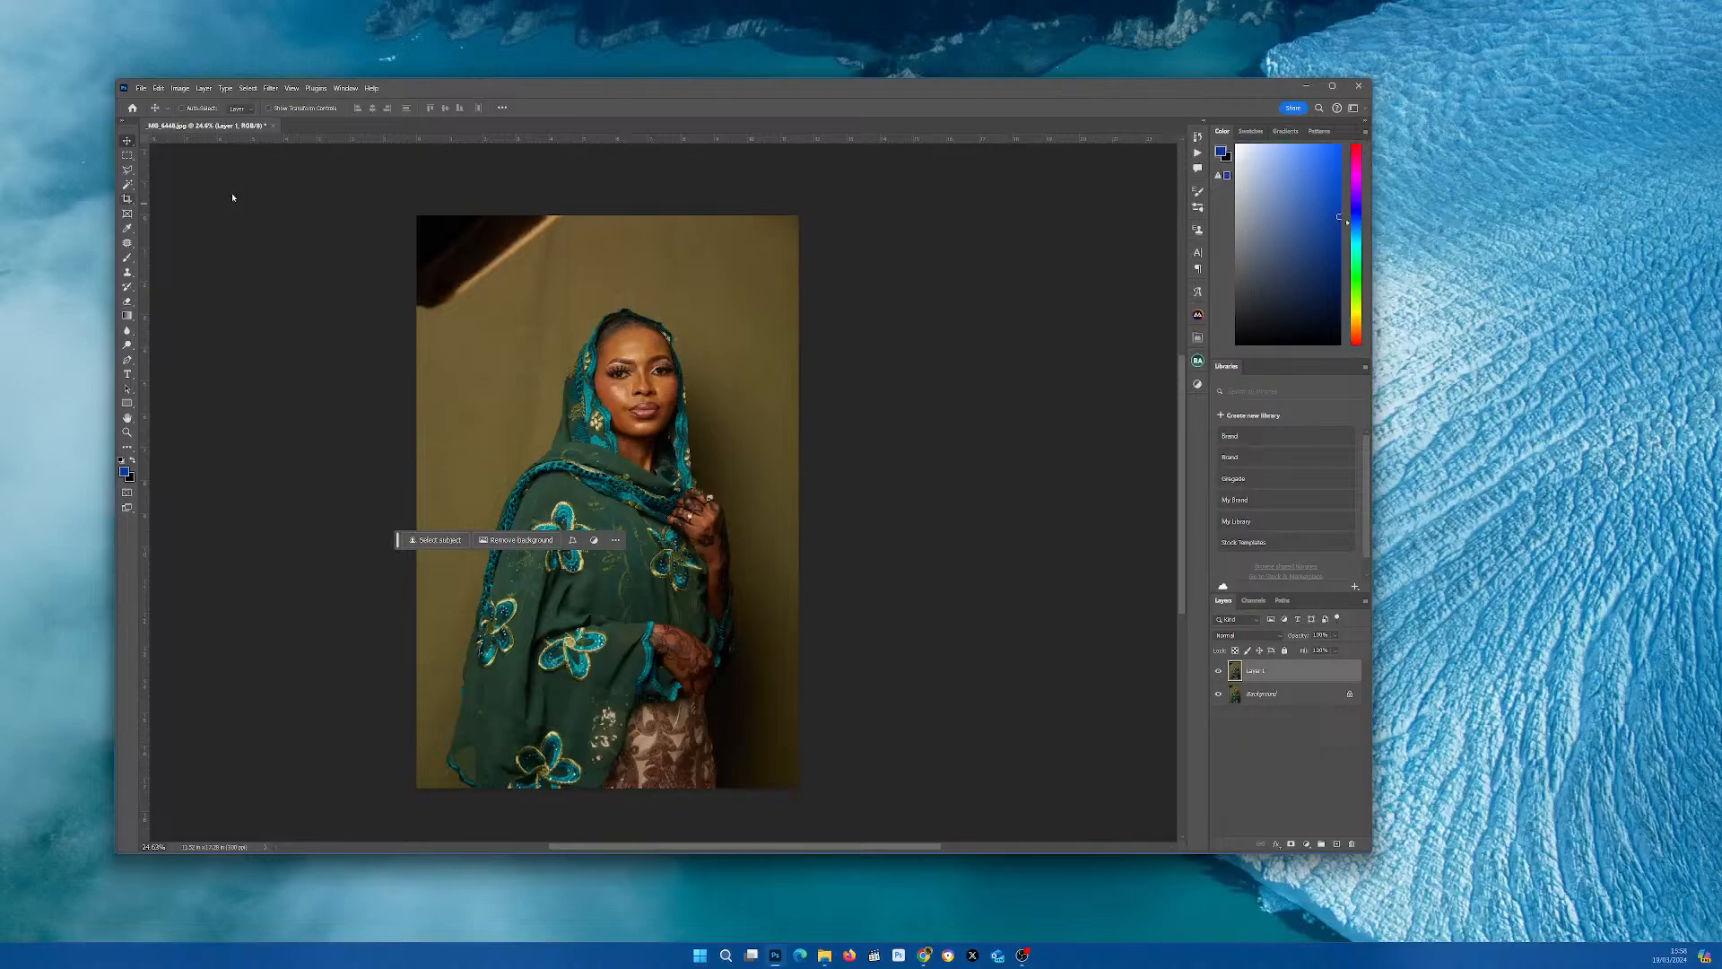
{"action": "left_click", "coordinate": [127, 200]}
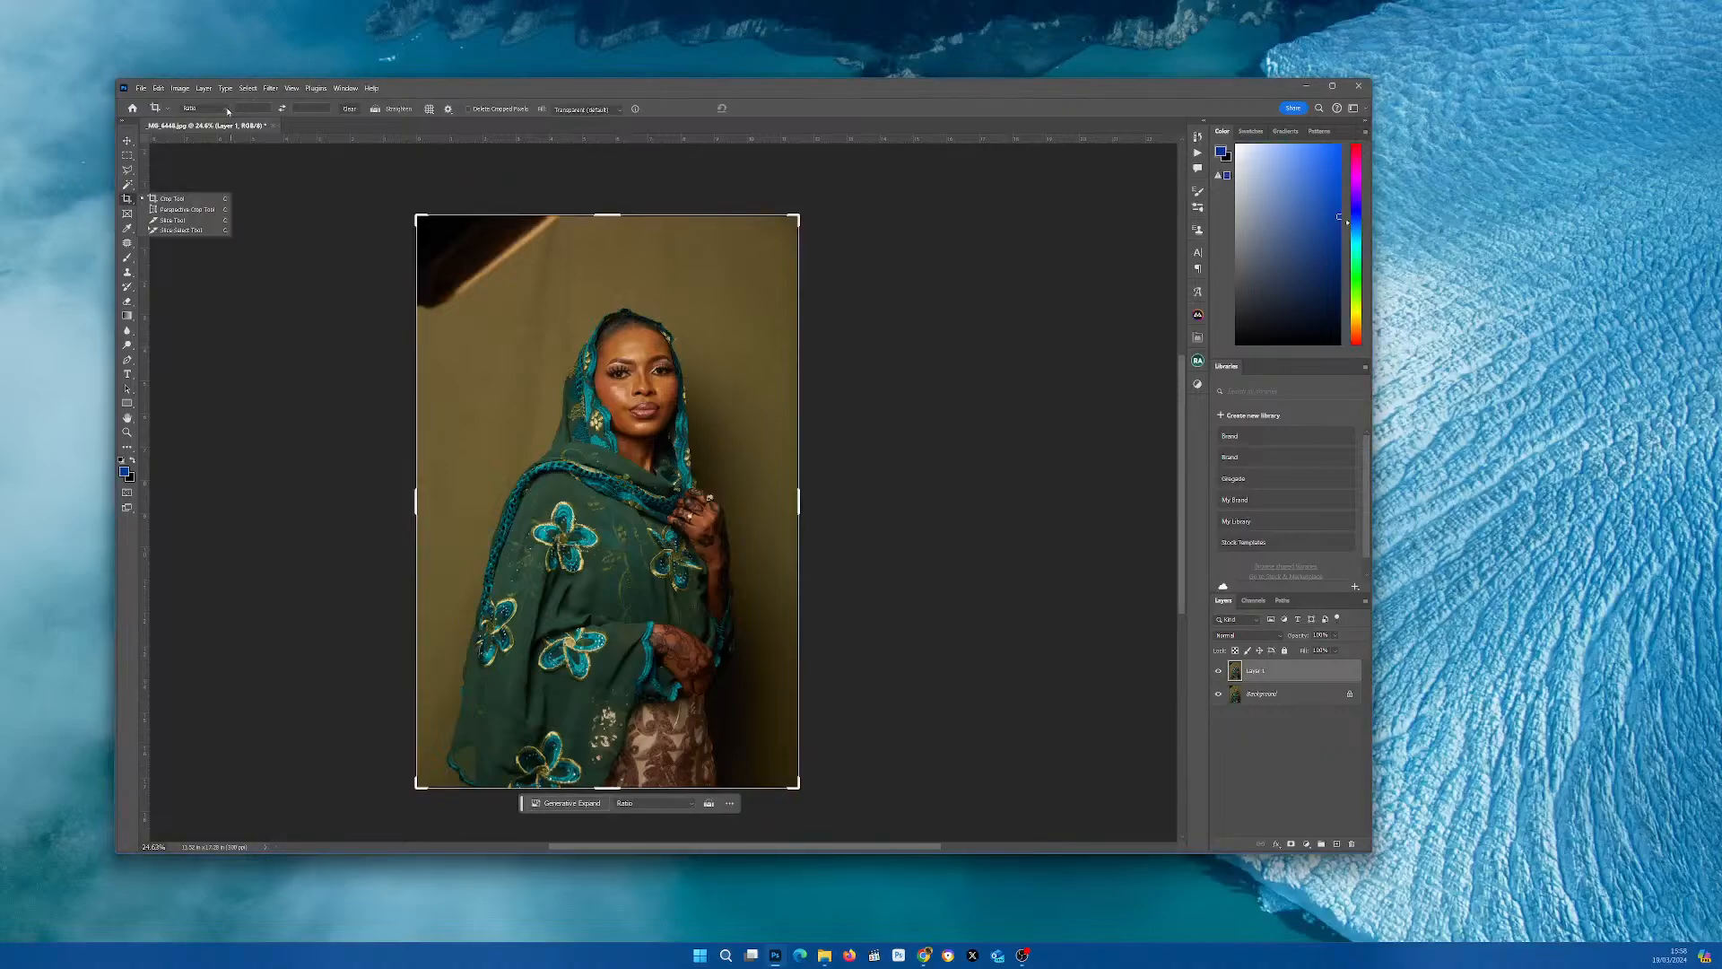
{"action": "left_click", "coordinate": [228, 109]}
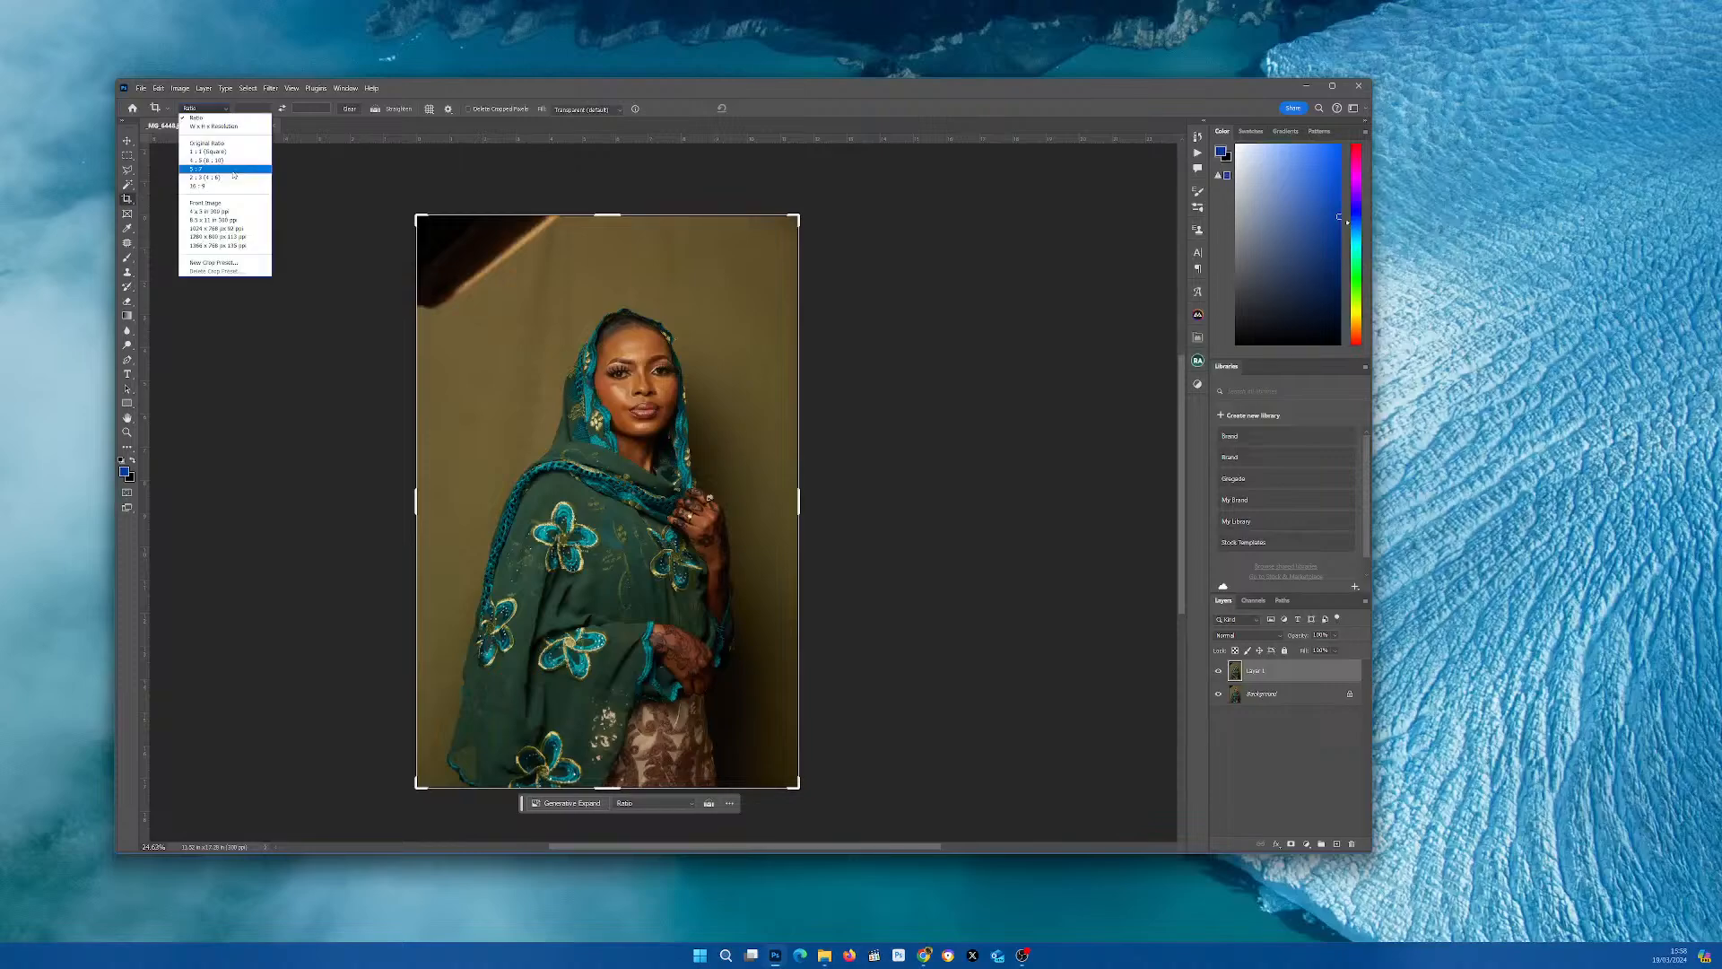
{"action": "left_click", "coordinate": [235, 160]}
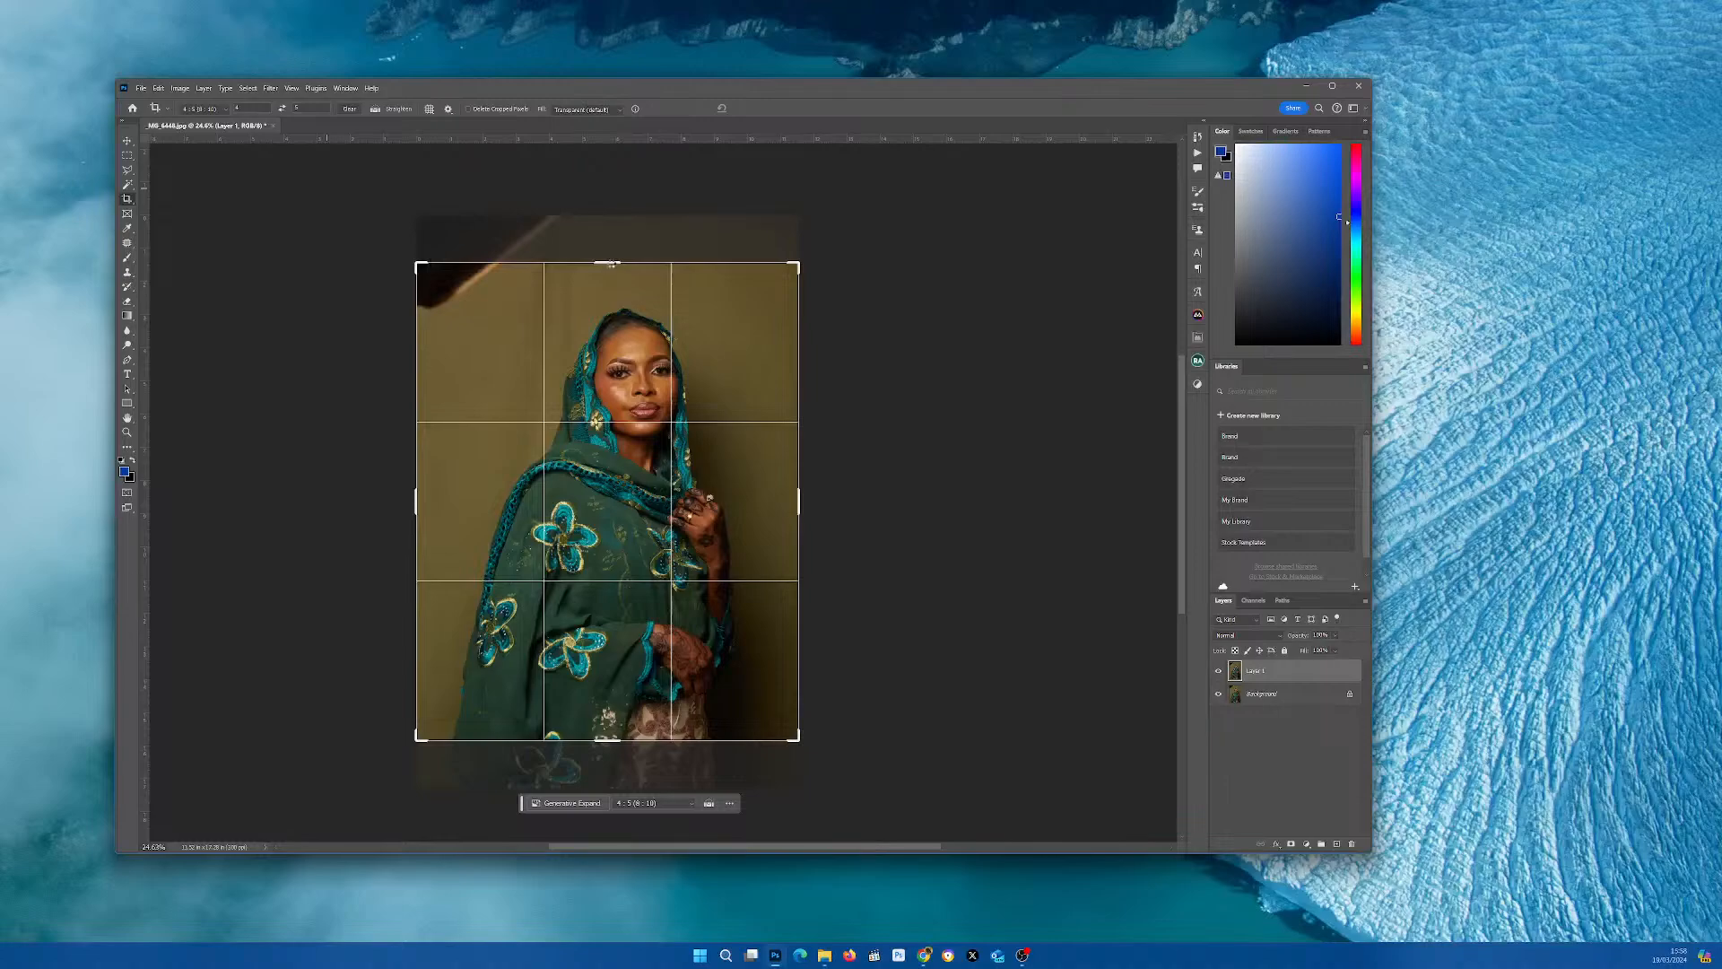
- Enlarge the crop frame past both sides of the photo, shift the subject slightly left within it, and apply the crop
{"action": "left_click", "coordinate": [611, 263]}
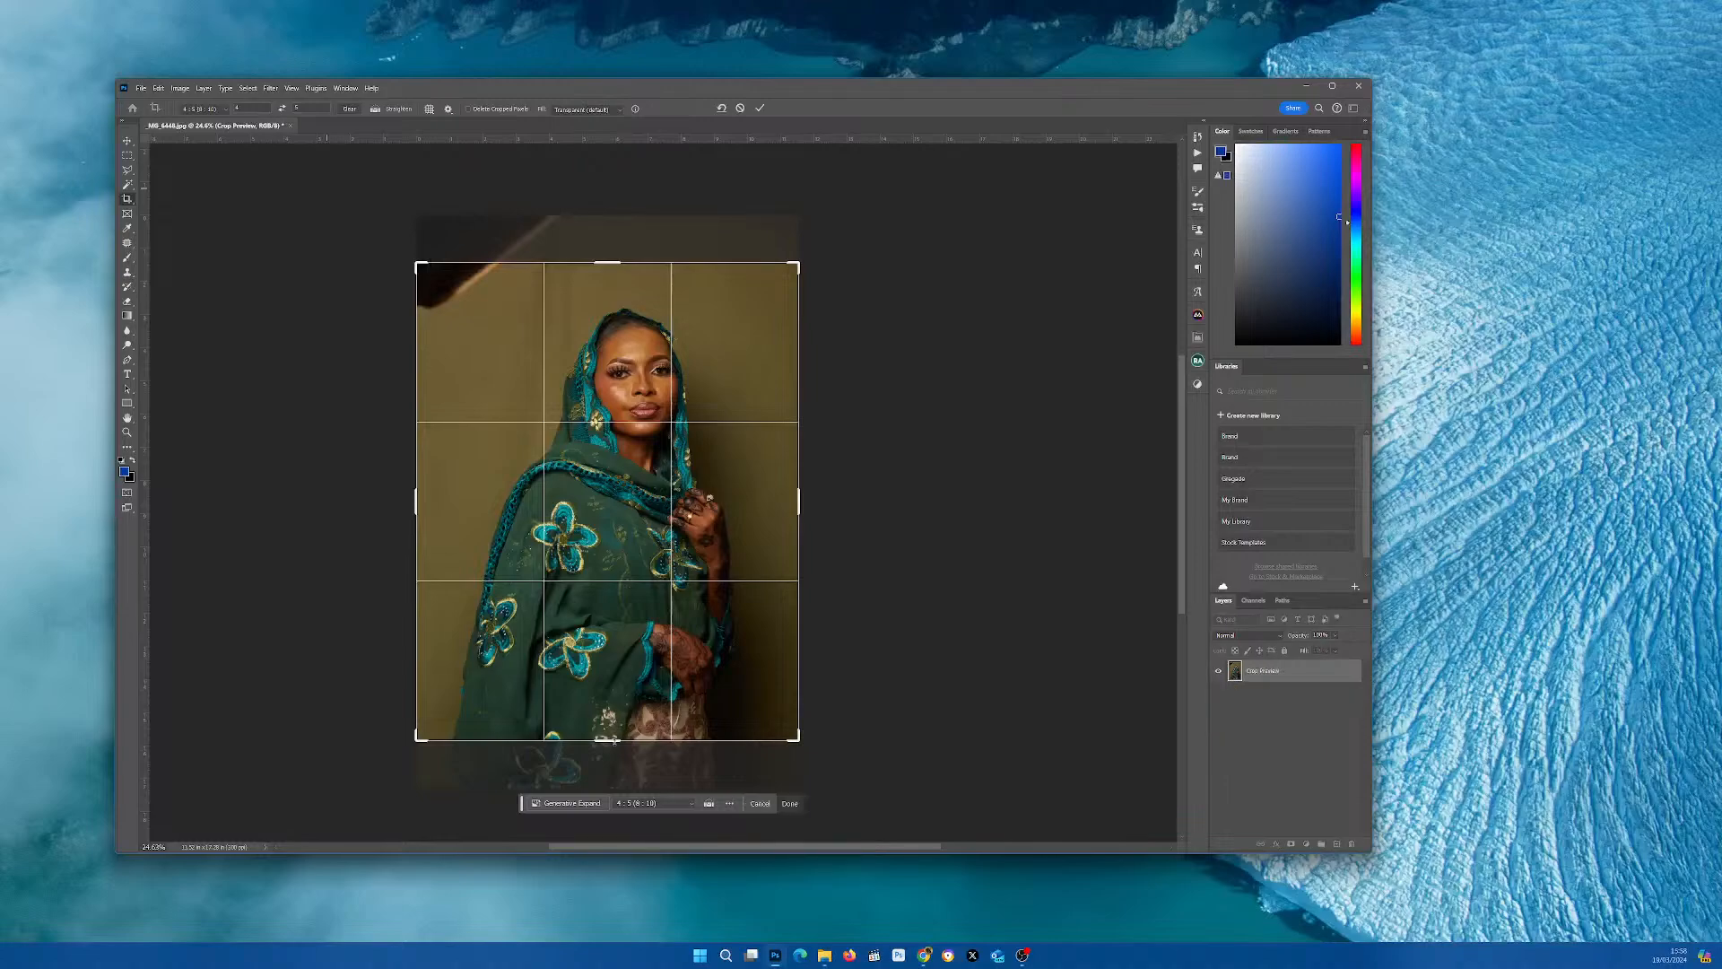
{"action": "left_click_drag", "start_coordinate": [607, 740], "coordinate": [618, 764]}
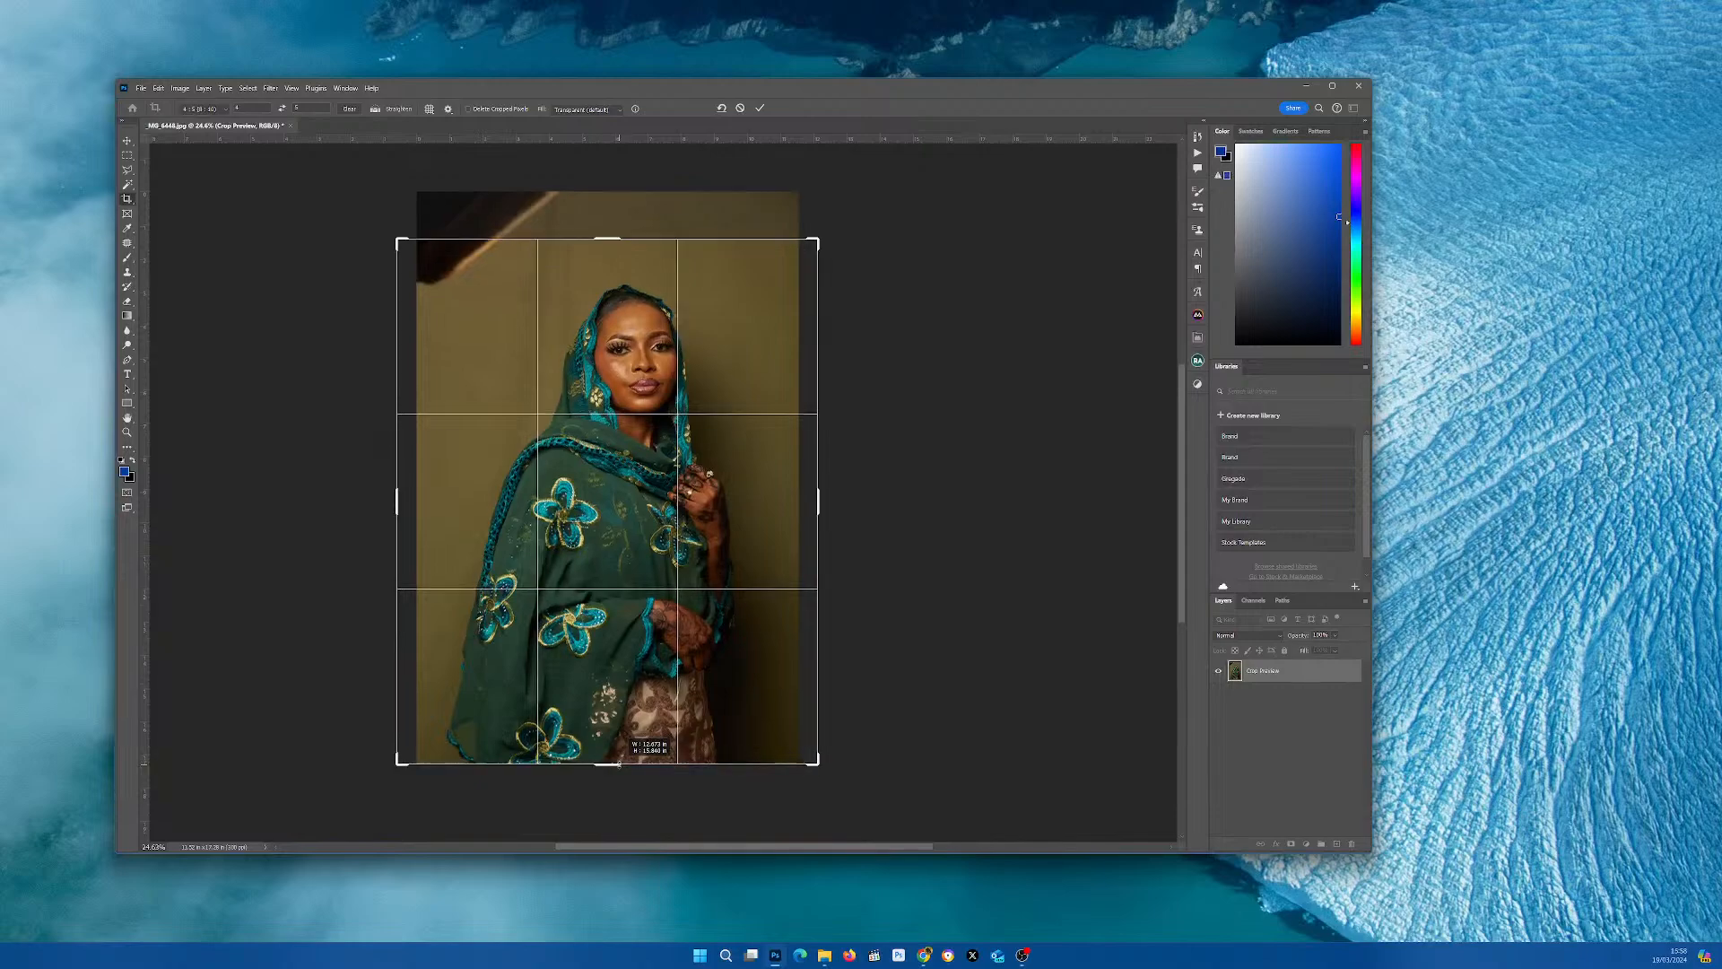
{"action": "left_click_drag", "start_coordinate": [609, 239], "coordinate": [610, 222]}
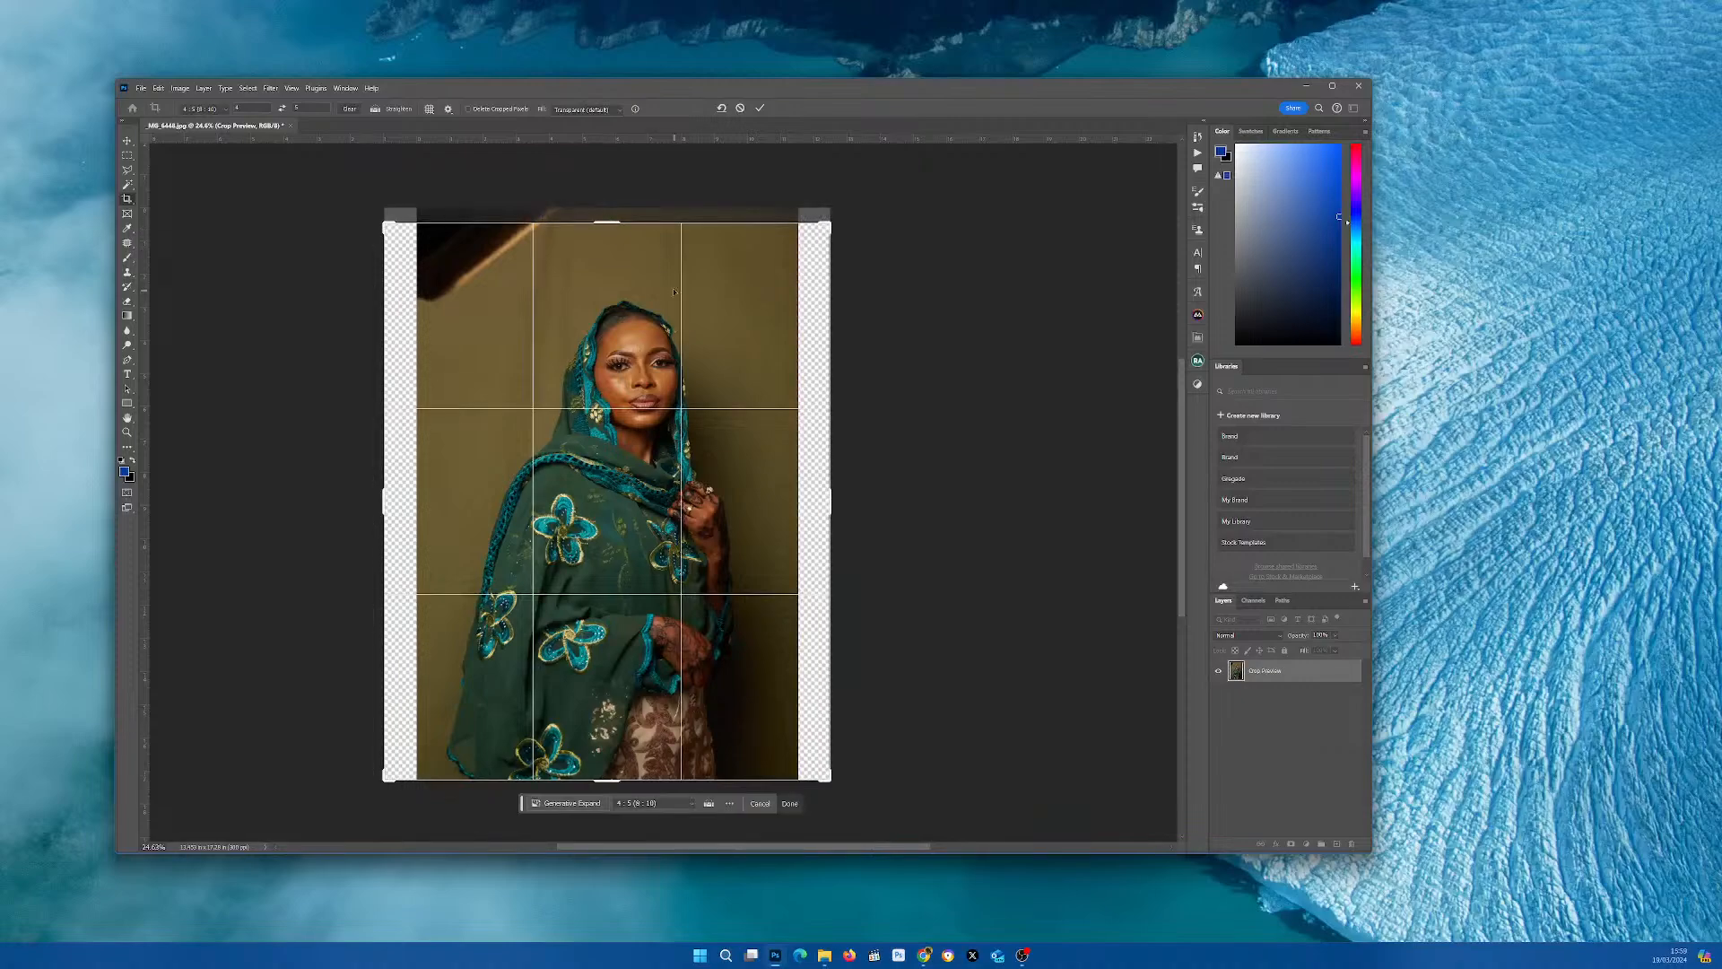
{"action": "left_click_drag", "start_coordinate": [674, 291], "coordinate": [718, 372]}
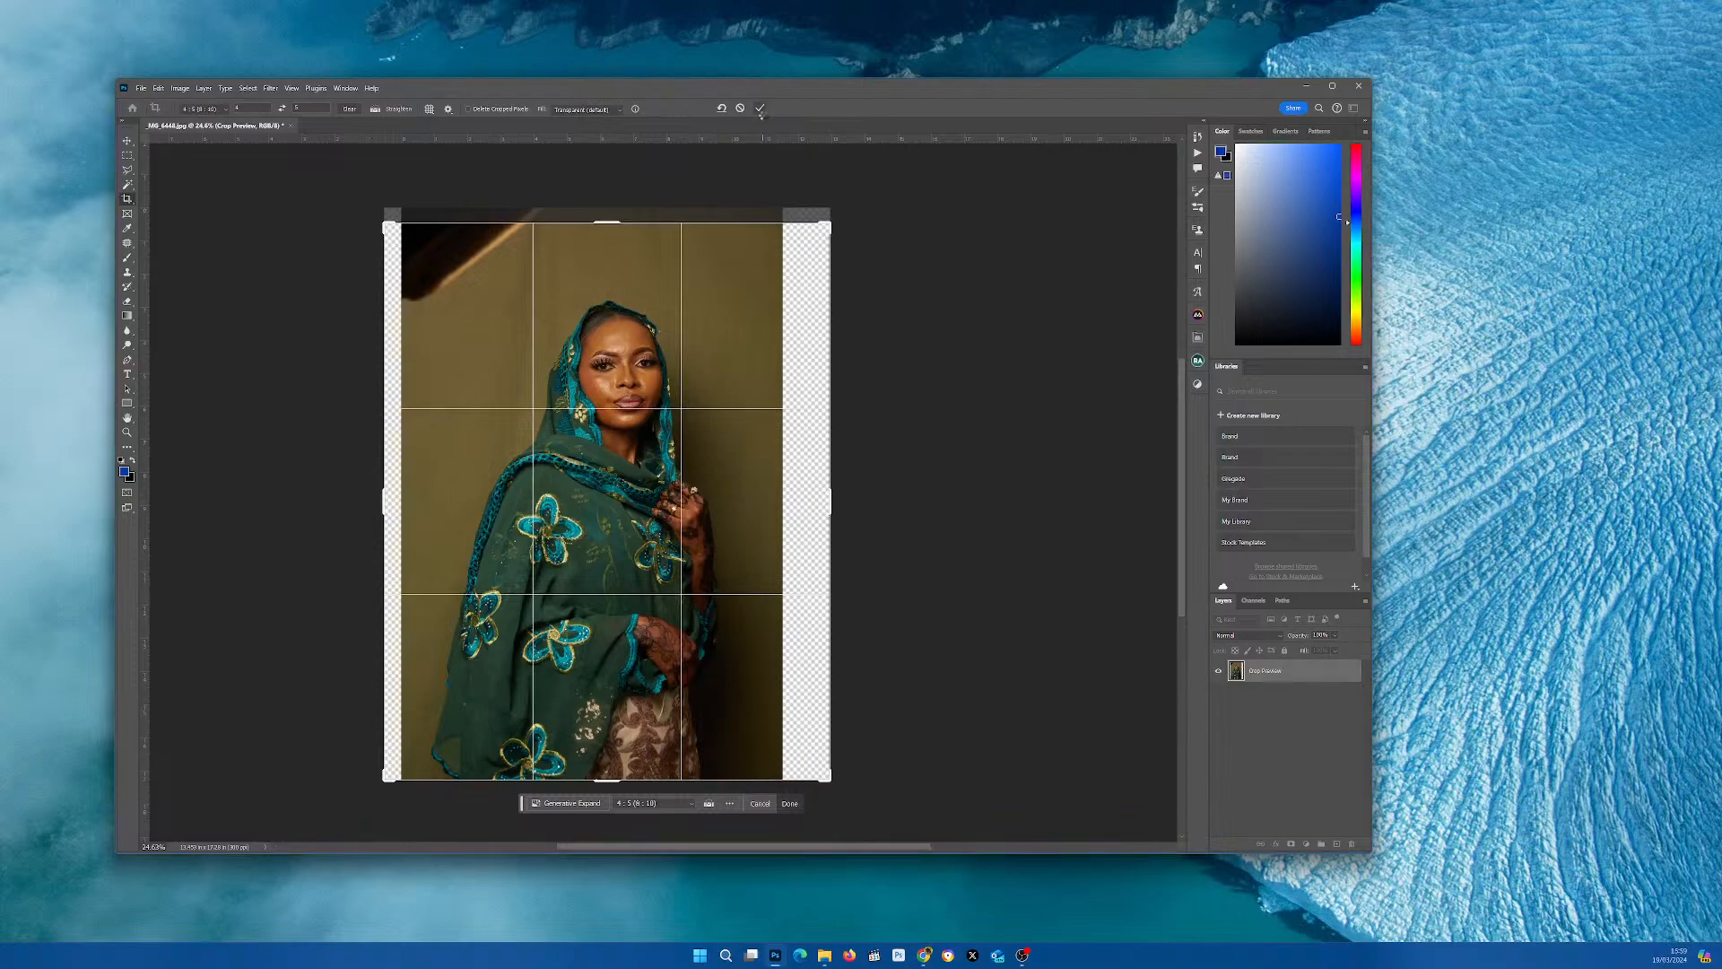
{"action": "left_click", "coordinate": [759, 109]}
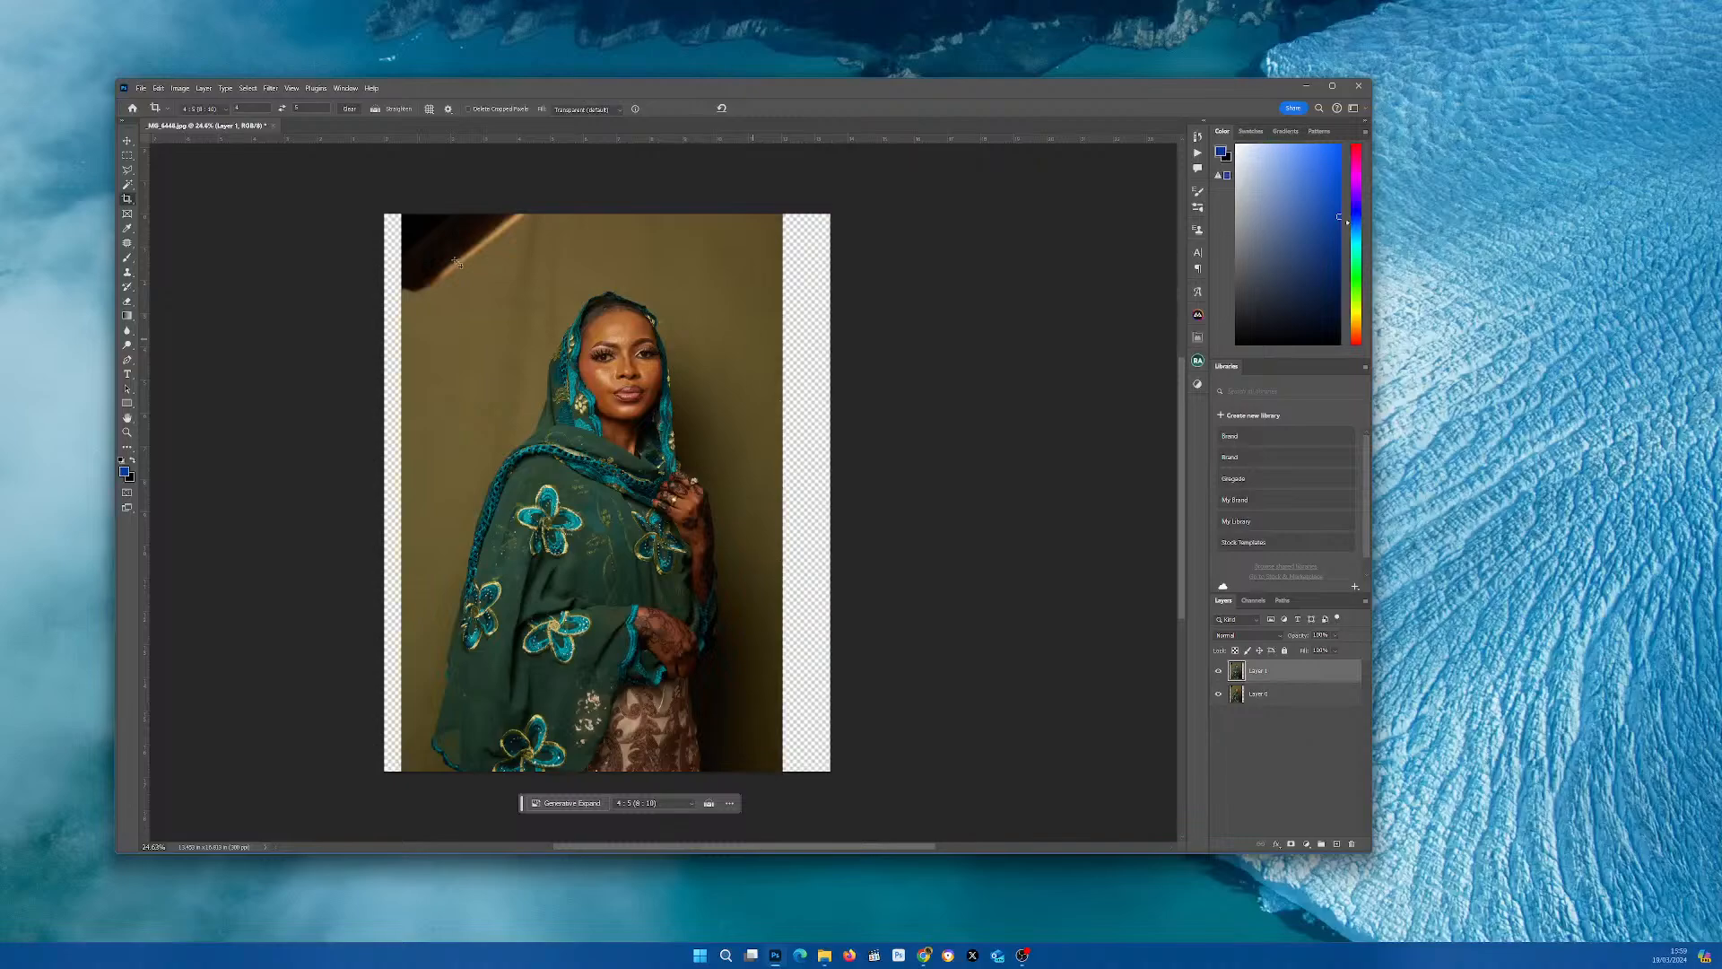
- Select the empty strip along the canvas's left side with a rectangular marquee that slightly overlaps the photo
{"action": "left_click", "coordinate": [127, 156]}
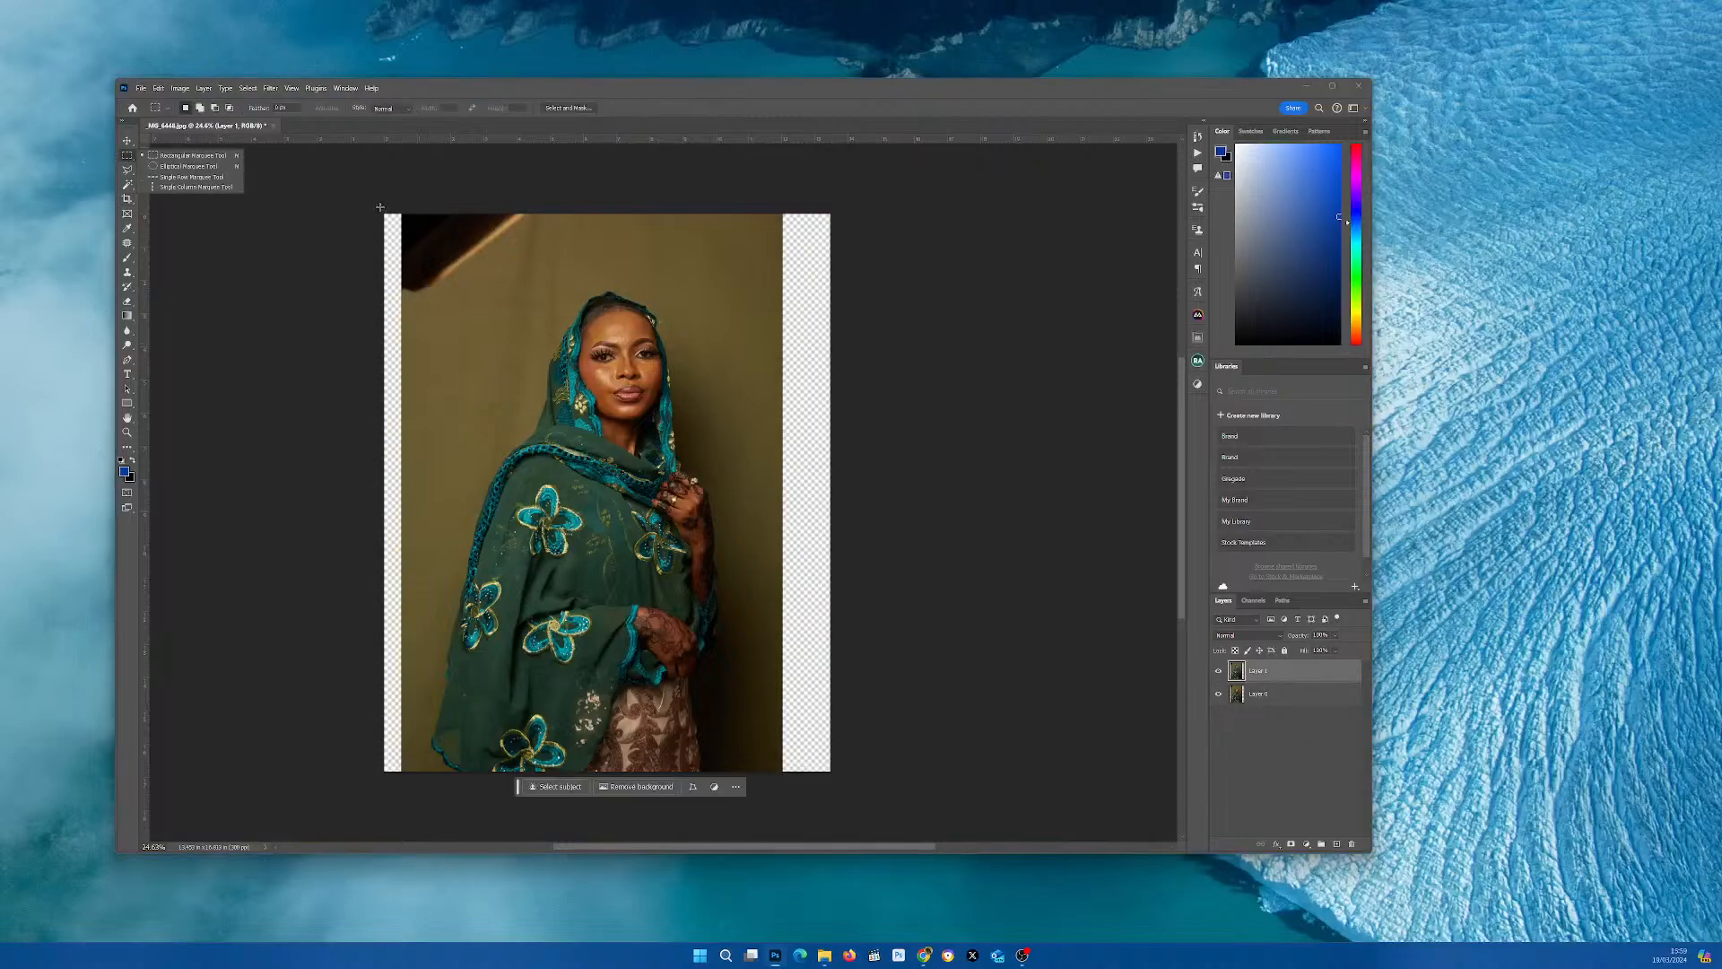
{"action": "left_click", "coordinate": [192, 155]}
{"action": "left_click_drag", "start_coordinate": [385, 213], "coordinate": [529, 294]}
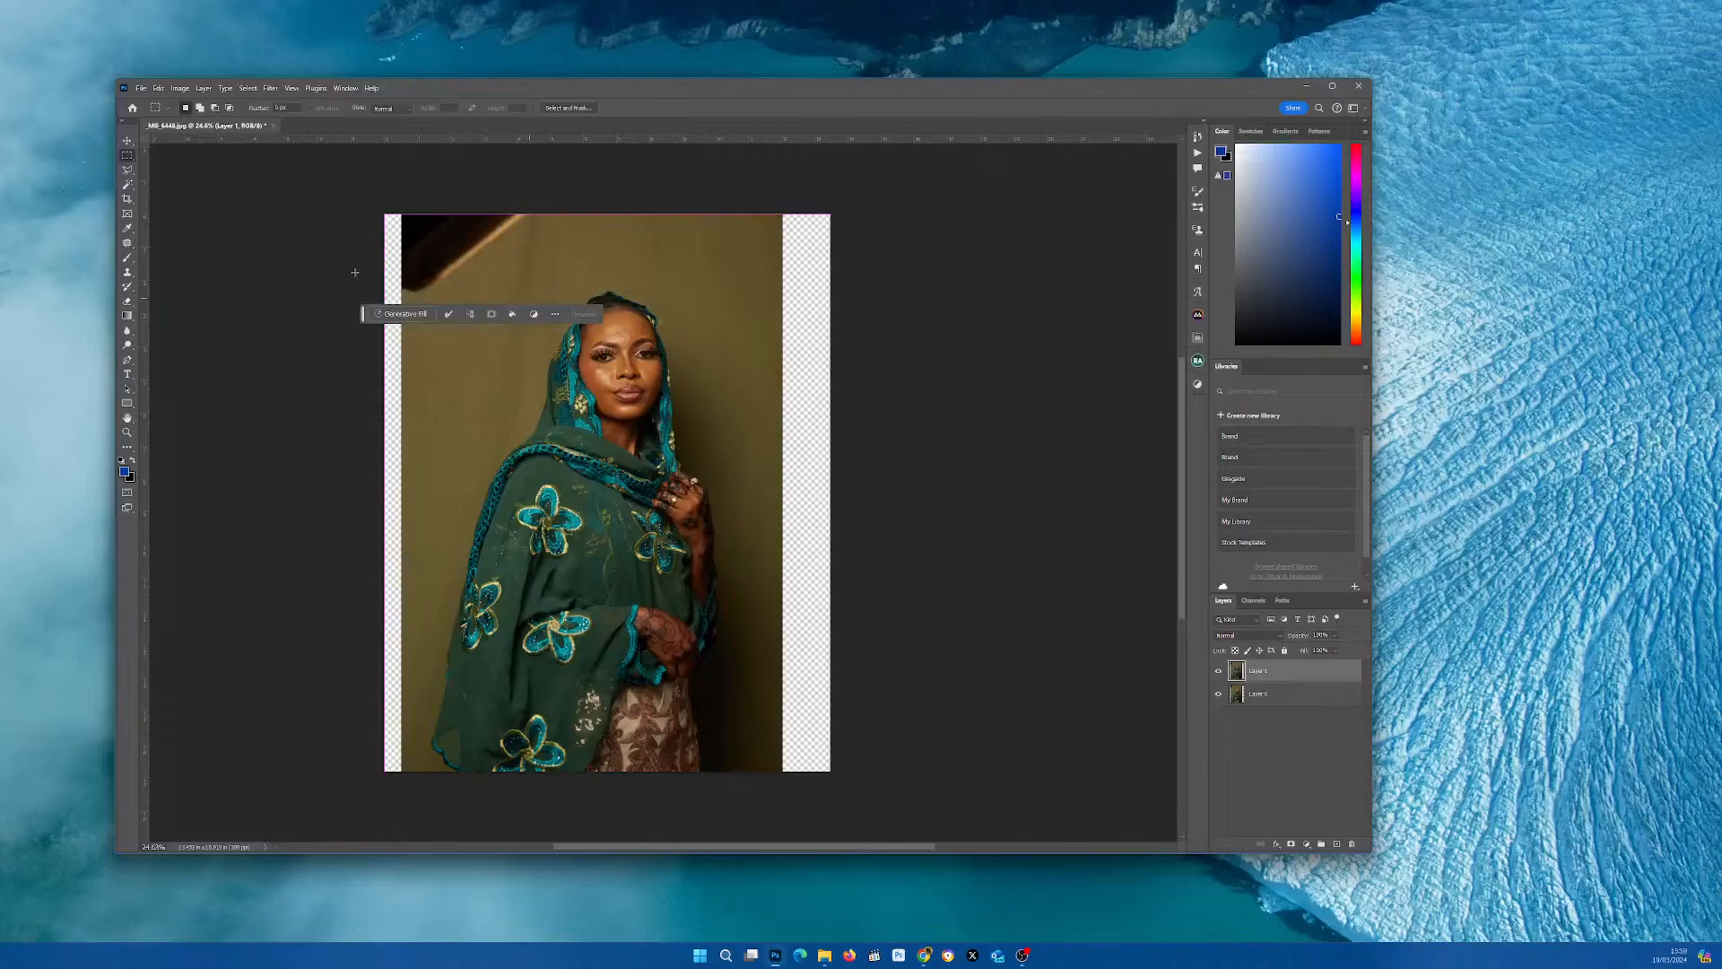
{"action": "left_click_drag", "start_coordinate": [389, 266], "coordinate": [408, 779]}
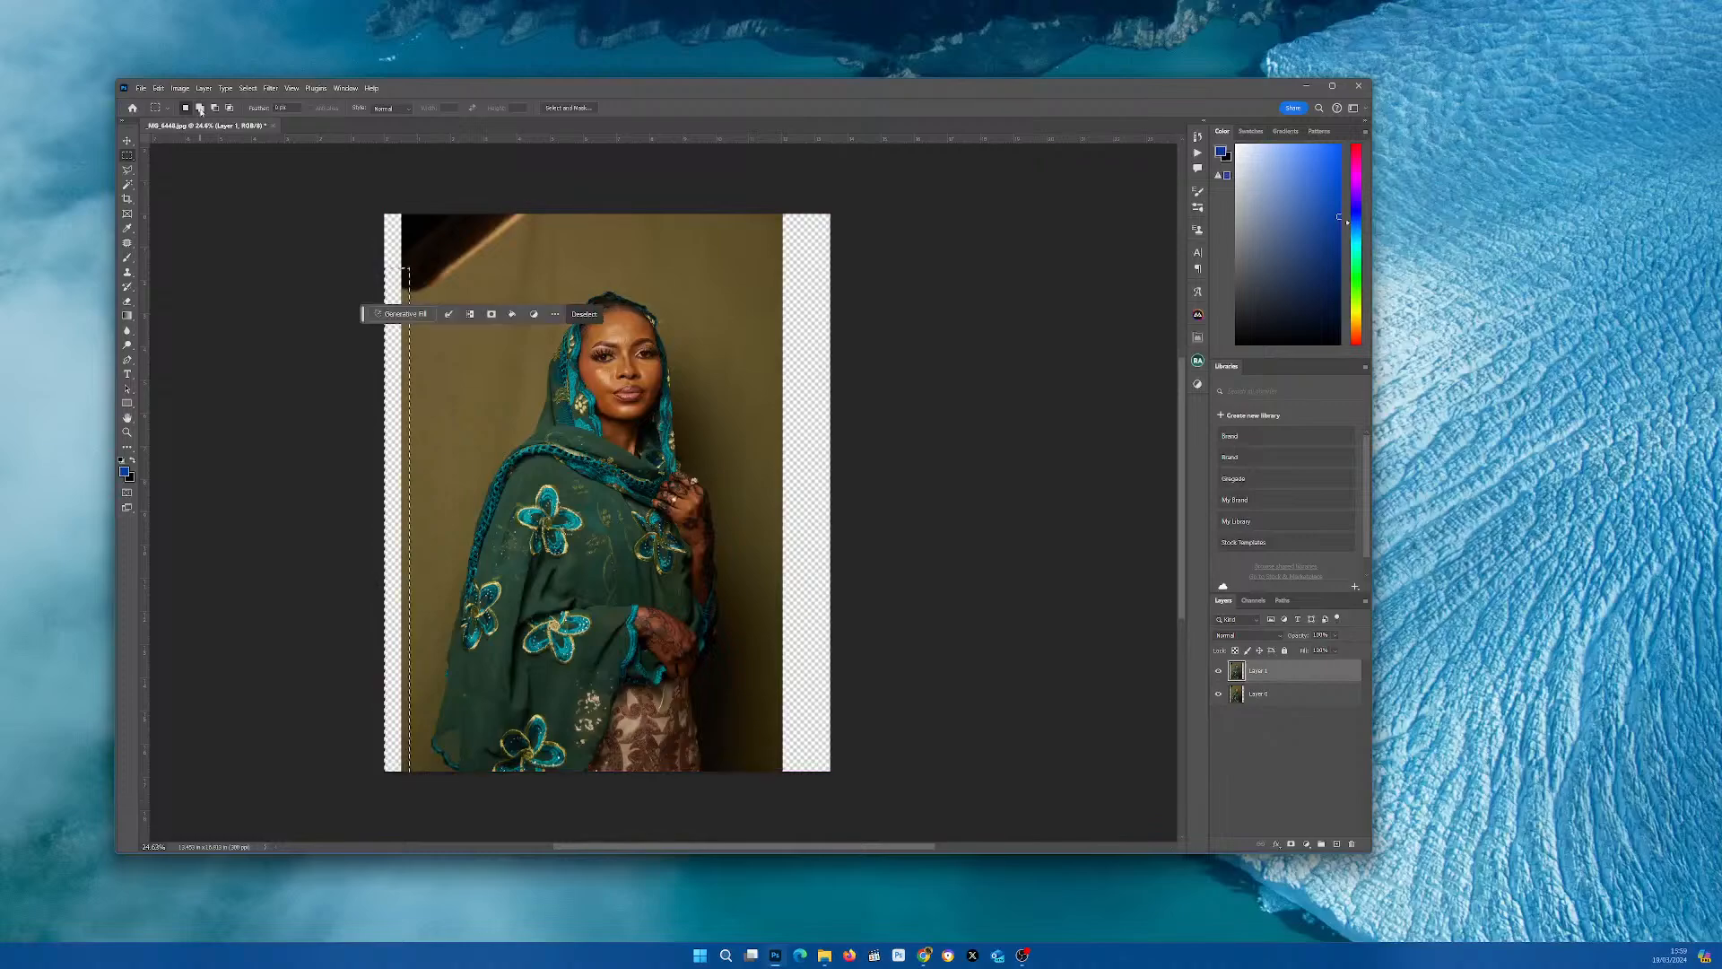
- Add the dark object in the photo's upper-left corner and the empty strip on the right side to the selection
{"action": "left_click", "coordinate": [126, 171]}
{"action": "mouse_move", "coordinate": [375, 205]}
{"action": "left_mouse_down"}
{"action": "mouse_move", "coordinate": [375, 296]}
{"action": "mouse_move", "coordinate": [434, 303]}
{"action": "mouse_move", "coordinate": [540, 217]}
{"action": "mouse_move", "coordinate": [386, 208]}
{"action": "left_mouse_up"}
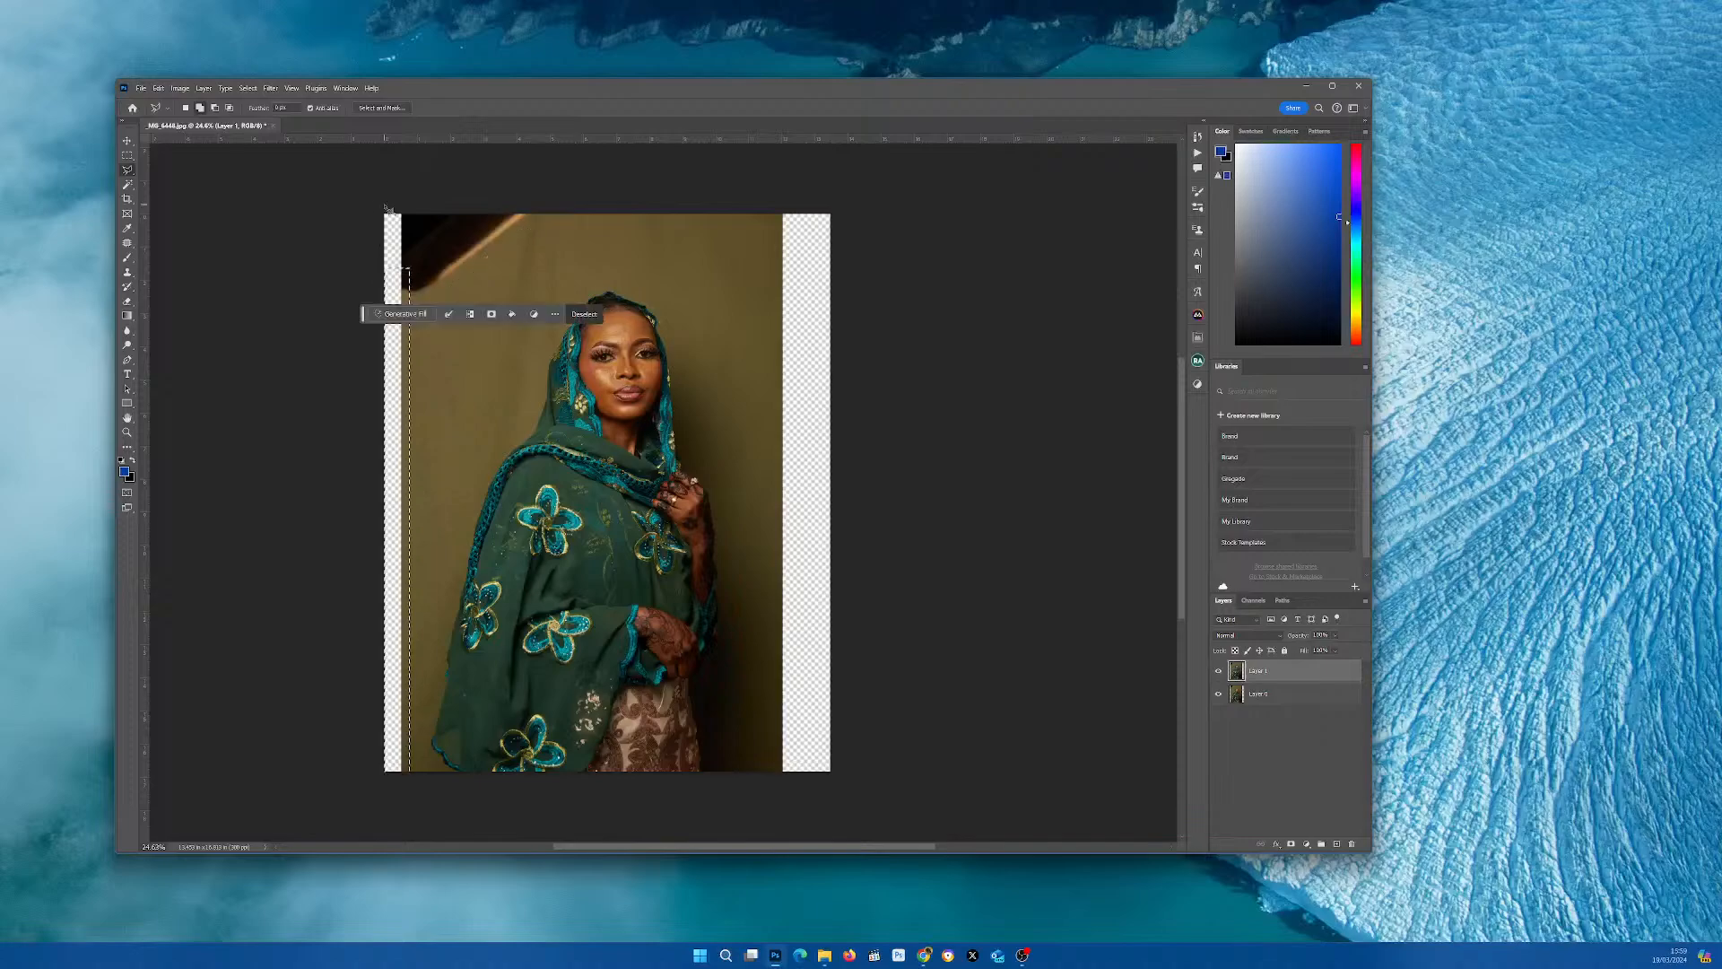
{"action": "left_click", "coordinate": [128, 156]}
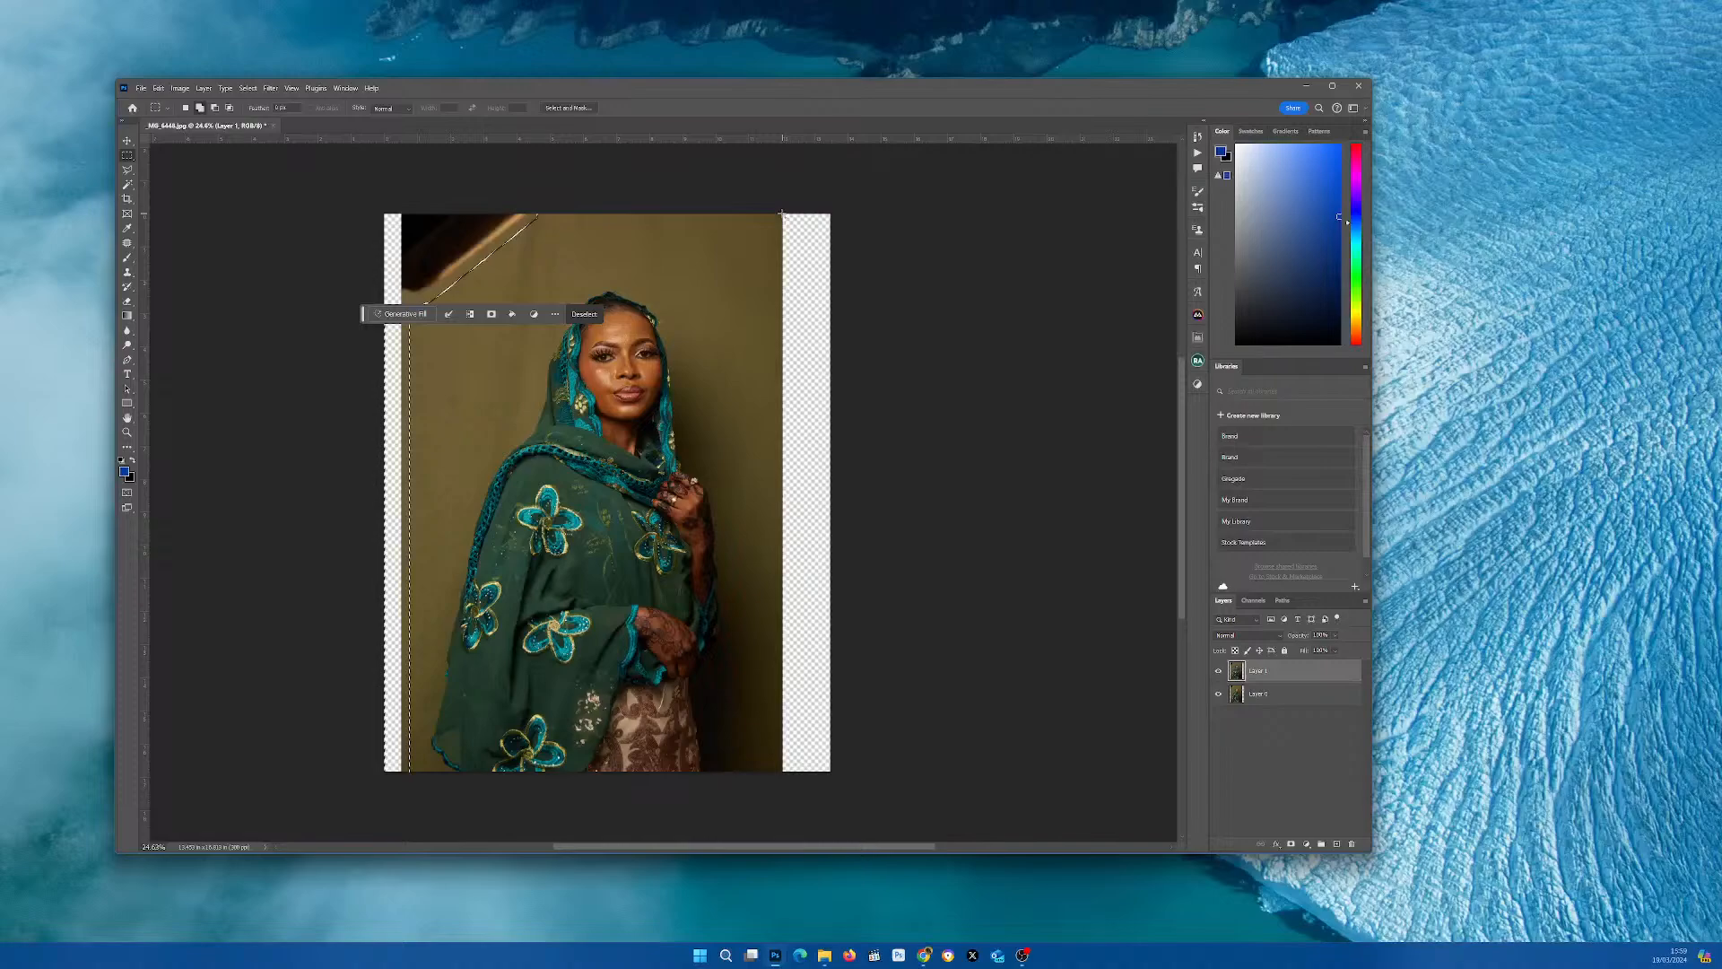
{"action": "left_click_drag", "start_coordinate": [781, 213], "coordinate": [875, 790]}
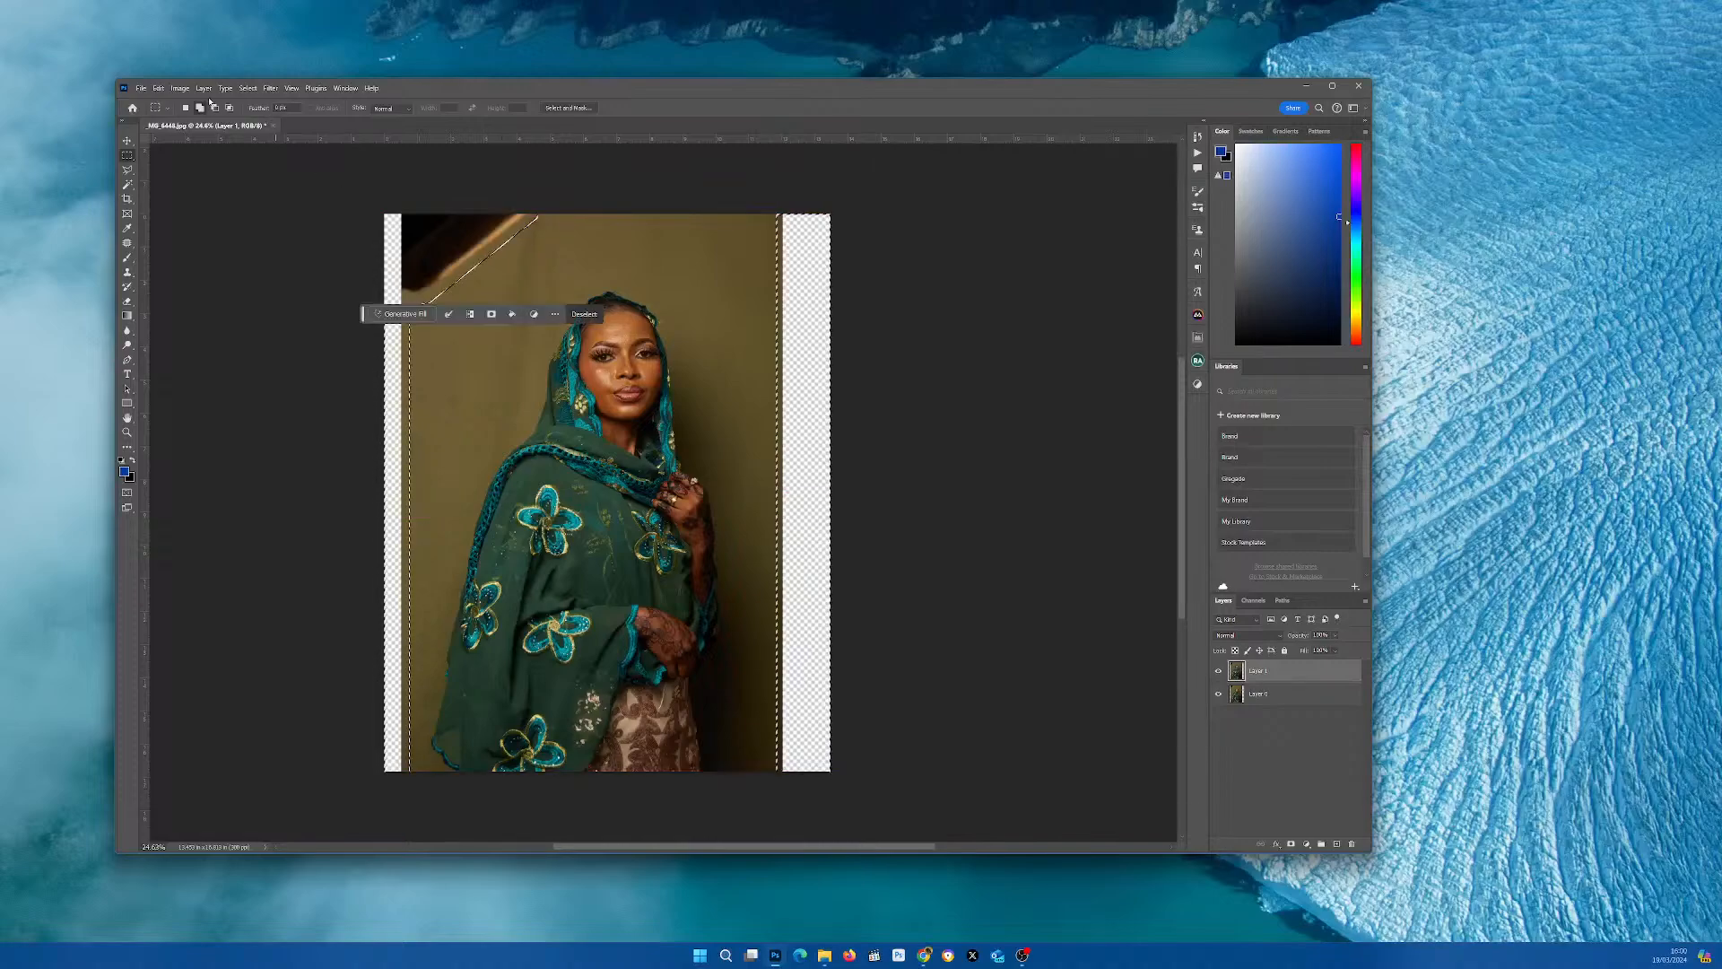
{"action": "left_click", "coordinate": [158, 88]}
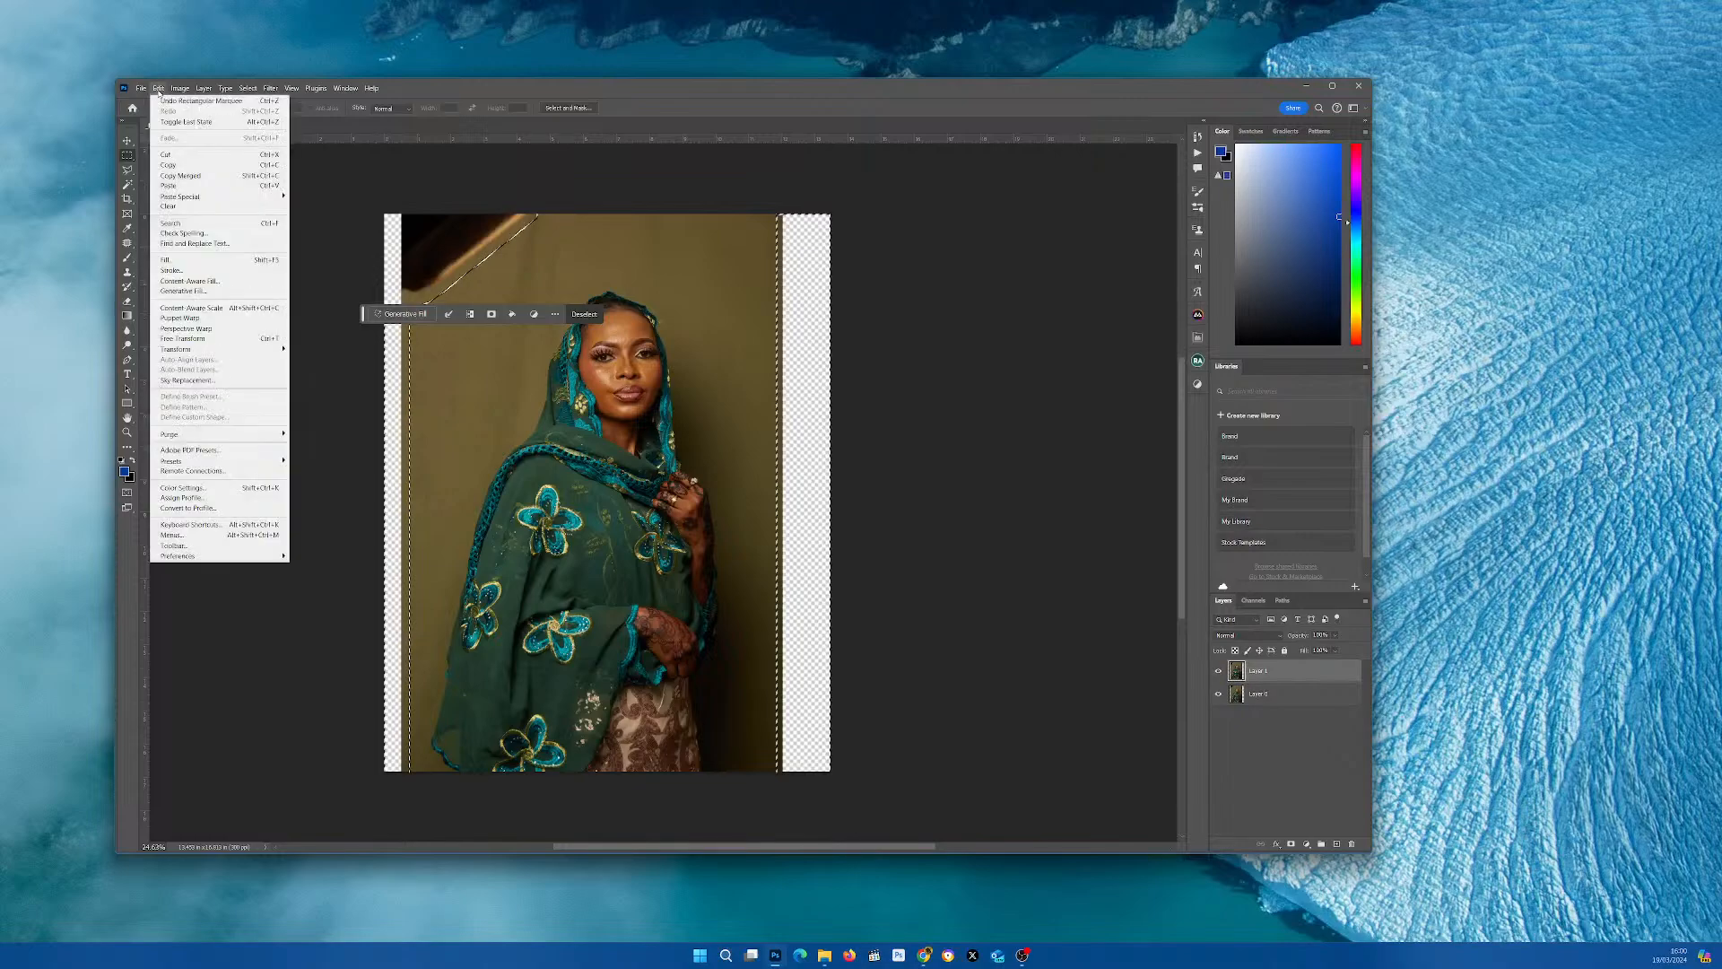
{"action": "left_click", "coordinate": [229, 279]}
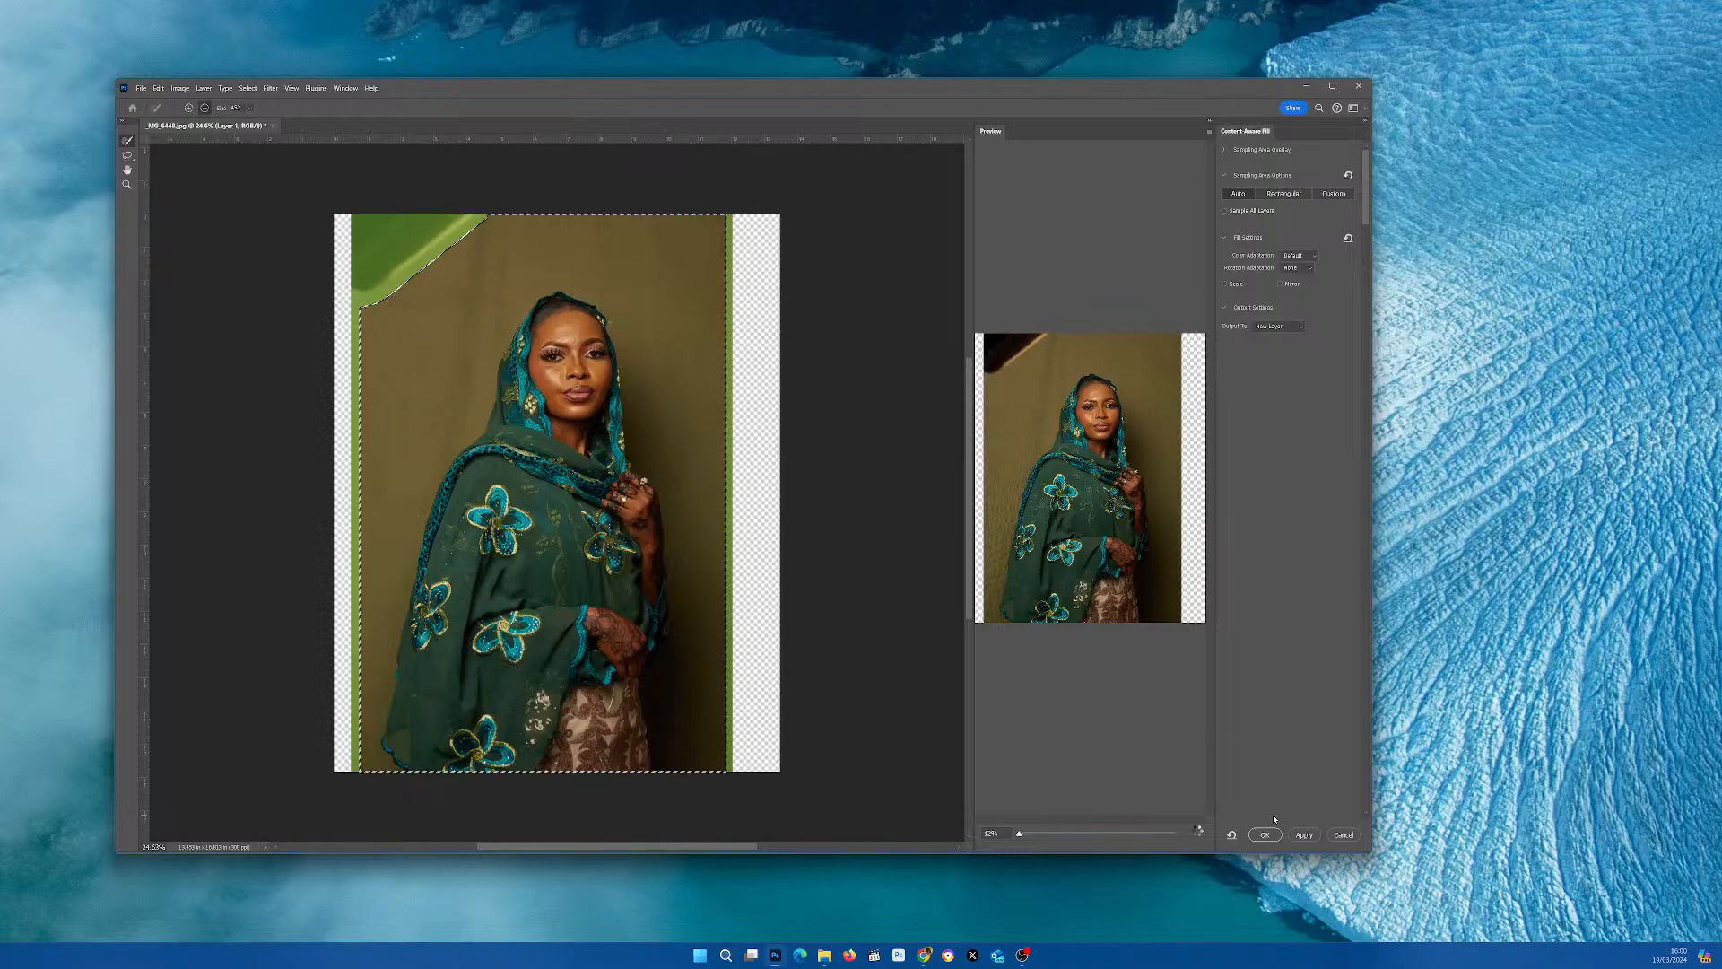
{"action": "left_click", "coordinate": [1307, 836]}
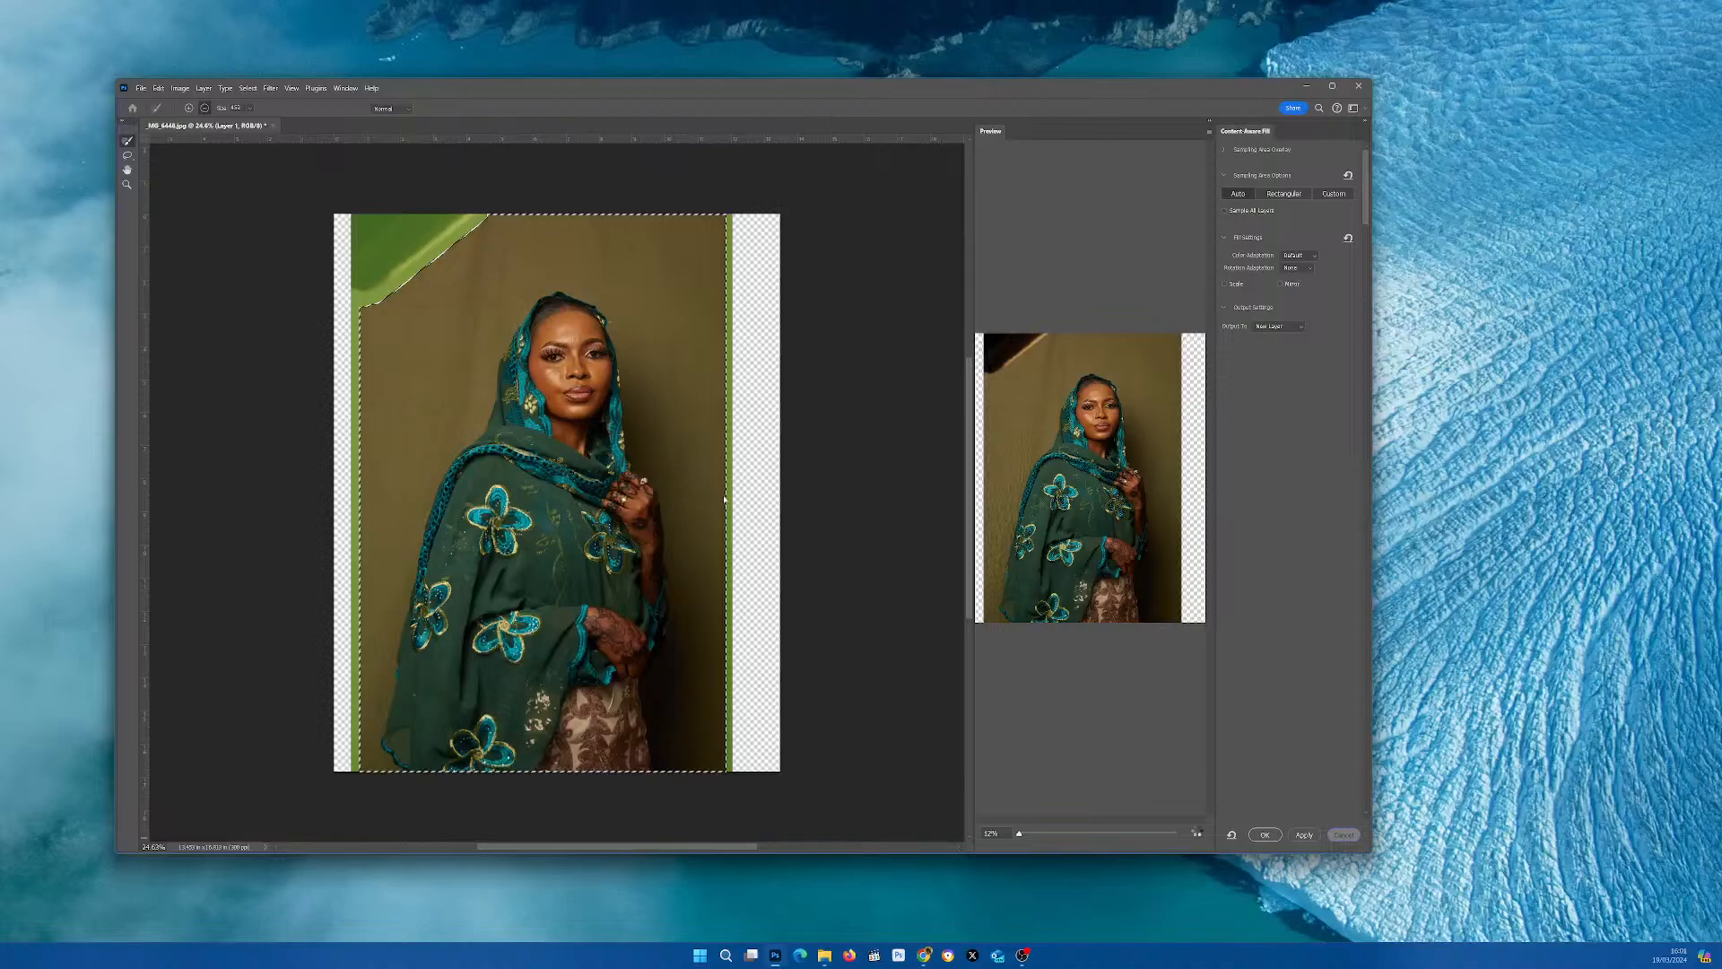
{"action": "left_click", "coordinate": [1345, 835]}
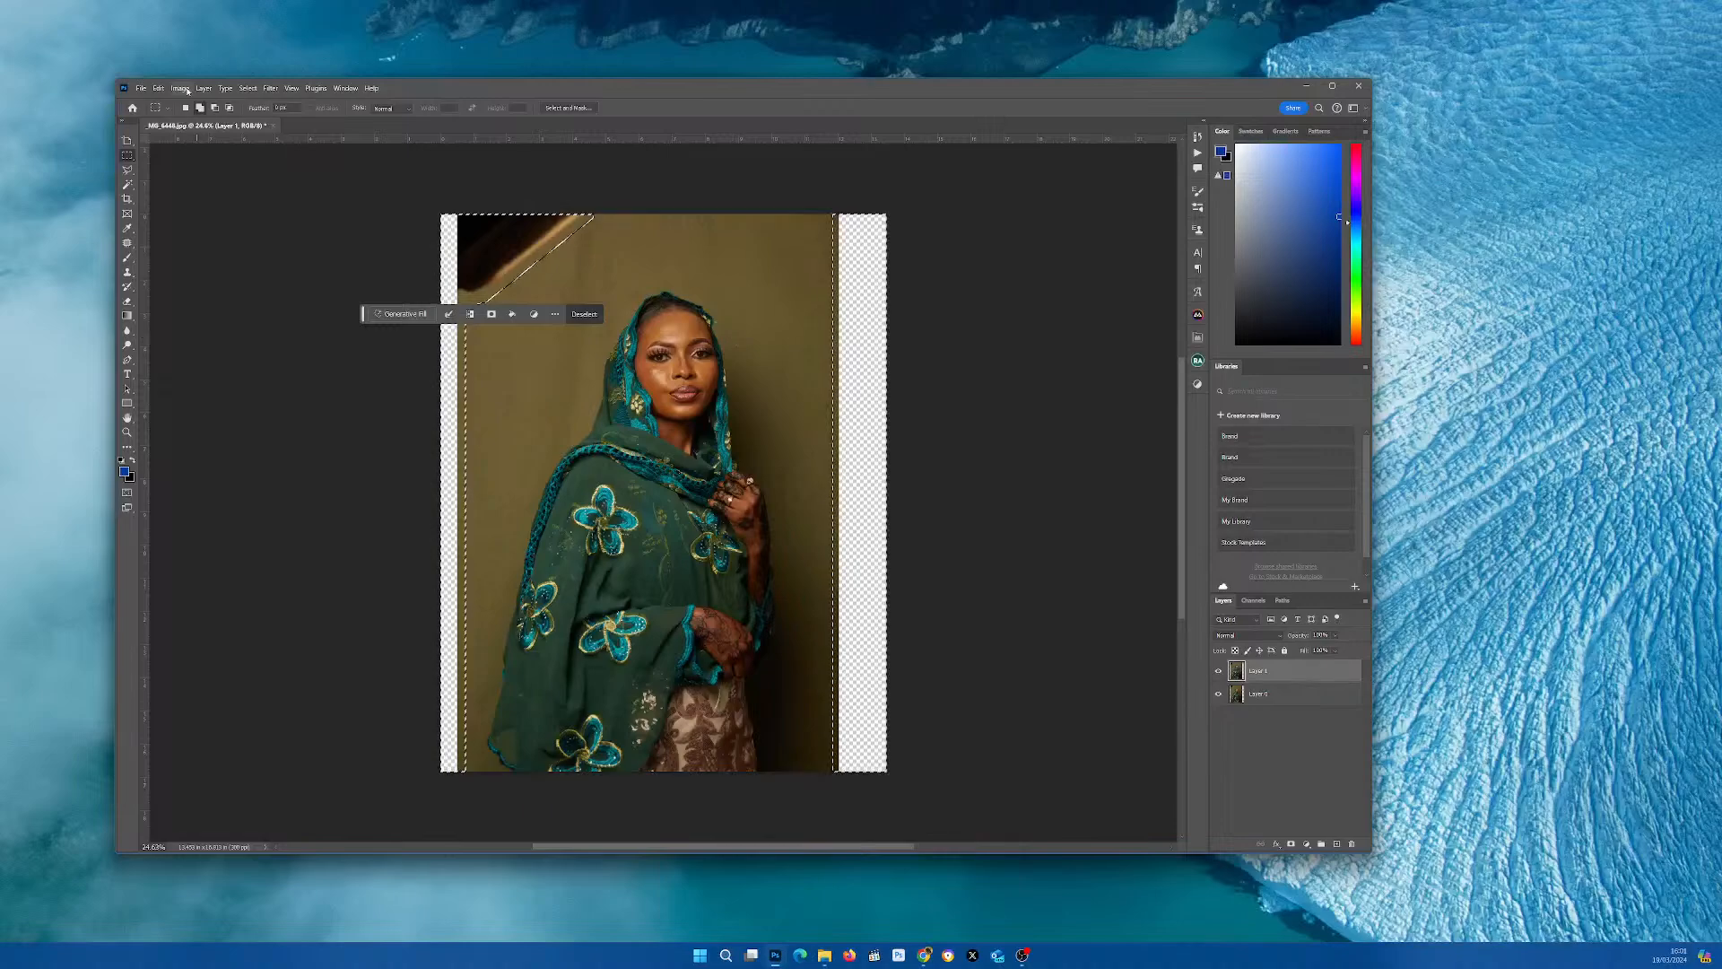
- Fill the selected side strips and upper-left corner using Content-Aware Fill, output to a new layer
{"action": "left_click", "coordinate": [158, 88]}
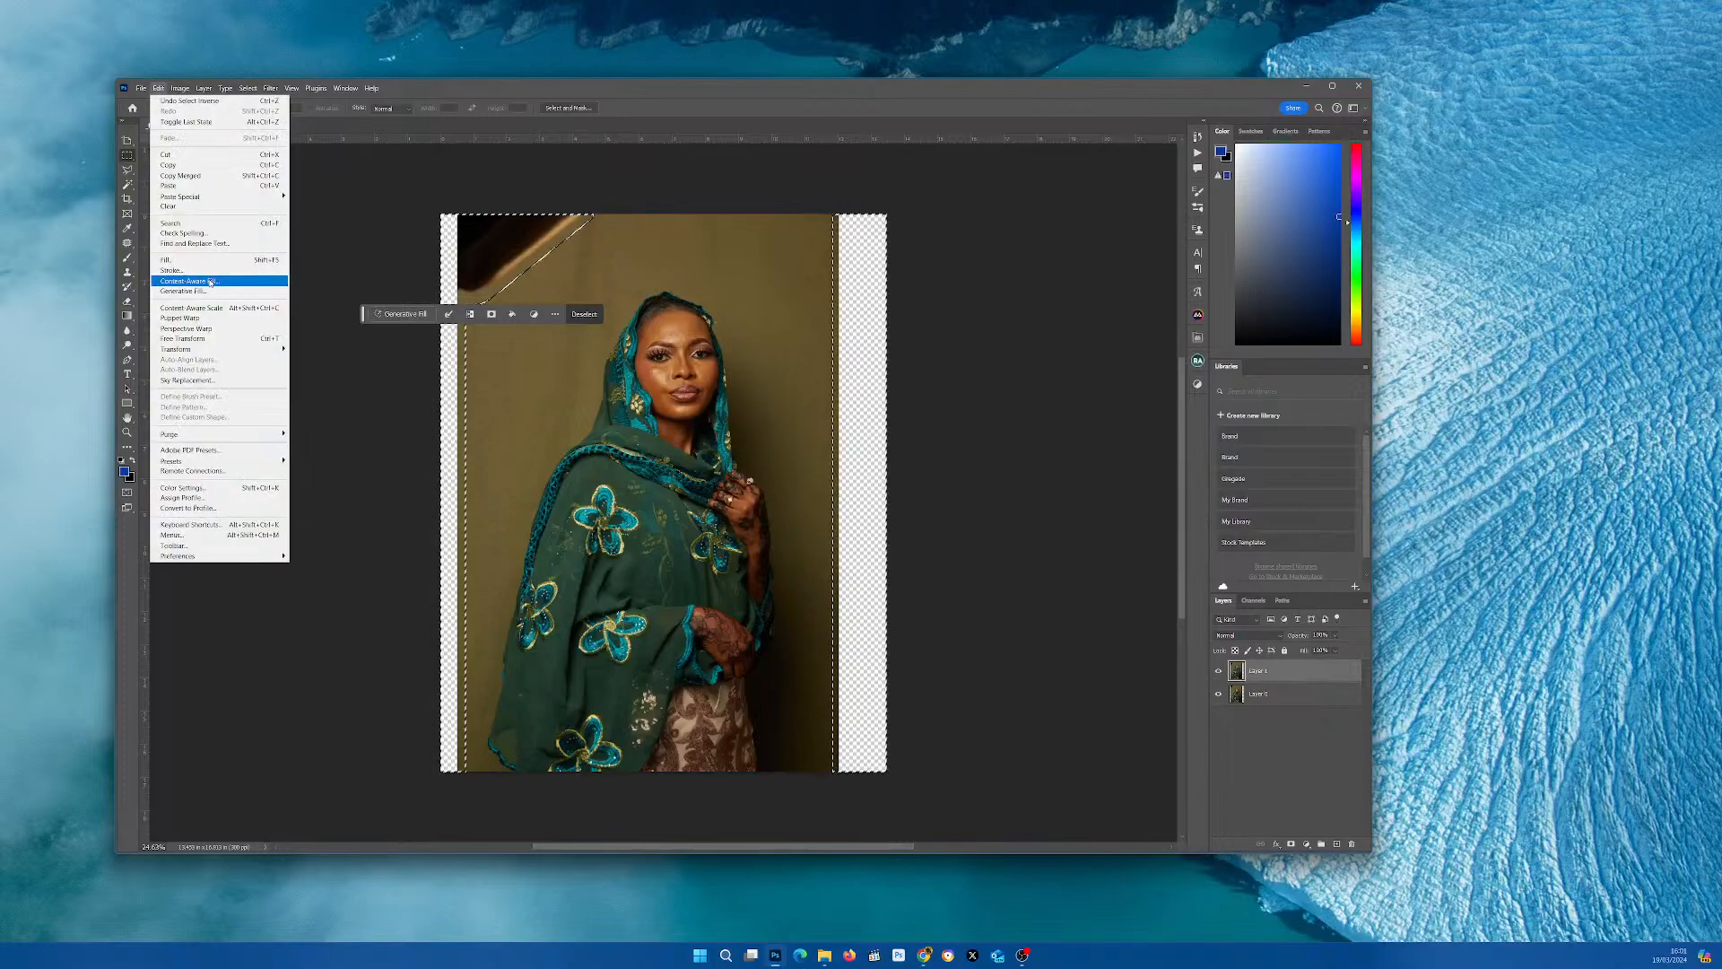
{"action": "left_click", "coordinate": [209, 281]}
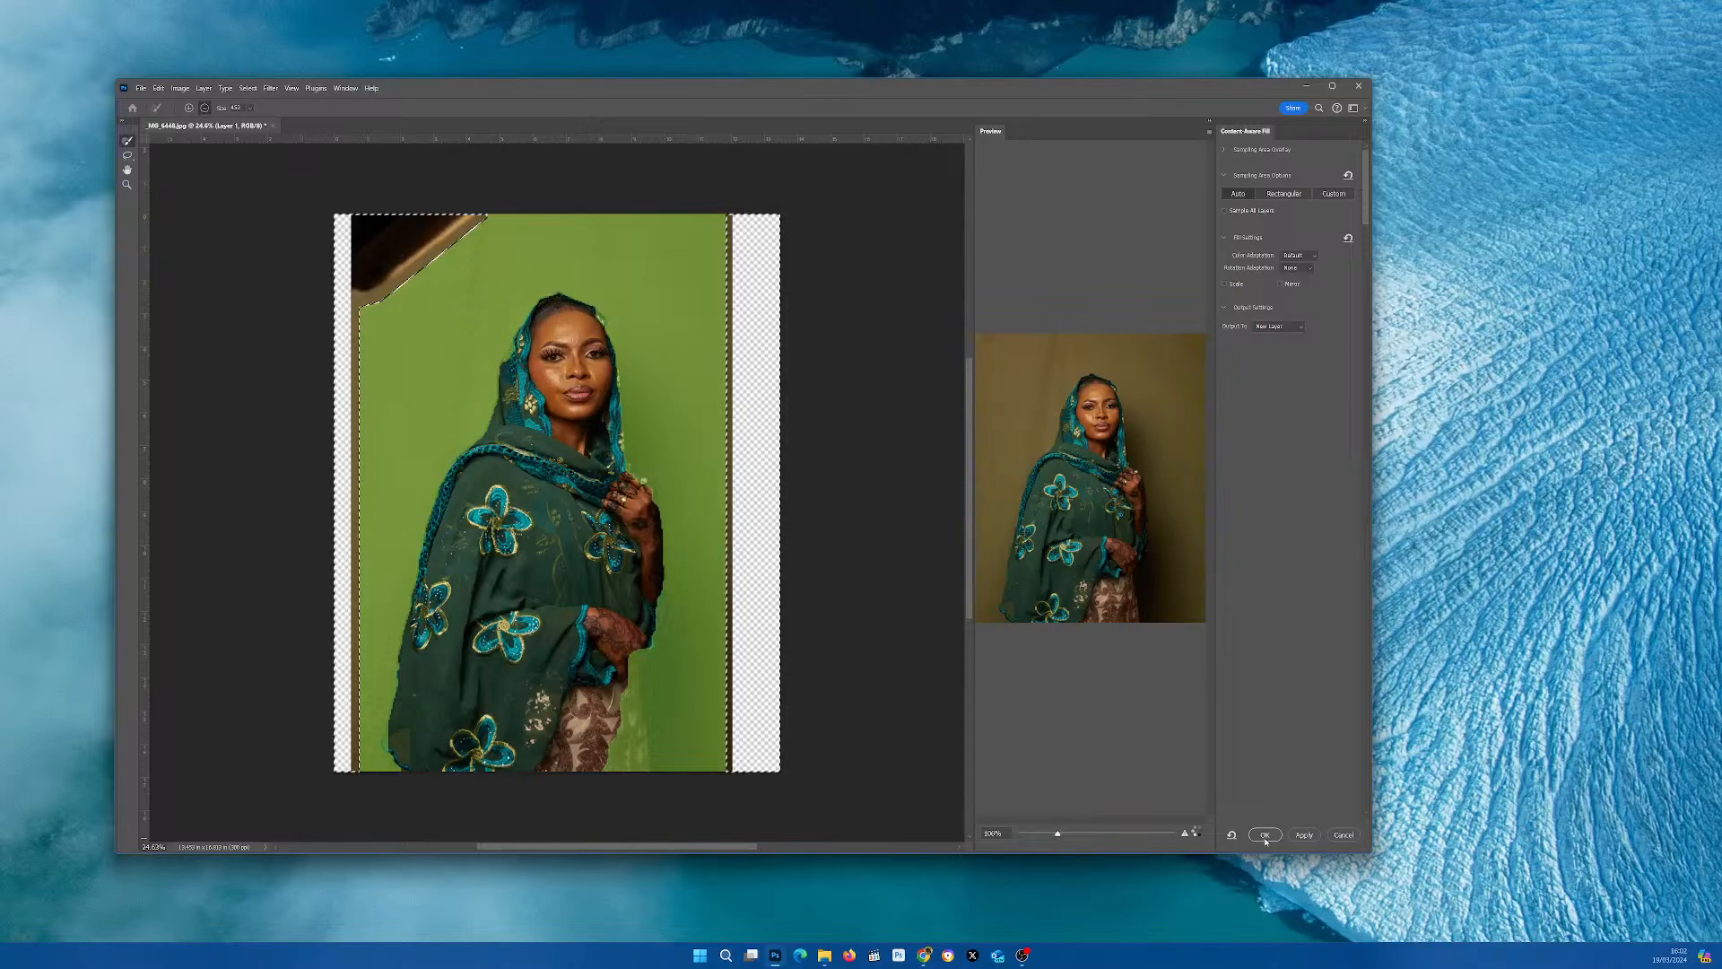
{"action": "left_click", "coordinate": [1264, 836]}
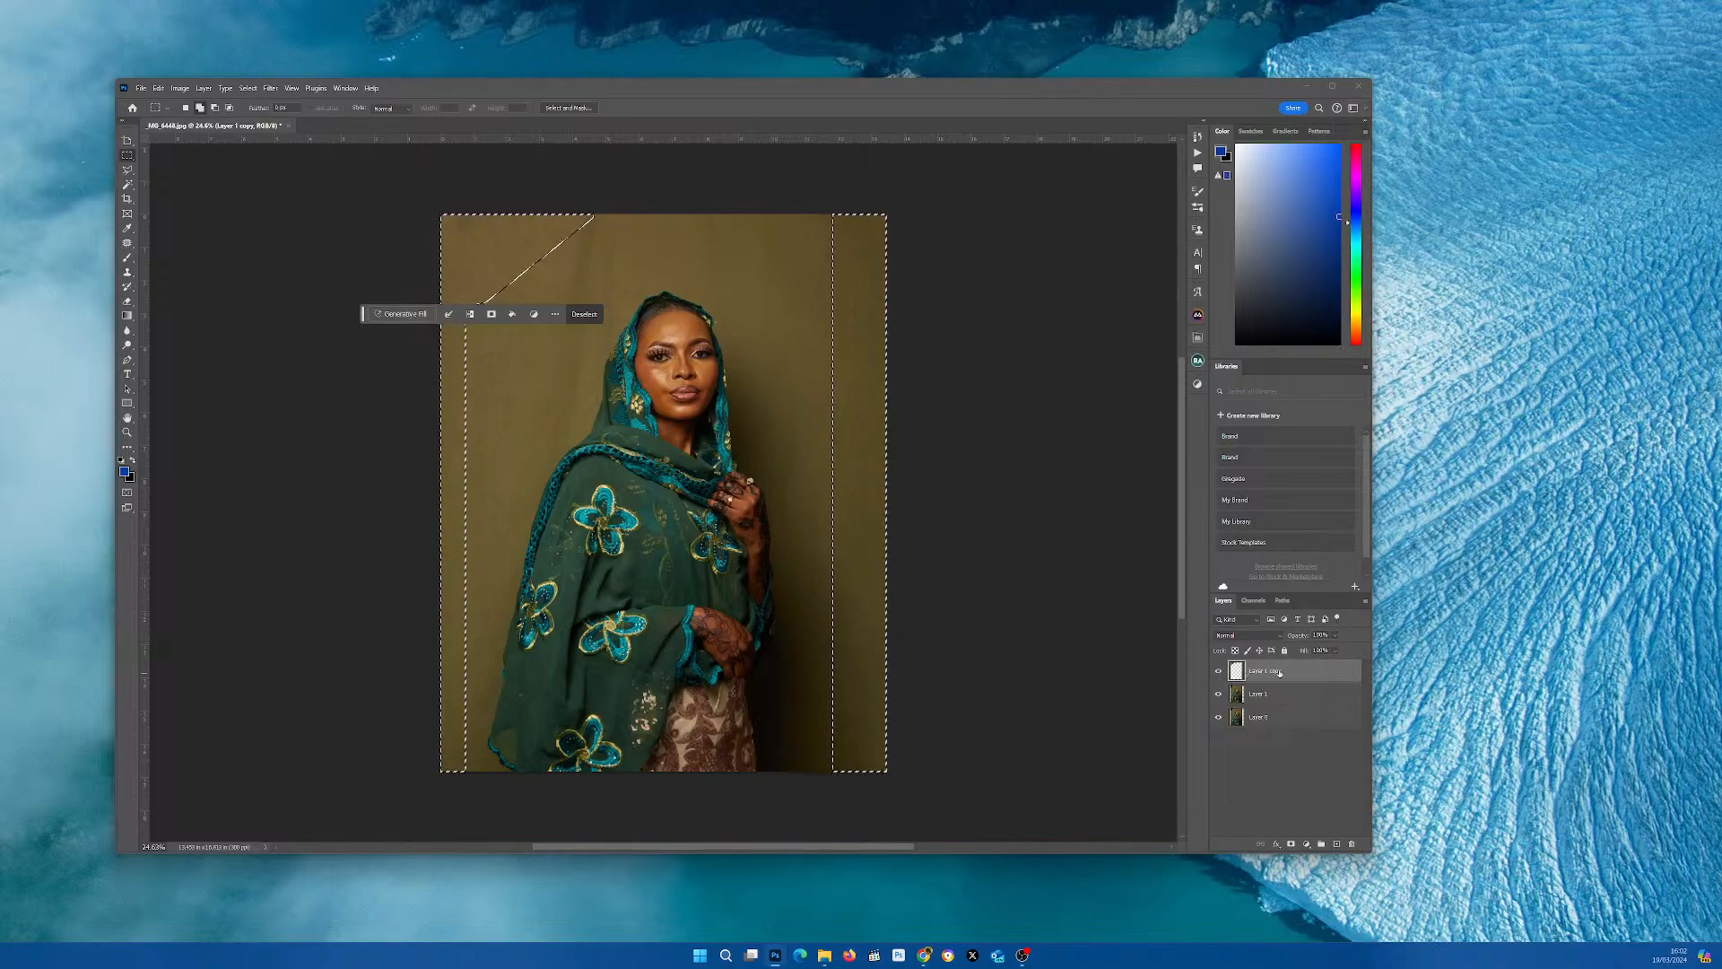
- Compare the image with and without the fill layer, leave the layer visible, and clear the selection
{"action": "left_click", "coordinate": [1217, 672]}
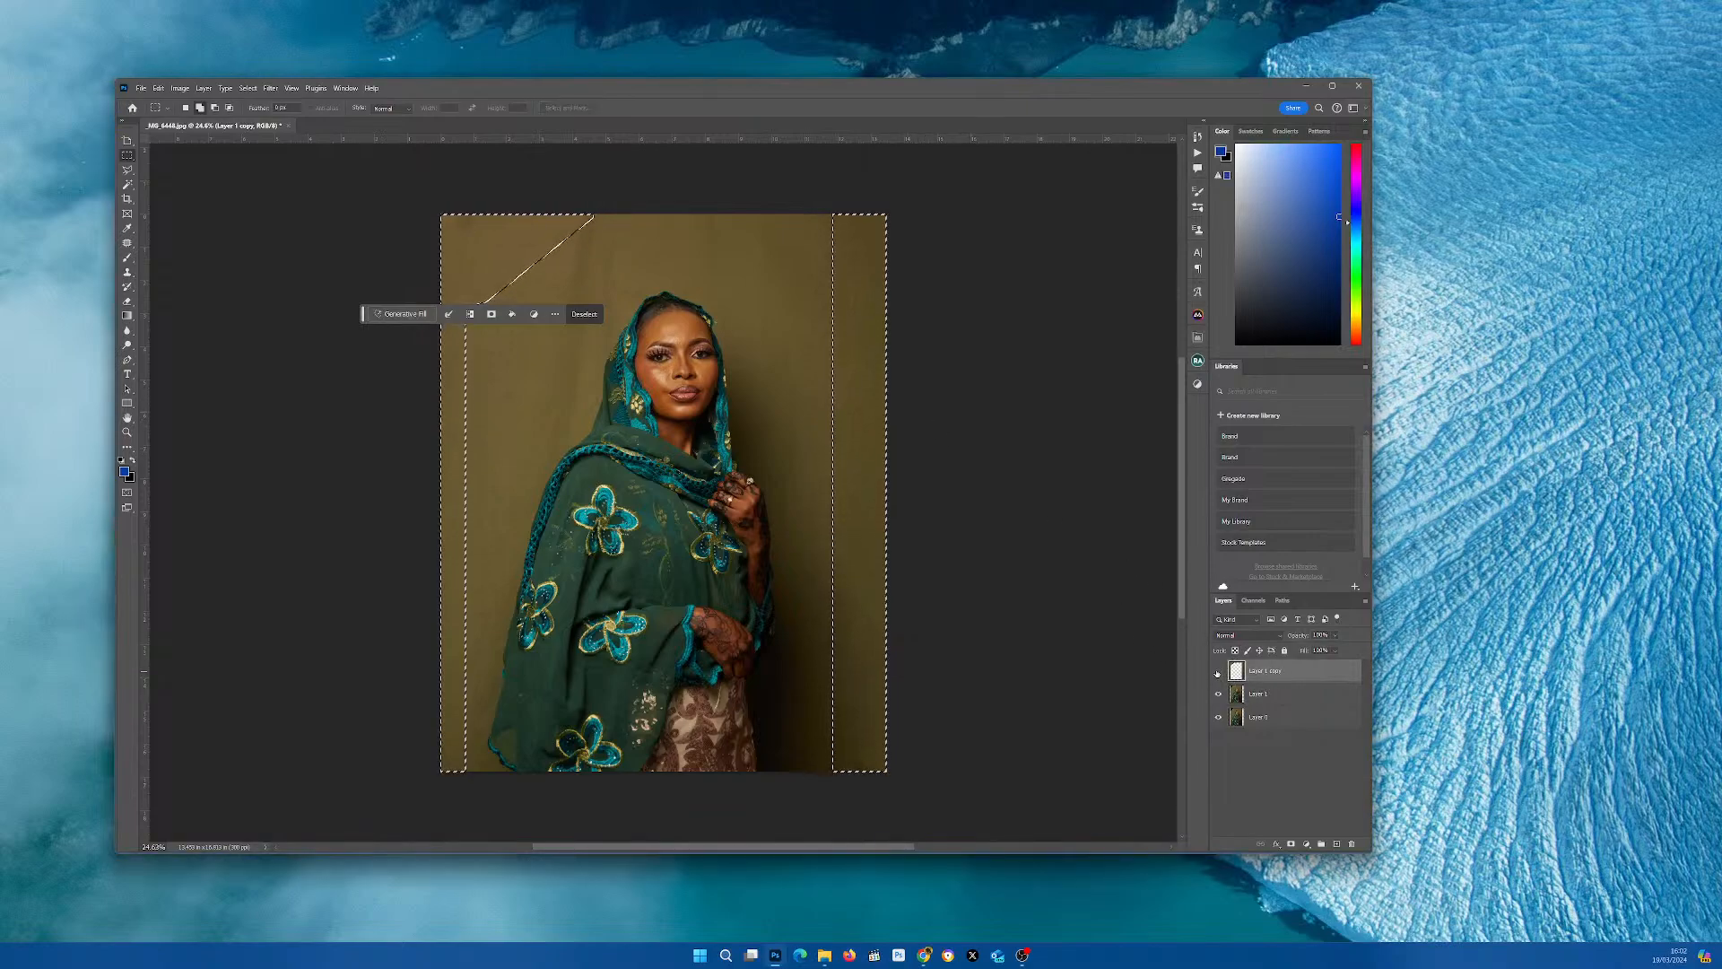
{"action": "left_click", "coordinate": [1218, 672]}
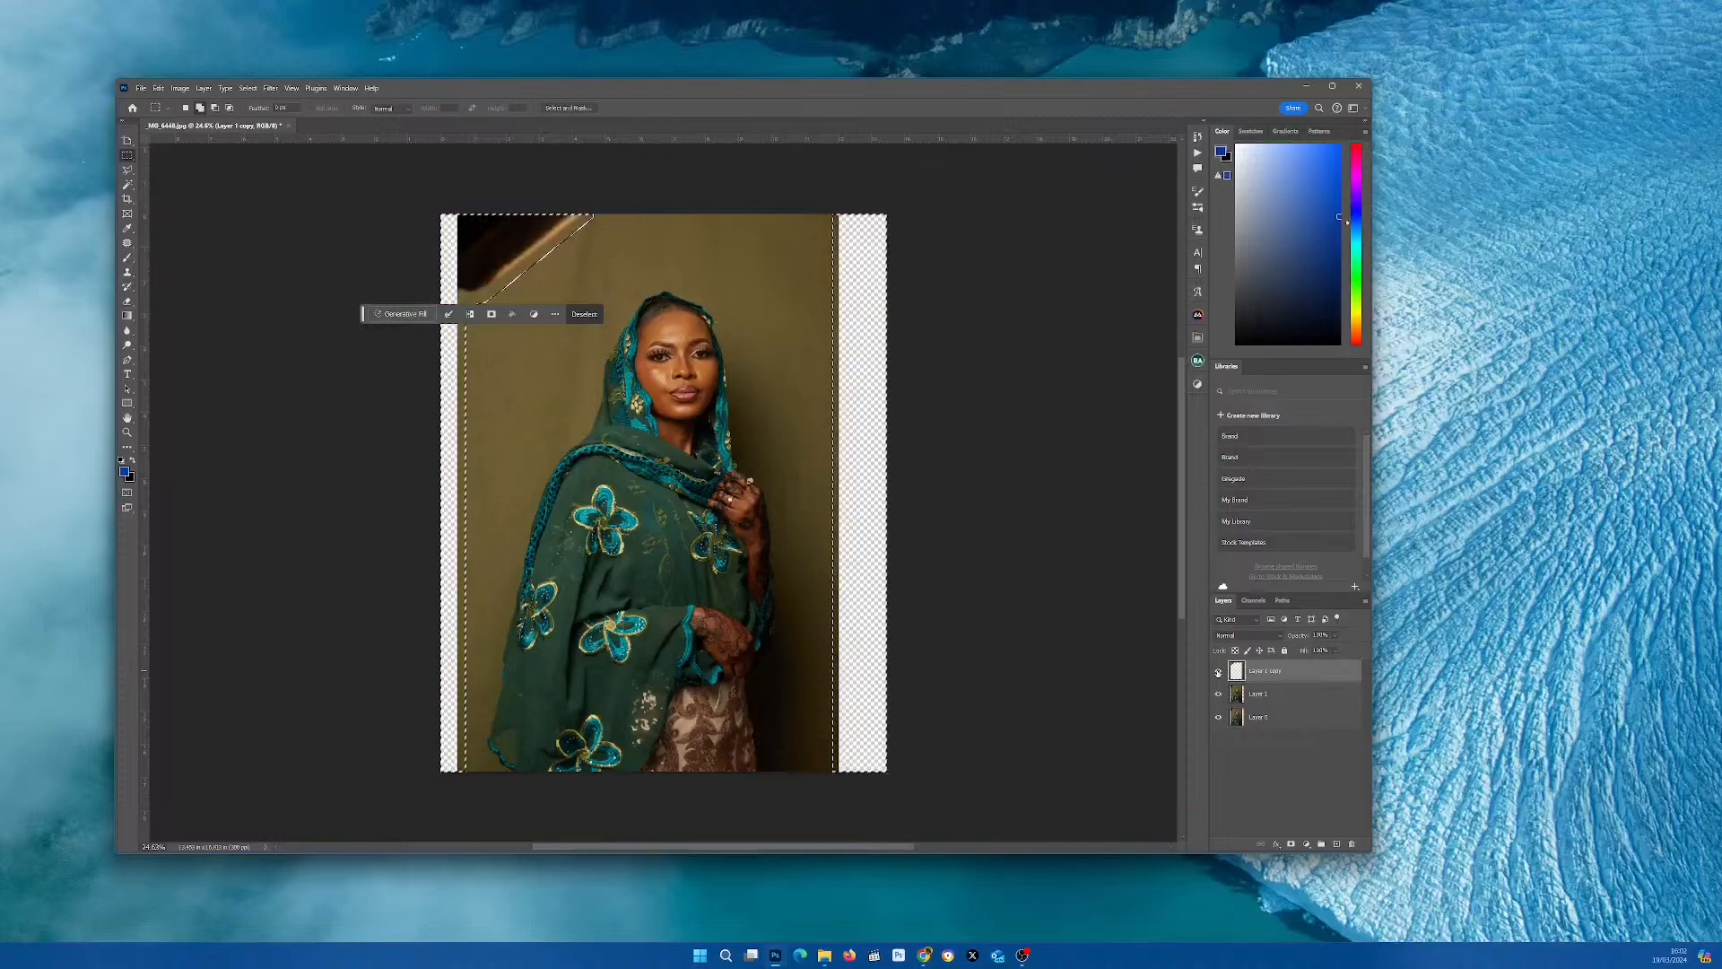
{"action": "left_click", "coordinate": [1005, 487]}
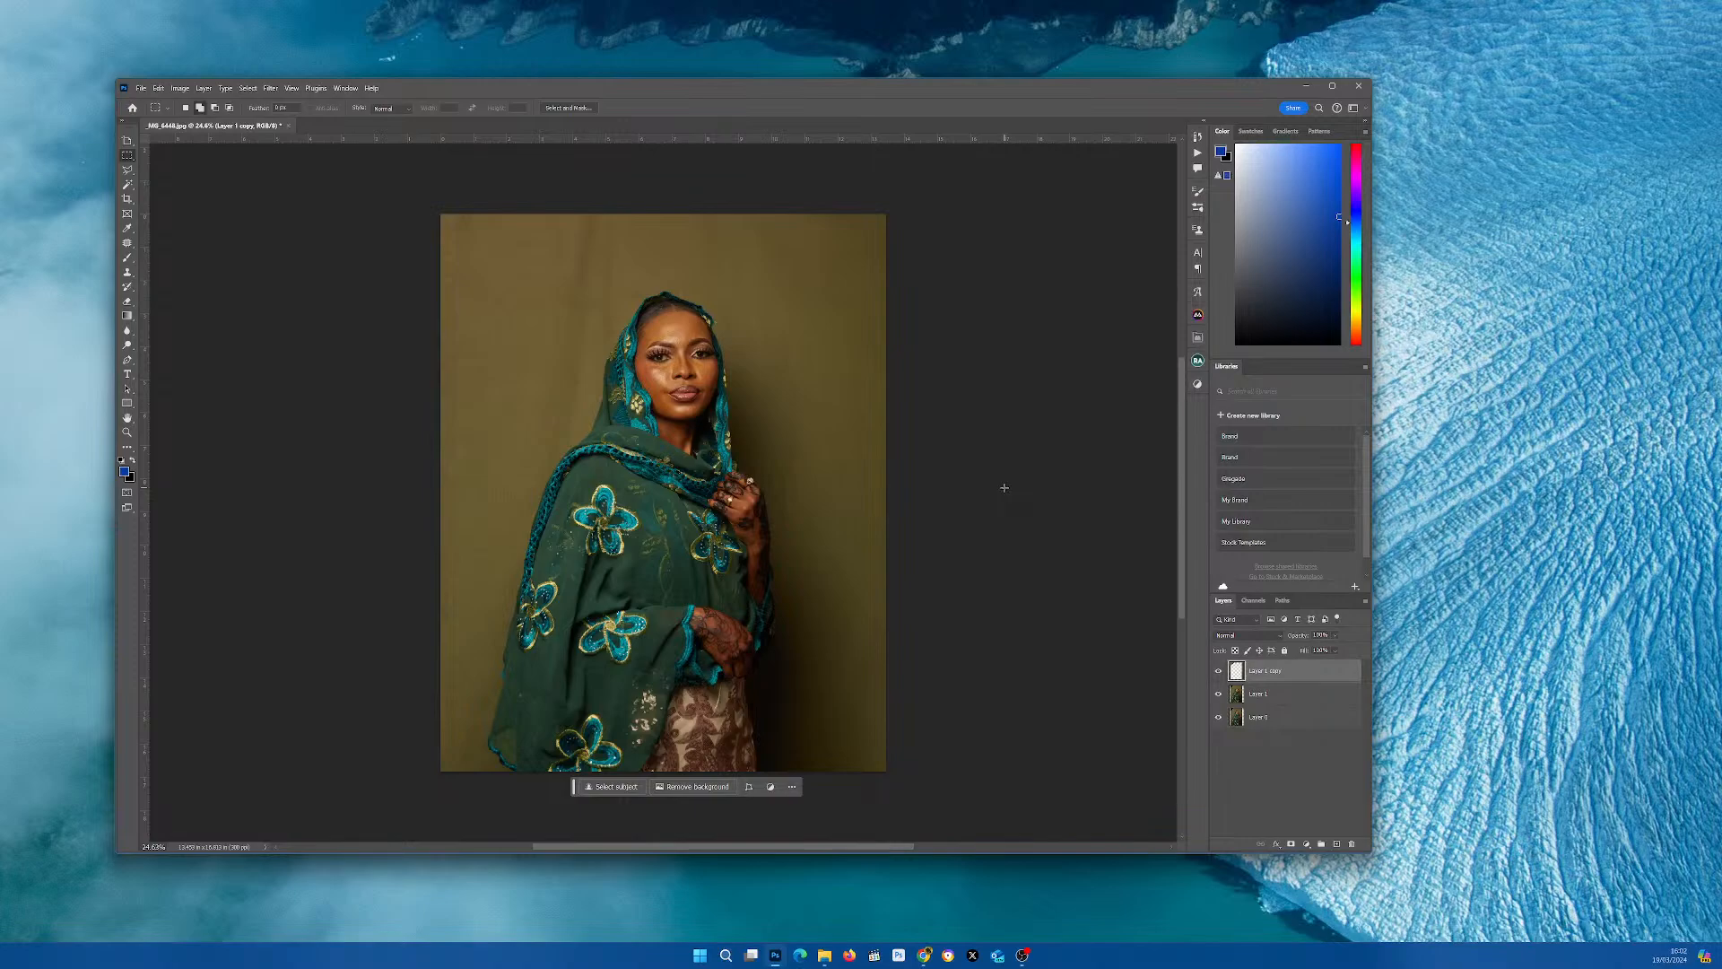
- Merge the content-aware fill layer with the duplicated photo layer and switch to the Move tool
{"action": "left_click", "coordinate": [1264, 696], "text": "shift"}
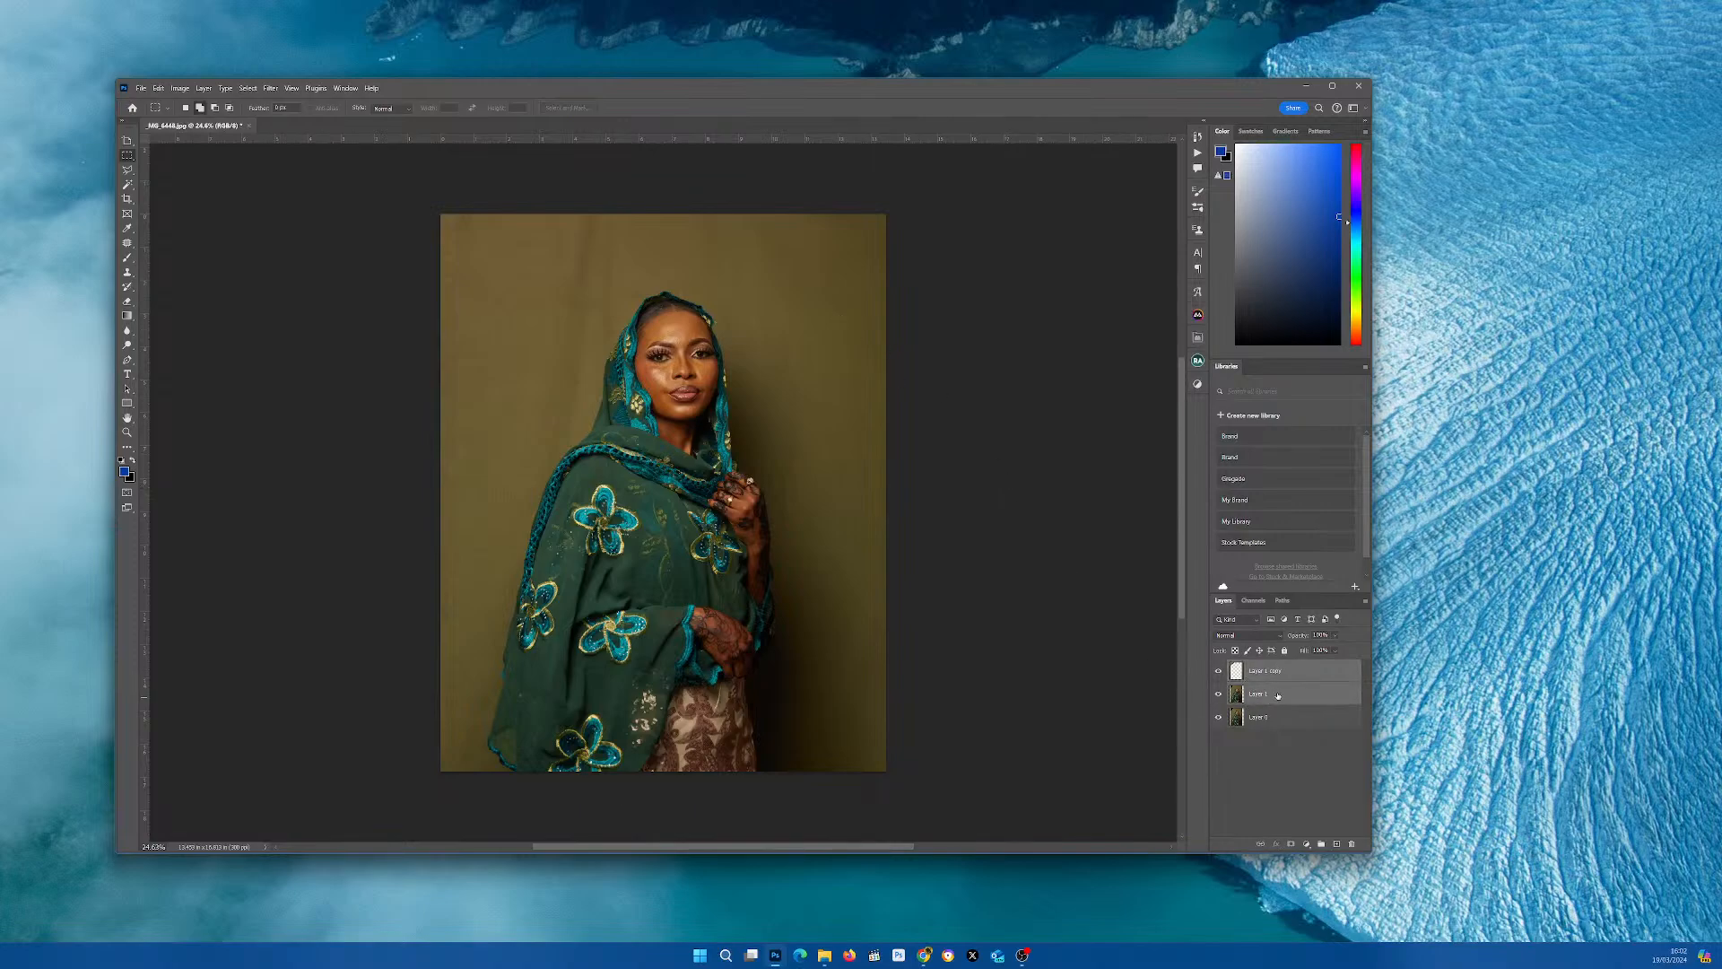
{"action": "key", "text": "ctrl+e"}
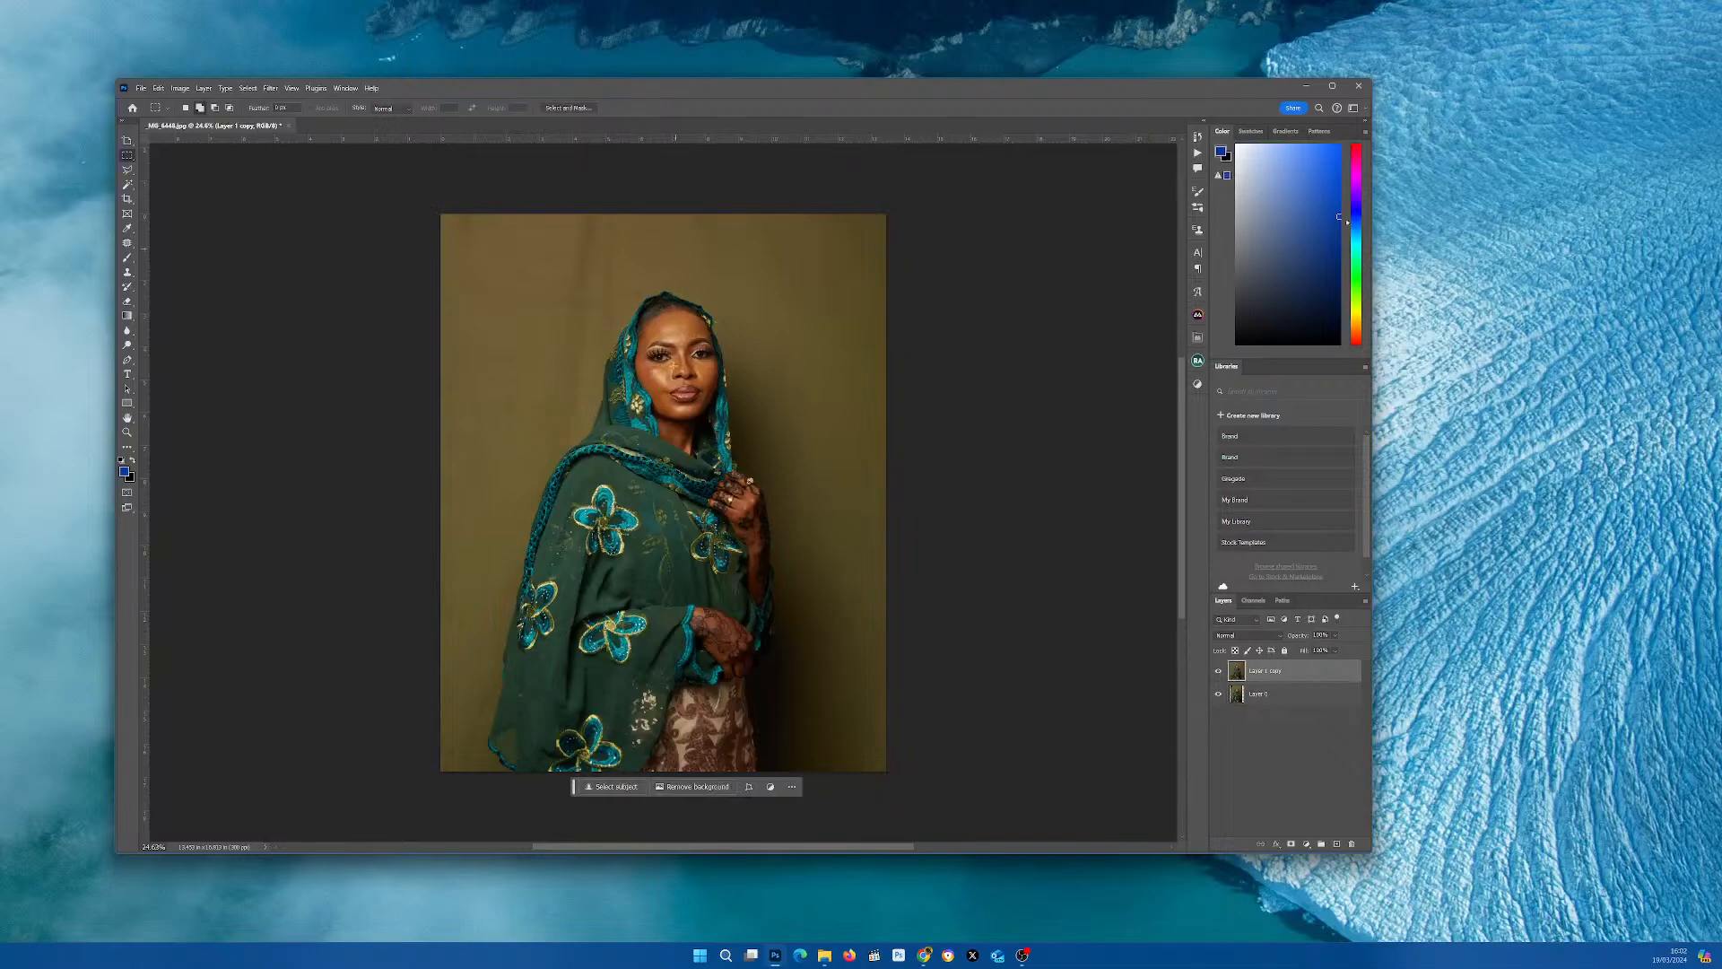
{"action": "left_click", "coordinate": [127, 140]}
{"action": "left_click", "coordinate": [163, 141]}
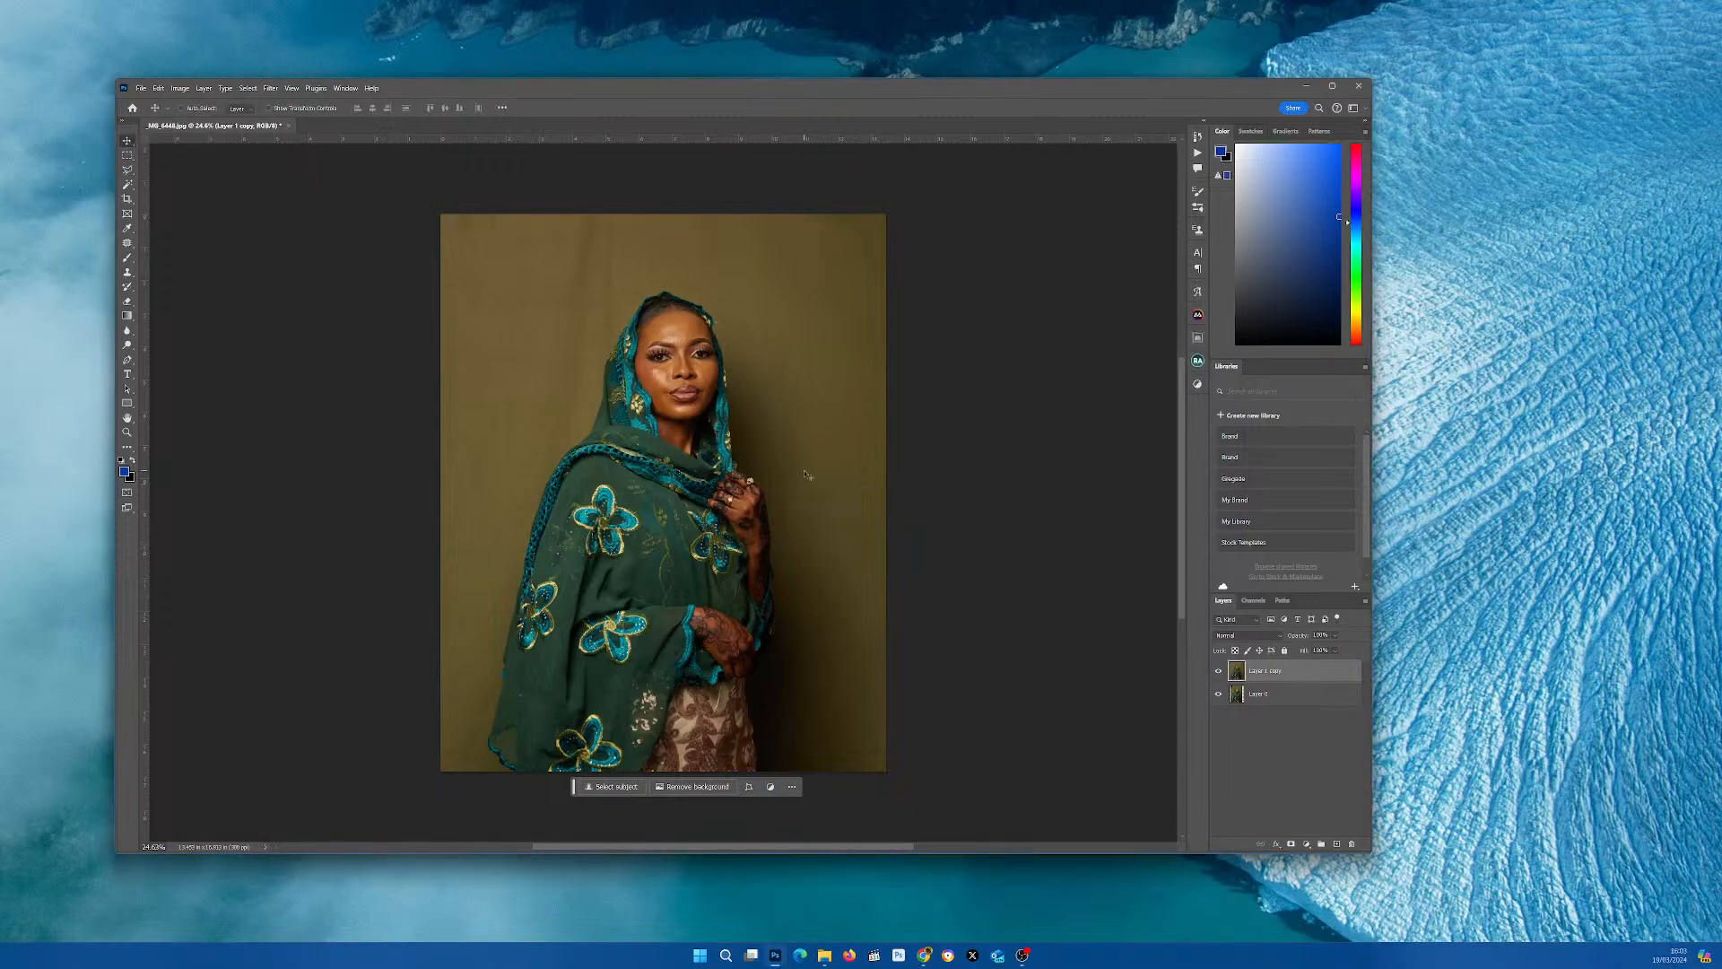
{"action": "scroll", "coordinate": [711, 337], "scroll_direction": "up", "scroll_amount": 1}
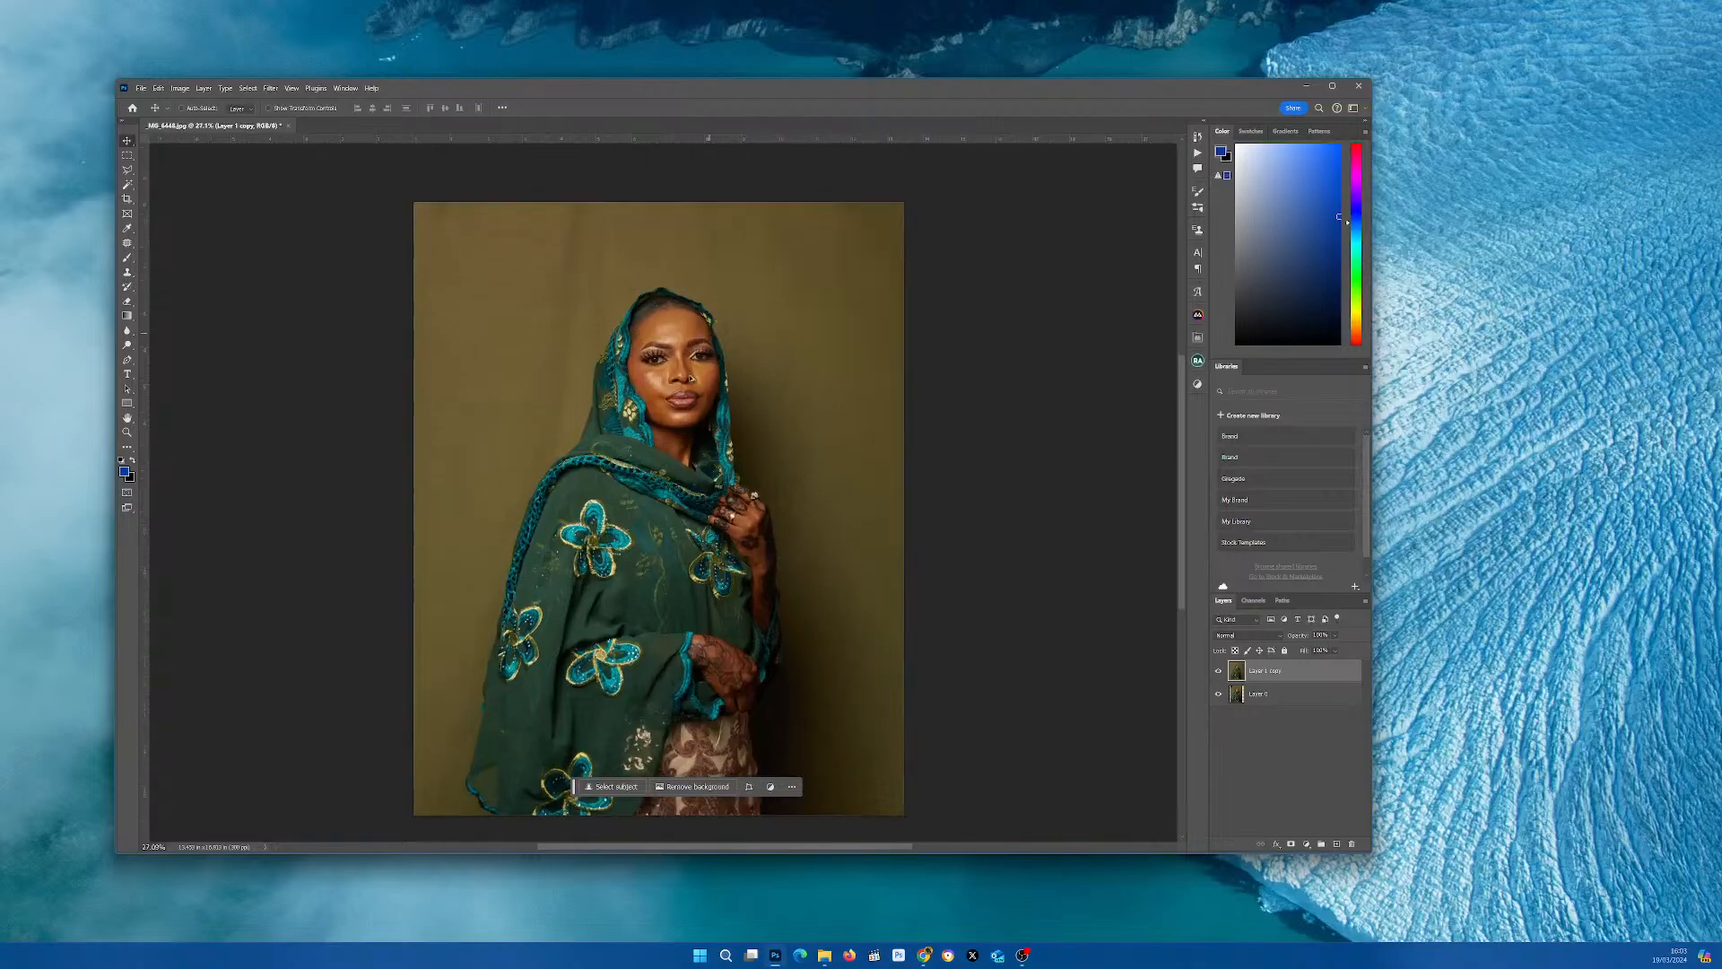
- Duplicate the merged photo layer and switch to the Spot Healing Brush for retouching the face
{"action": "scroll", "coordinate": [691, 378], "scroll_direction": "up", "scroll_amount": 2}
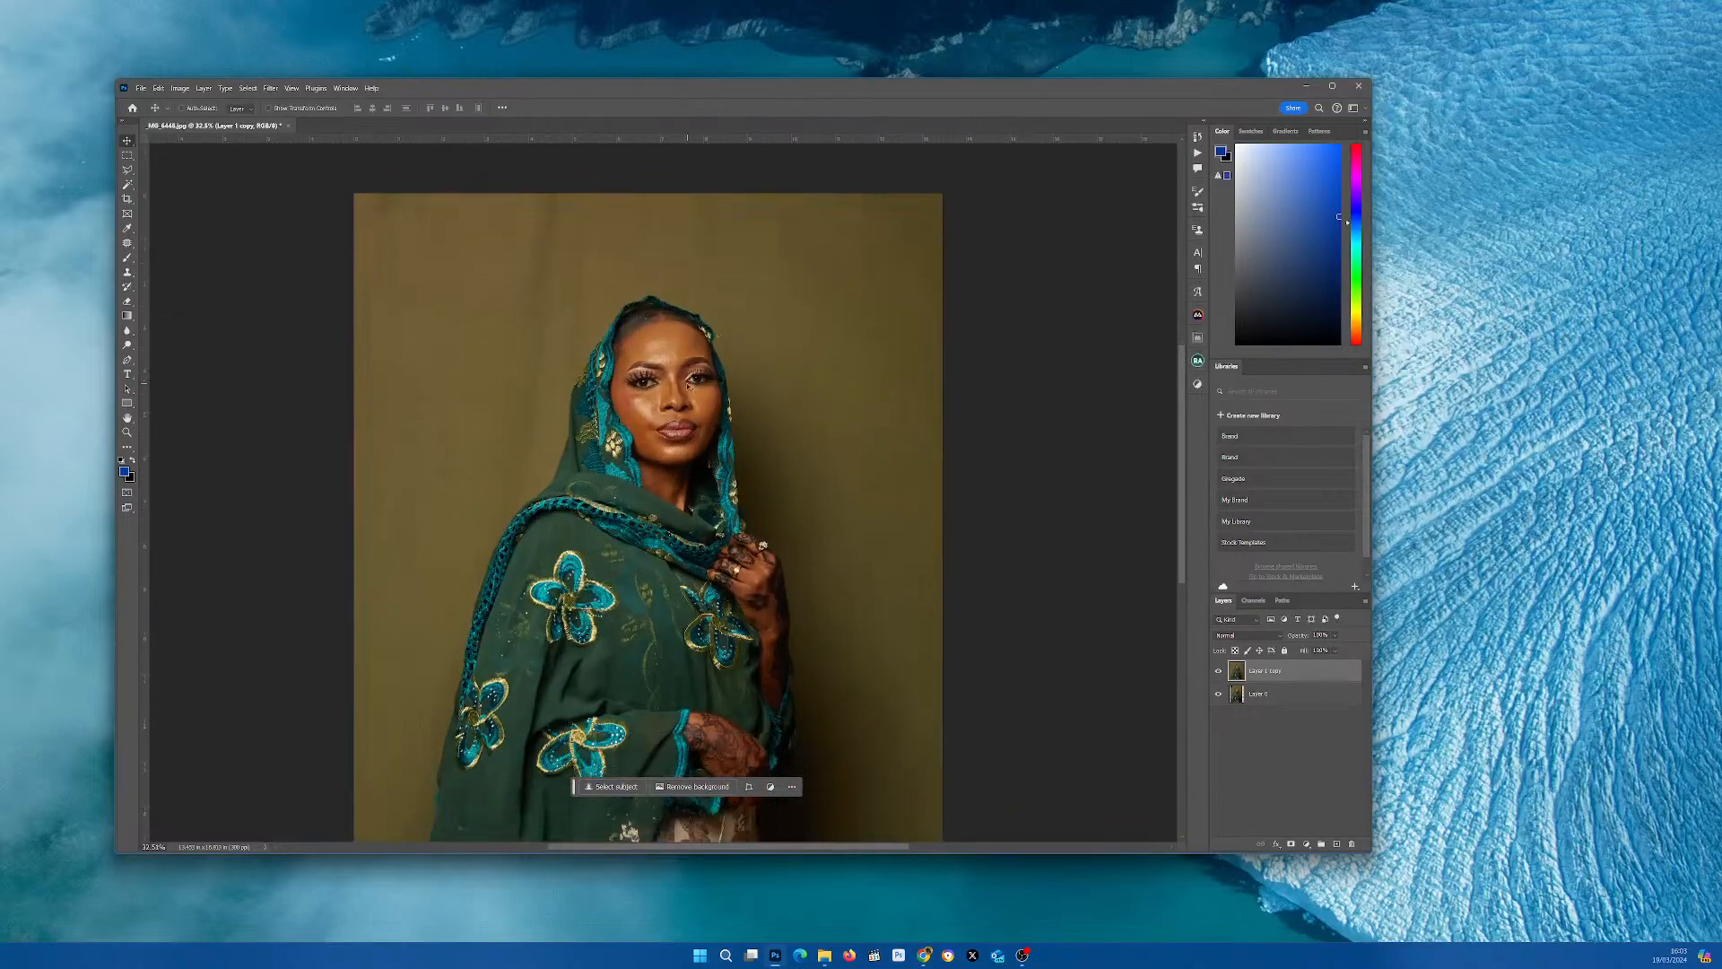
{"action": "scroll", "coordinate": [682, 348], "scroll_direction": "up", "scroll_amount": 3}
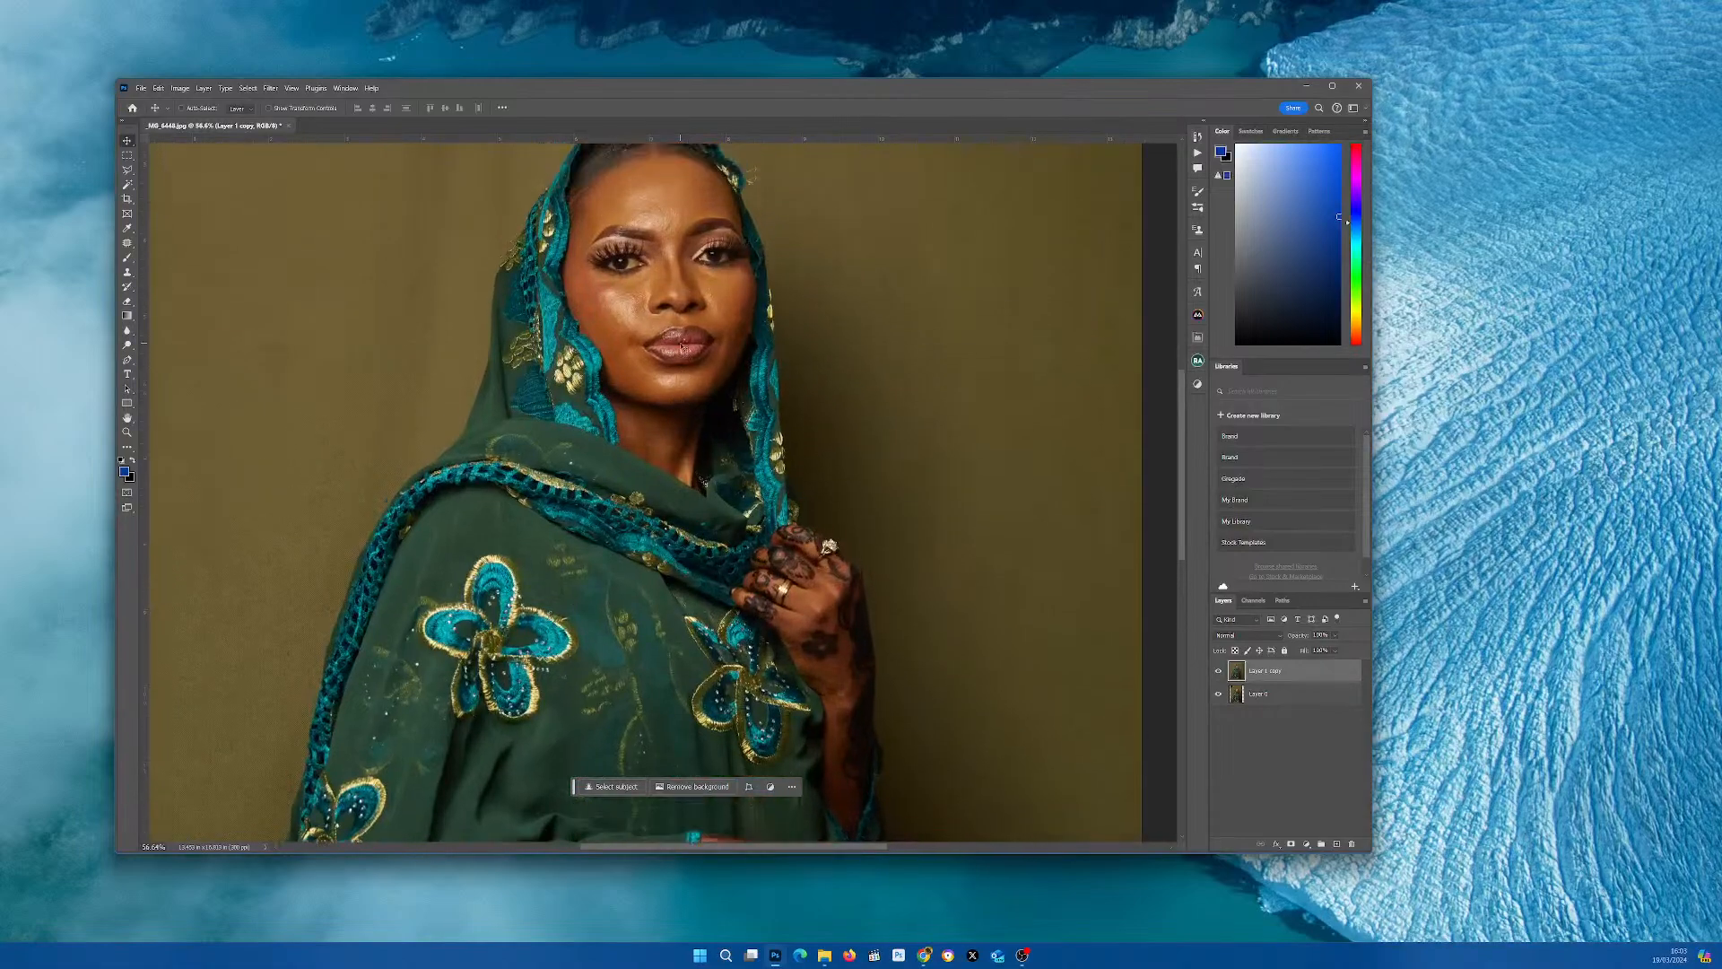
{"action": "scroll", "coordinate": [682, 348], "scroll_direction": "up", "scroll_amount": 3}
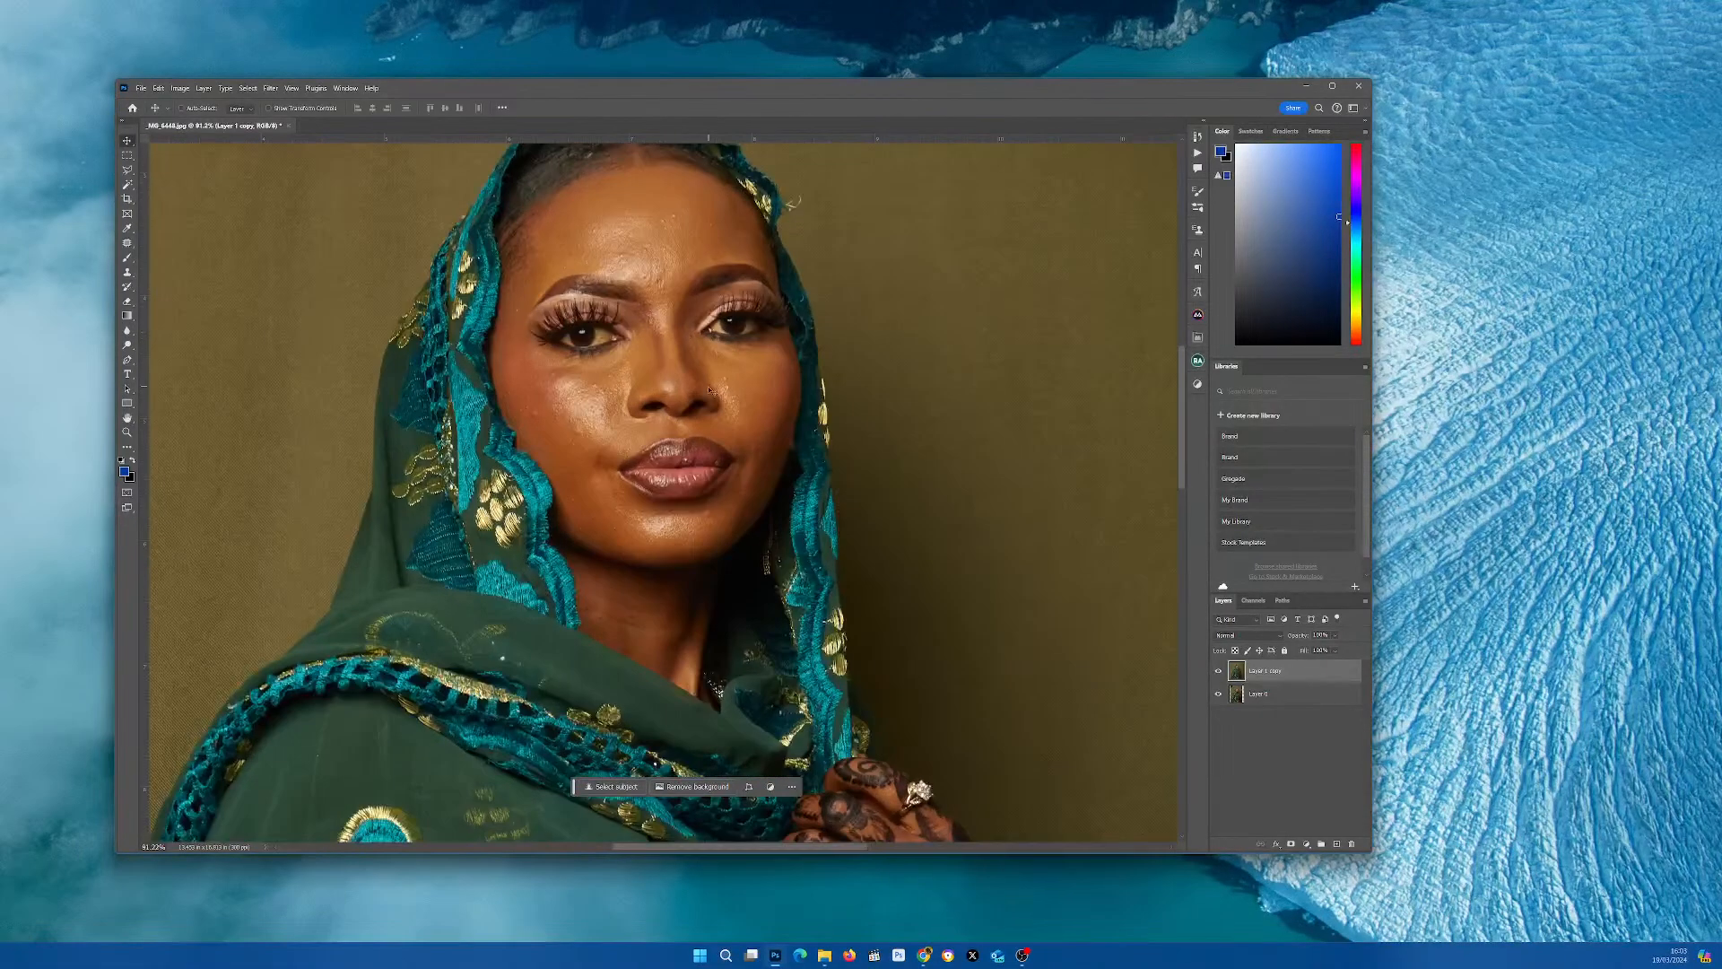
{"action": "scroll", "coordinate": [708, 390], "scroll_direction": "up", "scroll_amount": 2}
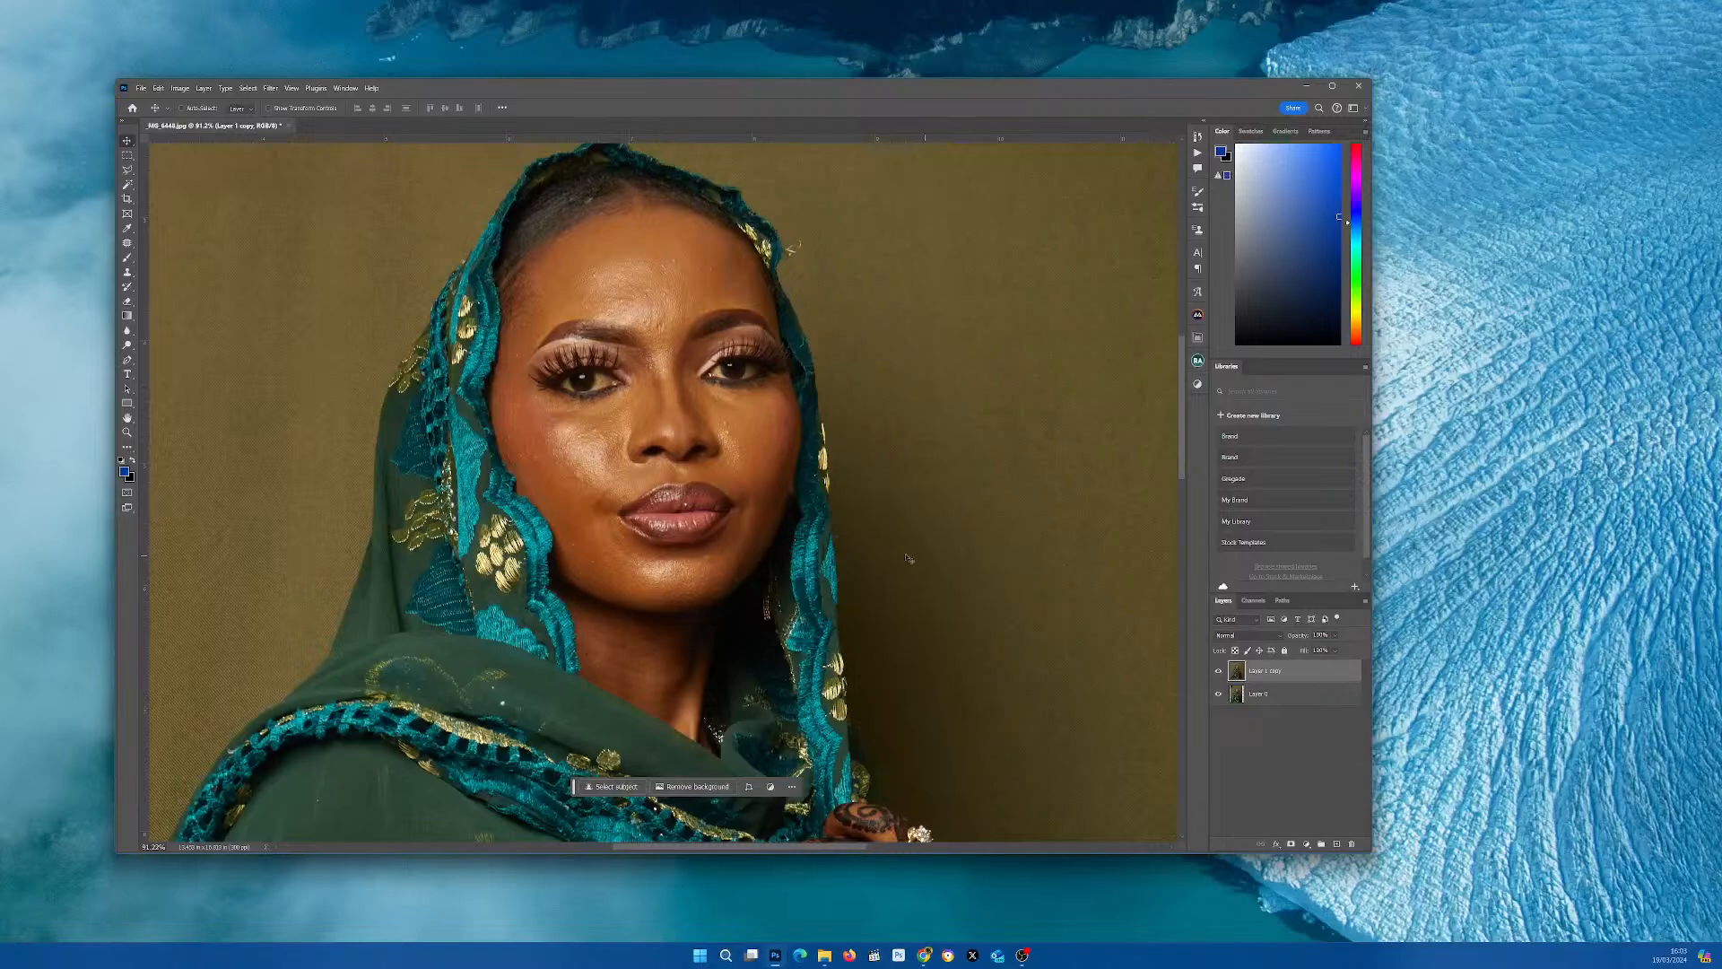
{"action": "key", "text": "ctrl+j"}
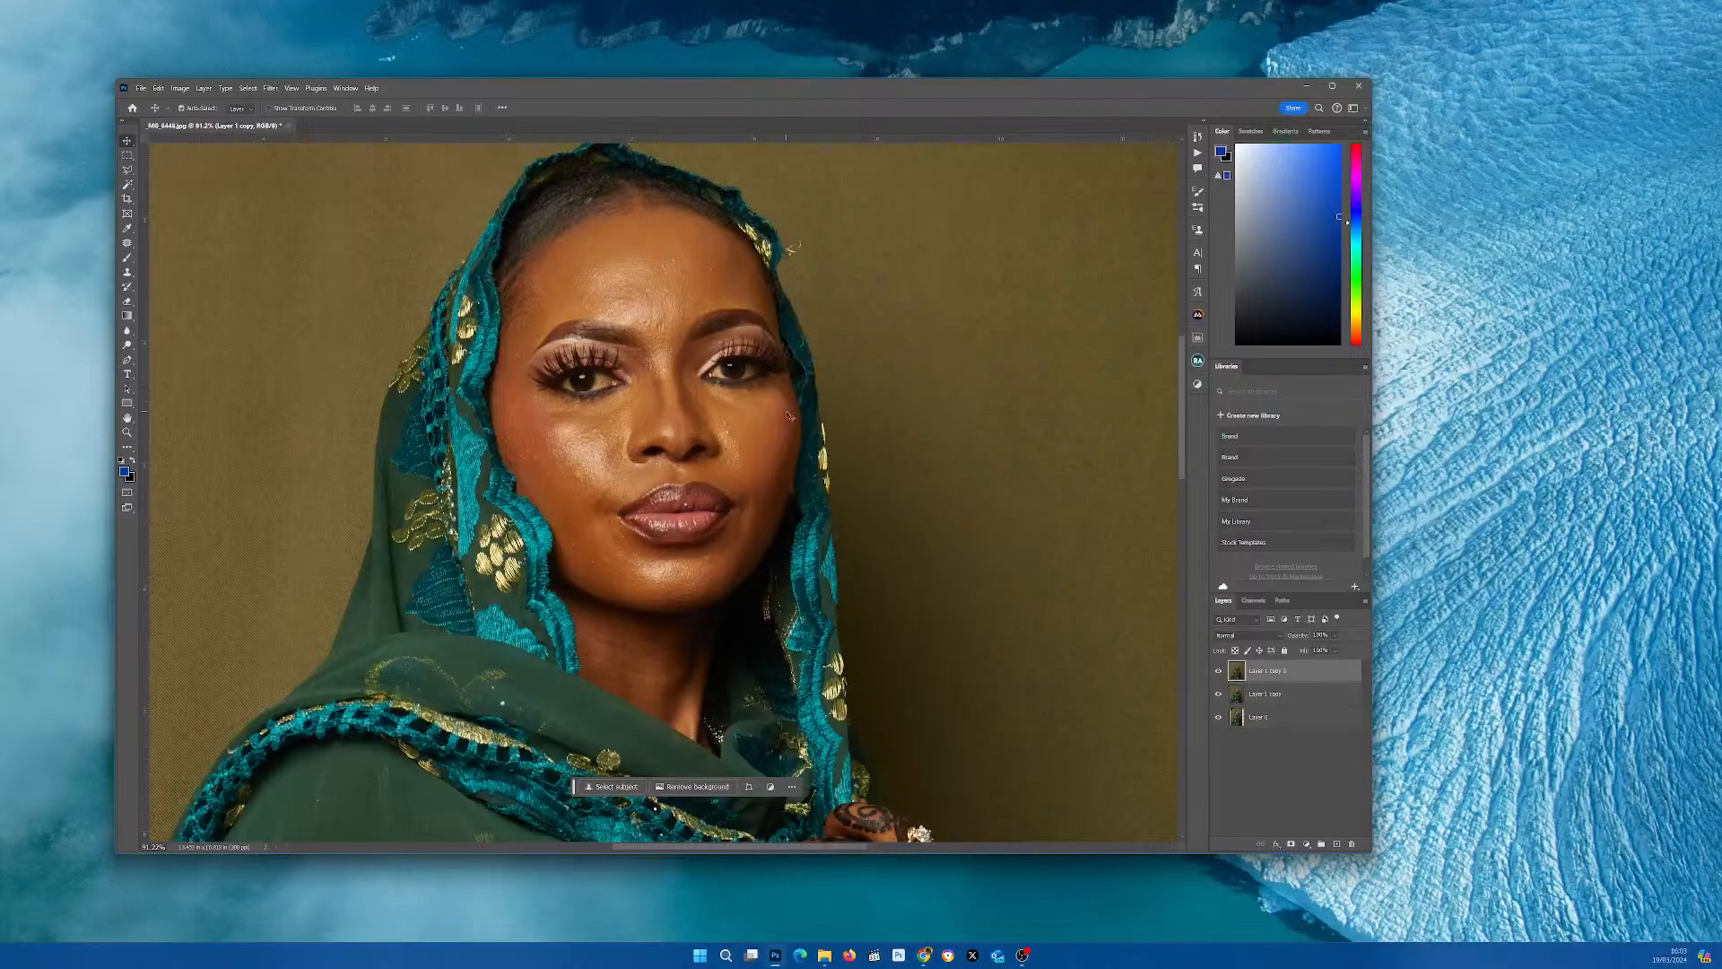
{"action": "left_click", "coordinate": [128, 243]}
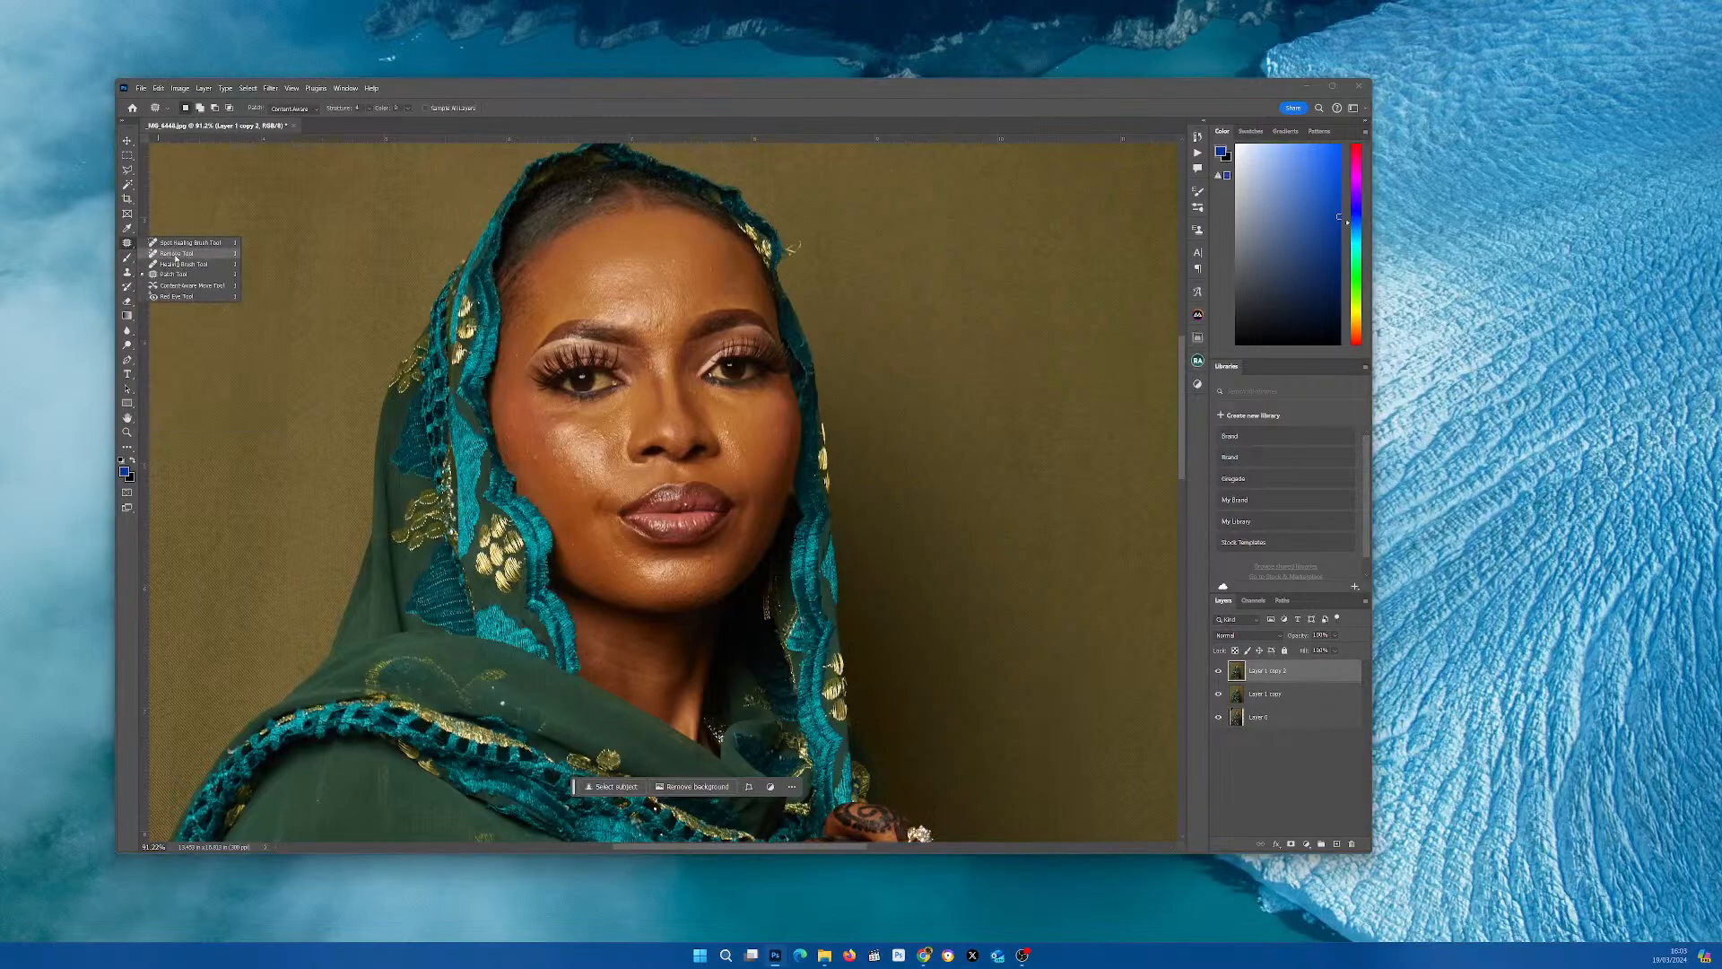
{"action": "left_click", "coordinate": [230, 245]}
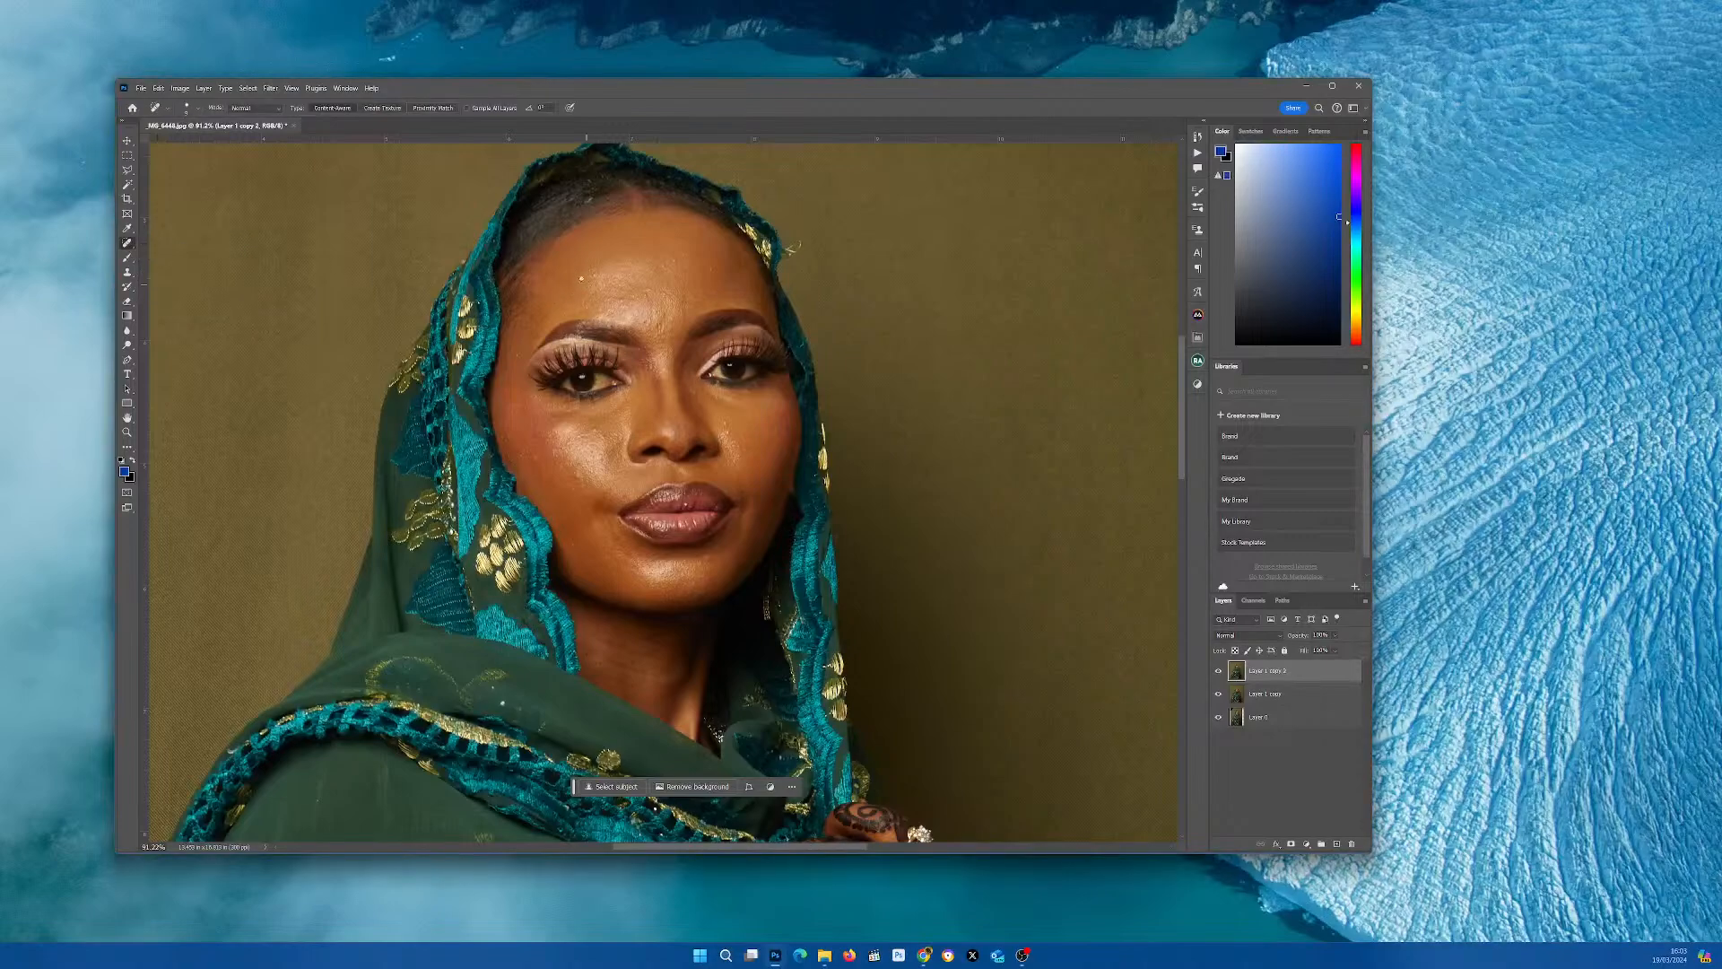
- Adjust the Spot Healing Brush size and heal the small blemishes across the forehead
{"action": "key", "text": "bracketright"}
{"action": "key", "text": "bracketright"}
{"action": "key", "text": "bracketleft"}
{"action": "scroll", "coordinate": [594, 283], "scroll_direction": "up", "scroll_amount": 3}
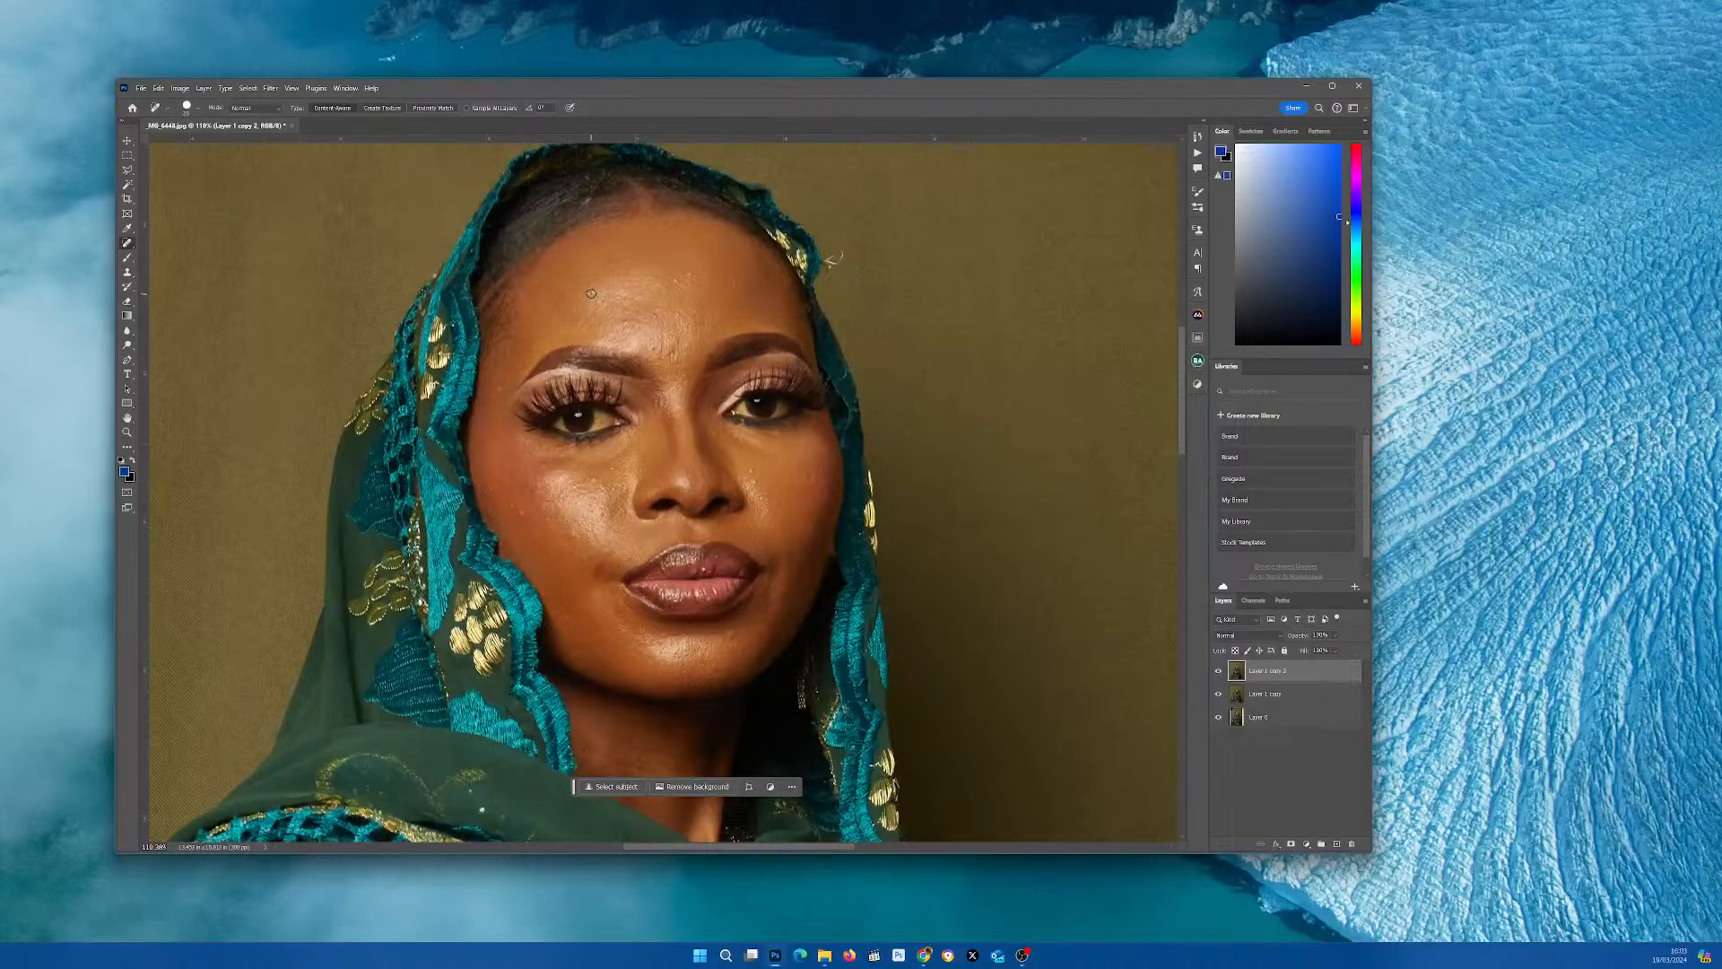
{"action": "left_click_drag", "start_coordinate": [677, 289], "coordinate": [674, 280]}
{"action": "left_click", "coordinate": [688, 274]}
{"action": "left_click_drag", "start_coordinate": [739, 270], "coordinate": [750, 269]}
{"action": "left_click", "coordinate": [775, 267]}
- Heal the small spots on the cheek on the photo's right side, including those along the face edge
{"action": "left_click", "coordinate": [803, 430]}
{"action": "left_click", "coordinate": [812, 476]}
{"action": "left_click", "coordinate": [814, 483]}
{"action": "left_click", "coordinate": [818, 491]}
{"action": "left_click", "coordinate": [822, 507]}
{"action": "left_click", "coordinate": [751, 471]}
{"action": "left_click", "coordinate": [756, 481]}
- Heal the remaining spots on the cheek on the photo's left side, between the brows and near the jaw
{"action": "left_click", "coordinate": [615, 459]}
{"action": "left_click", "coordinate": [602, 485]}
{"action": "left_click", "coordinate": [486, 494]}
{"action": "left_click", "coordinate": [491, 507]}
{"action": "left_click", "coordinate": [656, 312]}
{"action": "scroll", "coordinate": [623, 322], "scroll_direction": "down", "scroll_amount": 2}
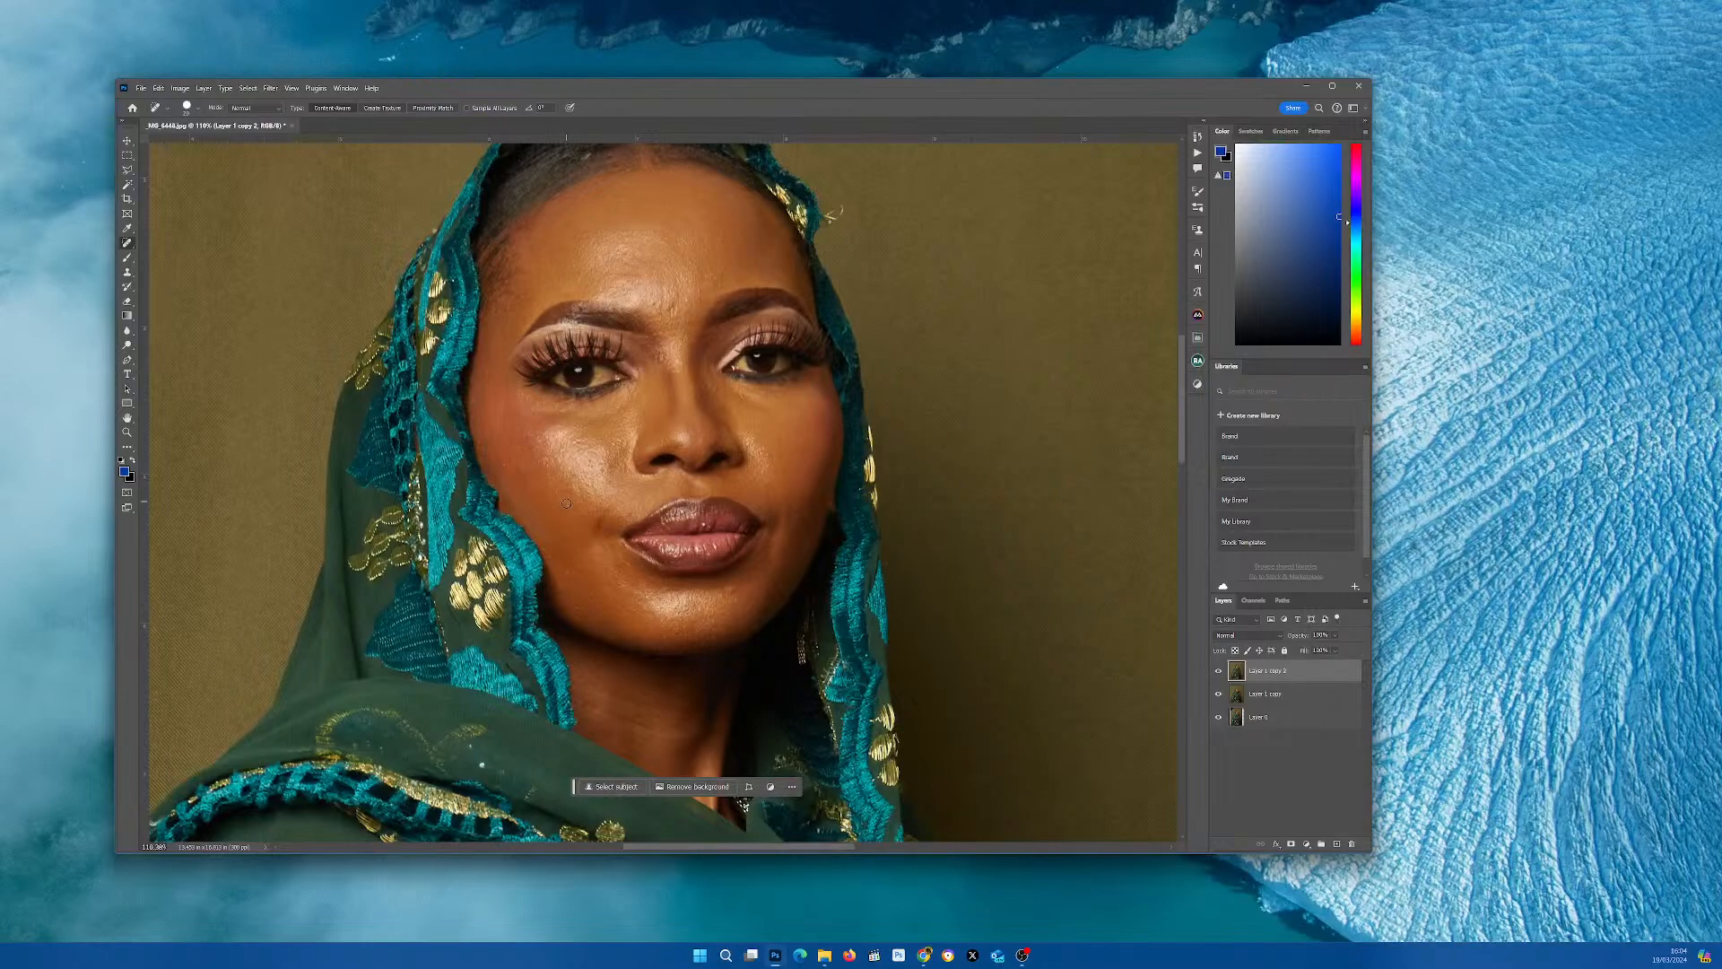
{"action": "left_click", "coordinate": [519, 467]}
{"action": "left_click", "coordinate": [517, 467]}
{"action": "left_click", "coordinate": [805, 512]}
- Build a frequency separation group using the Custom option of the Beauty Retouch plugin
{"action": "scroll", "coordinate": [763, 501], "scroll_direction": "down", "scroll_amount": 3}
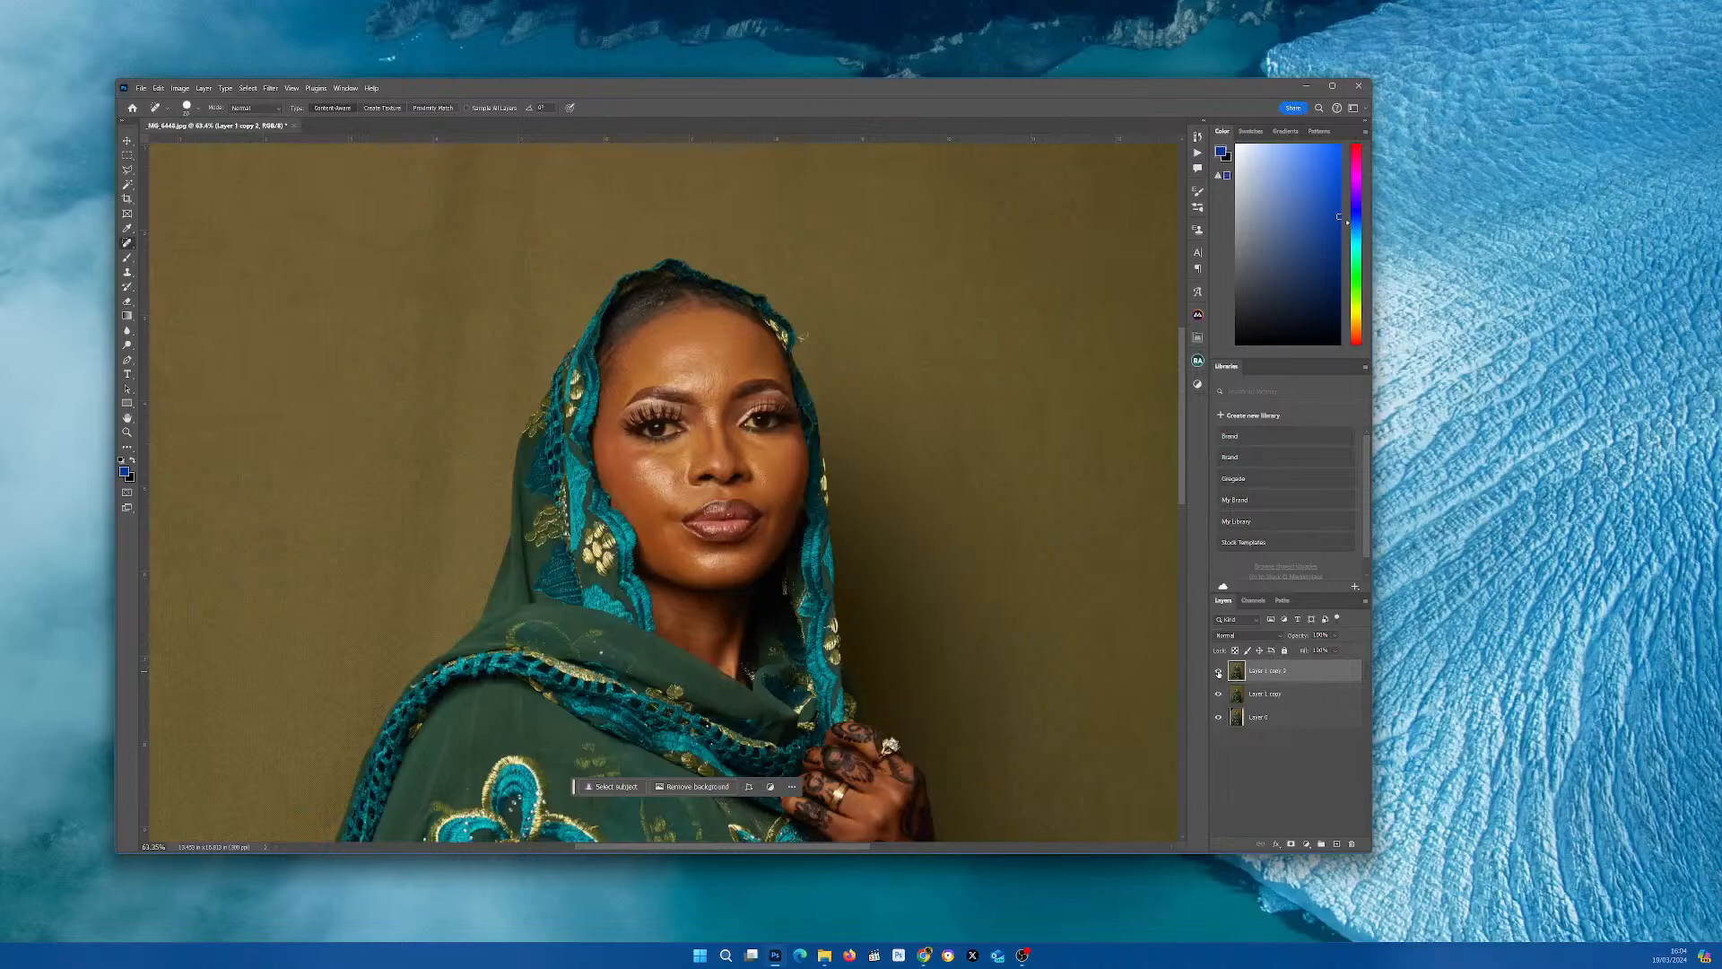
{"action": "scroll", "coordinate": [720, 481], "scroll_direction": "down", "scroll_amount": 3}
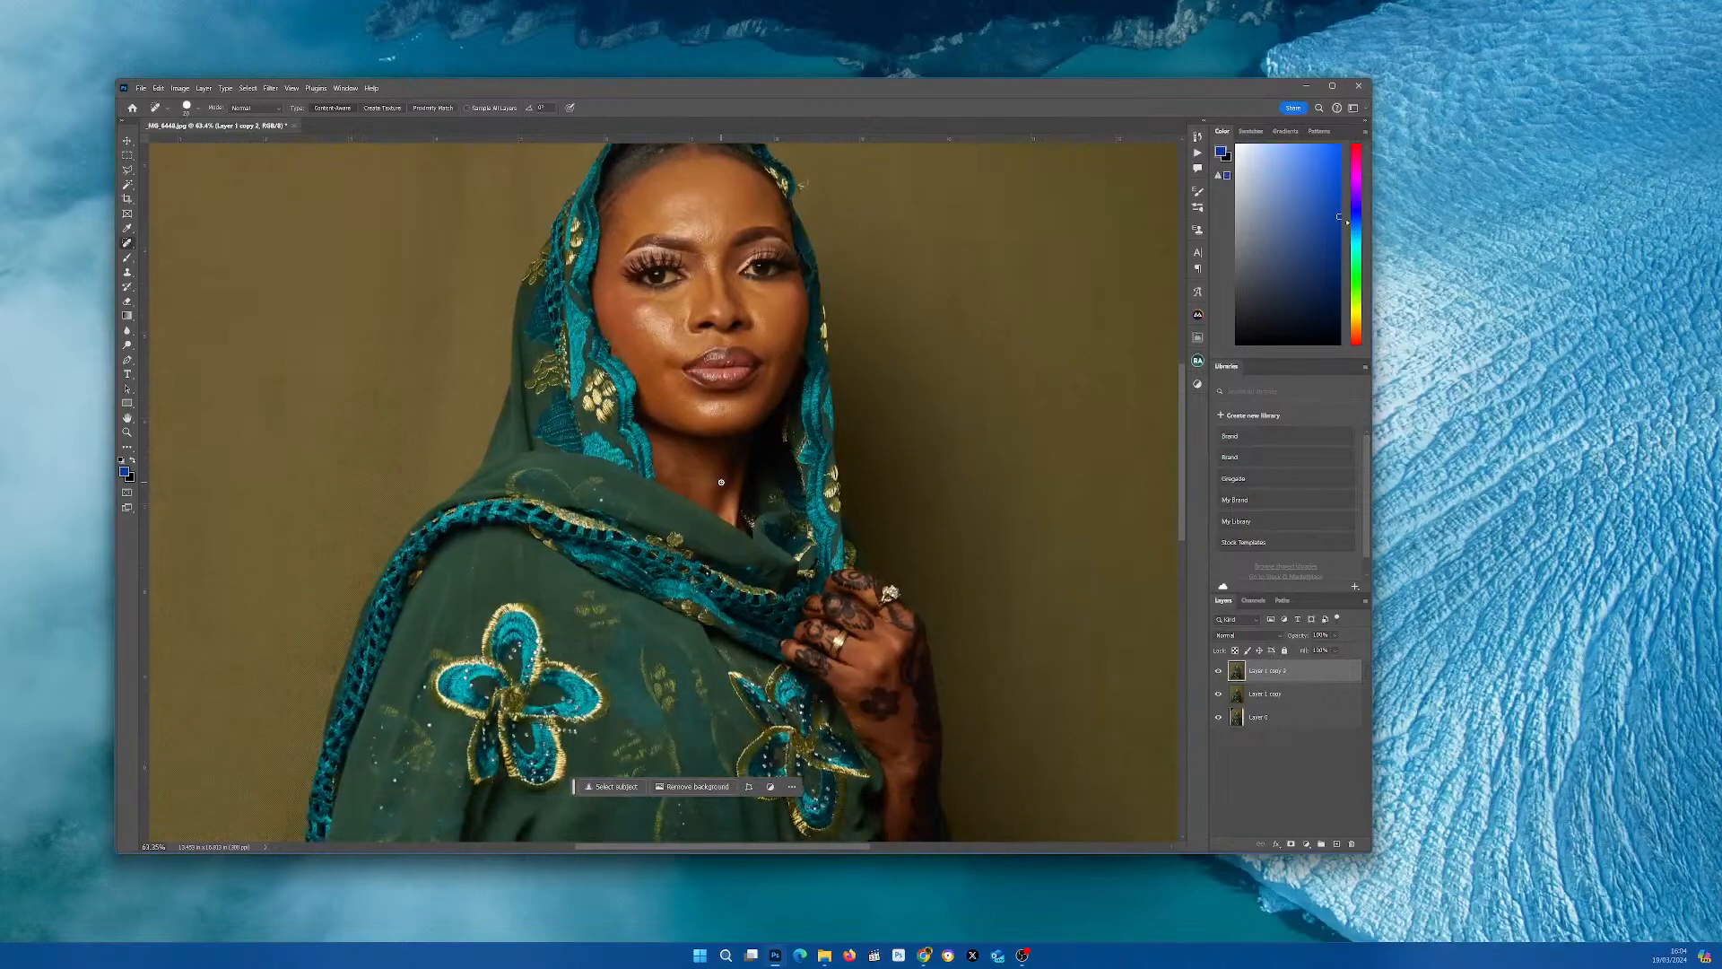
{"action": "scroll", "coordinate": [720, 482], "scroll_direction": "down", "scroll_amount": 4}
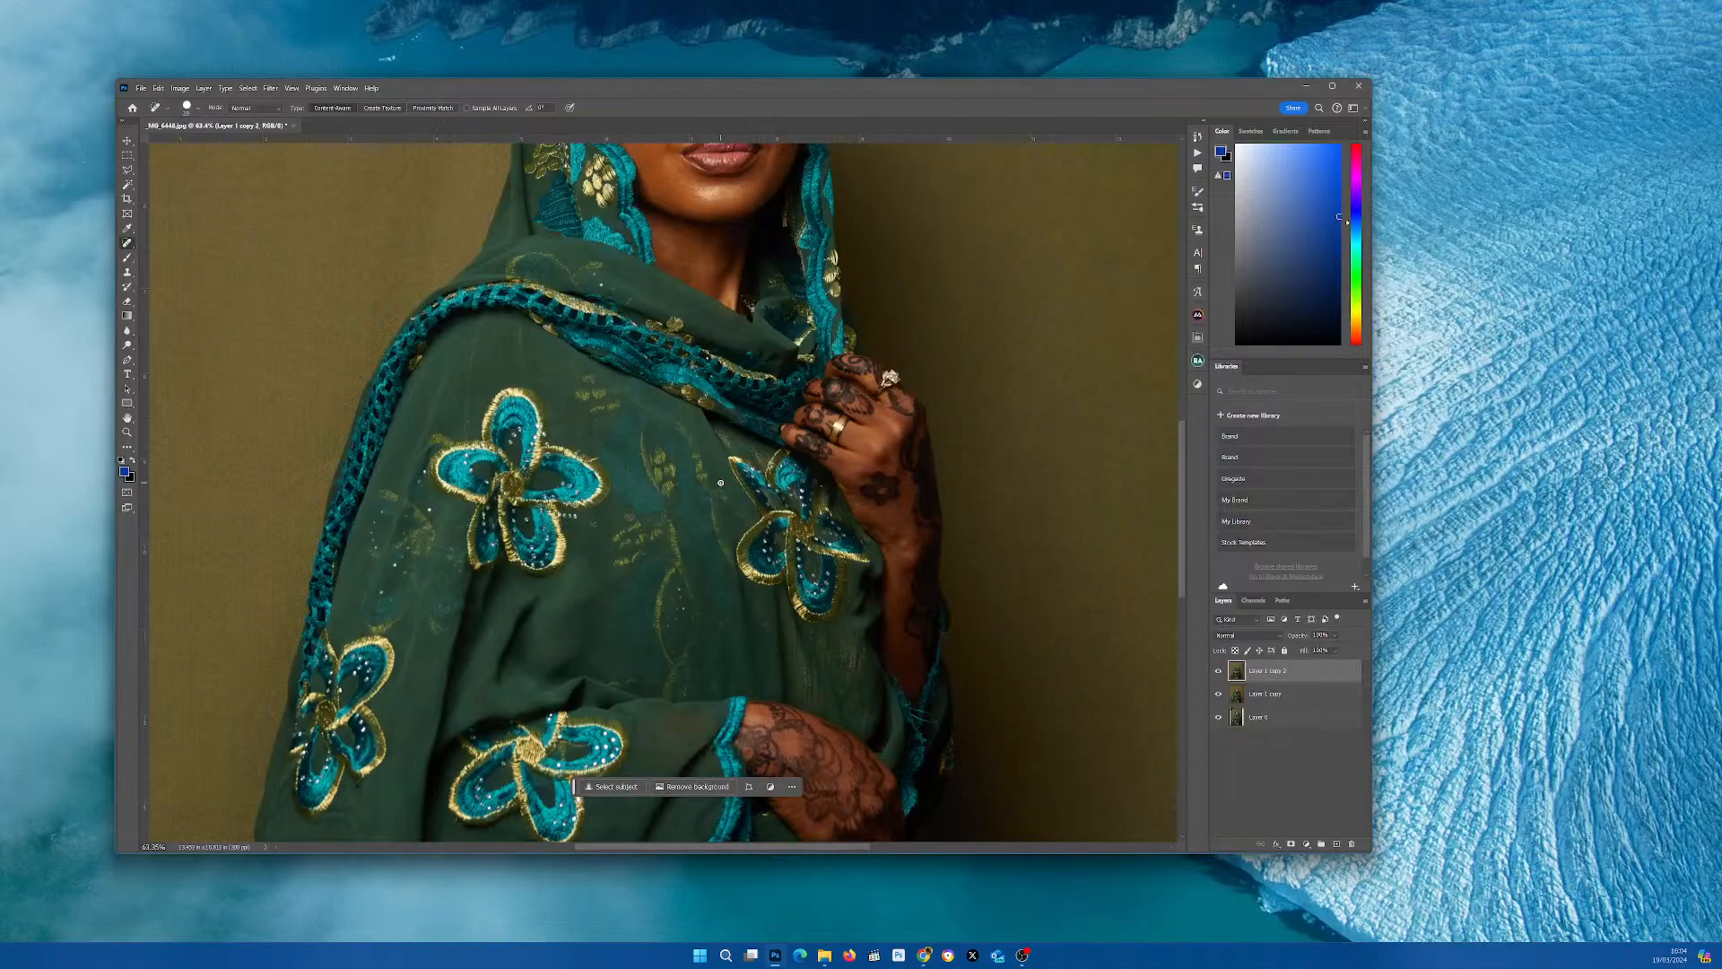
{"action": "scroll", "coordinate": [721, 481], "scroll_direction": "down", "scroll_amount": 3}
{"action": "scroll", "coordinate": [685, 288], "scroll_direction": "up", "scroll_amount": 2}
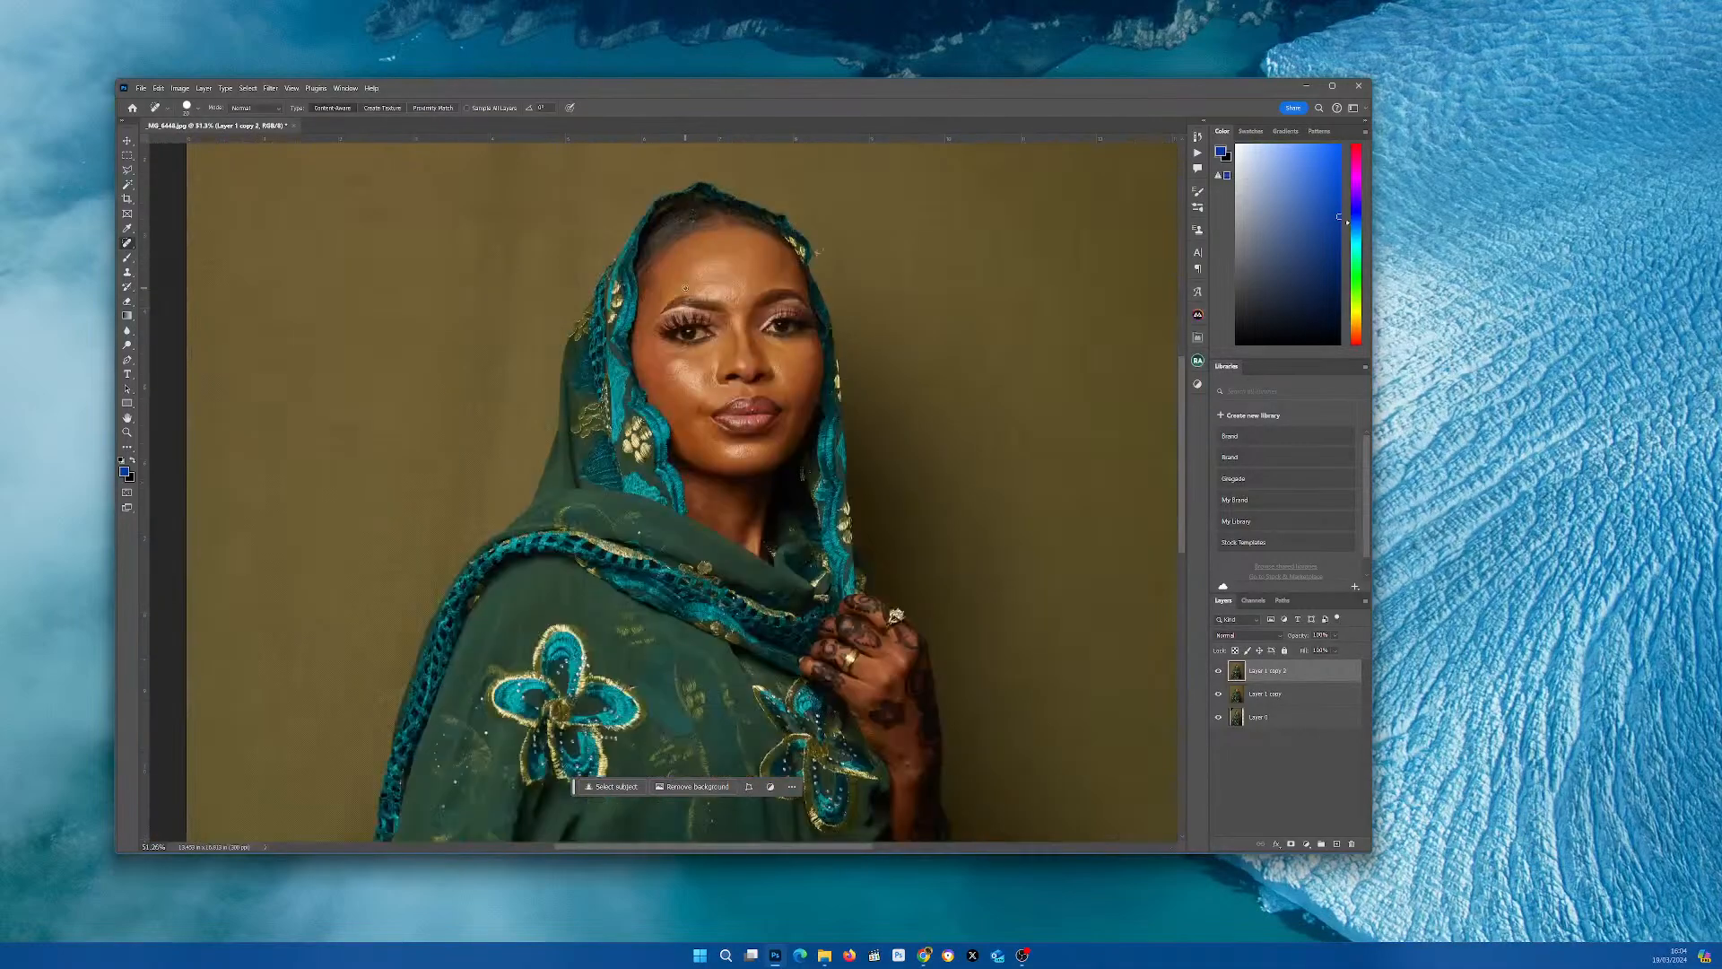
{"action": "scroll", "coordinate": [686, 288], "scroll_direction": "up", "scroll_amount": 1}
{"action": "left_click", "coordinate": [1198, 362]}
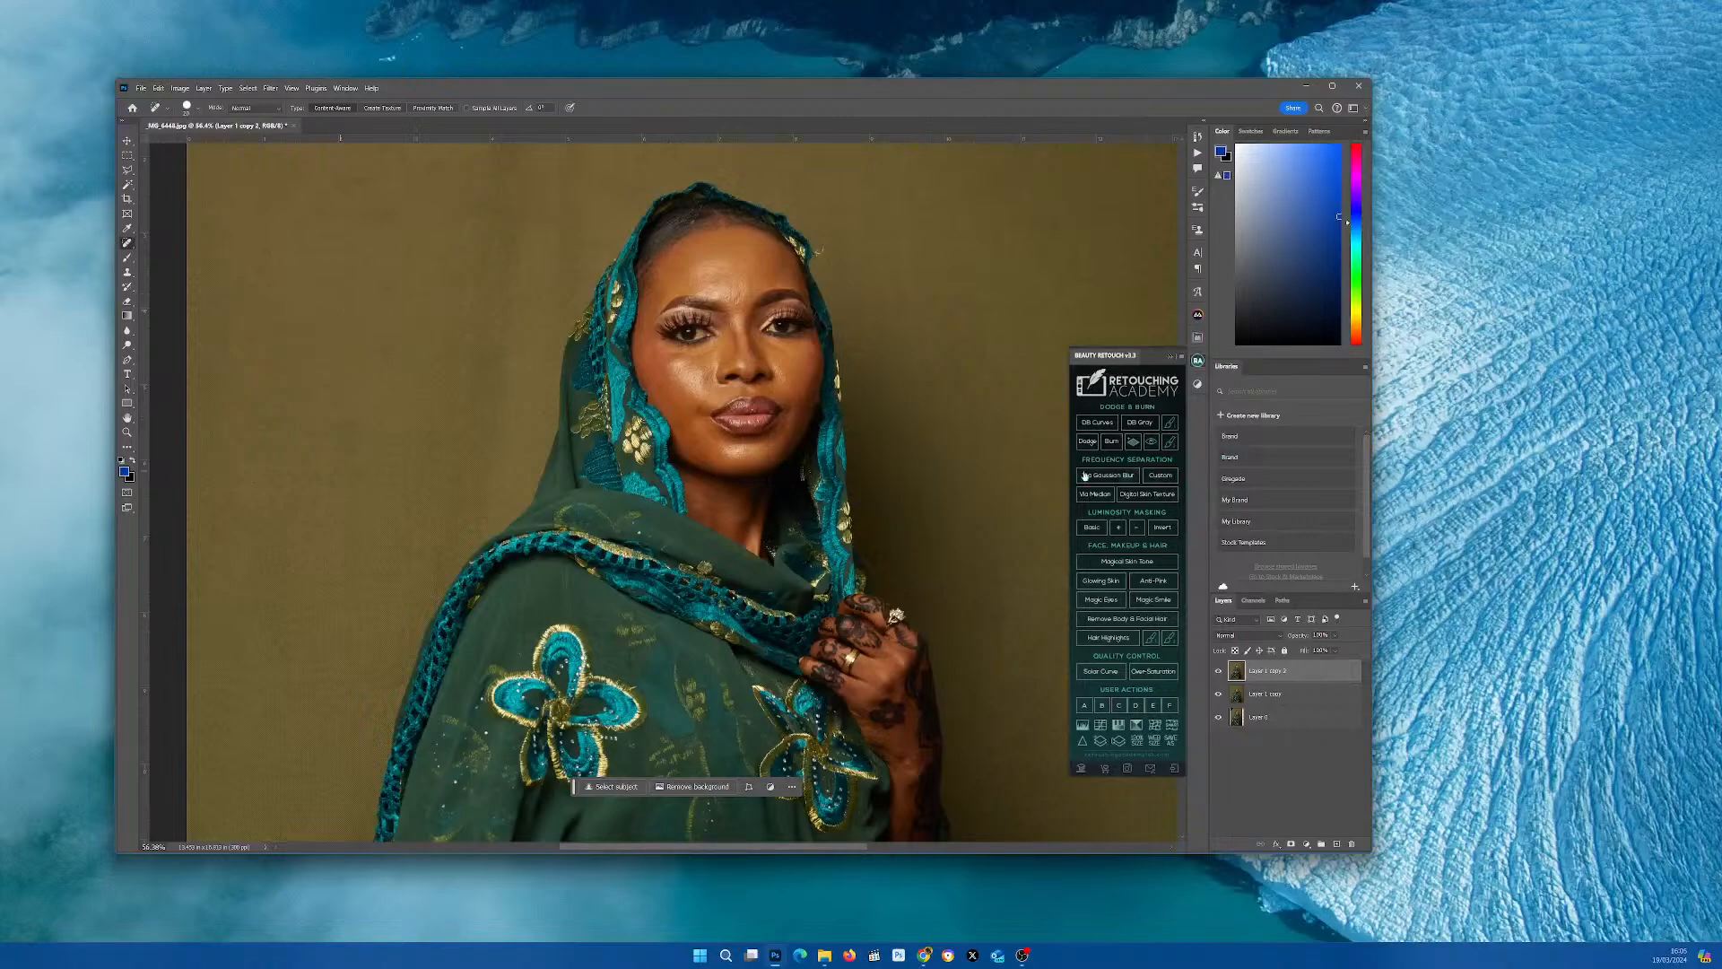
{"action": "left_click", "coordinate": [1167, 479]}
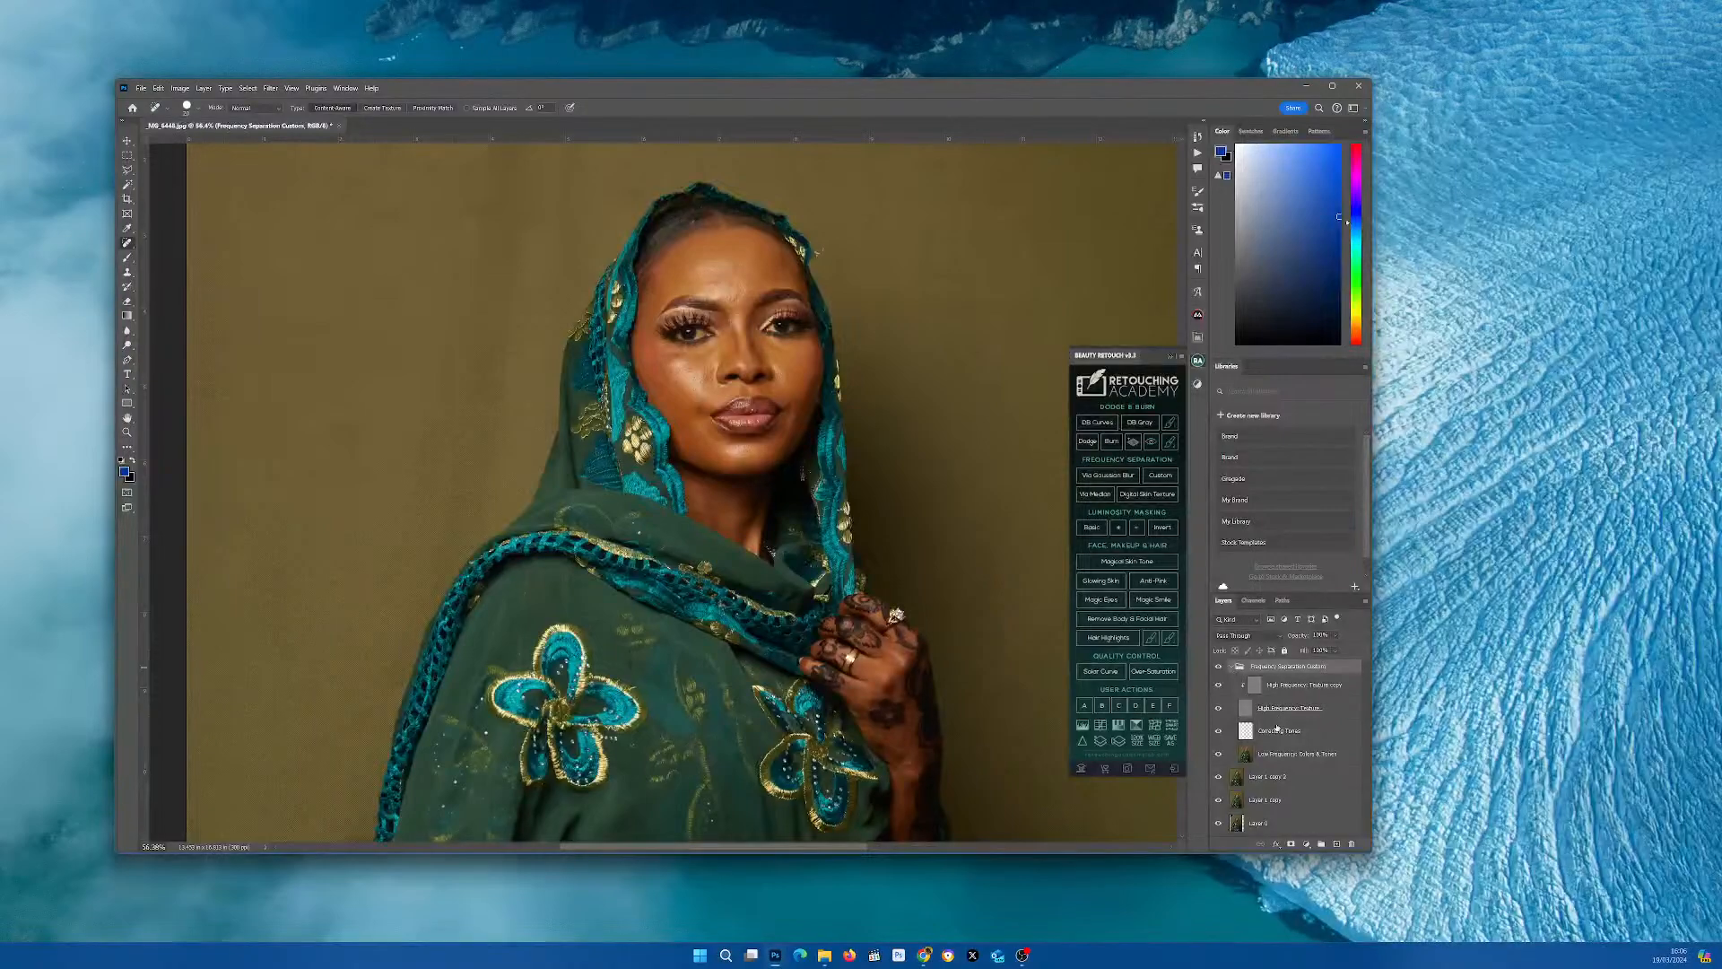
- Select the Correcting Tones layer with the high-frequency texture hidden, and frame the face closely
{"action": "left_click", "coordinate": [1274, 732]}
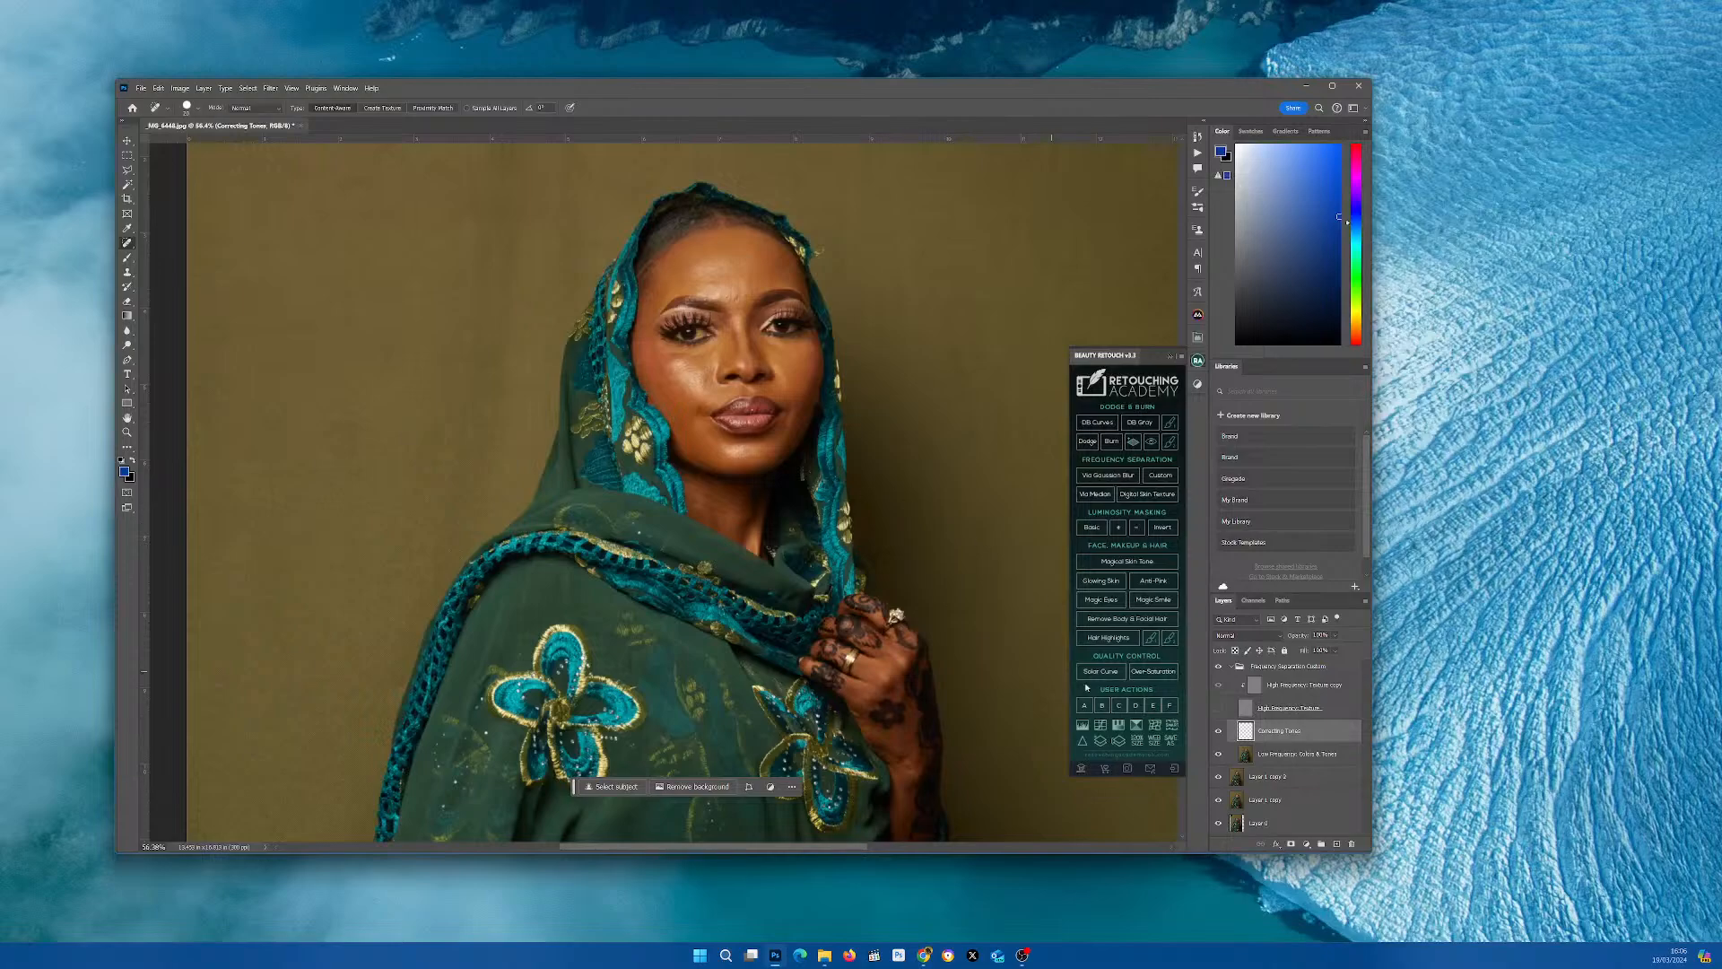
{"action": "scroll", "coordinate": [758, 302], "scroll_direction": "up", "scroll_amount": 2}
{"action": "scroll", "coordinate": [758, 297], "scroll_direction": "up", "scroll_amount": 2}
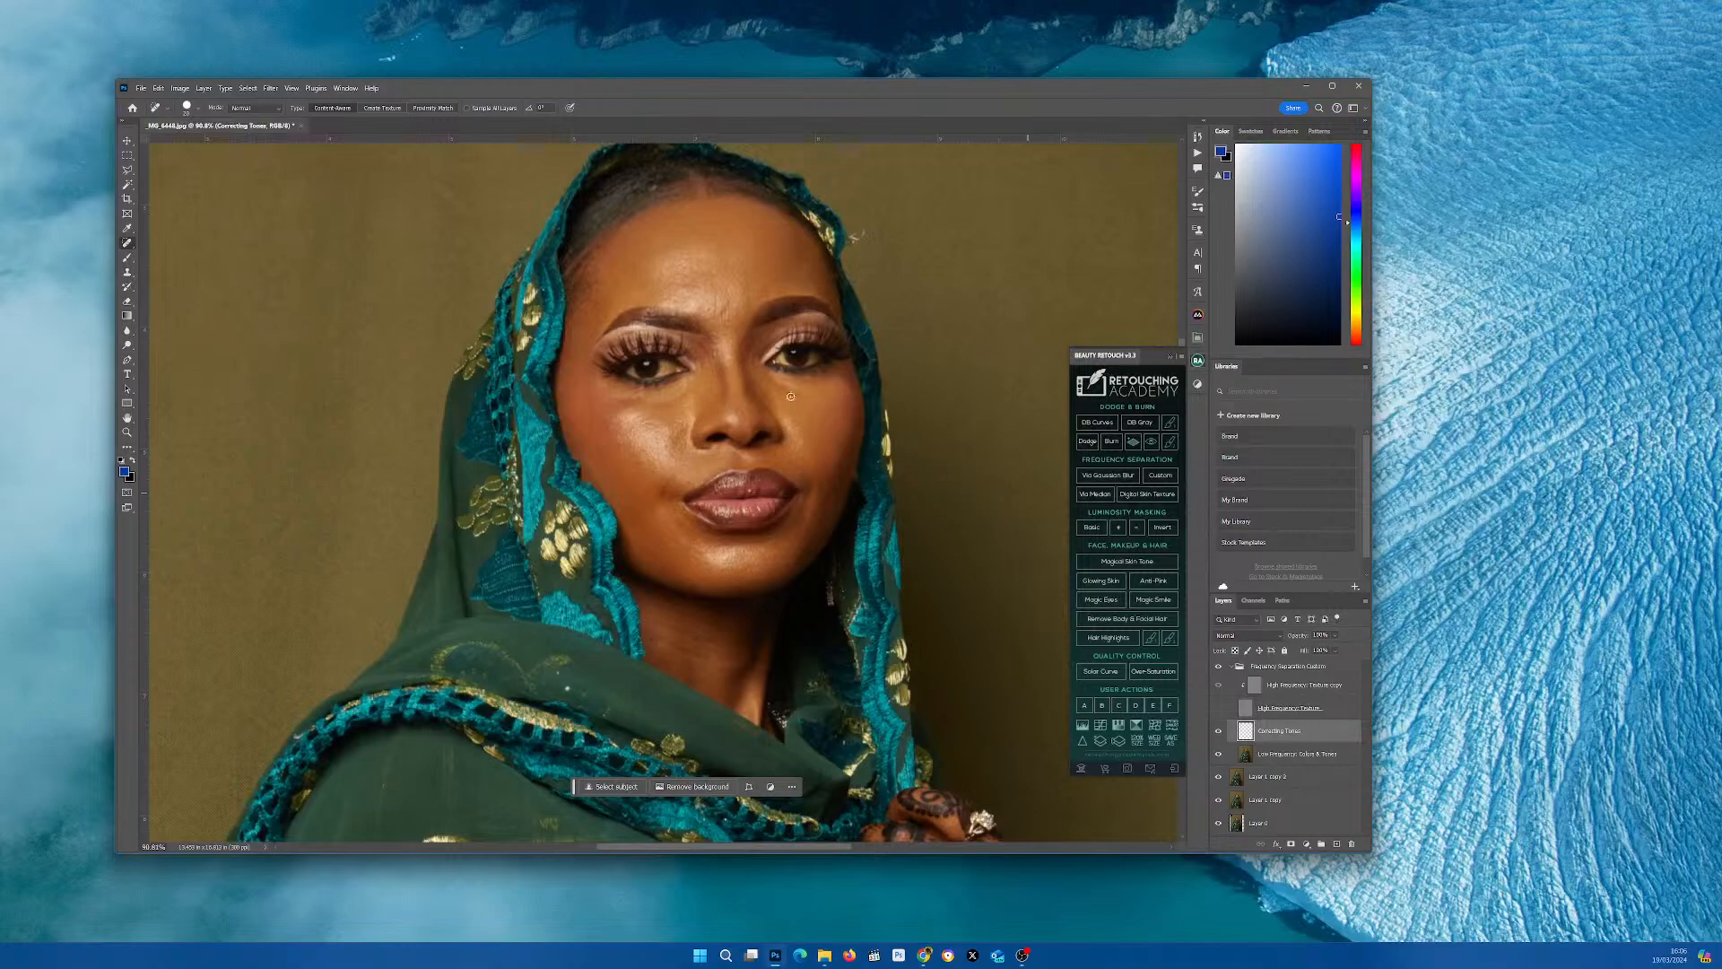
{"action": "left_click_drag", "start_coordinate": [781, 374], "coordinate": [777, 479]}
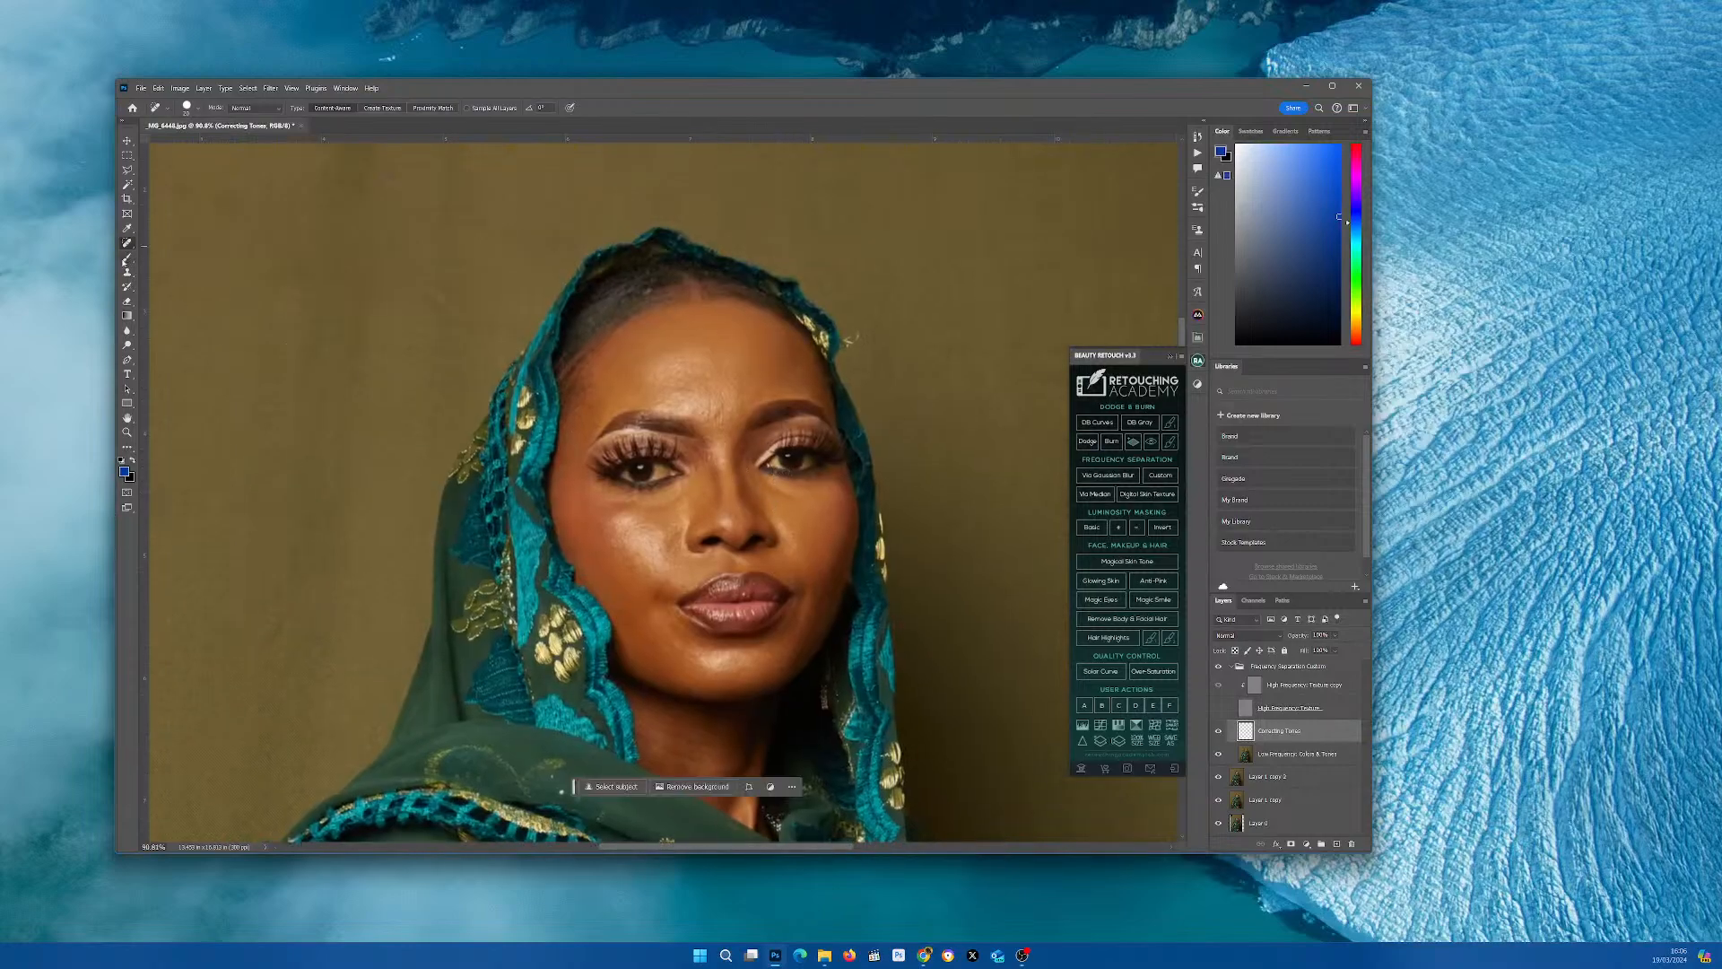
- Cycle through the brush tools and settle on the Mixer Brush
{"action": "left_click", "coordinate": [126, 258]}
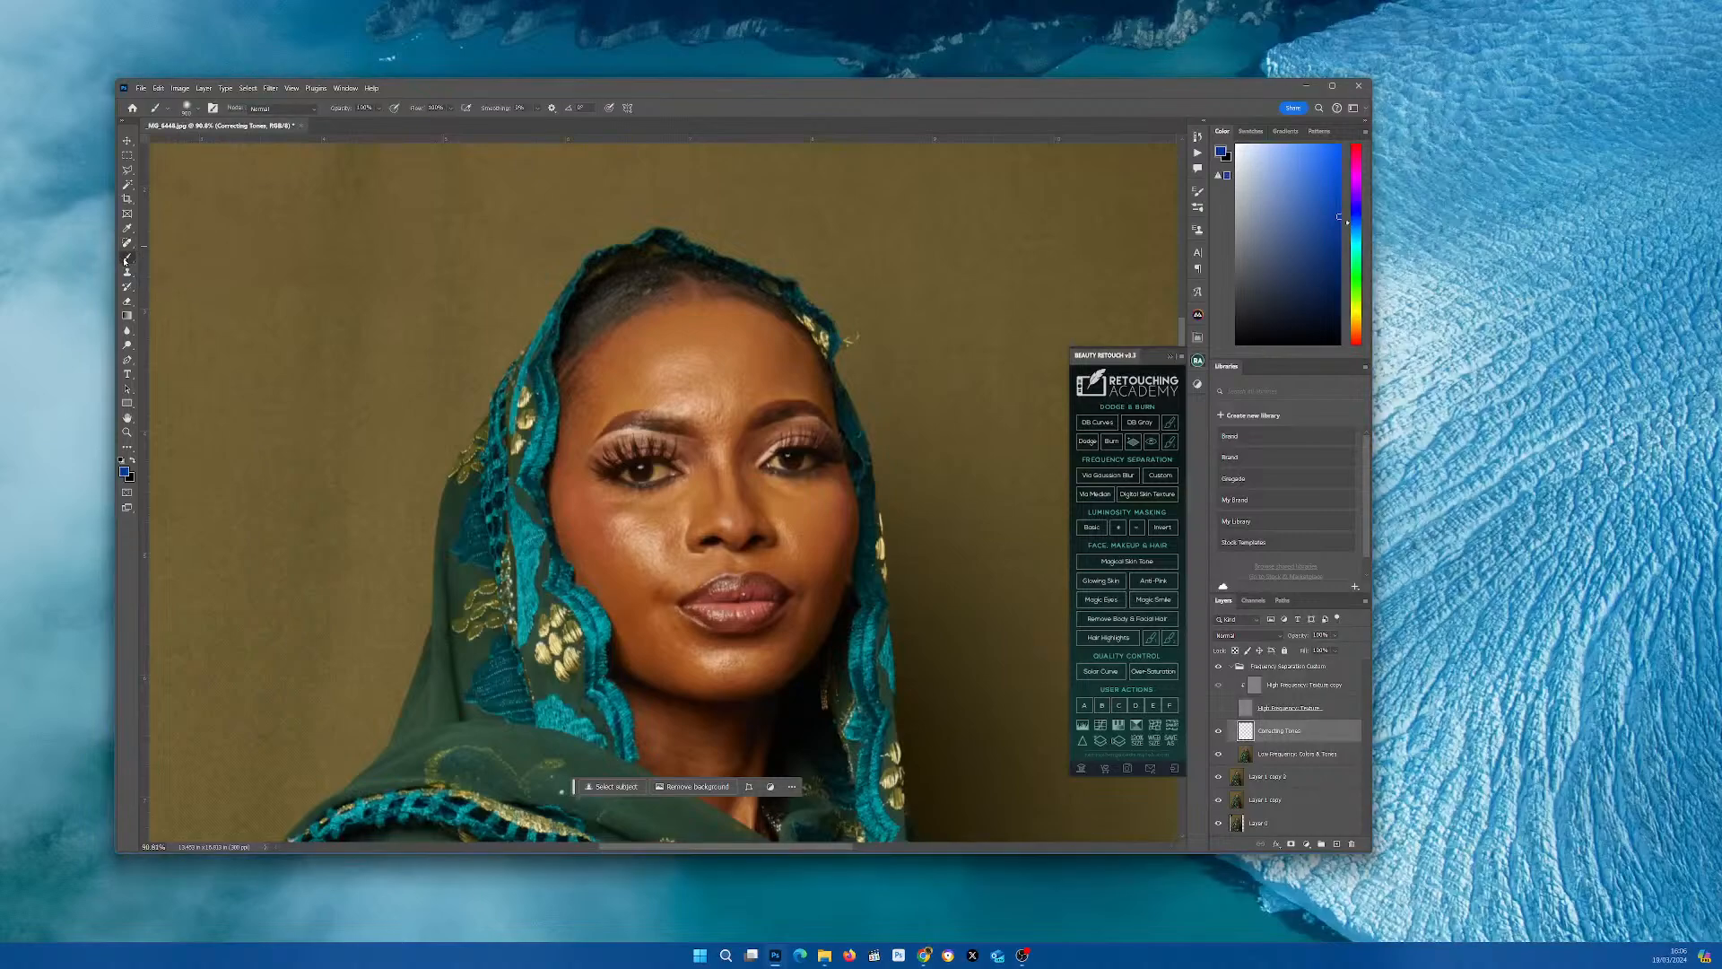
{"action": "left_click", "coordinate": [125, 260]}
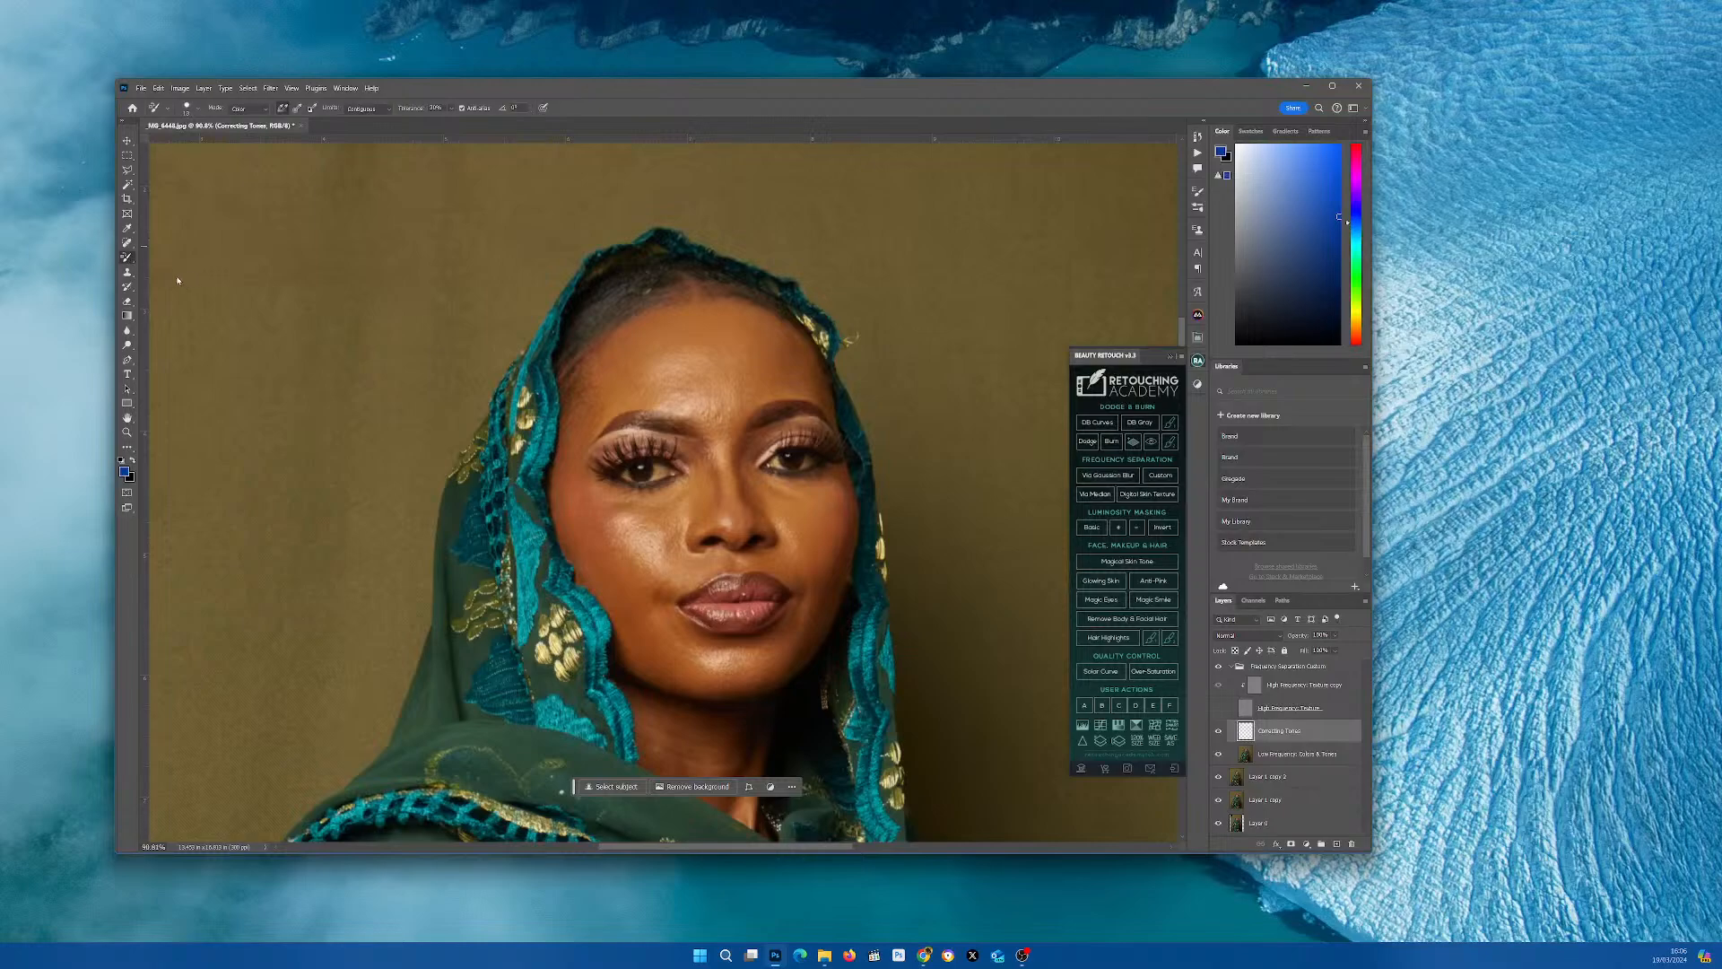
{"action": "left_click", "coordinate": [127, 257]}
{"action": "left_click", "coordinate": [232, 279]}
{"action": "key", "text": "shift+b"}
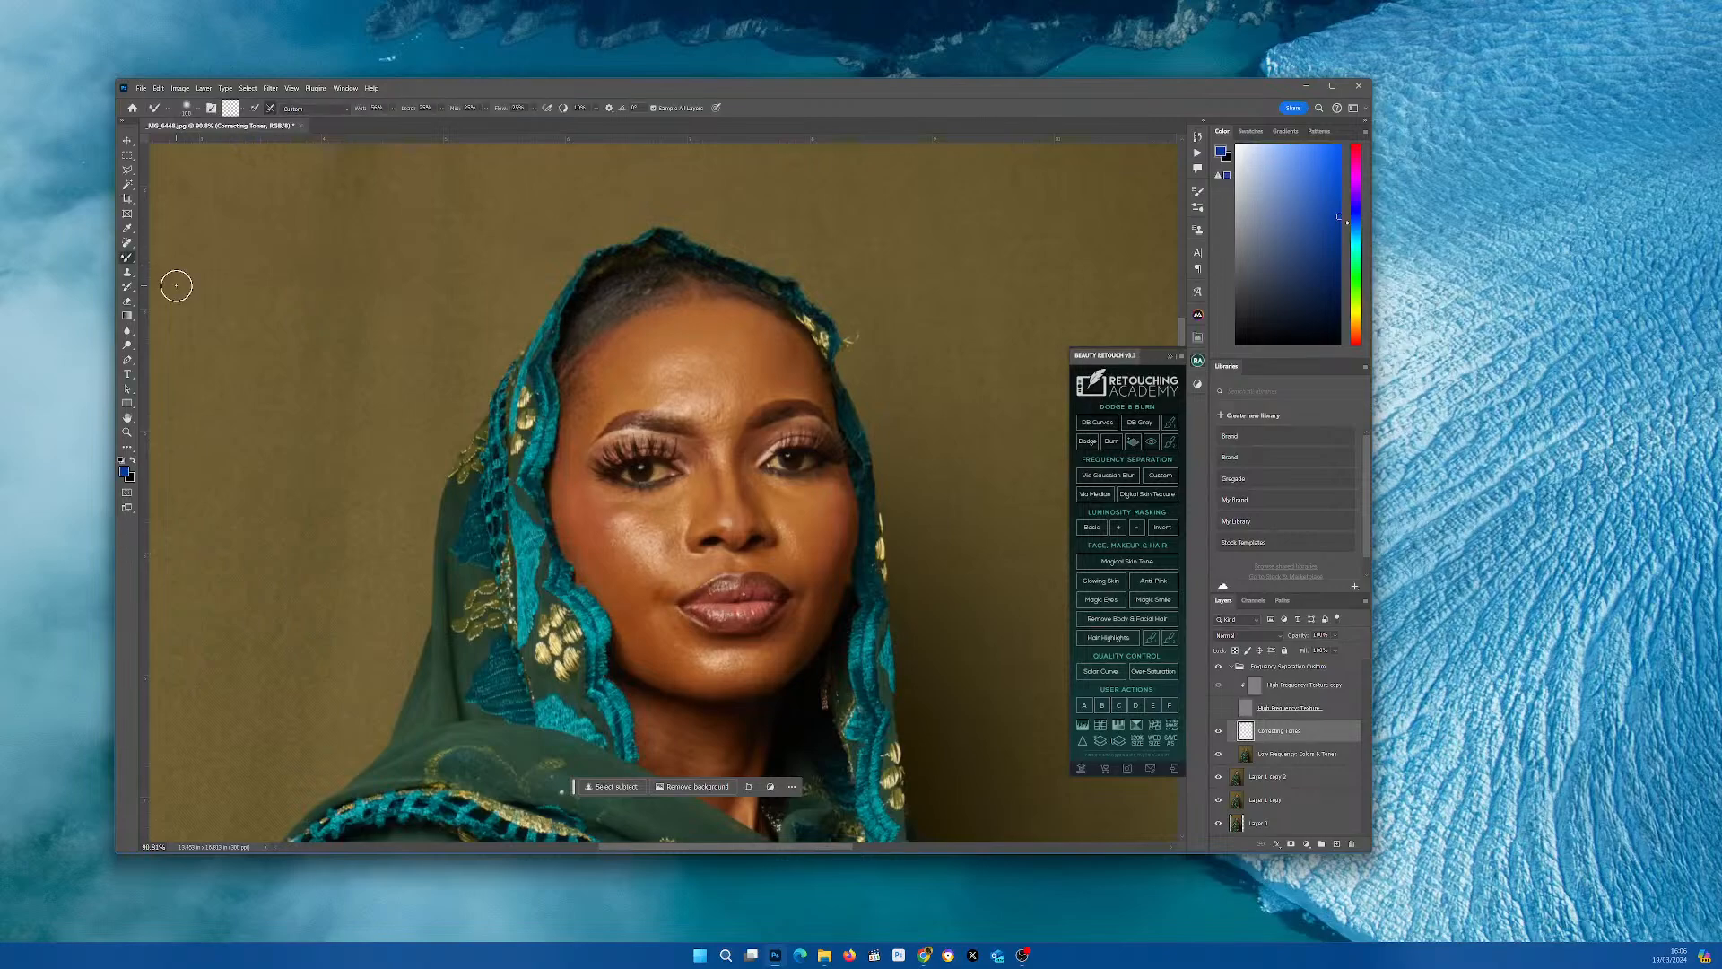
{"action": "key", "text": "shift+b"}
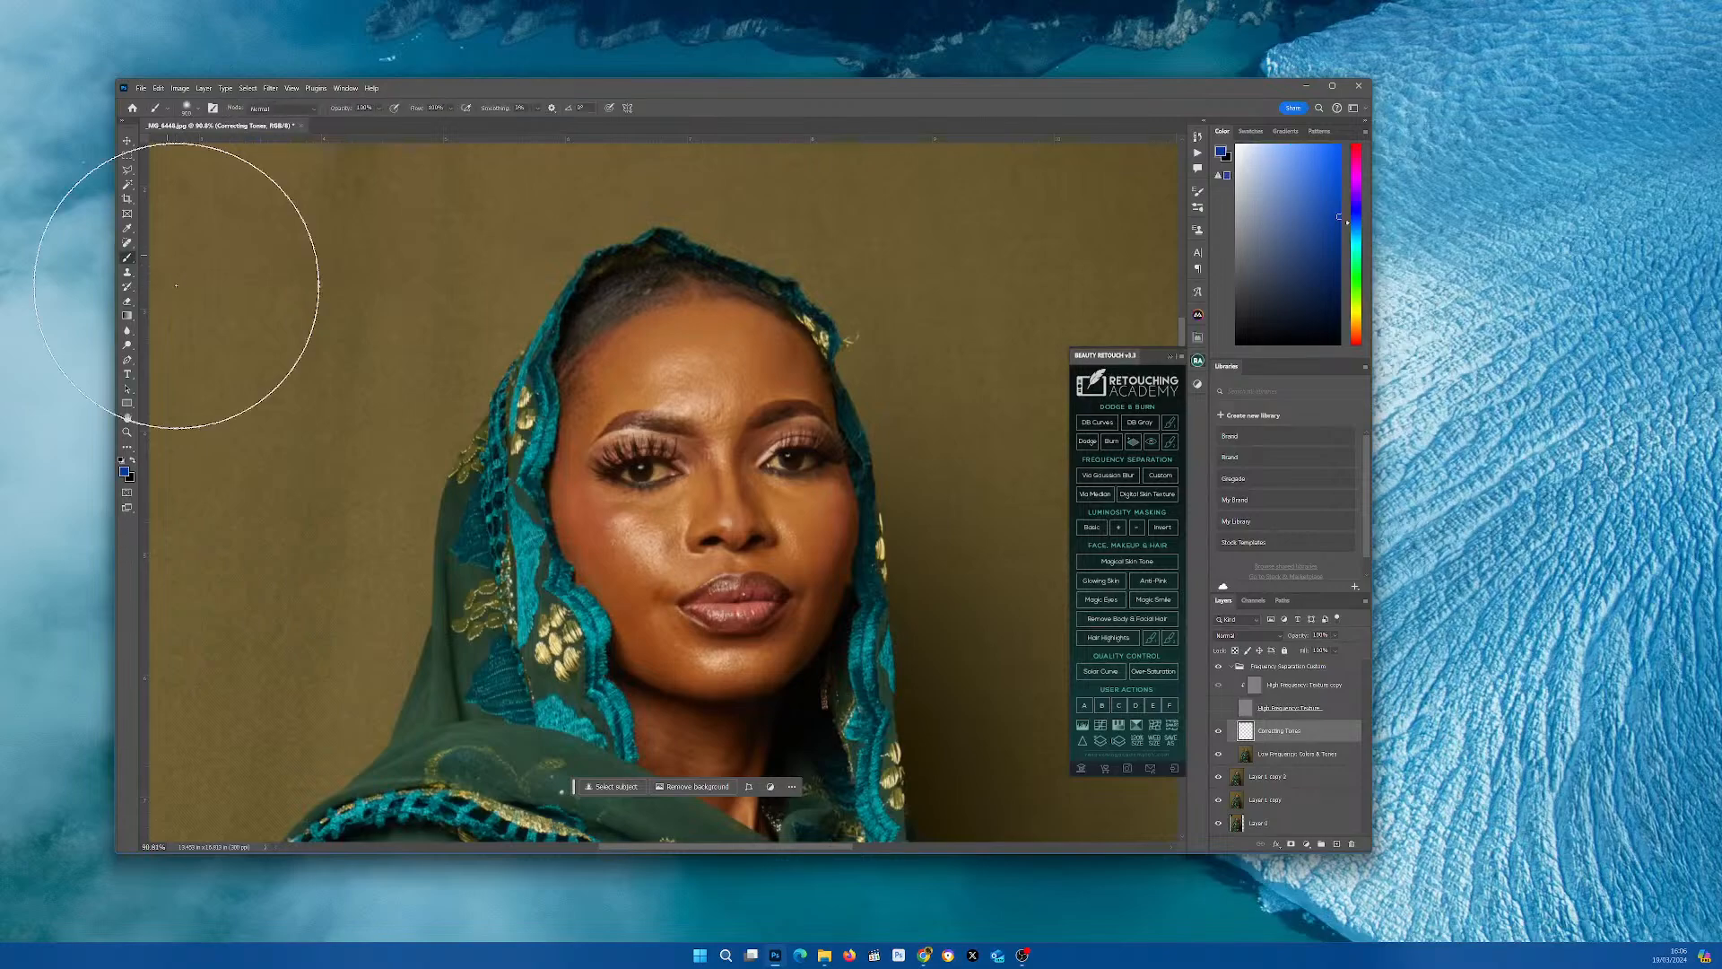
{"action": "key", "text": "shift+b"}
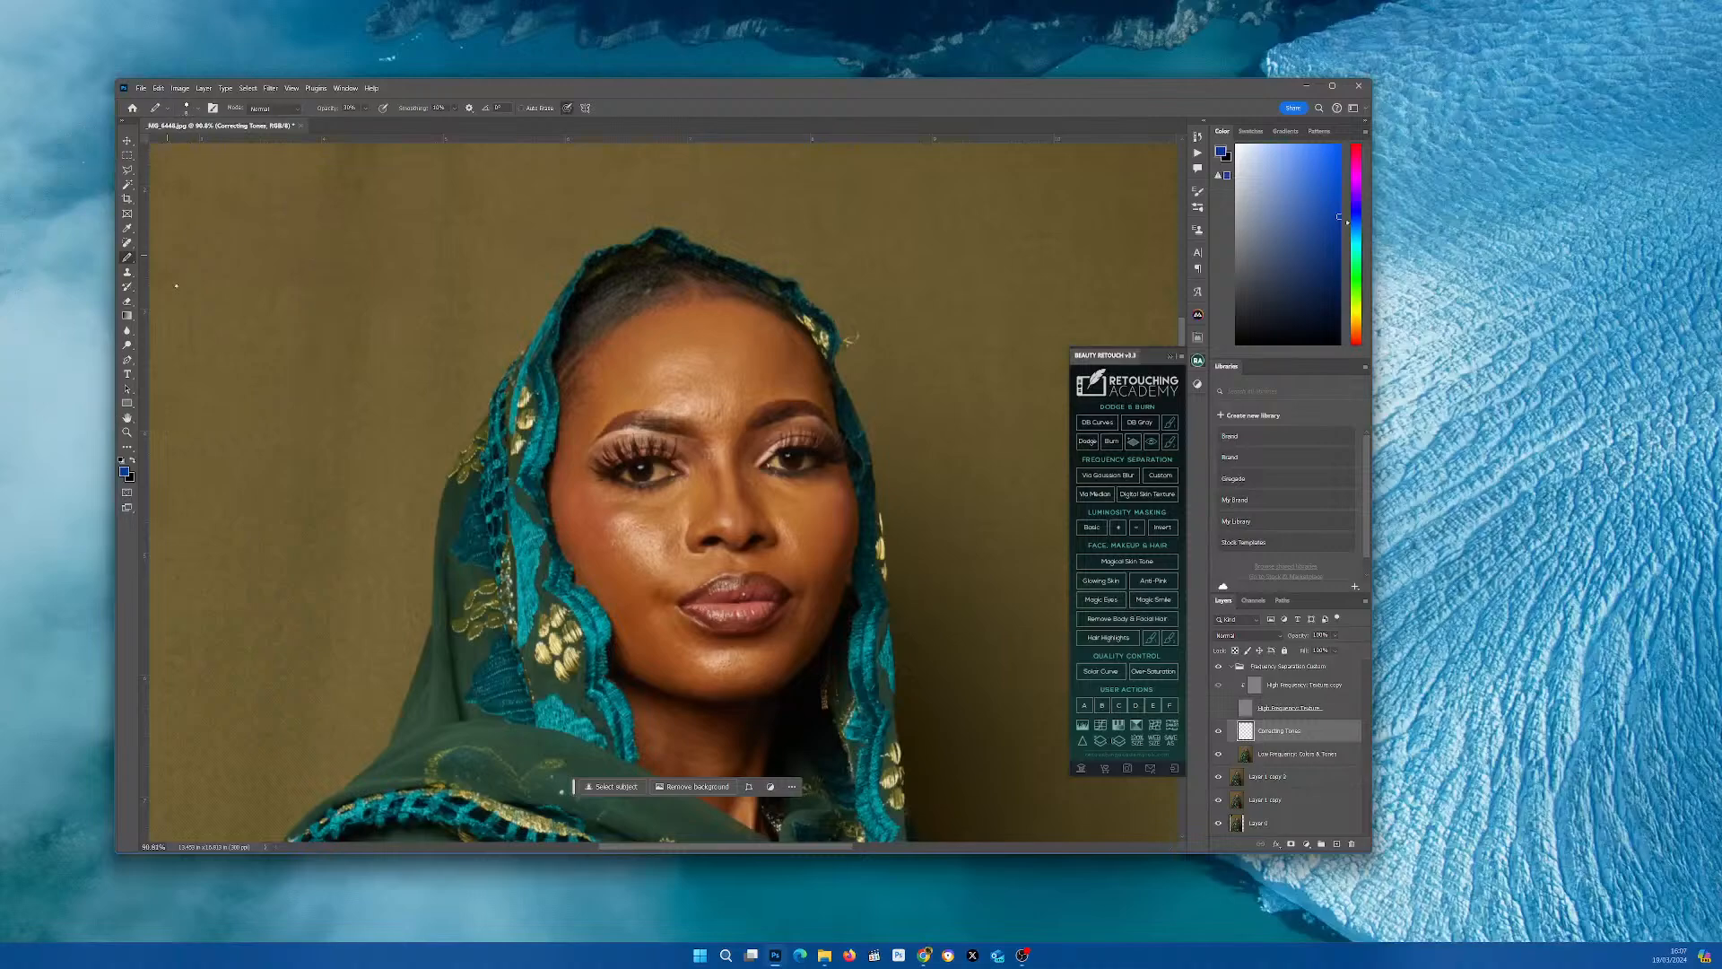
{"action": "key", "text": "shift+b"}
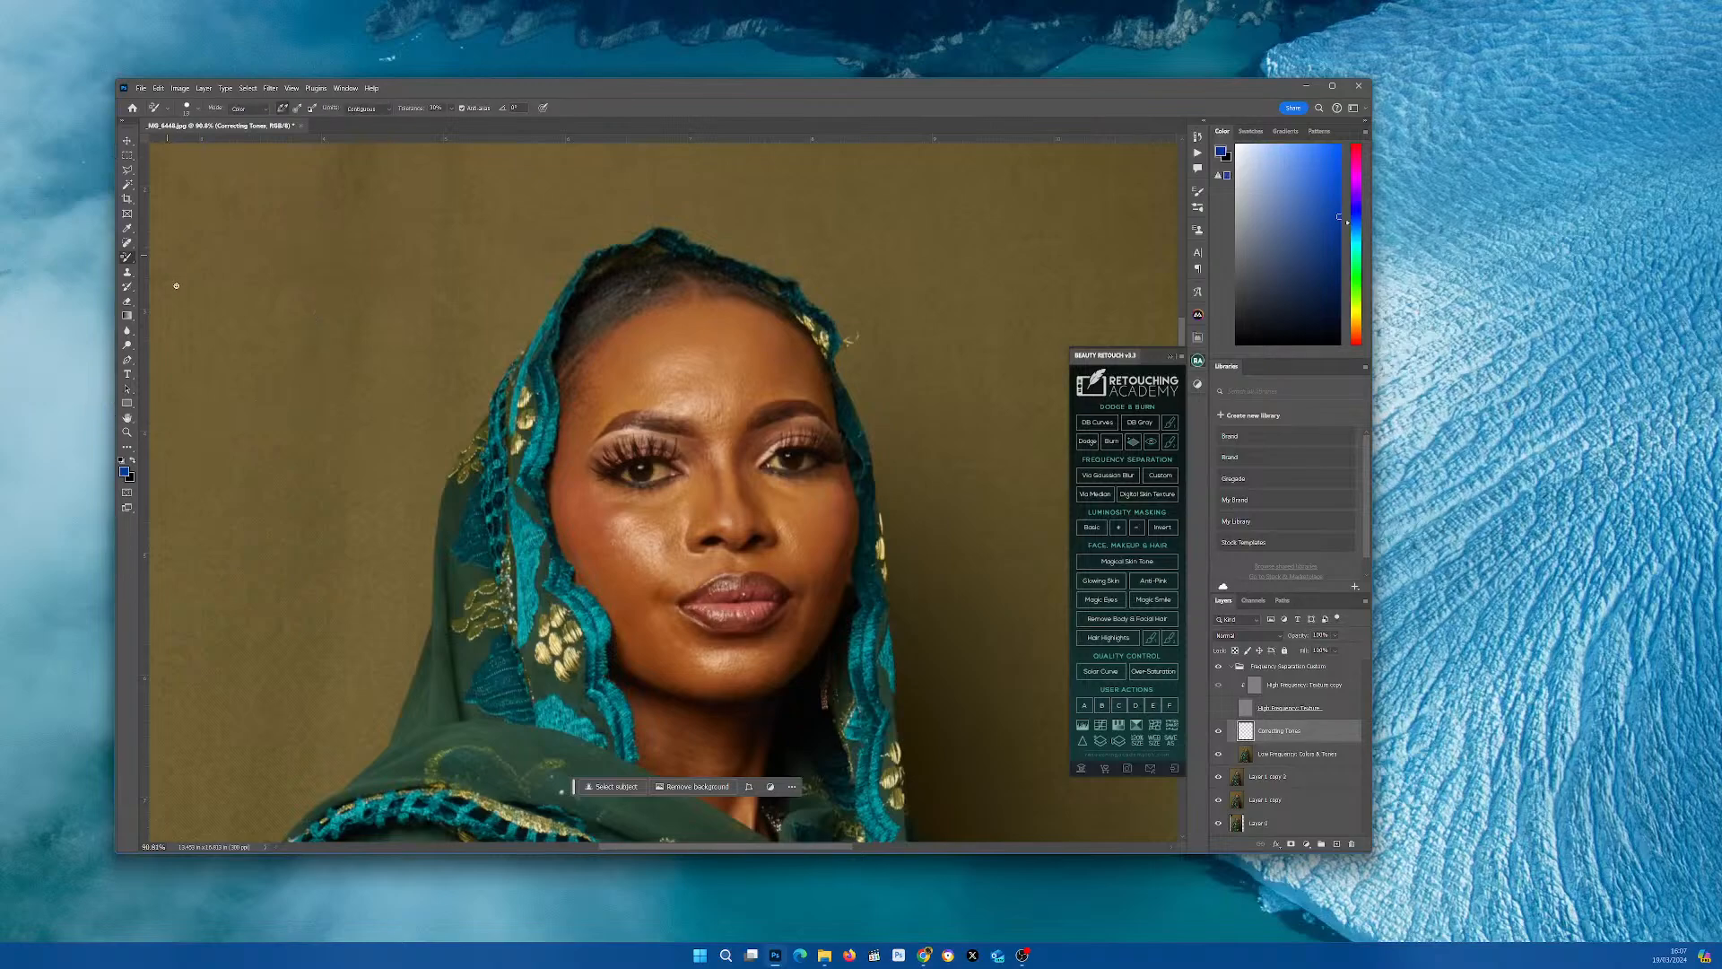
{"action": "key", "text": "shift+b"}
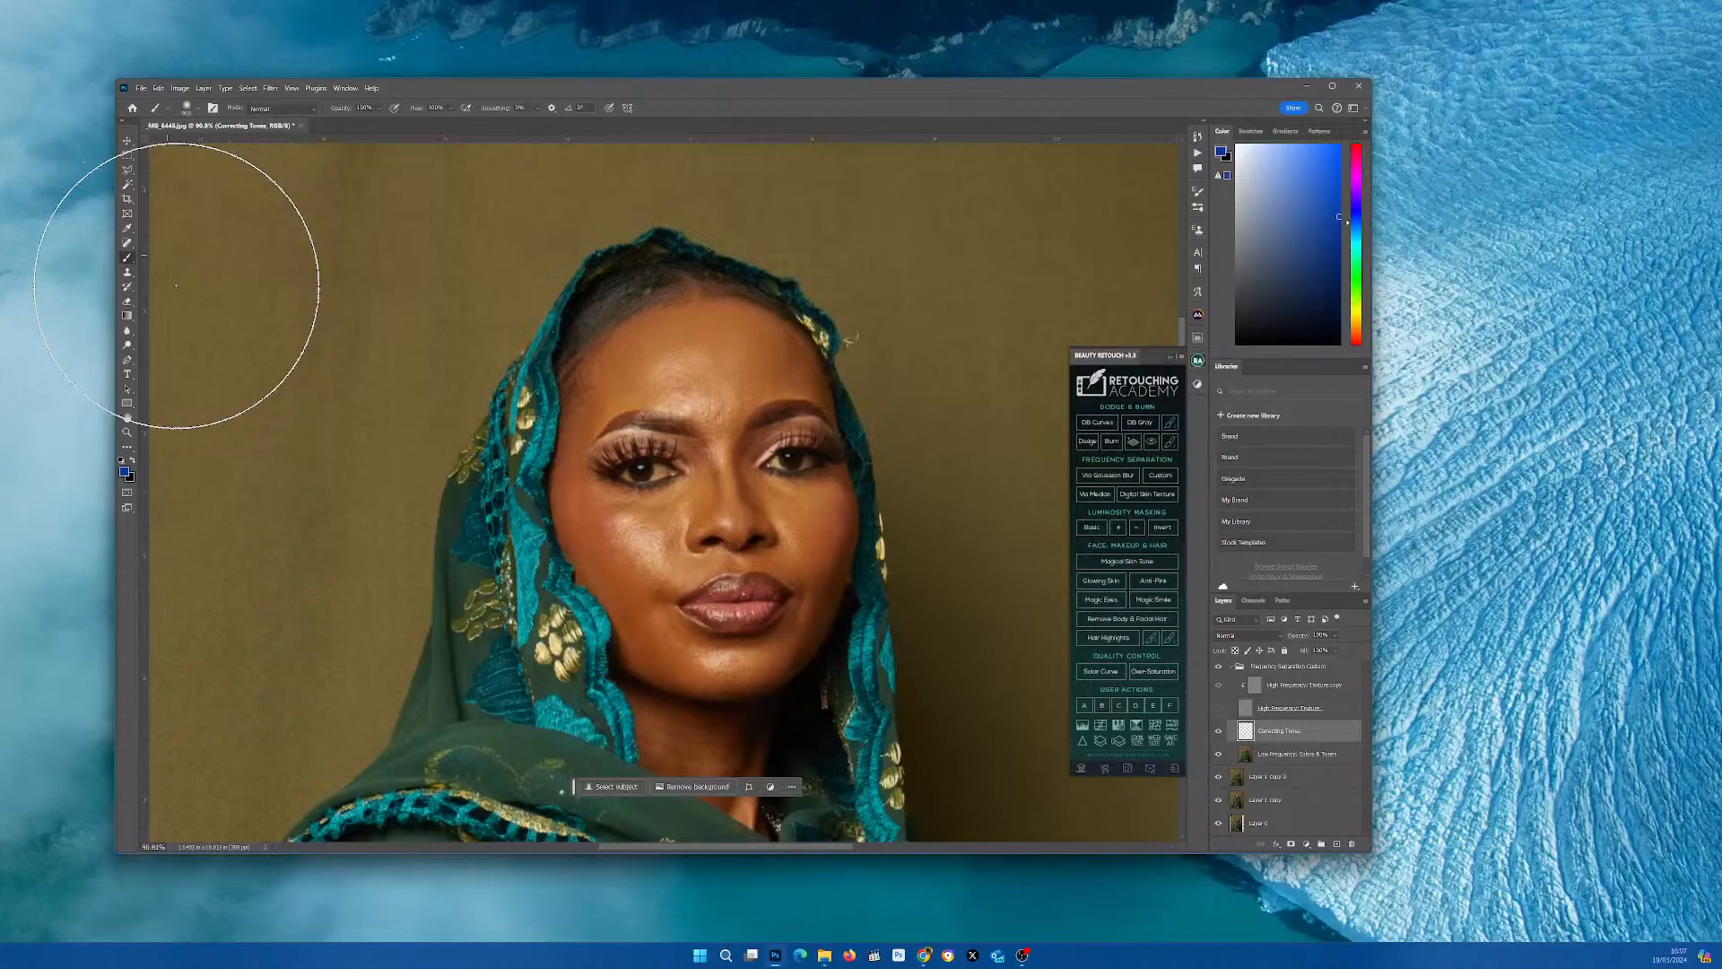
{"action": "key", "text": "shift+b"}
{"action": "key", "text": "shift+b"}
{"action": "key", "text": "shift+b"}
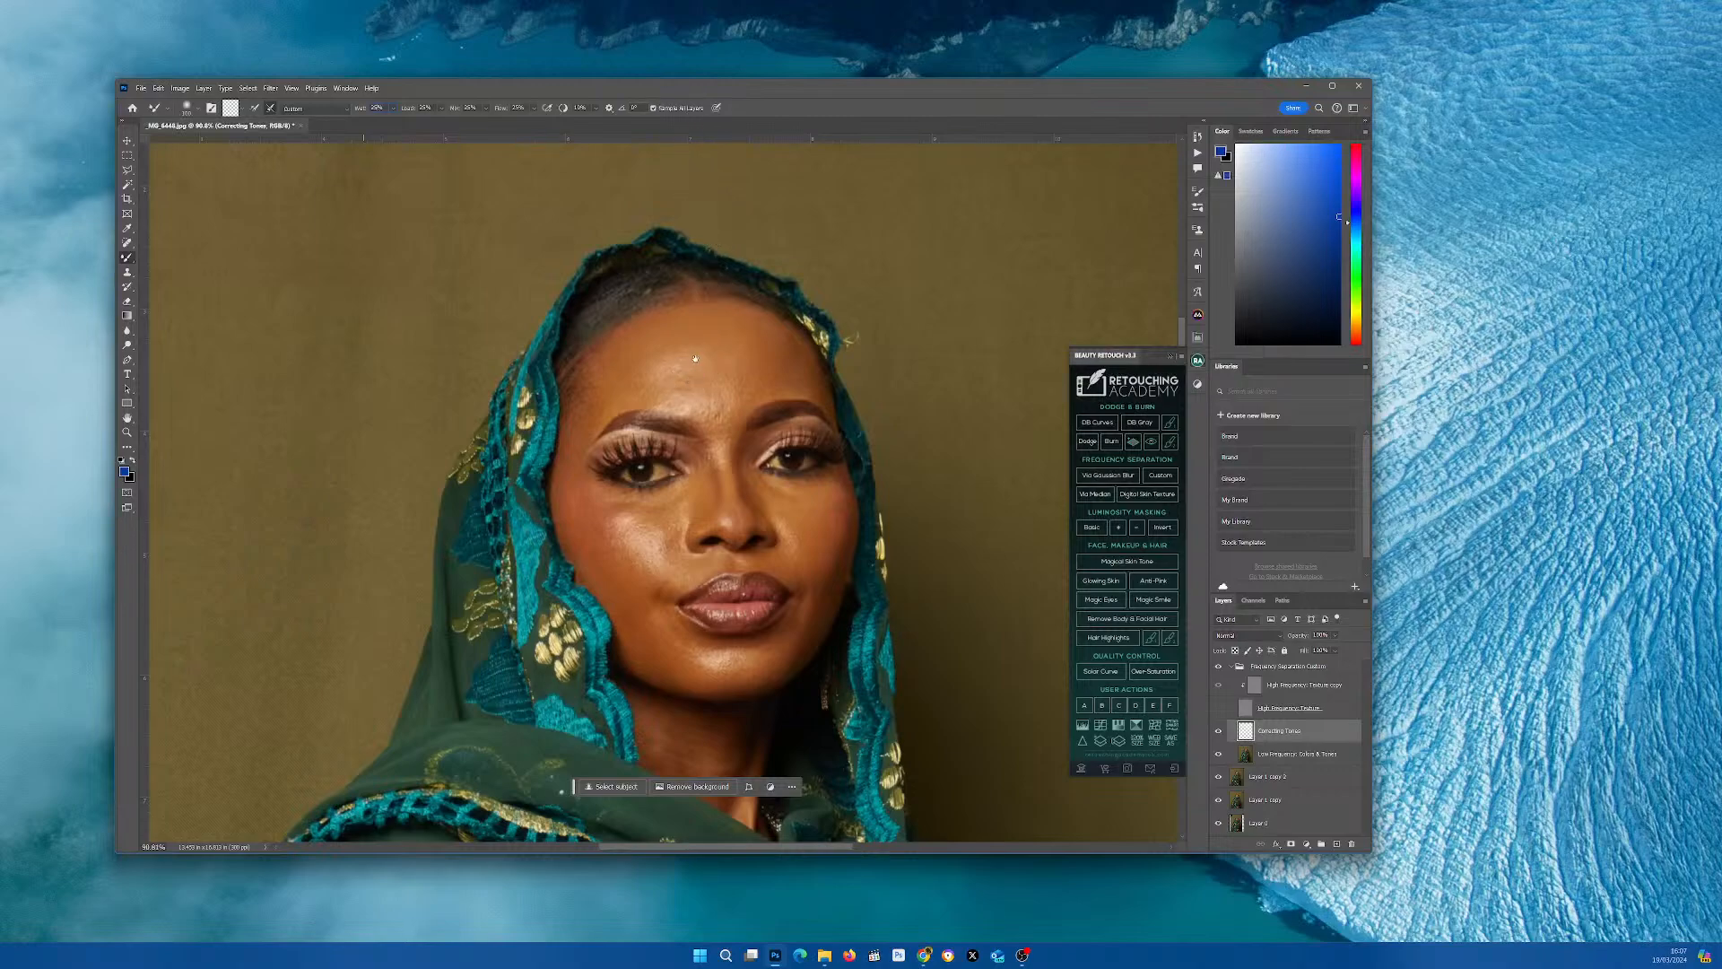
- Resize the Mixer Brush and blend the skin tones on the forehead's left half in the photo
{"action": "left_click_drag", "start_coordinate": [695, 358], "coordinate": [677, 281]}
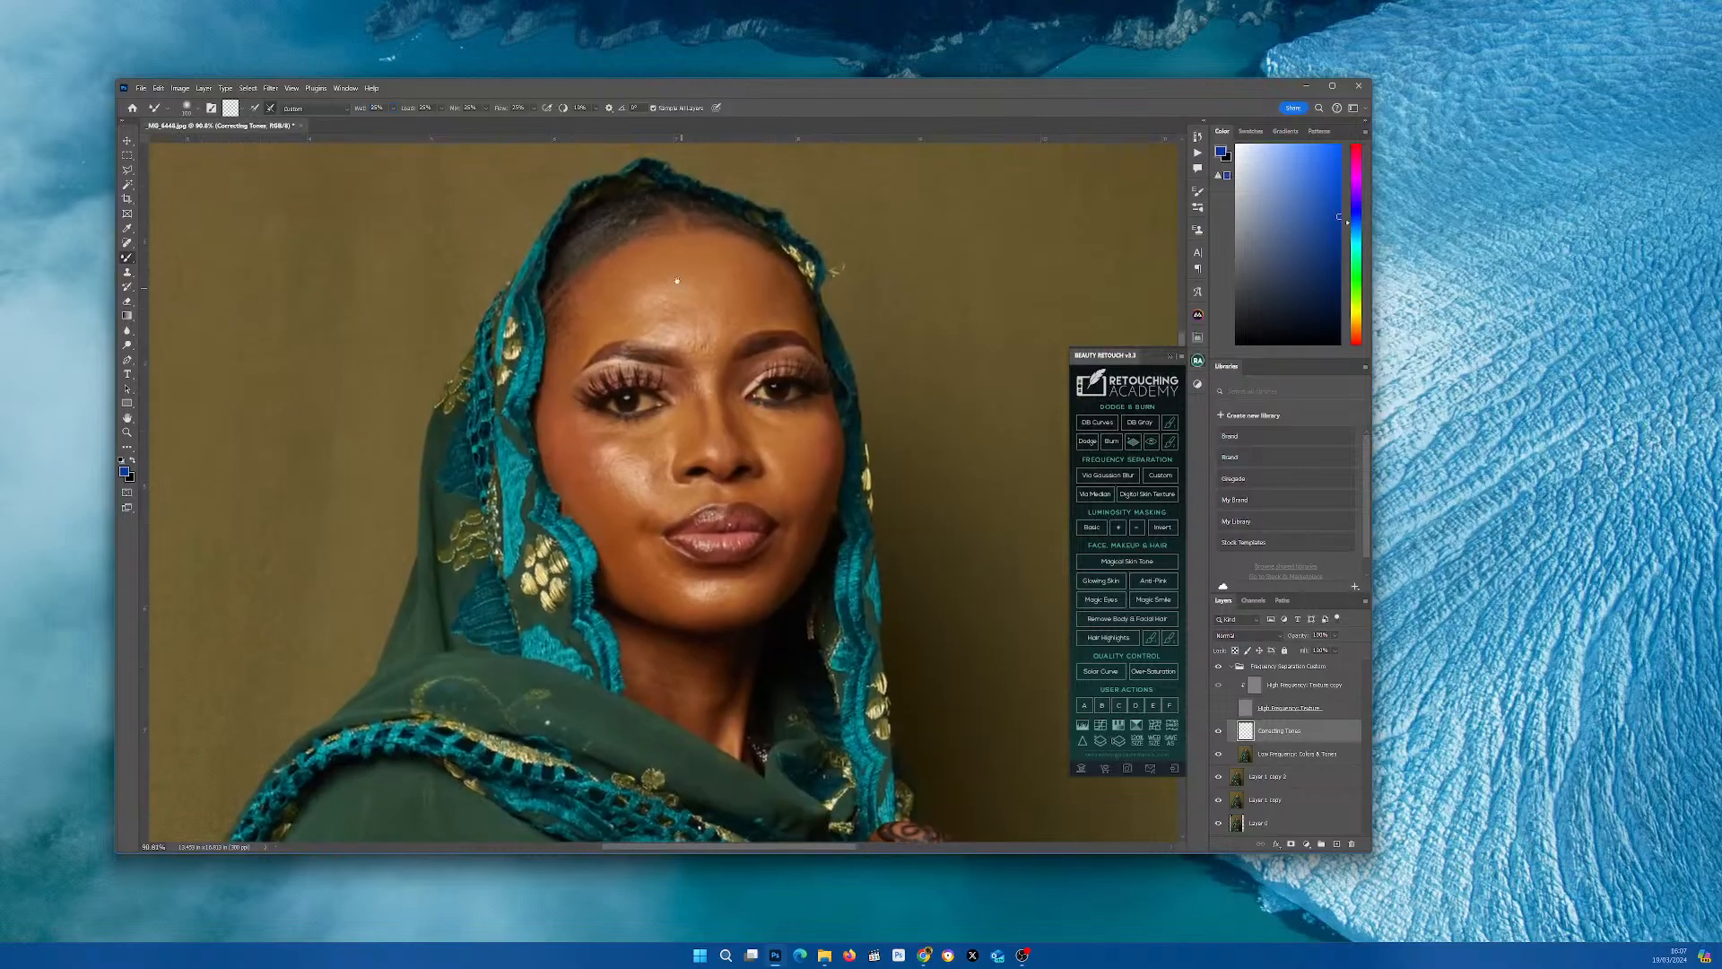
{"action": "key", "text": "ctrl+minus"}
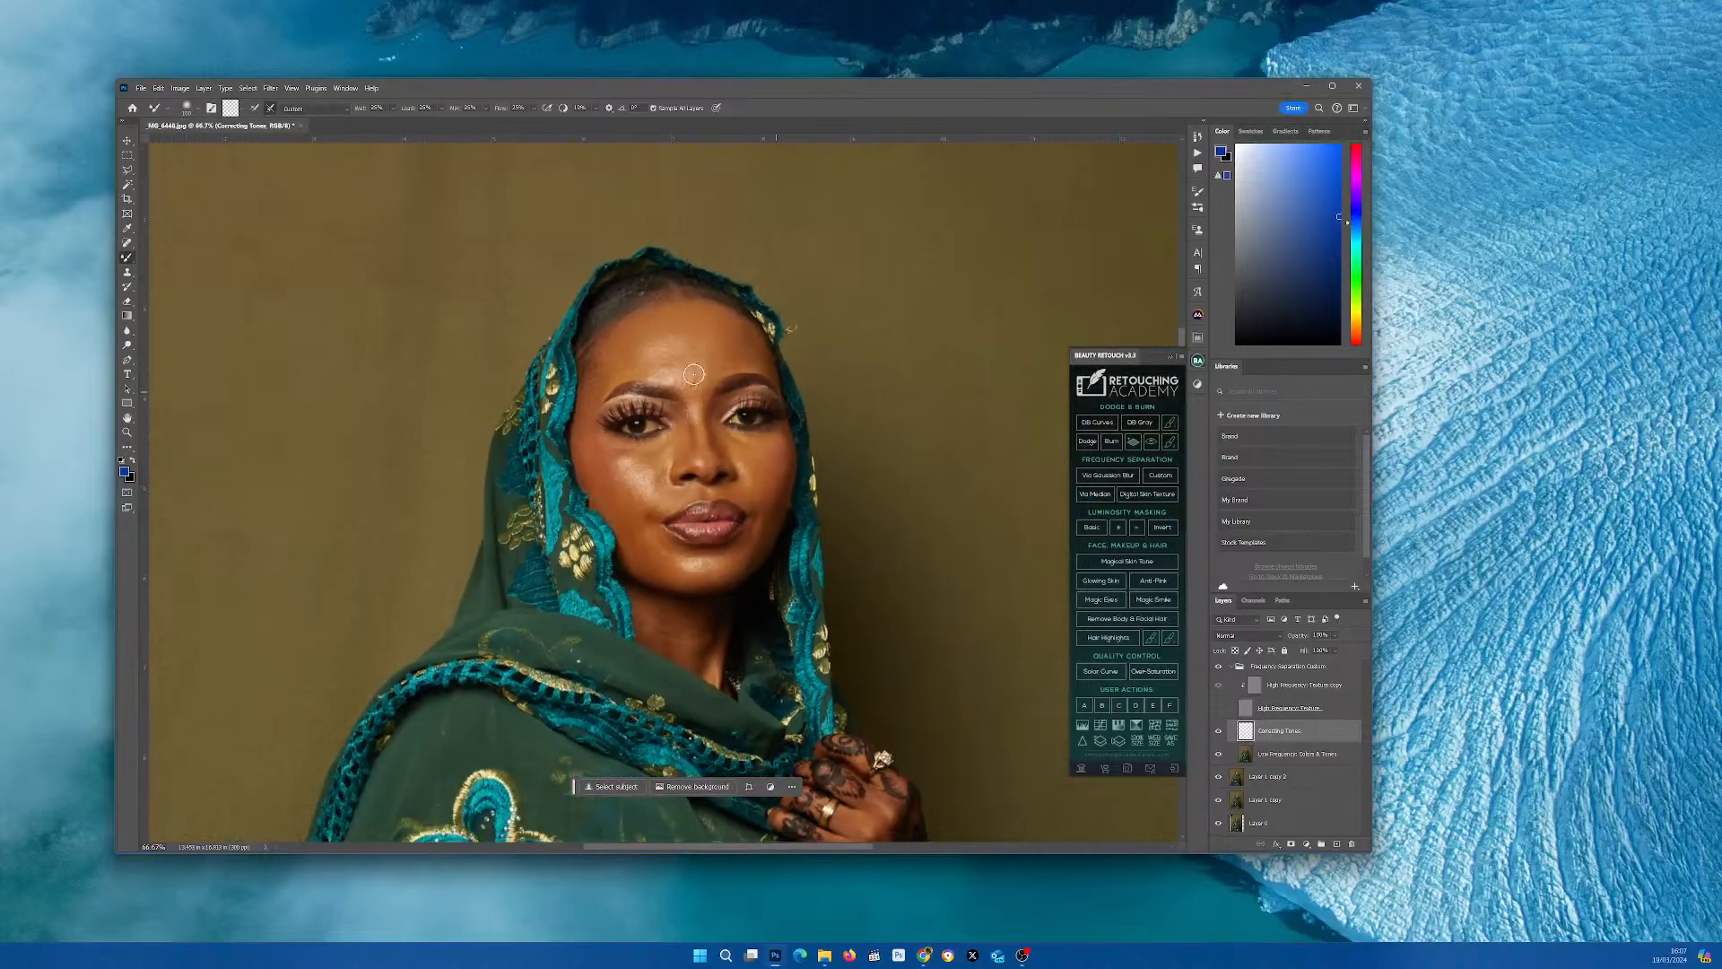
{"action": "key", "text": "bracketright"}
{"action": "key", "text": "bracketright"}
{"action": "key", "text": "bracketleft"}
{"action": "key", "text": "bracketleft"}
{"action": "key", "text": "bracketright"}
{"action": "mouse_move", "coordinate": [640, 334]}
{"action": "left_mouse_down"}
{"action": "mouse_move", "coordinate": [659, 356]}
{"action": "mouse_move", "coordinate": [698, 337]}
{"action": "mouse_move", "coordinate": [713, 368]}
{"action": "mouse_move", "coordinate": [764, 355]}
{"action": "mouse_move", "coordinate": [736, 321]}
{"action": "mouse_move", "coordinate": [656, 309]}
{"action": "mouse_move", "coordinate": [608, 342]}
{"action": "mouse_move", "coordinate": [589, 399]}
{"action": "mouse_move", "coordinate": [669, 357]}
{"action": "left_mouse_up"}
- Sample clean skin above the brow and blend the tones on the forehead's right half in the photo
{"action": "key", "text": "bracketleft"}
{"action": "key", "text": "bracketleft"}
{"action": "key", "text": "bracketright"}
{"action": "left_click", "coordinate": [746, 368], "text": "alt"}
{"action": "mouse_move", "coordinate": [758, 366]}
{"action": "left_mouse_down"}
{"action": "mouse_move", "coordinate": [727, 363]}
{"action": "mouse_move", "coordinate": [771, 368]}
{"action": "mouse_move", "coordinate": [758, 340]}
{"action": "left_mouse_up"}
- Adjust the Mixer Brush size and blend the tones on the nose bridge and around the eye on the photo's left side
{"action": "key", "text": "bracketright"}
{"action": "key", "text": "bracketright"}
{"action": "key", "text": "bracketright"}
{"action": "key", "text": "bracketright"}
{"action": "key", "text": "bracketleft"}
{"action": "key", "text": "]"}
{"action": "key", "text": "]"}
{"action": "key", "text": "]"}
{"action": "key", "text": "["}
{"action": "key", "text": "["}
{"action": "key", "text": "["}
{"action": "left_click_drag", "start_coordinate": [700, 406], "coordinate": [699, 421]}
{"action": "mouse_move", "coordinate": [672, 389]}
{"action": "left_mouse_down"}
{"action": "mouse_move", "coordinate": [653, 372]}
{"action": "mouse_move", "coordinate": [606, 394]}
{"action": "left_mouse_up"}
{"action": "mouse_move", "coordinate": [626, 456]}
{"action": "left_mouse_down"}
{"action": "mouse_move", "coordinate": [617, 442]}
{"action": "mouse_move", "coordinate": [675, 421]}
{"action": "left_mouse_up"}
{"action": "left_click_drag", "start_coordinate": [701, 406], "coordinate": [709, 401]}
- Enlarge the brush and smooth the tones under the eye and on the cheek on the photo's right side
{"action": "key", "text": "bracketright"}
{"action": "mouse_move", "coordinate": [737, 438]}
{"action": "left_mouse_down"}
{"action": "mouse_move", "coordinate": [782, 439]}
{"action": "mouse_move", "coordinate": [782, 456]}
{"action": "left_mouse_up"}
{"action": "left_click_drag", "start_coordinate": [749, 437], "coordinate": [755, 437]}
{"action": "left_click_drag", "start_coordinate": [743, 455], "coordinate": [768, 453]}
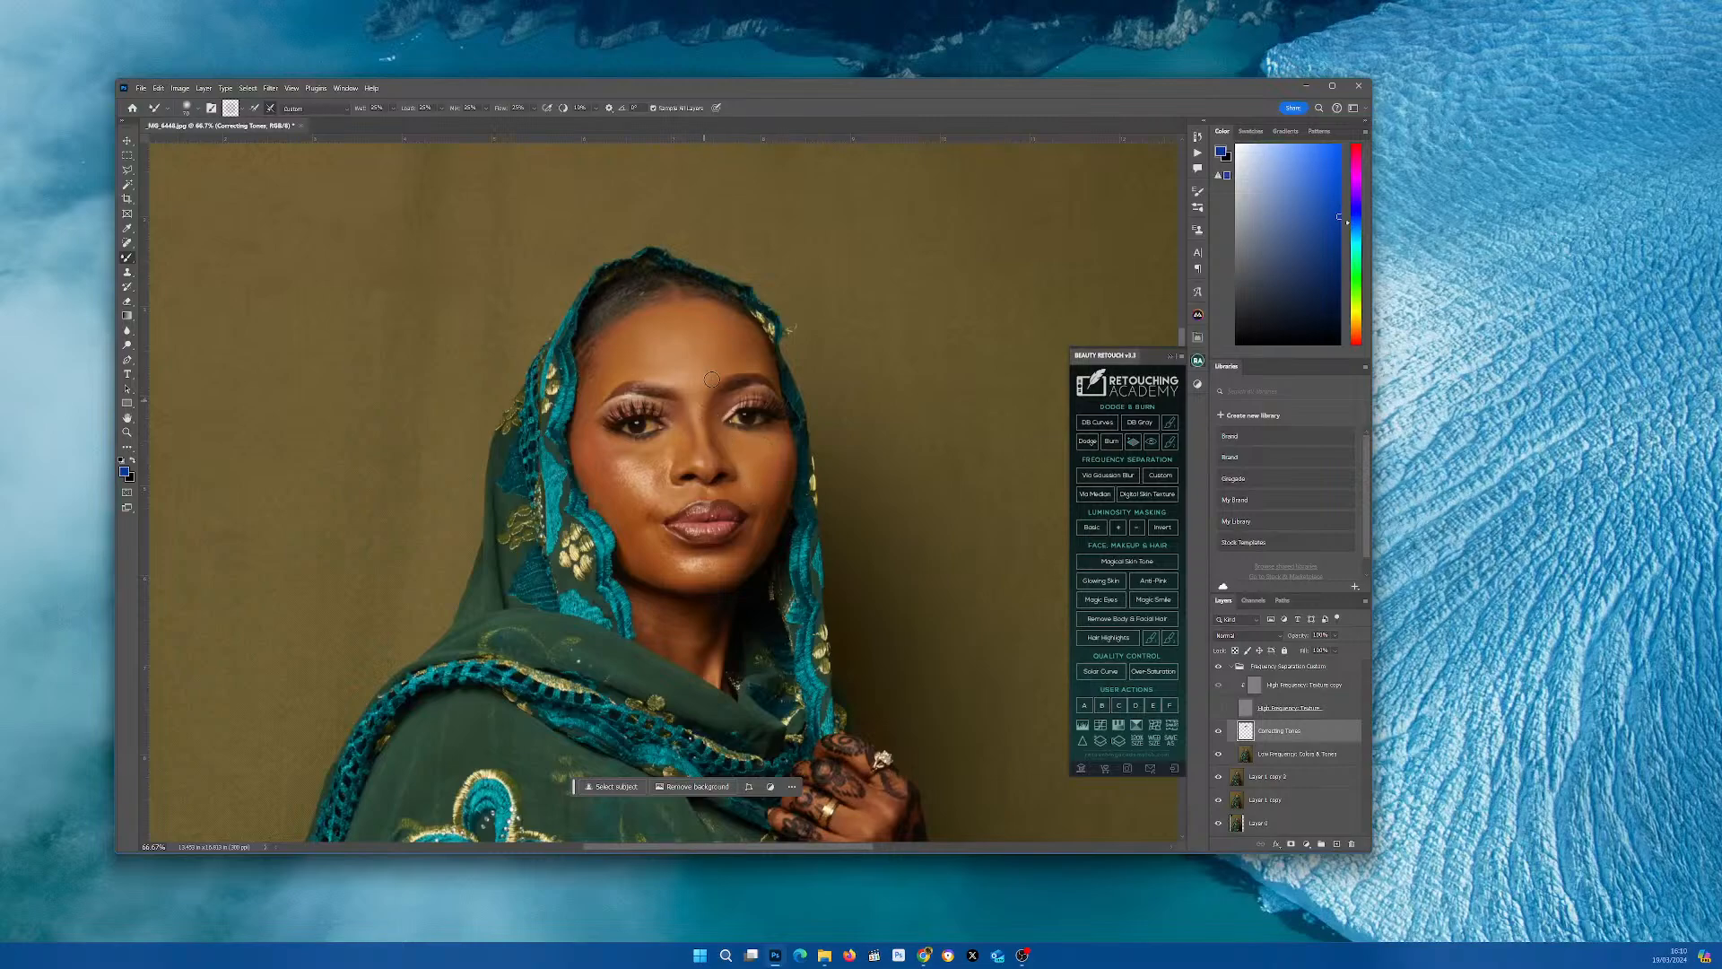
- Blend the tones between the brows, beside the nose and along the nose up to the forehead
{"action": "mouse_move", "coordinate": [710, 380]}
{"action": "left_mouse_down"}
{"action": "mouse_move", "coordinate": [704, 431]}
{"action": "mouse_move", "coordinate": [705, 390]}
{"action": "left_mouse_up"}
{"action": "mouse_move", "coordinate": [682, 440]}
{"action": "left_mouse_down"}
{"action": "mouse_move", "coordinate": [602, 443]}
{"action": "mouse_move", "coordinate": [663, 461]}
{"action": "mouse_move", "coordinate": [608, 461]}
{"action": "mouse_move", "coordinate": [632, 497]}
{"action": "mouse_move", "coordinate": [598, 450]}
{"action": "mouse_move", "coordinate": [601, 487]}
{"action": "mouse_move", "coordinate": [595, 473]}
{"action": "mouse_move", "coordinate": [634, 482]}
{"action": "mouse_move", "coordinate": [626, 460]}
{"action": "mouse_move", "coordinate": [653, 484]}
{"action": "mouse_move", "coordinate": [672, 459]}
{"action": "mouse_move", "coordinate": [652, 477]}
{"action": "mouse_move", "coordinate": [636, 467]}
{"action": "mouse_move", "coordinate": [645, 481]}
{"action": "mouse_move", "coordinate": [615, 450]}
{"action": "mouse_move", "coordinate": [640, 468]}
{"action": "mouse_move", "coordinate": [640, 501]}
{"action": "mouse_move", "coordinate": [613, 448]}
{"action": "mouse_move", "coordinate": [589, 453]}
{"action": "mouse_move", "coordinate": [645, 502]}
{"action": "mouse_move", "coordinate": [664, 467]}
{"action": "left_mouse_up"}
{"action": "key", "text": "bracketleft"}
{"action": "key", "text": "bracketleft"}
{"action": "mouse_move", "coordinate": [709, 455]}
{"action": "left_mouse_down"}
{"action": "mouse_move", "coordinate": [678, 385]}
{"action": "mouse_move", "coordinate": [694, 361]}
{"action": "mouse_move", "coordinate": [680, 326]}
{"action": "mouse_move", "coordinate": [677, 346]}
{"action": "mouse_move", "coordinate": [680, 329]}
{"action": "mouse_move", "coordinate": [696, 337]}
{"action": "left_mouse_up"}
- Blend the lower cheek on the photo's left side and the chin, resizing the Mixer Brush as needed
{"action": "mouse_move", "coordinate": [650, 493]}
{"action": "left_mouse_down"}
{"action": "mouse_move", "coordinate": [652, 493]}
{"action": "mouse_move", "coordinate": [656, 474]}
{"action": "mouse_move", "coordinate": [630, 473]}
{"action": "mouse_move", "coordinate": [642, 507]}
{"action": "mouse_move", "coordinate": [613, 464]}
{"action": "mouse_move", "coordinate": [643, 540]}
{"action": "left_mouse_up"}
{"action": "key", "text": "bracketleft"}
{"action": "key", "text": "bracketleft"}
{"action": "key", "text": "bracketleft"}
{"action": "key", "text": "bracketleft"}
{"action": "key", "text": "bracketright"}
{"action": "key", "text": "bracketright"}
{"action": "key", "text": "bracketright"}
{"action": "key", "text": "bracketright"}
{"action": "mouse_move", "coordinate": [666, 577]}
{"action": "left_mouse_down"}
{"action": "mouse_move", "coordinate": [661, 495]}
{"action": "mouse_move", "coordinate": [731, 493]}
{"action": "mouse_move", "coordinate": [746, 474]}
{"action": "mouse_move", "coordinate": [751, 493]}
{"action": "mouse_move", "coordinate": [685, 494]}
{"action": "mouse_move", "coordinate": [642, 527]}
{"action": "mouse_move", "coordinate": [661, 514]}
{"action": "mouse_move", "coordinate": [662, 536]}
{"action": "mouse_move", "coordinate": [718, 563]}
{"action": "left_mouse_up"}
- Refine the chin, nose and jaw on the photo's right side using a smaller Mixer Brush
{"action": "key", "text": "bracketleft"}
{"action": "key", "text": "bracketleft"}
{"action": "key", "text": "bracketleft"}
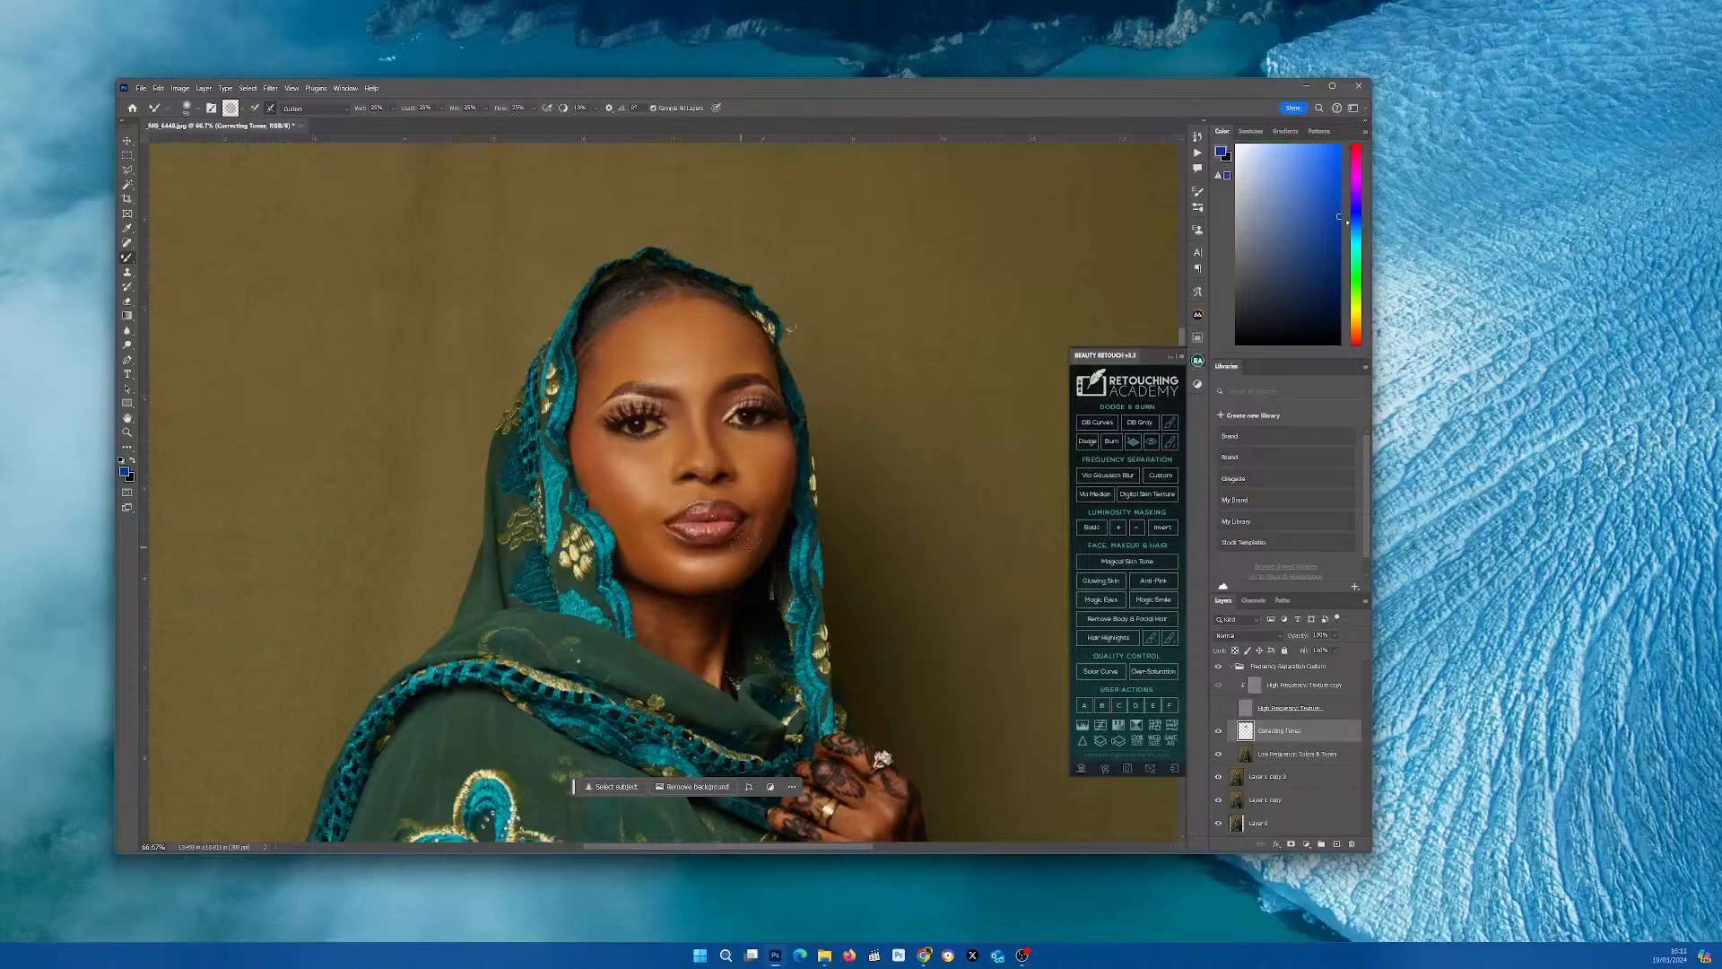
{"action": "left_click_drag", "start_coordinate": [698, 565], "coordinate": [681, 560]}
{"action": "mouse_move", "coordinate": [691, 560]}
{"action": "left_mouse_down"}
{"action": "mouse_move", "coordinate": [736, 553]}
{"action": "mouse_move", "coordinate": [688, 570]}
{"action": "left_mouse_up"}
{"action": "left_click_drag", "start_coordinate": [739, 461], "coordinate": [724, 454]}
{"action": "left_click_drag", "start_coordinate": [704, 432], "coordinate": [704, 418]}
{"action": "left_click_drag", "start_coordinate": [731, 580], "coordinate": [759, 554]}
- Sample skin on the neck, blend the neck tones, and smooth the forearm below the raised hand
{"action": "left_click", "coordinate": [668, 630], "text": "alt"}
{"action": "mouse_move", "coordinate": [711, 628]}
{"action": "left_mouse_down"}
{"action": "mouse_move", "coordinate": [713, 647]}
{"action": "mouse_move", "coordinate": [720, 615]}
{"action": "mouse_move", "coordinate": [703, 641]}
{"action": "mouse_move", "coordinate": [700, 615]}
{"action": "mouse_move", "coordinate": [652, 621]}
{"action": "left_mouse_up"}
{"action": "left_click_drag", "start_coordinate": [697, 646], "coordinate": [703, 640]}
{"action": "scroll", "coordinate": [767, 460], "scroll_direction": "down", "scroll_amount": 3}
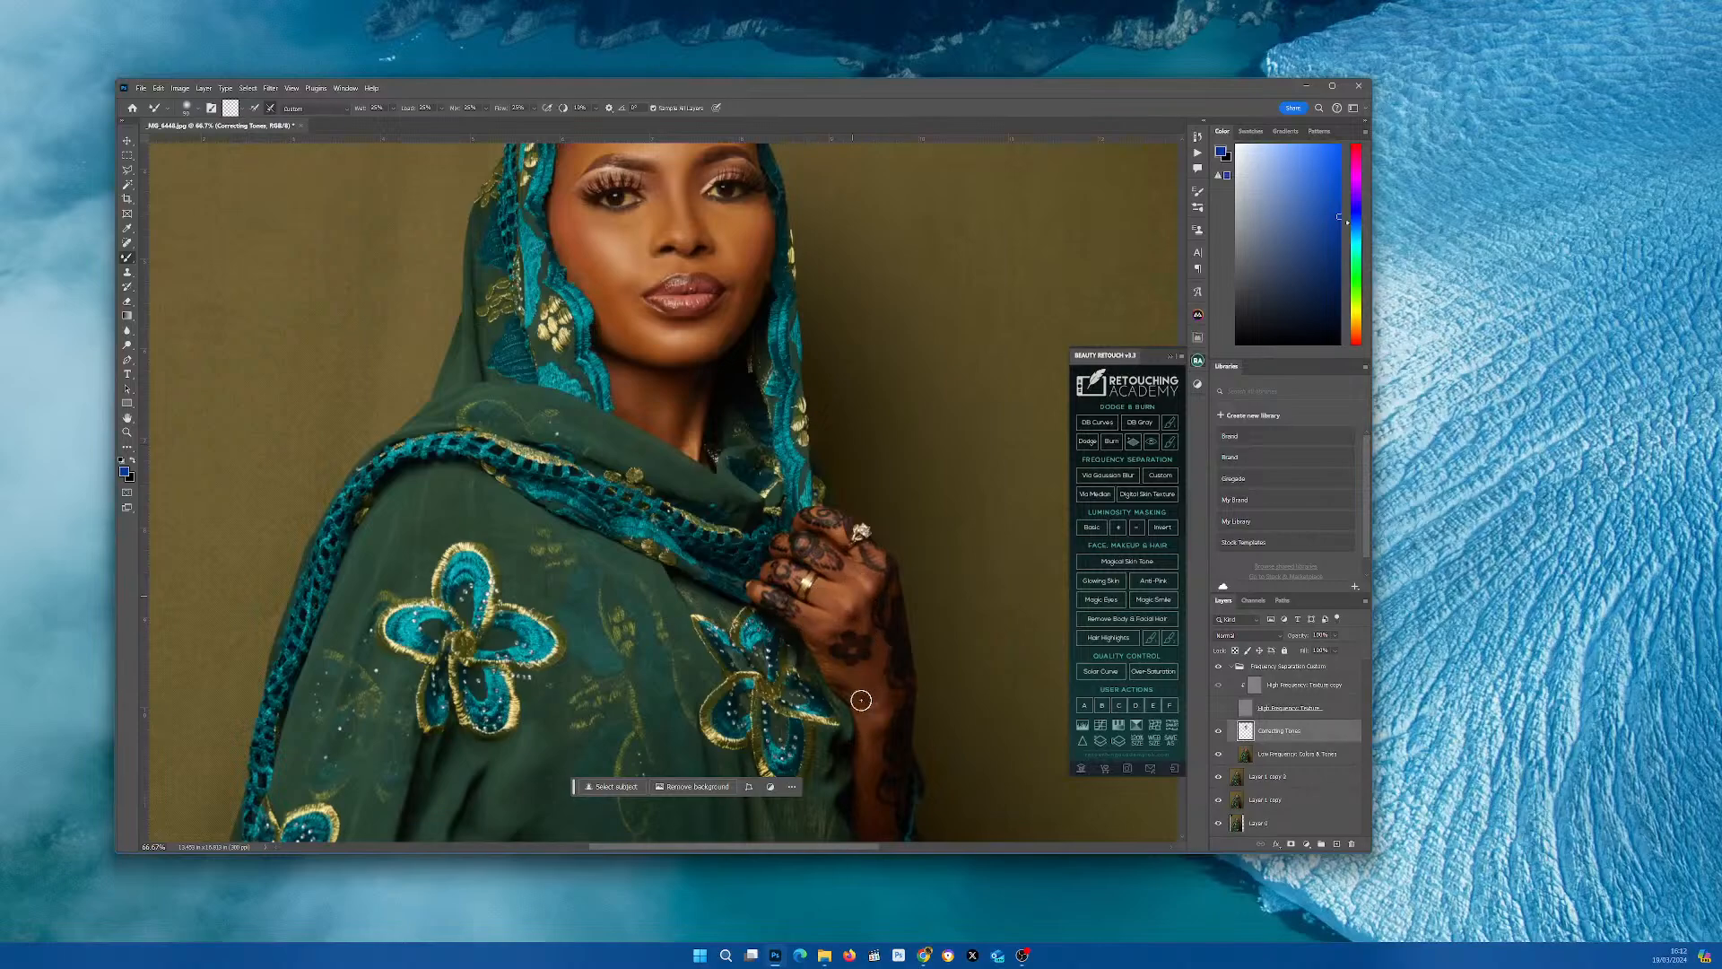
{"action": "left_click_drag", "start_coordinate": [874, 691], "coordinate": [873, 671]}
- Make the high-frequency texture layer visible and hide the frequency separation group to compare the face without the tone corrections
{"action": "key", "text": "ctrl+minus"}
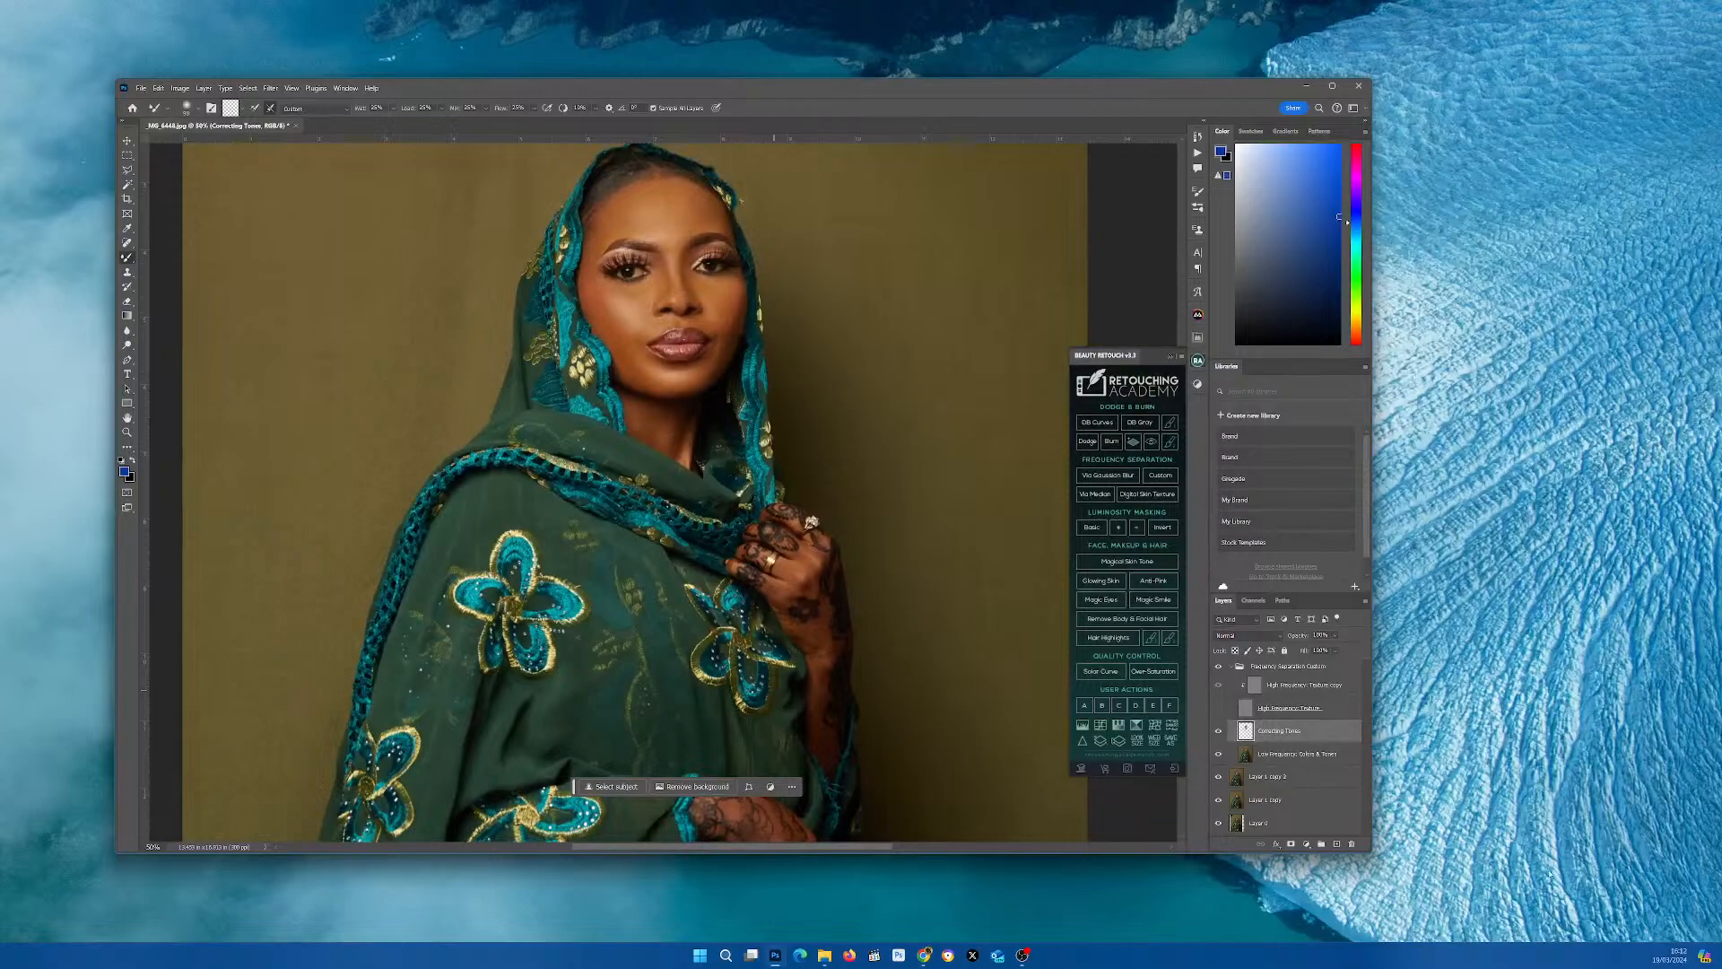
{"action": "left_click", "coordinate": [1217, 710]}
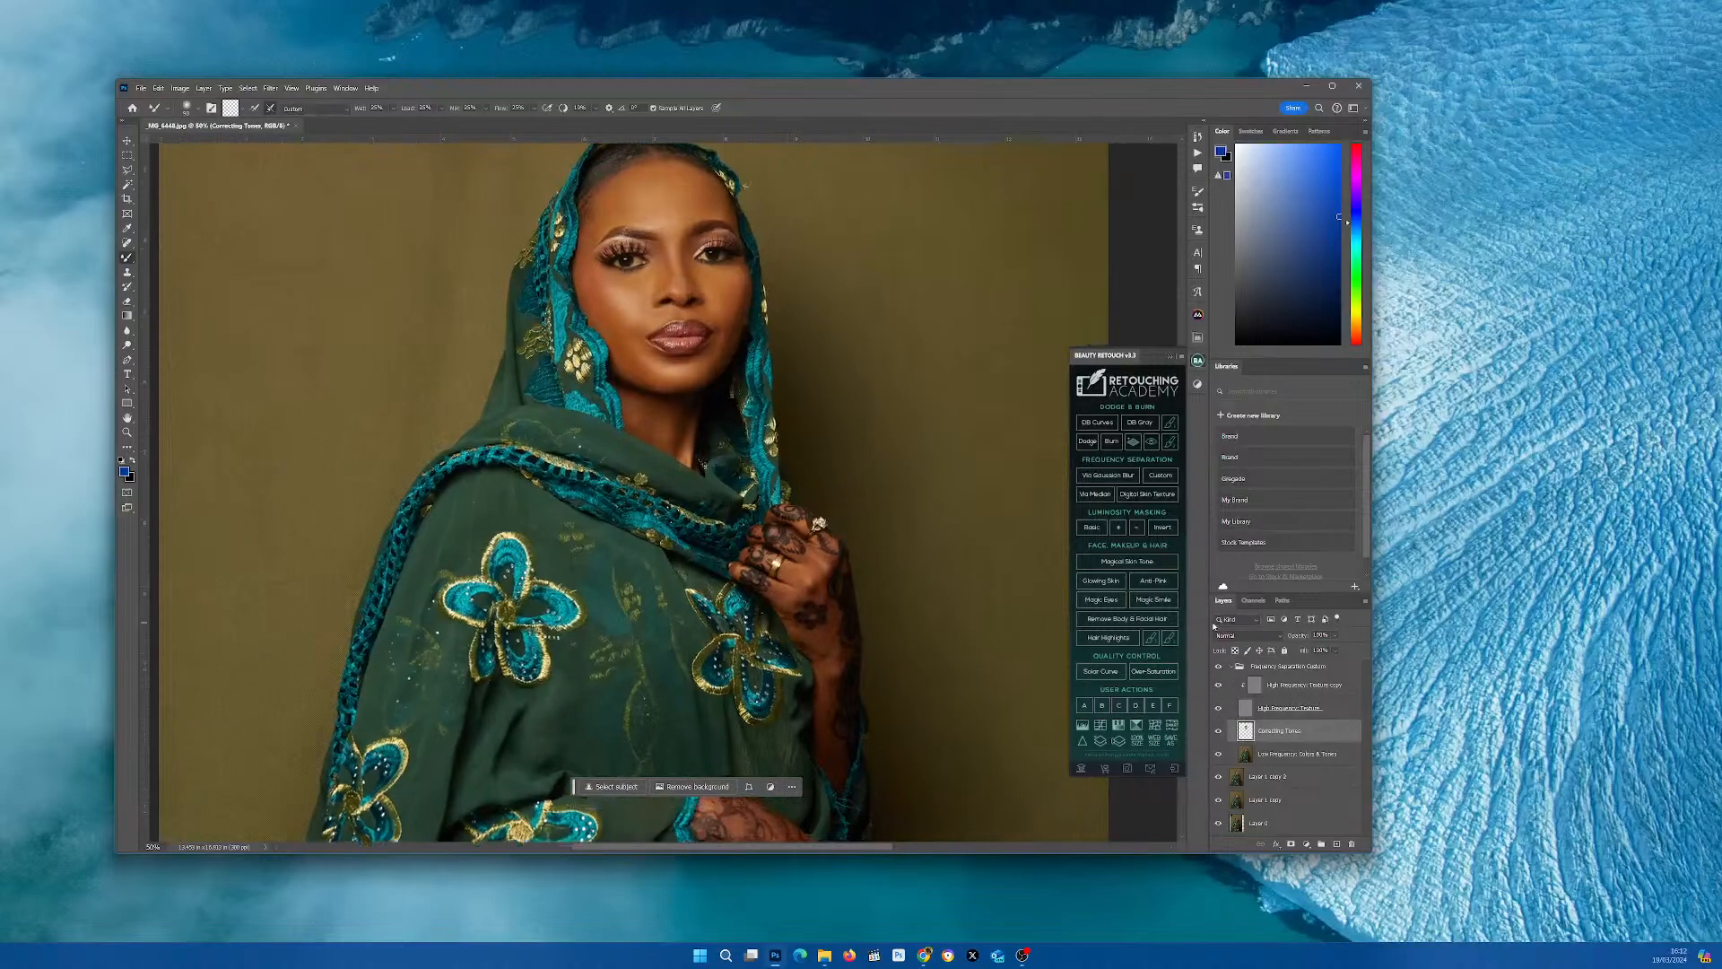
{"action": "key", "text": "ctrl+plus"}
{"action": "left_click_drag", "start_coordinate": [701, 399], "coordinate": [724, 627]}
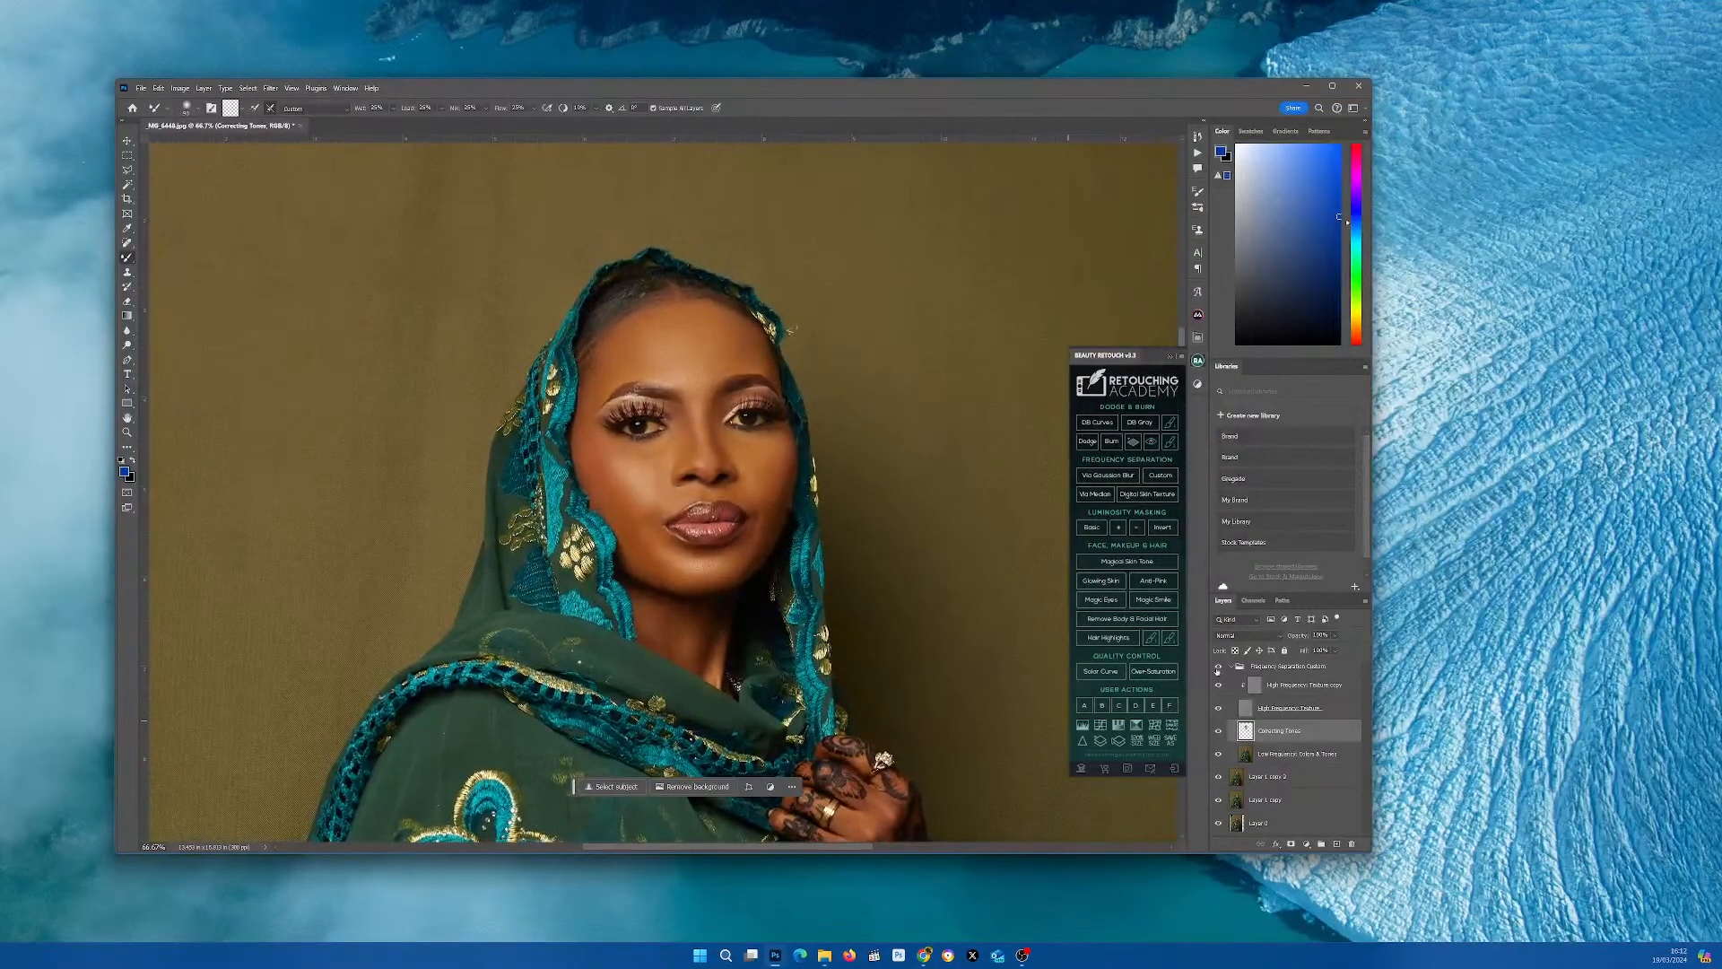
{"action": "left_click", "coordinate": [1218, 667]}
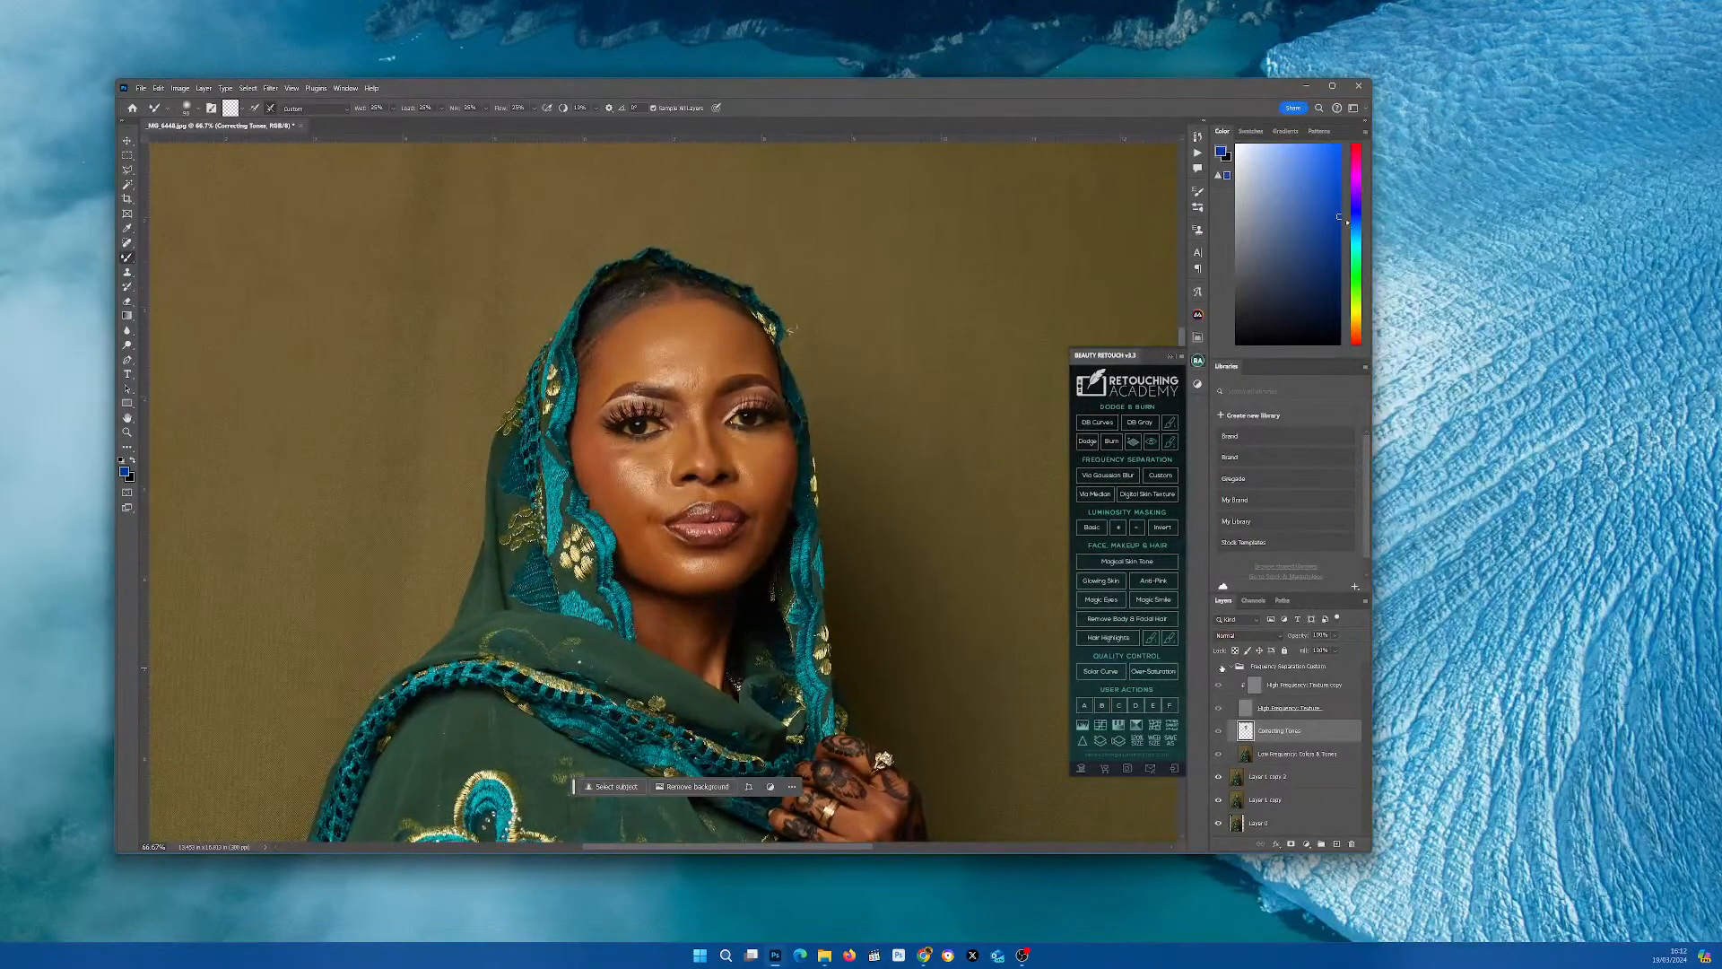
- Toggle the frequency separation group's visibility to compare the portrait with and without the tone corrections, leaving the group visible
{"action": "left_click", "coordinate": [1218, 667]}
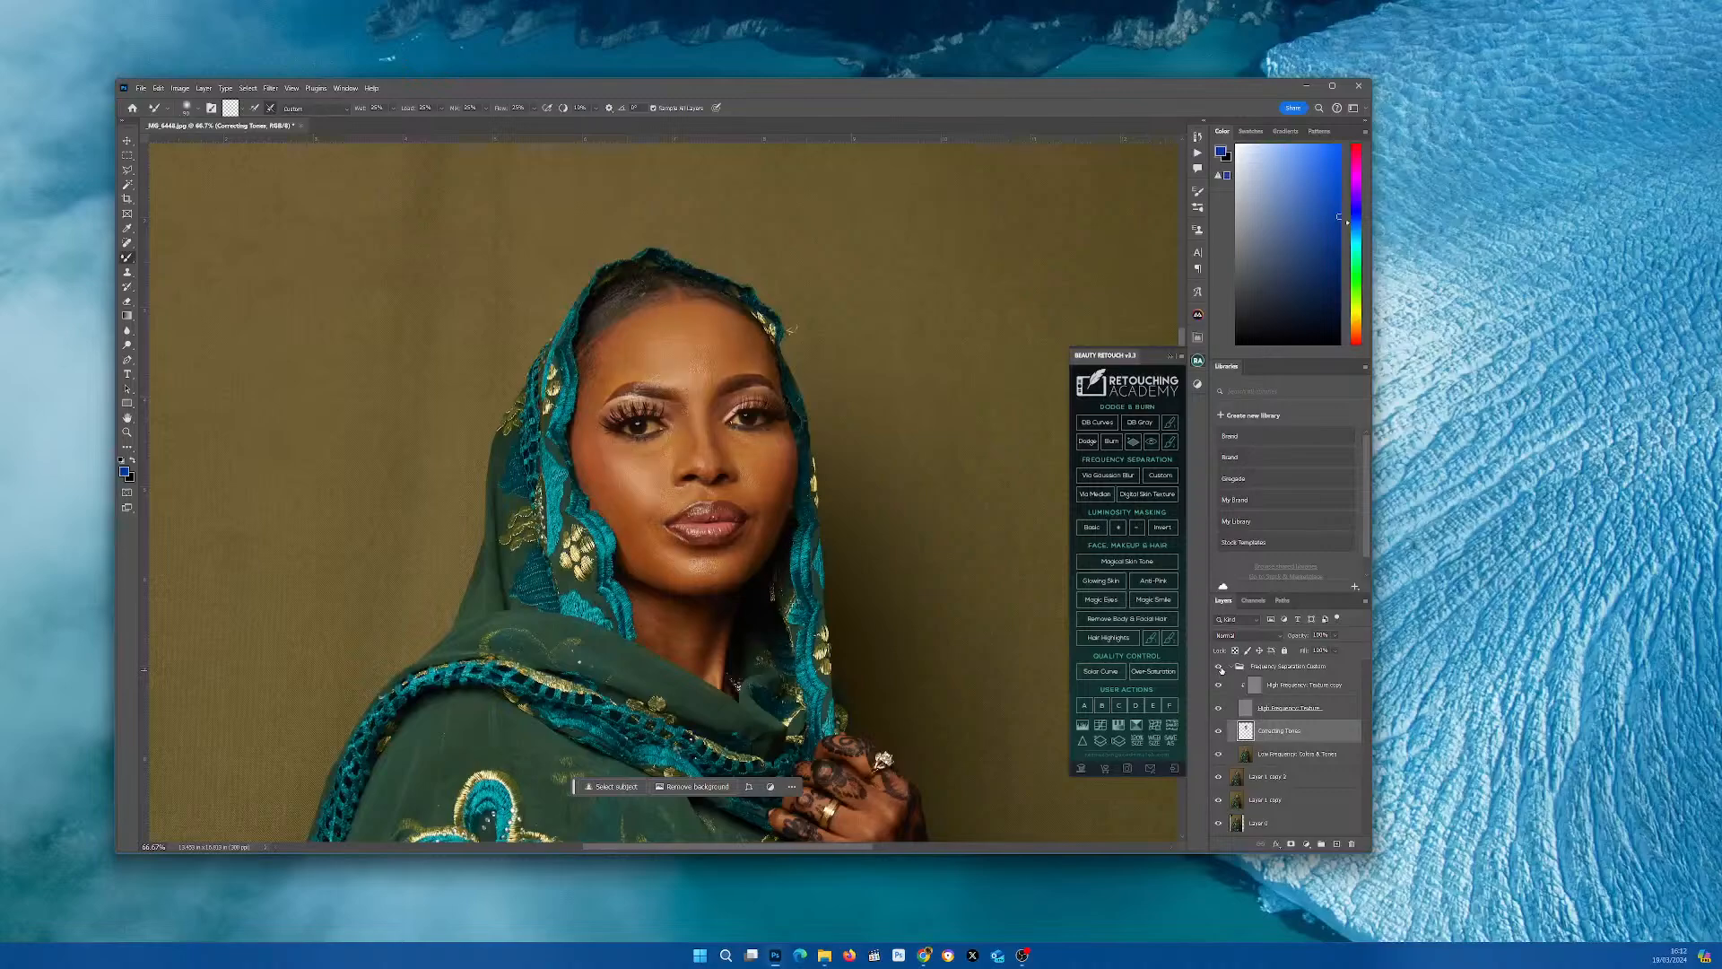
{"action": "left_click", "coordinate": [1219, 668]}
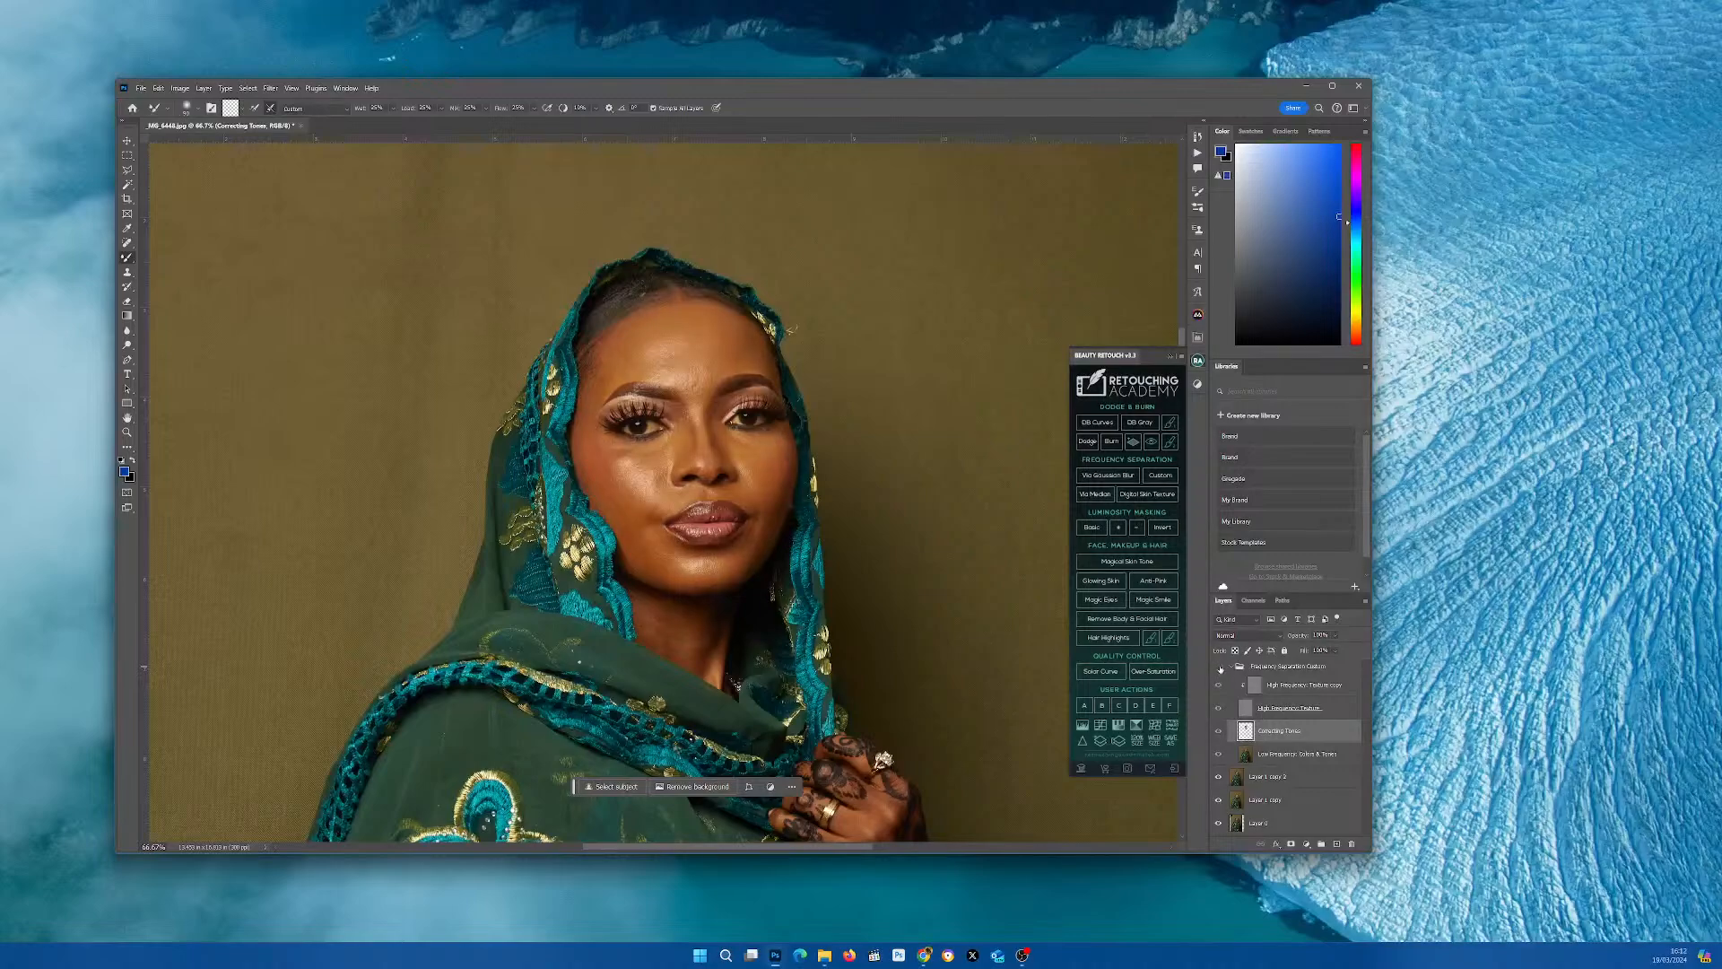
{"action": "left_click", "coordinate": [1219, 668]}
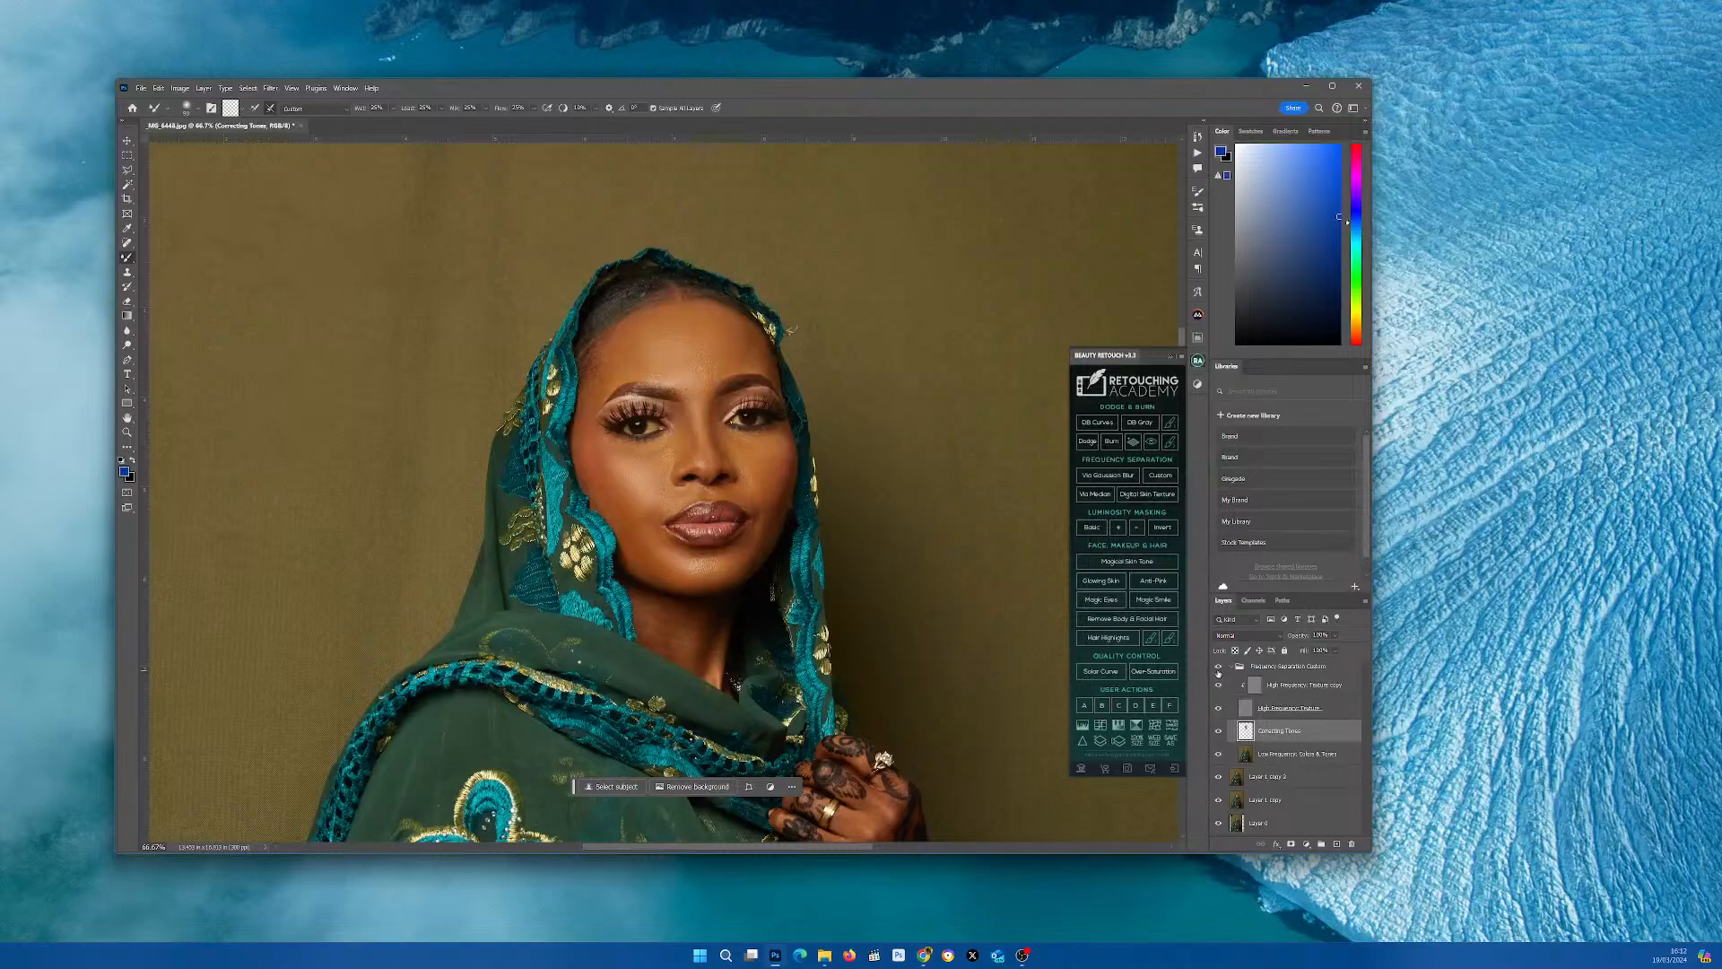
- Examine the corrected skin tones and texture on the face both in close-up and from further out
{"action": "key", "text": "ctrl+1"}
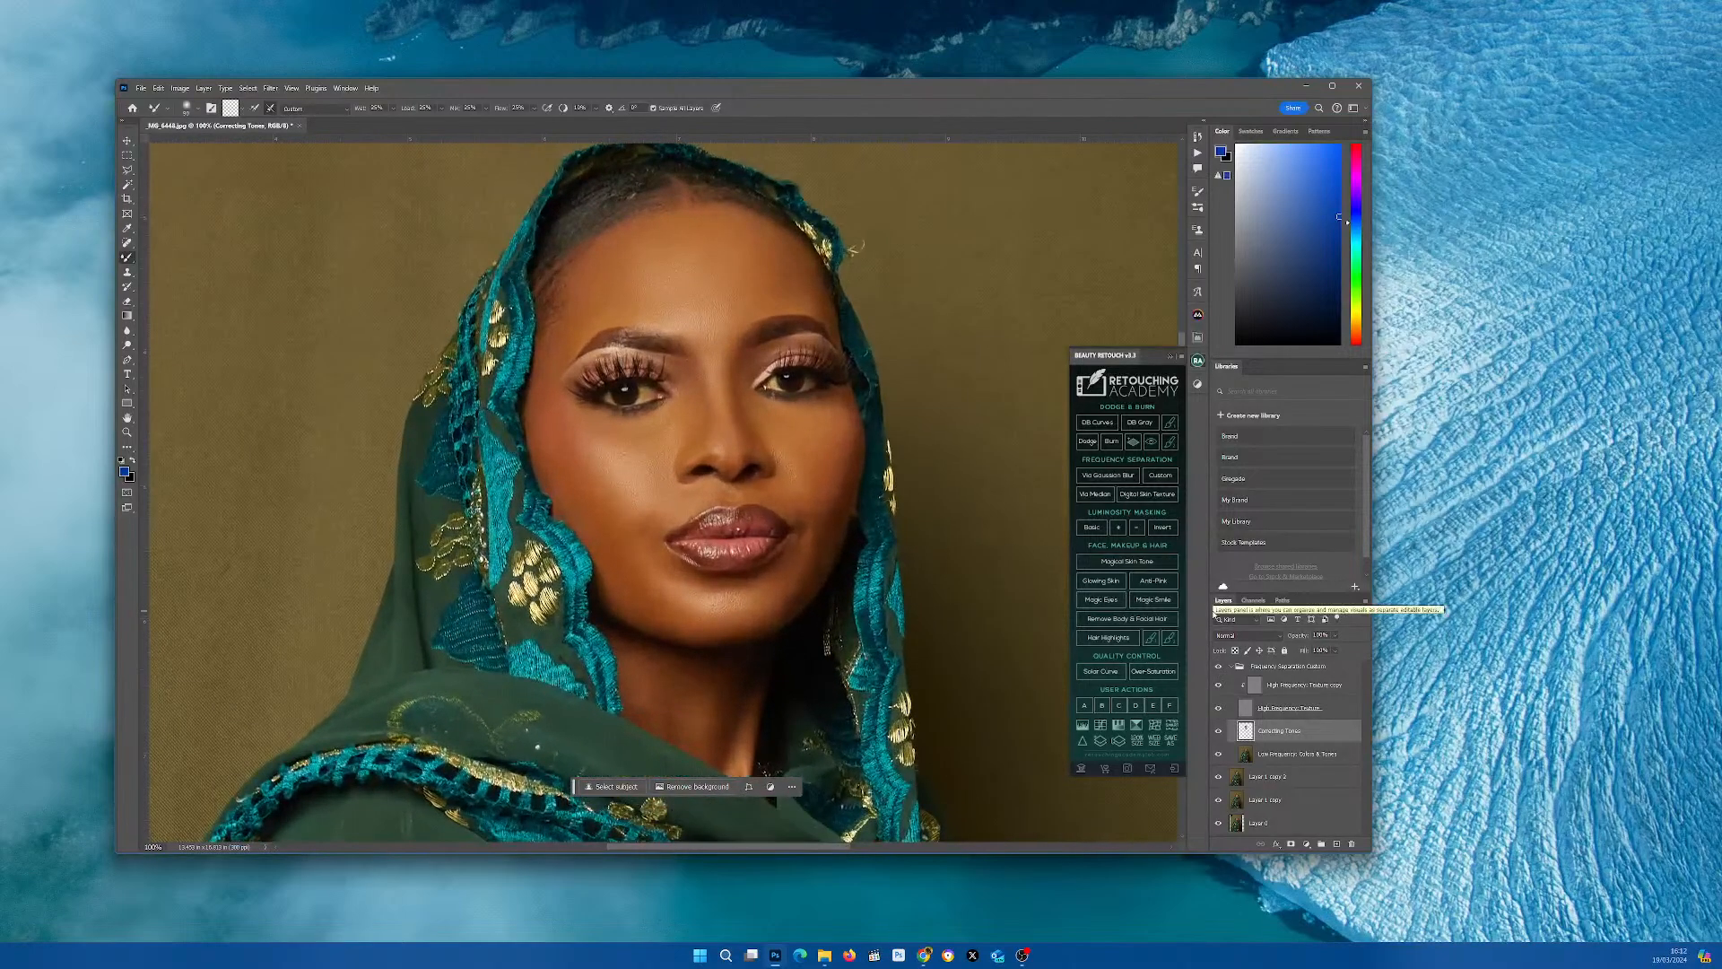
{"action": "key", "text": "ctrl+plus"}
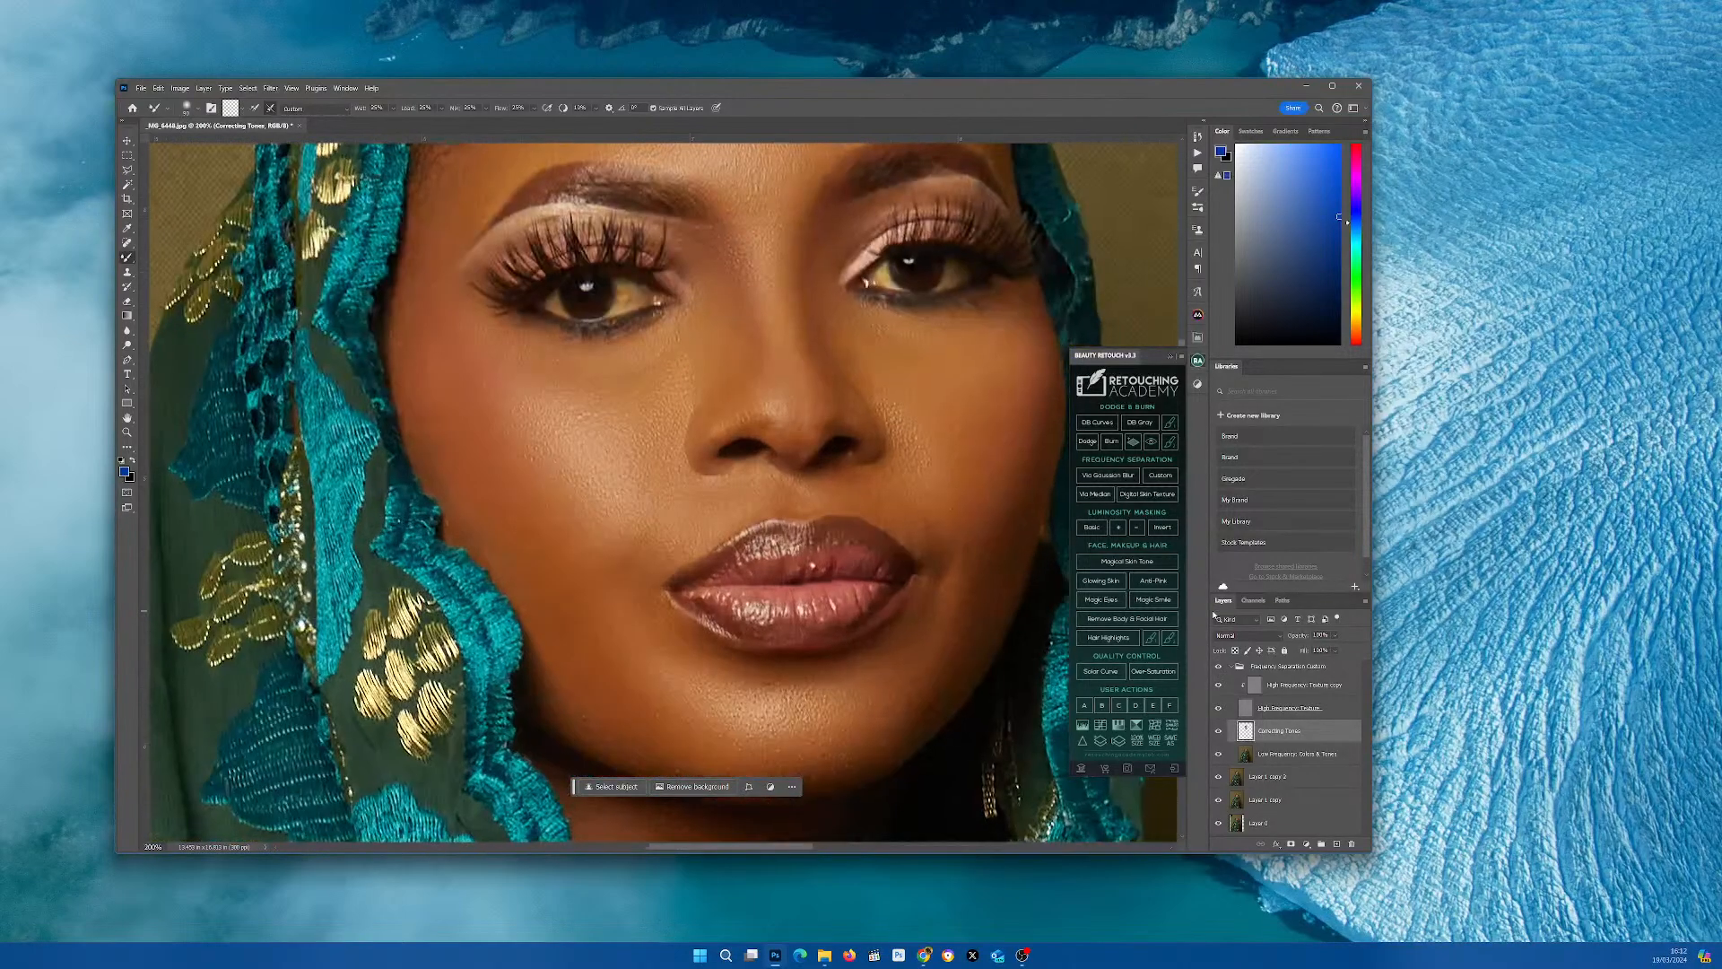
{"action": "key", "text": "ctrl+minus"}
{"action": "key", "text": "ctrl+plus"}
{"action": "key", "text": "ctrl+minus"}
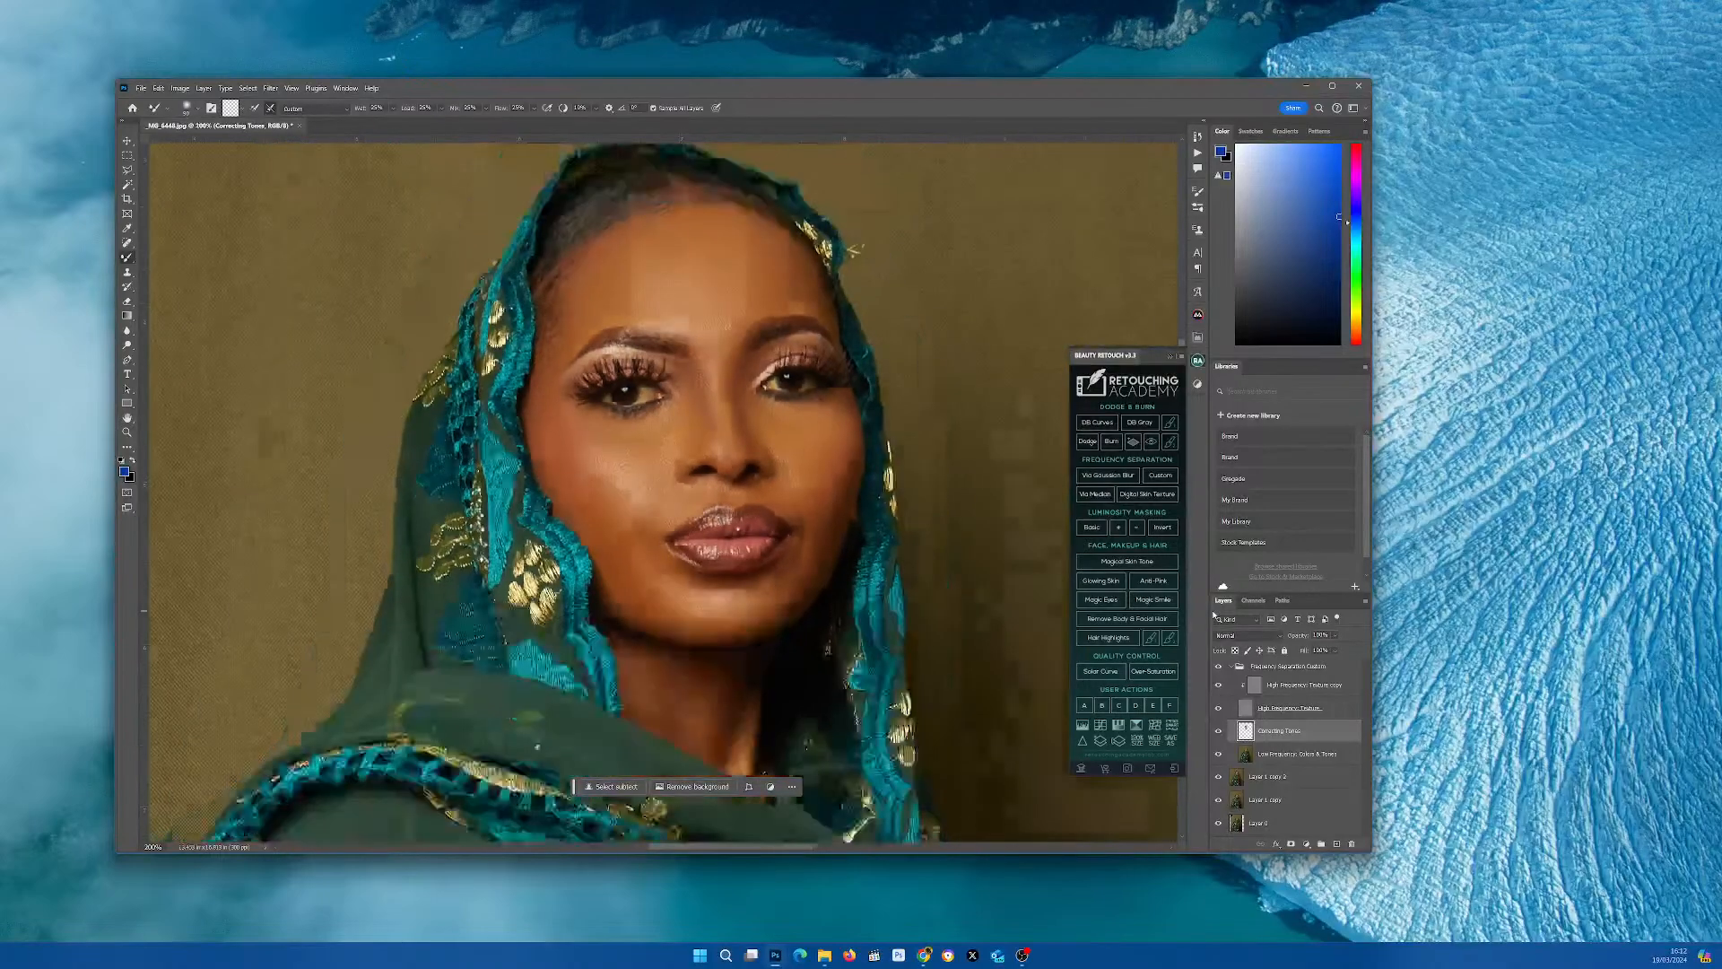
{"action": "key", "text": "ctrl+minus"}
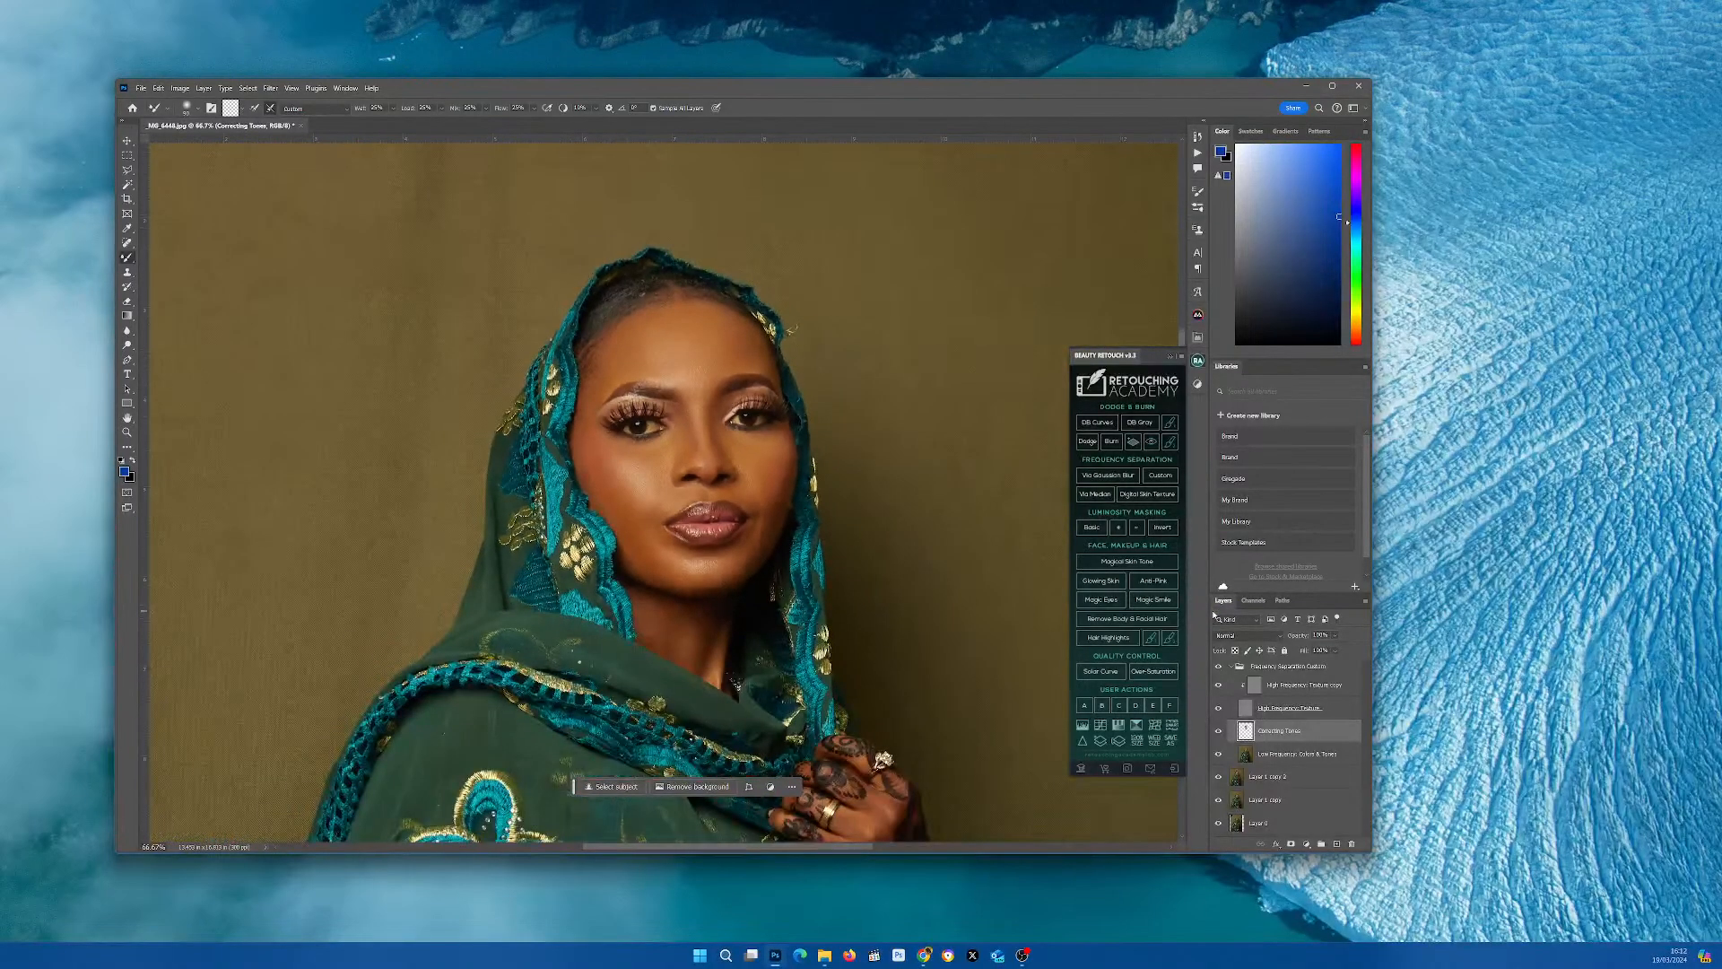
{"action": "key", "text": "ctrl+plus"}
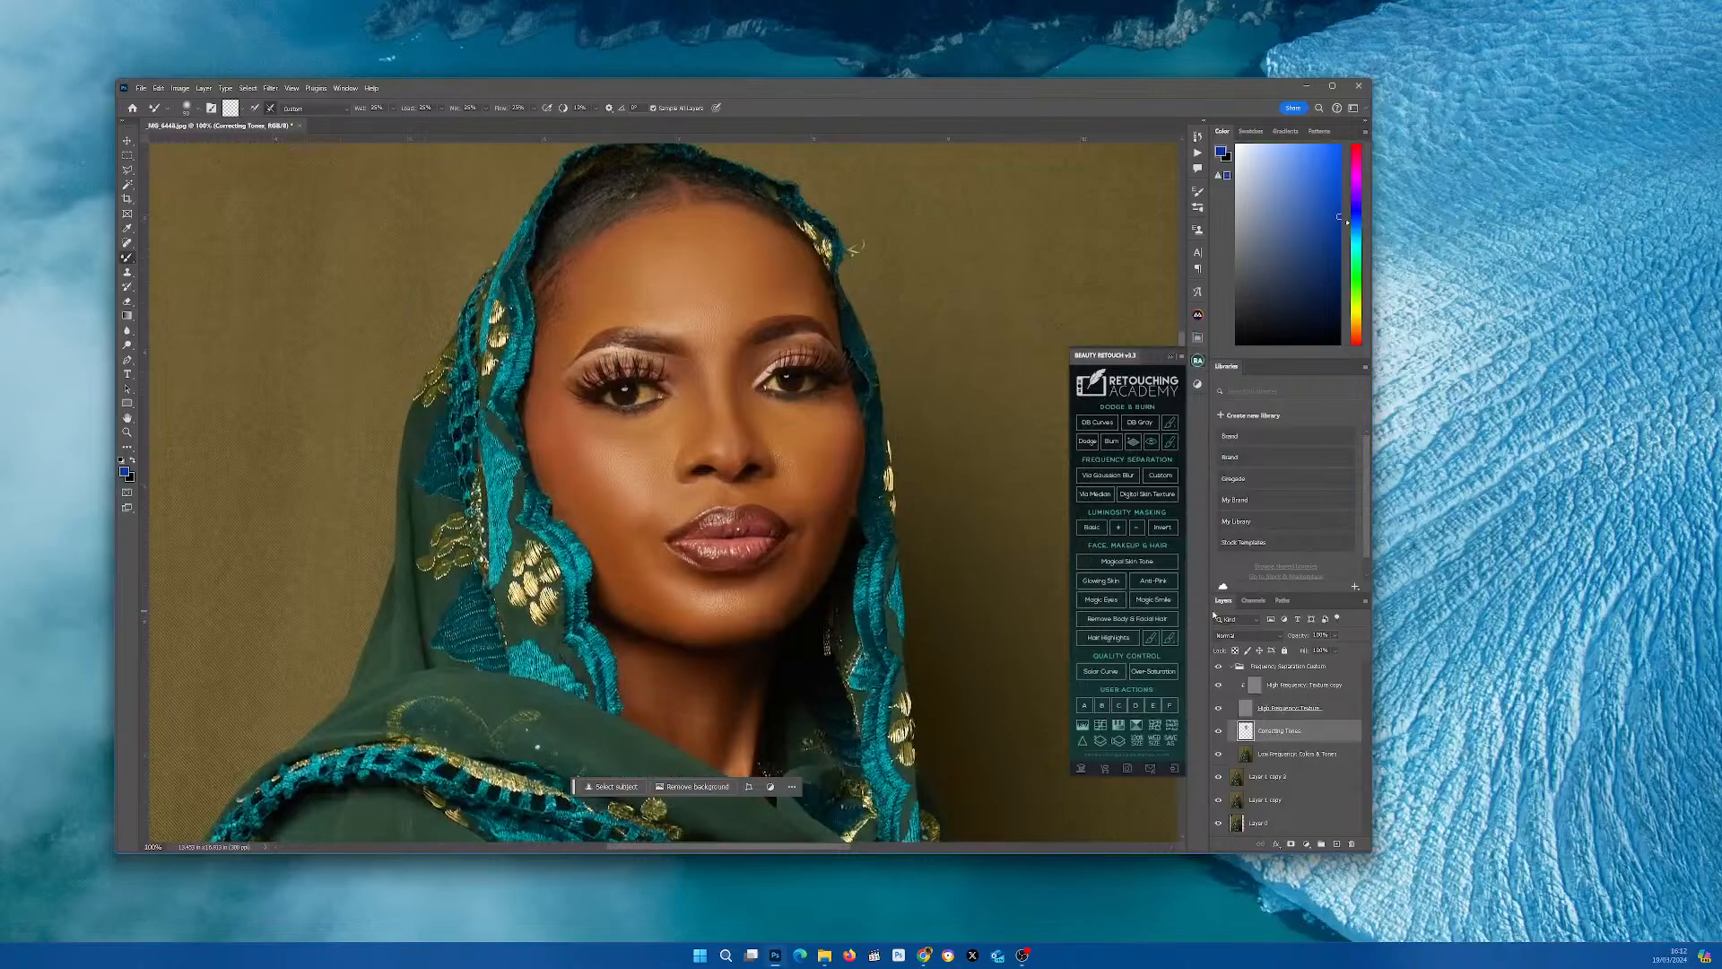
{"action": "key", "text": "ctrl+plus"}
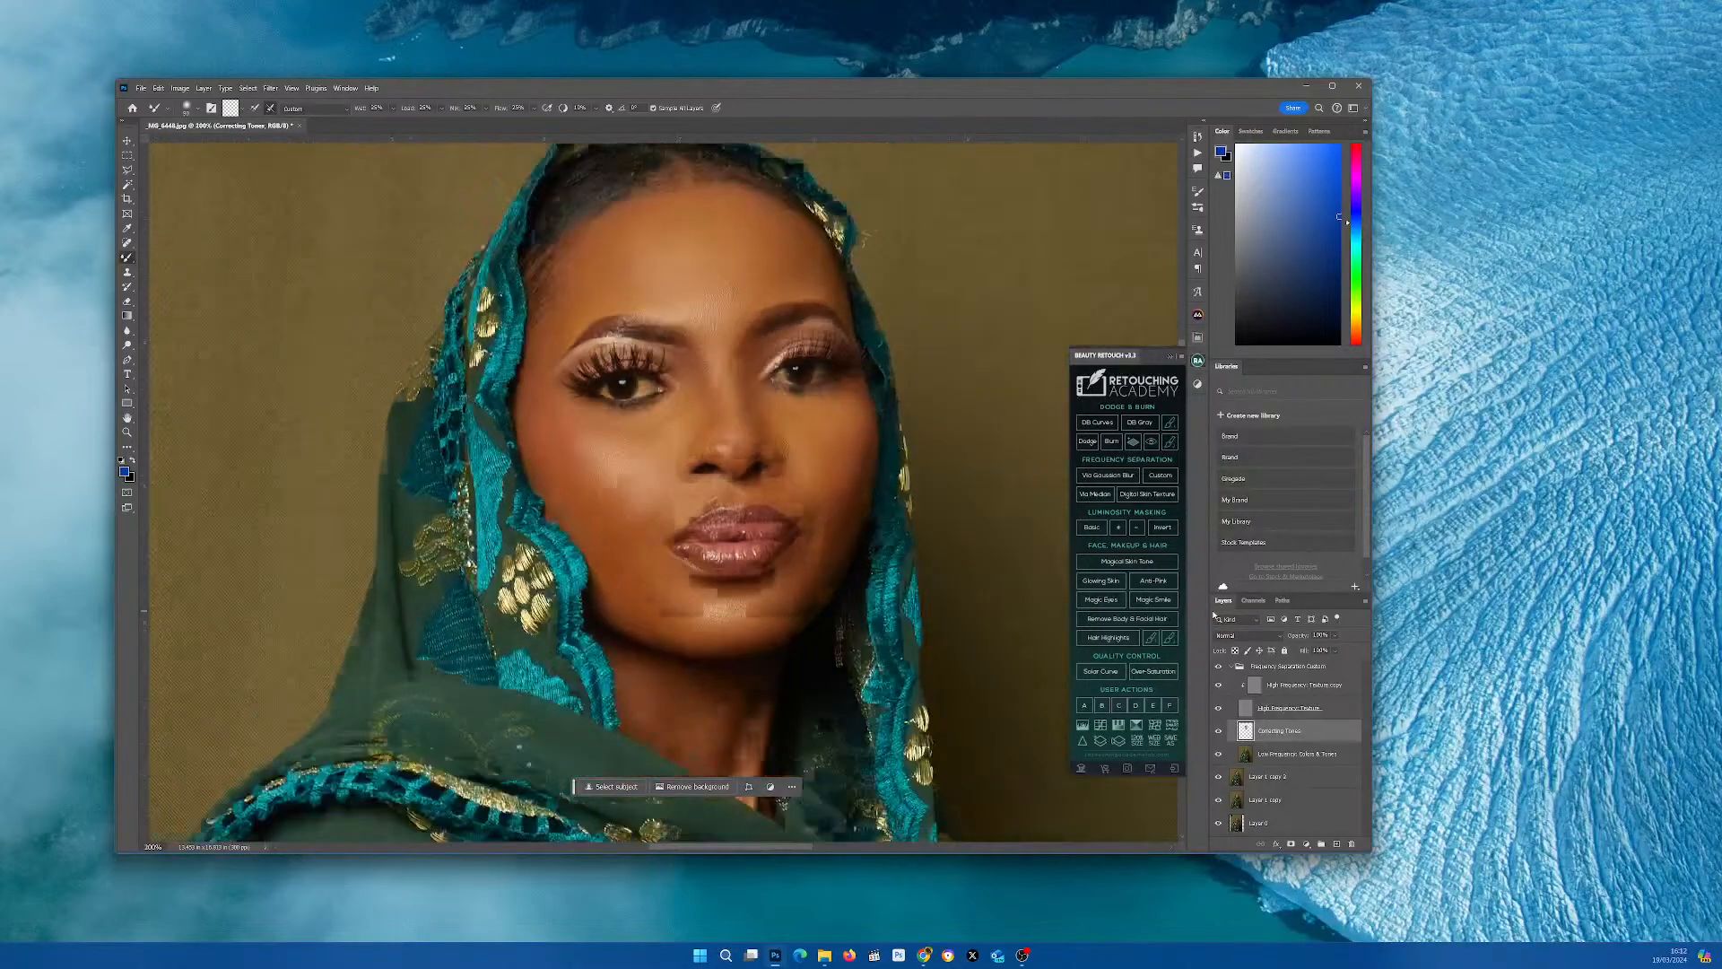
{"action": "key", "text": "ctrl+minus"}
{"action": "key", "text": "ctrl+minus"}
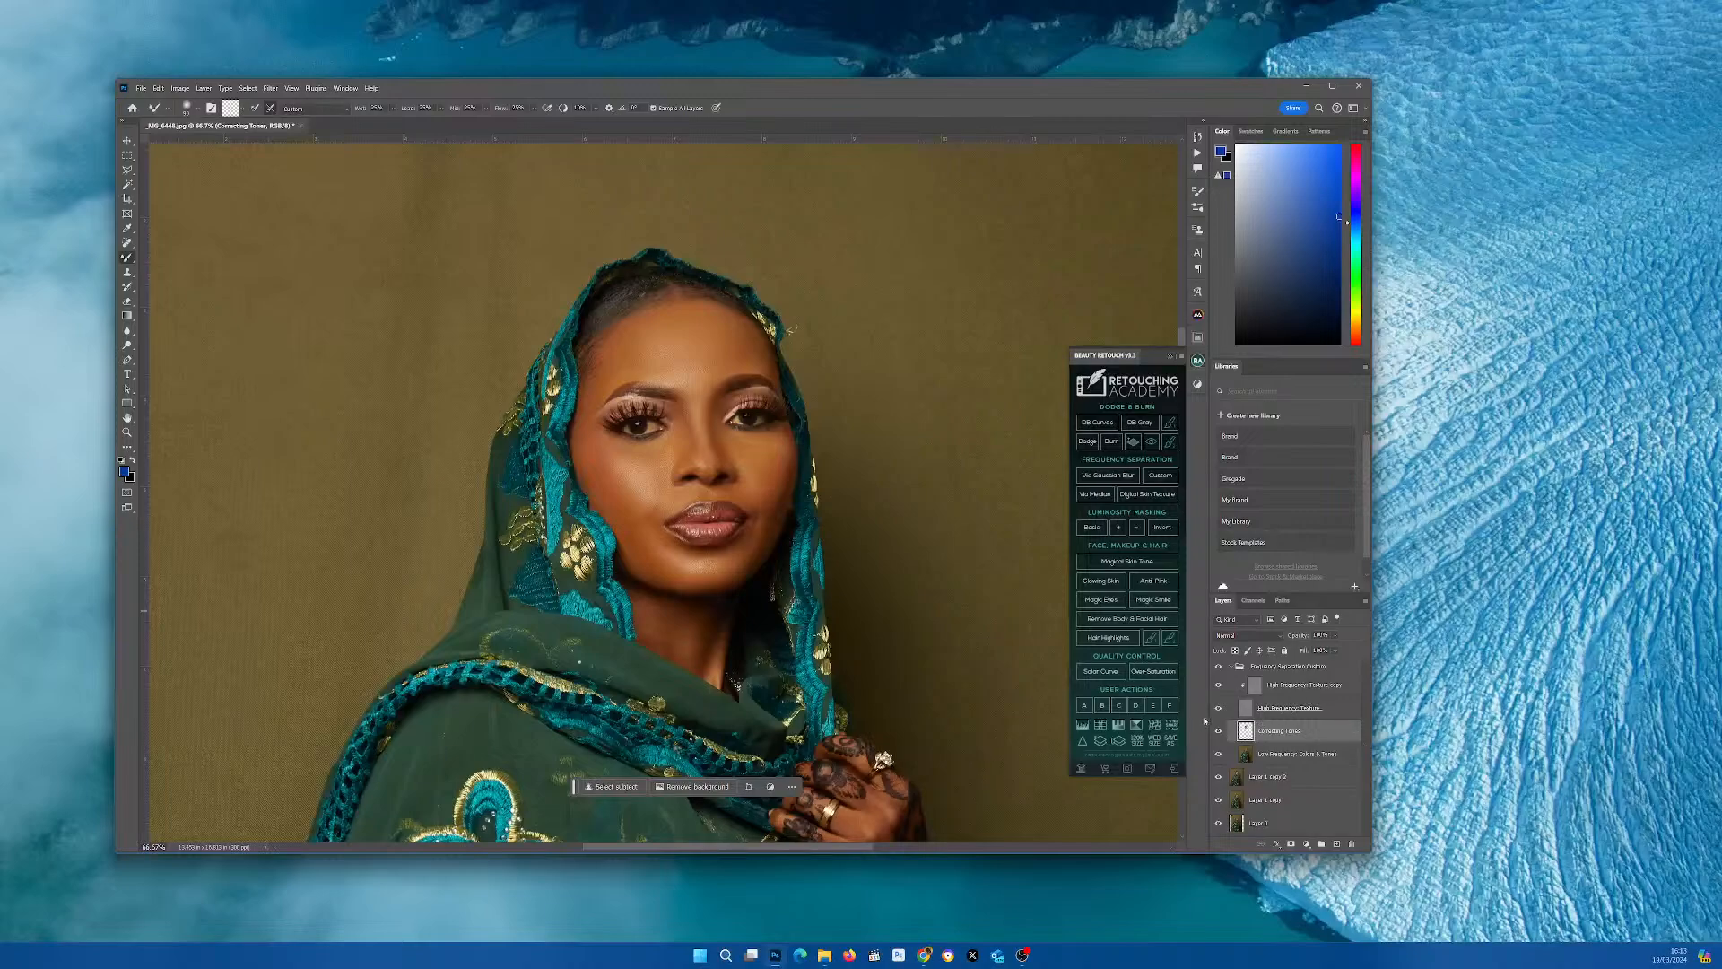
- On the High Frequency: Texture copy layer, clone clean skin texture over the lower cheek and jaw on the photo's left side
{"action": "left_click", "coordinate": [1253, 689]}
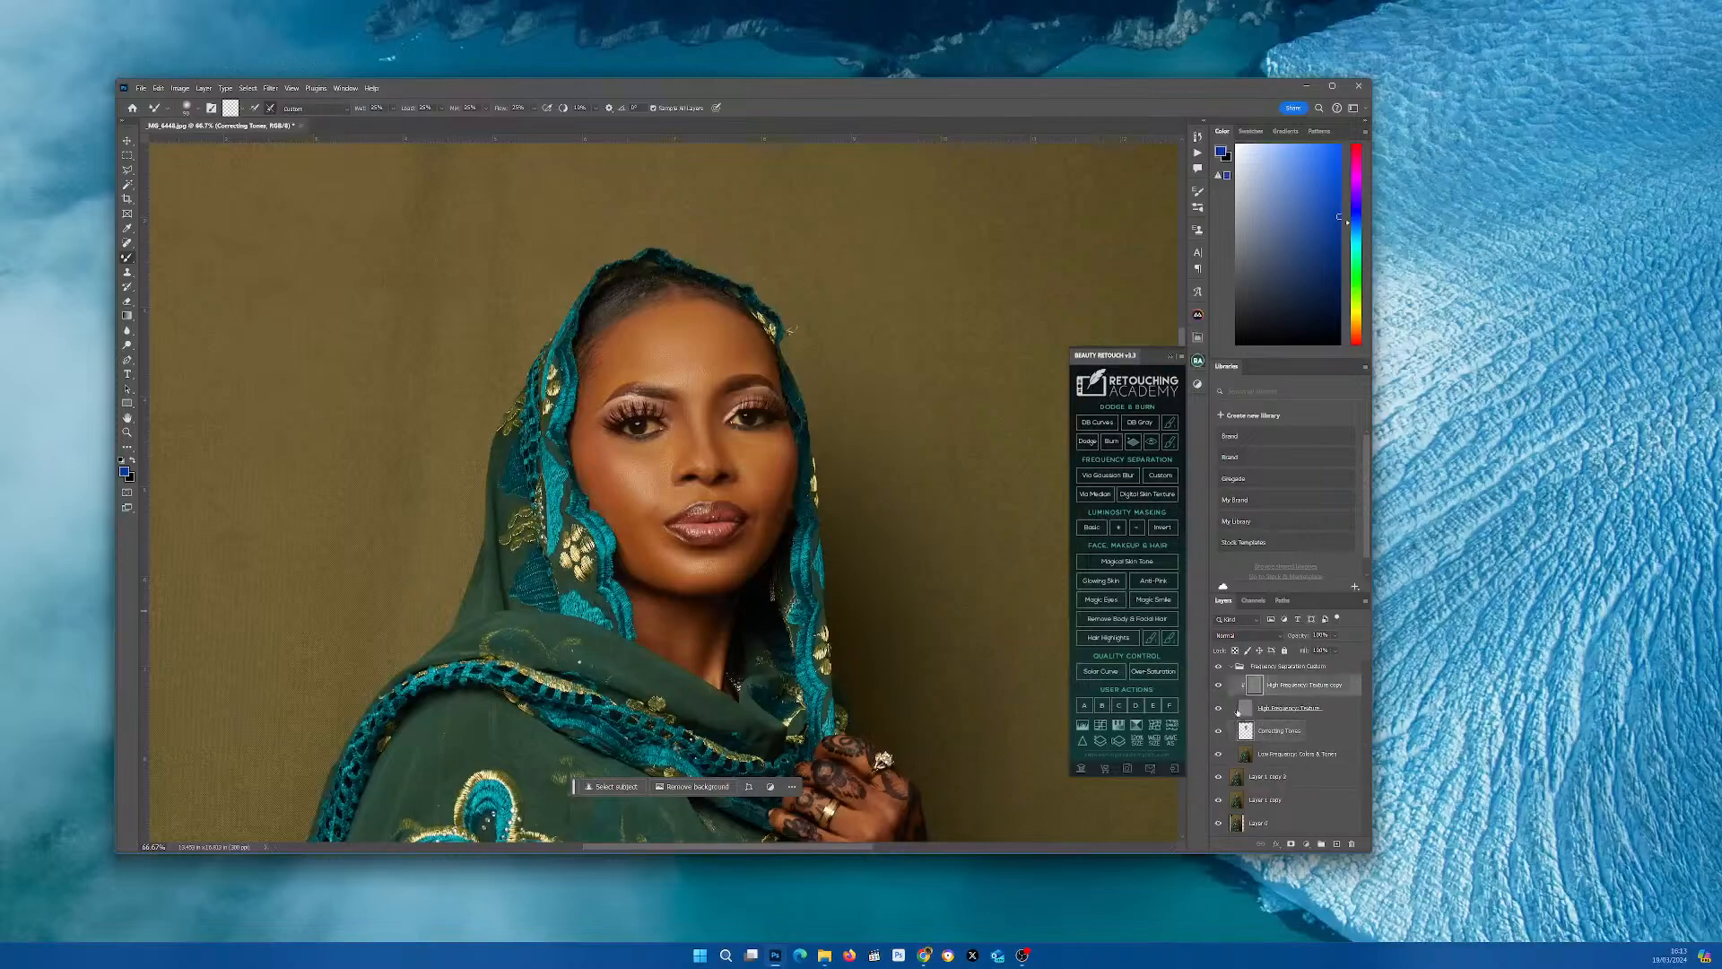
{"action": "key", "text": "ctrl+plus"}
{"action": "key", "text": "ctrl+plus"}
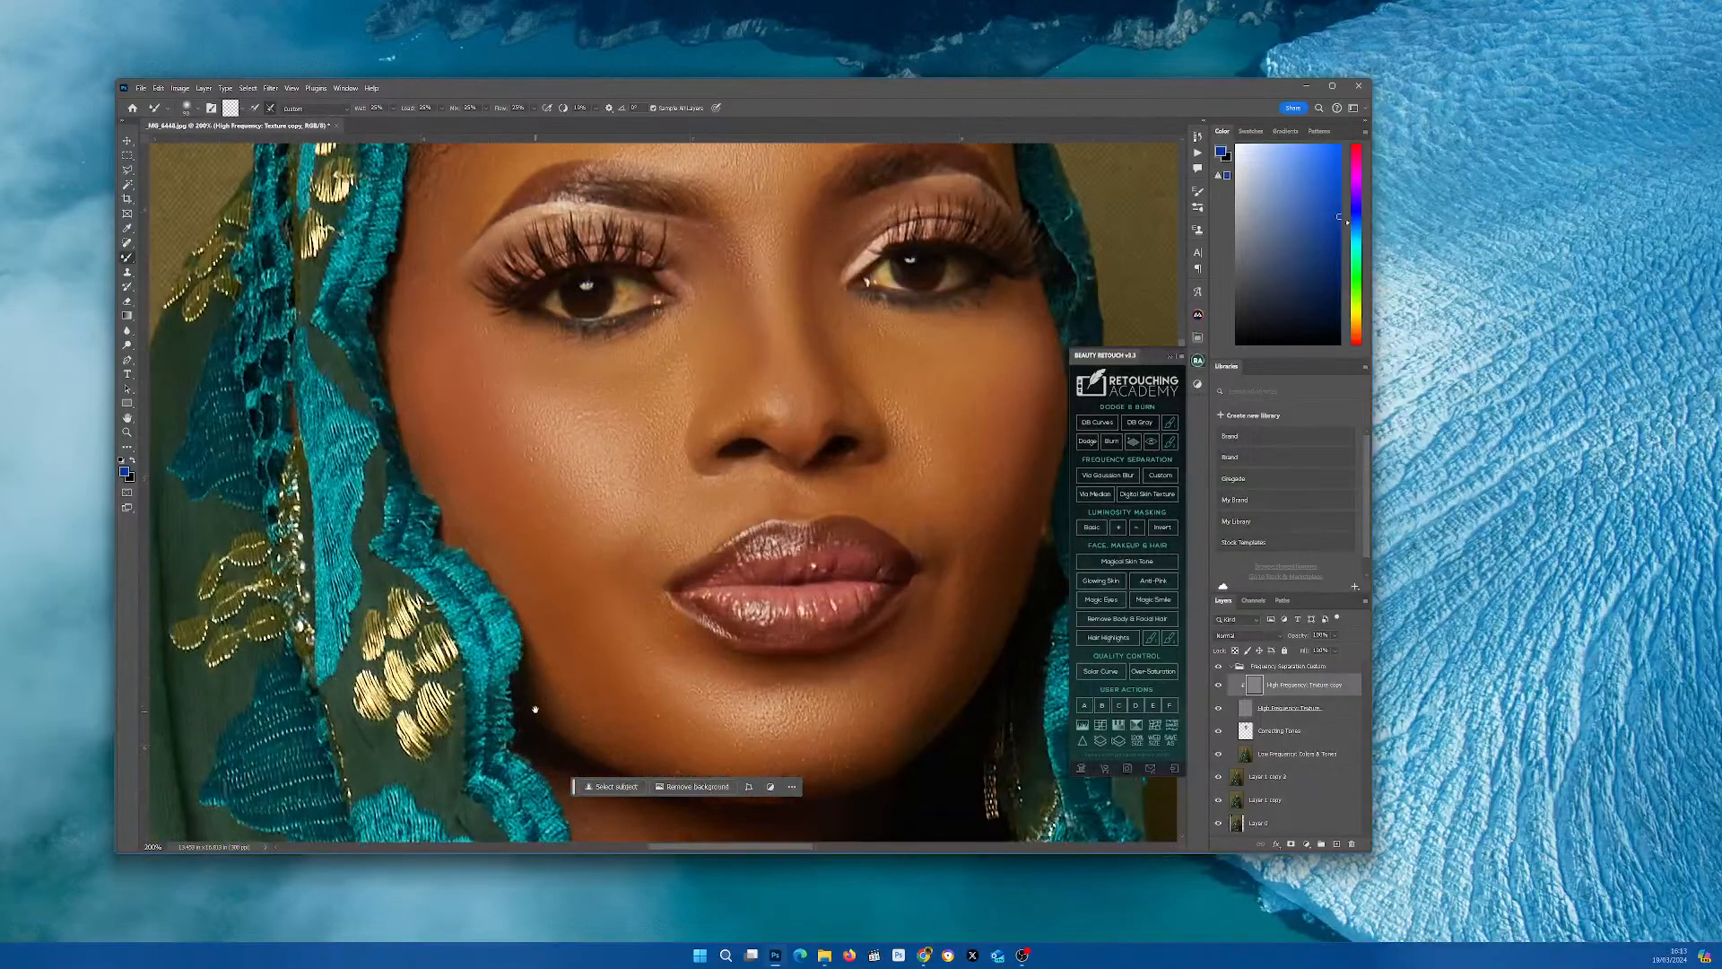
{"action": "scroll", "coordinate": [399, 628], "scroll_direction": "down", "scroll_amount": 3}
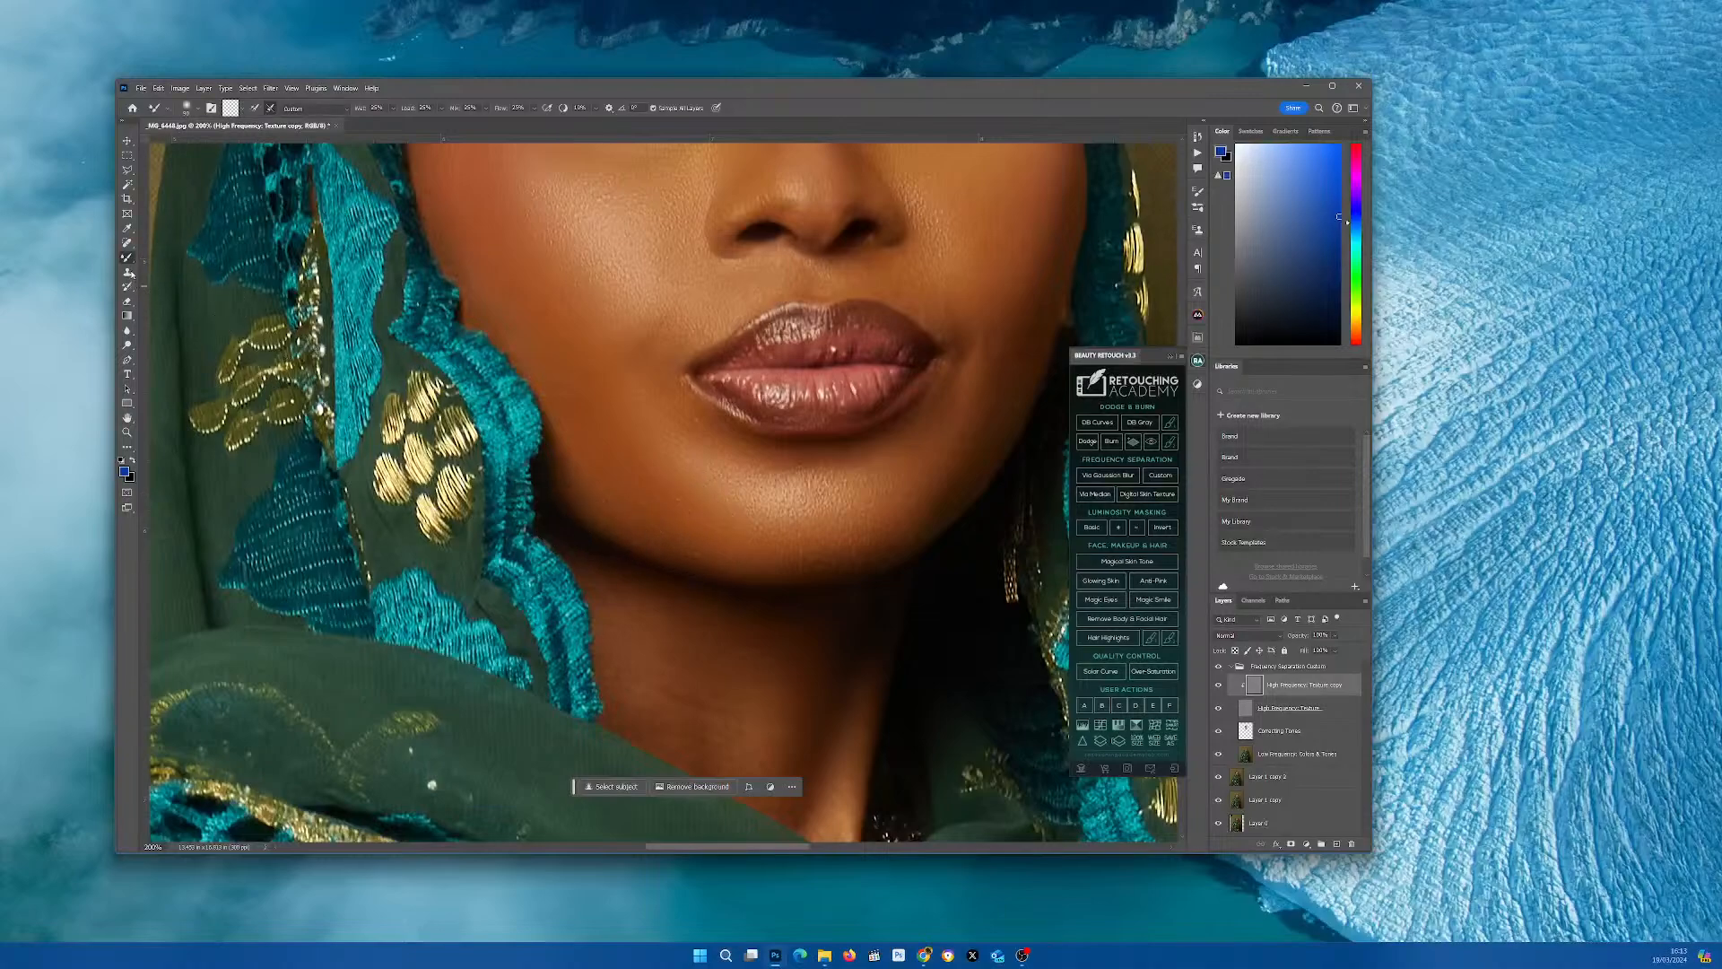
{"action": "left_click", "coordinate": [127, 274]}
{"action": "left_click", "coordinate": [666, 490], "text": "alt"}
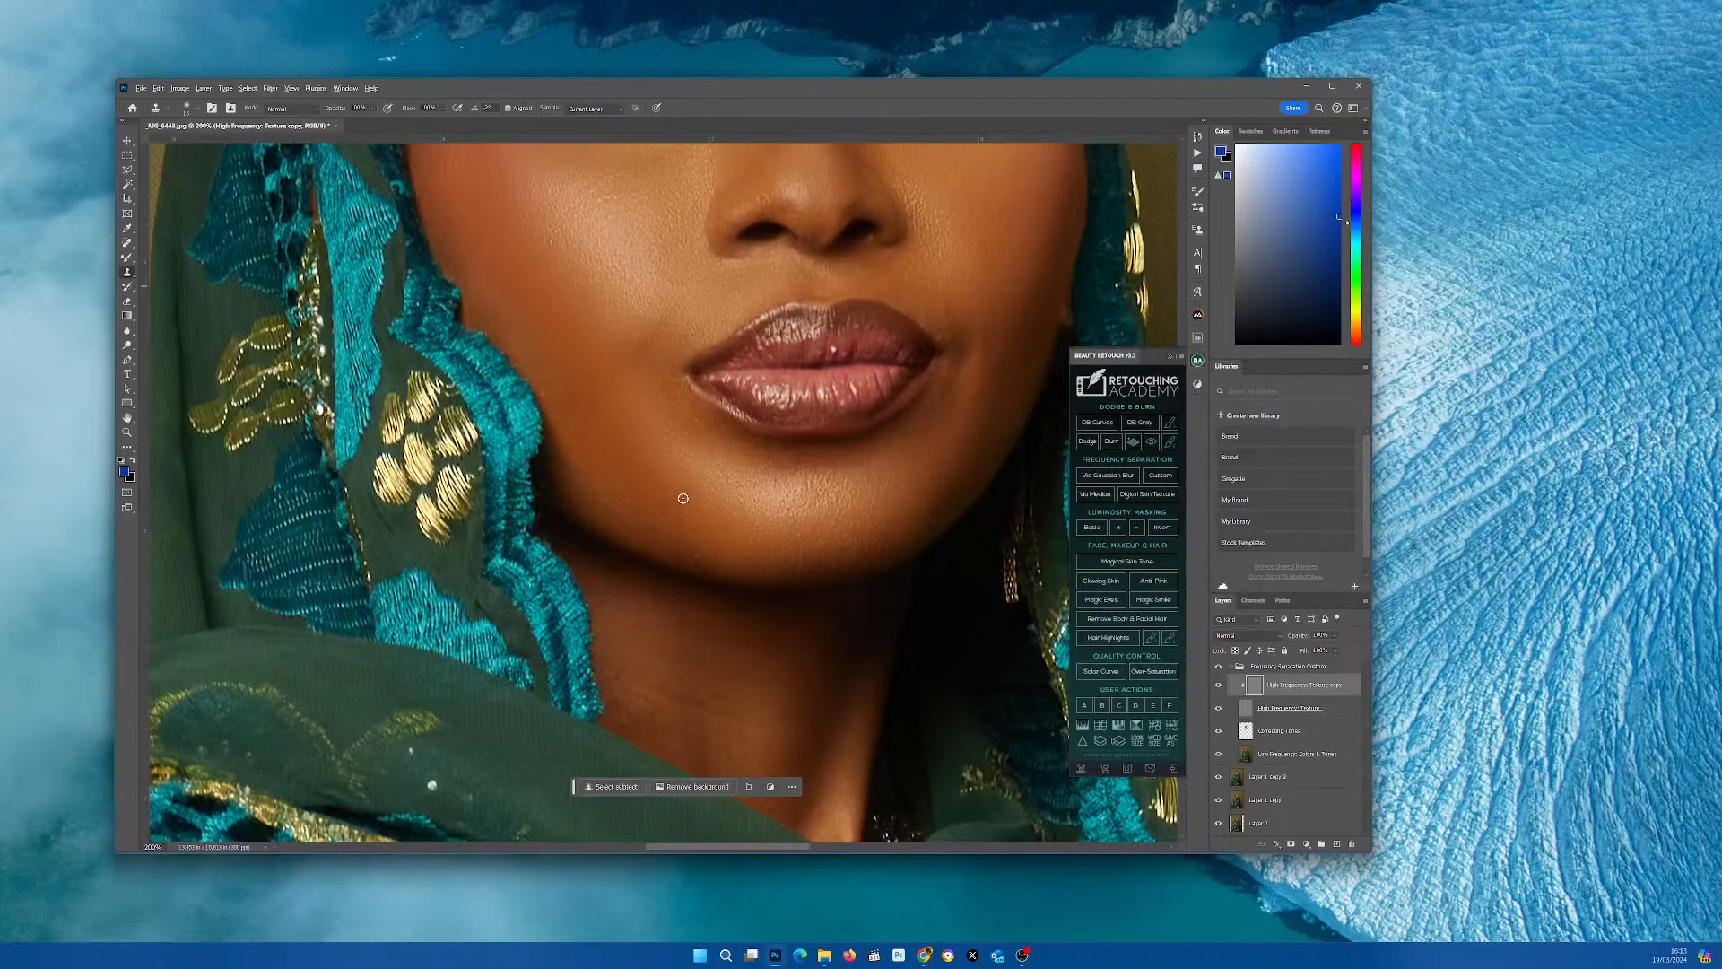
{"action": "left_click", "coordinate": [618, 496], "text": "alt"}
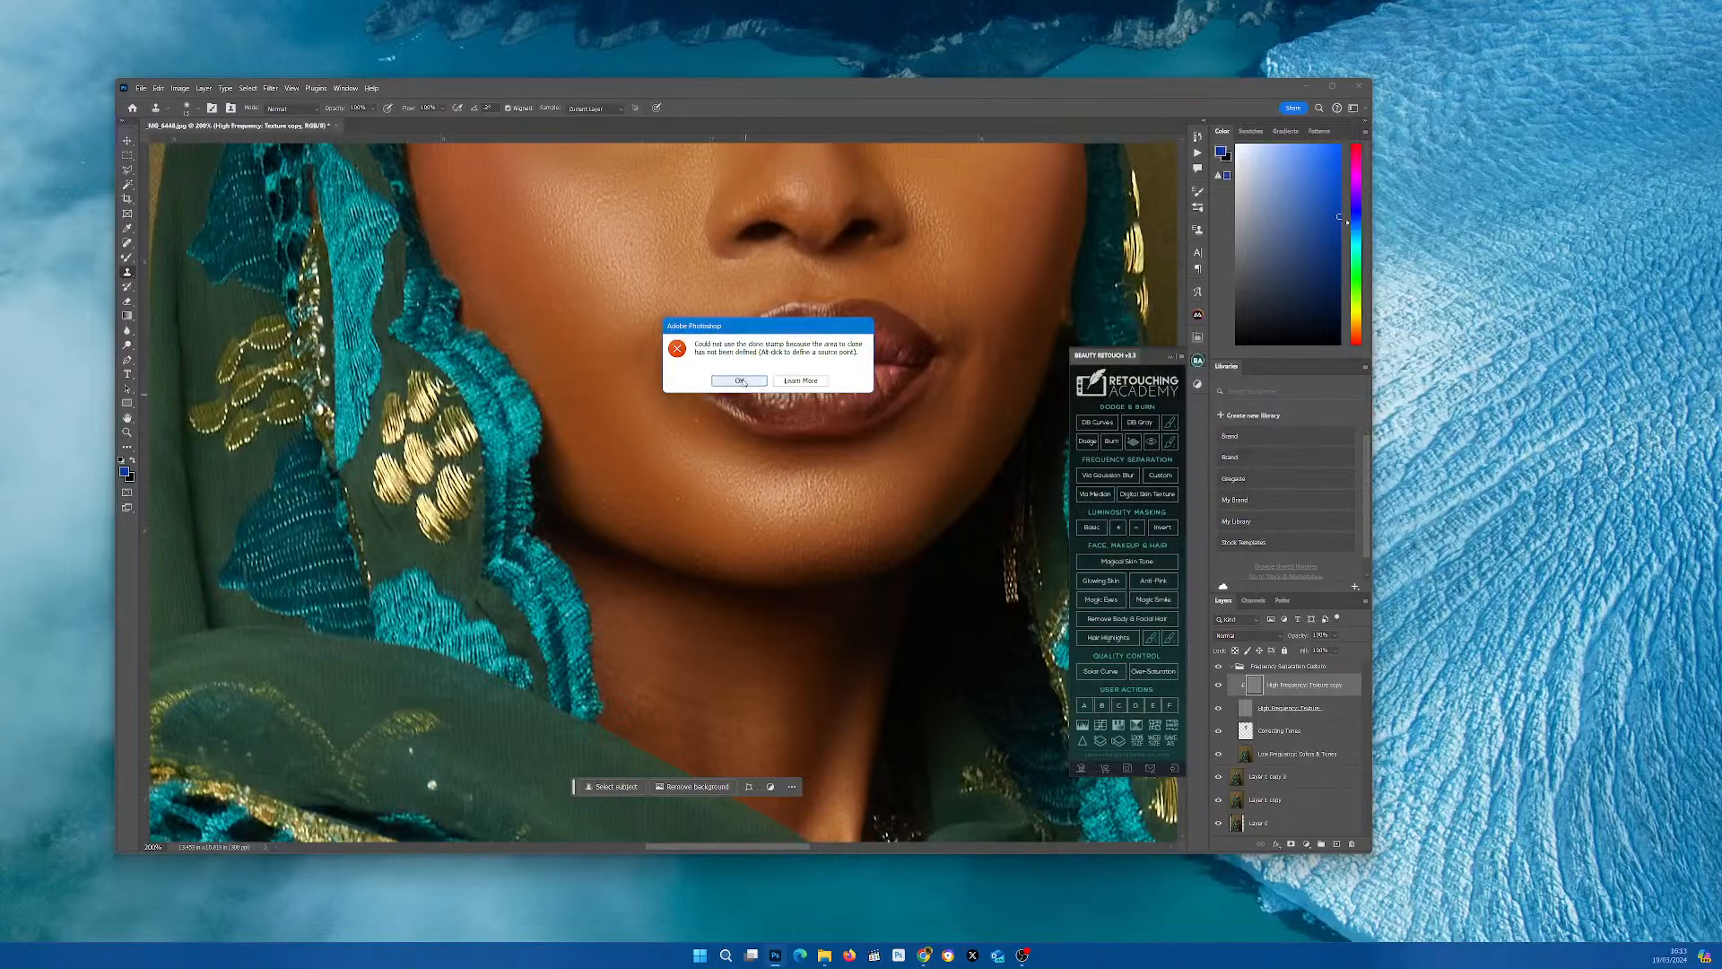
{"action": "left_click", "coordinate": [739, 381]}
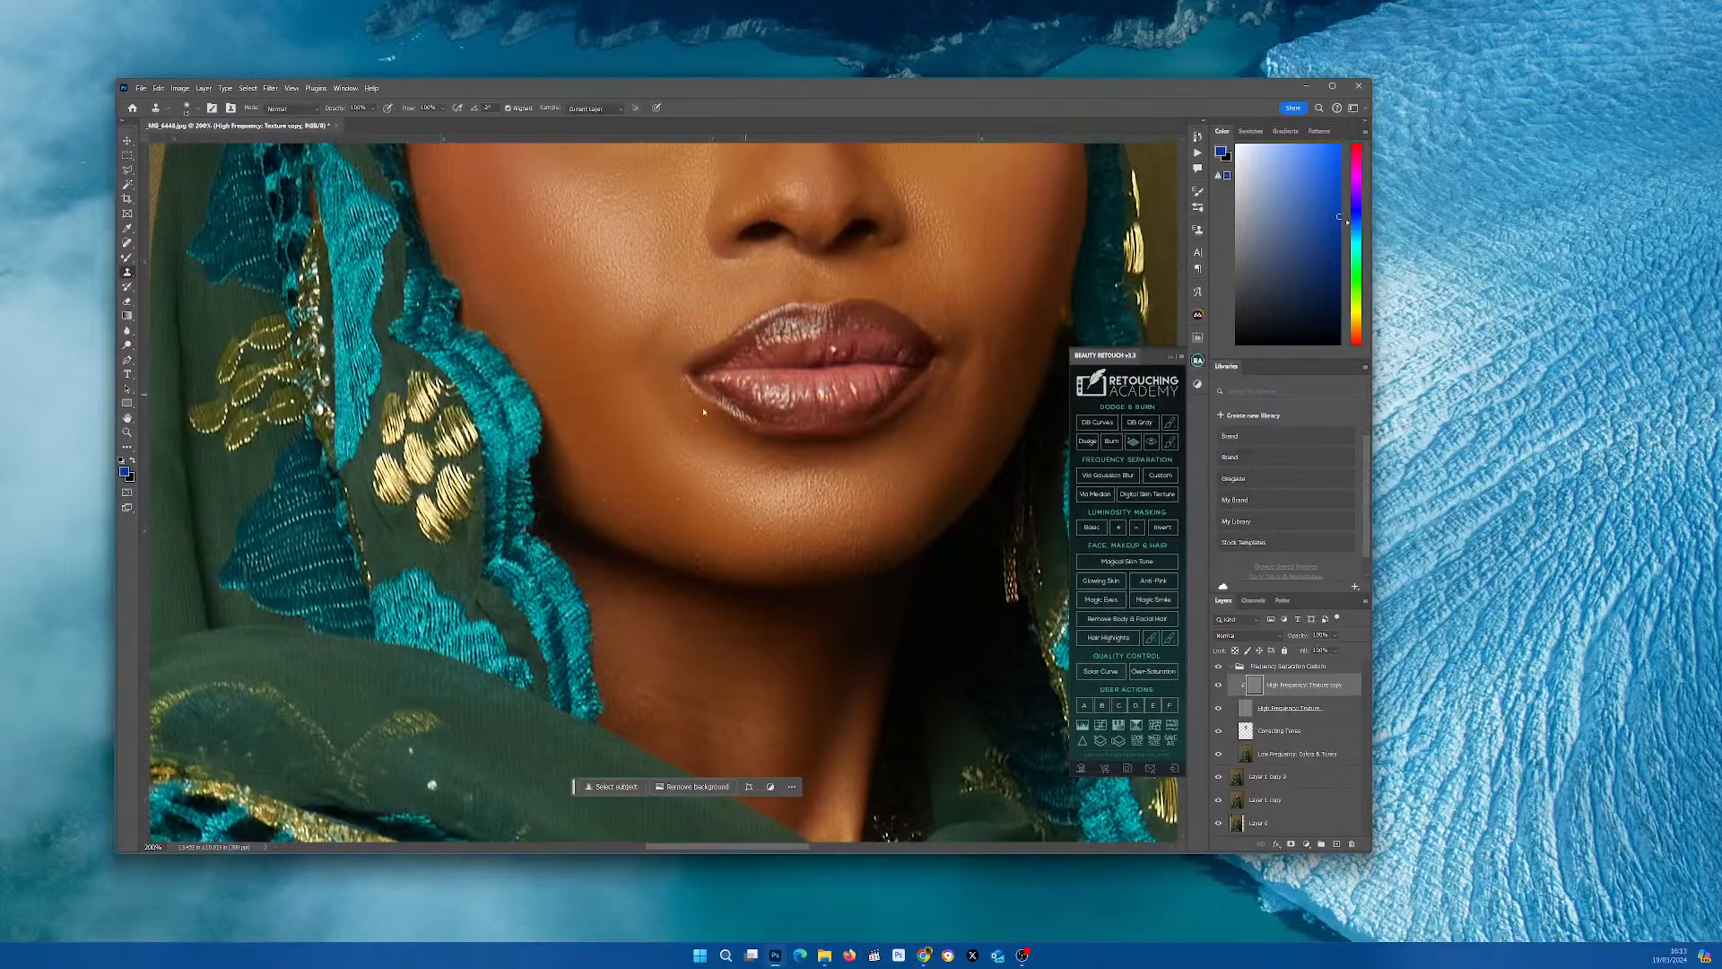
{"action": "left_click", "coordinate": [614, 489]}
{"action": "left_click", "coordinate": [580, 476]}
{"action": "left_click", "coordinate": [611, 486]}
{"action": "left_click", "coordinate": [543, 393]}
- Sample nearby skin texture and clone it over the uneven spots along the bottom of the chin
{"action": "left_click", "coordinate": [801, 542]}
{"action": "left_click", "coordinate": [827, 547], "text": "alt"}
{"action": "left_click", "coordinate": [806, 556]}
{"action": "left_click", "coordinate": [878, 543], "text": "alt"}
{"action": "left_click", "coordinate": [841, 538]}
{"action": "key", "text": "ctrl+minus"}
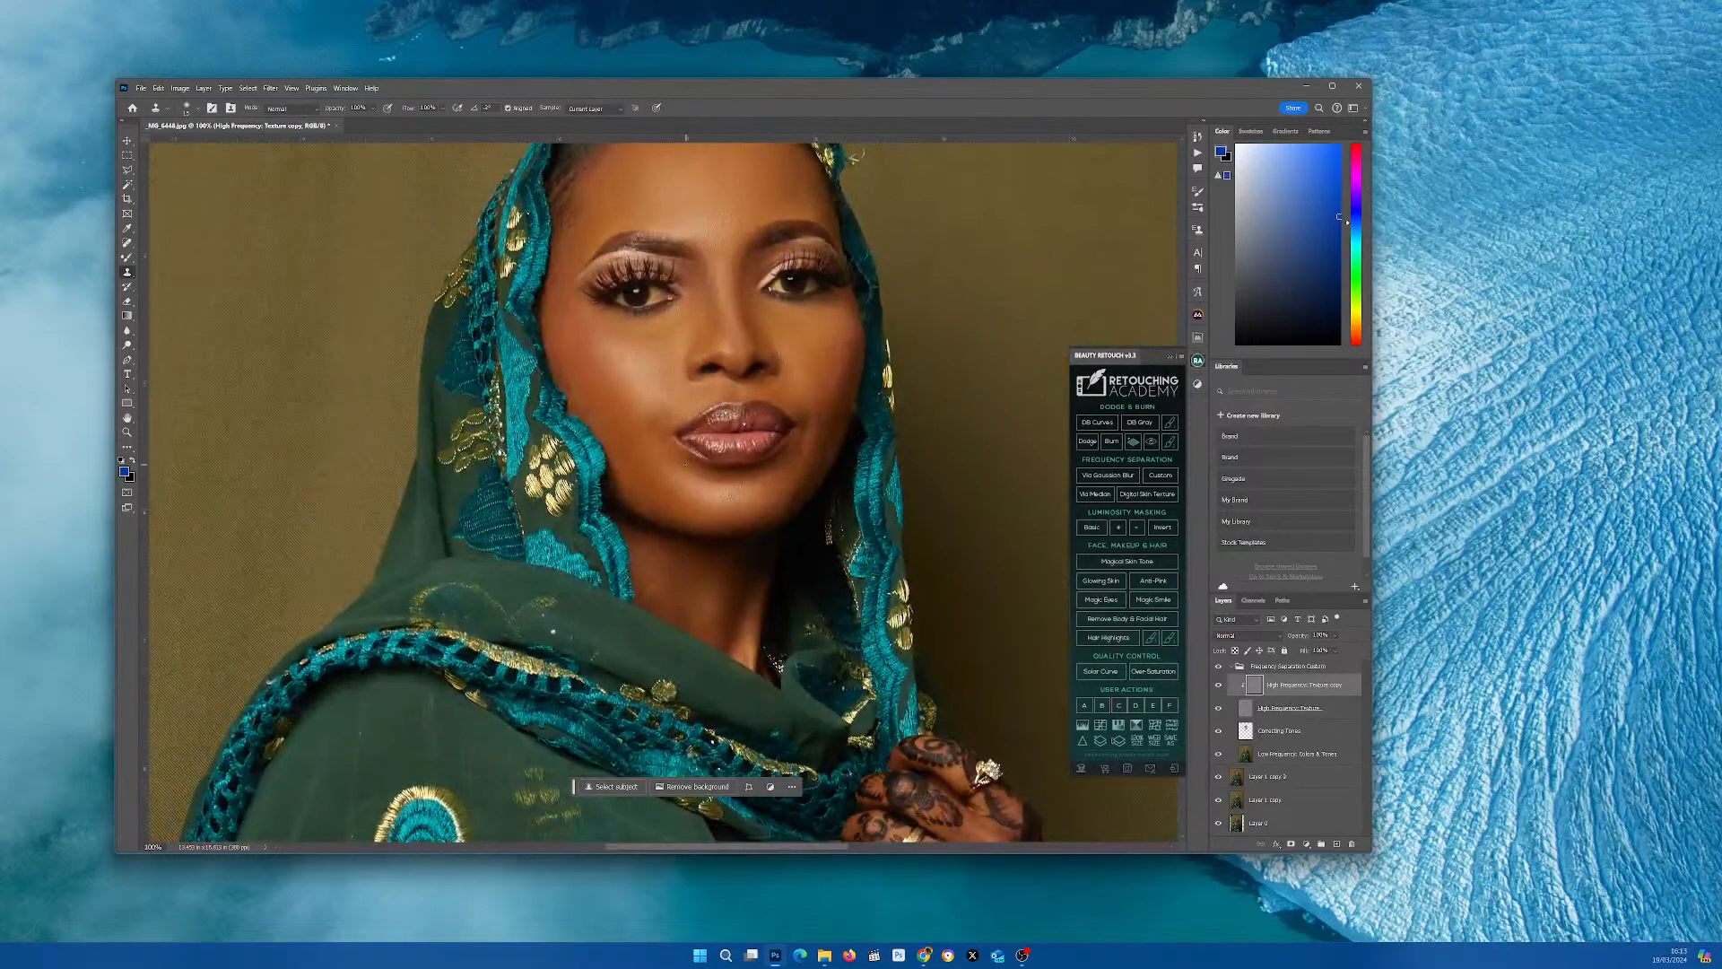
{"action": "key", "text": "ctrl+minus"}
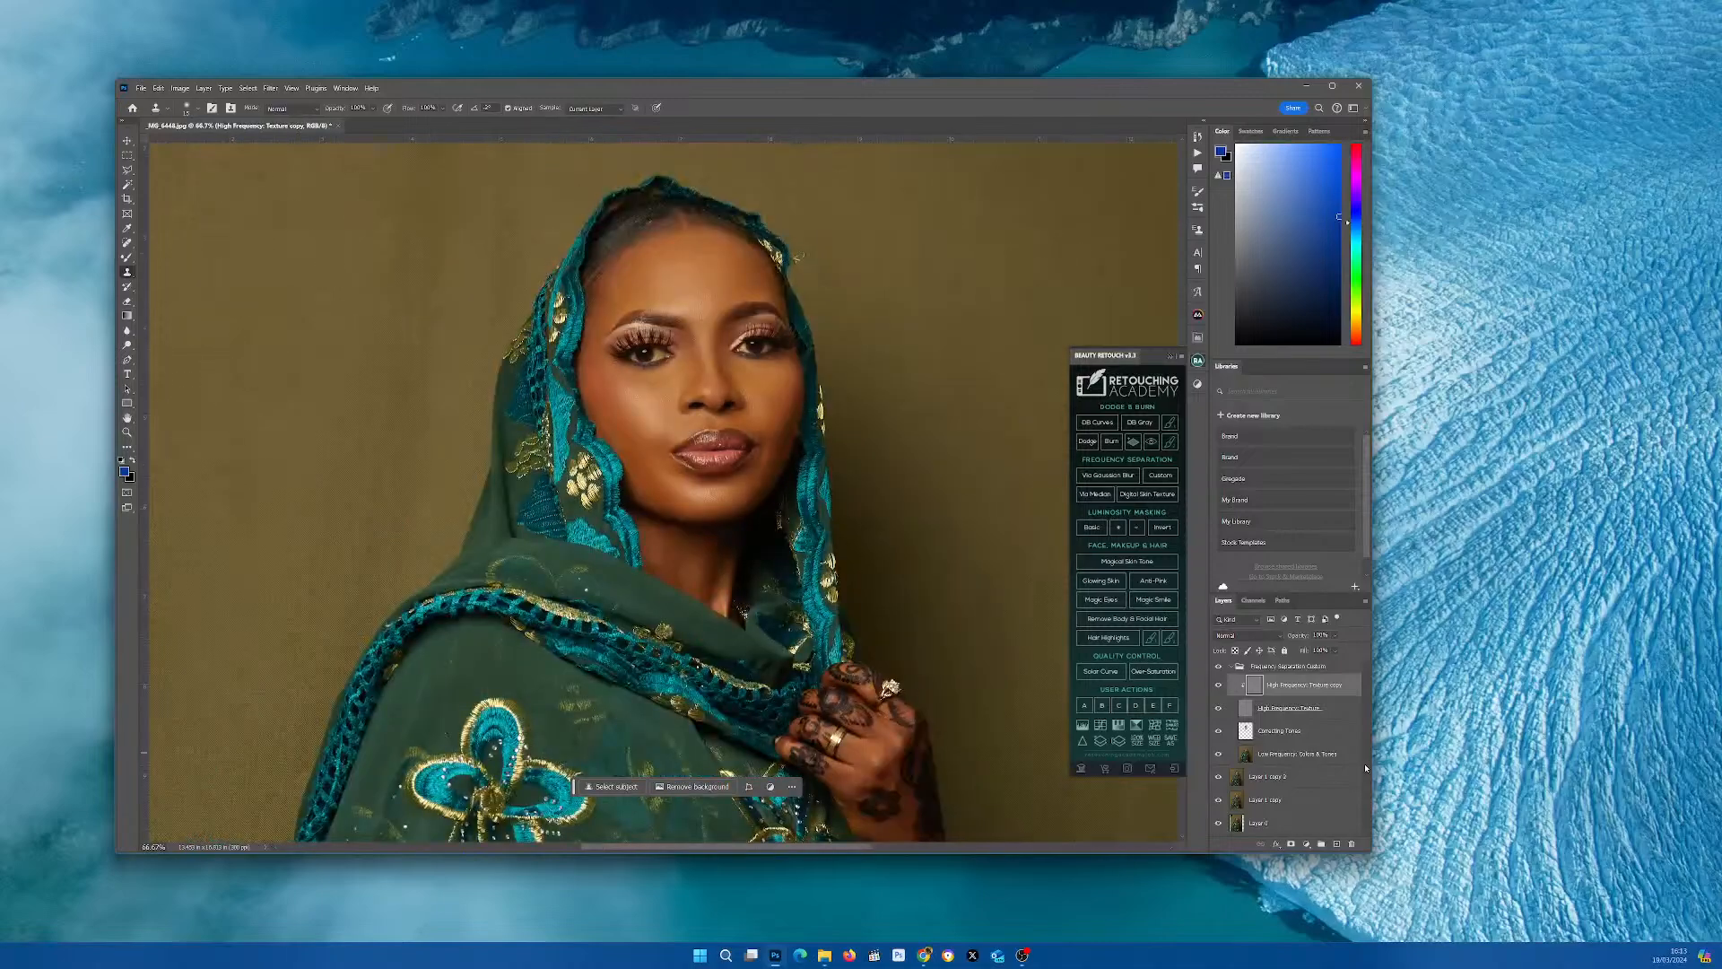
- Hide the high-frequency texture layers and patch the bright spot between the lips on the Low Frequency: Colors & Tones layer
{"action": "left_click", "coordinate": [1265, 728]}
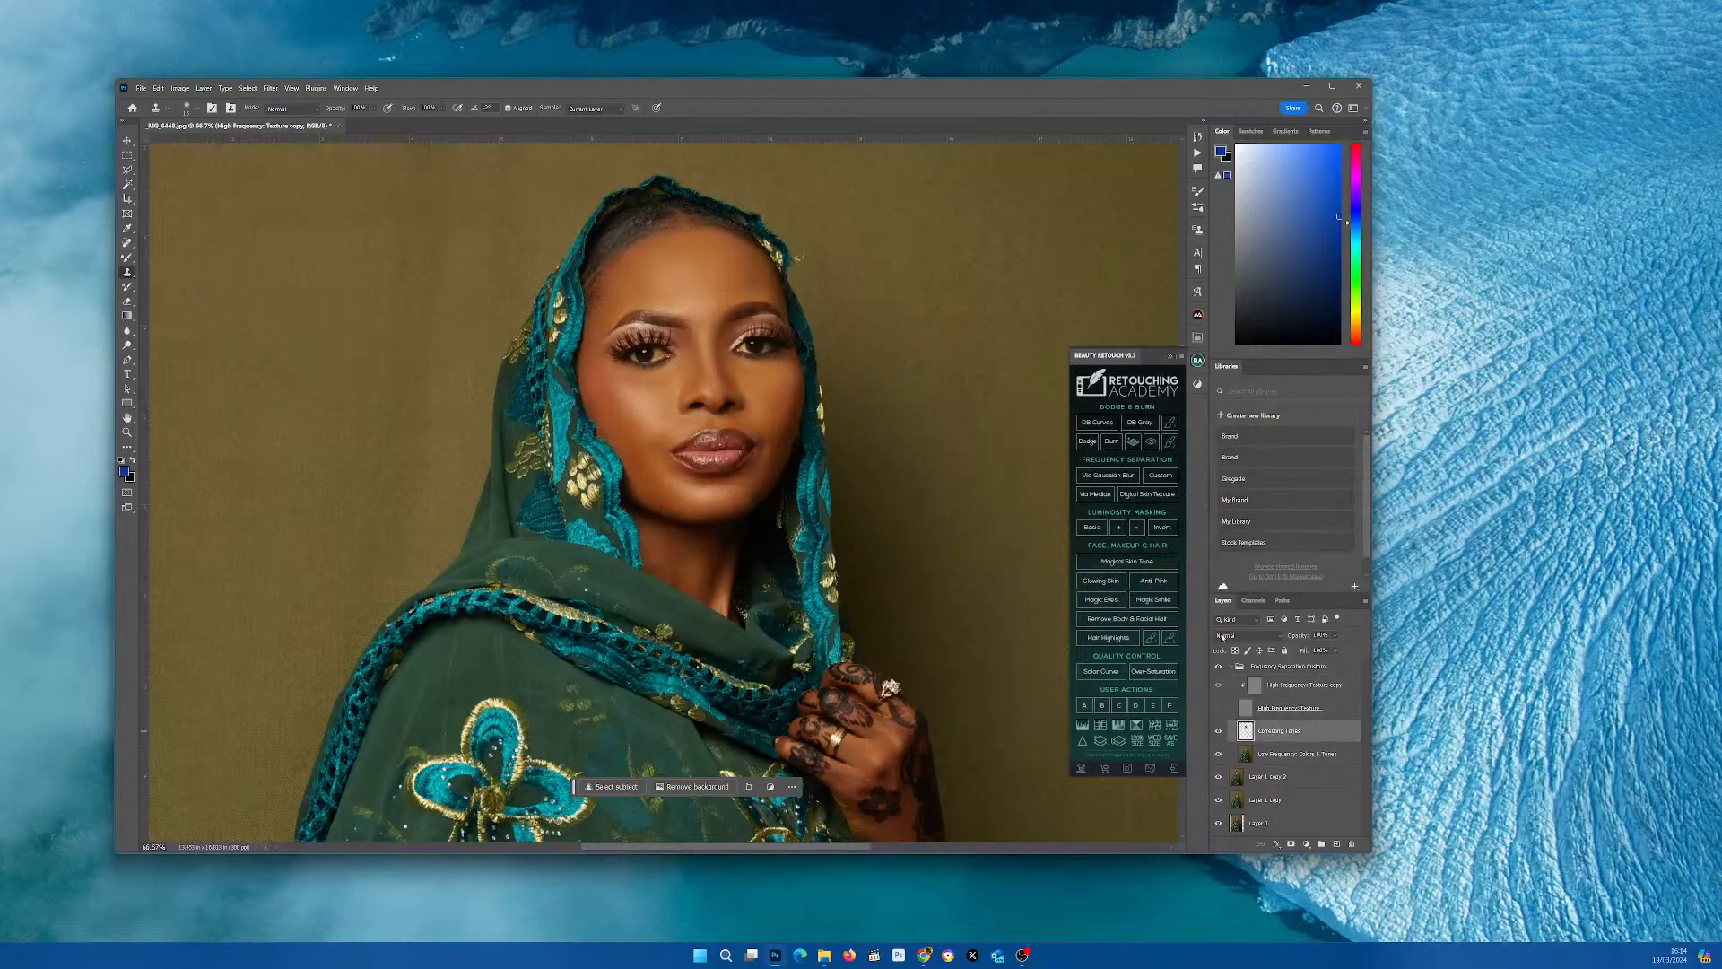
{"action": "key", "text": "ctrl+plus"}
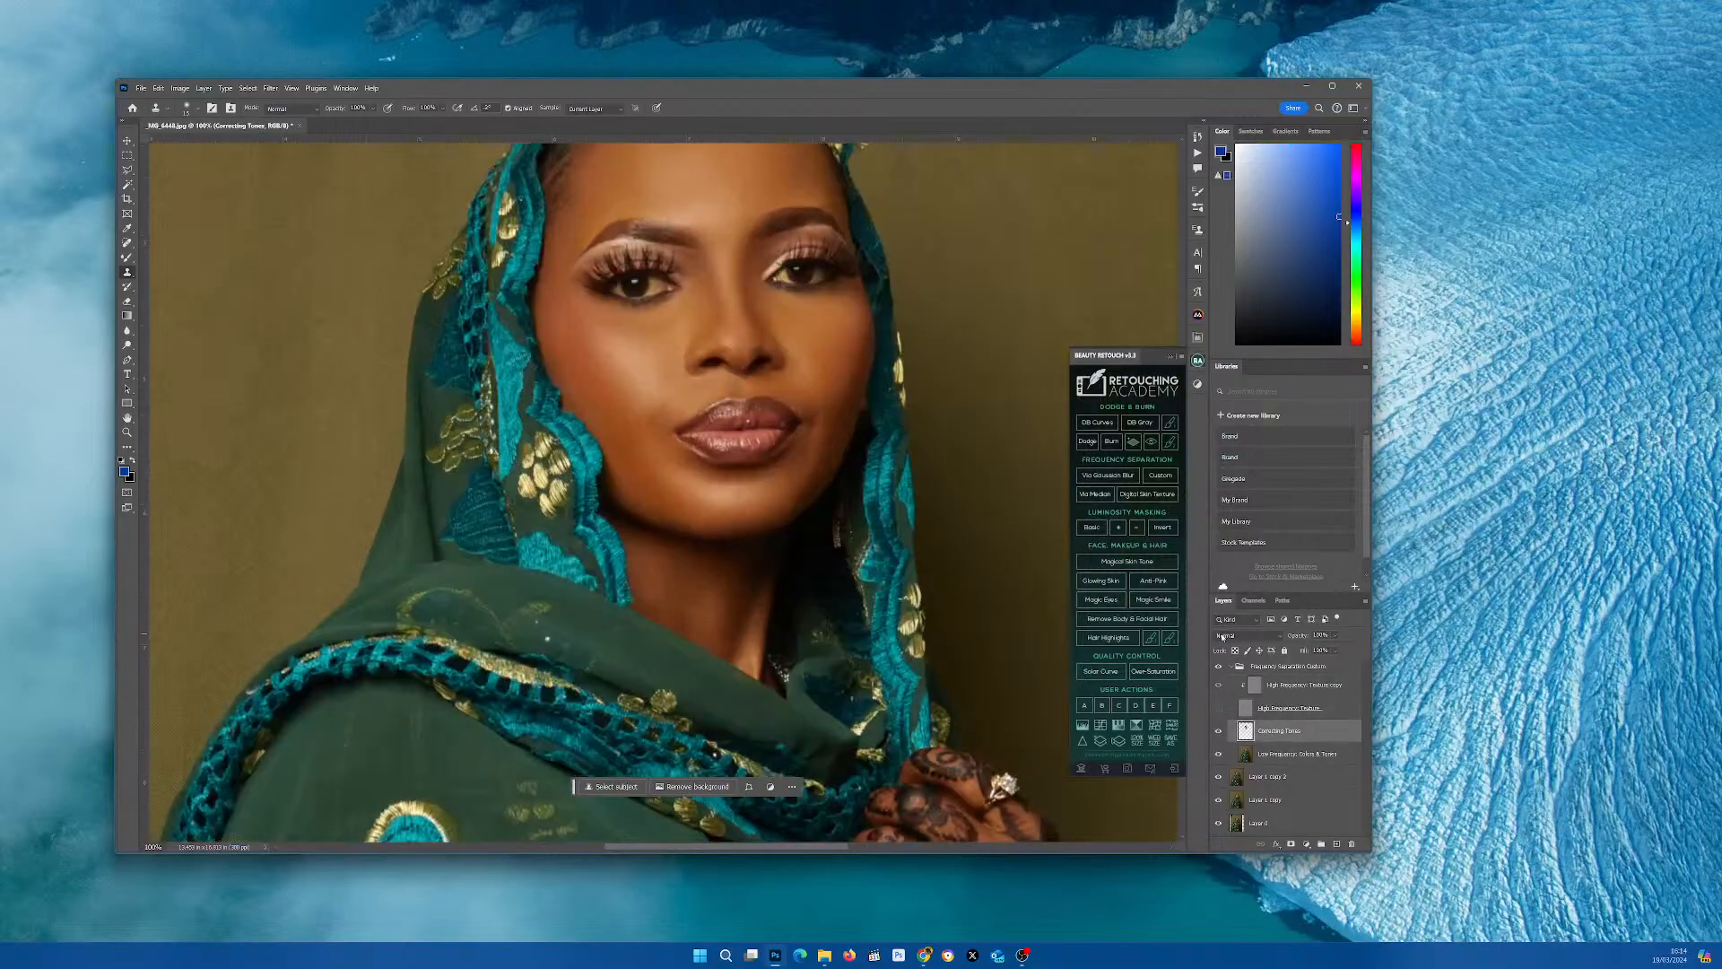
{"action": "left_click", "coordinate": [1269, 760]}
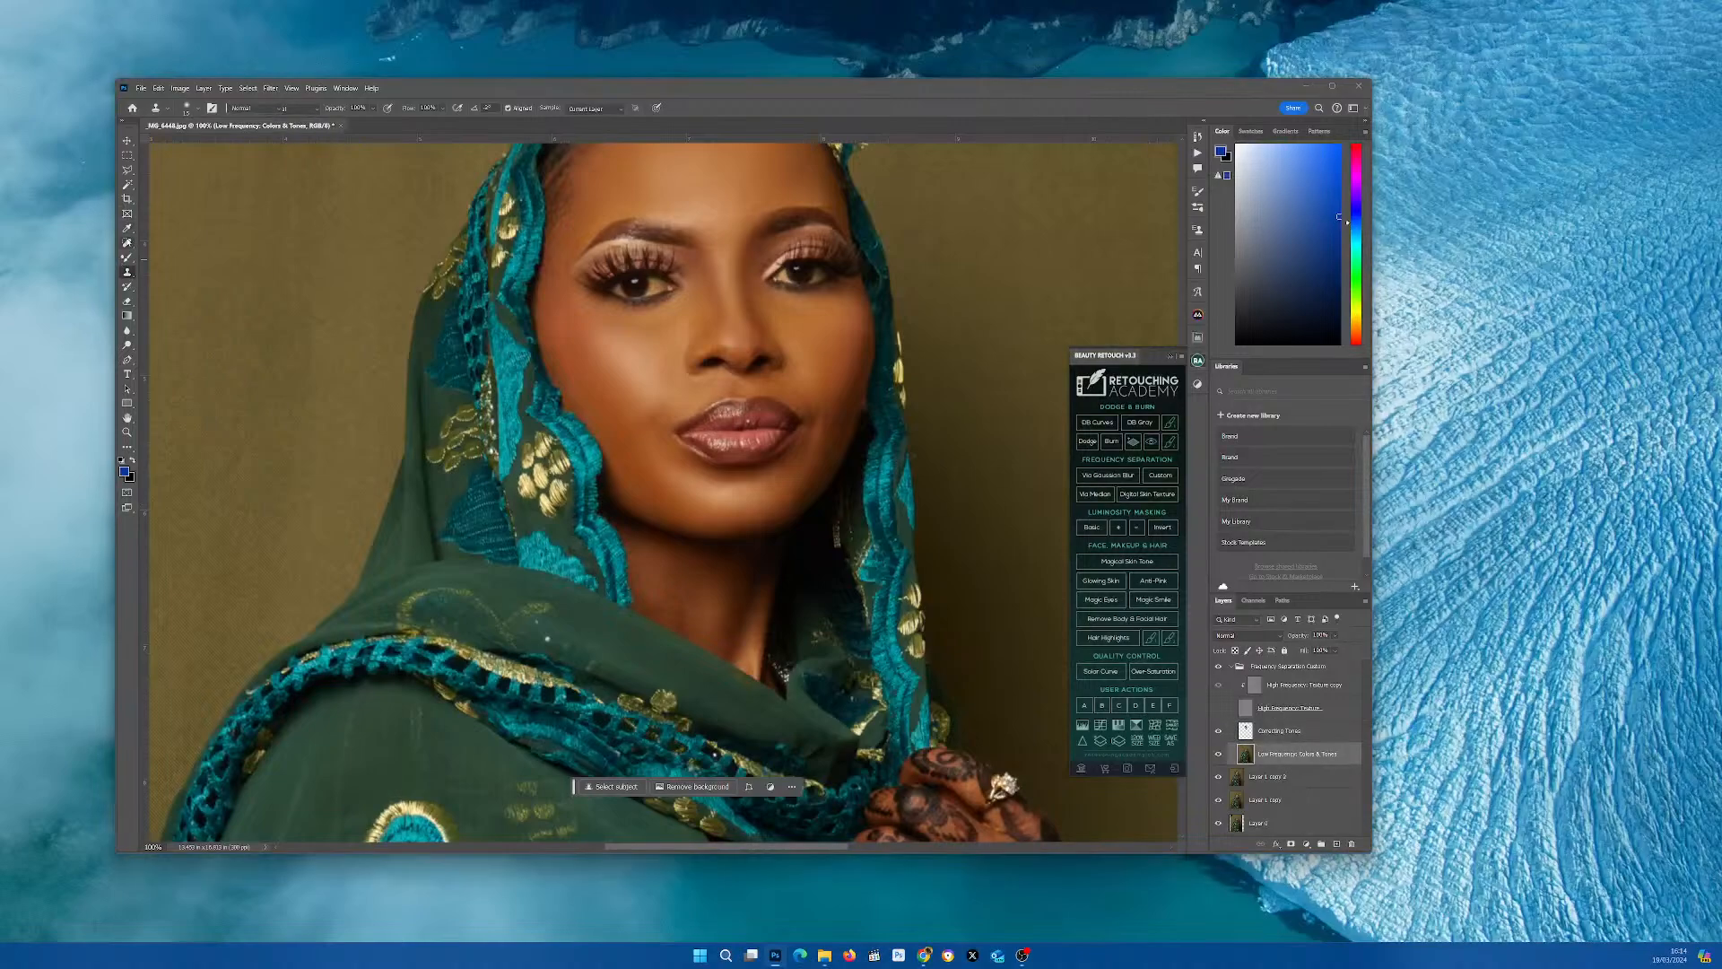
{"action": "left_click", "coordinate": [127, 243]}
{"action": "left_click", "coordinate": [170, 275]}
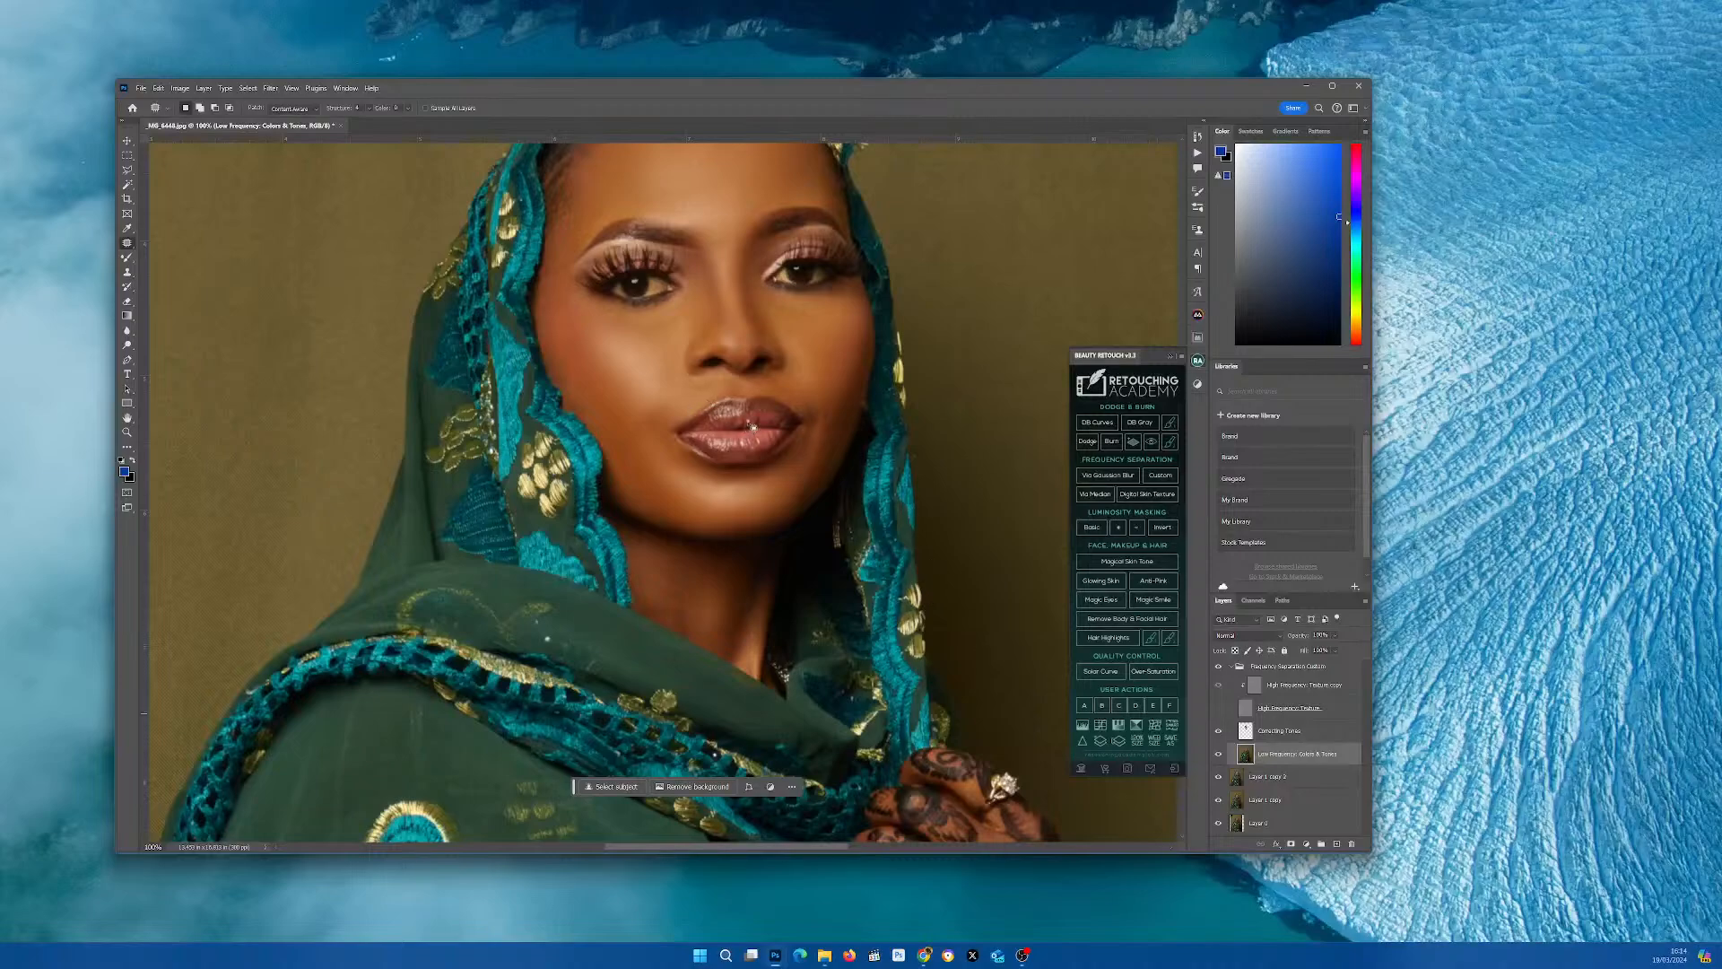
{"action": "left_click_drag", "start_coordinate": [752, 420], "coordinate": [751, 432]}
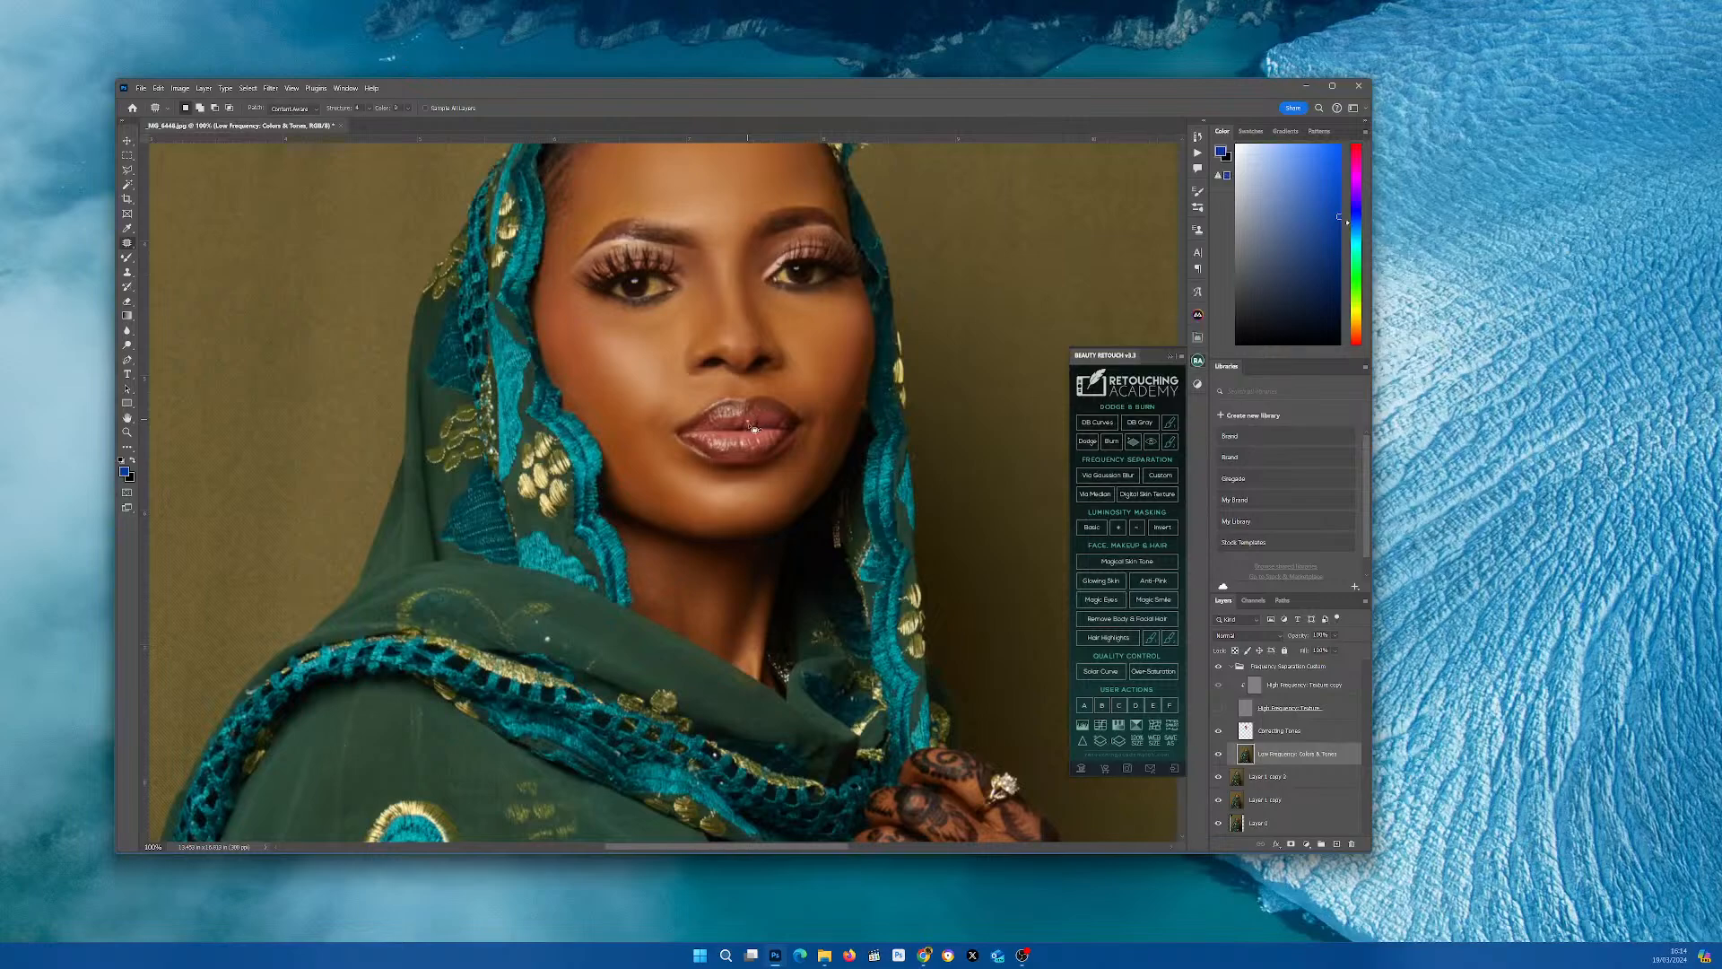
{"action": "left_click_drag", "start_coordinate": [752, 427], "coordinate": [756, 431]}
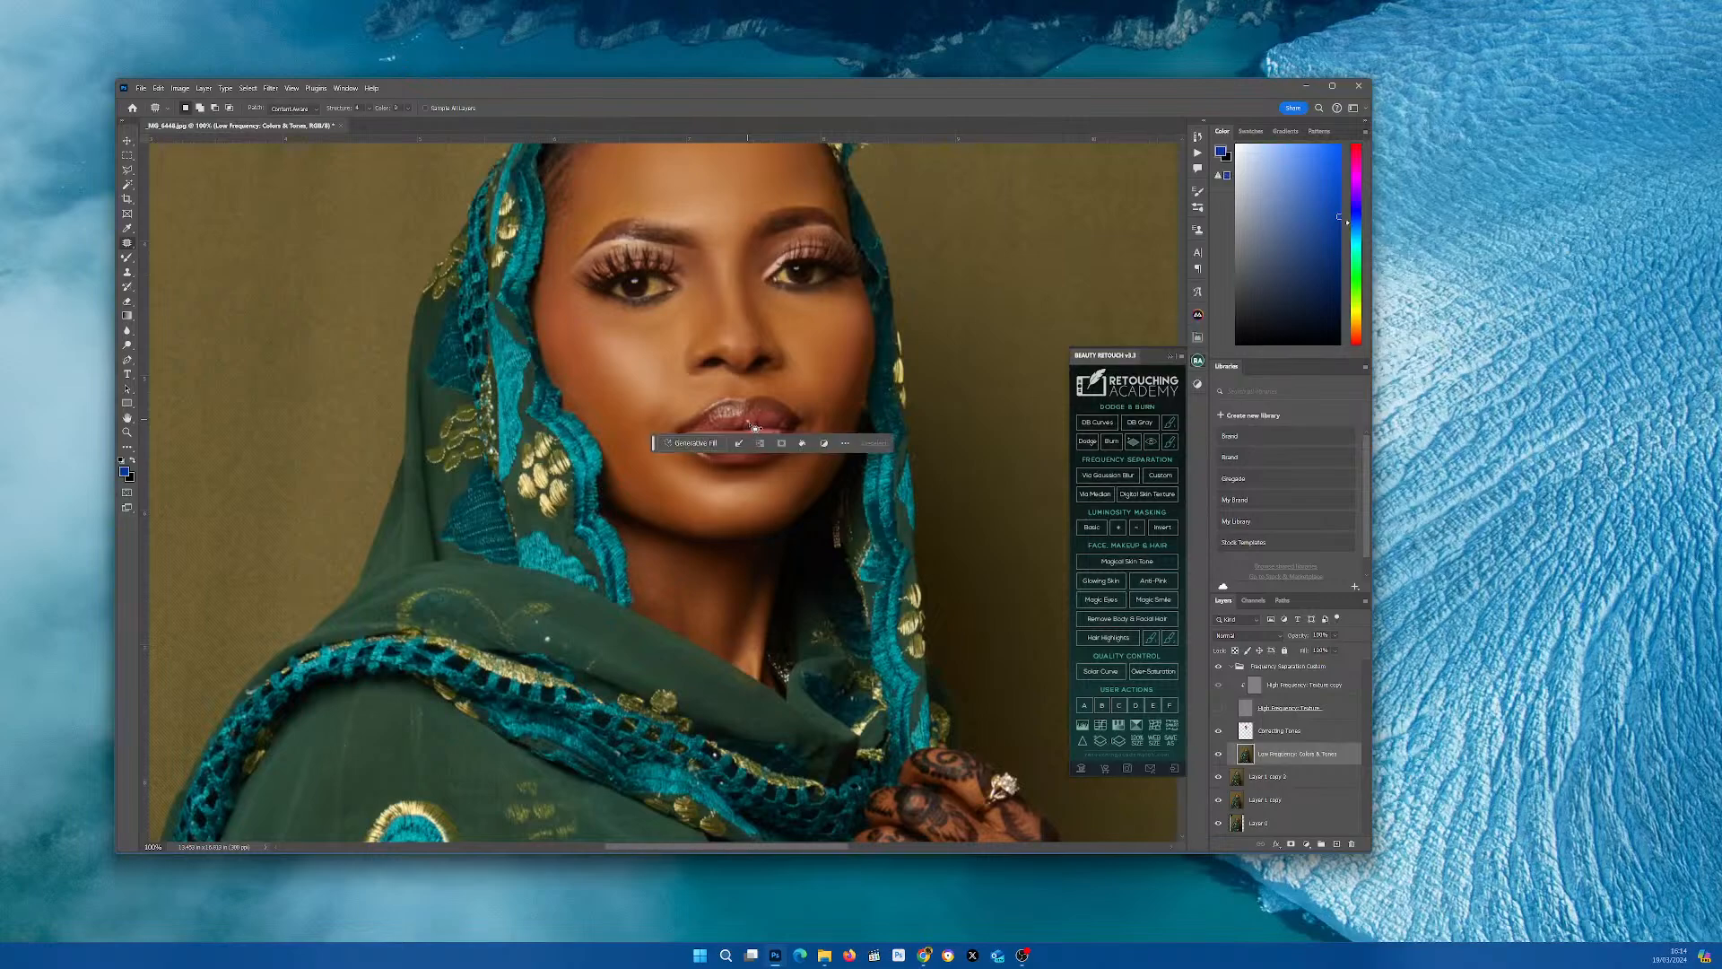
{"action": "left_click_drag", "start_coordinate": [748, 420], "coordinate": [755, 421]}
{"action": "left_click_drag", "start_coordinate": [748, 421], "coordinate": [752, 421]}
{"action": "key", "text": "ctrl+d"}
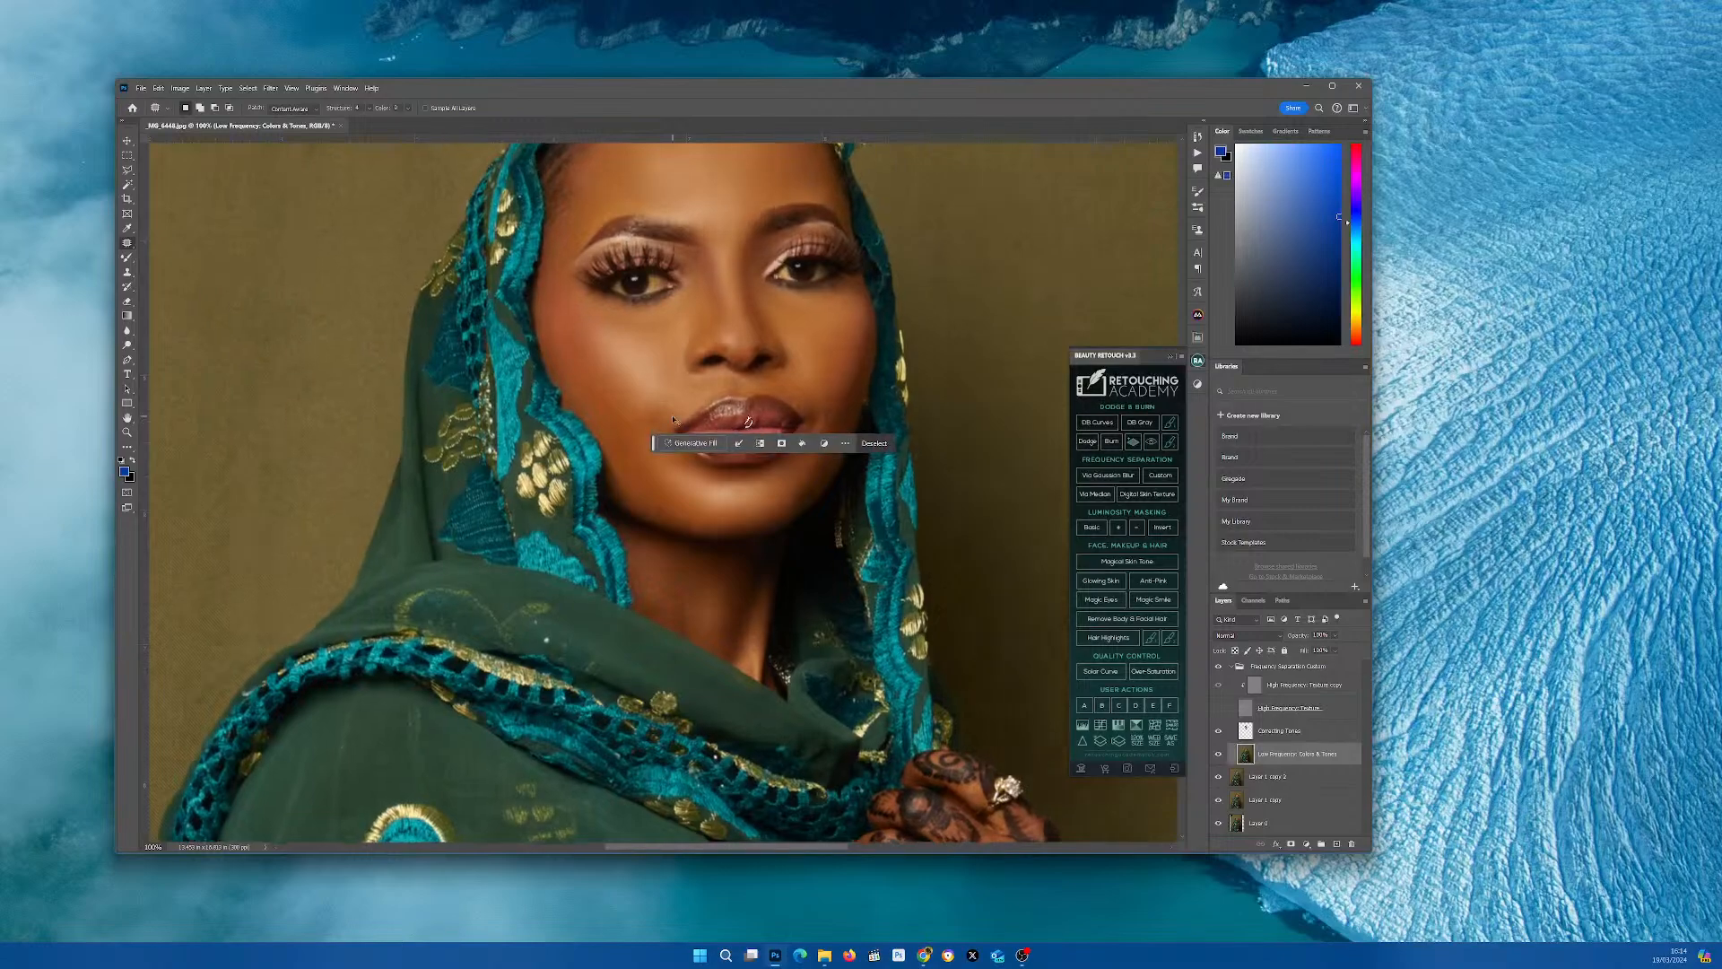
- Patch the remaining highlight at the centre of the upper lip and clear the selection
{"action": "key", "text": "ctrl+plus"}
{"action": "key", "text": "ctrl+minus"}
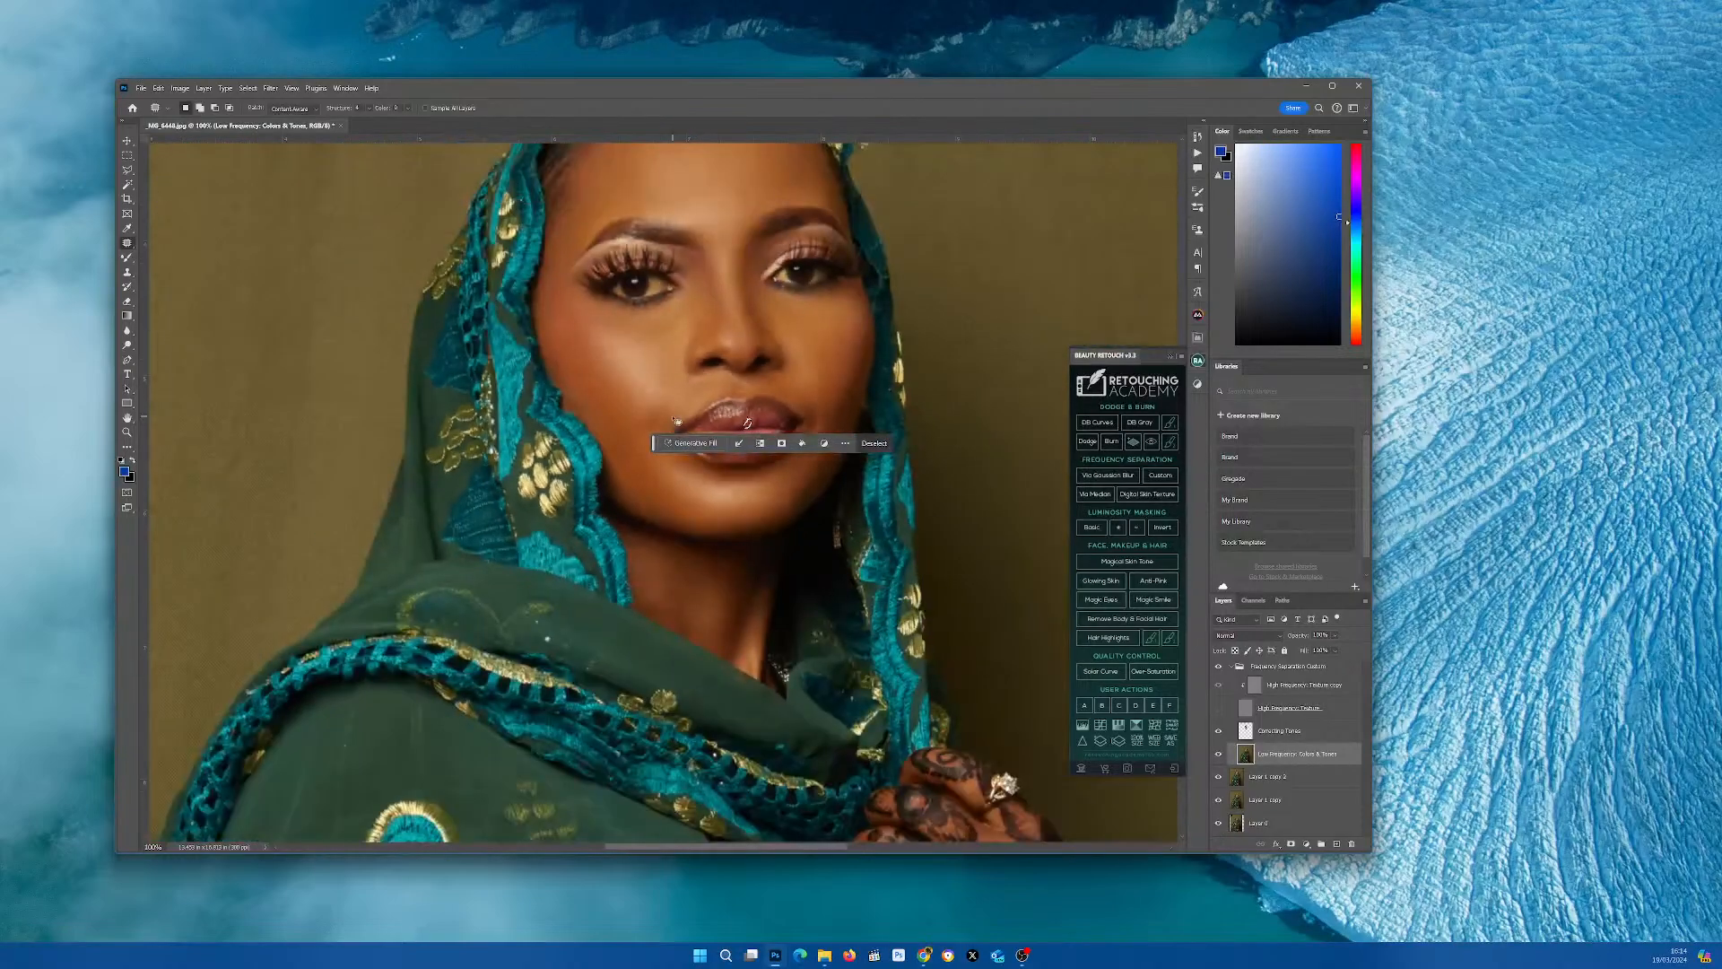
{"action": "key", "text": "ctrl+plus"}
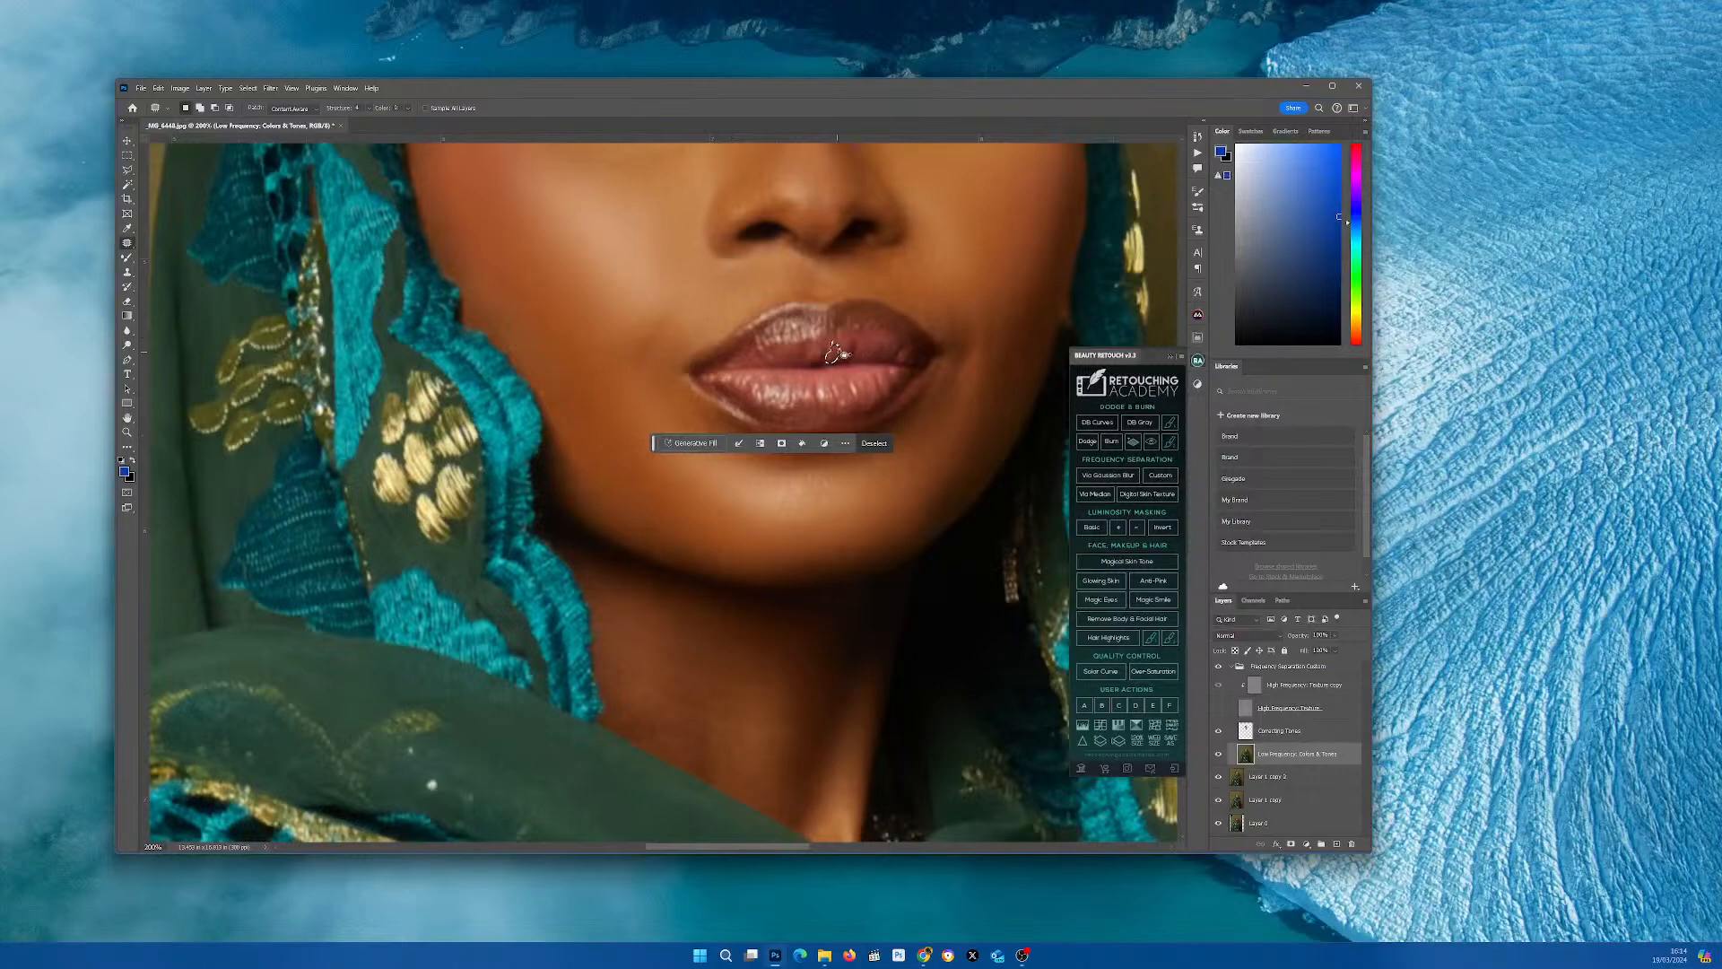
{"action": "left_click_drag", "start_coordinate": [846, 344], "coordinate": [843, 363]}
{"action": "key", "text": "ctrl+minus"}
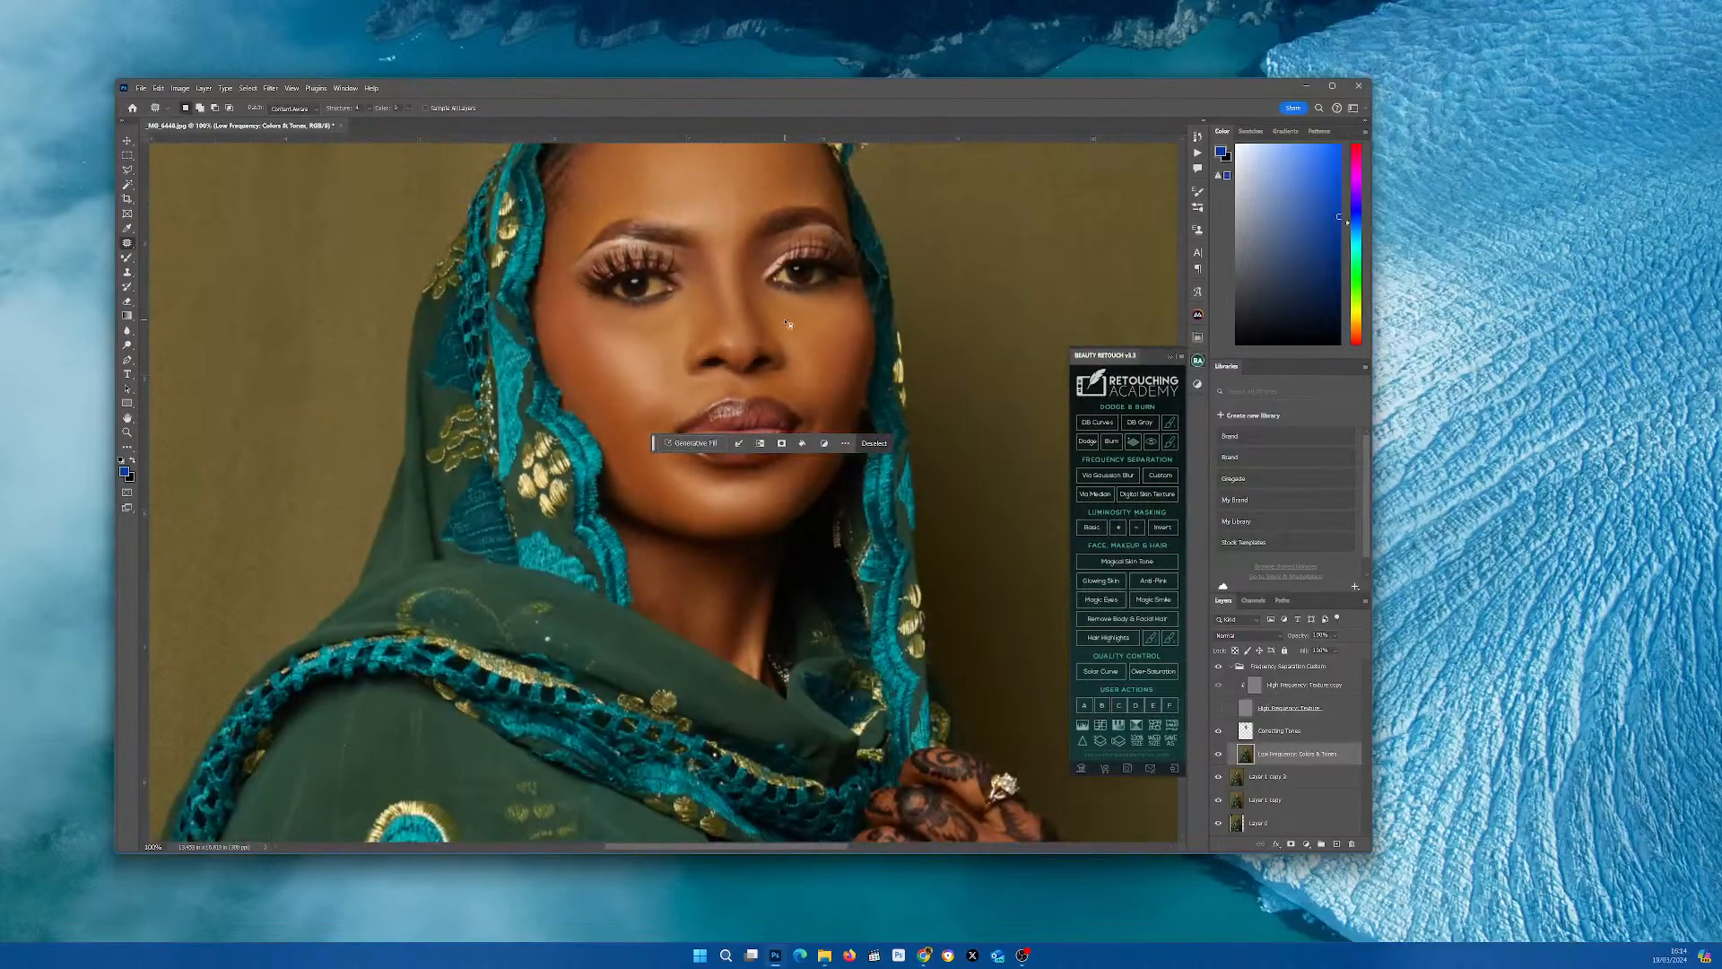
{"action": "key", "text": "ctrl+d"}
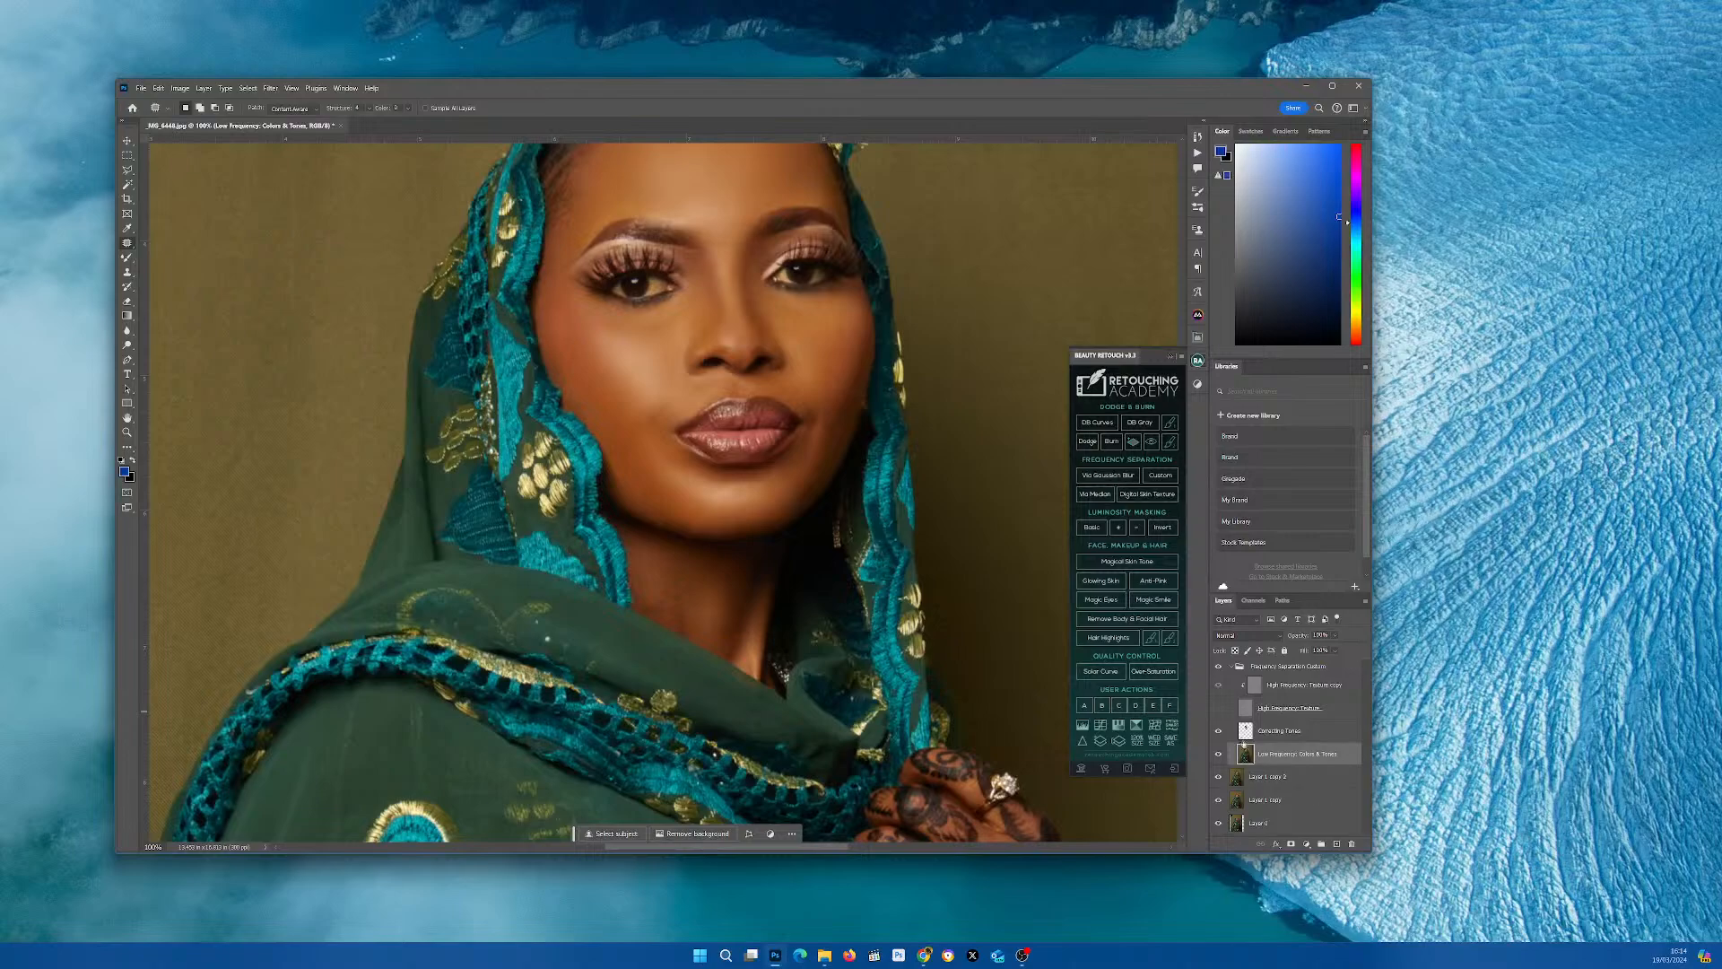
- Blend the lip tones on the Correcting Tones layer with a much smaller Mixer Brush
{"action": "left_click", "coordinate": [1240, 731]}
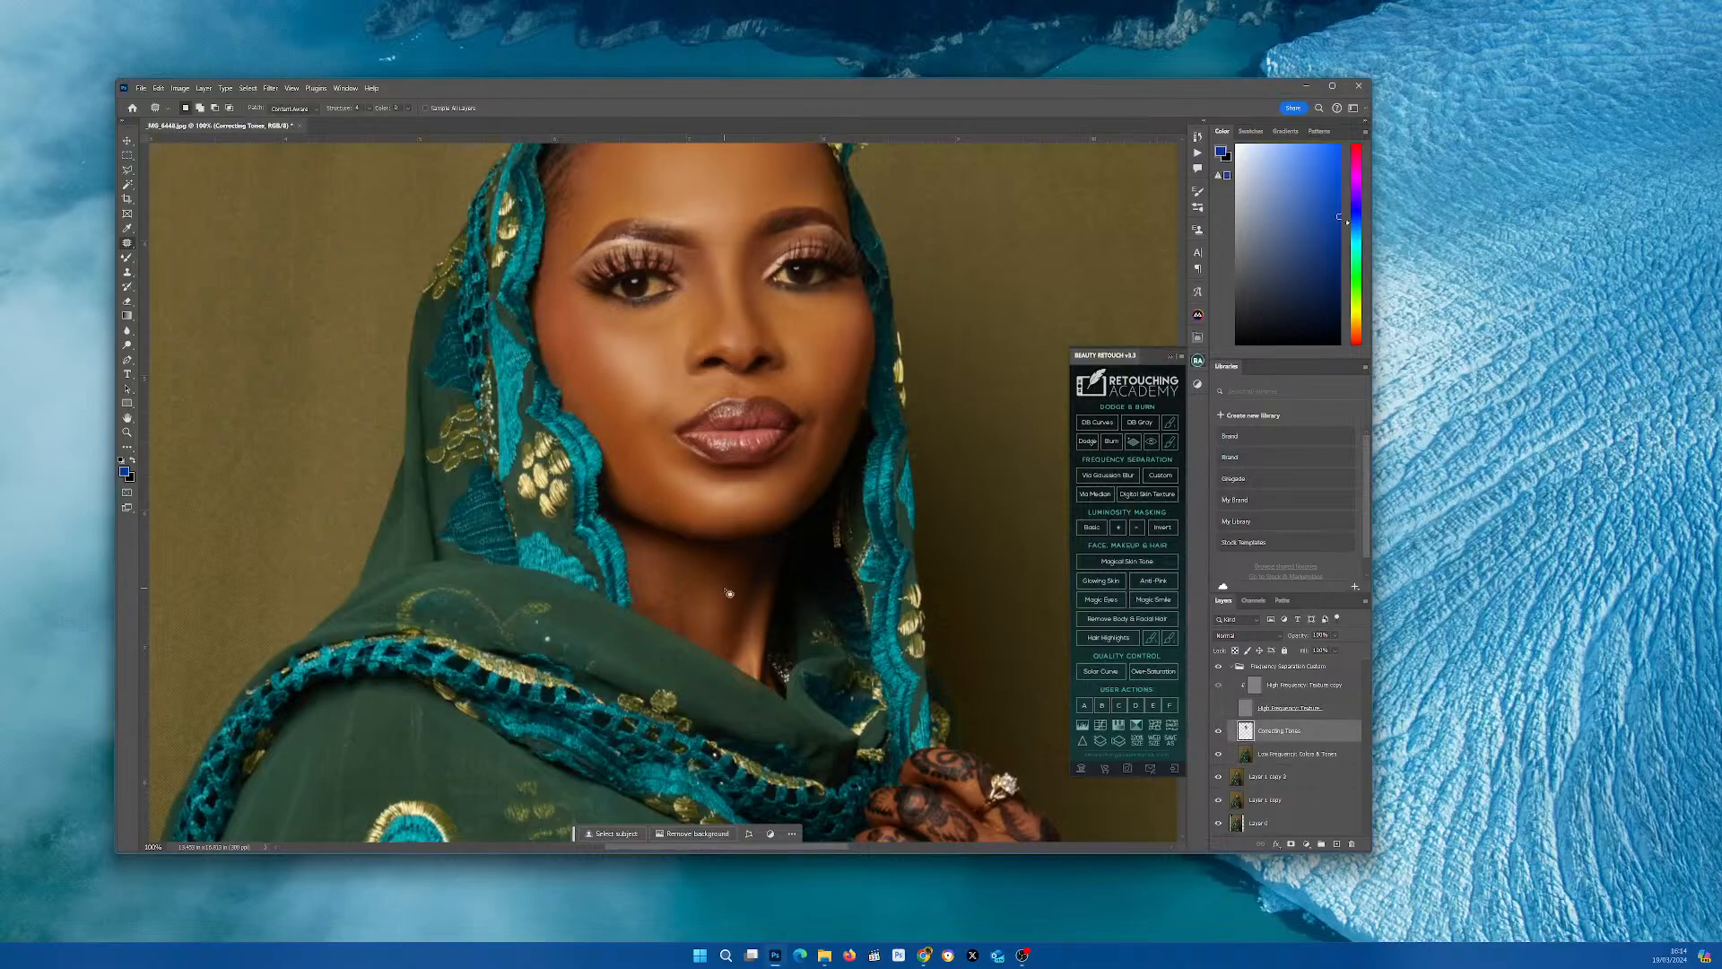
{"action": "key", "text": "b"}
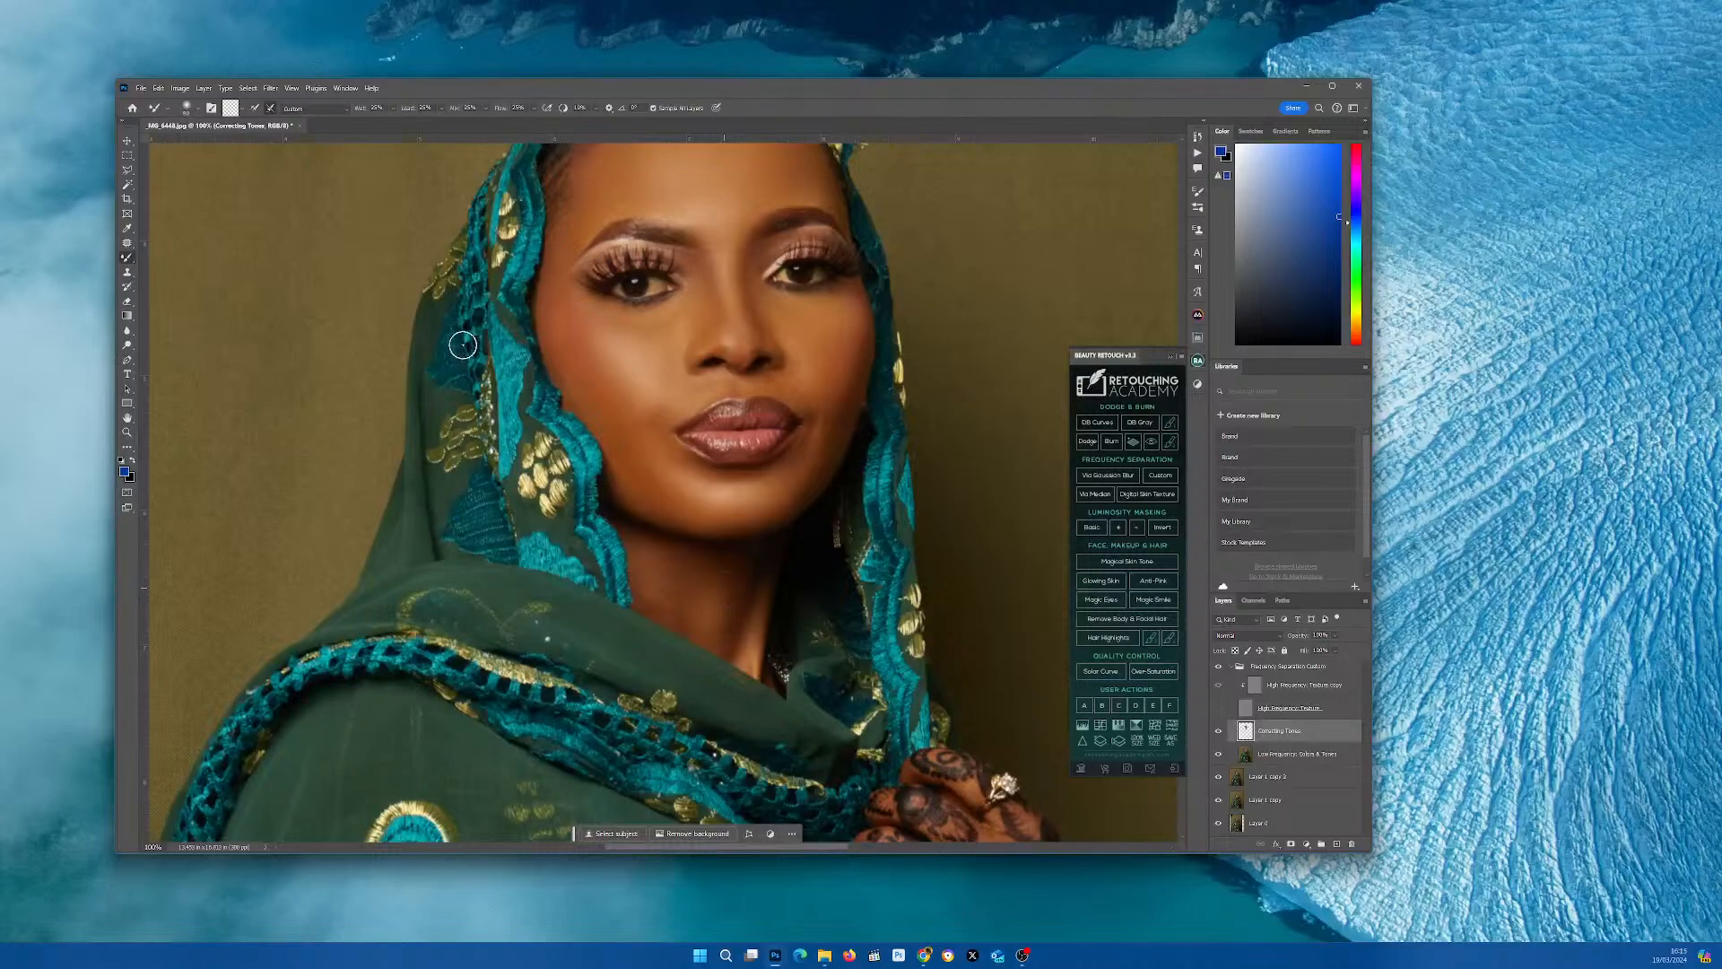
{"action": "key", "text": "bracketleft"}
{"action": "key", "text": "bracketleft"}
{"action": "key", "text": "bracketleft"}
{"action": "key", "text": "bracketleft"}
{"action": "key", "text": "bracketleft"}
{"action": "key", "text": "bracketleft"}
{"action": "key", "text": "bracketleft"}
{"action": "left_click_drag", "start_coordinate": [725, 451], "coordinate": [786, 421]}
- Make the high-frequency texture visible again and collapse the Frequency Separation Custom group
{"action": "left_click", "coordinate": [1218, 708]}
{"action": "left_click", "coordinate": [1326, 708]}
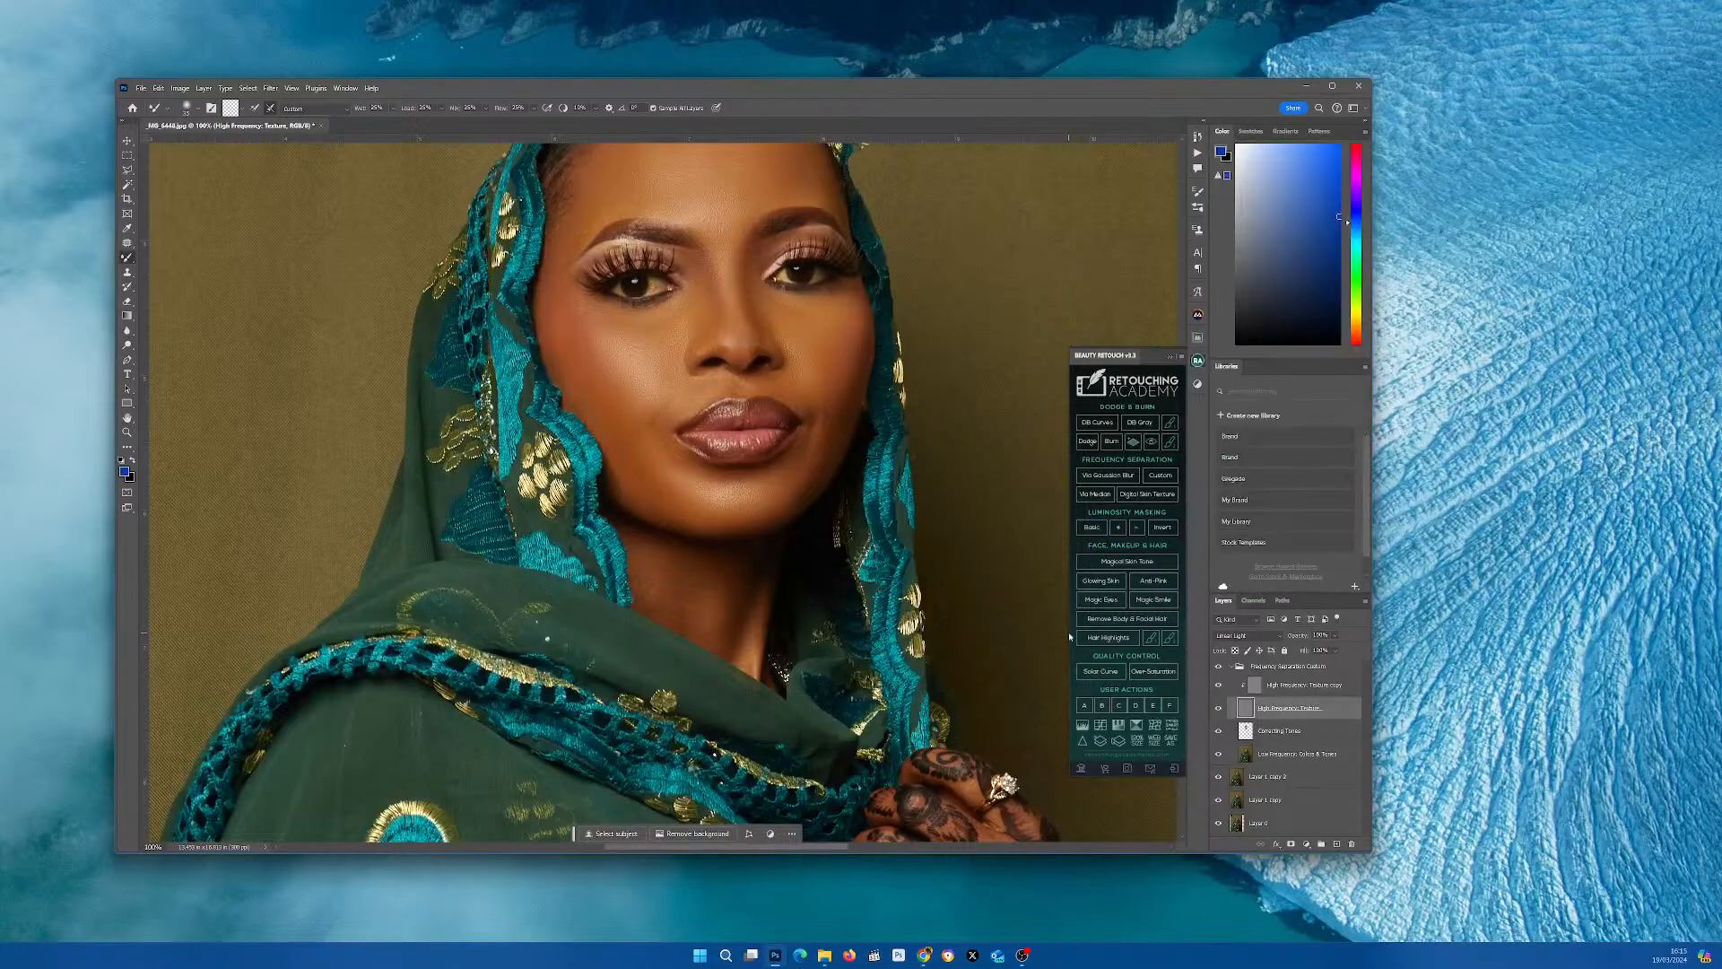
{"action": "key", "text": "ctrl+minus"}
{"action": "key", "text": "ctrl+minus"}
{"action": "key", "text": "ctrl+minus"}
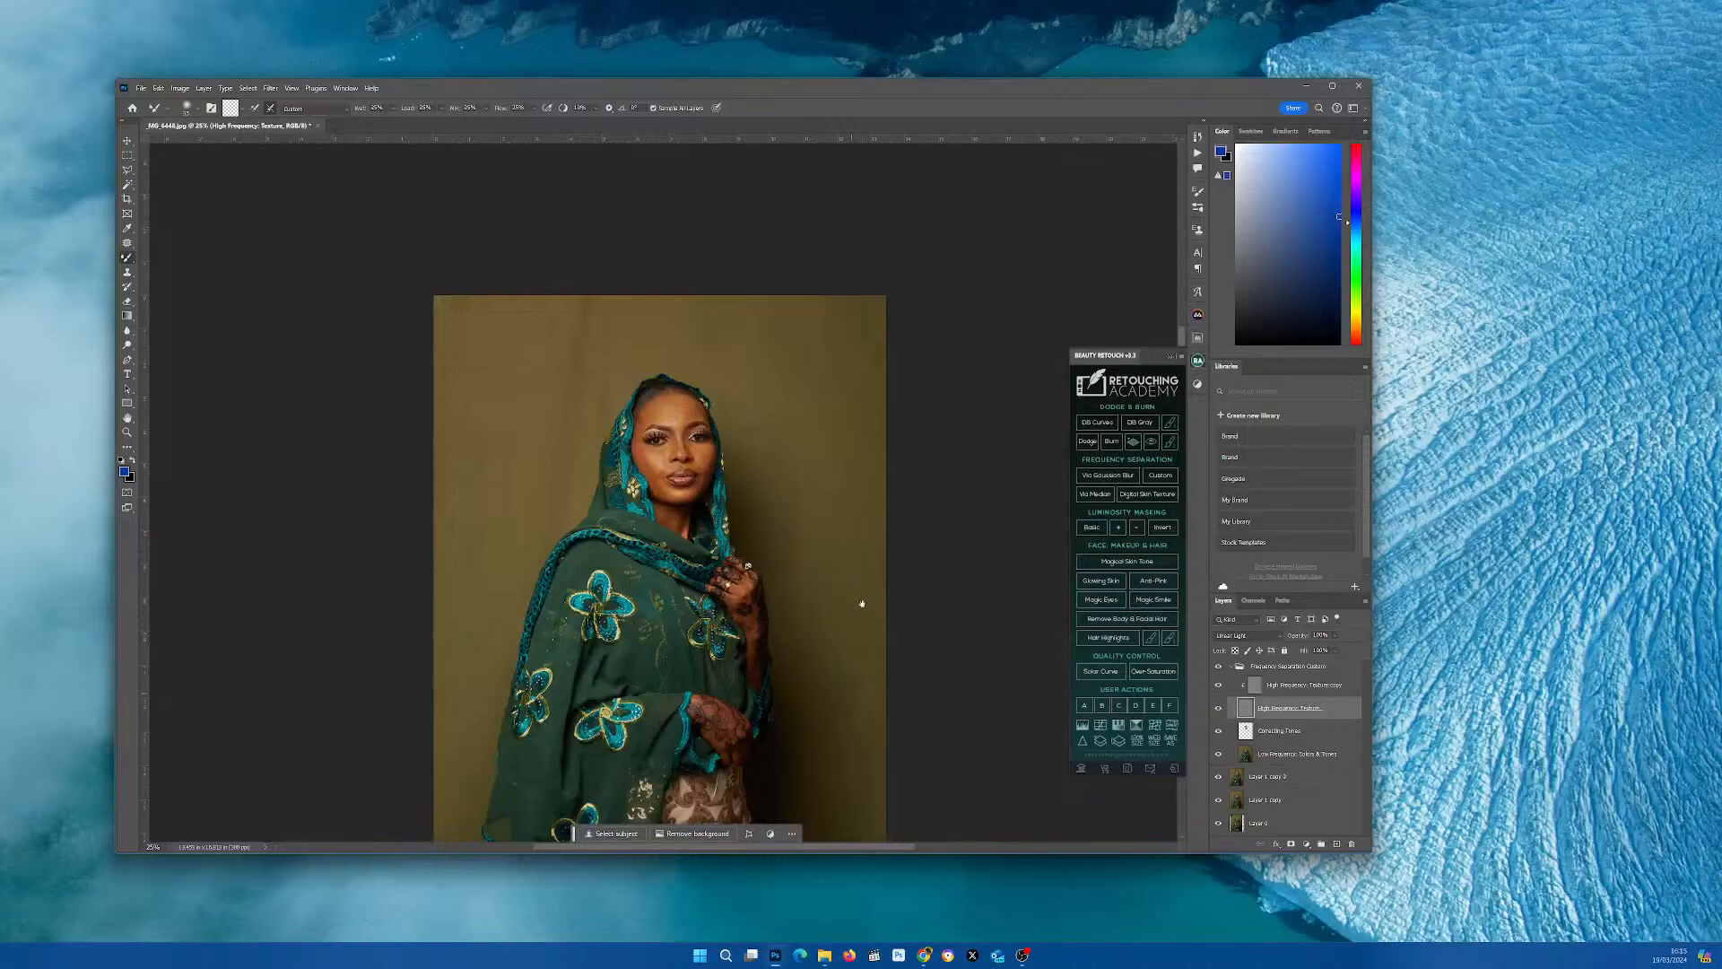
{"action": "mouse_move", "coordinate": [831, 717]}
{"action": "left_mouse_down"}
{"action": "mouse_move", "coordinate": [873, 576]}
{"action": "mouse_move", "coordinate": [882, 651]}
{"action": "mouse_move", "coordinate": [873, 610]}
{"action": "left_mouse_up"}
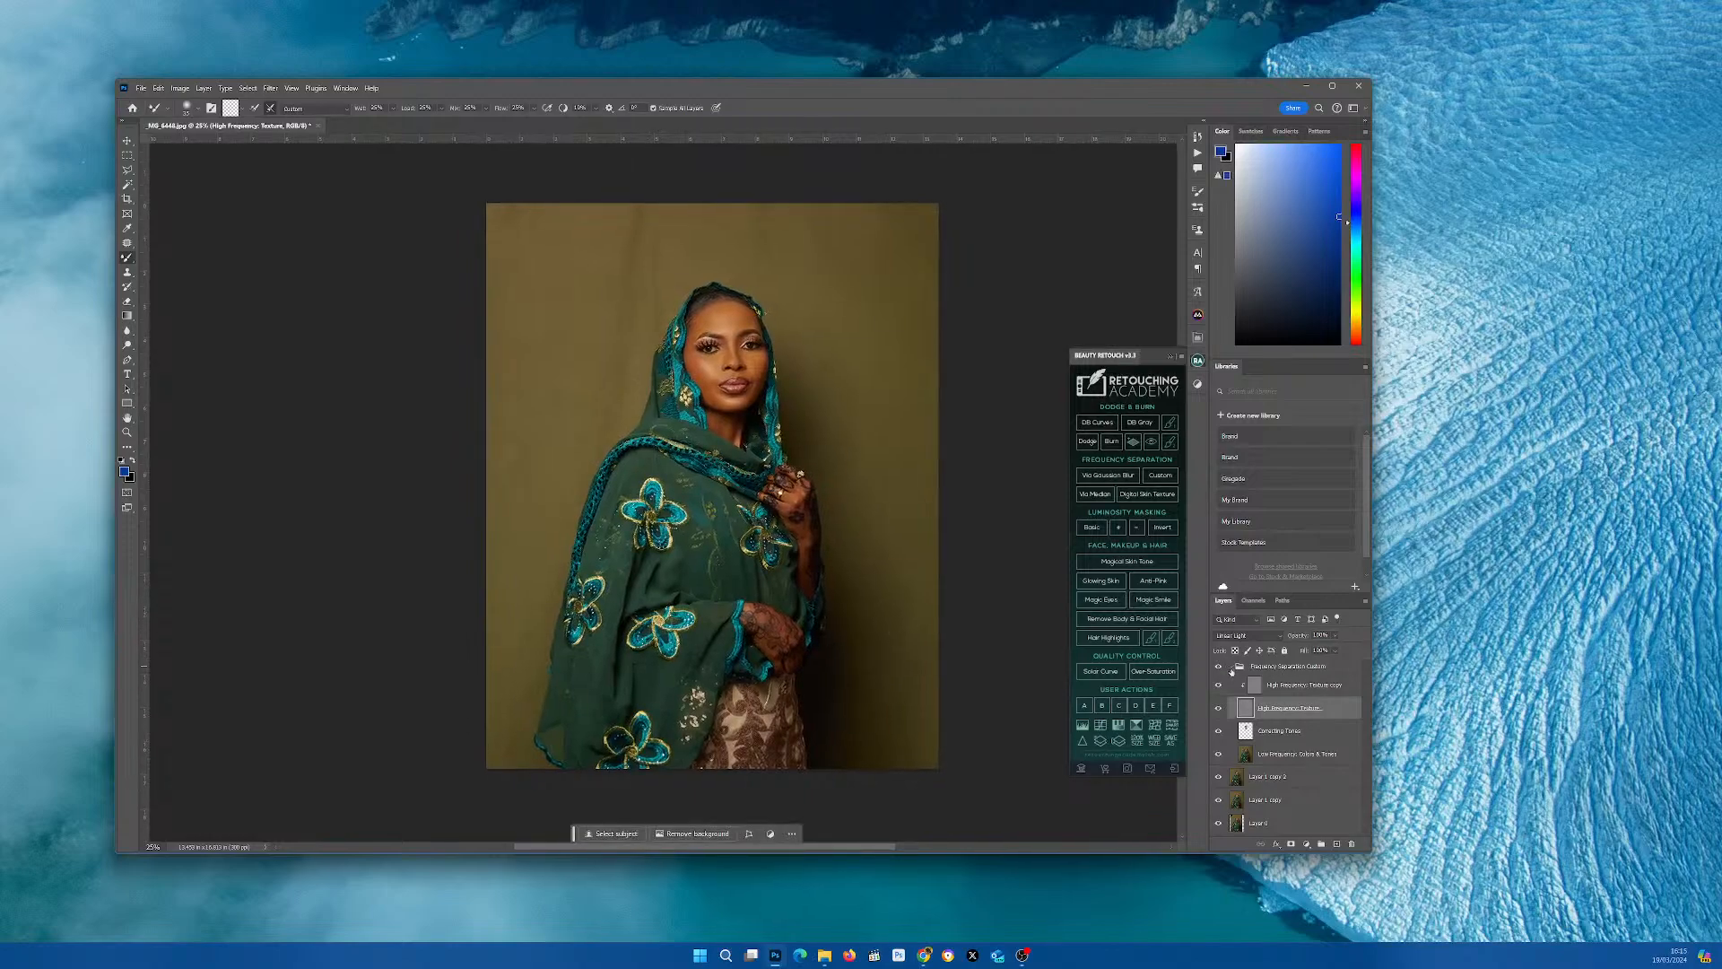
{"action": "left_click", "coordinate": [1234, 668]}
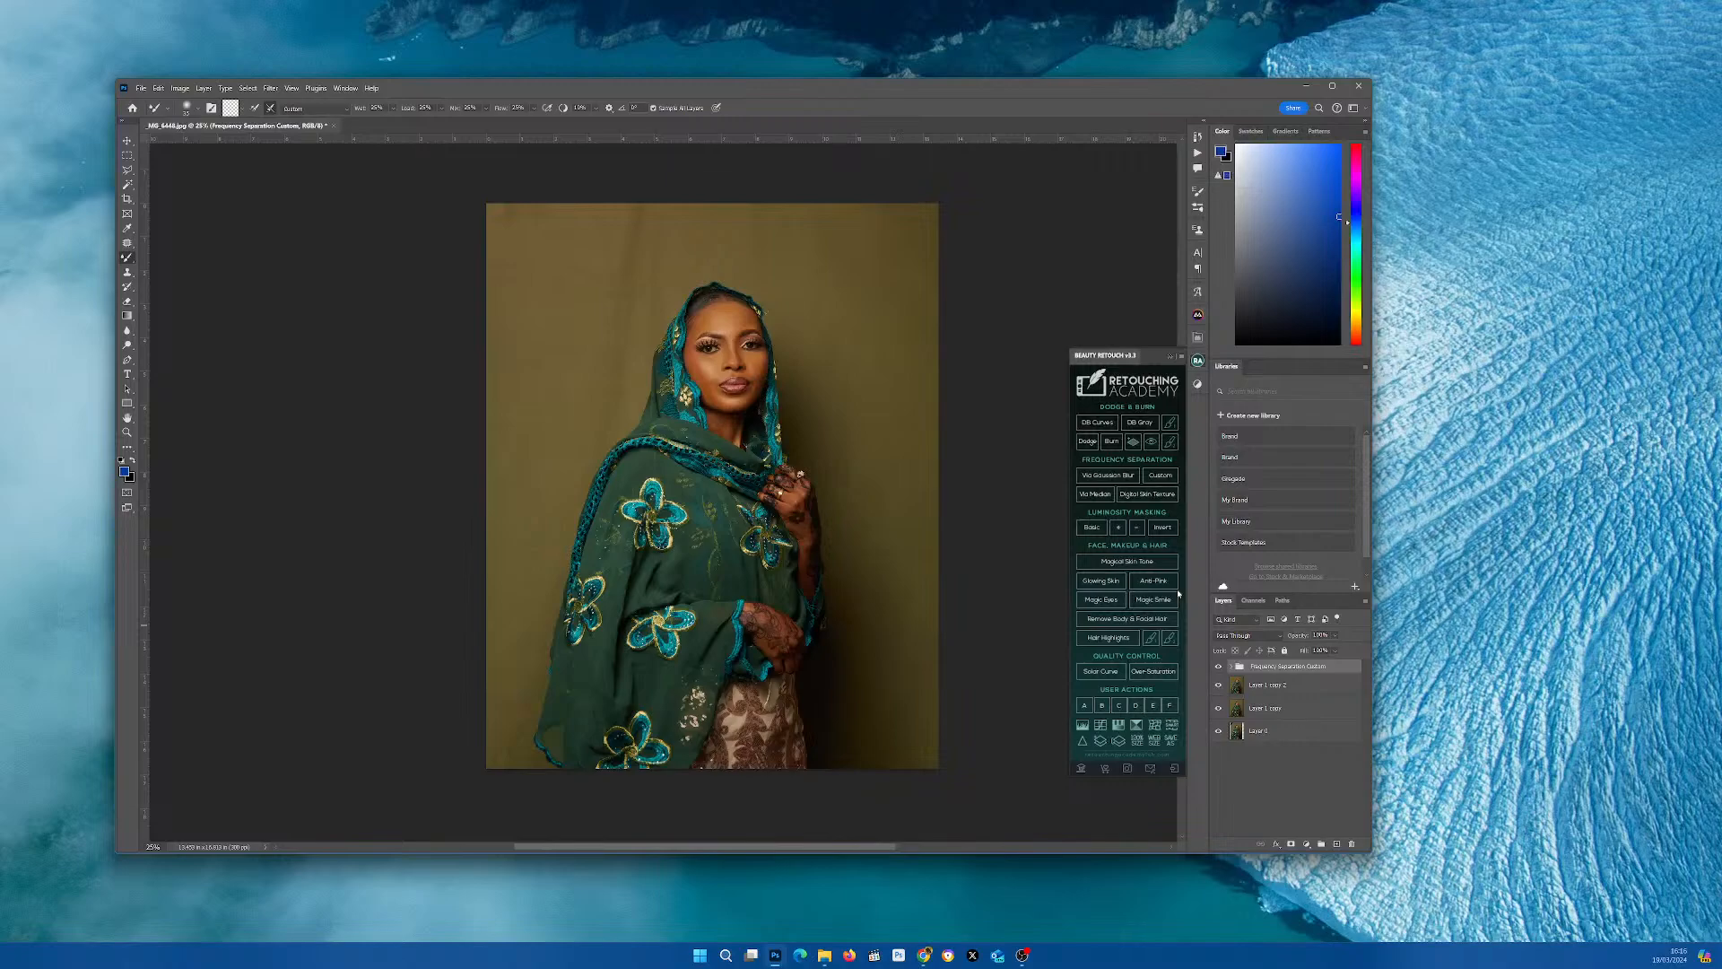
- Duplicate the Frequency Separation Custom group and merge the copy into a single layer
{"action": "key", "text": "ctrl+j"}
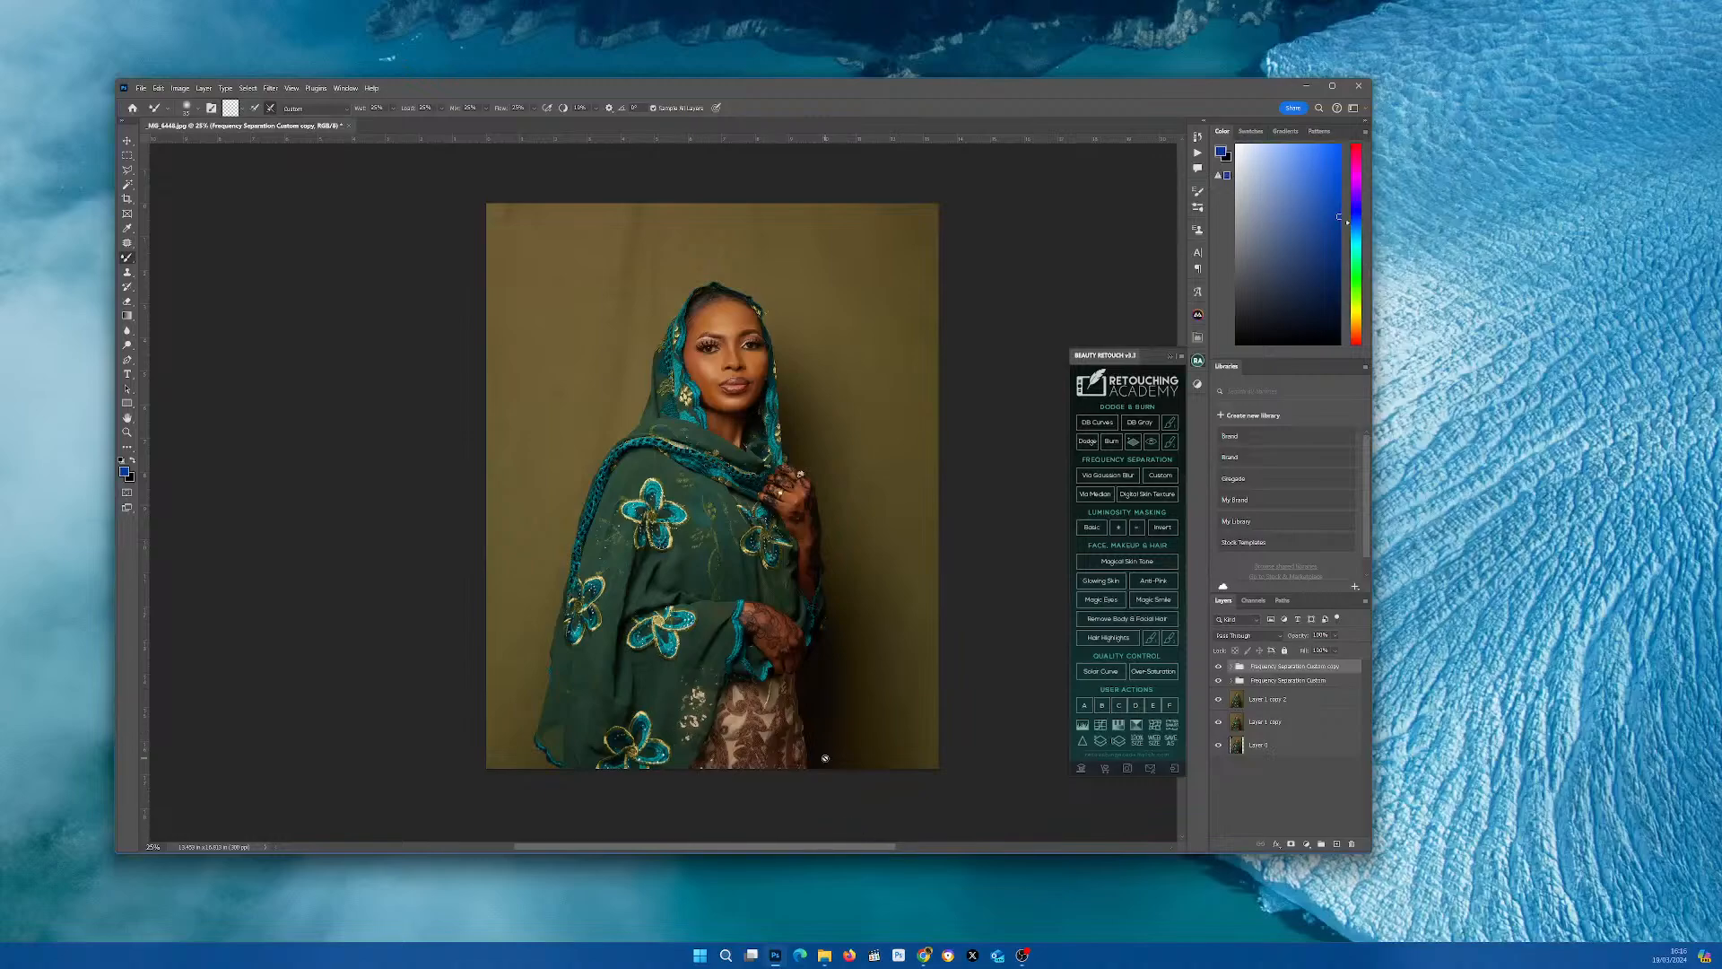
{"action": "key", "text": "ctrl+e"}
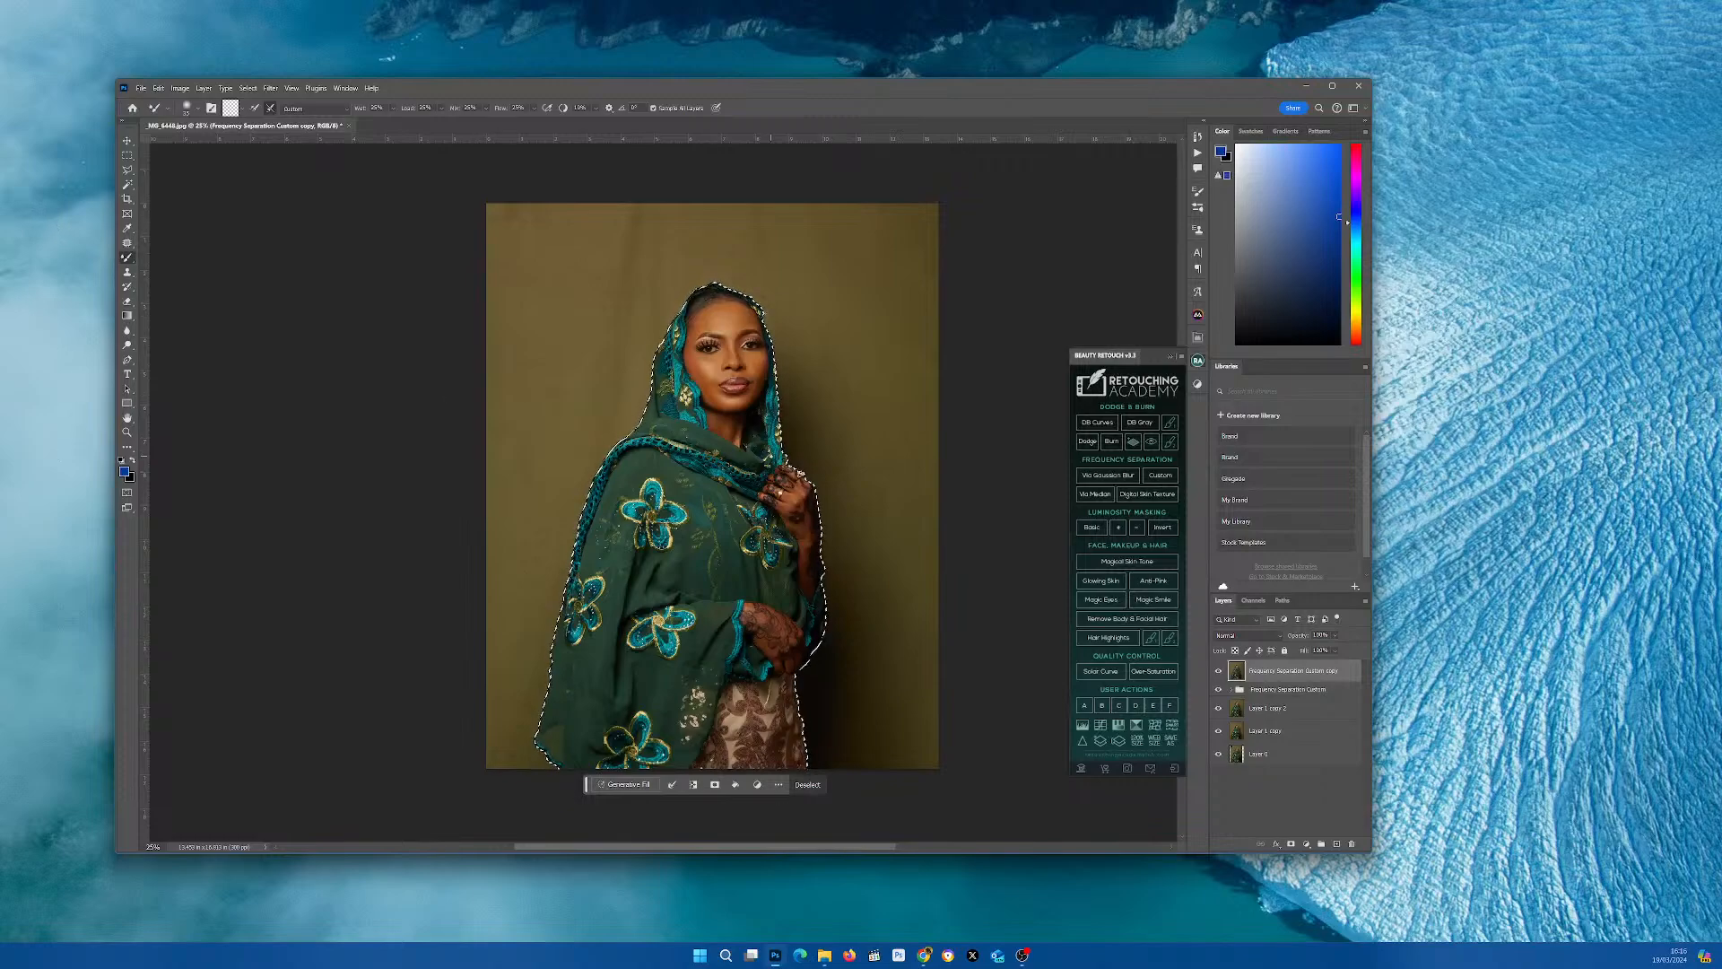
- Extend the subject selection with a Lasso tool where the veil's edge meets the raised hand
{"action": "scroll", "coordinate": [801, 475], "scroll_direction": "up", "scroll_amount": 8}
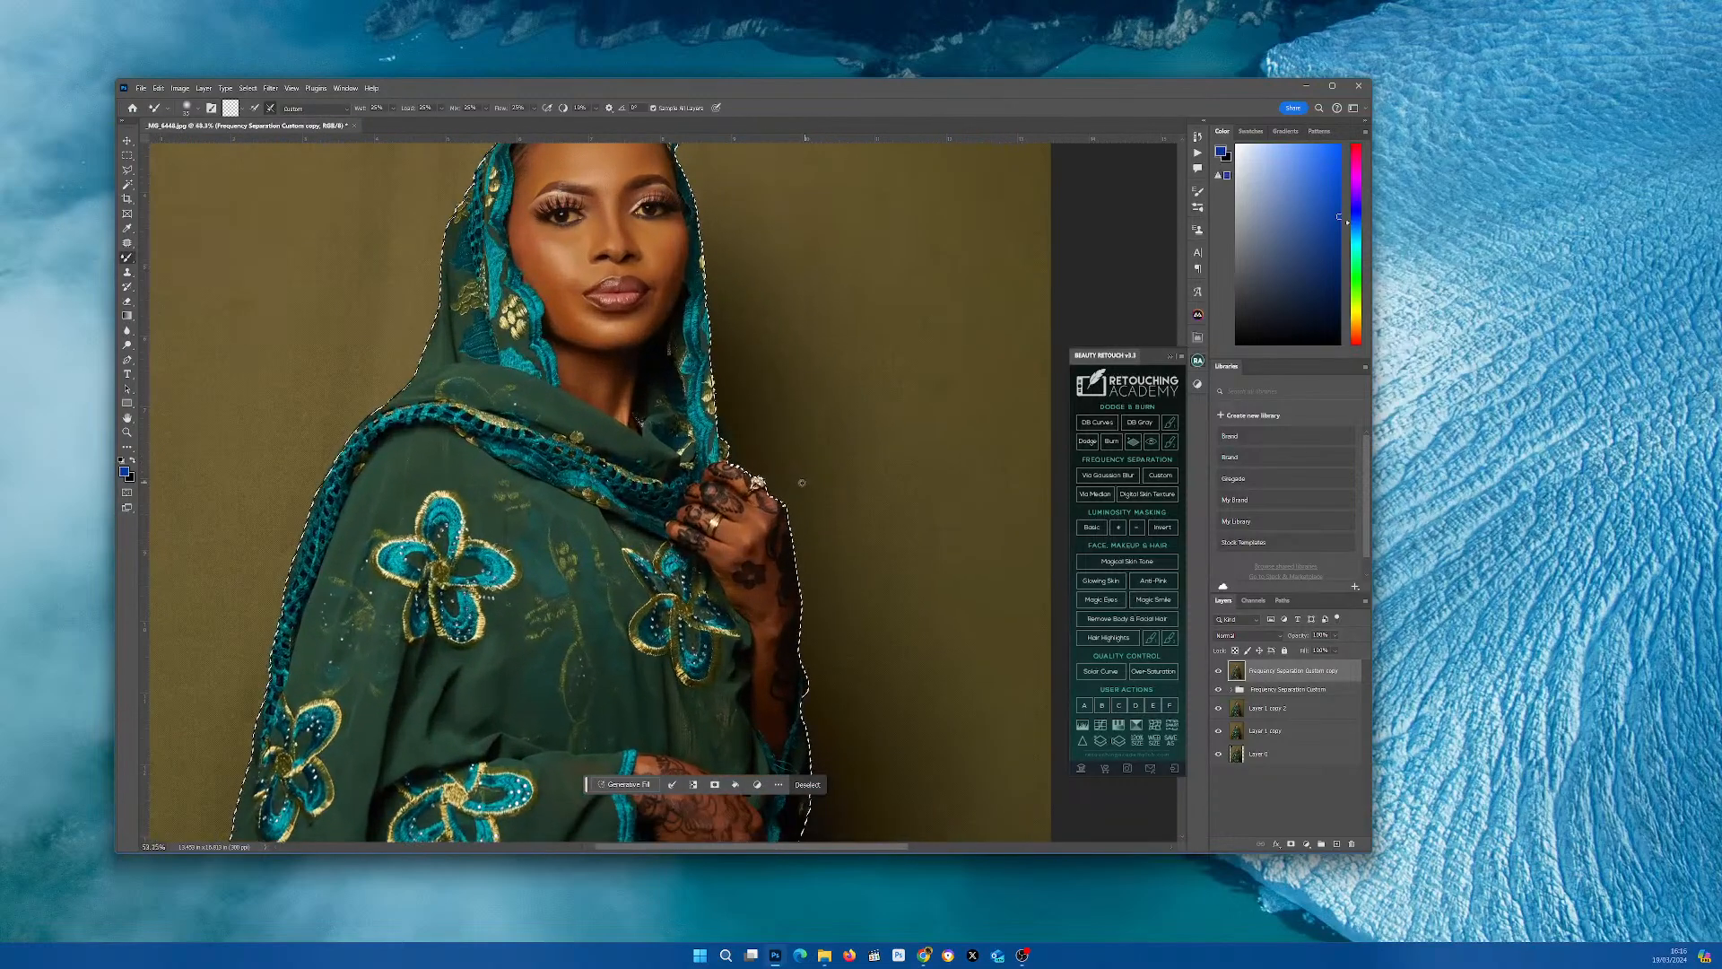
{"action": "scroll", "coordinate": [800, 483], "scroll_direction": "up", "scroll_amount": 4}
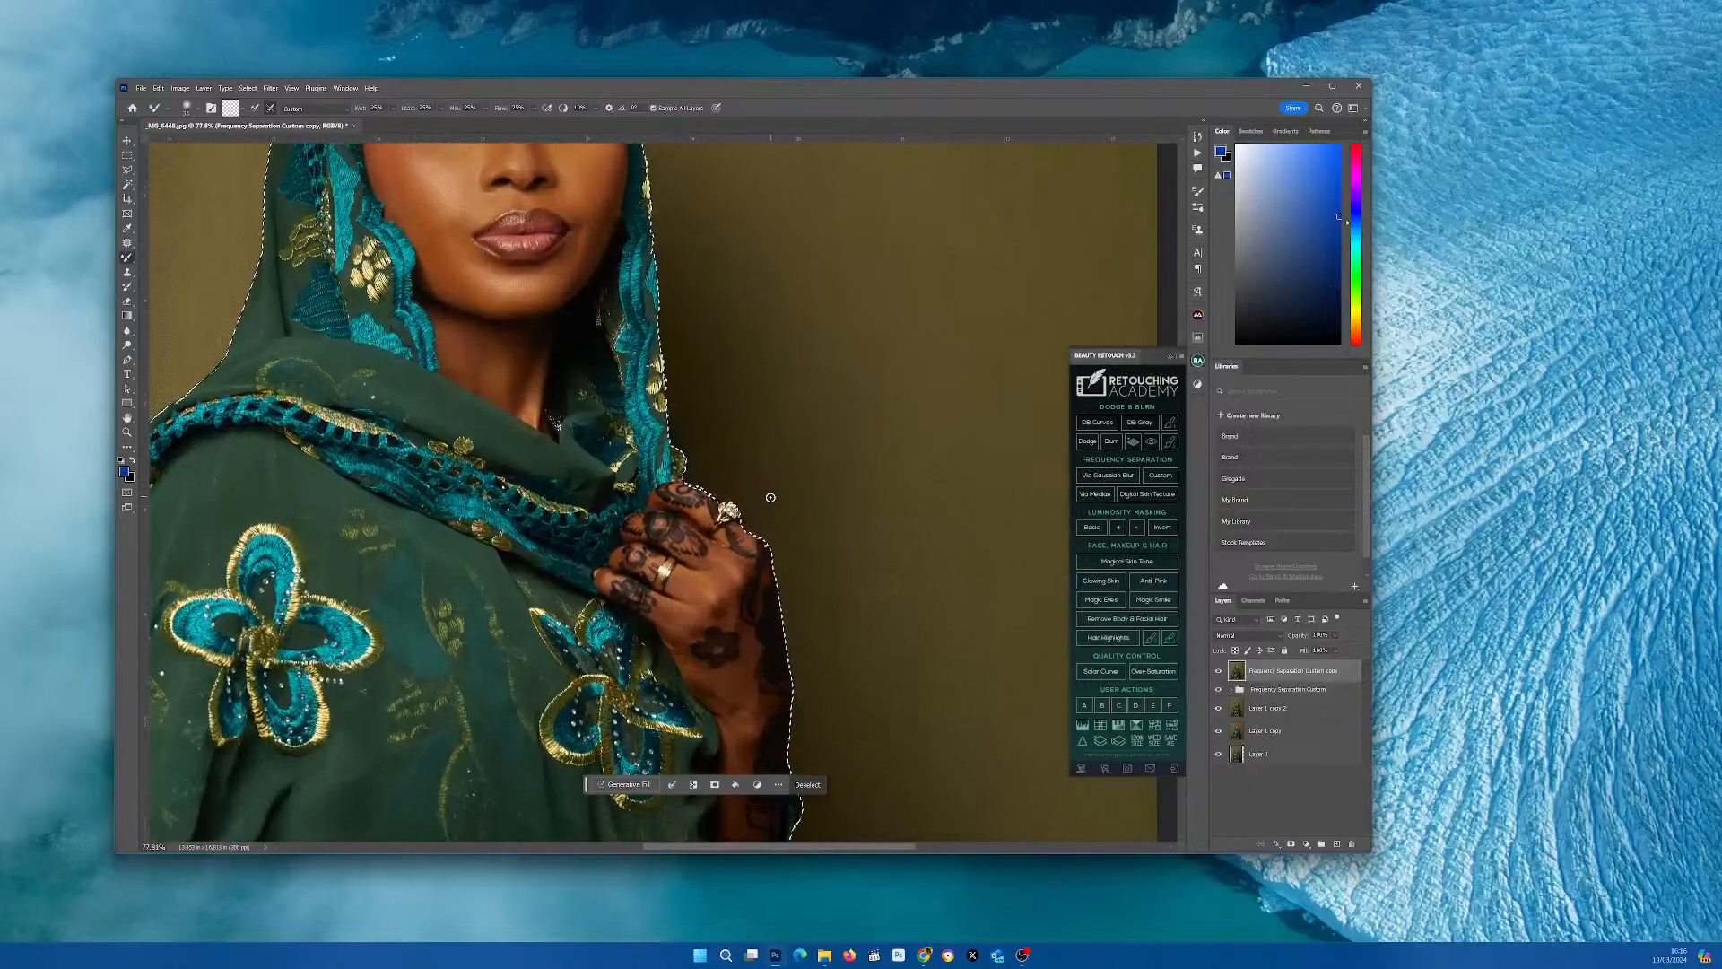
{"action": "scroll", "coordinate": [770, 497], "scroll_direction": "up", "scroll_amount": 5}
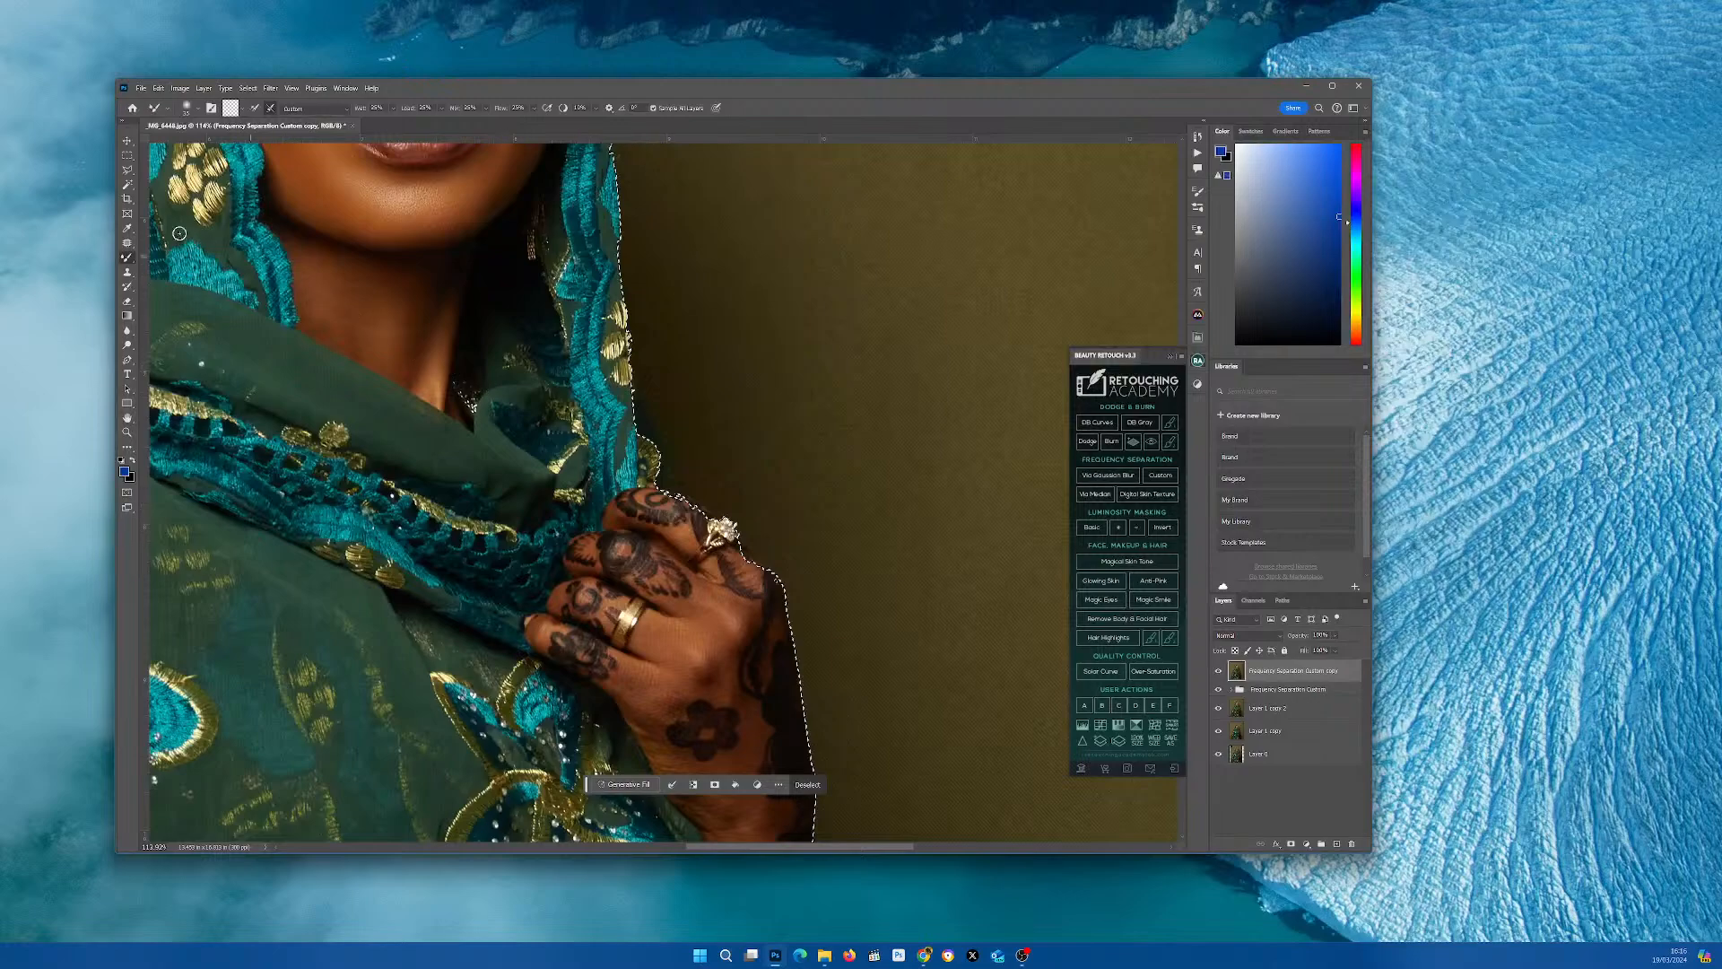
{"action": "key", "text": "l"}
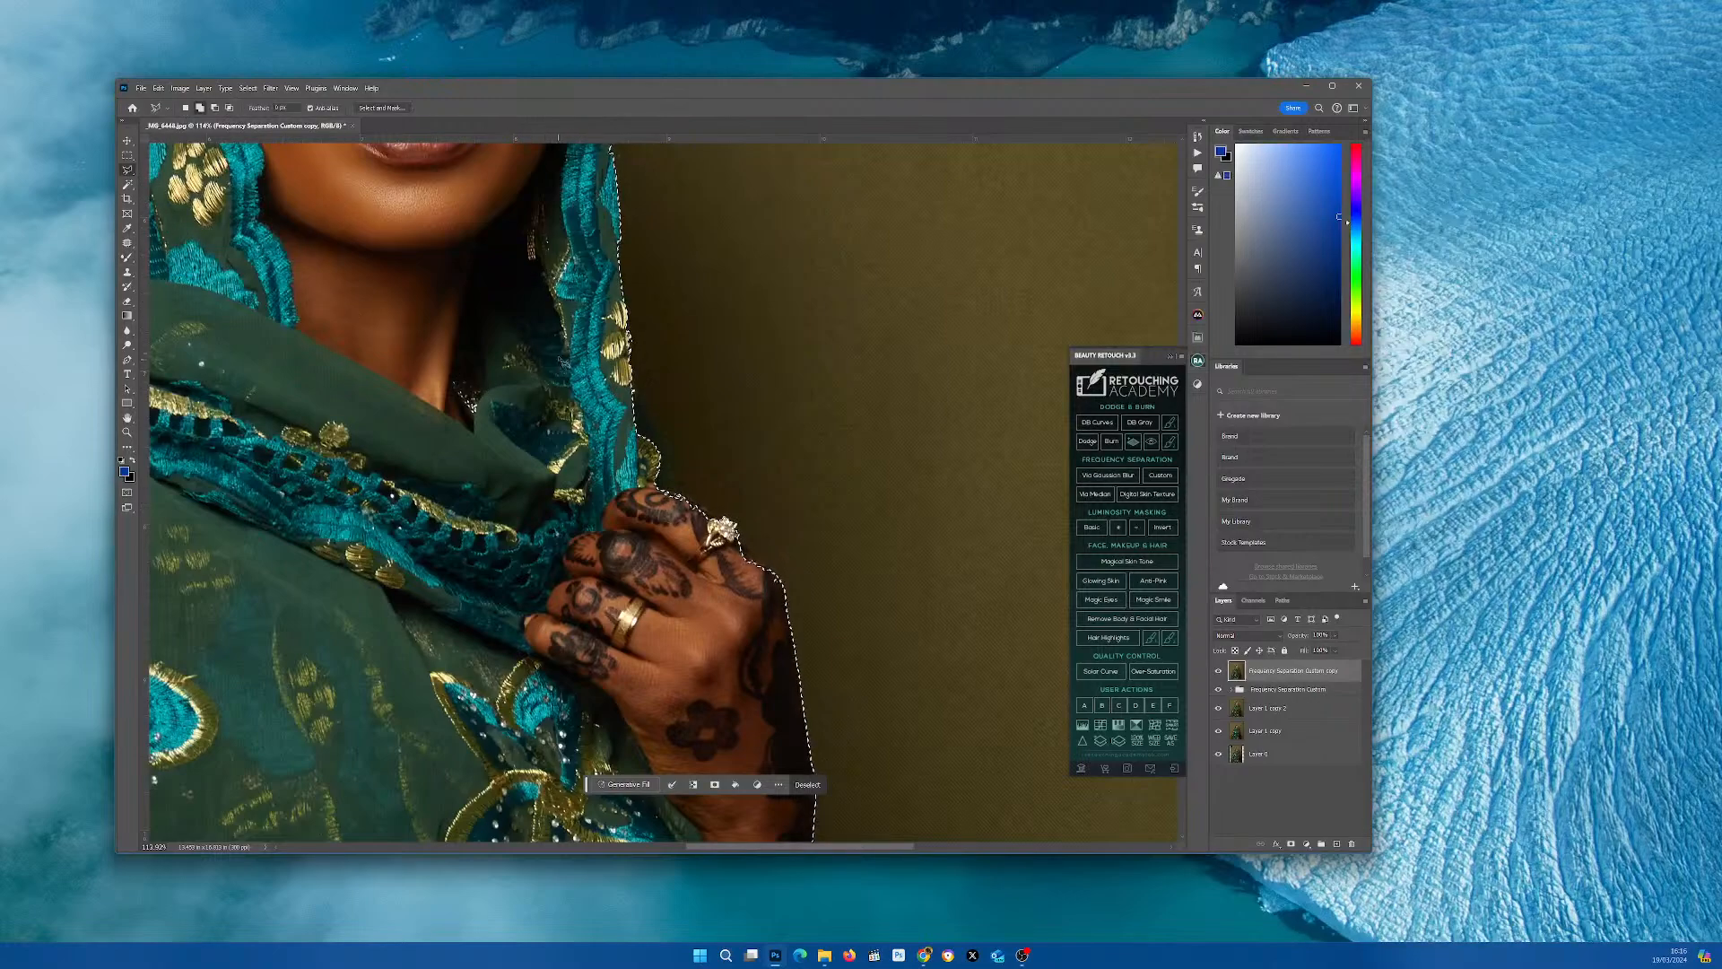
{"action": "mouse_move", "coordinate": [571, 320]}
{"action": "left_mouse_down"}
{"action": "mouse_move", "coordinate": [632, 339]}
{"action": "mouse_move", "coordinate": [638, 397]}
{"action": "mouse_move", "coordinate": [677, 458]}
{"action": "mouse_move", "coordinate": [681, 518]}
{"action": "mouse_move", "coordinate": [638, 502]}
{"action": "mouse_move", "coordinate": [713, 515]}
{"action": "mouse_move", "coordinate": [789, 591]}
{"action": "mouse_move", "coordinate": [776, 606]}
{"action": "mouse_move", "coordinate": [648, 526]}
{"action": "left_mouse_up"}
- Examine the selection outline around the hand, veil, head and lower body
{"action": "scroll", "coordinate": [674, 551], "scroll_direction": "down", "scroll_amount": 1}
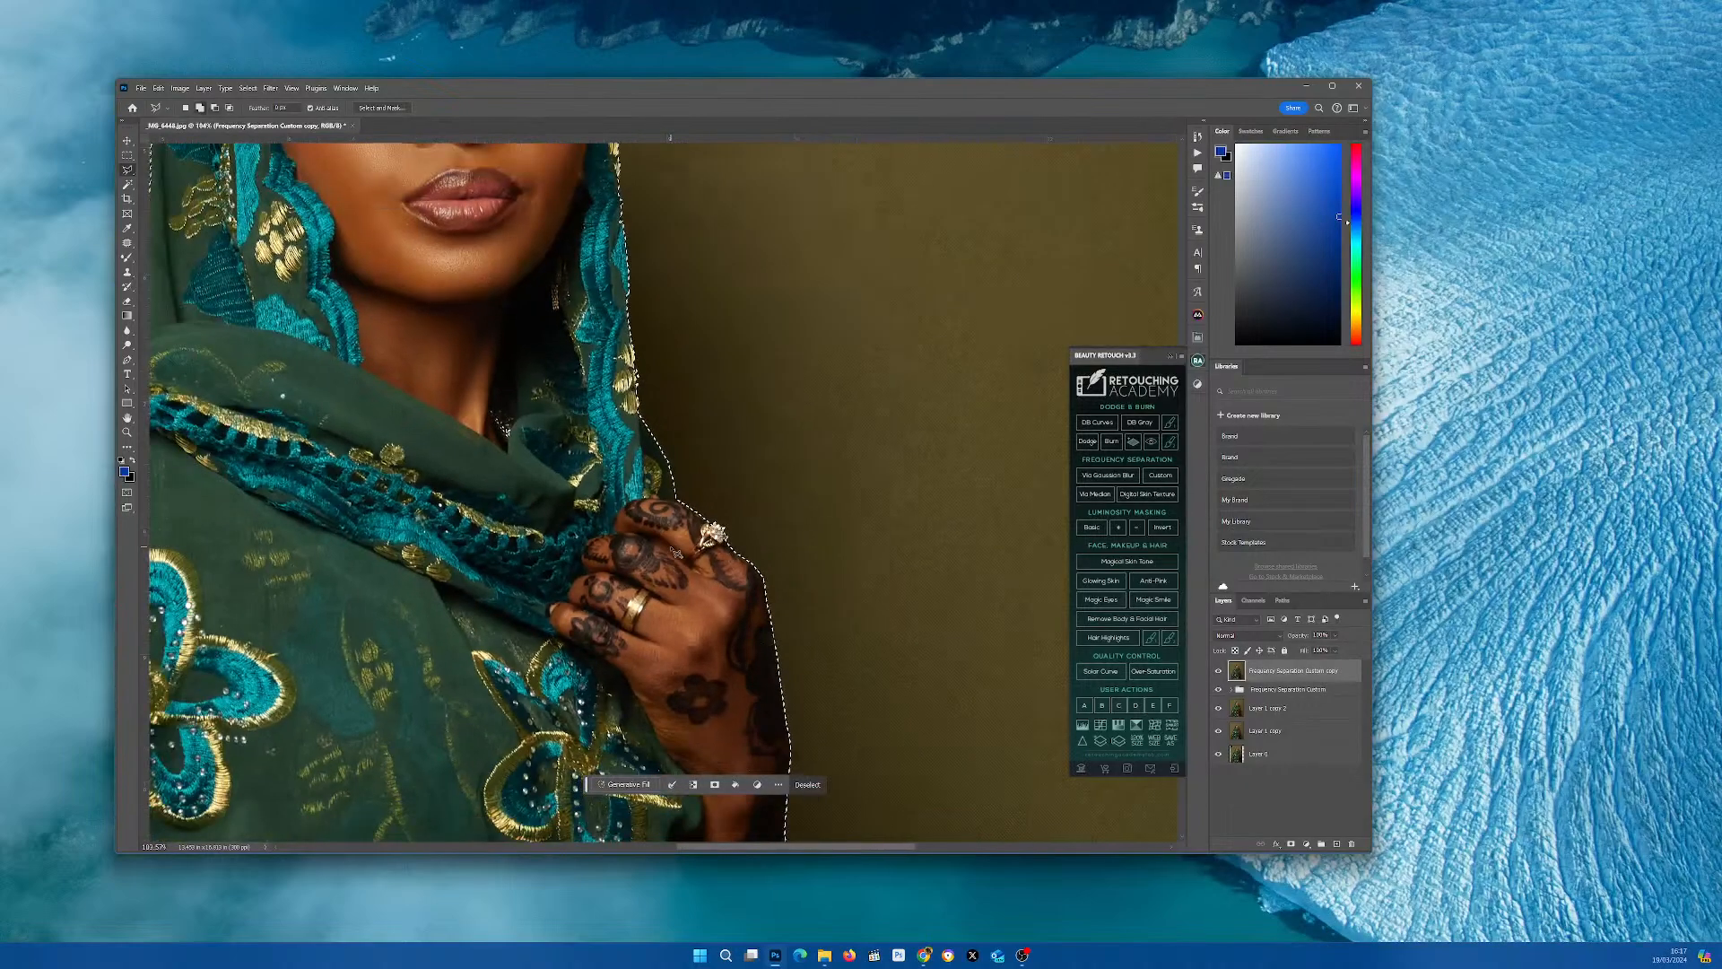
{"action": "scroll", "coordinate": [675, 551], "scroll_direction": "down", "scroll_amount": 3}
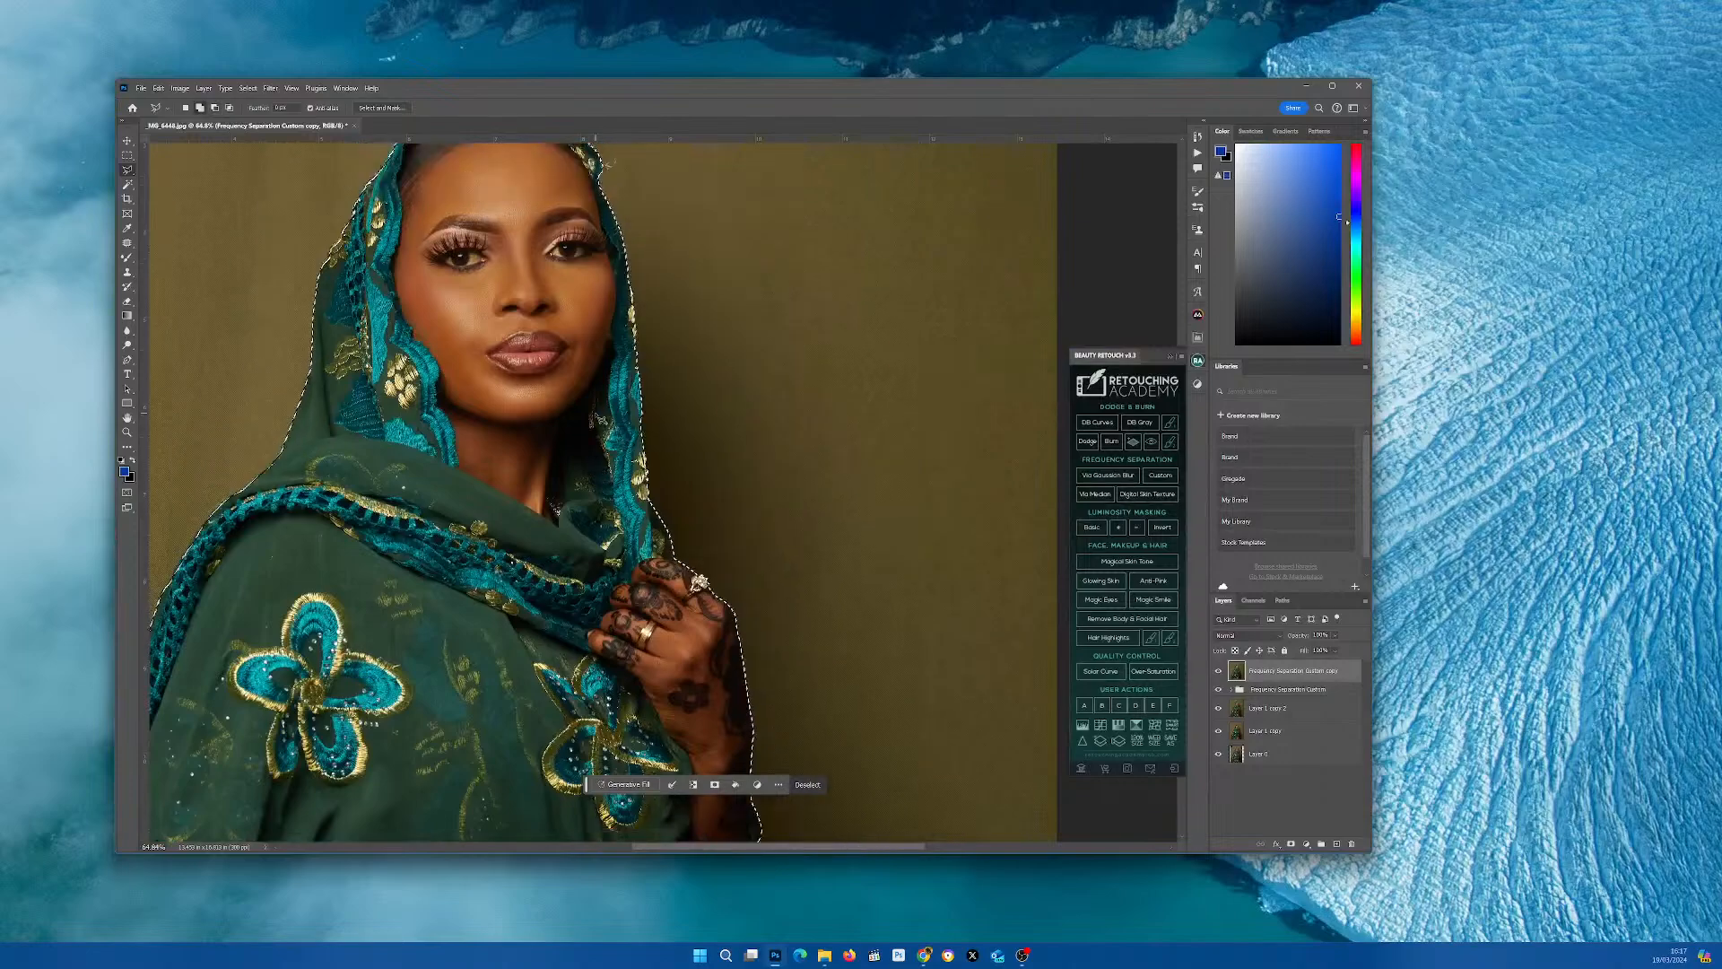
{"action": "scroll", "coordinate": [600, 419], "scroll_direction": "up", "scroll_amount": 4}
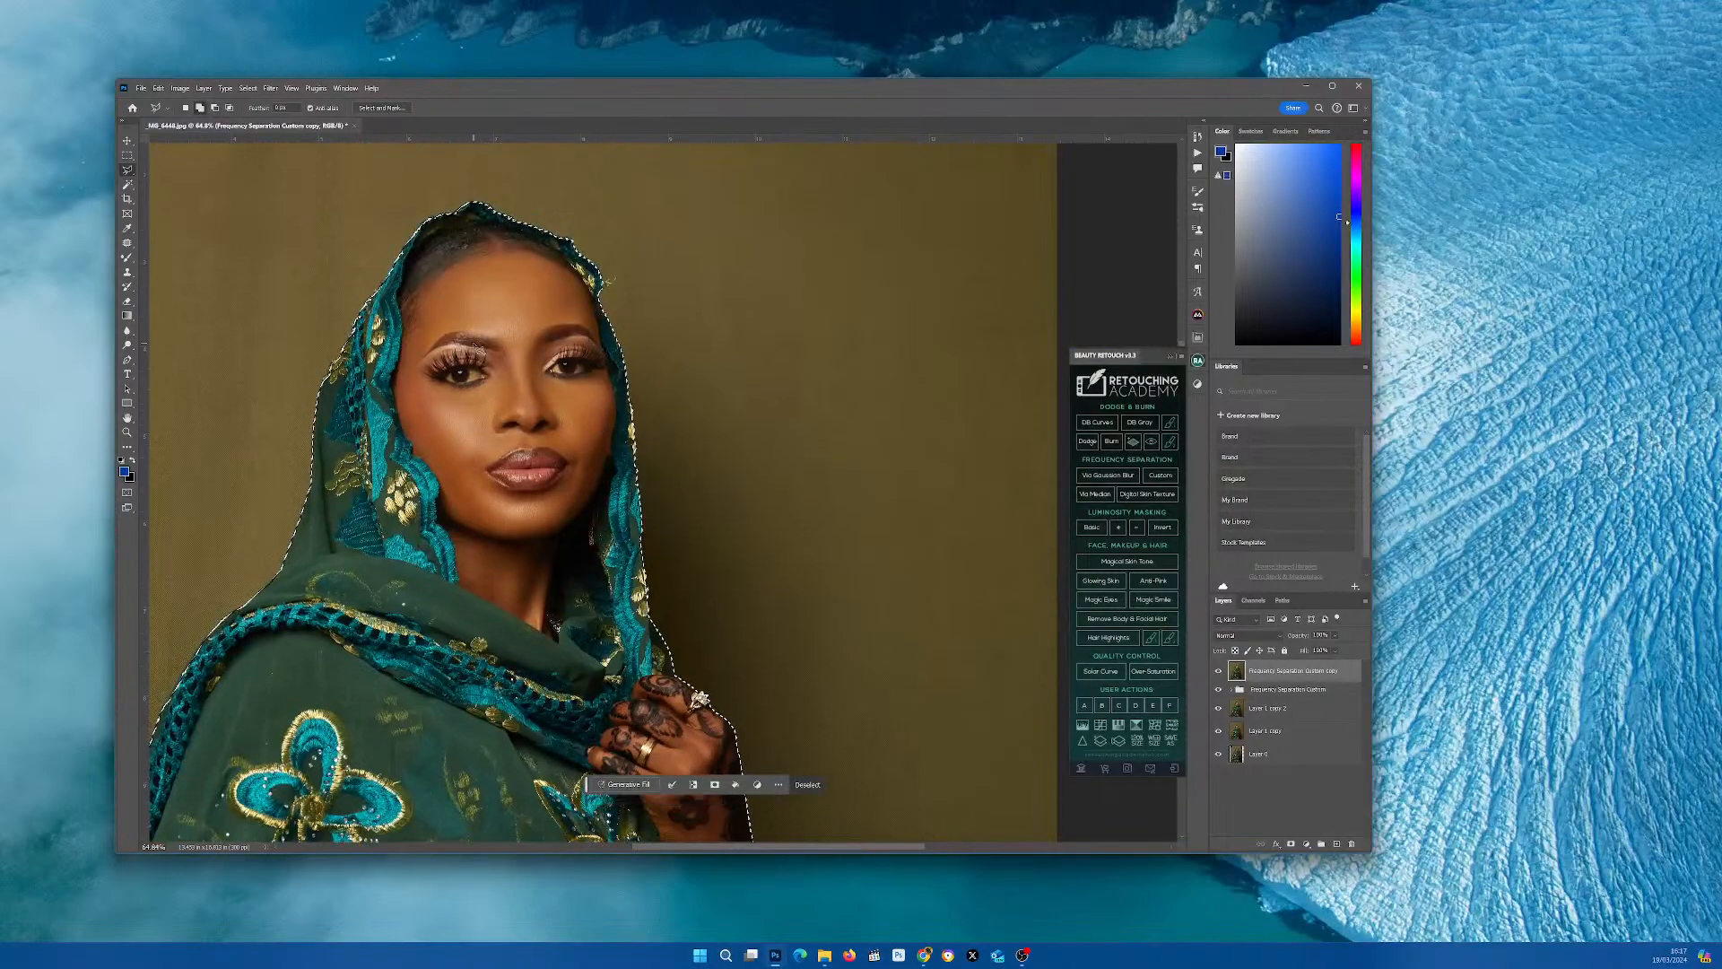
{"action": "scroll", "coordinate": [476, 348], "scroll_direction": "up", "scroll_amount": 1}
{"action": "scroll", "coordinate": [464, 337], "scroll_direction": "up", "scroll_amount": 1}
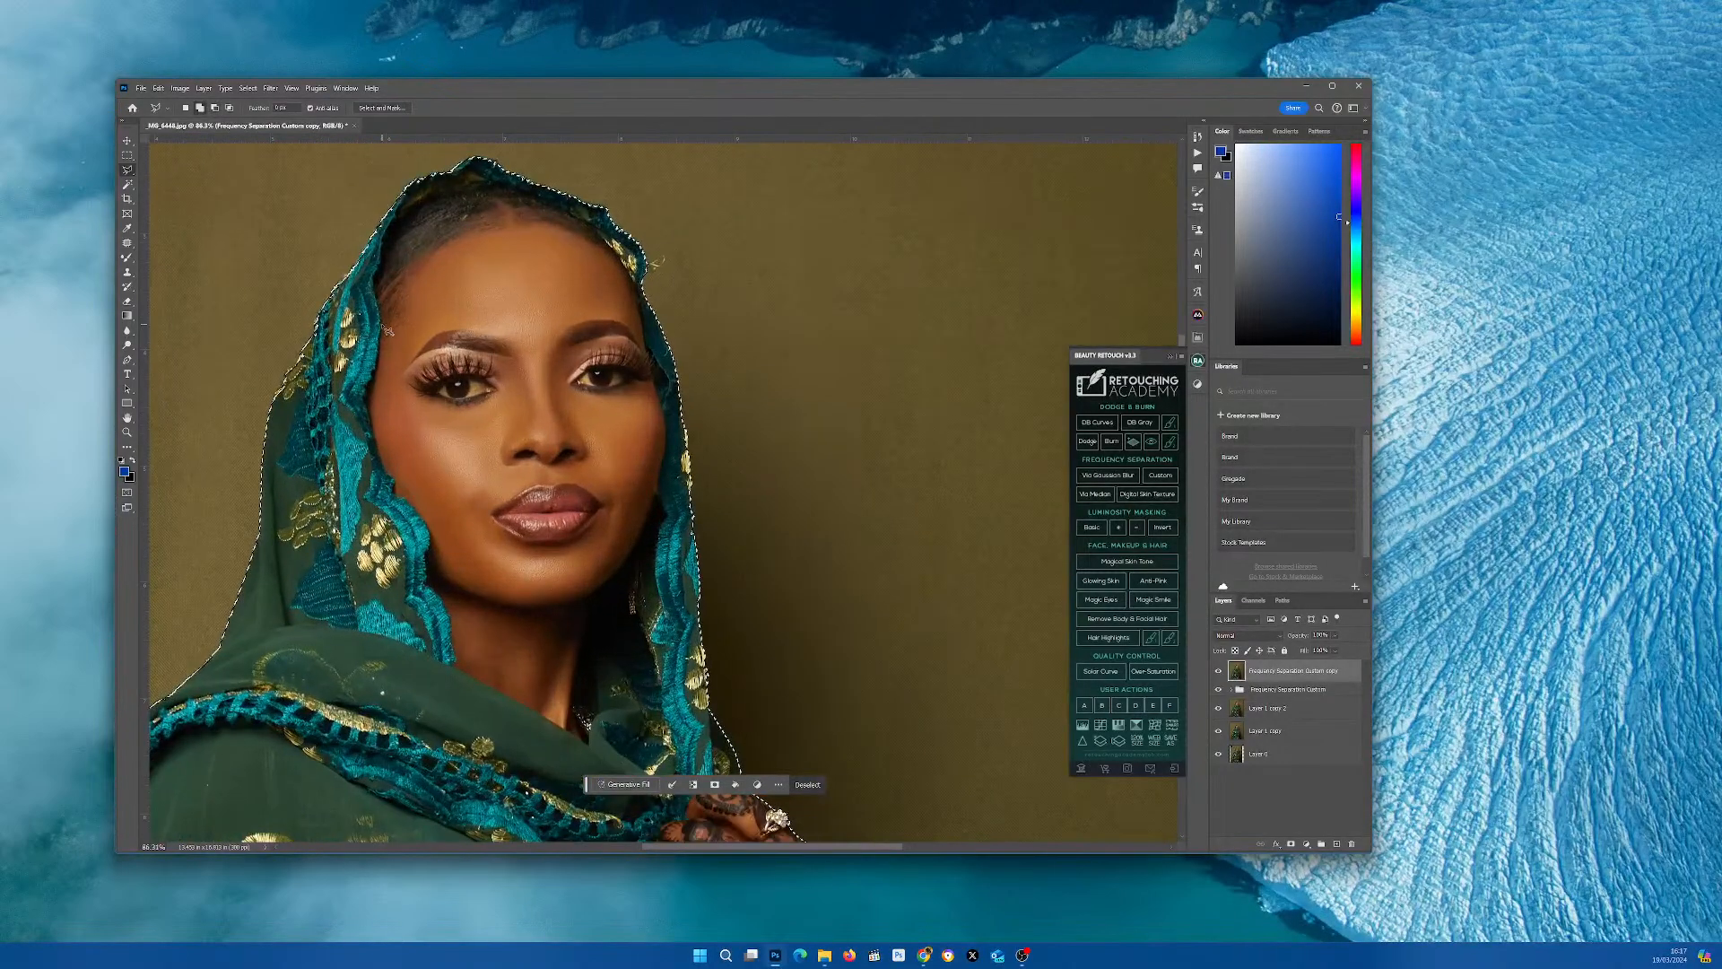
{"action": "scroll", "coordinate": [445, 405], "scroll_direction": "down", "scroll_amount": 1}
{"action": "scroll", "coordinate": [442, 392], "scroll_direction": "down", "scroll_amount": 2}
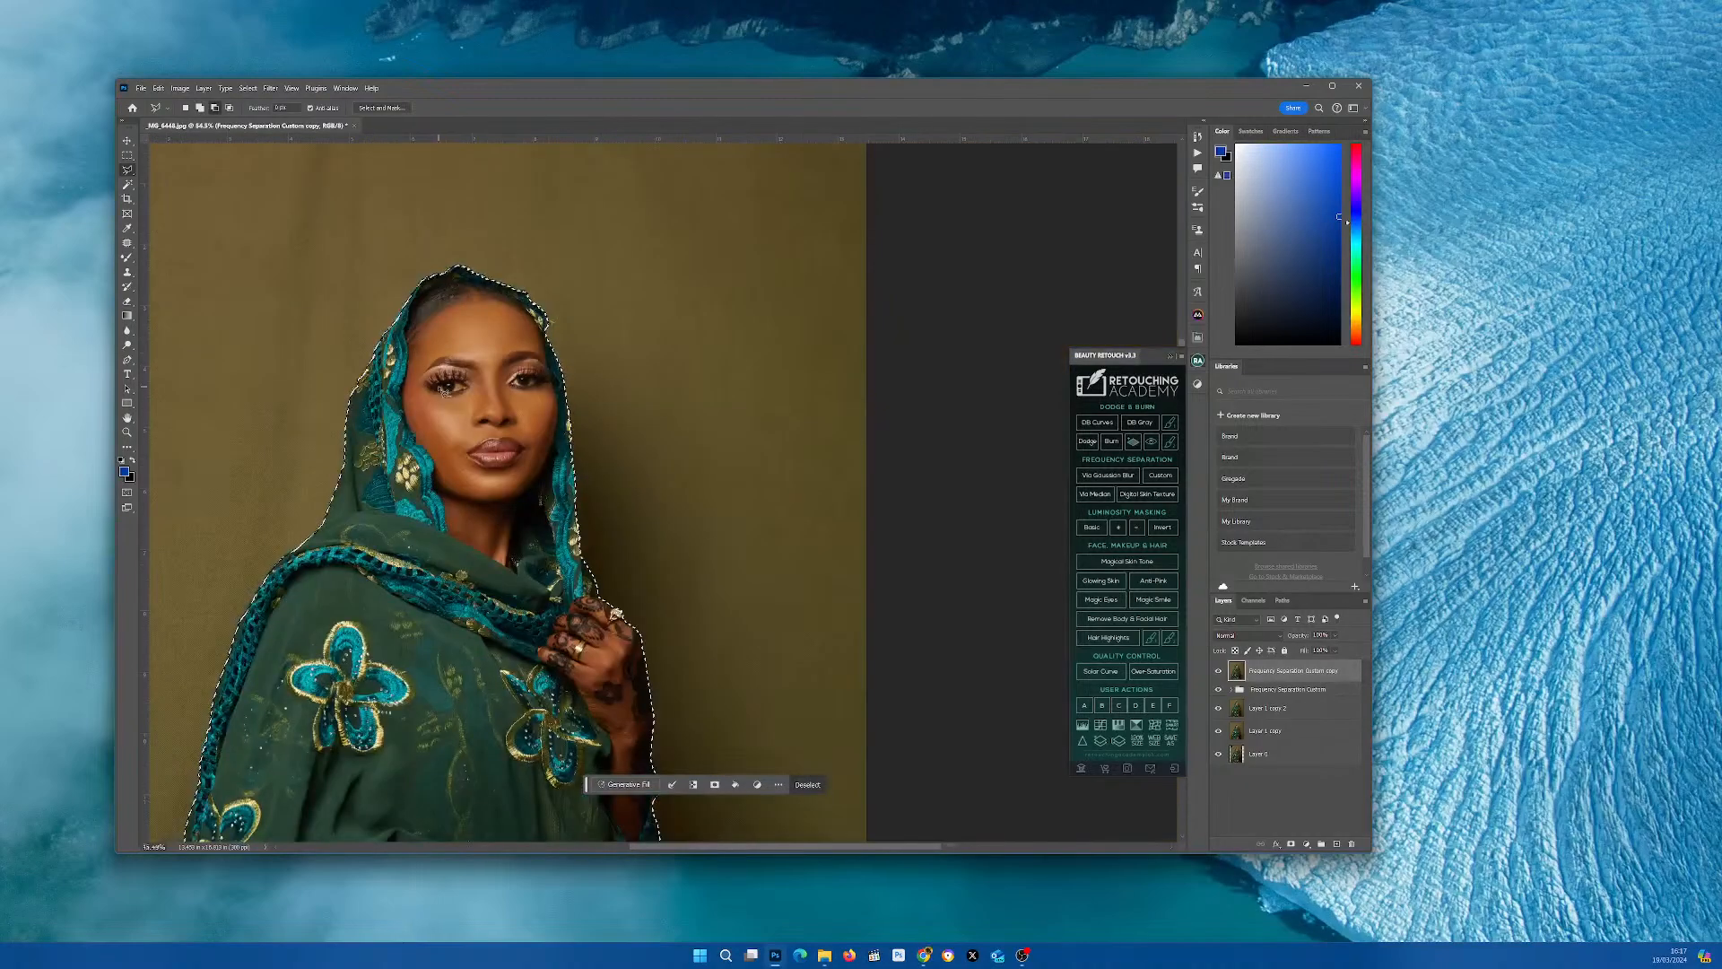
{"action": "scroll", "coordinate": [444, 390], "scroll_direction": "down", "scroll_amount": 3}
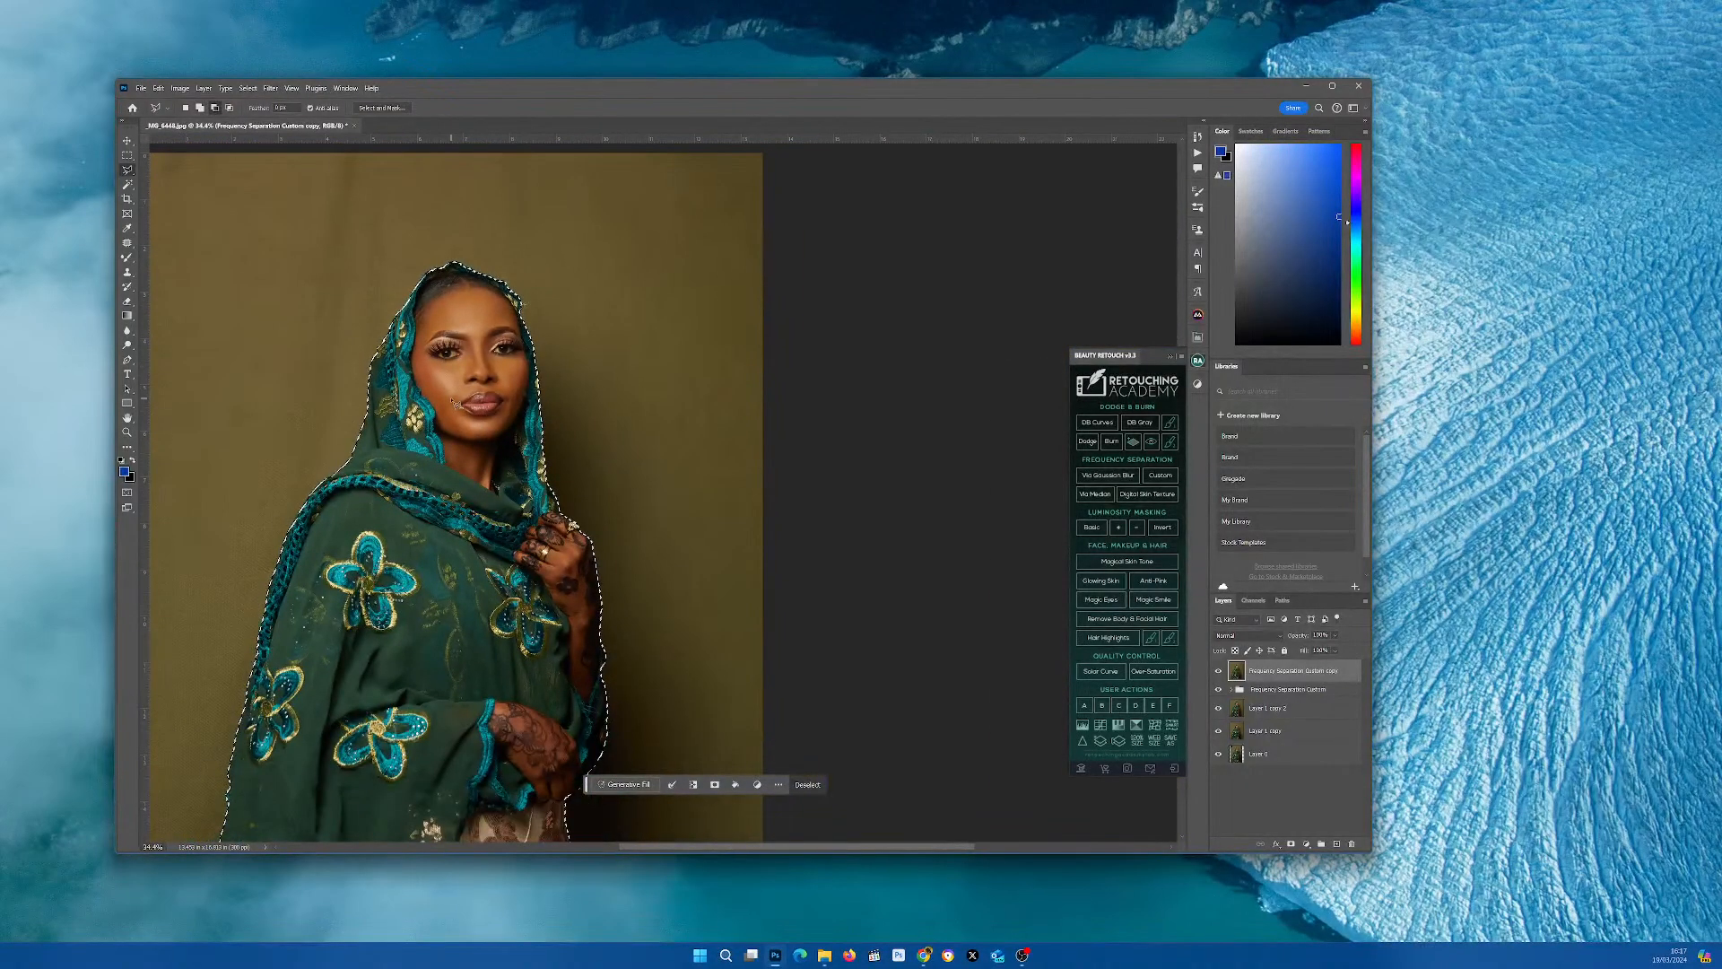
{"action": "scroll", "coordinate": [466, 406], "scroll_direction": "down", "scroll_amount": 3}
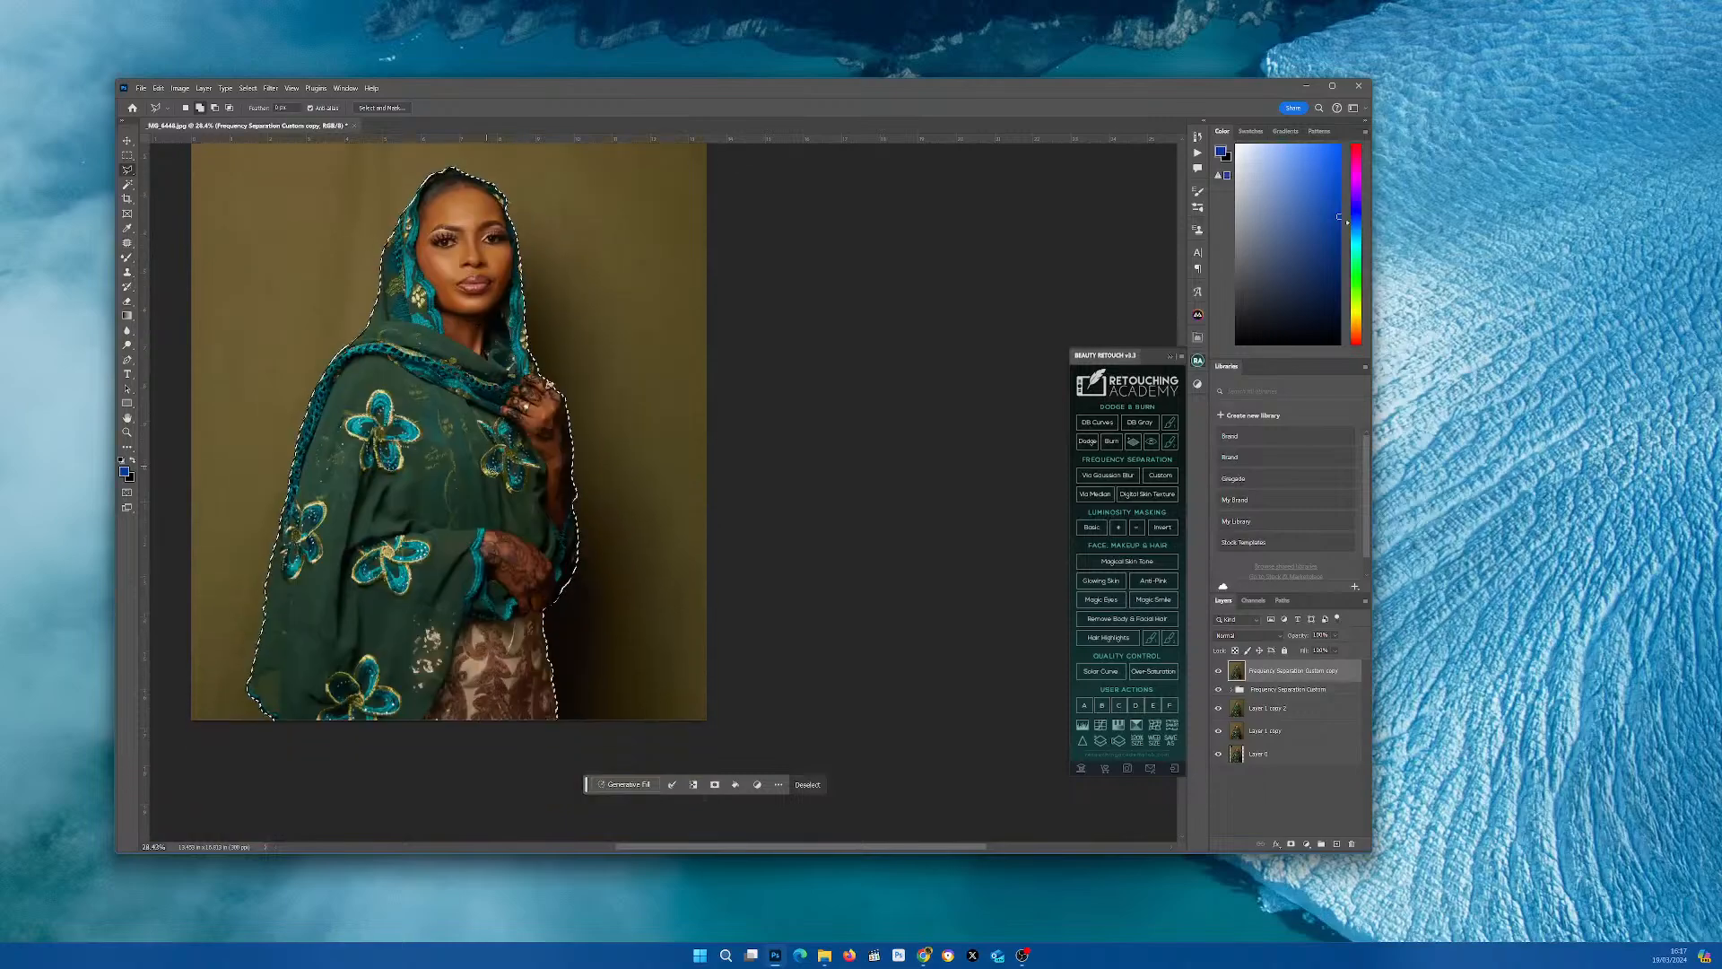
{"action": "scroll", "coordinate": [492, 443], "scroll_direction": "down", "scroll_amount": 2}
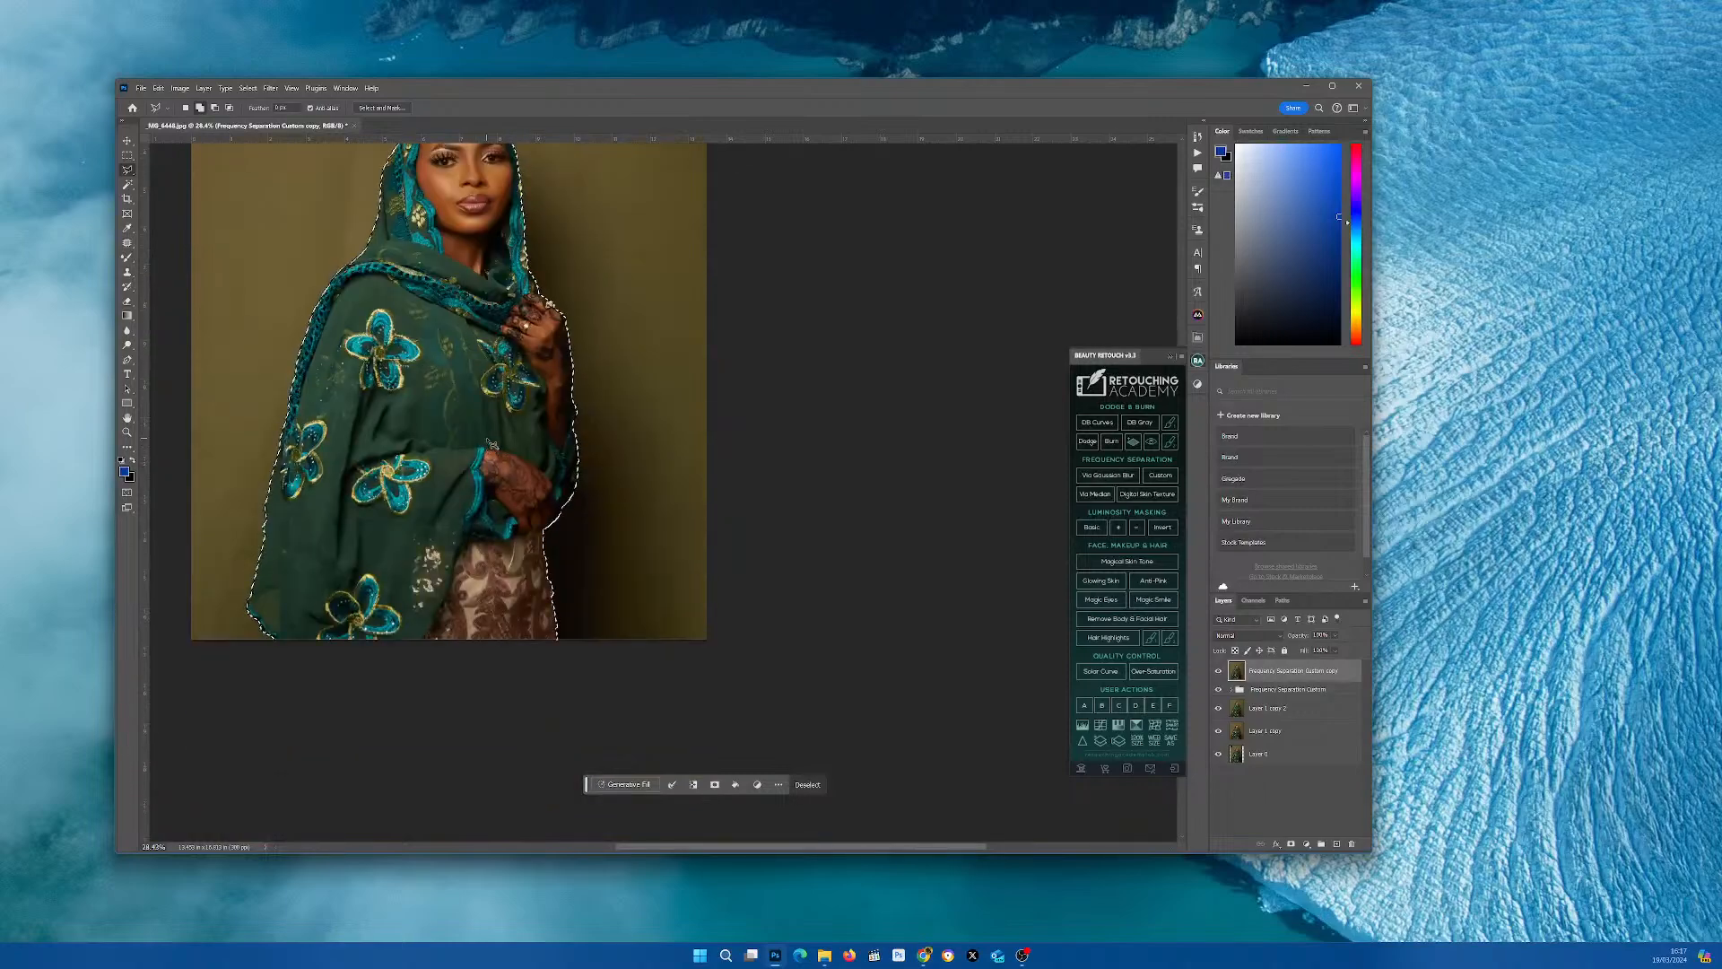
{"action": "scroll", "coordinate": [492, 443], "scroll_direction": "up", "scroll_amount": 1}
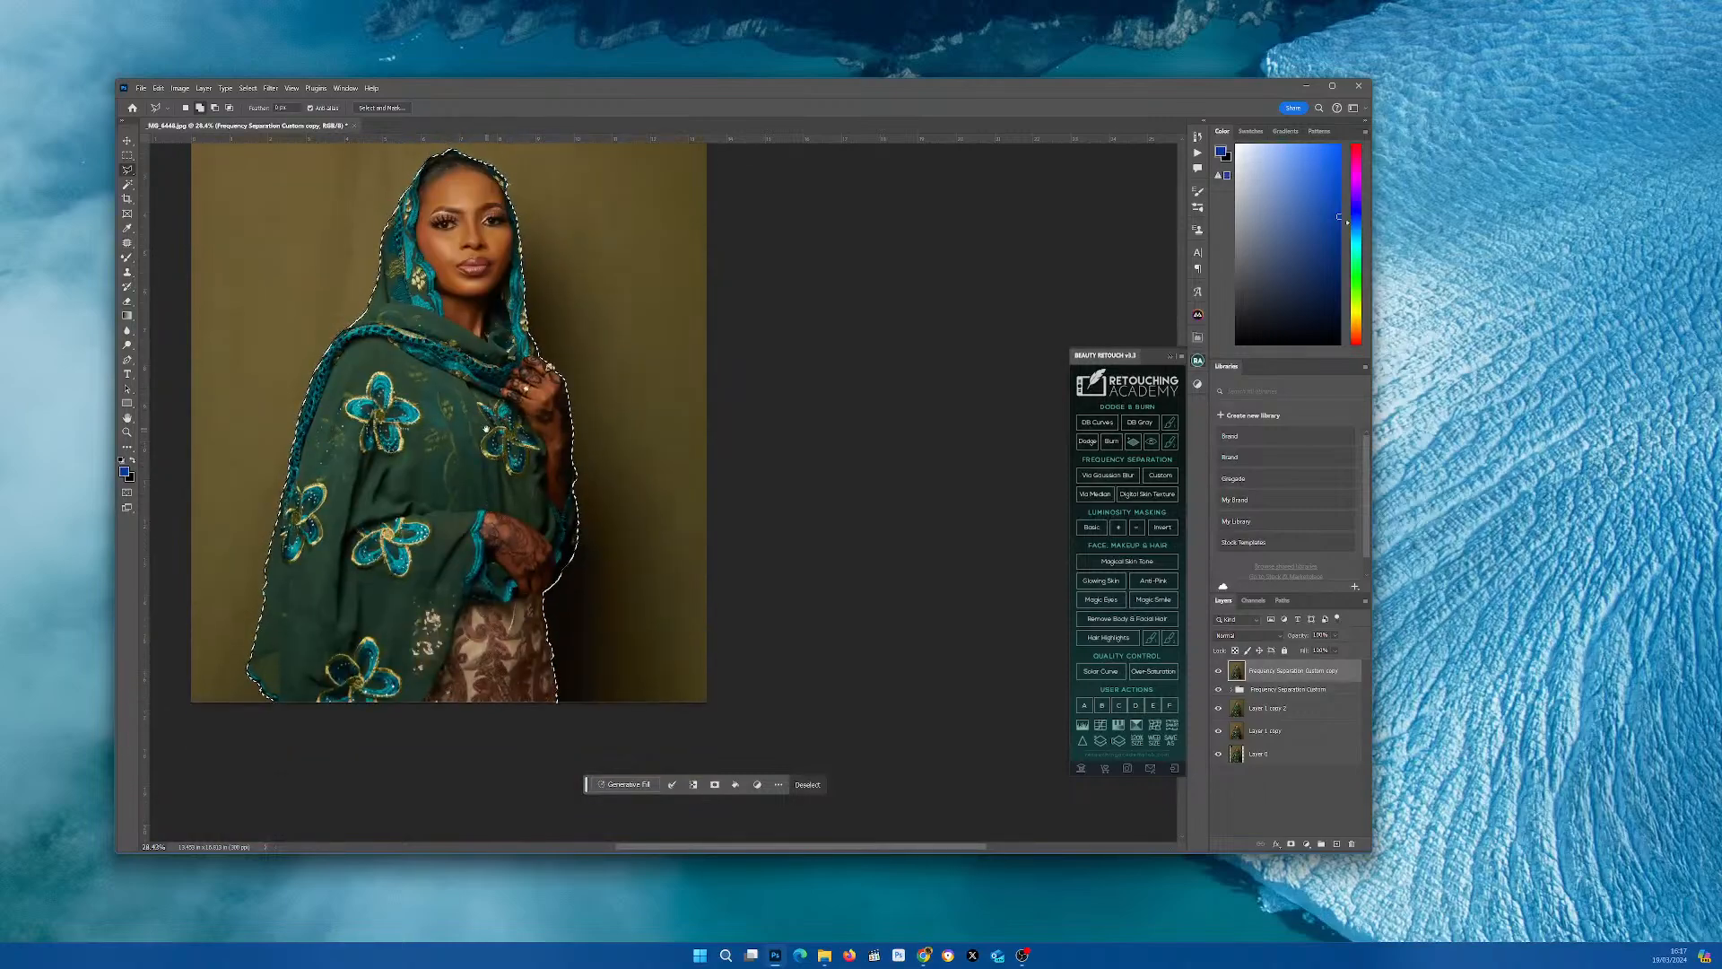
{"action": "left_click_drag", "start_coordinate": [485, 415], "coordinate": [668, 537]}
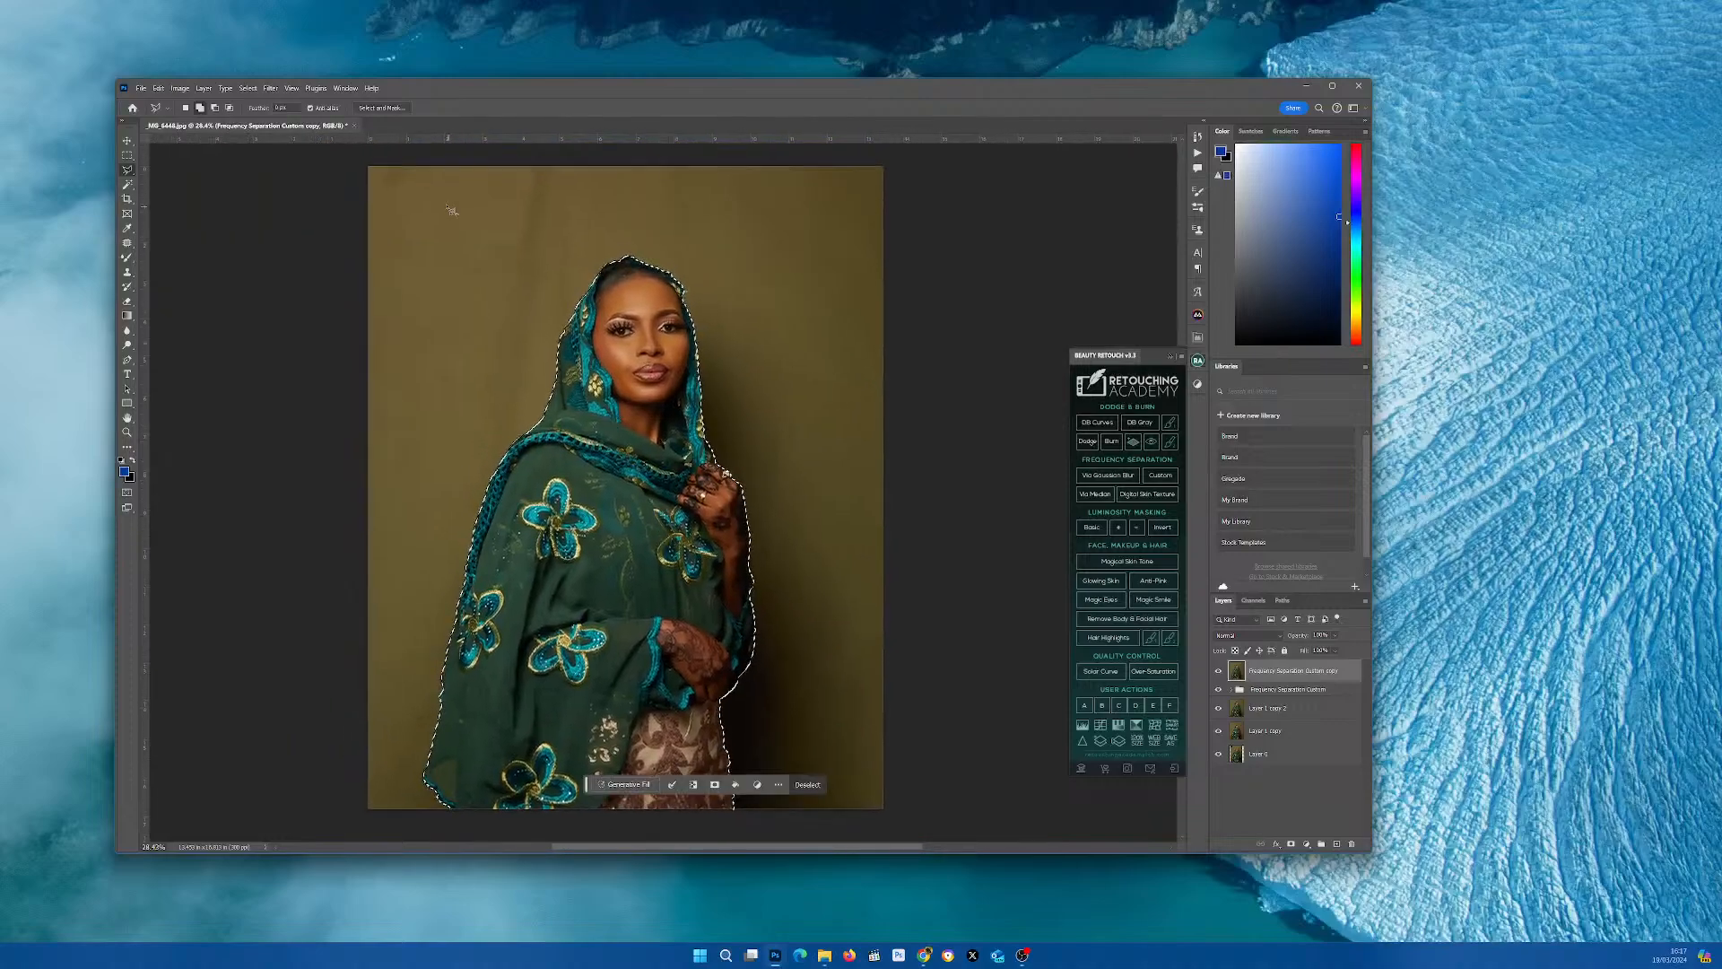
- Refine the subject selection in Select and Mask with a slight feather and edge shift, and output it as a New Layer with Layer Mask
{"action": "left_click", "coordinate": [392, 108]}
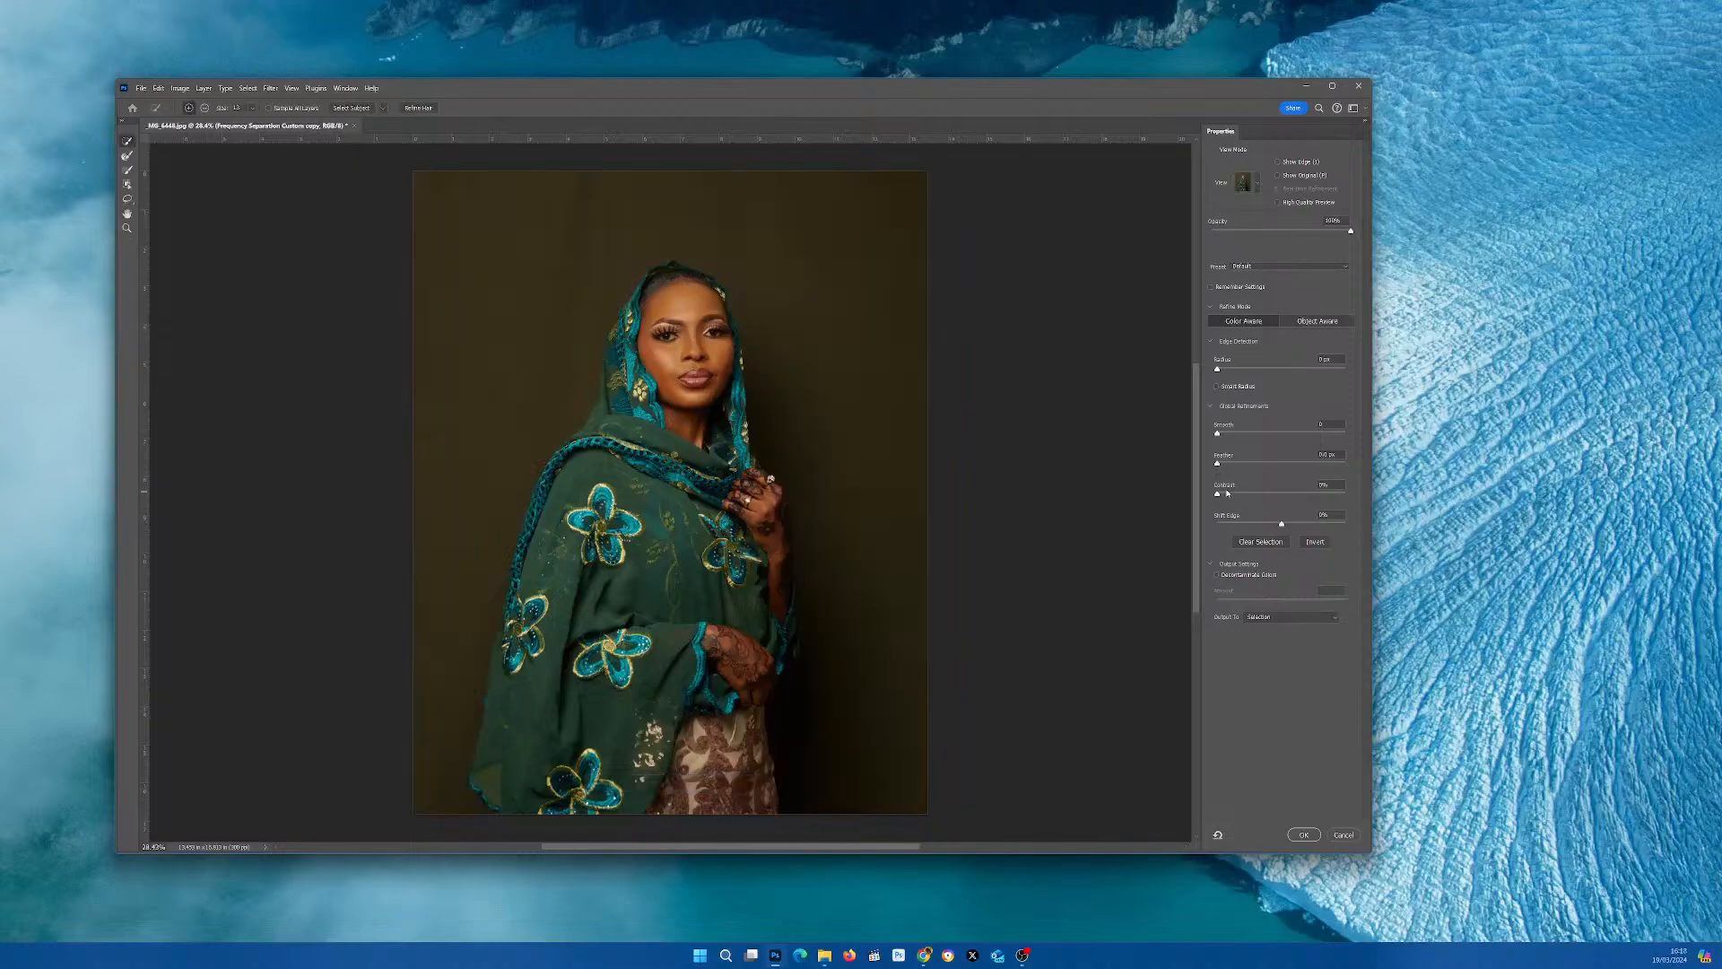
{"action": "left_click", "coordinate": [1224, 464]}
{"action": "left_click", "coordinate": [1280, 525]}
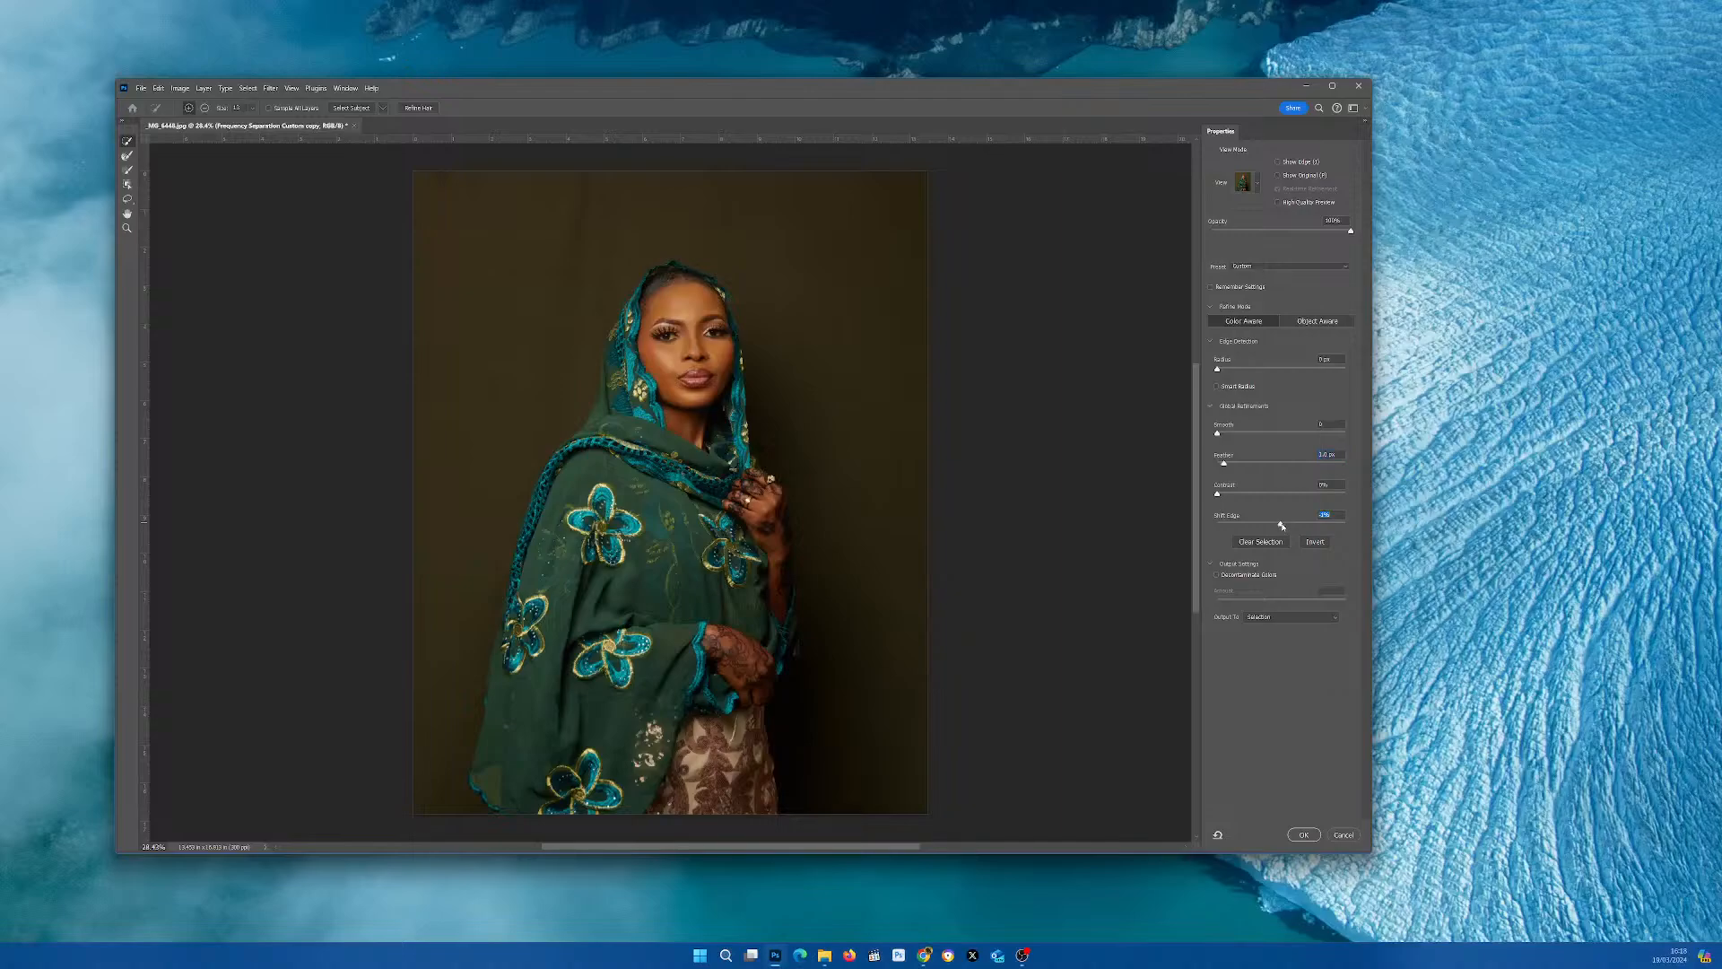
{"action": "left_click", "coordinate": [1329, 616]}
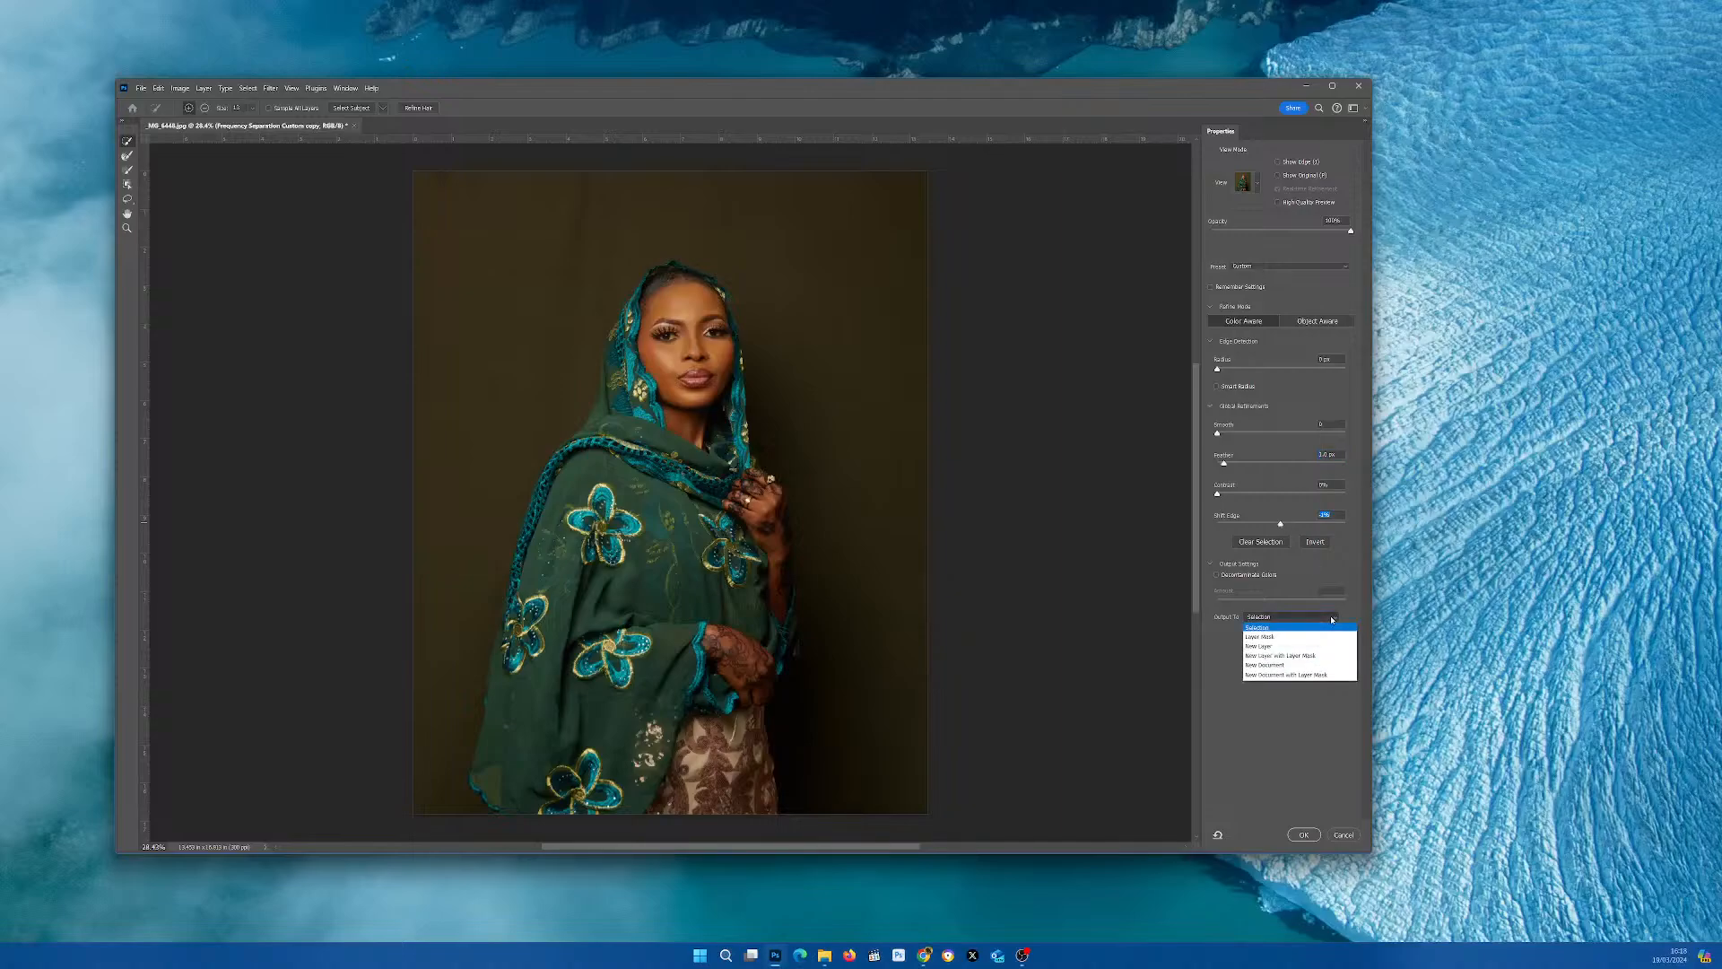
{"action": "left_click", "coordinate": [1305, 655]}
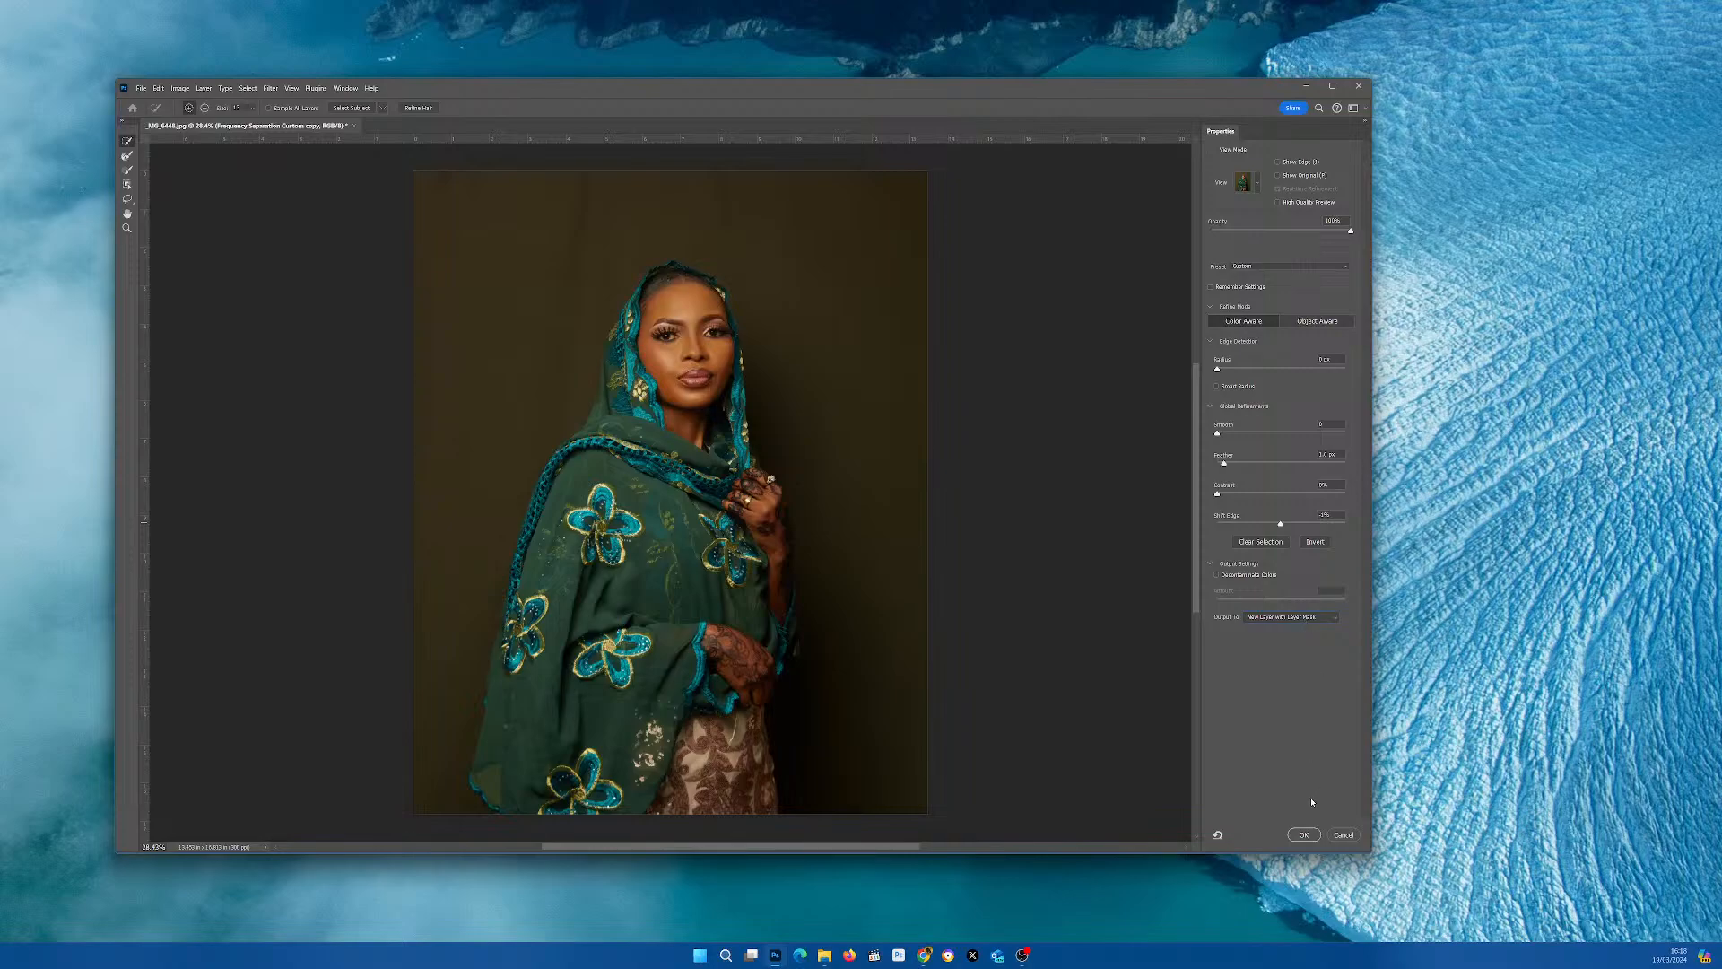
{"action": "left_click", "coordinate": [1304, 836]}
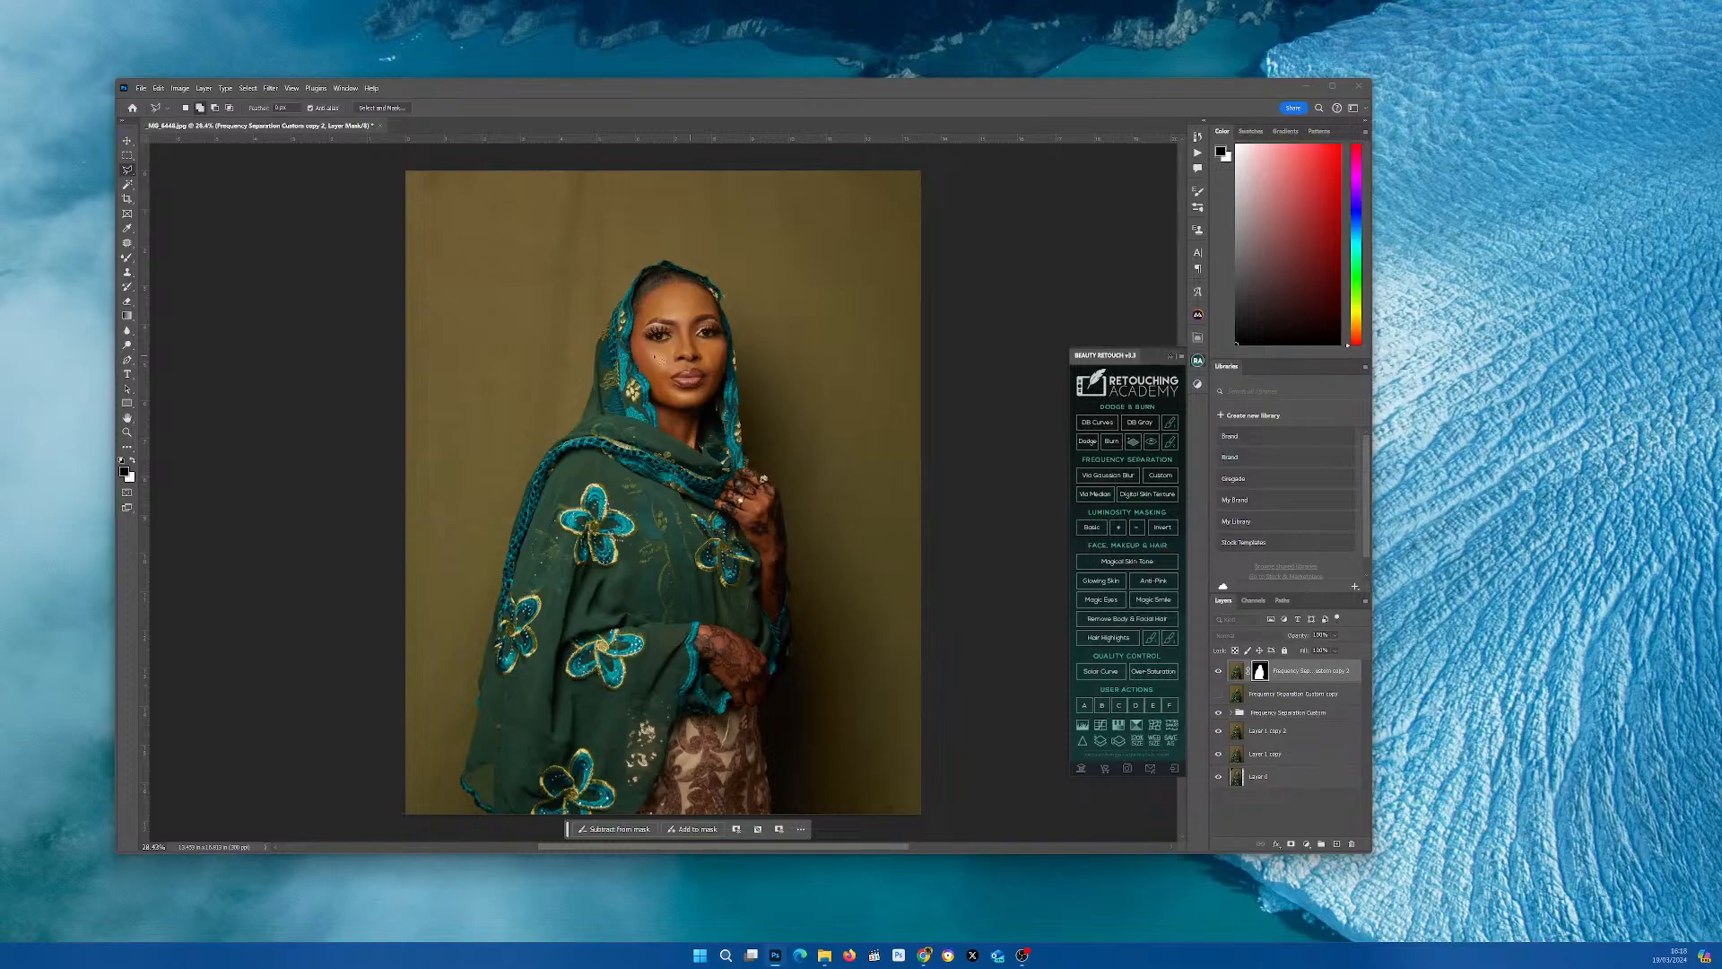
- Show the Frequency Separation Custom copy layer, load the subject's mask as an inverted selection, and copy the backdrop to a new layer
{"action": "left_click", "coordinate": [1219, 694]}
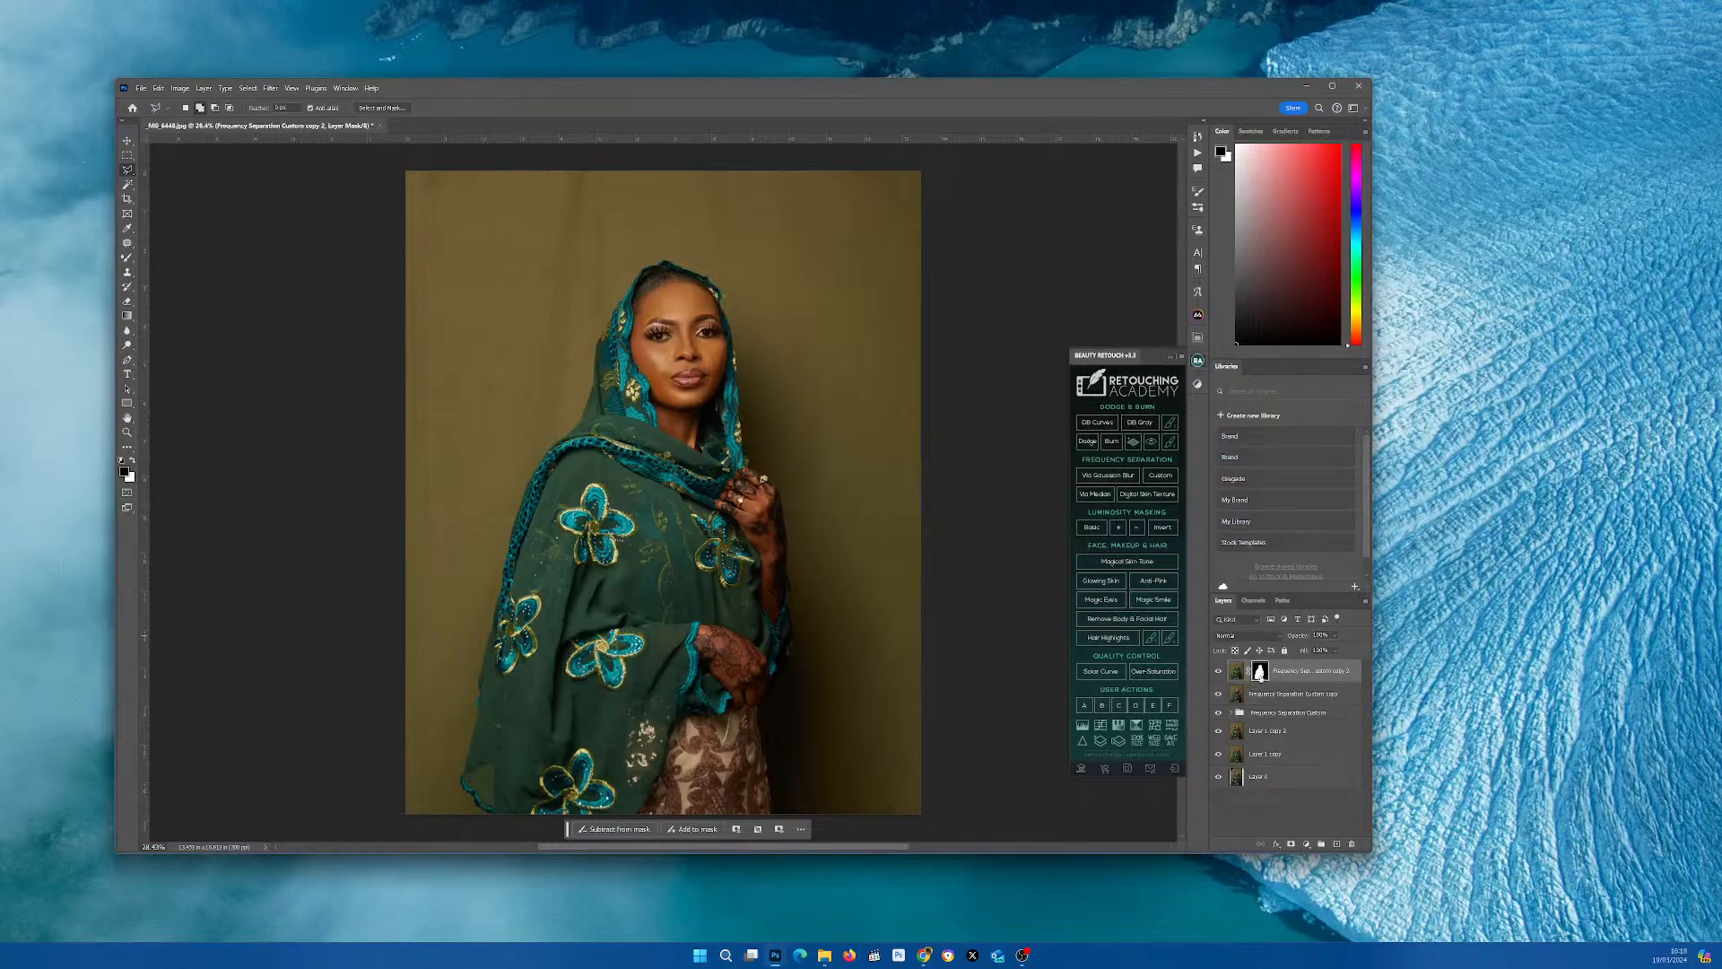
{"action": "left_click", "coordinate": [1291, 695]}
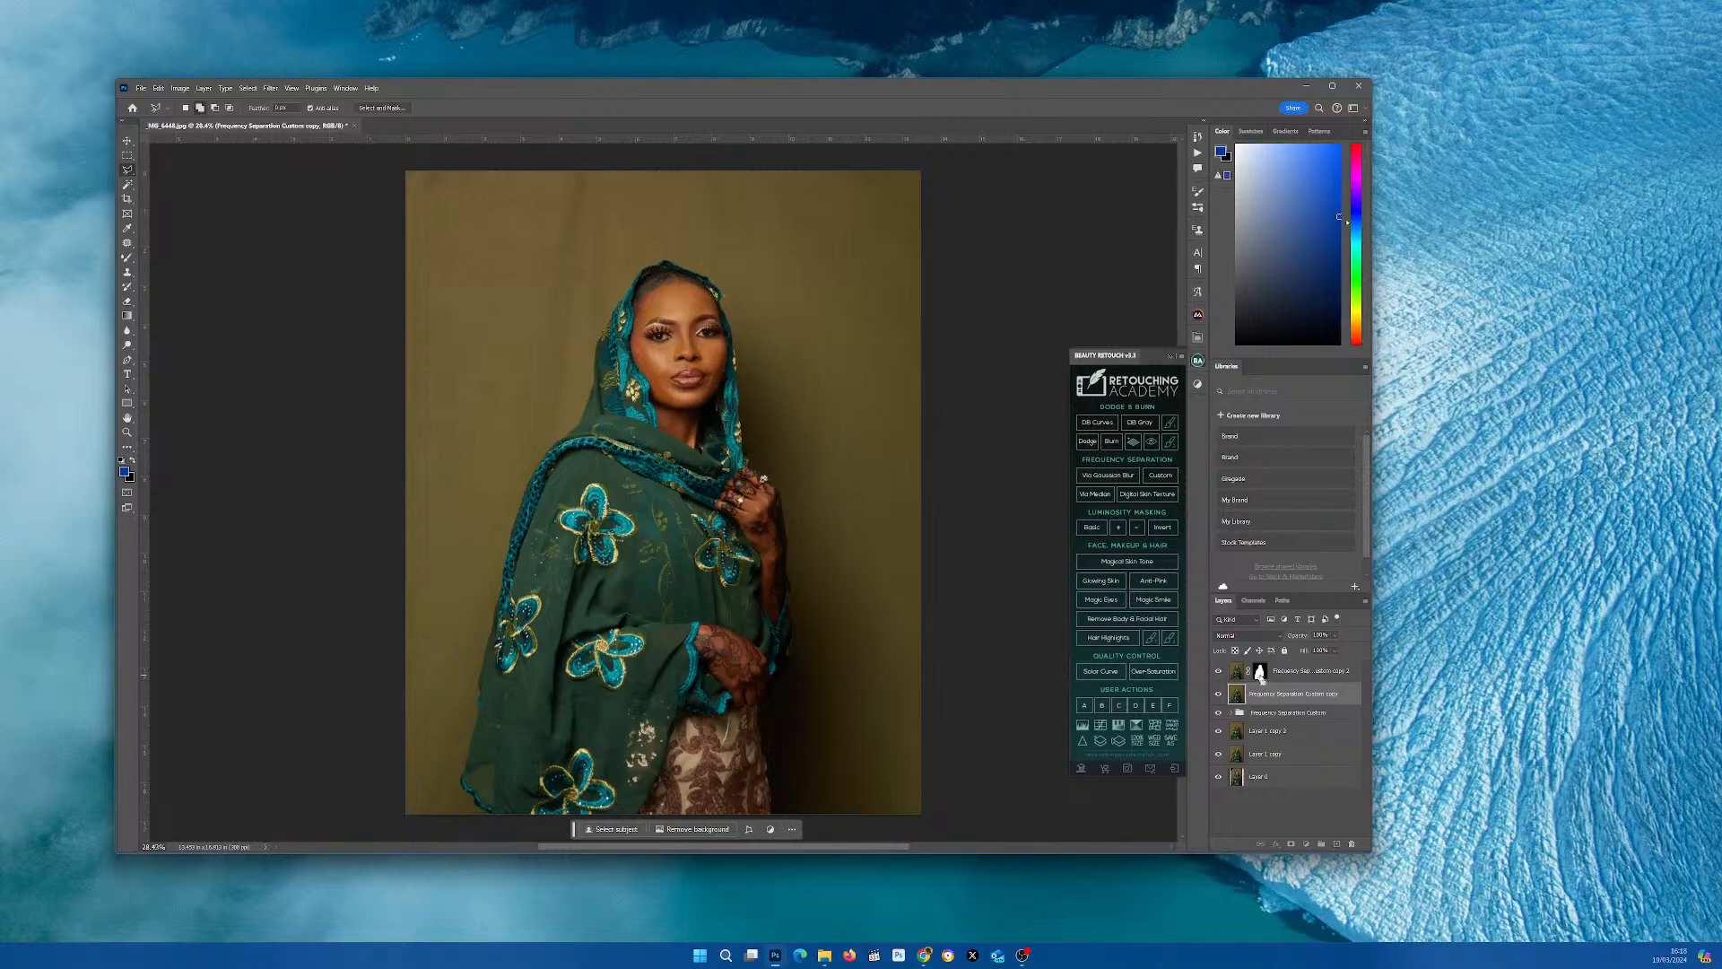
{"action": "left_click", "coordinate": [1260, 676], "text": "ctrl"}
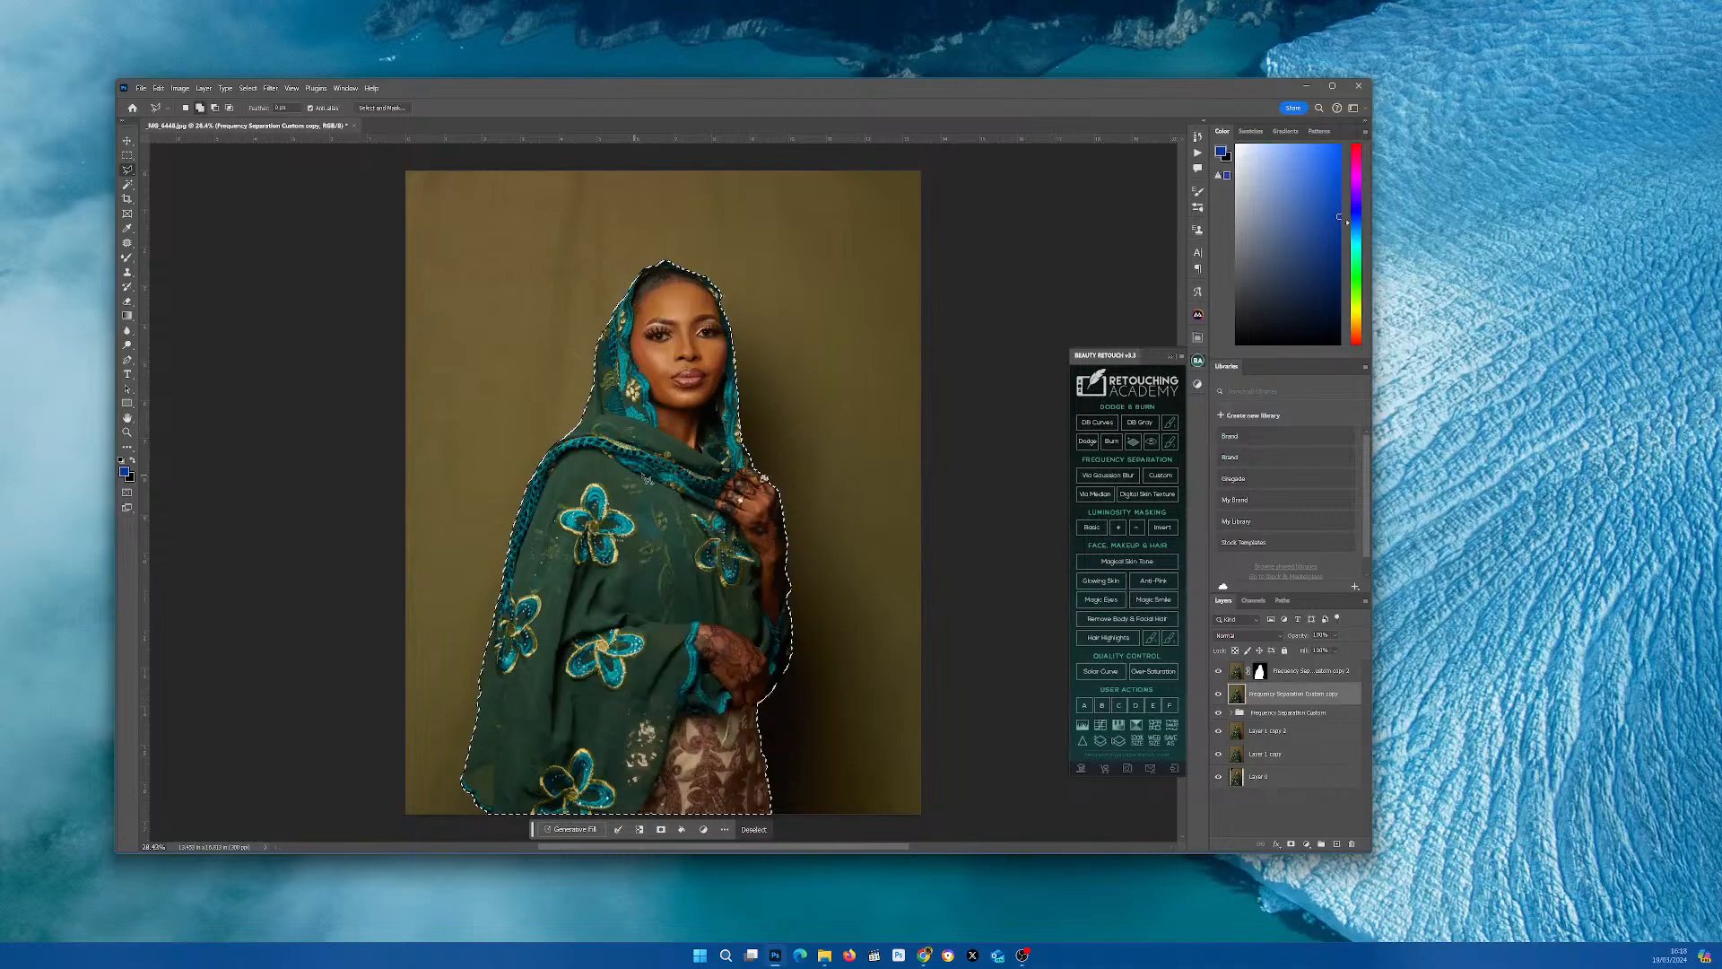
{"action": "right_click", "coordinate": [642, 477]}
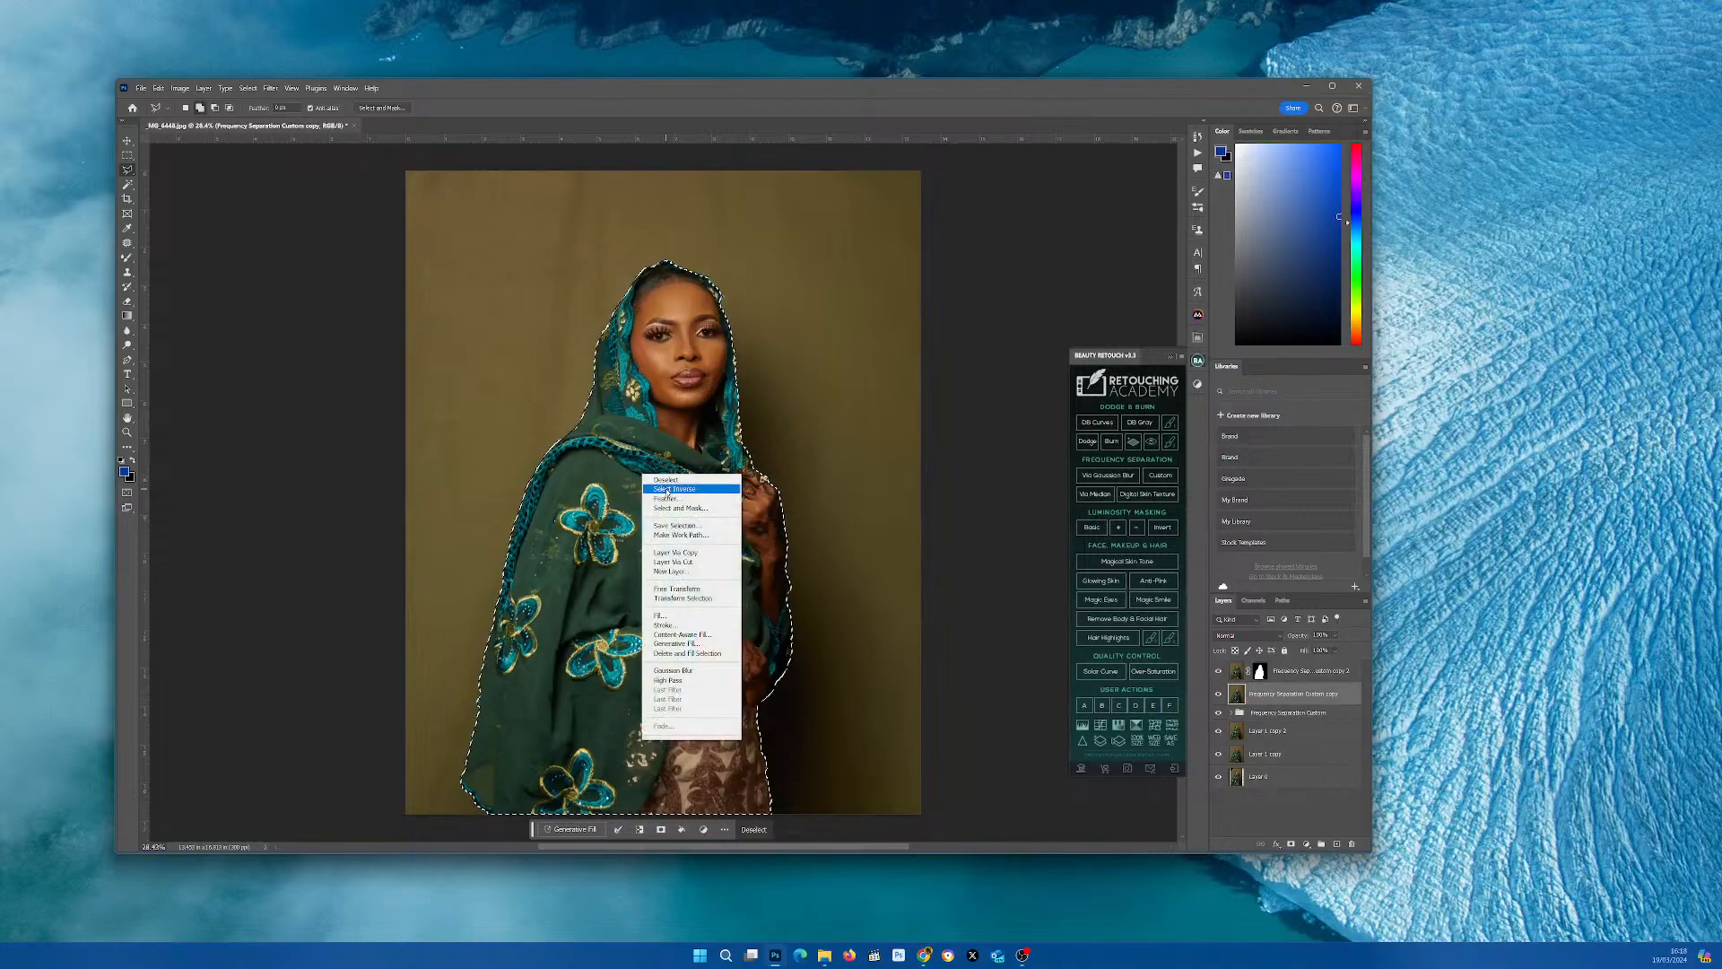
{"action": "key", "text": "Escape"}
{"action": "key", "text": "shift+ctrl+i"}
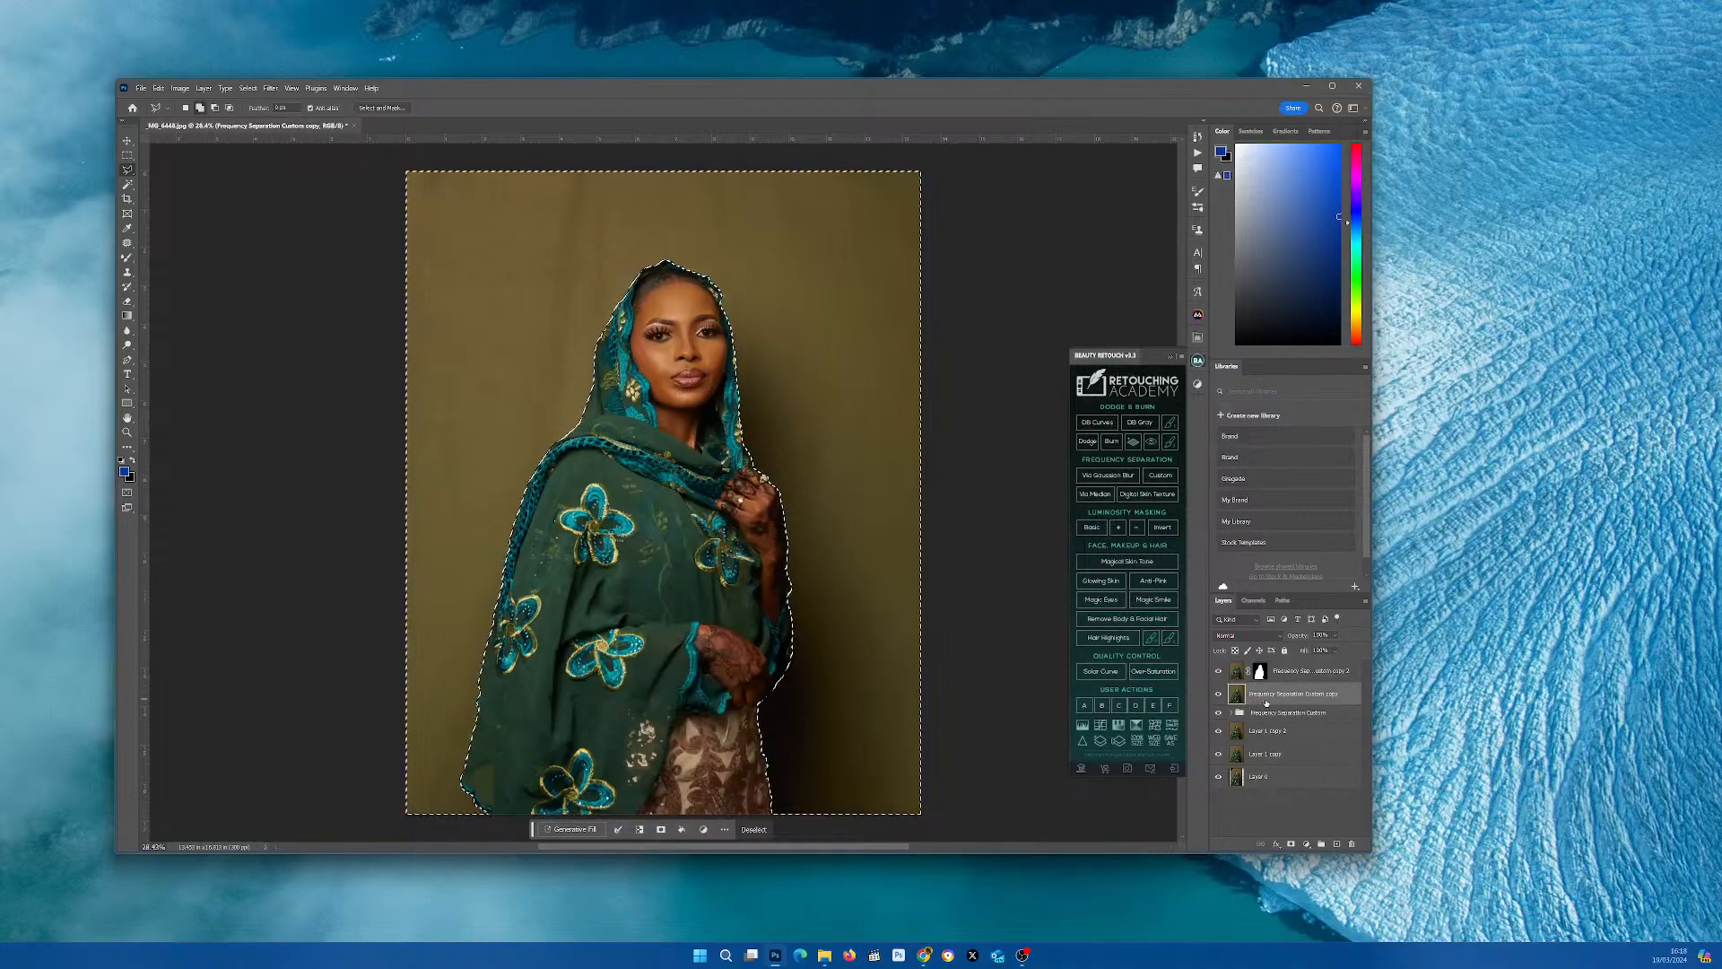
{"action": "key", "text": "ctrl+d"}
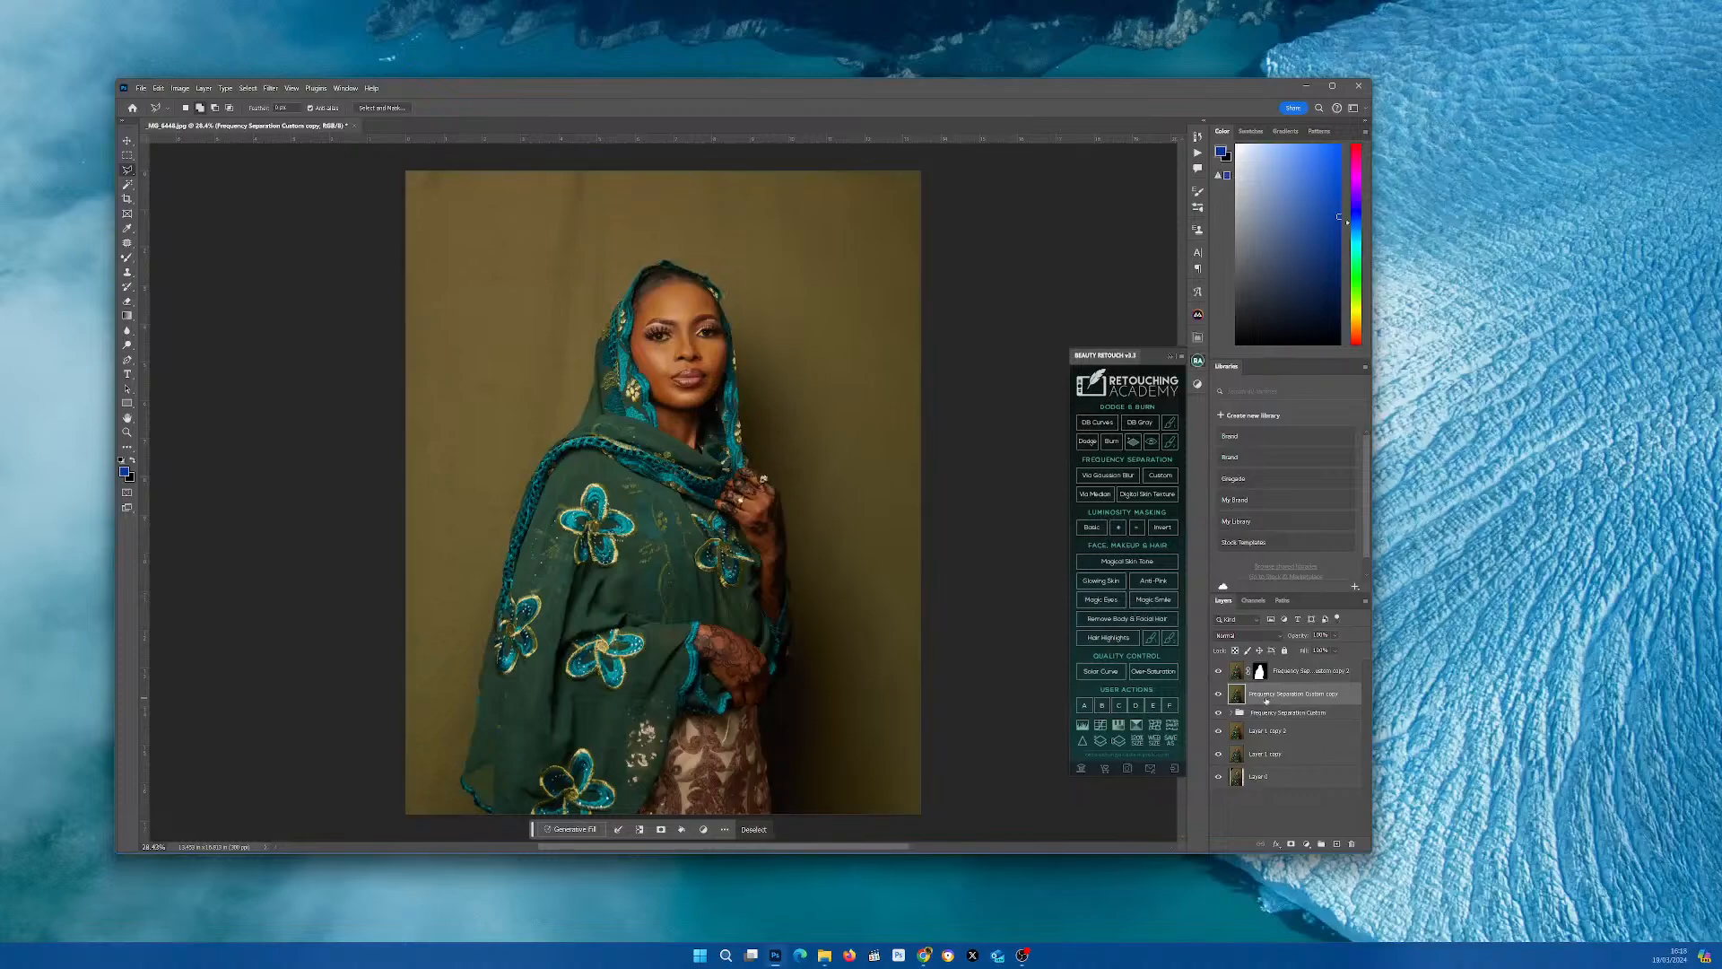
{"action": "key", "text": "ctrl+shift+alt+n"}
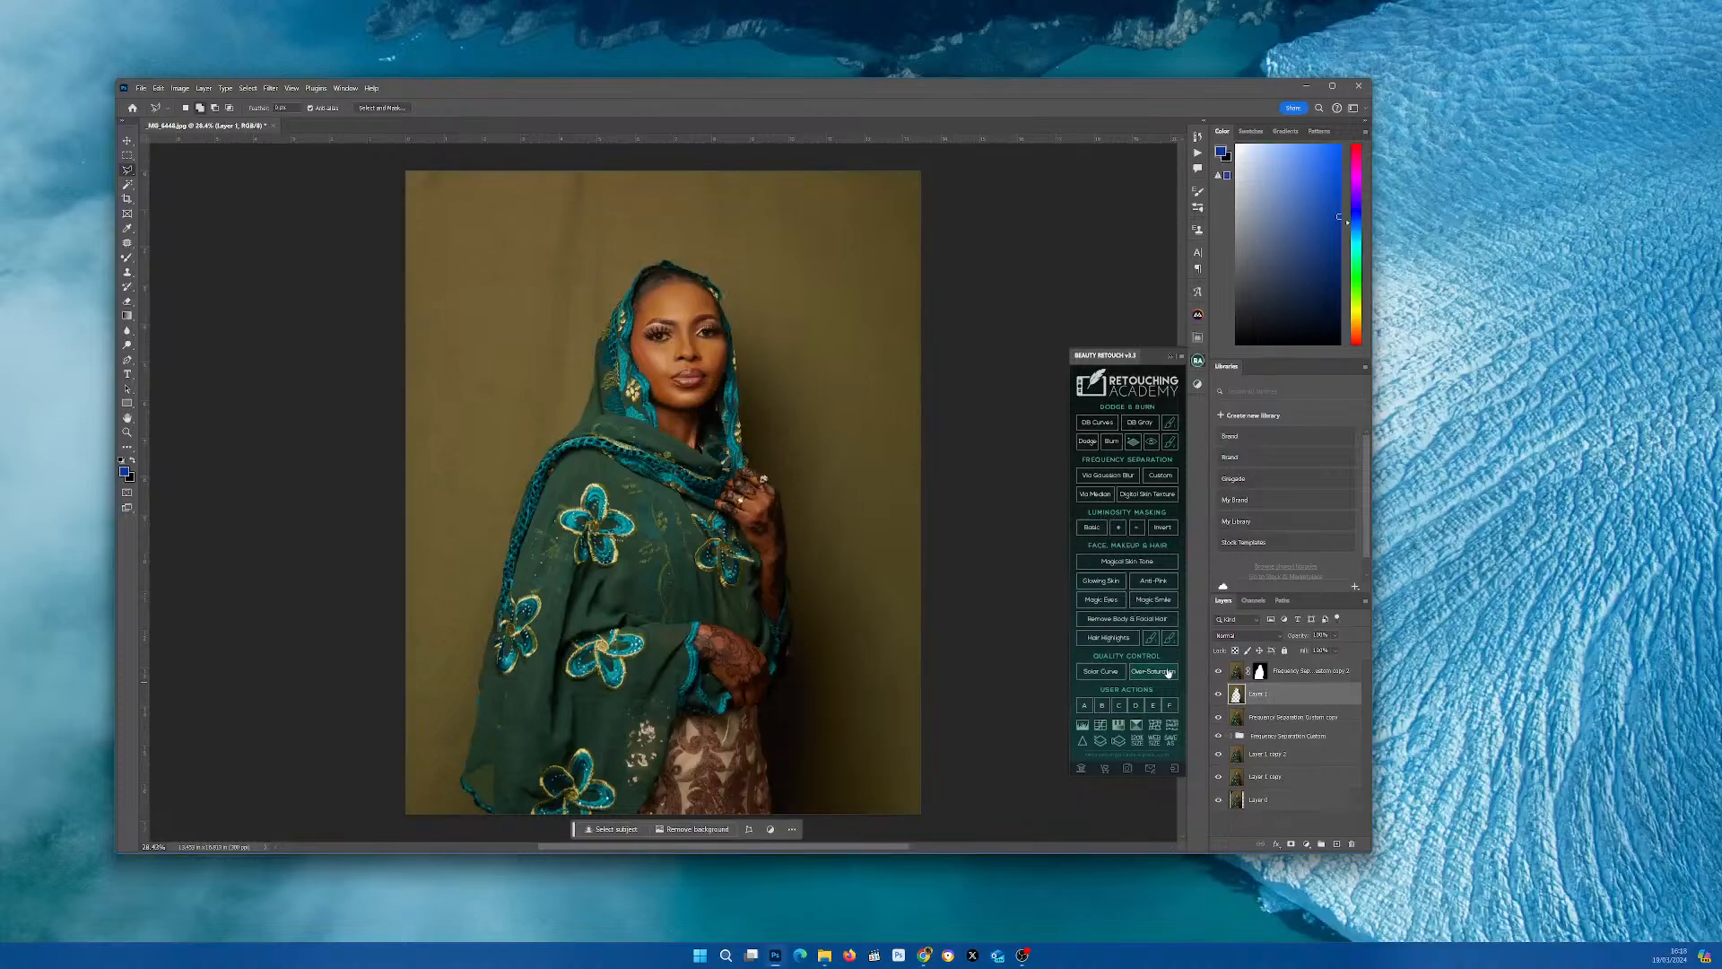
- Patch the creases in the backdrop above and beside the veil on Layer 1 and clear the selection
{"action": "left_click", "coordinate": [127, 243]}
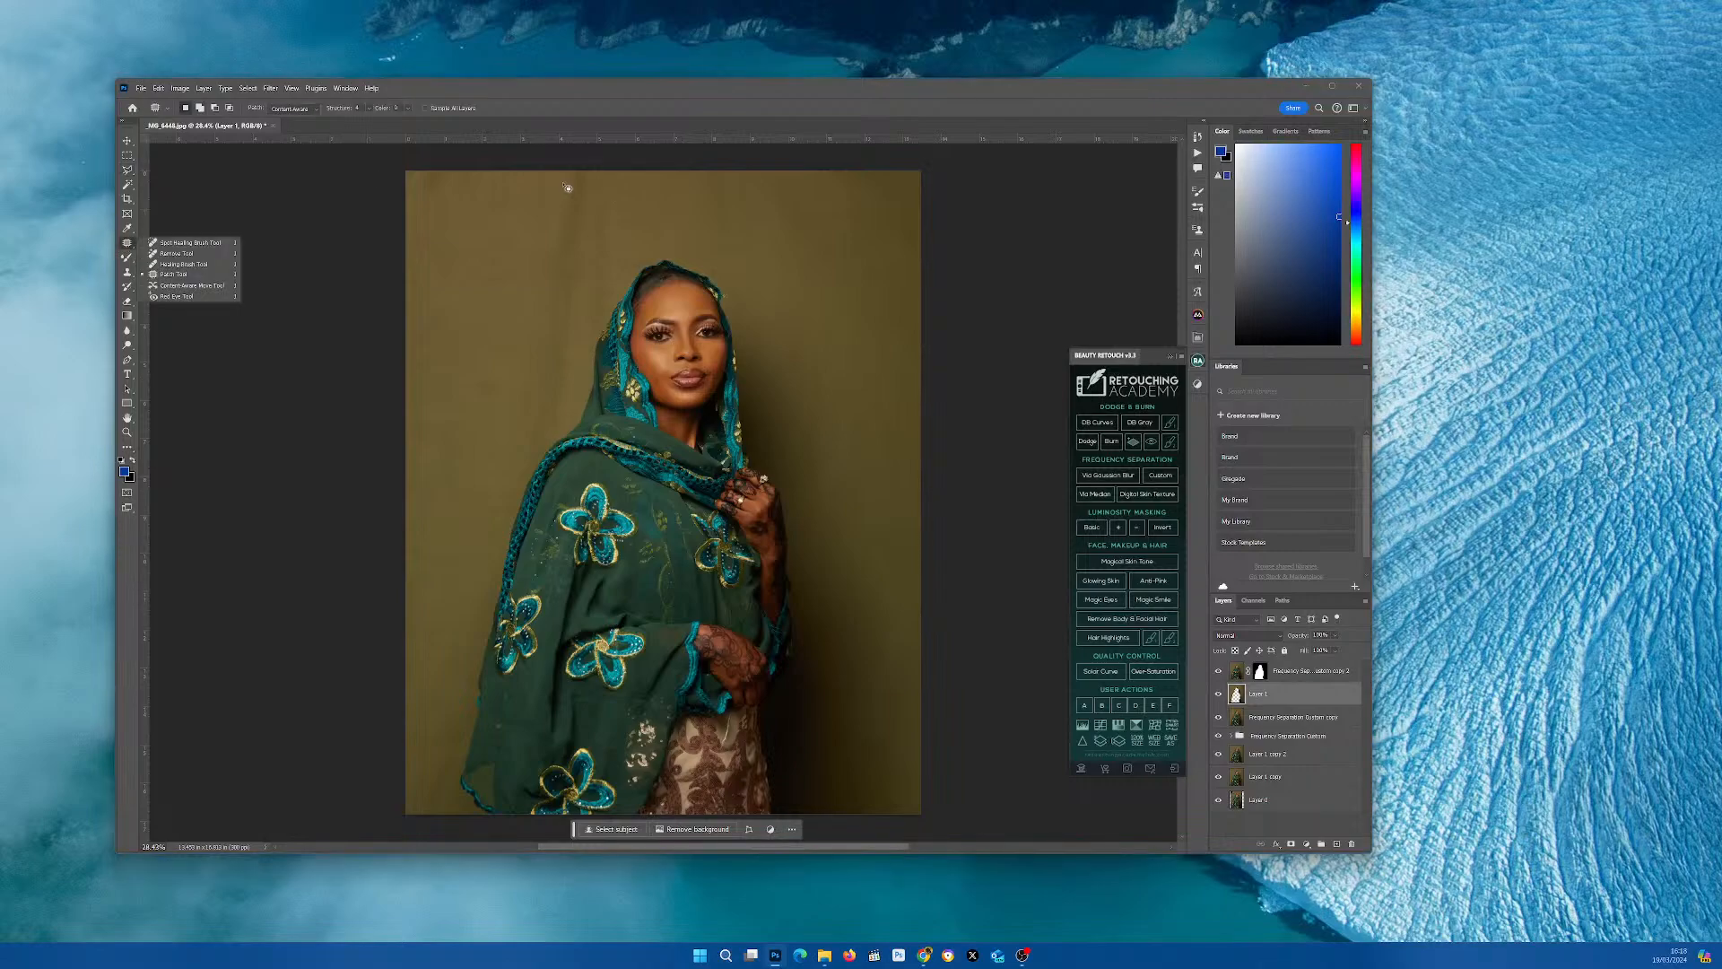
{"action": "mouse_move", "coordinate": [560, 179]}
{"action": "left_mouse_down"}
{"action": "mouse_move", "coordinate": [533, 259]}
{"action": "mouse_move", "coordinate": [530, 398]}
{"action": "mouse_move", "coordinate": [569, 388]}
{"action": "mouse_move", "coordinate": [612, 257]}
{"action": "mouse_move", "coordinate": [606, 179]}
{"action": "mouse_move", "coordinate": [576, 180]}
{"action": "mouse_move", "coordinate": [527, 224]}
{"action": "left_mouse_up"}
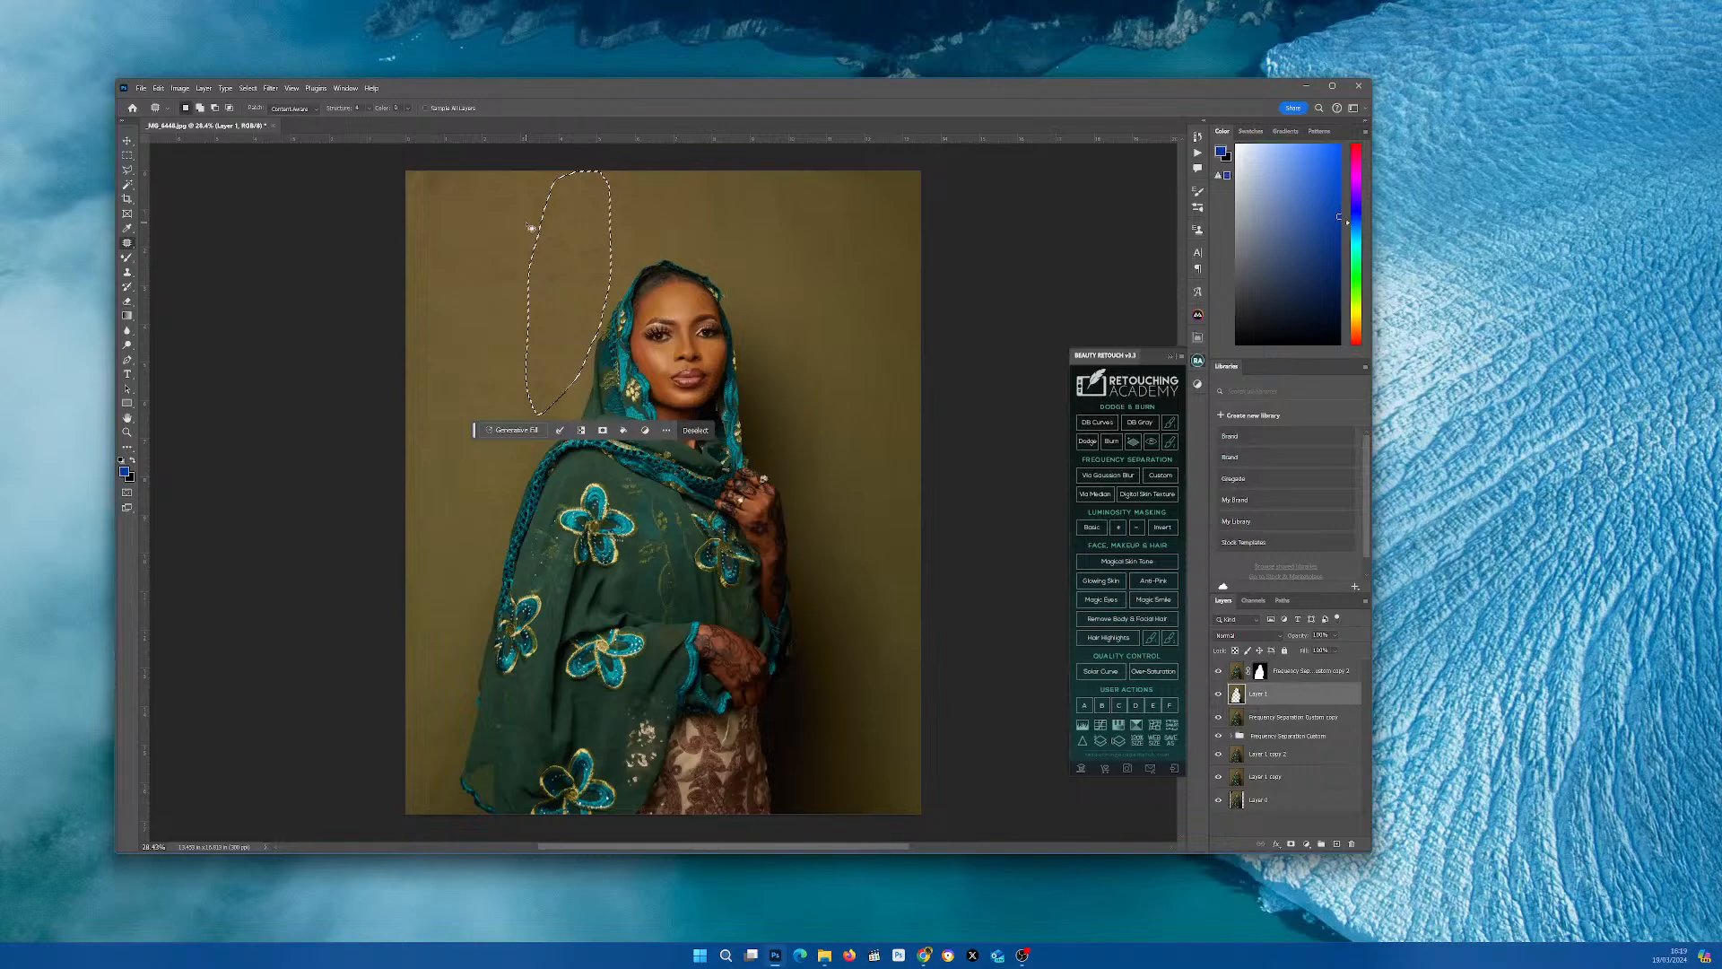
{"action": "key", "text": "ctrl+d"}
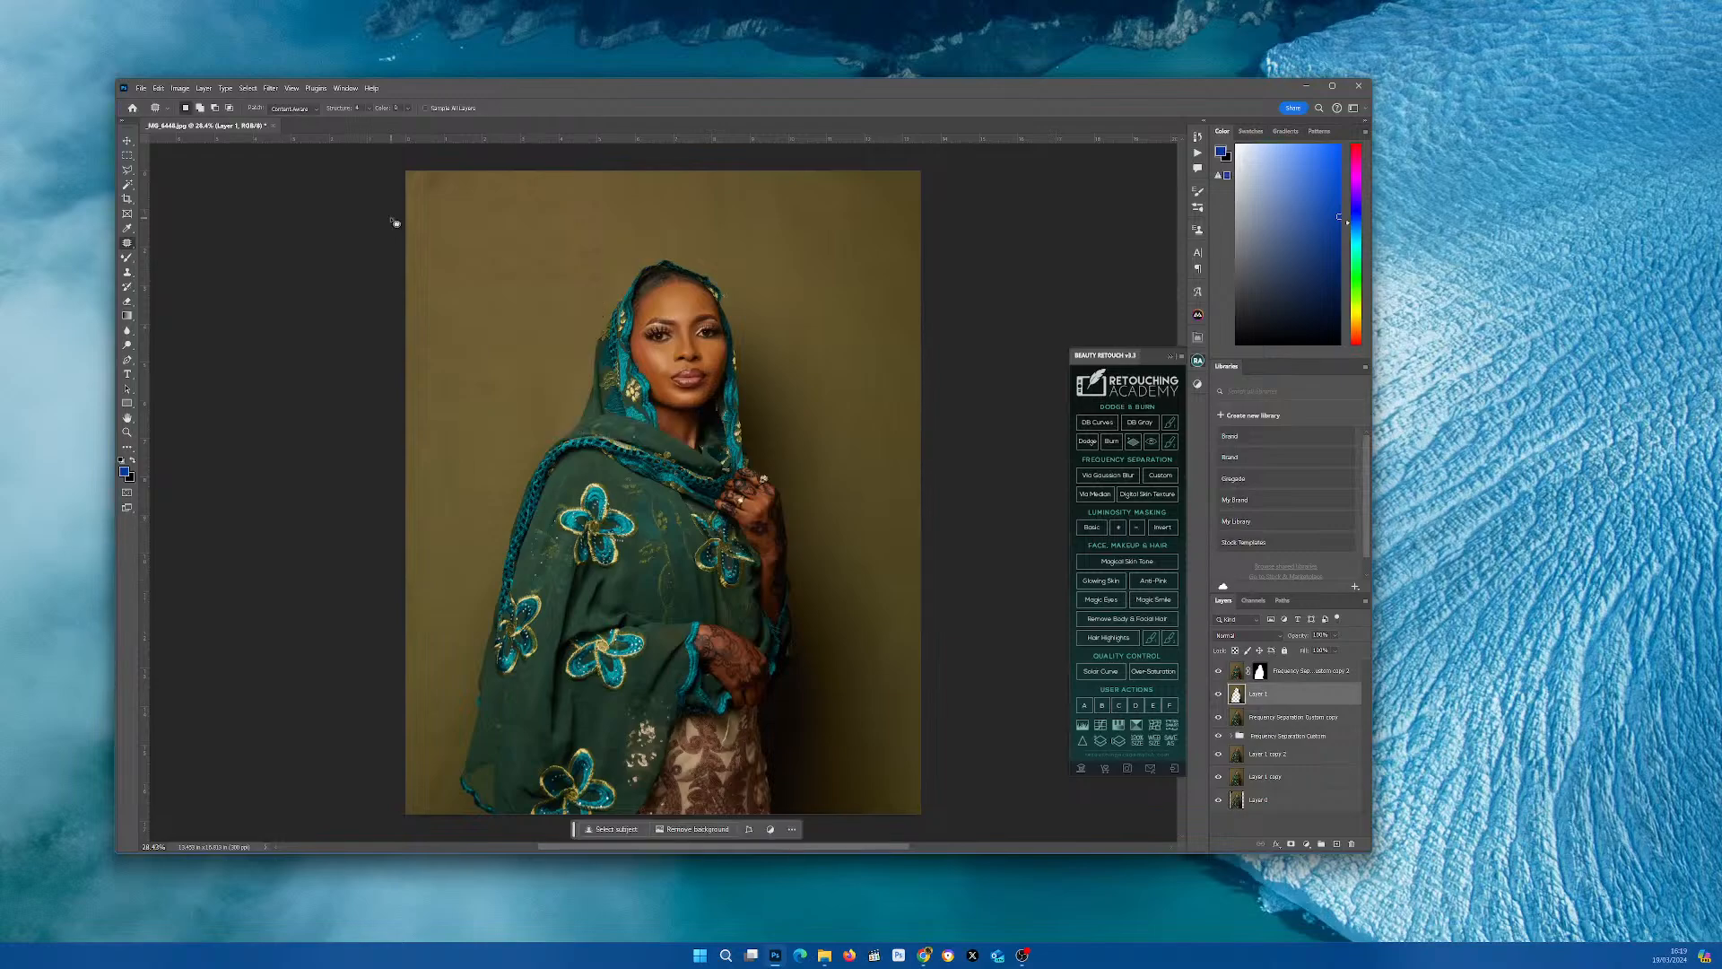
- Inspect the patched backdrop around the subject and apply a low-radius Gaussian Blur to Layer 1
{"action": "scroll", "coordinate": [701, 360], "scroll_direction": "up", "scroll_amount": 2}
{"action": "scroll", "coordinate": [704, 358], "scroll_direction": "up", "scroll_amount": 3}
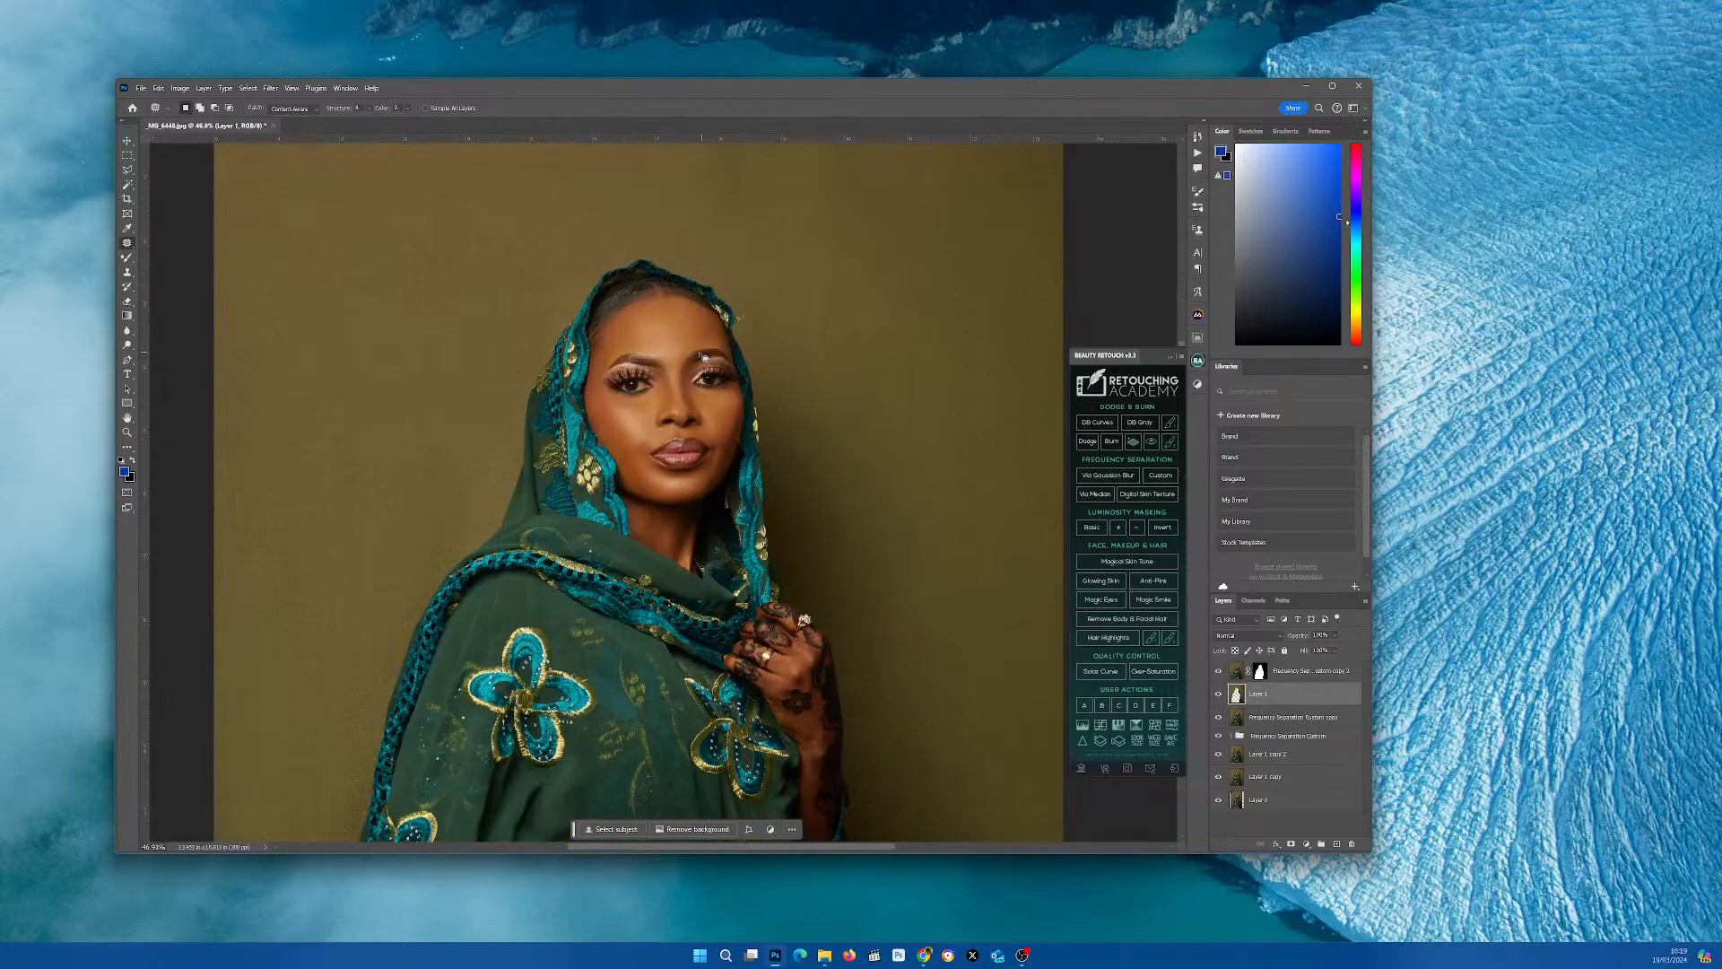
{"action": "scroll", "coordinate": [664, 376], "scroll_direction": "down", "scroll_amount": 2}
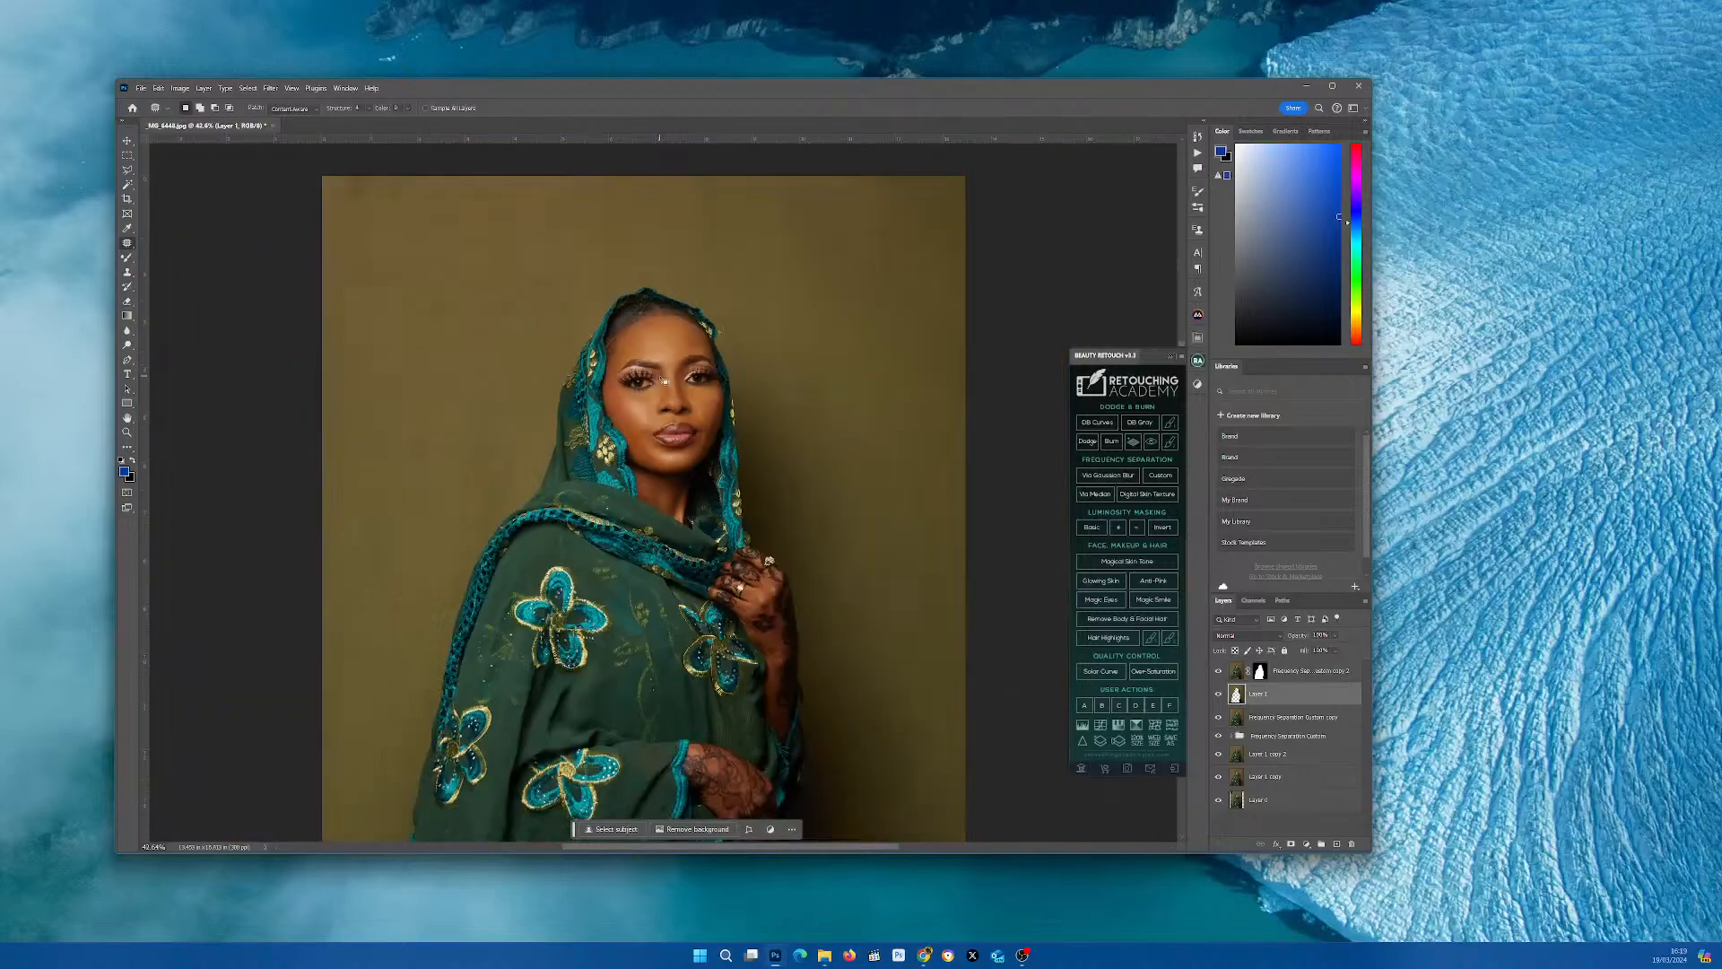
{"action": "scroll", "coordinate": [664, 382], "scroll_direction": "down", "scroll_amount": 3}
{"action": "scroll", "coordinate": [665, 381], "scroll_direction": "down", "scroll_amount": 2}
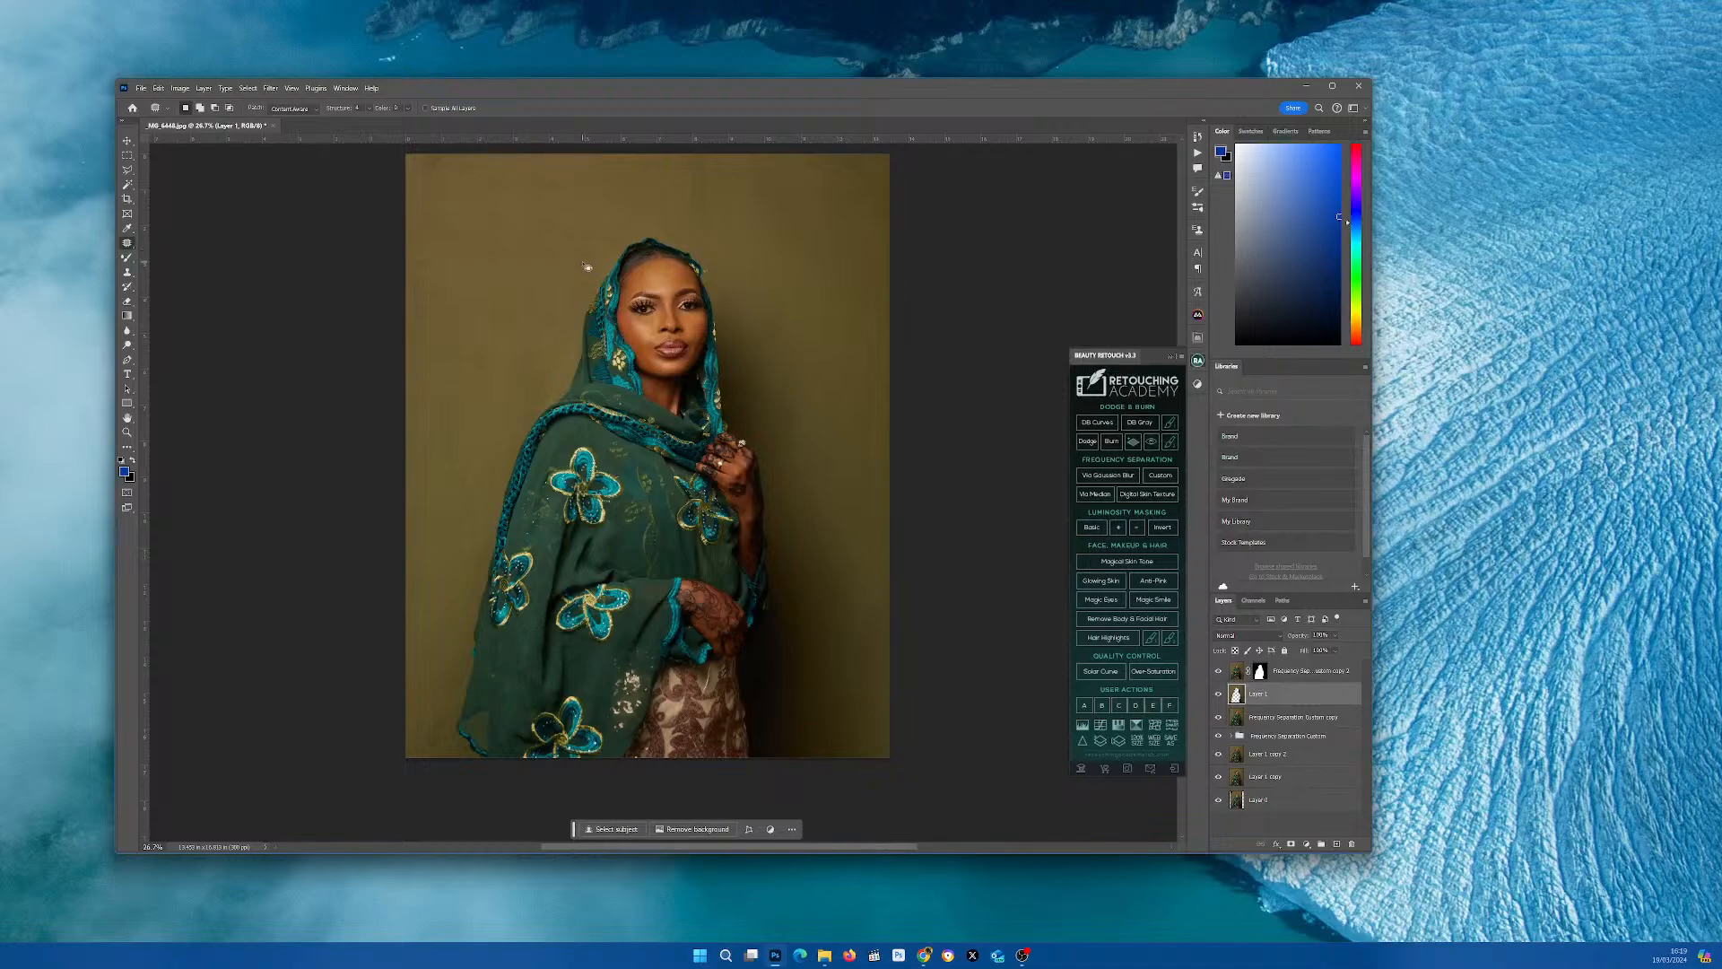
{"action": "left_click", "coordinate": [248, 88]}
{"action": "left_click", "coordinate": [247, 88]}
{"action": "left_click", "coordinate": [270, 87]}
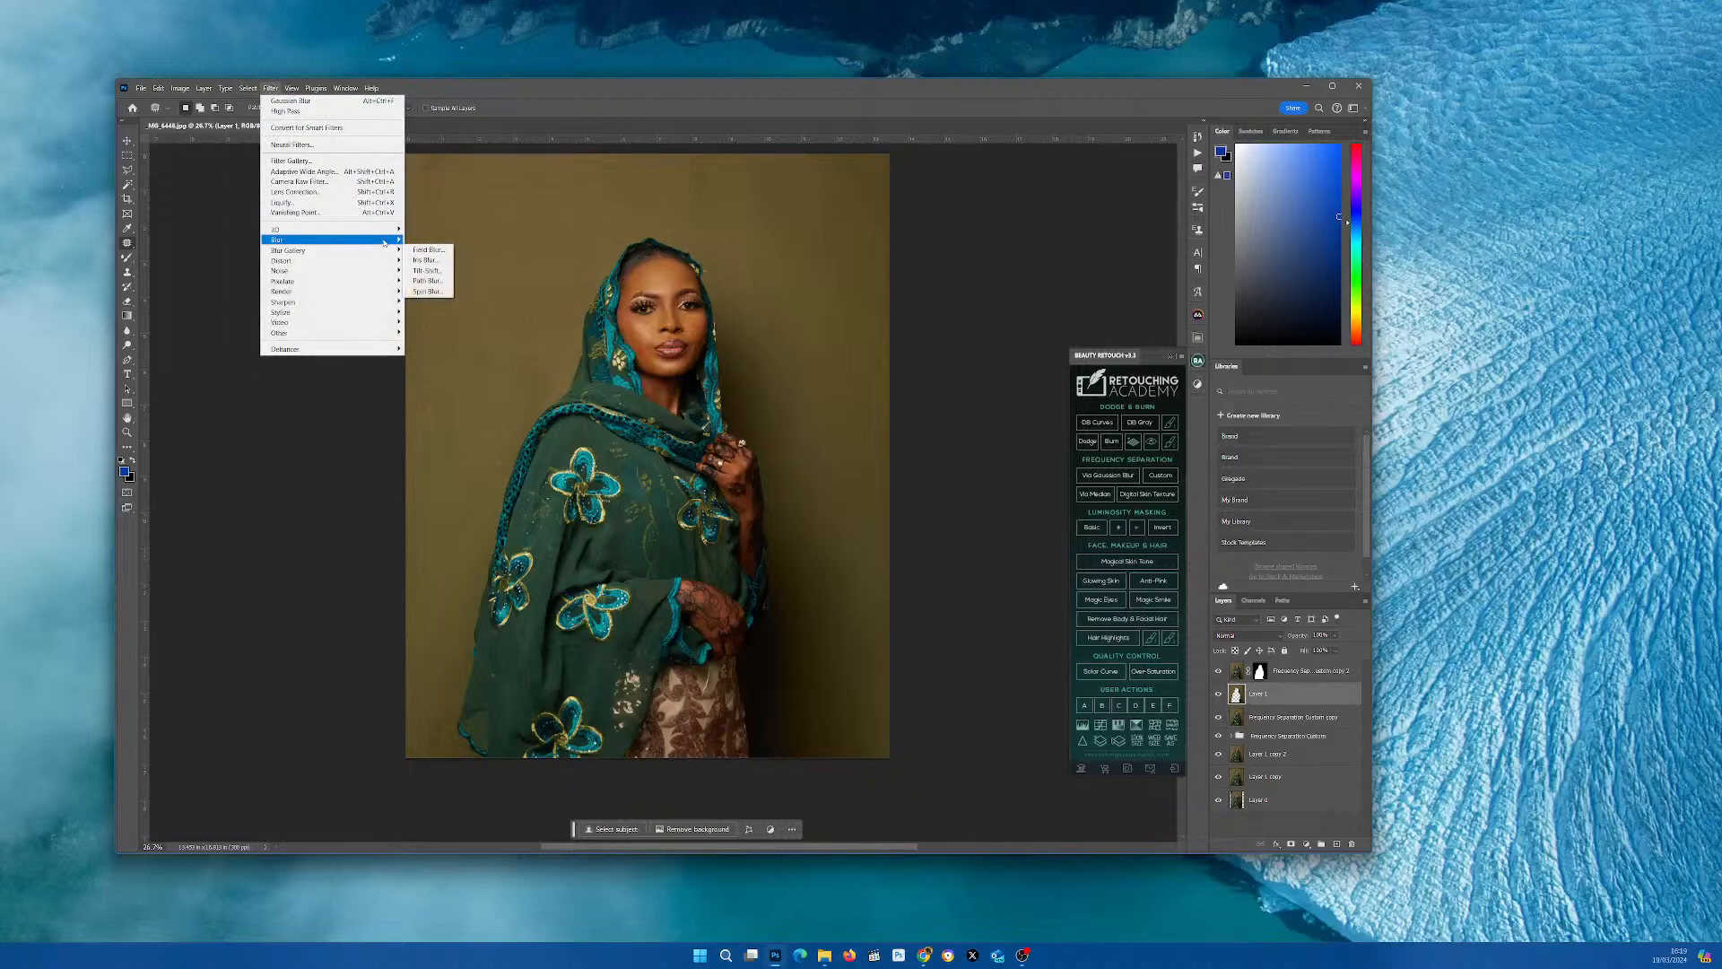
{"action": "mouse_move", "coordinate": [381, 239]}
{"action": "left_click", "coordinate": [441, 283]}
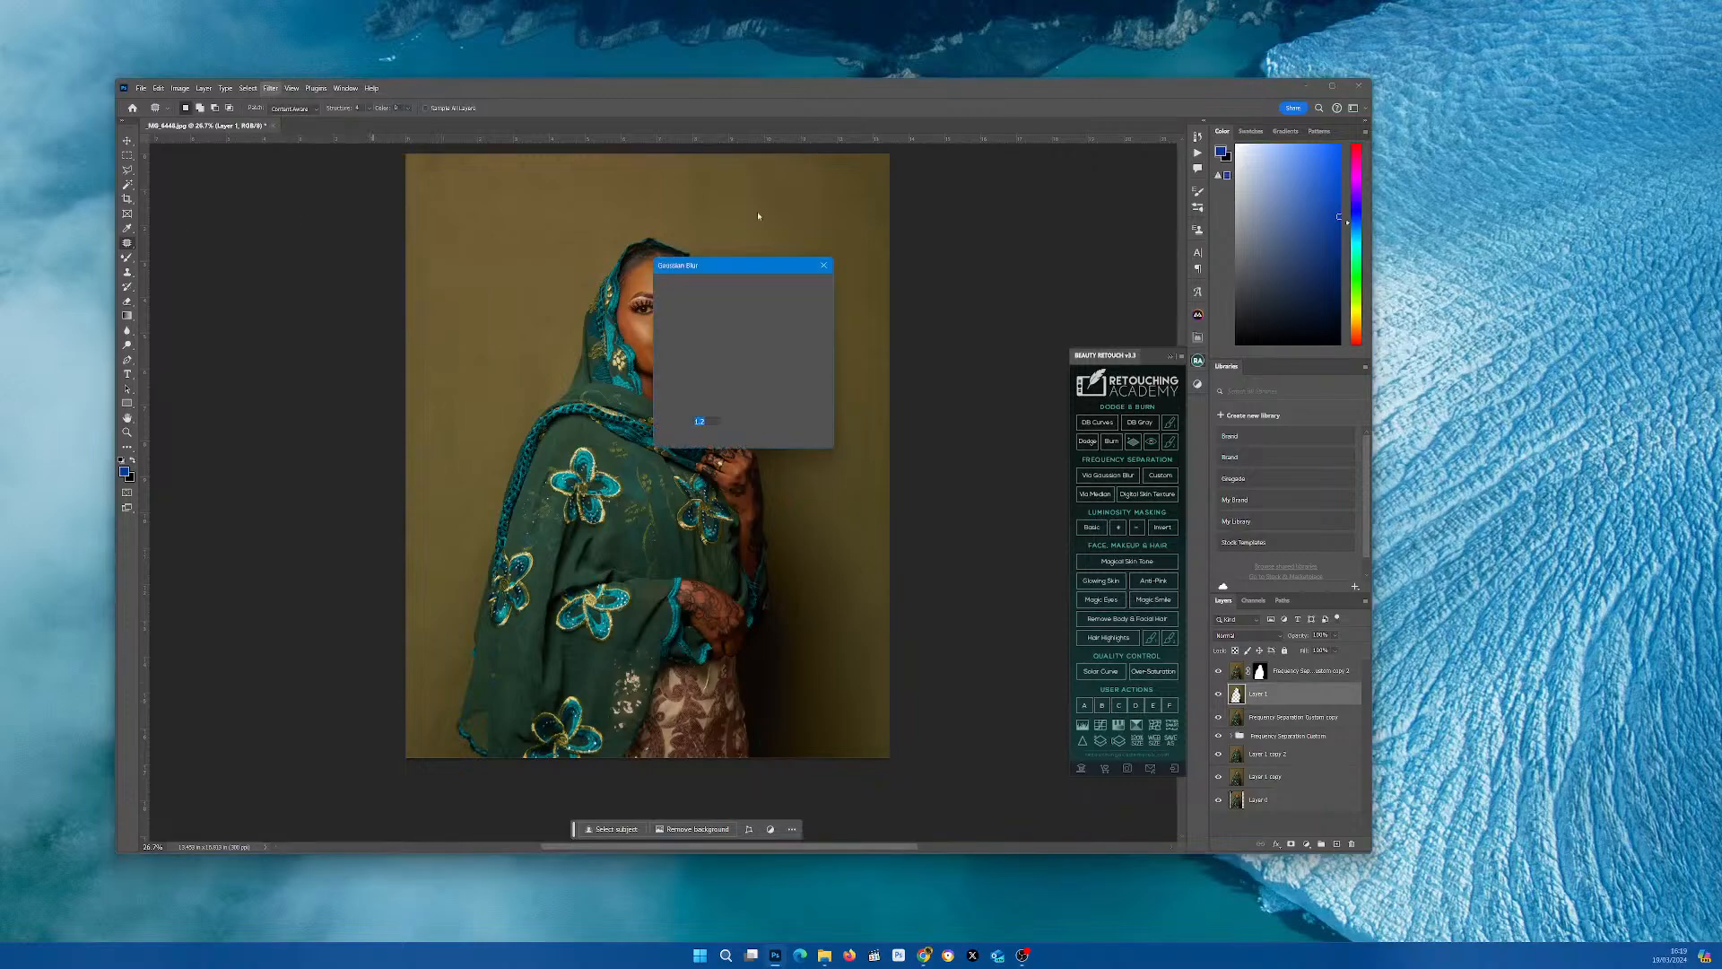
{"action": "left_click_drag", "start_coordinate": [794, 272], "coordinate": [1004, 273]}
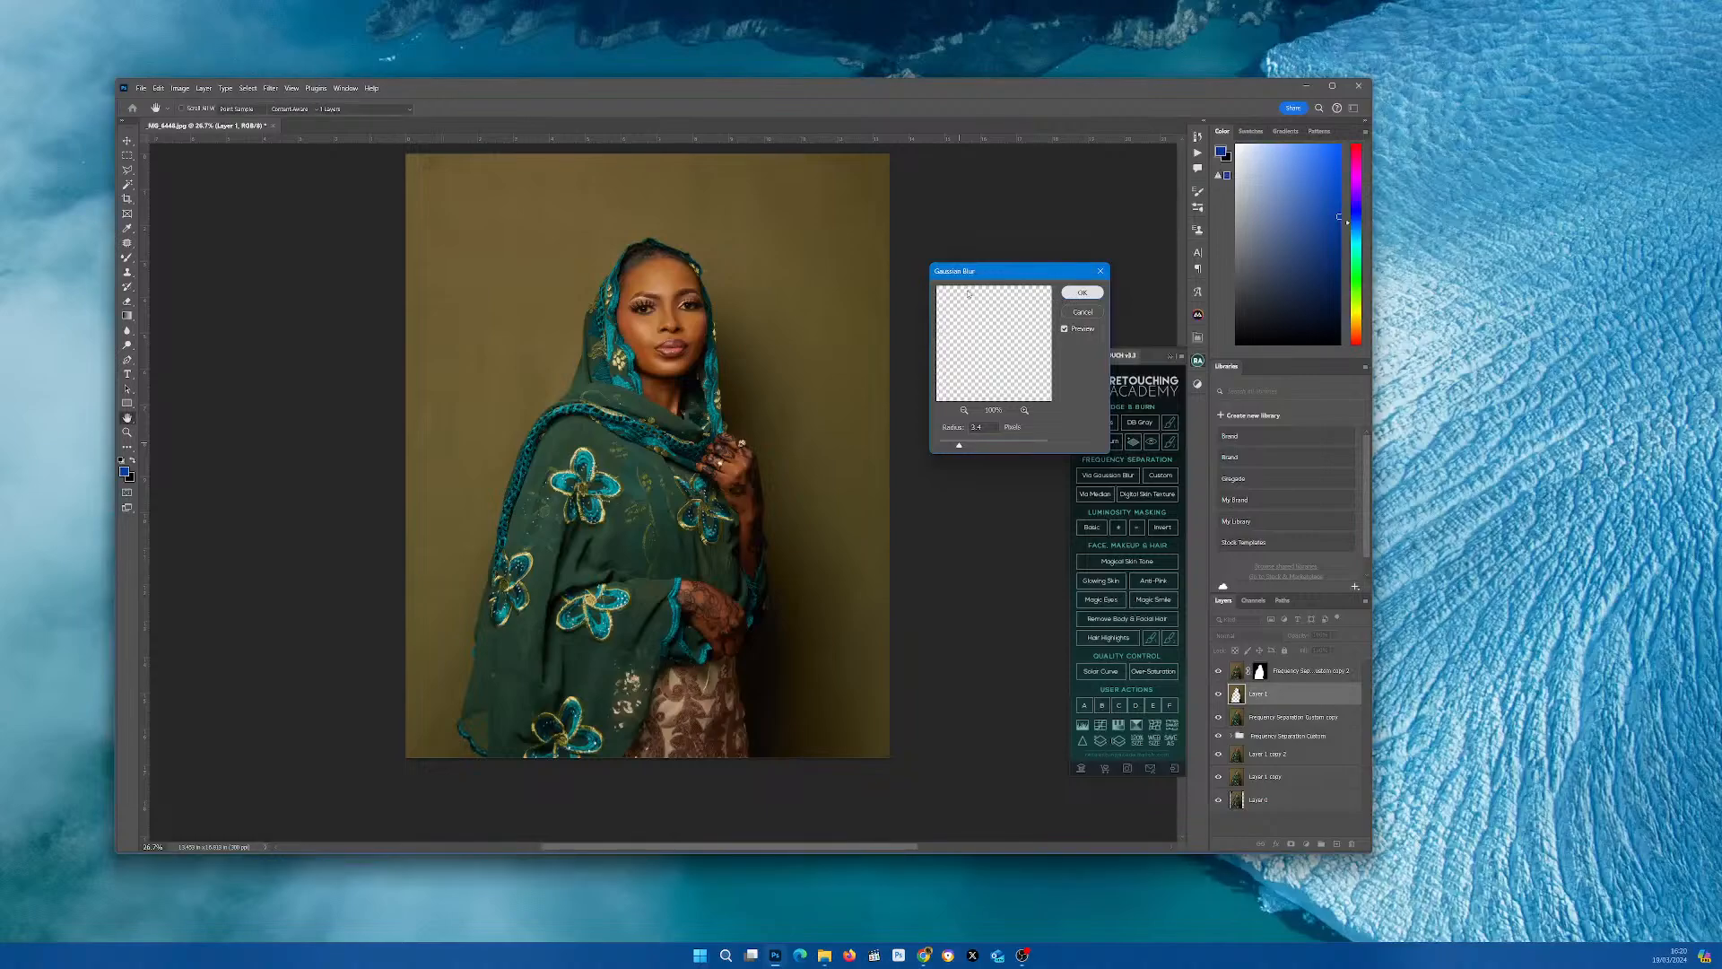
{"action": "key", "text": "Return"}
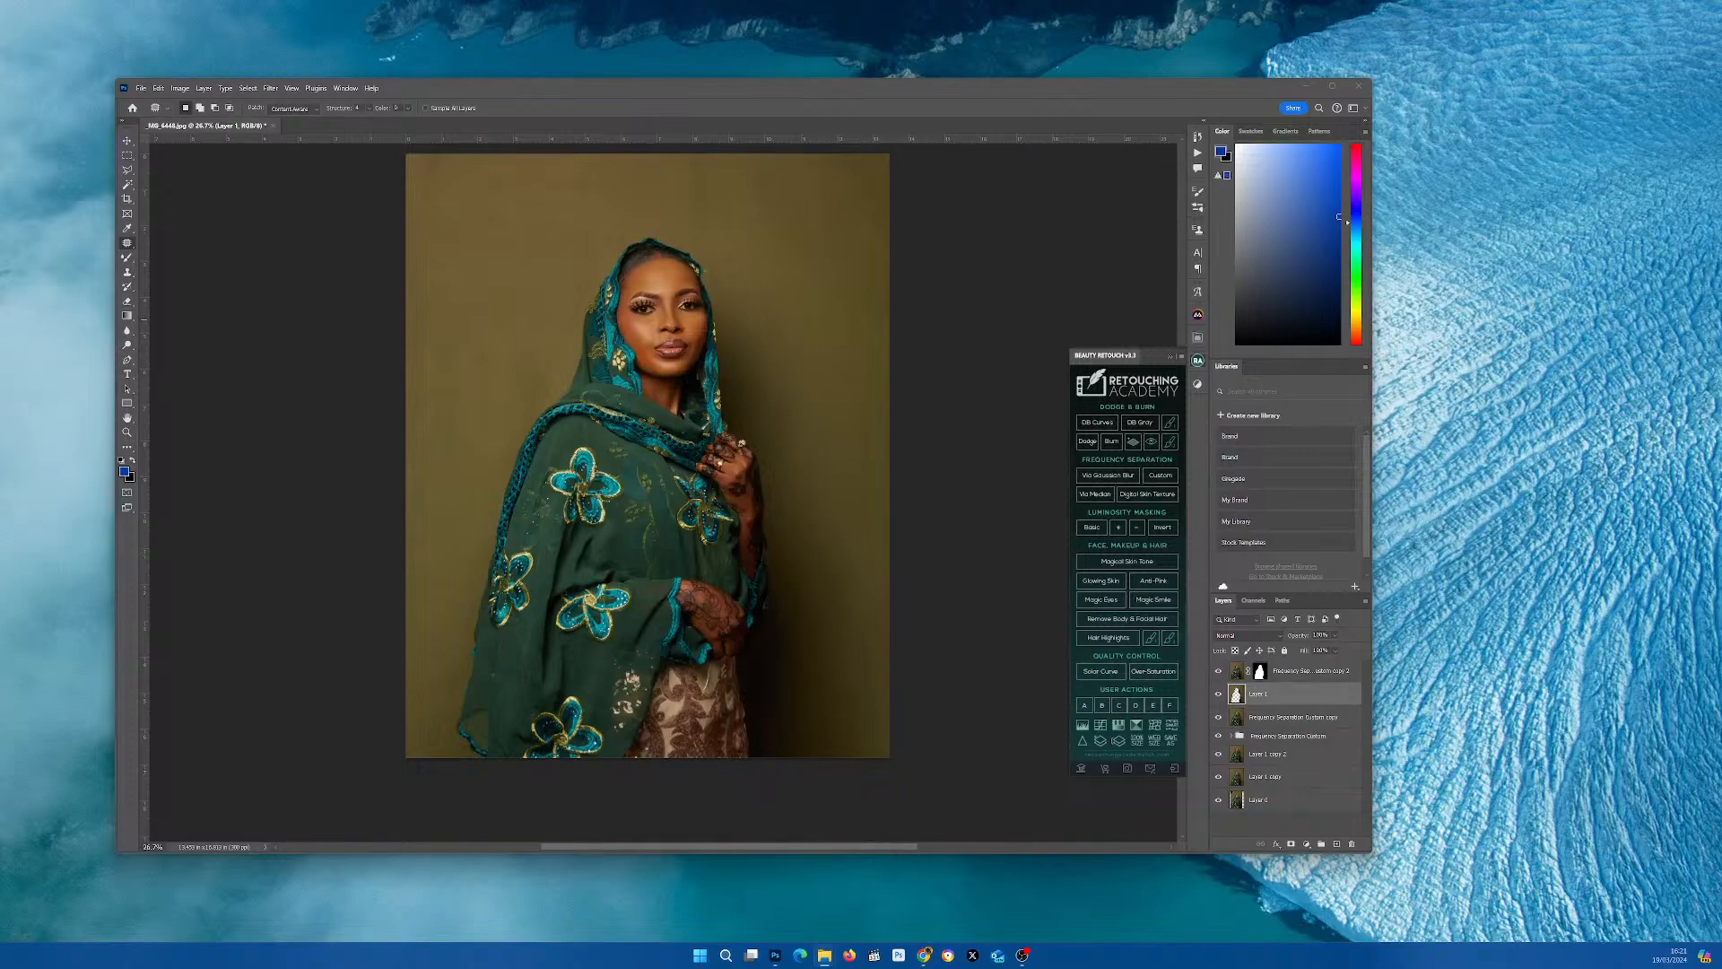
- Place the floral backdrop image behind the masked subject, scale it up to cover the whole canvas, and shift it slightly left
{"action": "left_click_drag", "start_coordinate": [0, 218], "coordinate": [634, 433]}
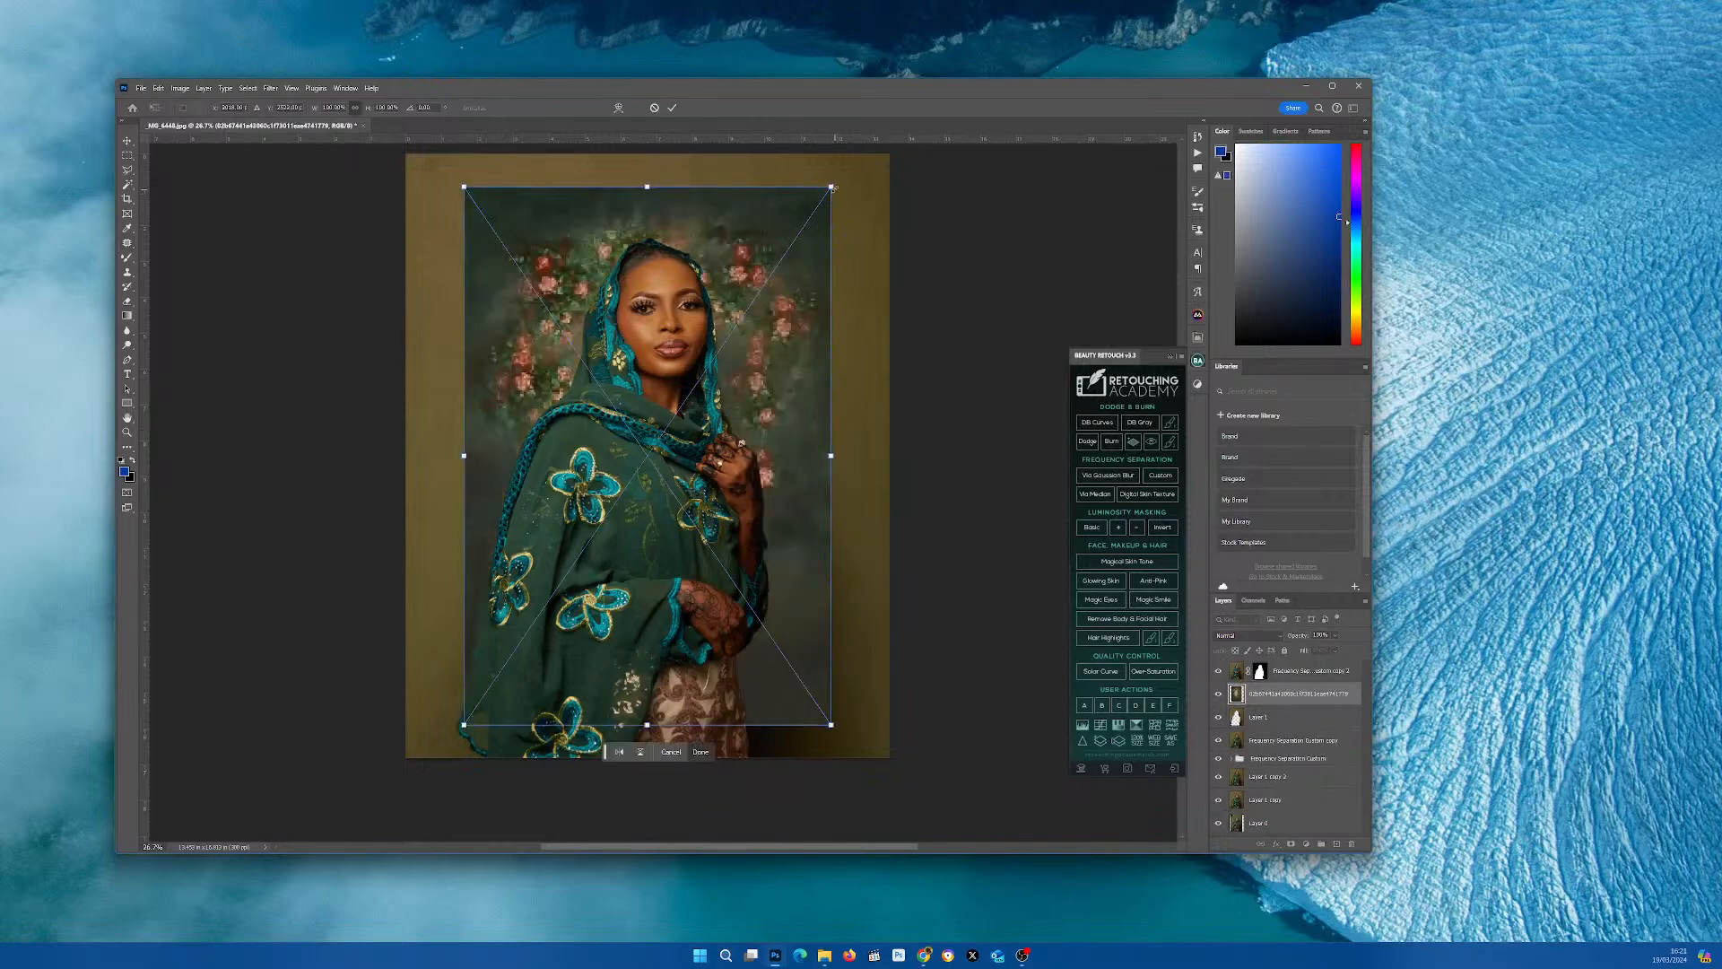
{"action": "left_click_drag", "start_coordinate": [831, 187], "coordinate": [927, 150]}
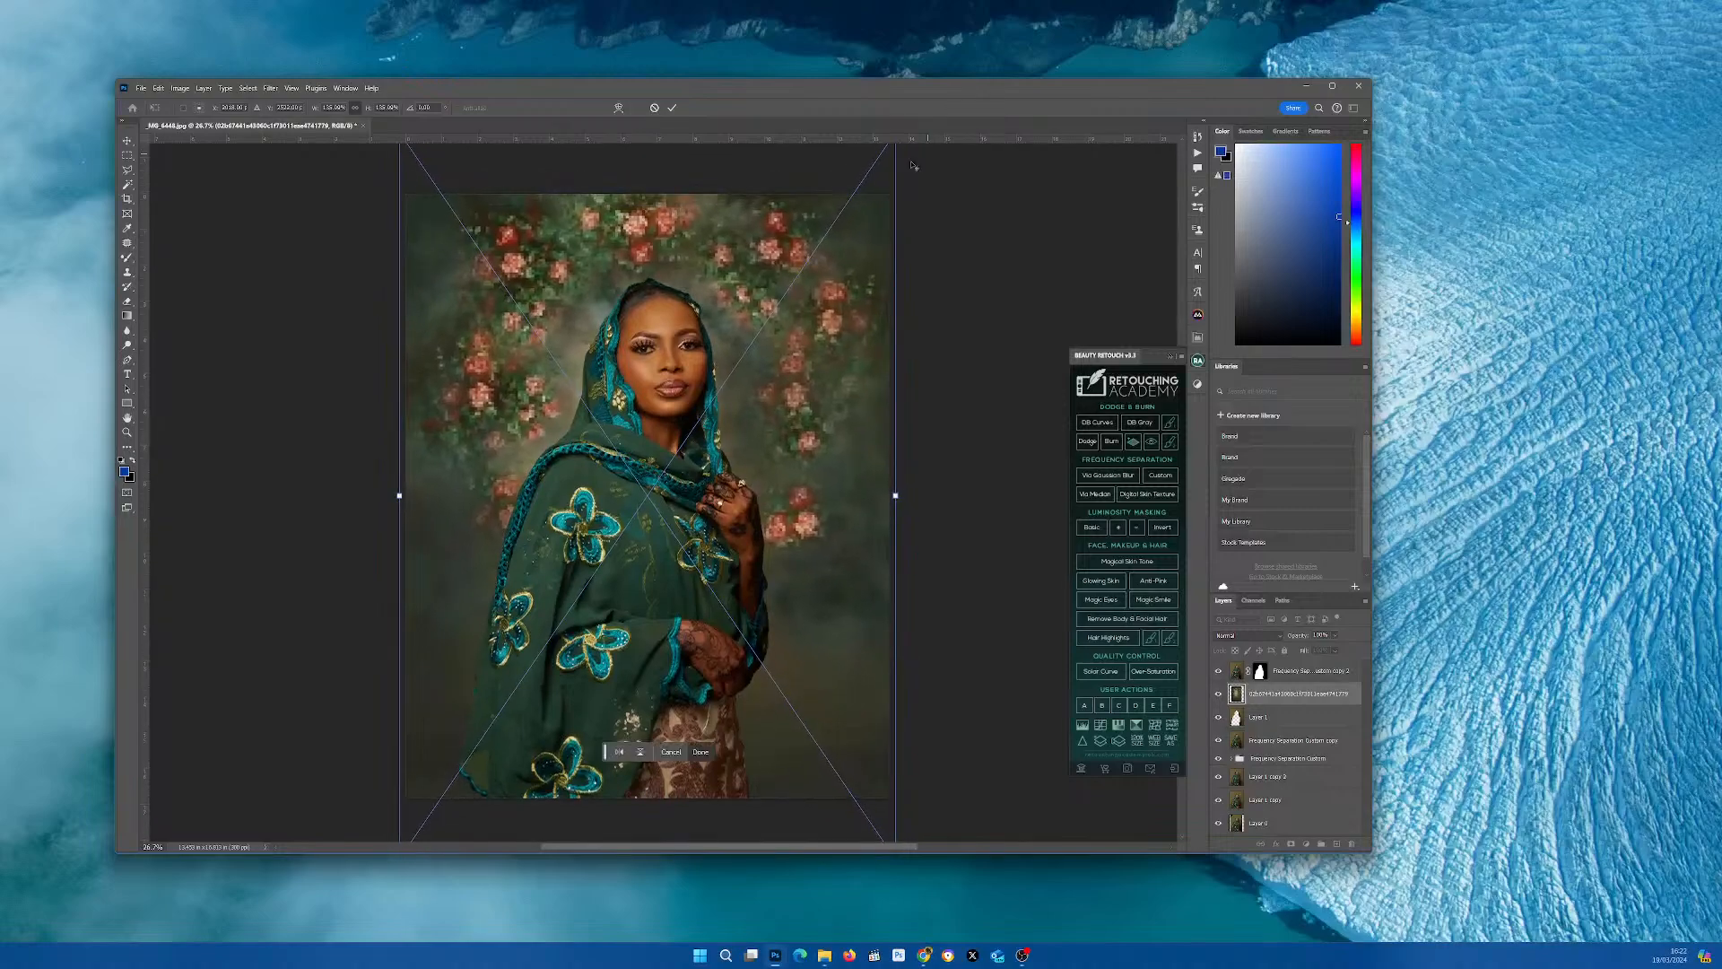
{"action": "left_click", "coordinate": [672, 108]}
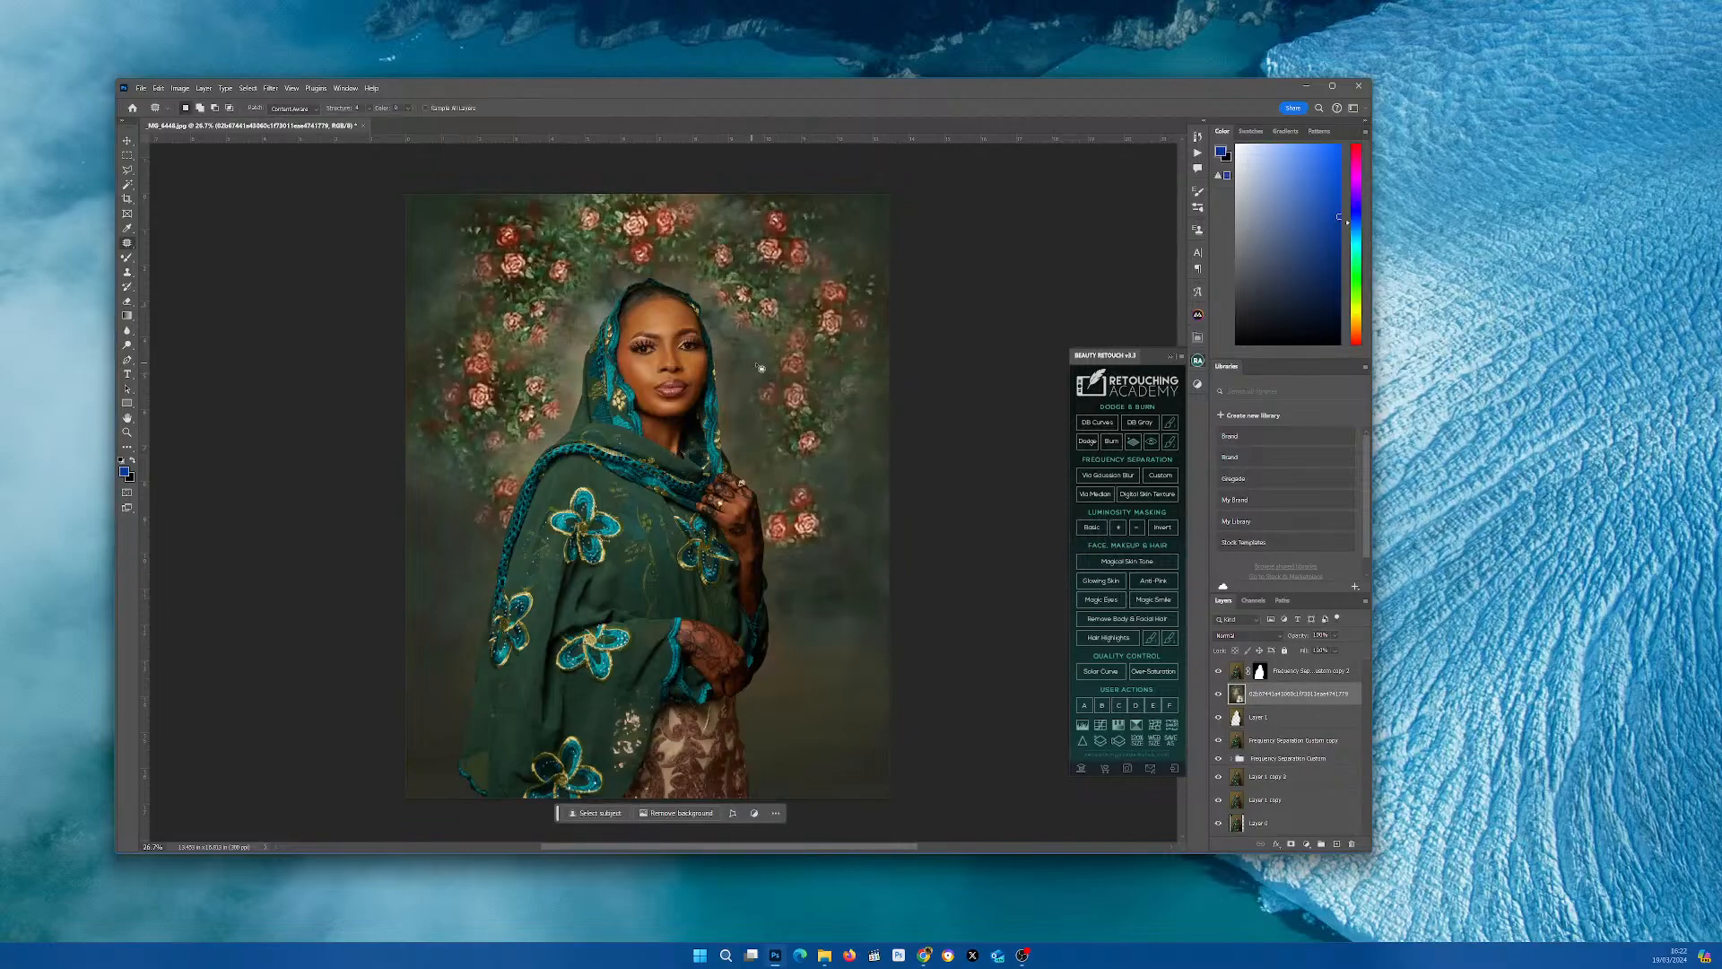
{"action": "left_click", "coordinate": [126, 140]}
{"action": "left_click_drag", "start_coordinate": [782, 379], "coordinate": [777, 376]}
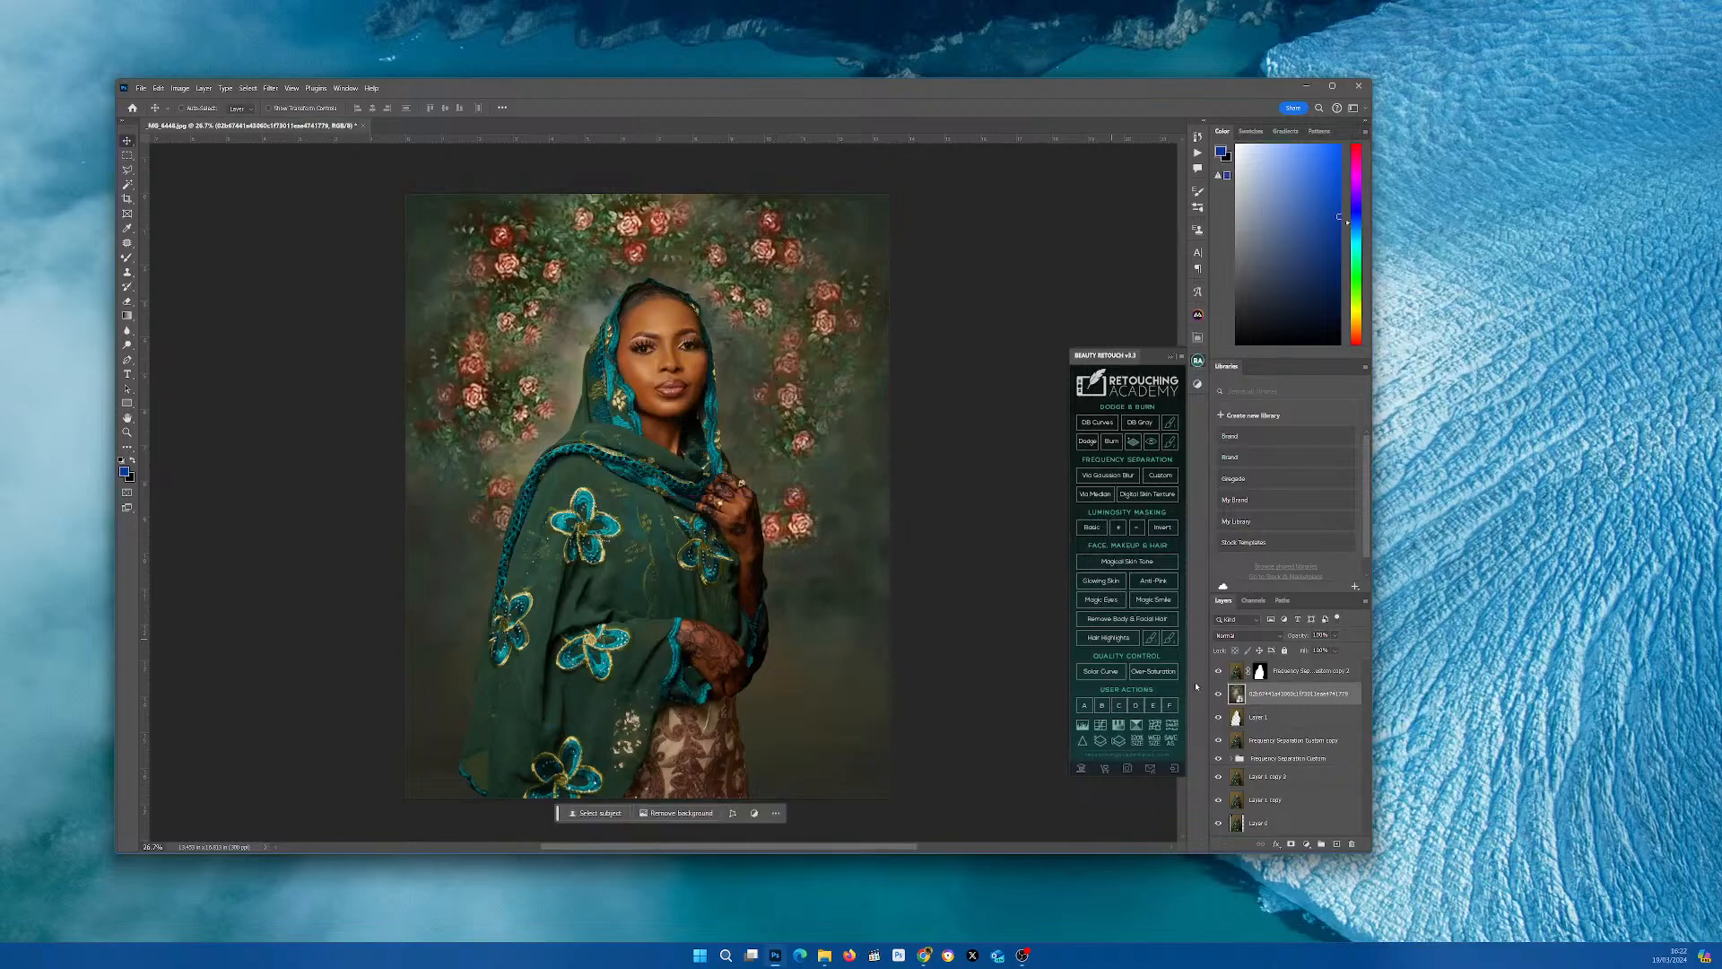
- Preview the Hard Light blend mode on the floral backdrop layer, keep it at Normal, and check how the subject blends in
{"action": "left_click", "coordinate": [1280, 636]}
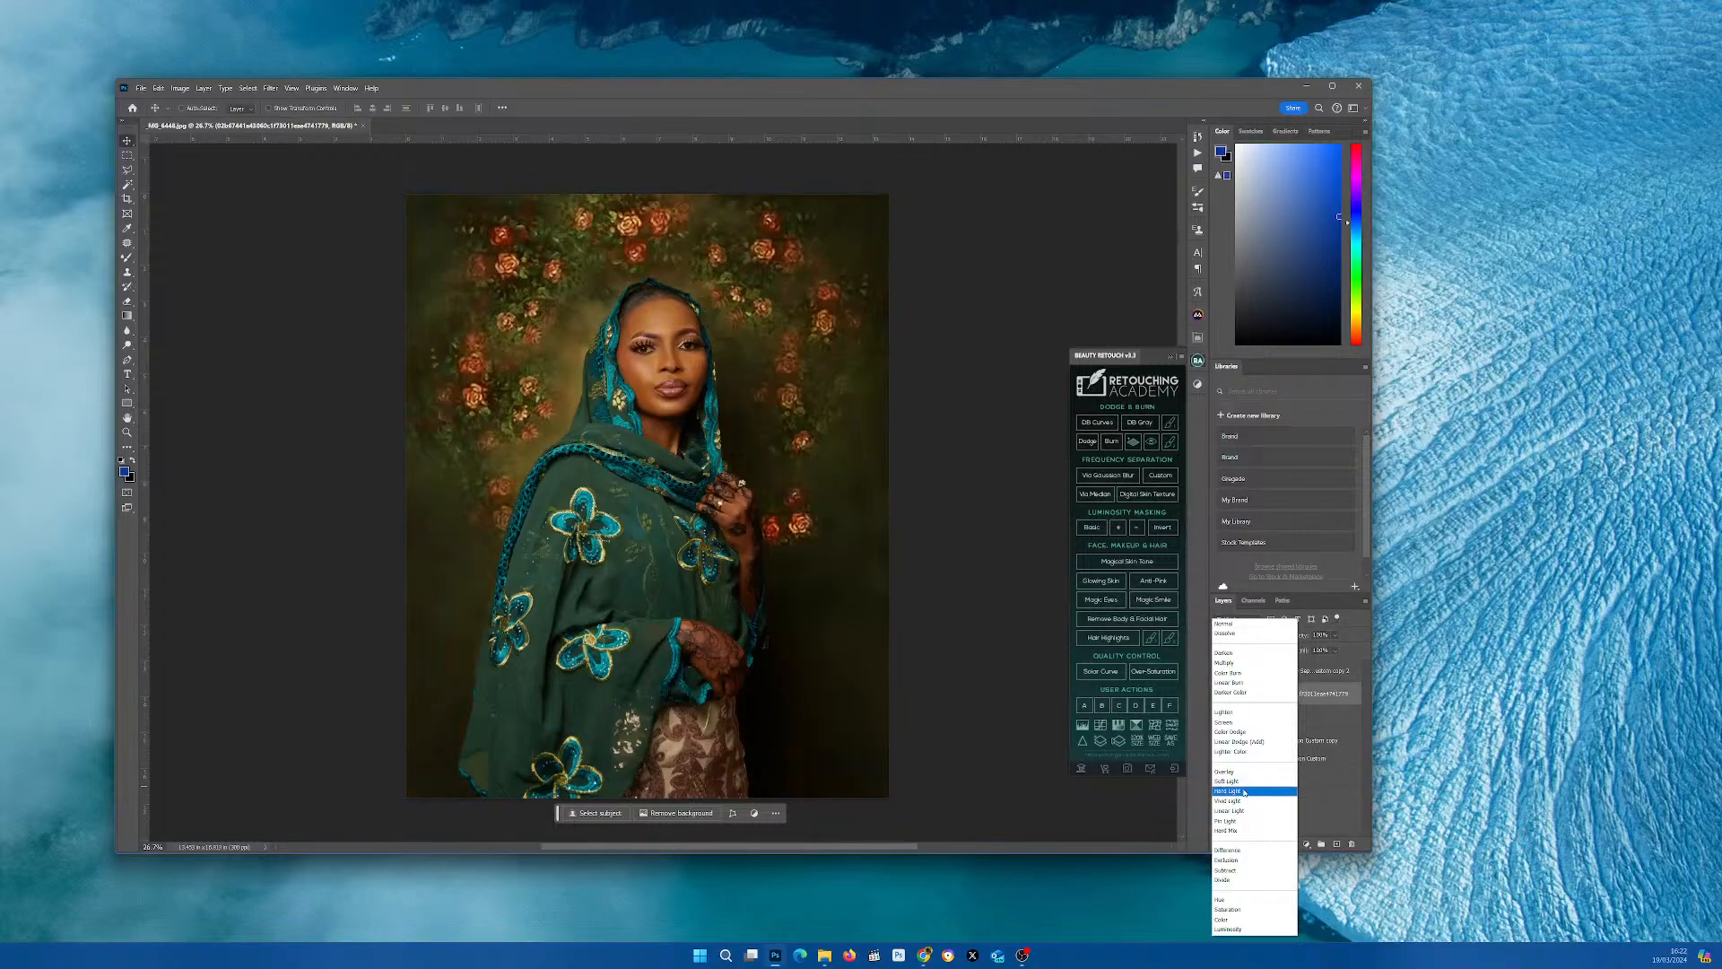
{"action": "left_click", "coordinate": [864, 499]}
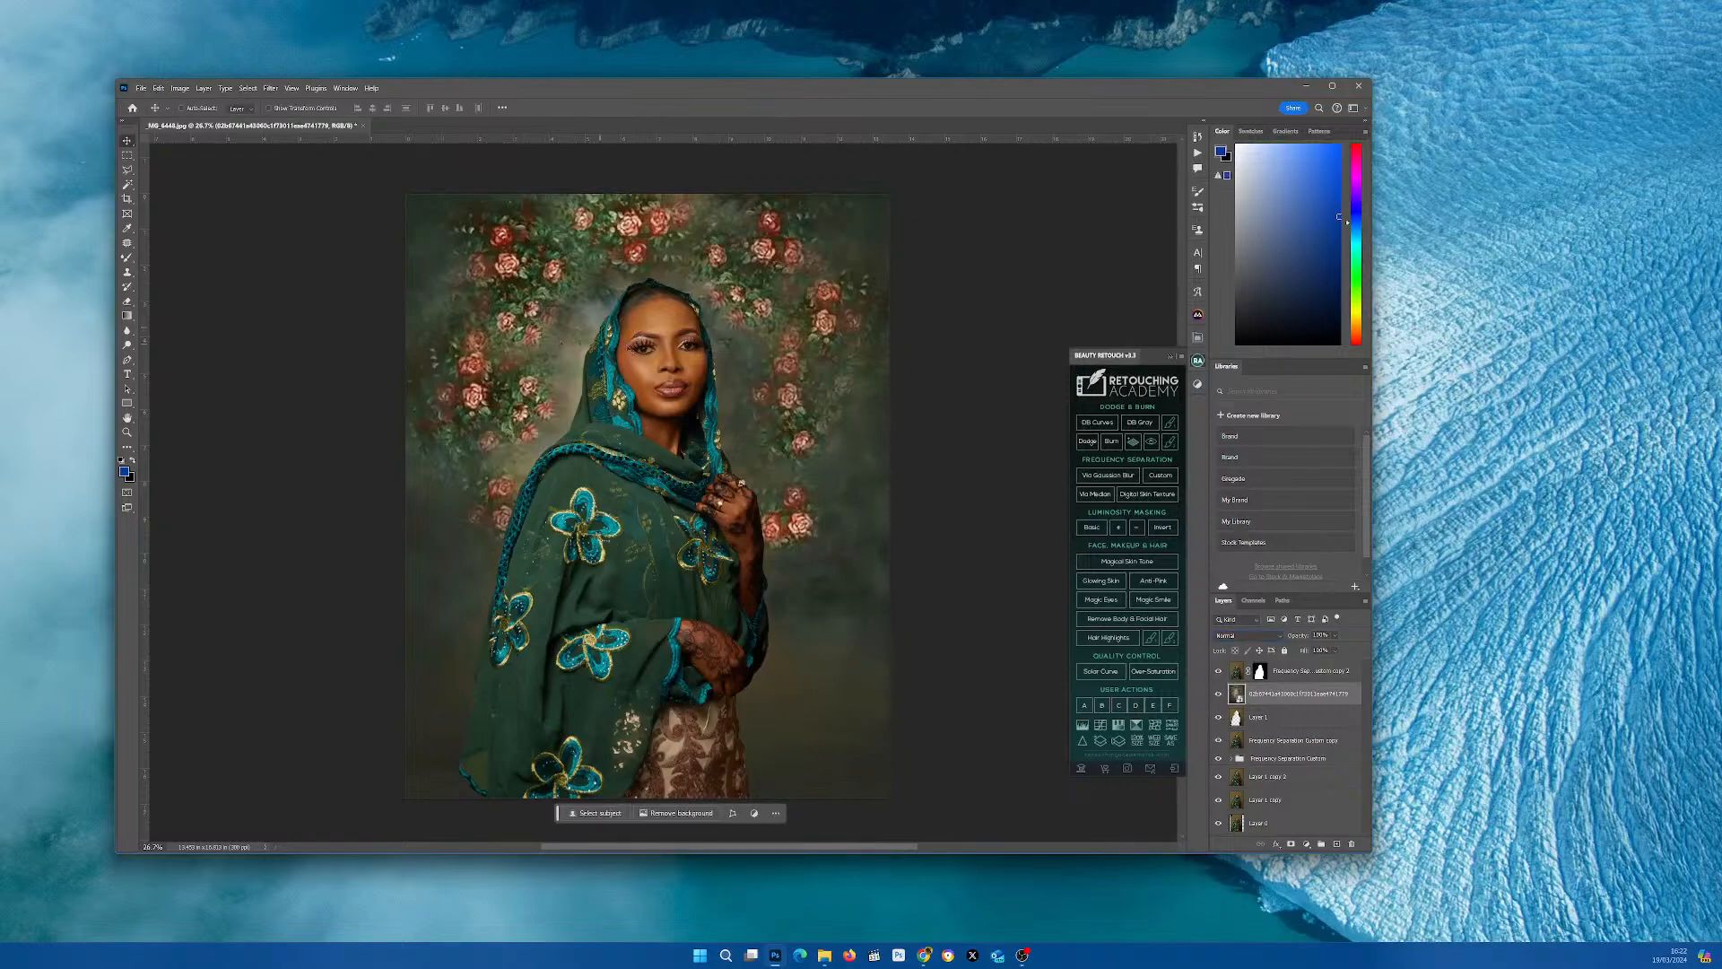
{"action": "scroll", "coordinate": [638, 348], "scroll_direction": "up", "scroll_amount": 2}
{"action": "scroll", "coordinate": [640, 348], "scroll_direction": "up", "scroll_amount": 3}
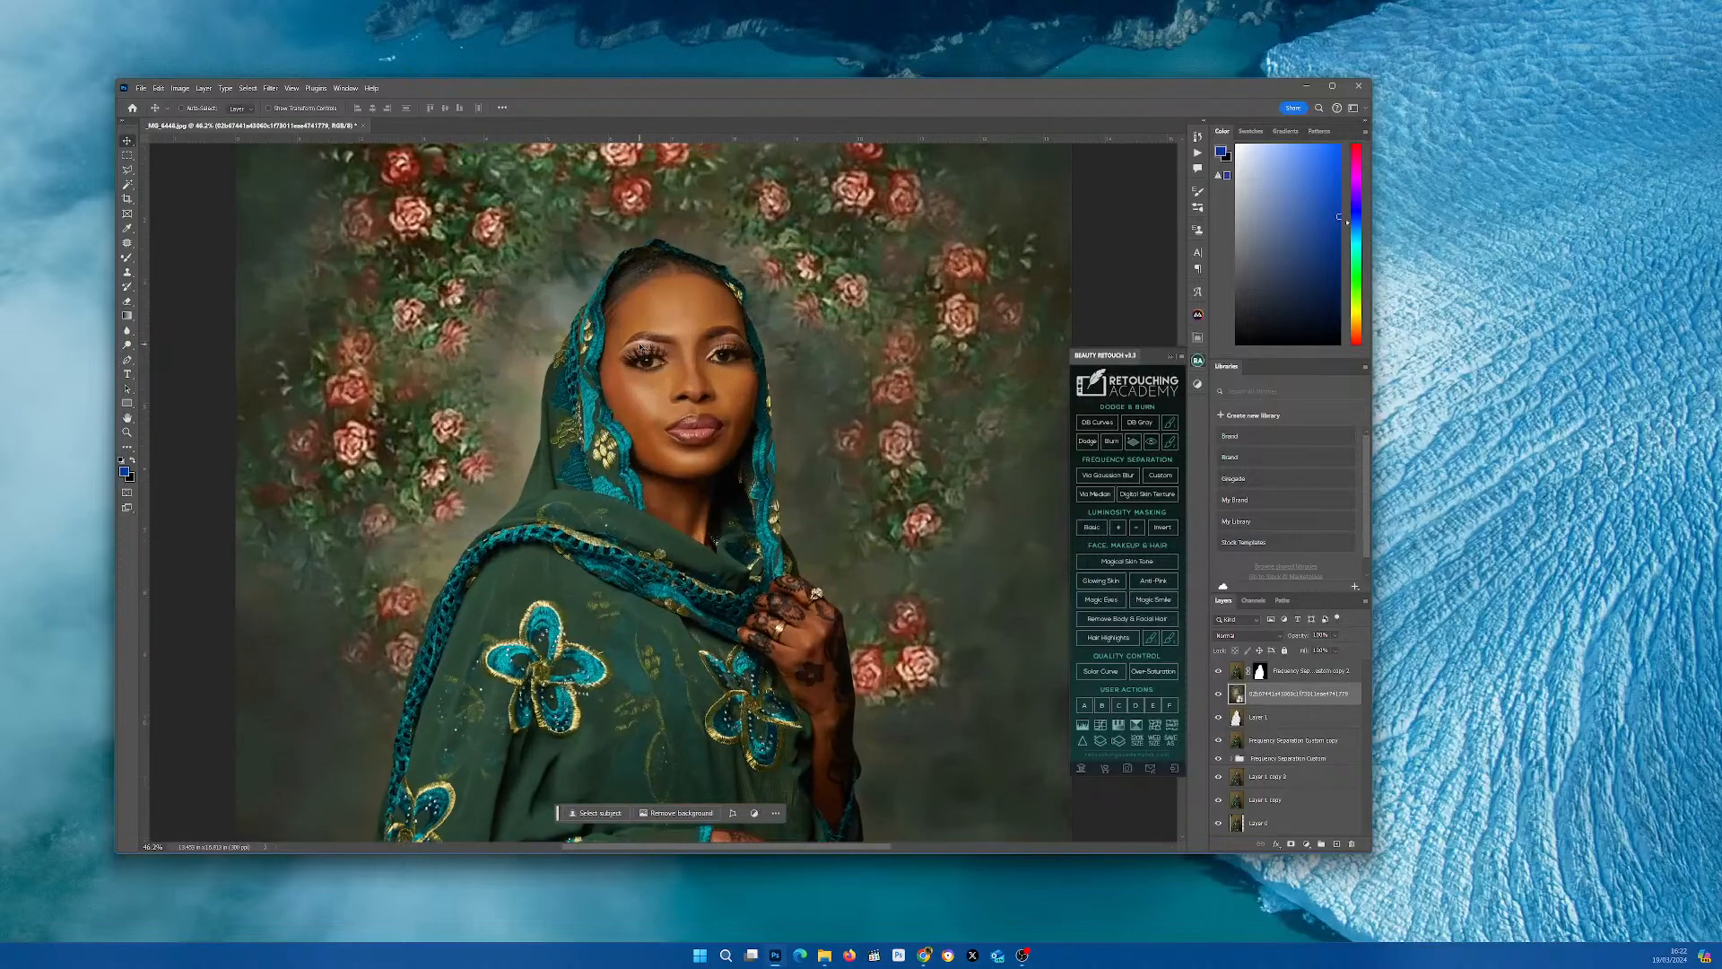
{"action": "scroll", "coordinate": [642, 348], "scroll_direction": "down", "scroll_amount": 5}
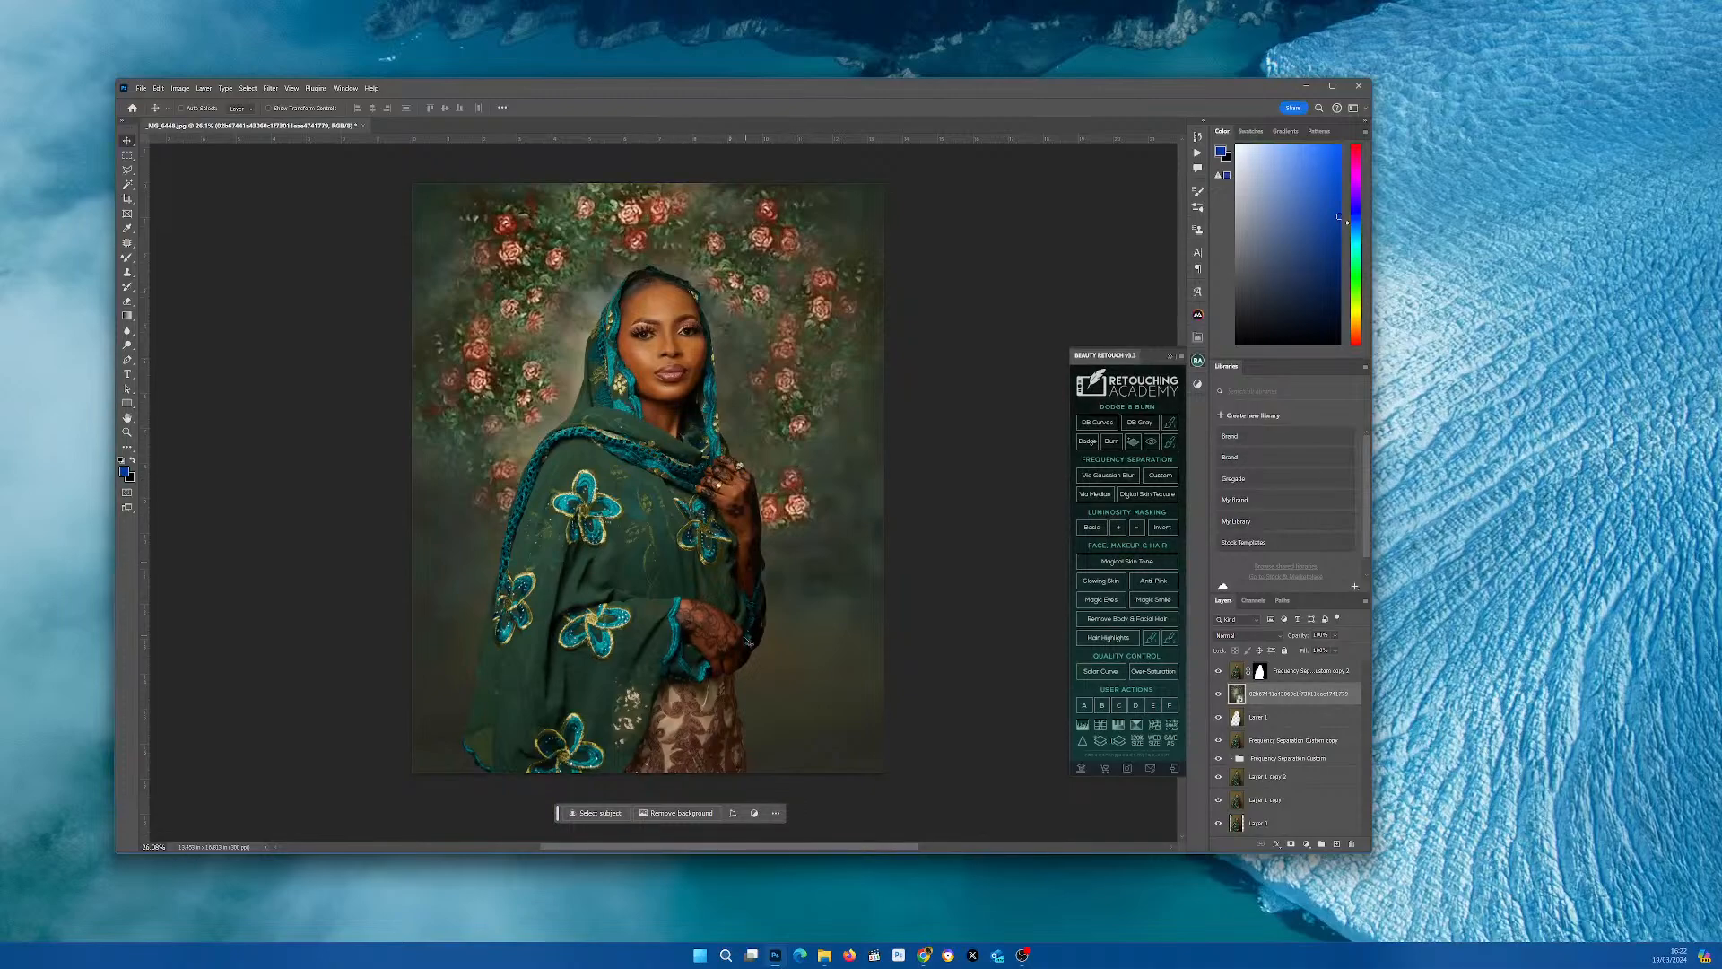
- Run the saved eye cleaning action on top of the masked Frequency Separation Custom copy layer
{"action": "left_click", "coordinate": [1281, 678]}
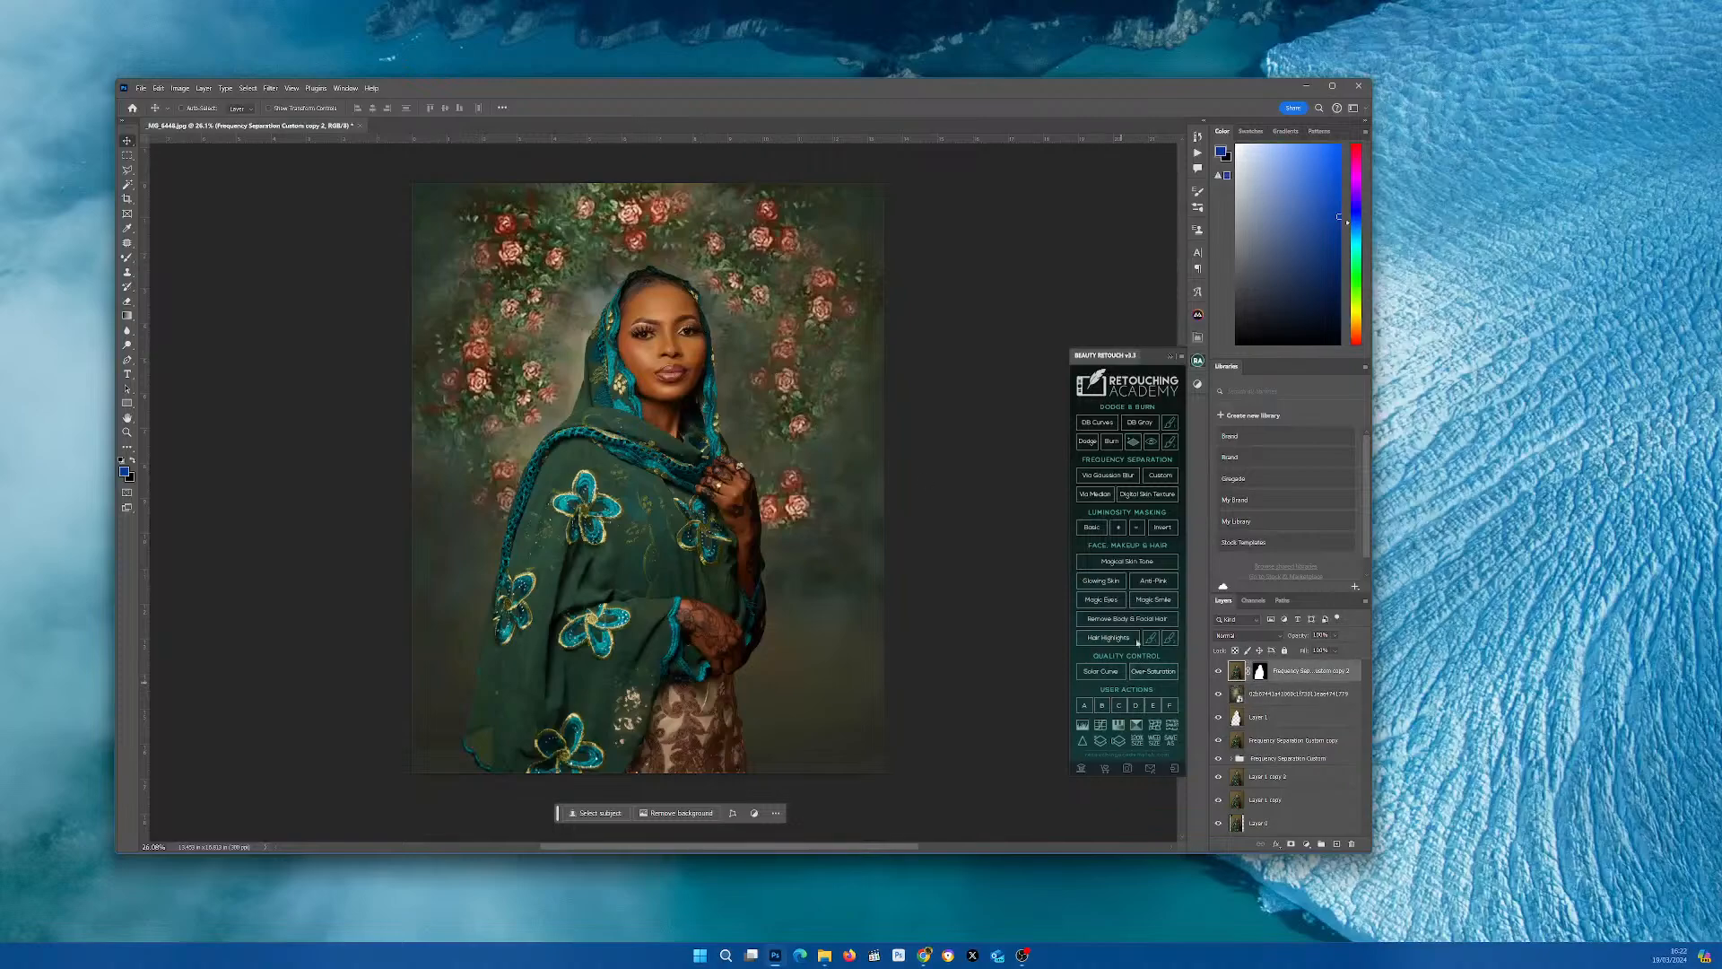
{"action": "scroll", "coordinate": [666, 331], "scroll_direction": "up", "scroll_amount": 9}
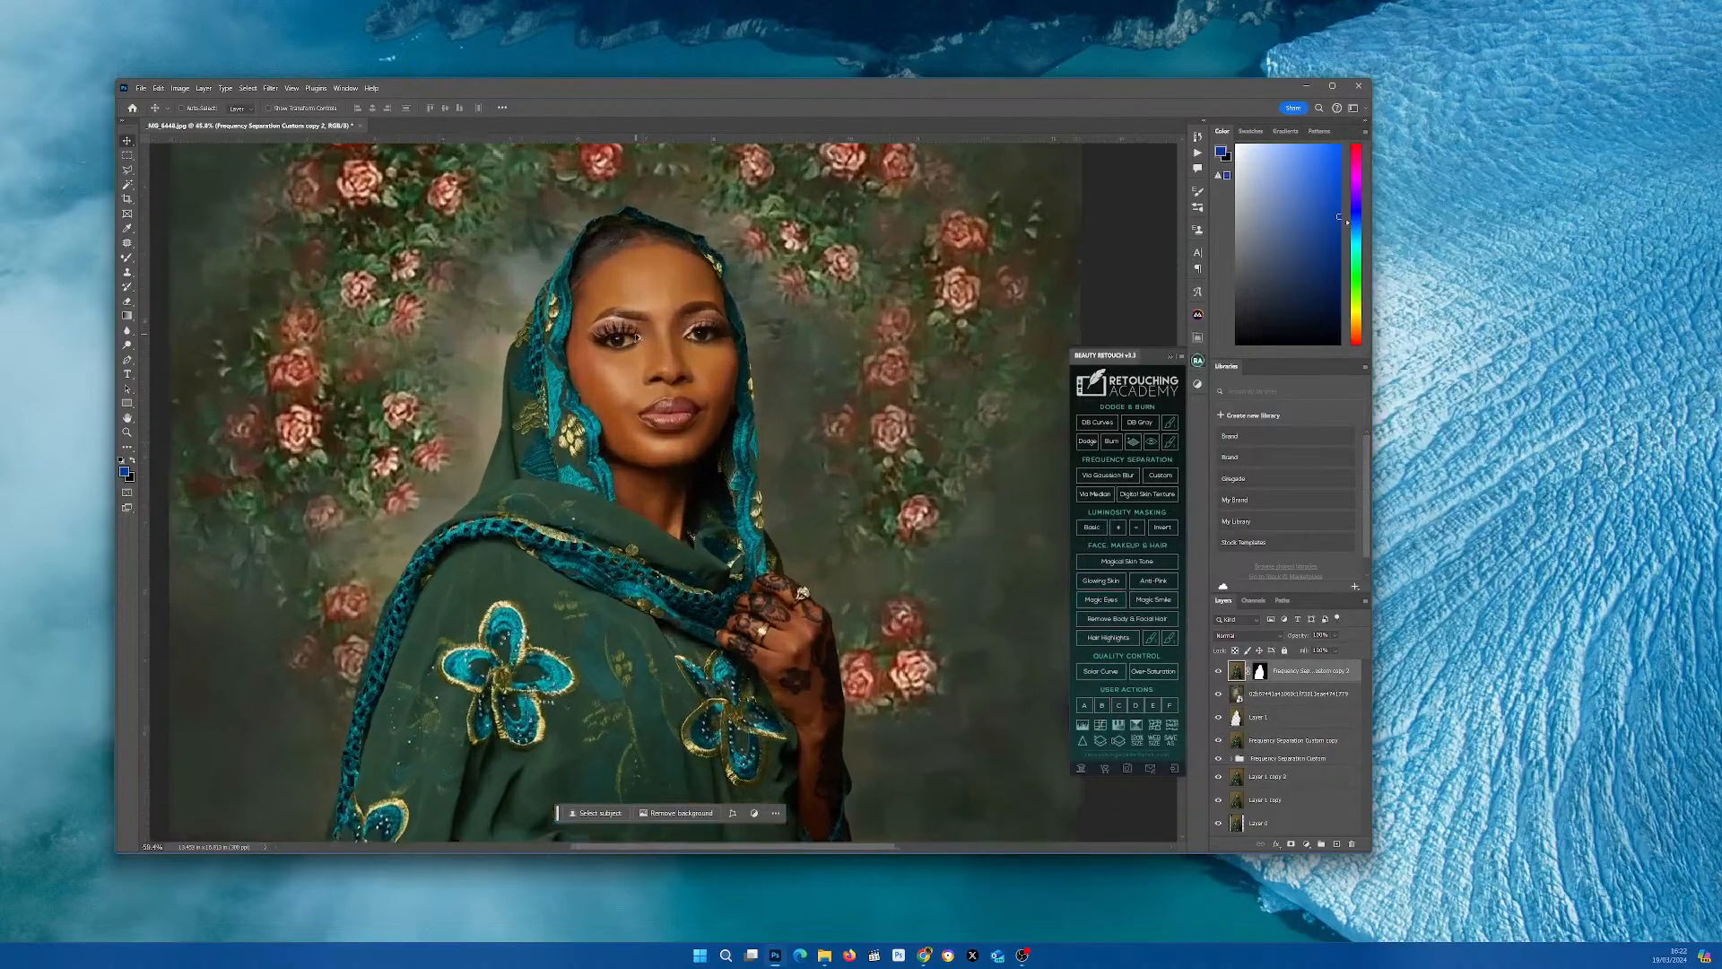
{"action": "scroll", "coordinate": [636, 336], "scroll_direction": "up", "scroll_amount": 1}
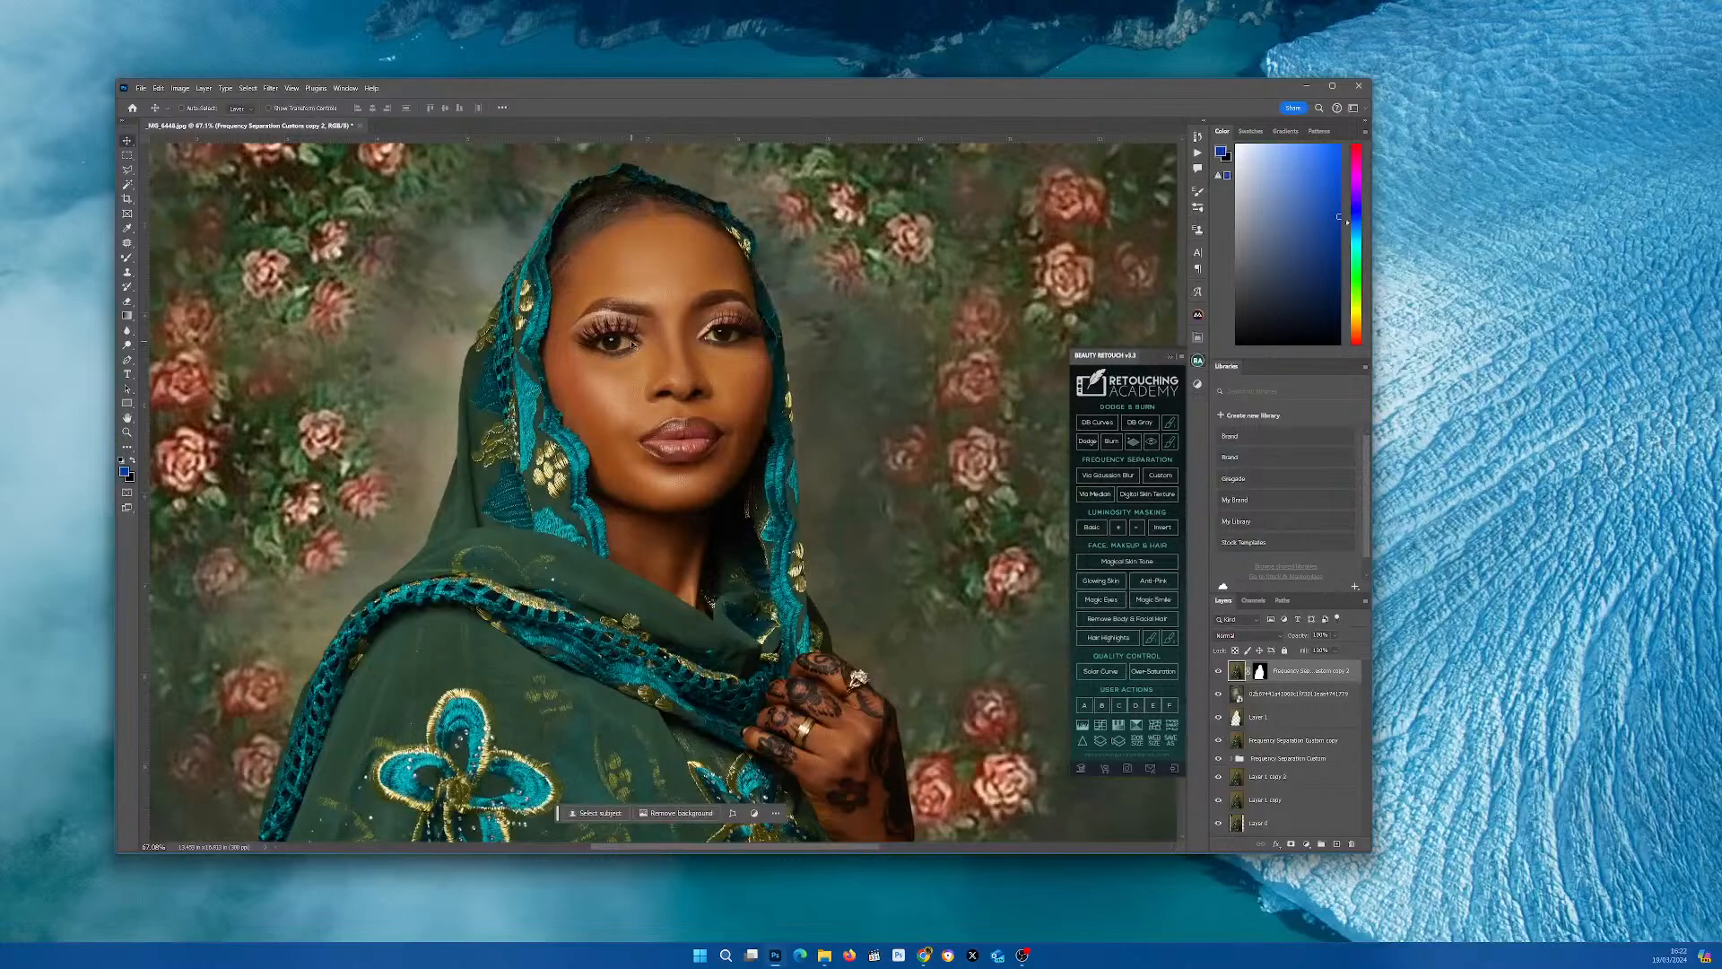
{"action": "scroll", "coordinate": [622, 352], "scroll_direction": "up", "scroll_amount": 2}
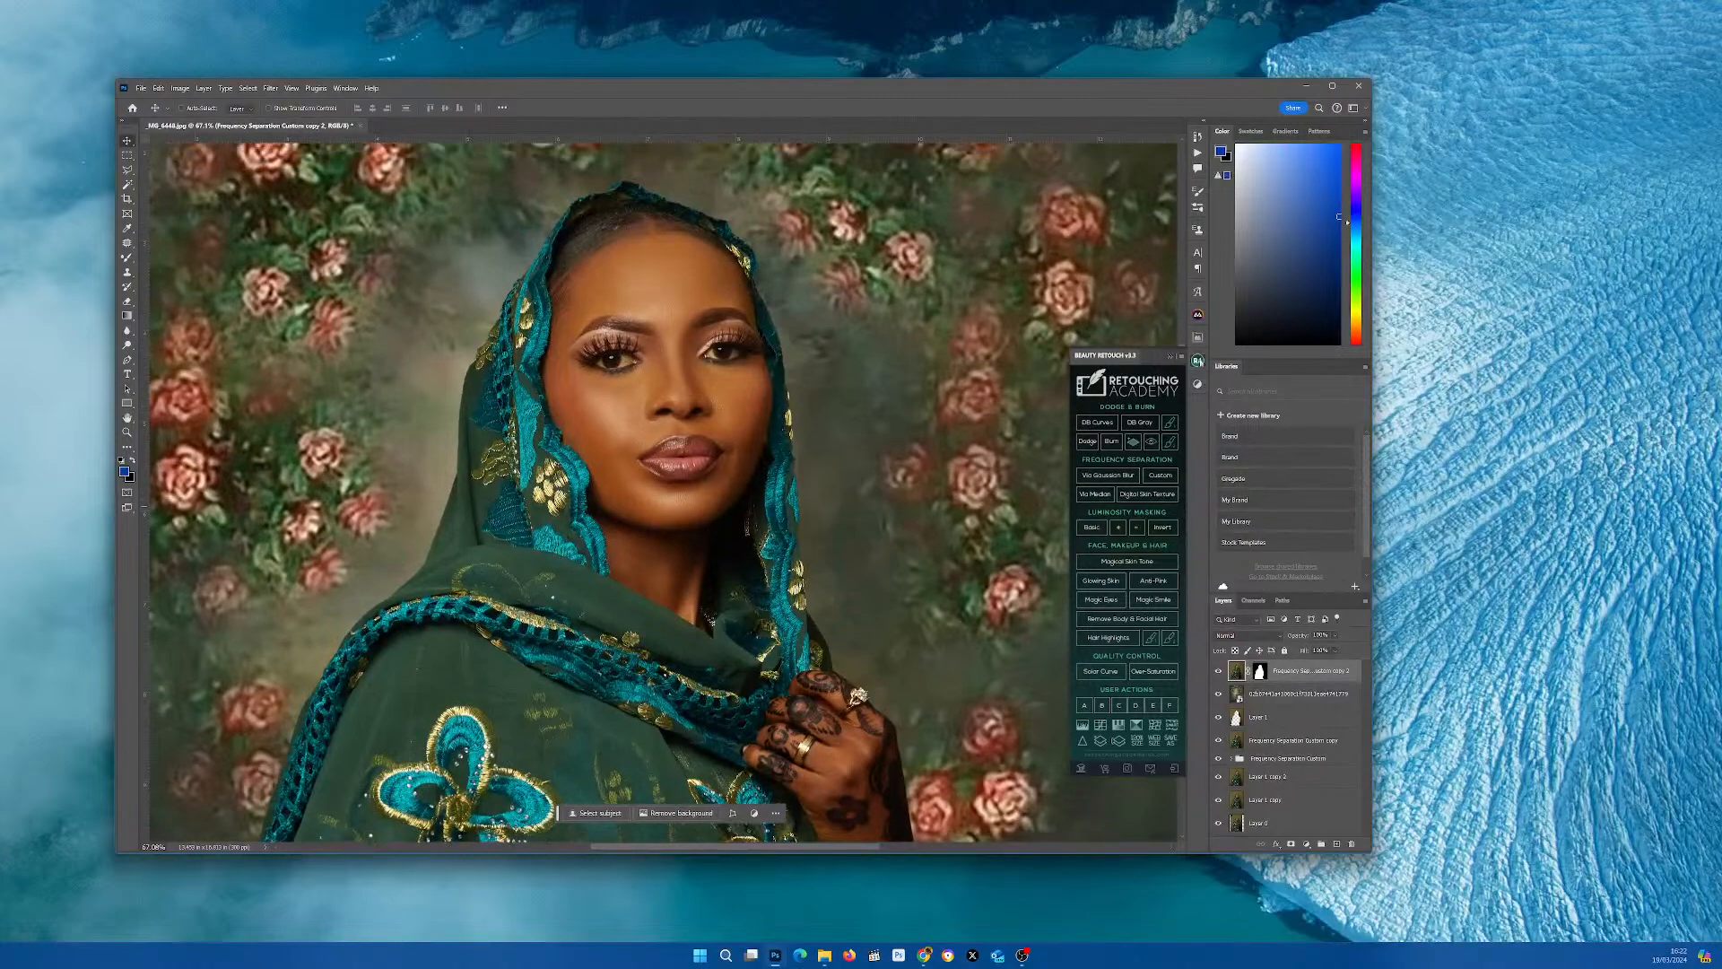
{"action": "left_click", "coordinate": [1198, 154]}
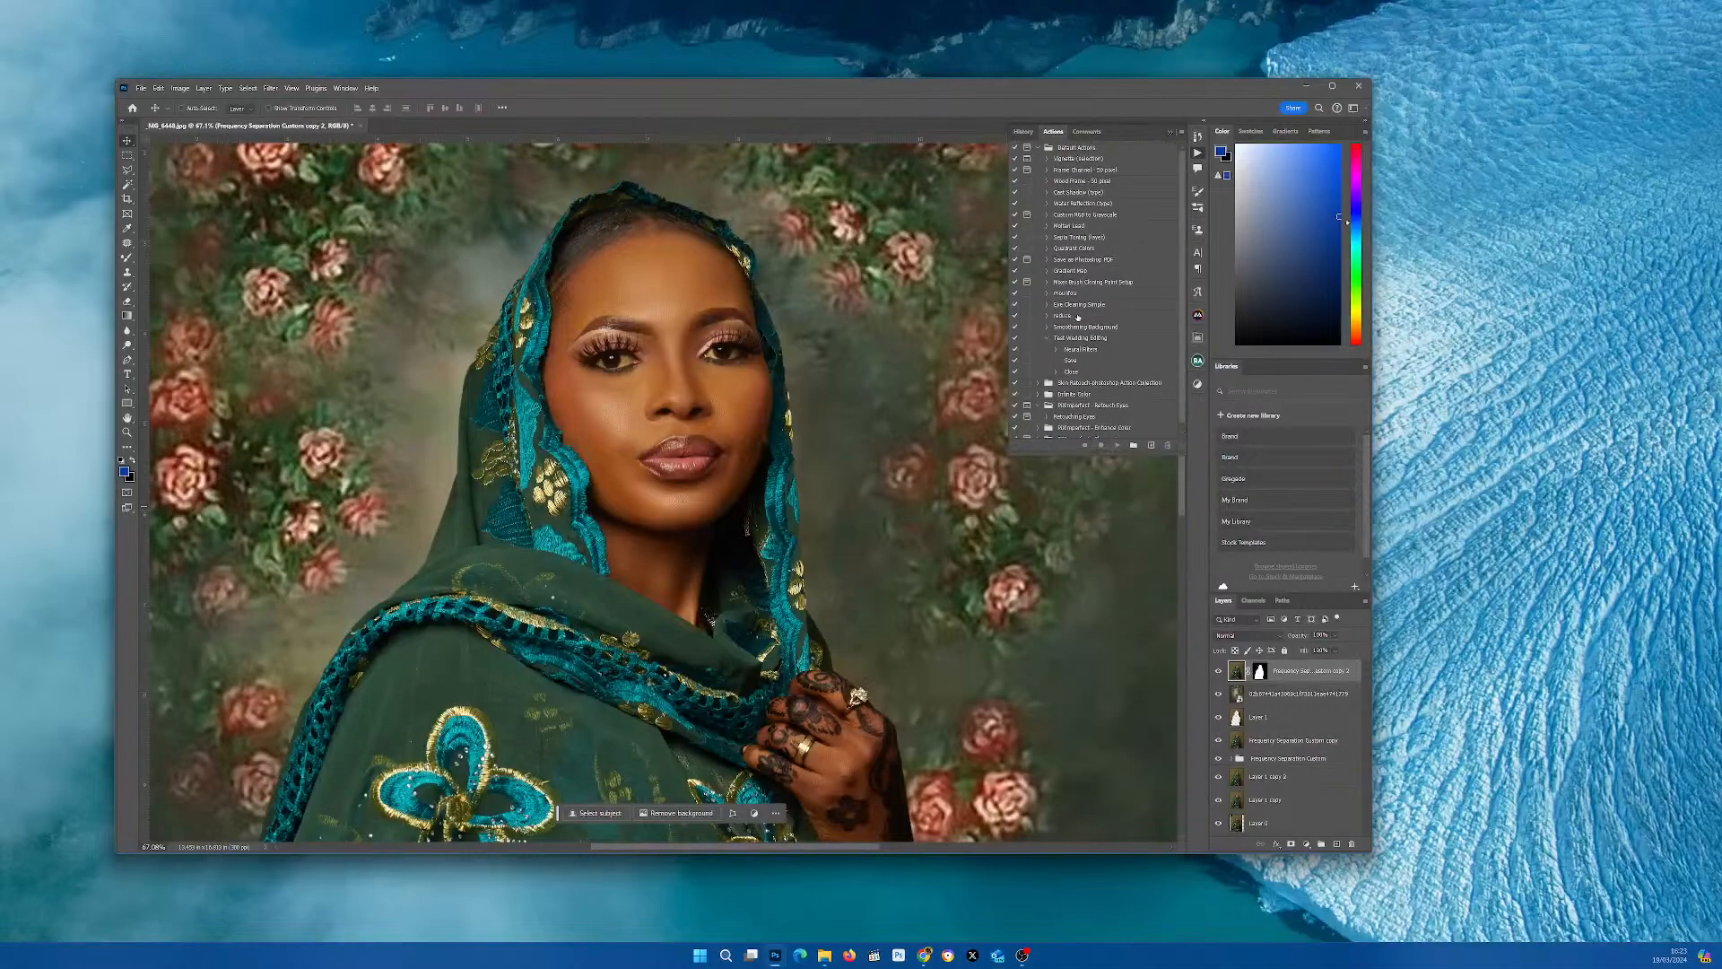
{"action": "left_click", "coordinate": [1082, 306]}
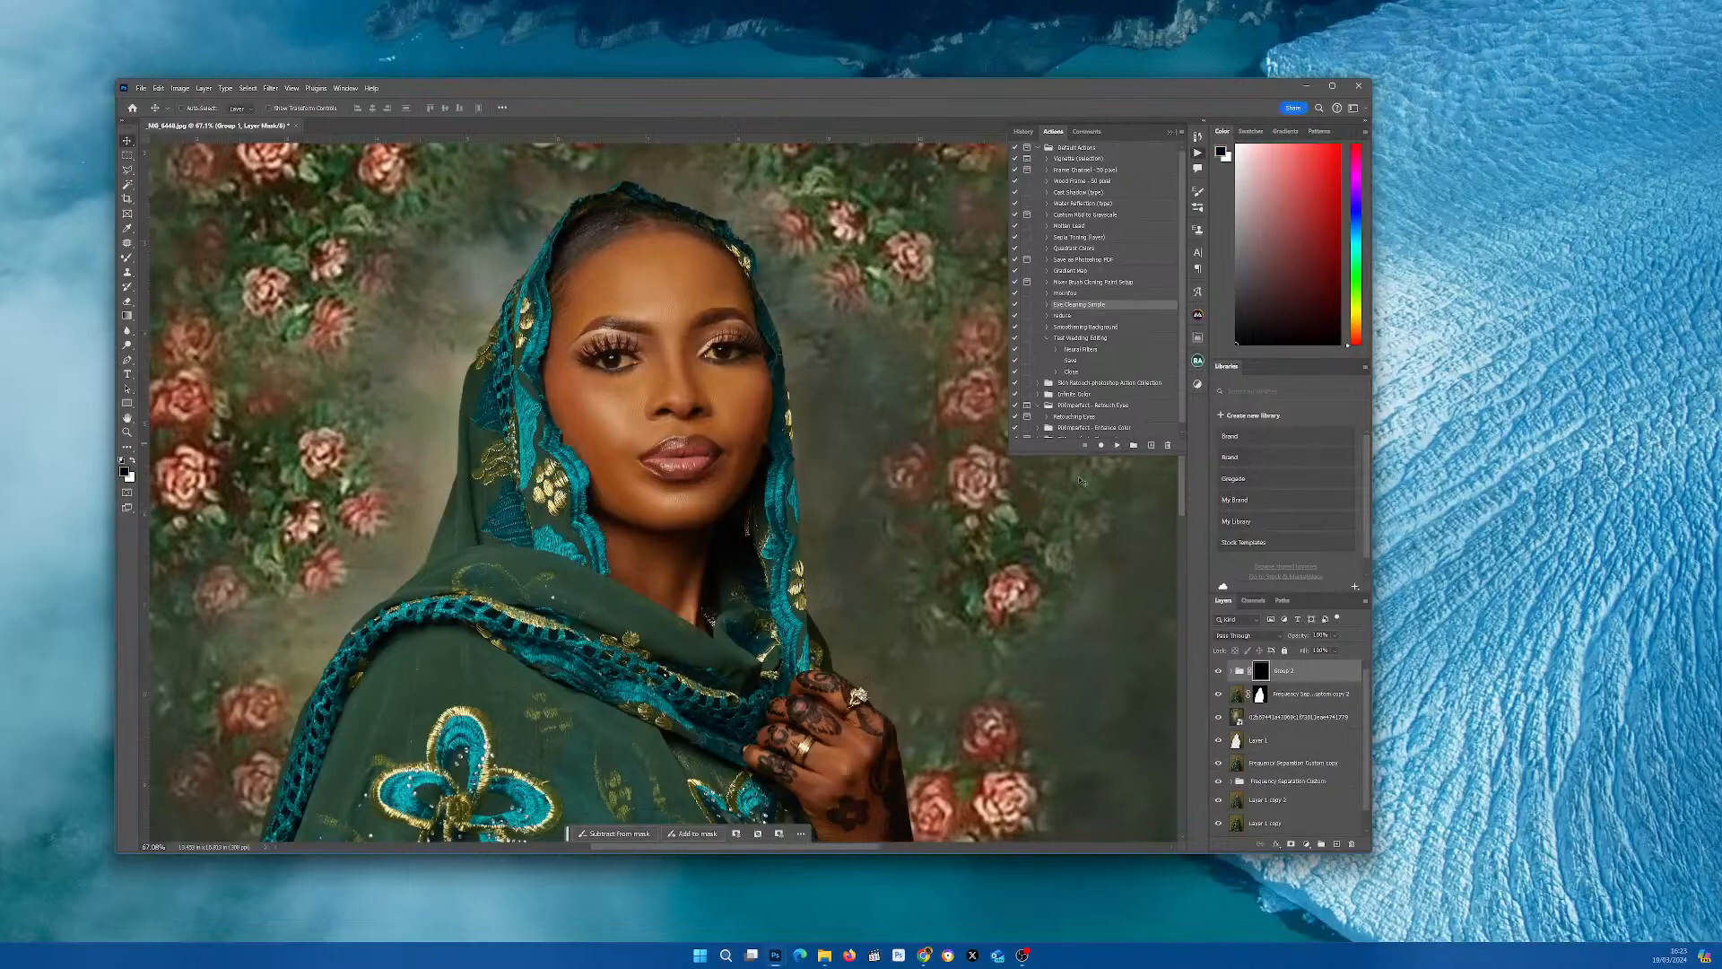
- Paint white over the whites of both eyes on the new group's black mask with a very small brush
{"action": "scroll", "coordinate": [660, 365], "scroll_direction": "up", "scroll_amount": 3}
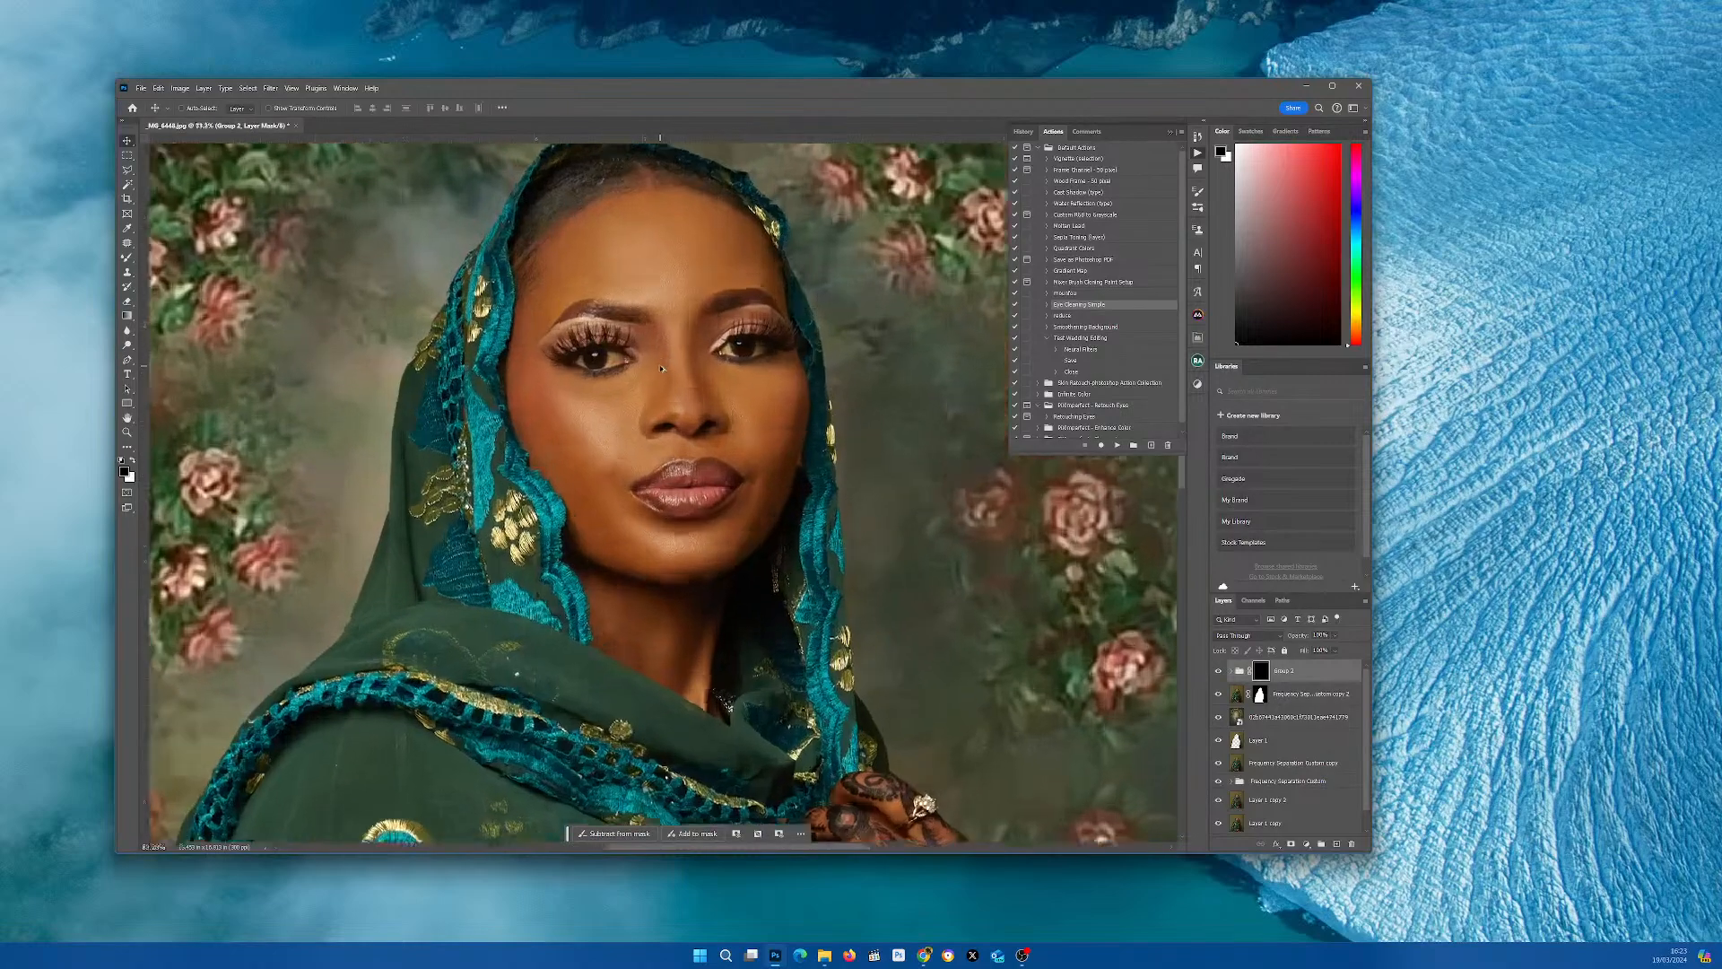
{"action": "left_click", "coordinate": [127, 260]}
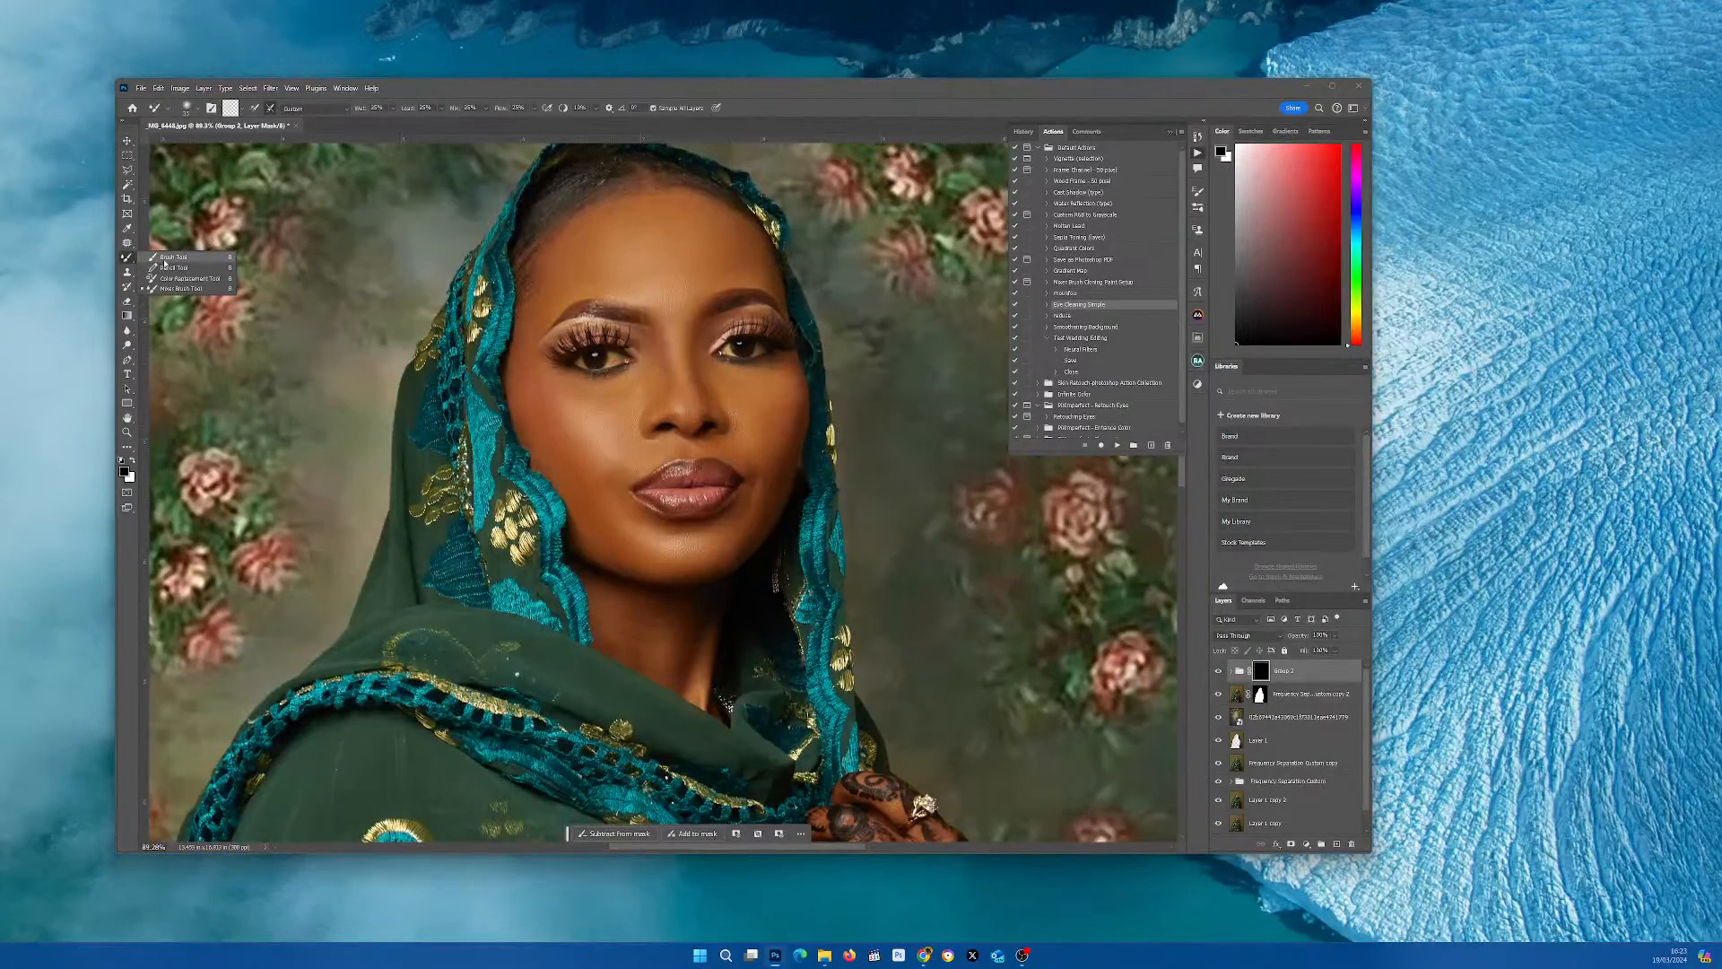
{"action": "left_click", "coordinate": [164, 258]}
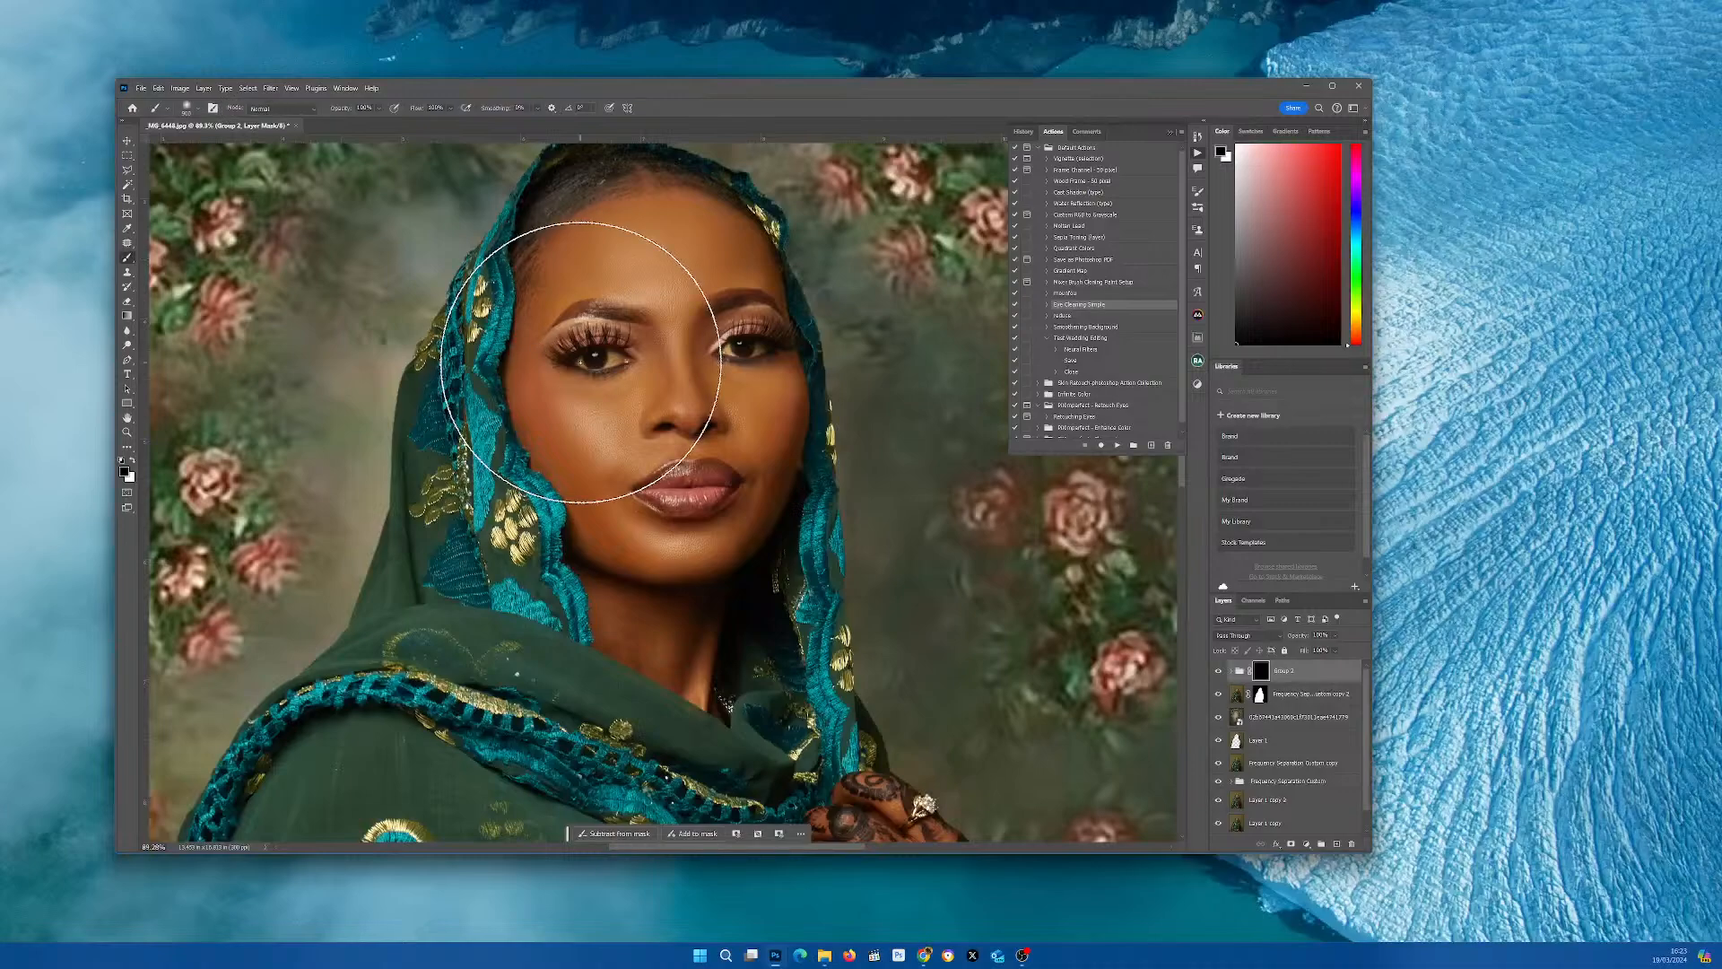
{"action": "key", "text": "bracketleft"}
{"action": "key", "text": "bracketleft"}
{"action": "key", "text": "bracketleft"}
{"action": "key", "text": "bracketleft"}
{"action": "key", "text": "bracketleft"}
{"action": "key", "text": "bracketleft"}
{"action": "key", "text": "bracketleft"}
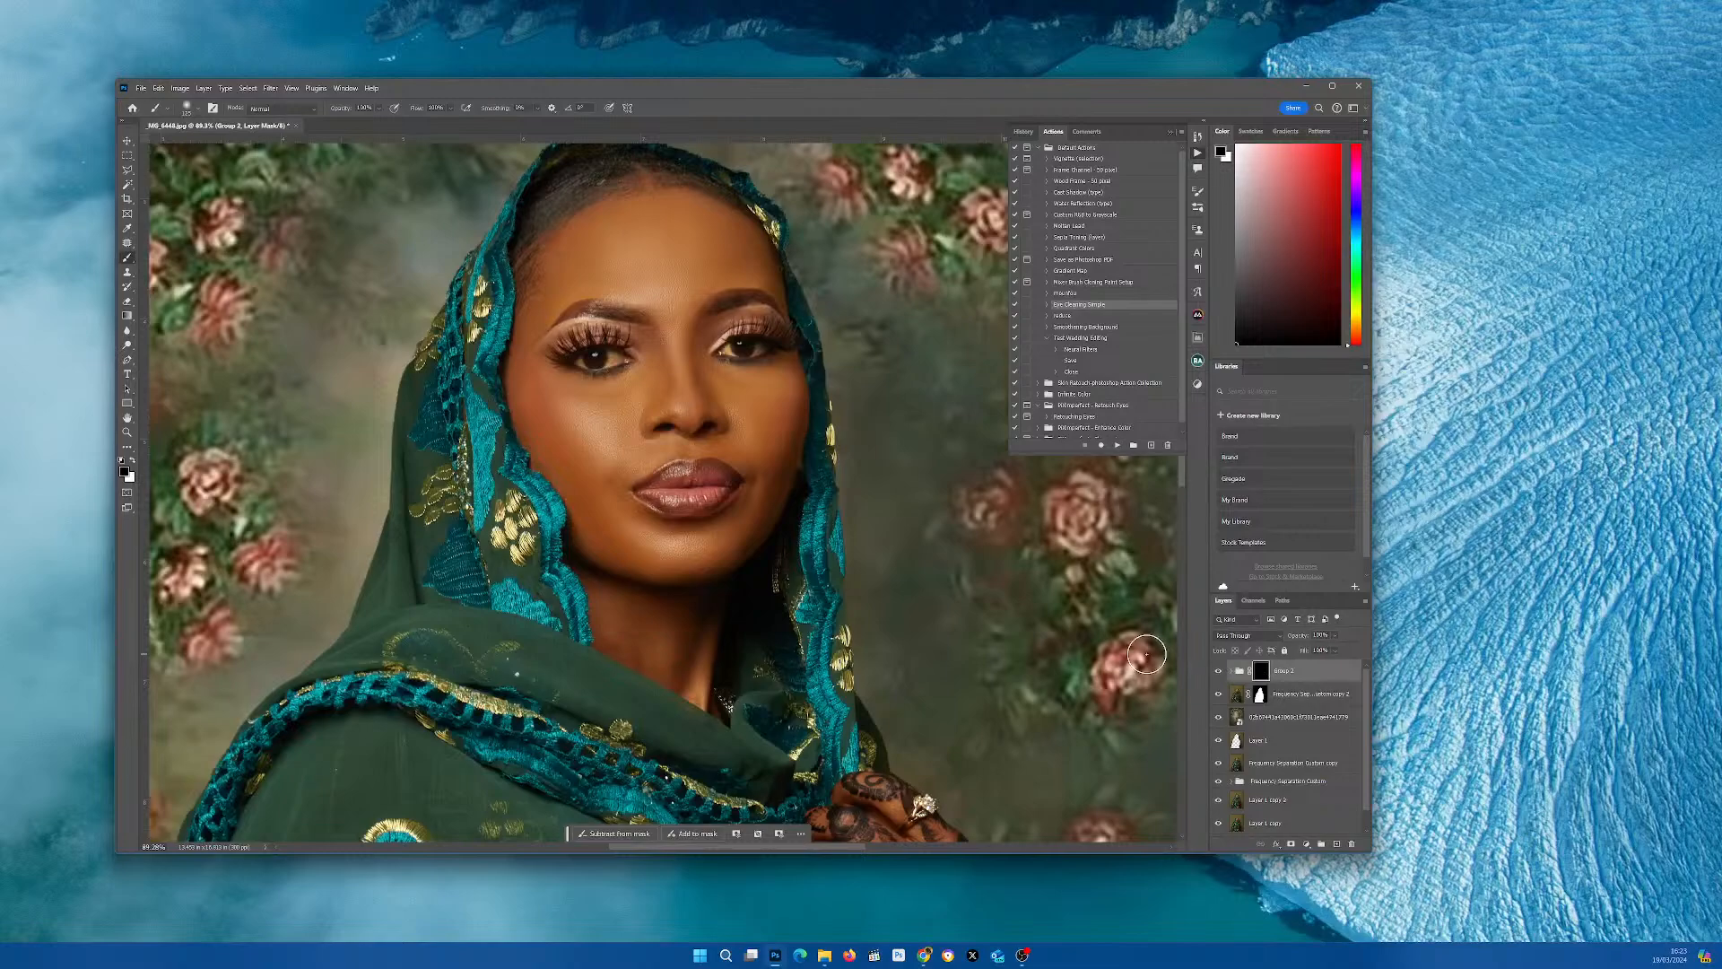
{"action": "key", "text": "bracketleft"}
{"action": "key", "text": "bracketleft"}
{"action": "key", "text": "bracketleft"}
{"action": "key", "text": "bracketleft"}
{"action": "key", "text": "x"}
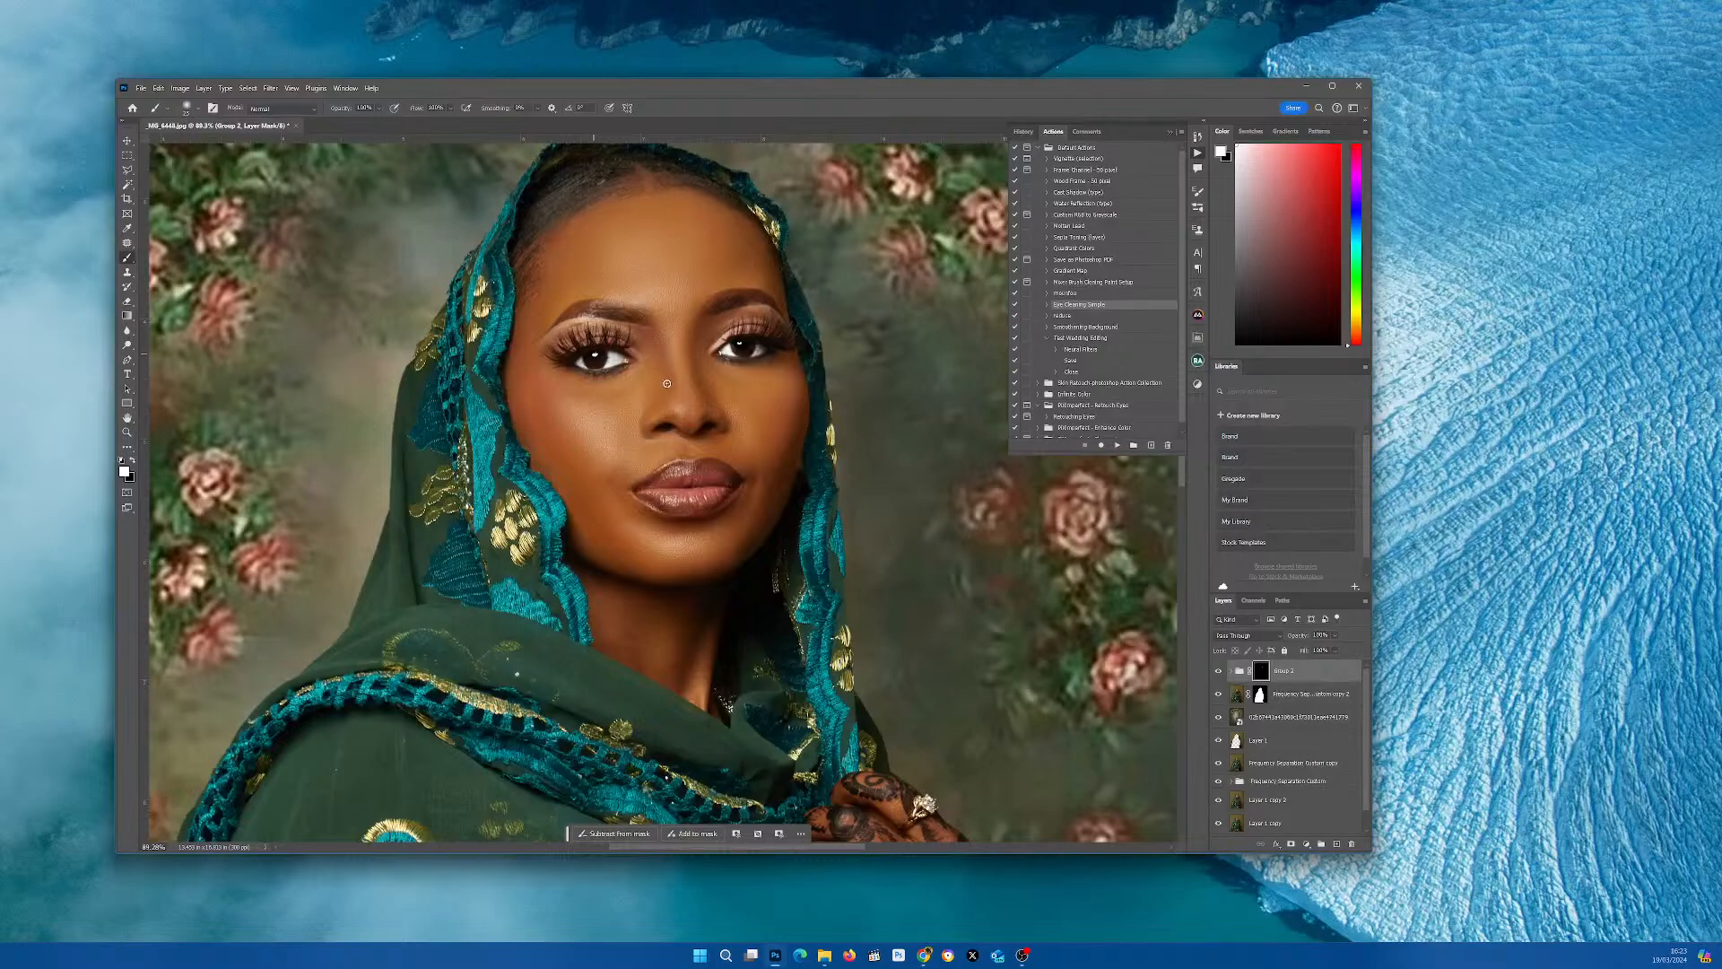
- Lower the opacity of the eye cleaning group to soften the whitening of the eyes, and switch to the Move tool
{"action": "scroll", "coordinate": [666, 383], "scroll_direction": "down", "scroll_amount": 3}
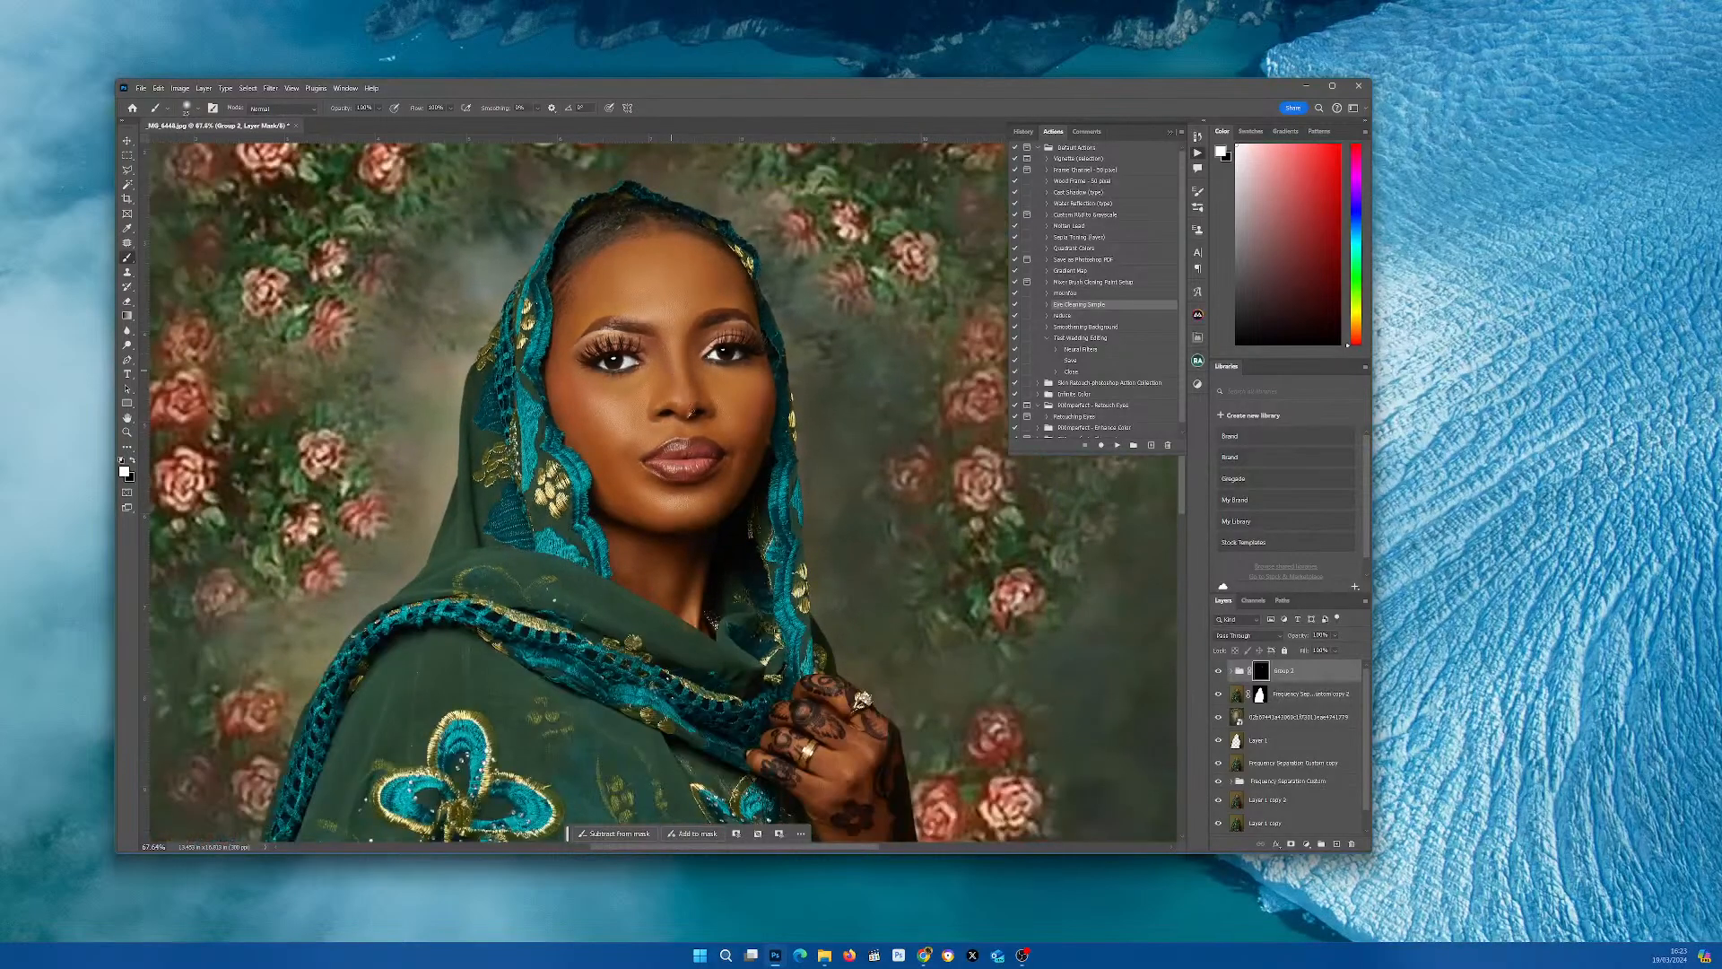
{"action": "scroll", "coordinate": [727, 446], "scroll_direction": "down", "scroll_amount": 2}
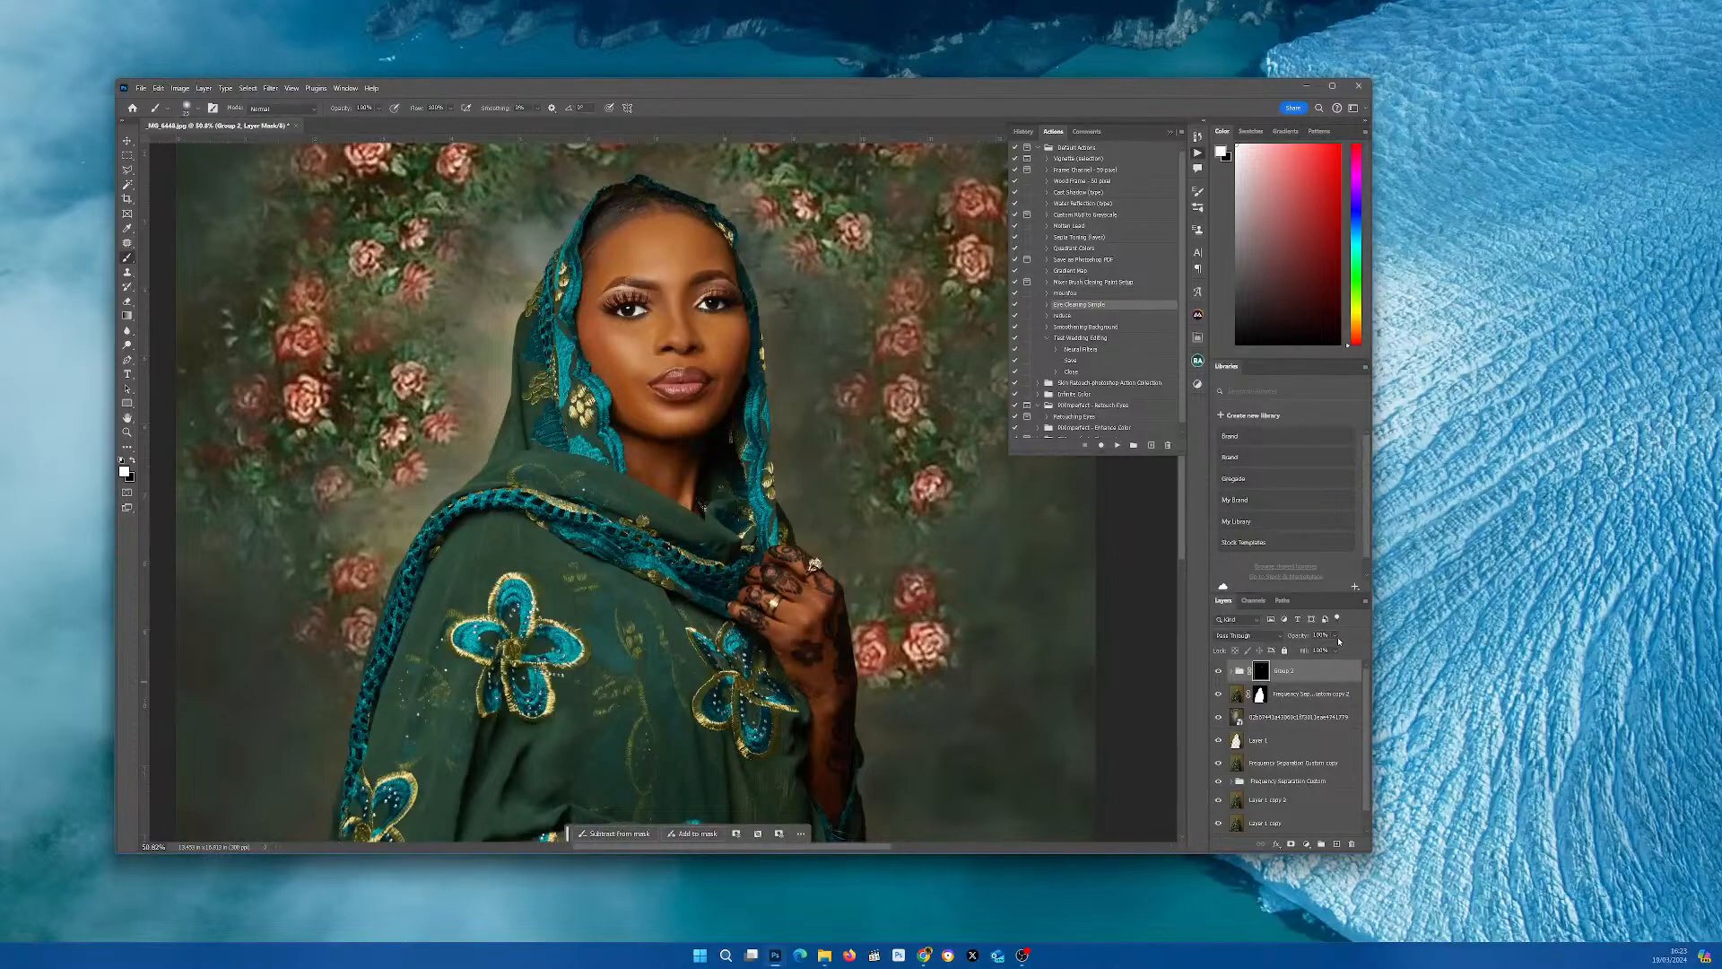
{"action": "left_click", "coordinate": [1336, 637]}
{"action": "left_click_drag", "start_coordinate": [1346, 651], "coordinate": [1332, 650]}
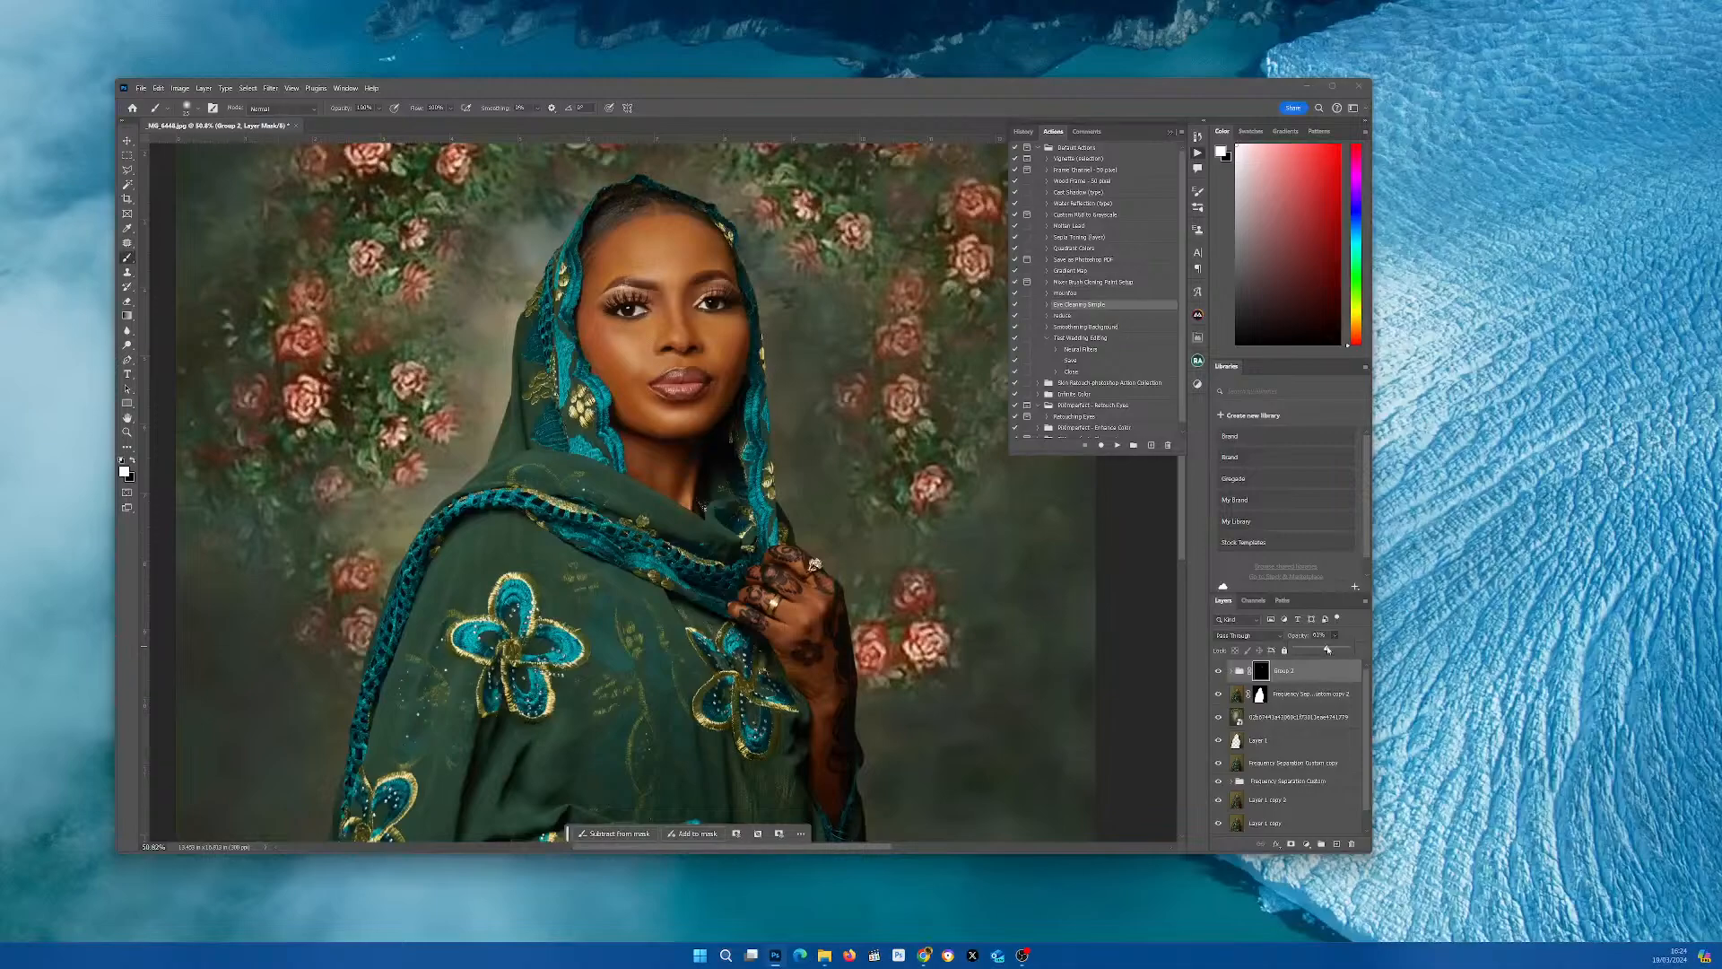
{"action": "left_click_drag", "start_coordinate": [1327, 649], "coordinate": [1320, 650]}
{"action": "left_click_drag", "start_coordinate": [1321, 649], "coordinate": [1323, 649]}
{"action": "left_click", "coordinate": [1321, 636]}
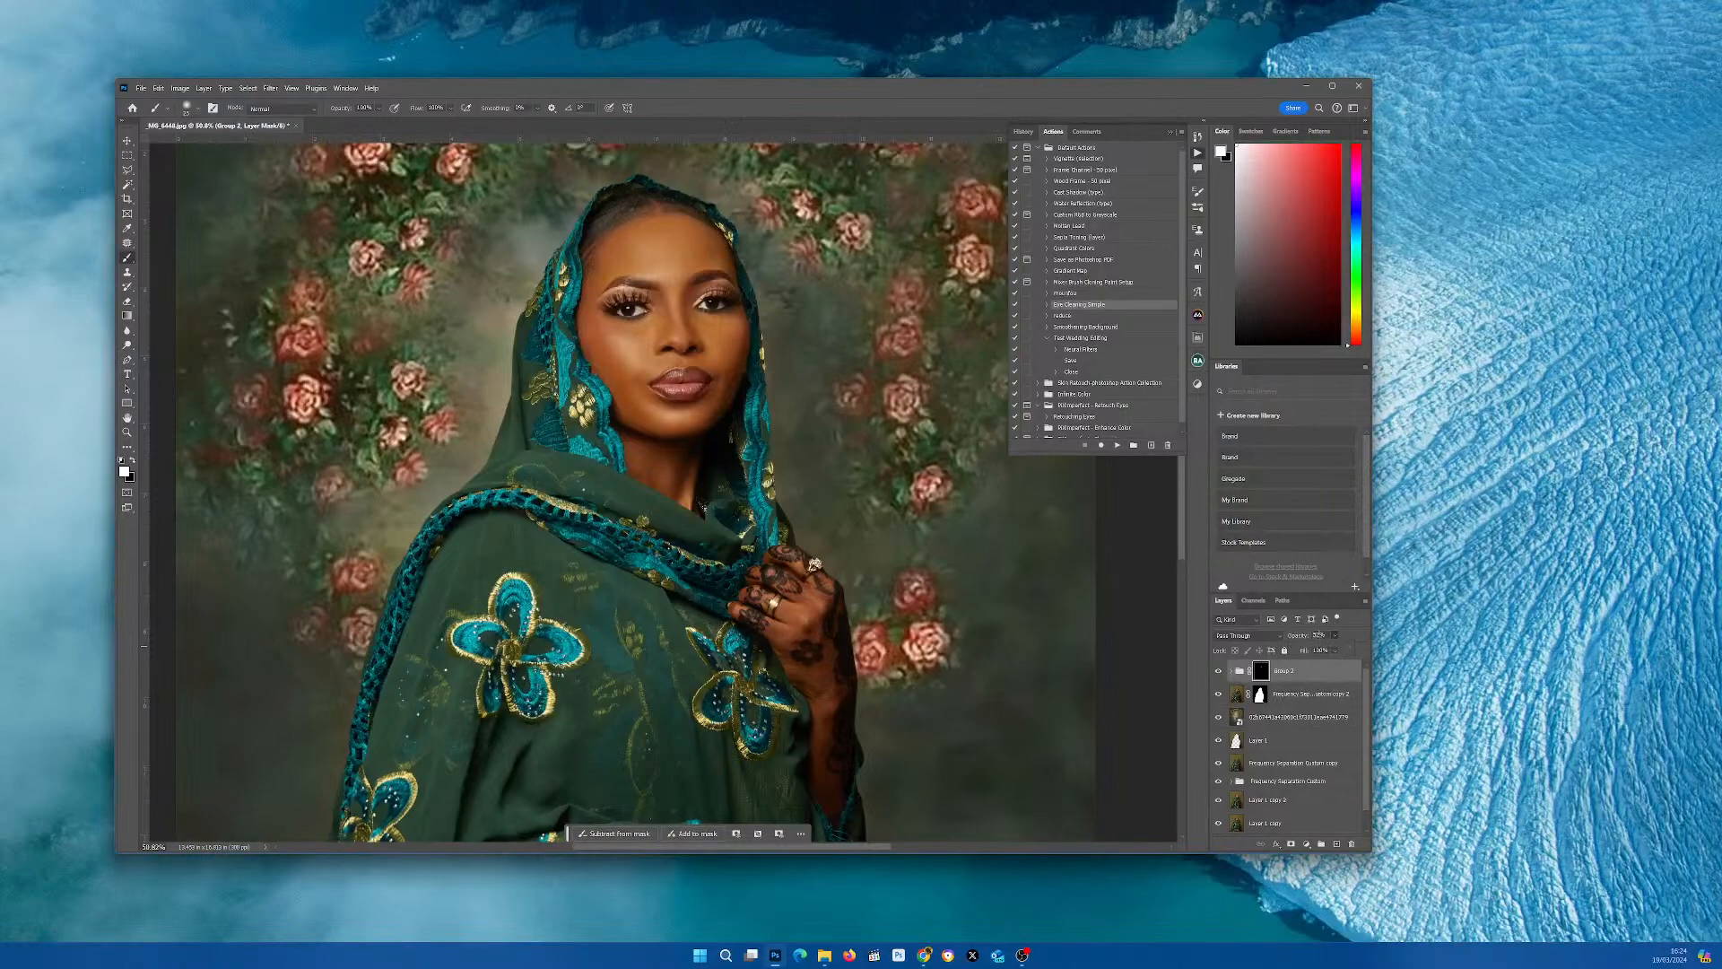
{"action": "left_click", "coordinate": [1319, 635]}
{"action": "key", "text": "v"}
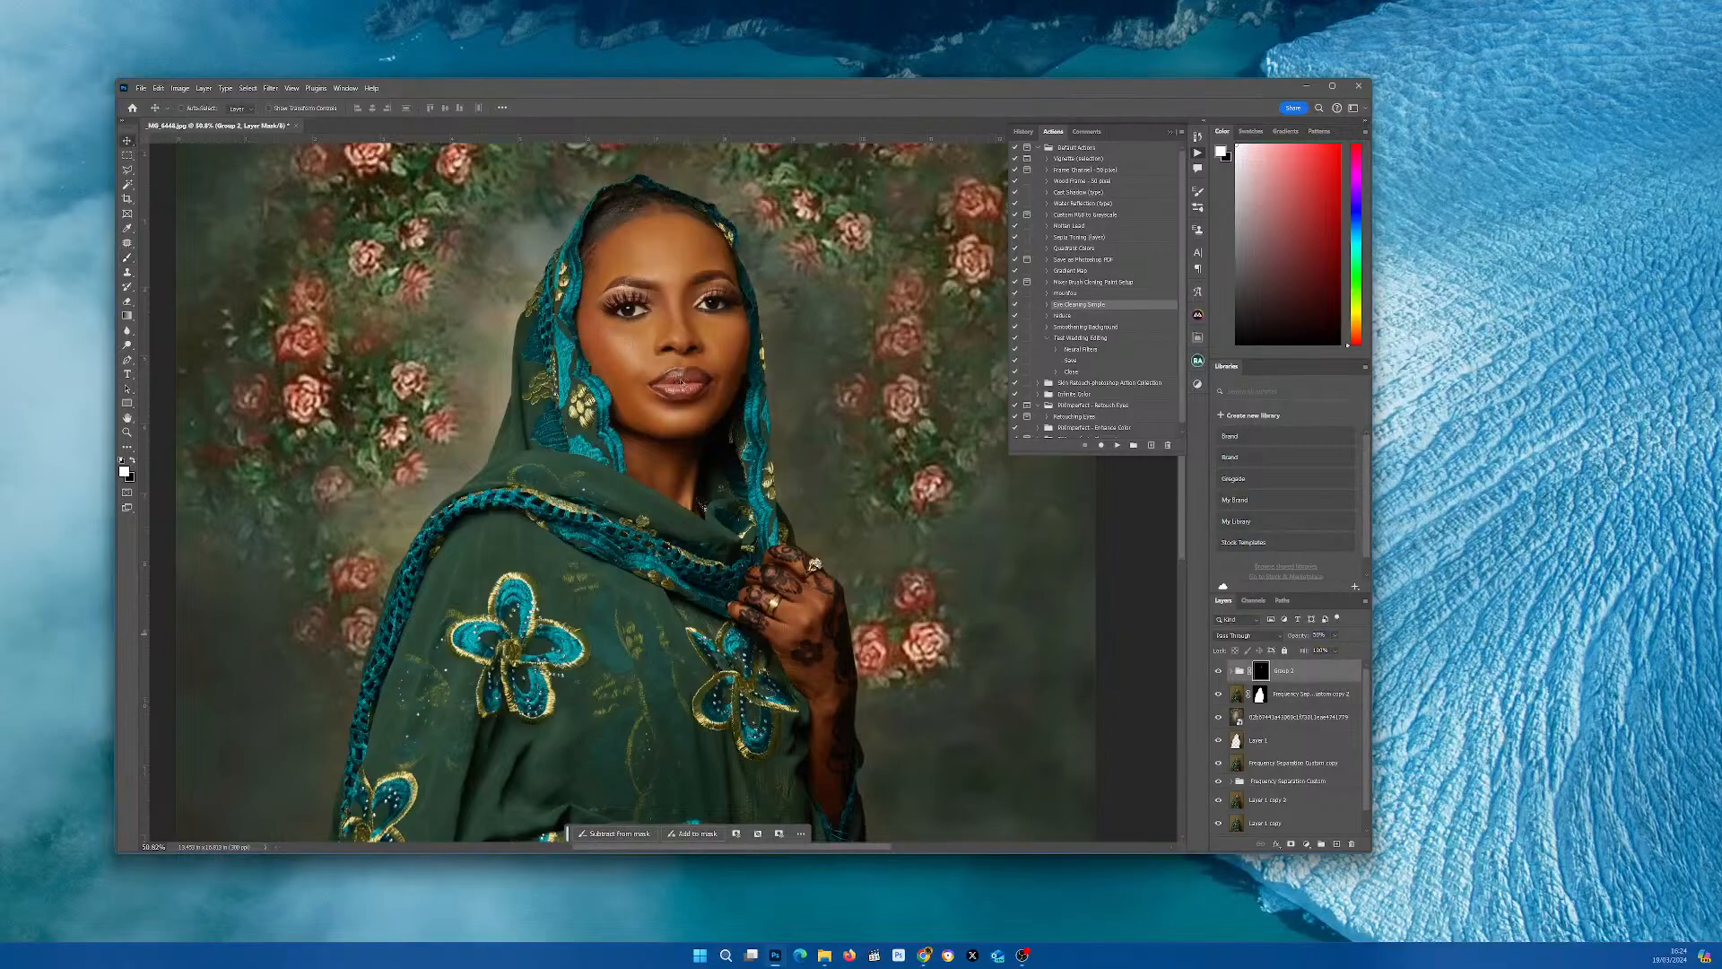
- Compare the portrait with the eye cleaning group hidden and shown, and examine the whole composition
{"action": "scroll", "coordinate": [706, 385], "scroll_direction": "down", "scroll_amount": 1}
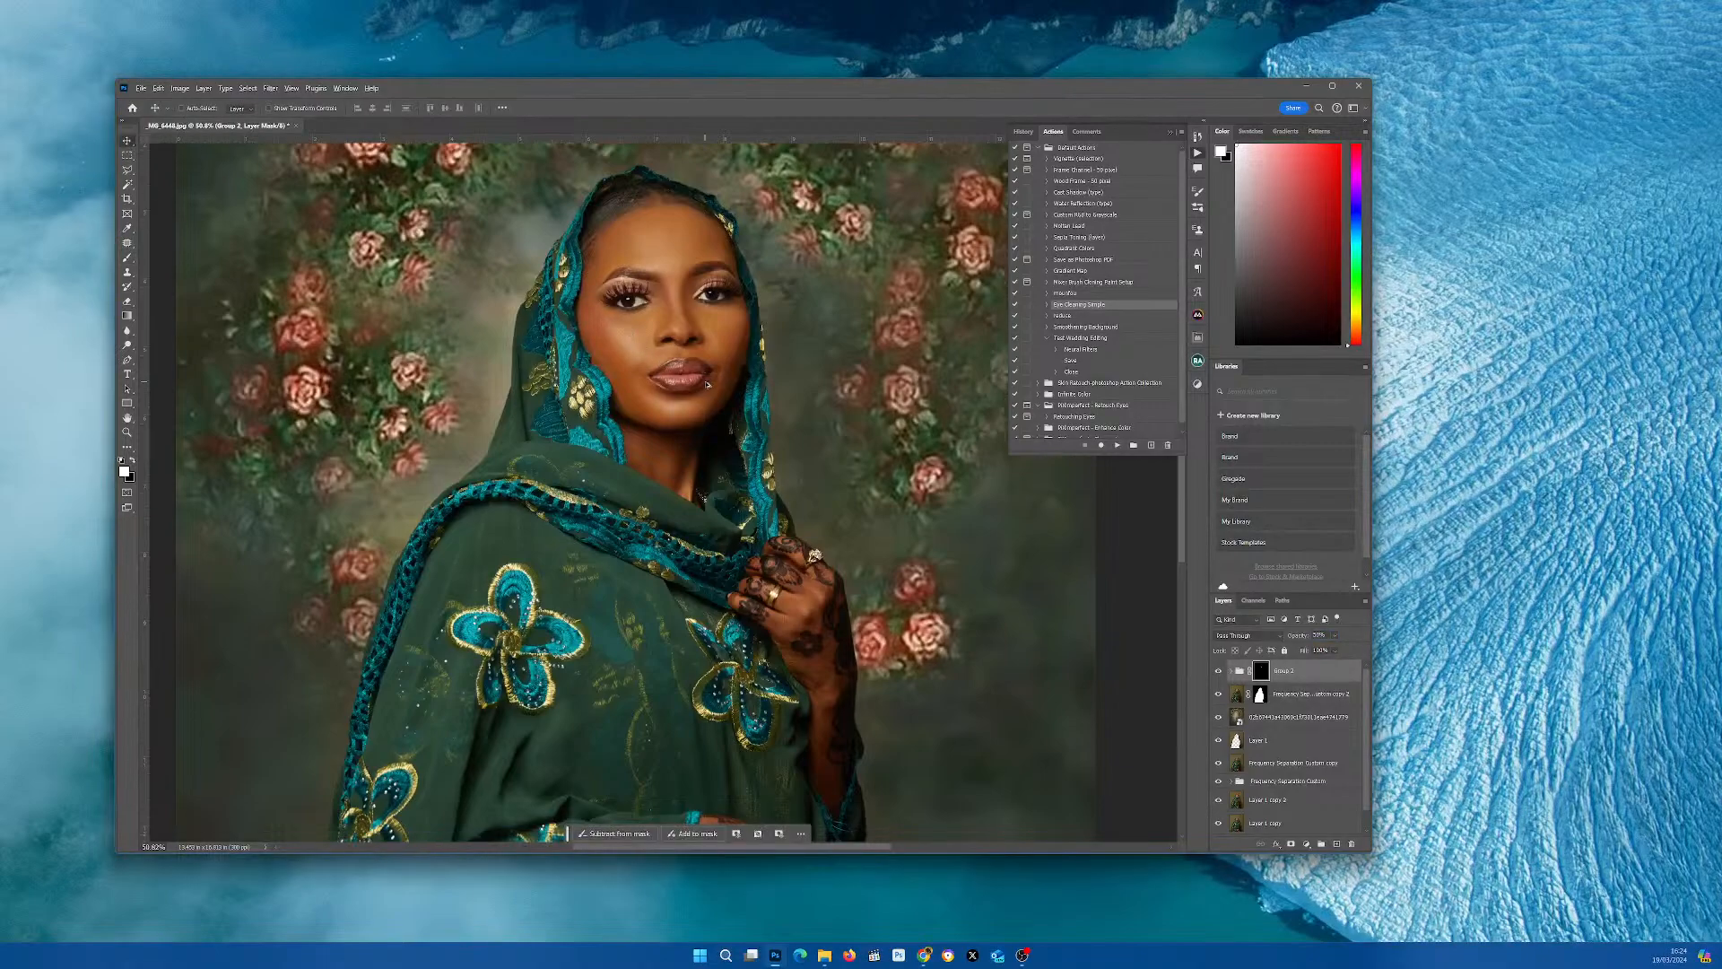
{"action": "scroll", "coordinate": [706, 384], "scroll_direction": "down", "scroll_amount": 1}
{"action": "scroll", "coordinate": [706, 384], "scroll_direction": "down", "scroll_amount": 2}
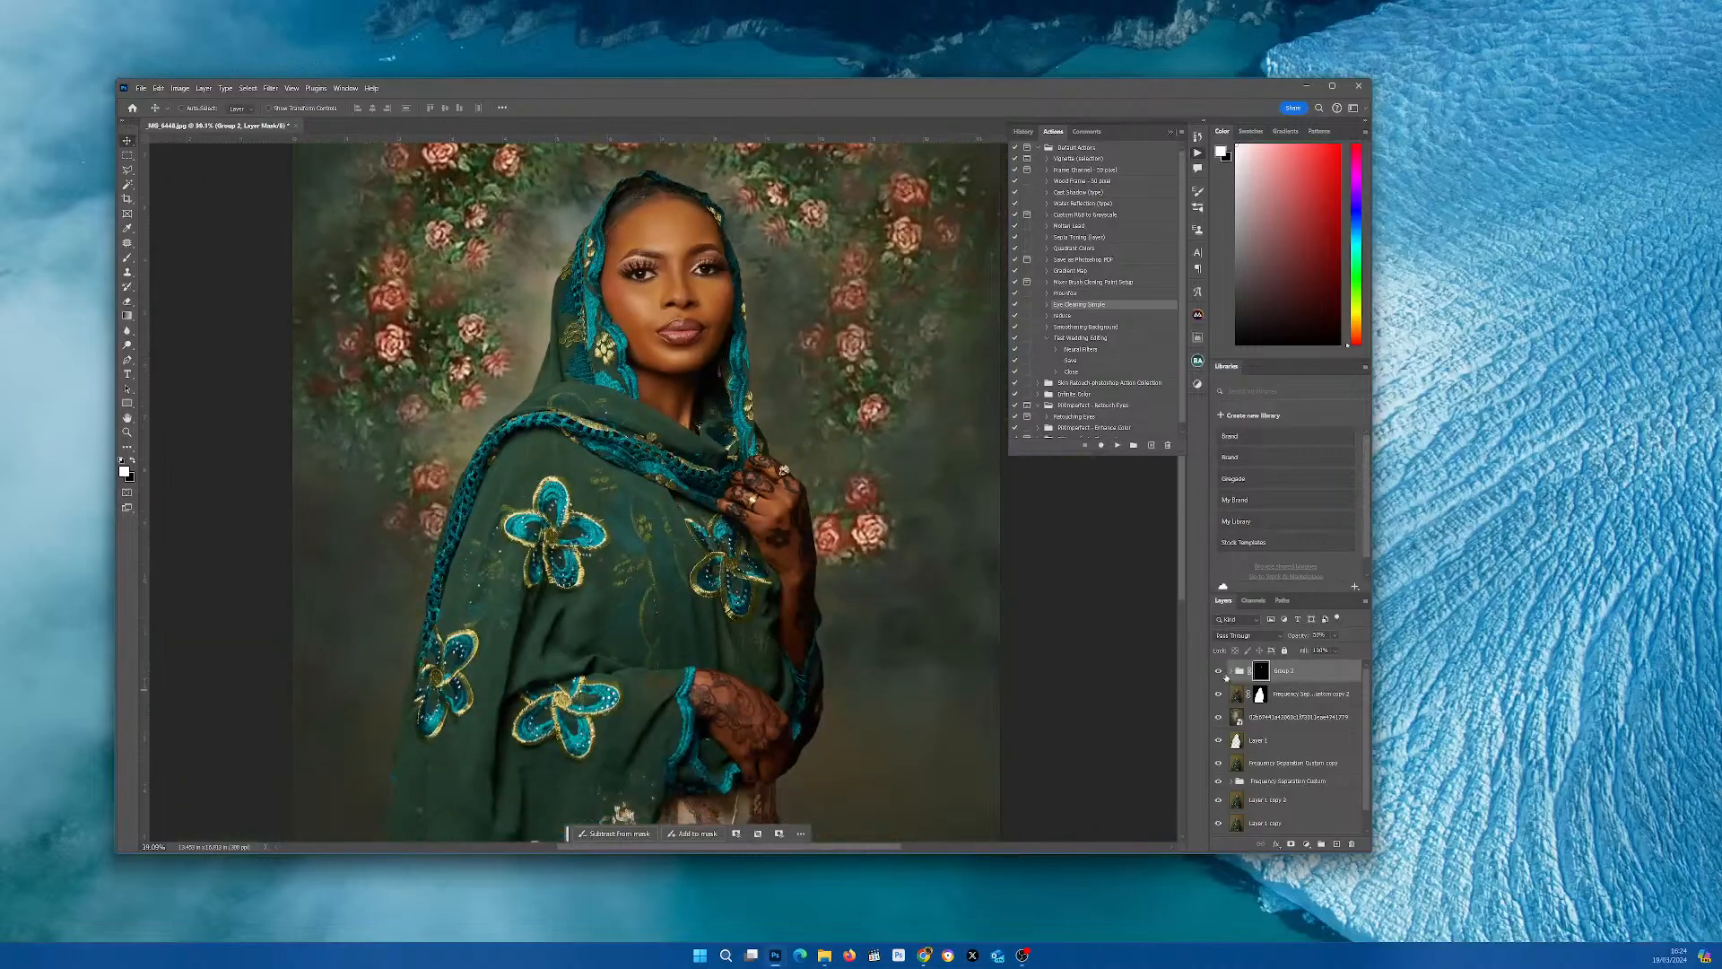
{"action": "left_click", "coordinate": [1218, 672]}
{"action": "scroll", "coordinate": [853, 530], "scroll_direction": "down", "scroll_amount": 1}
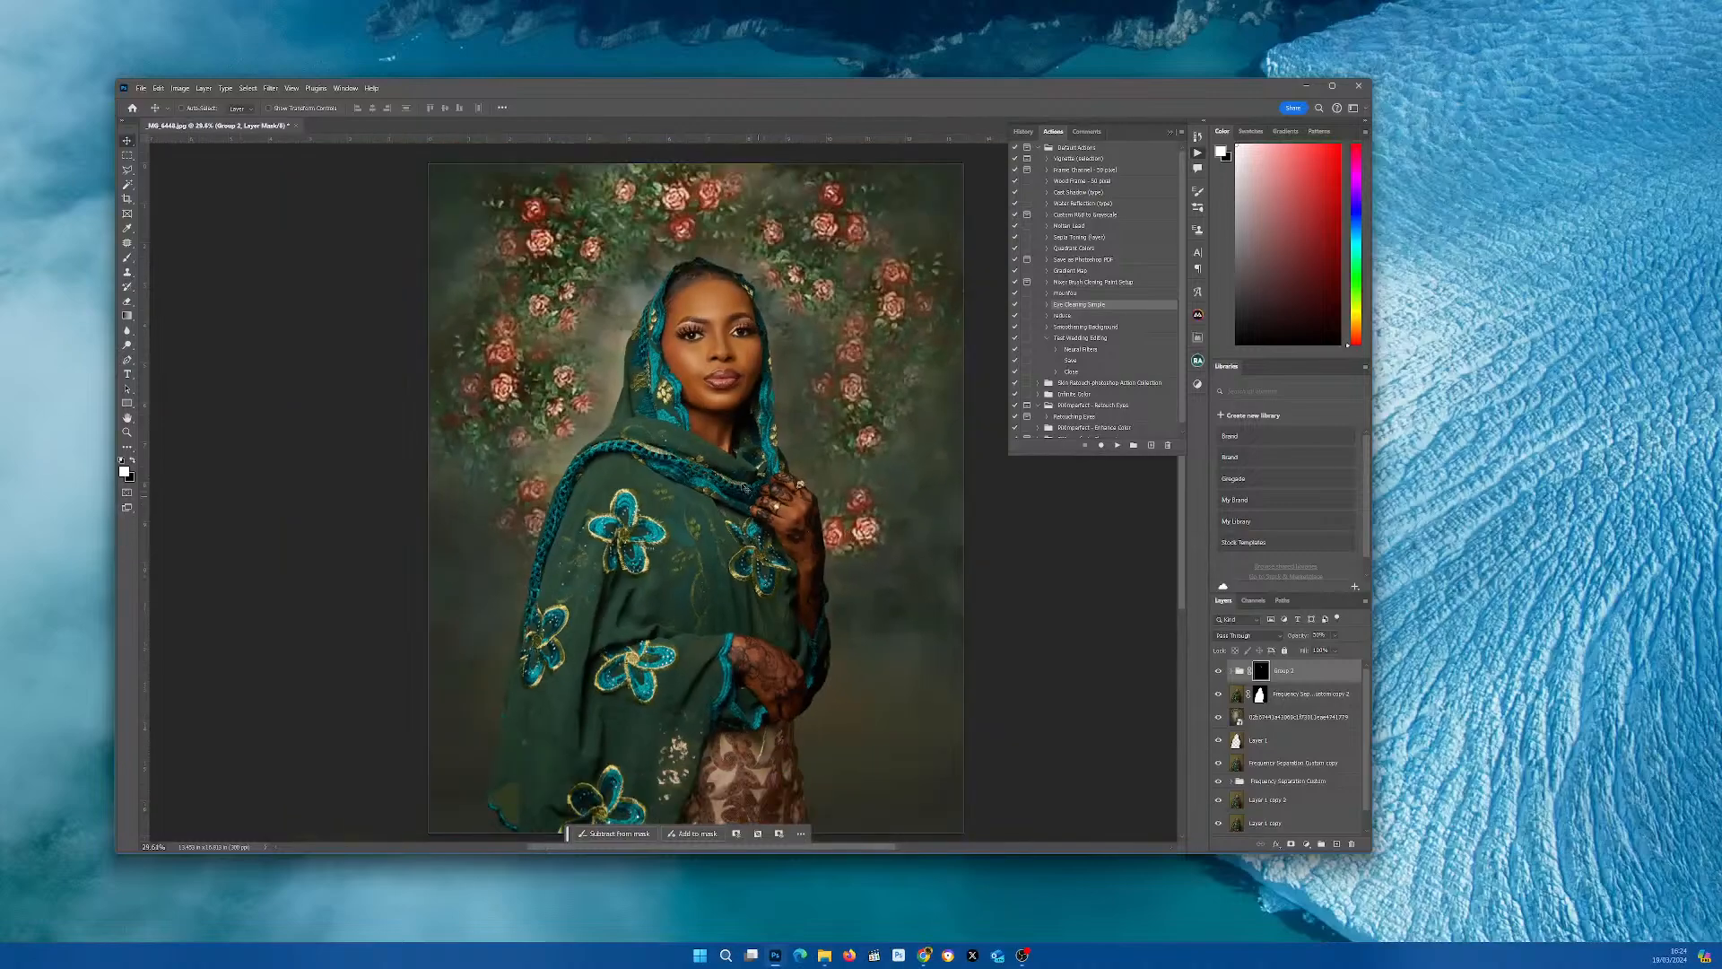
{"action": "scroll", "coordinate": [745, 484], "scroll_direction": "up", "scroll_amount": 1}
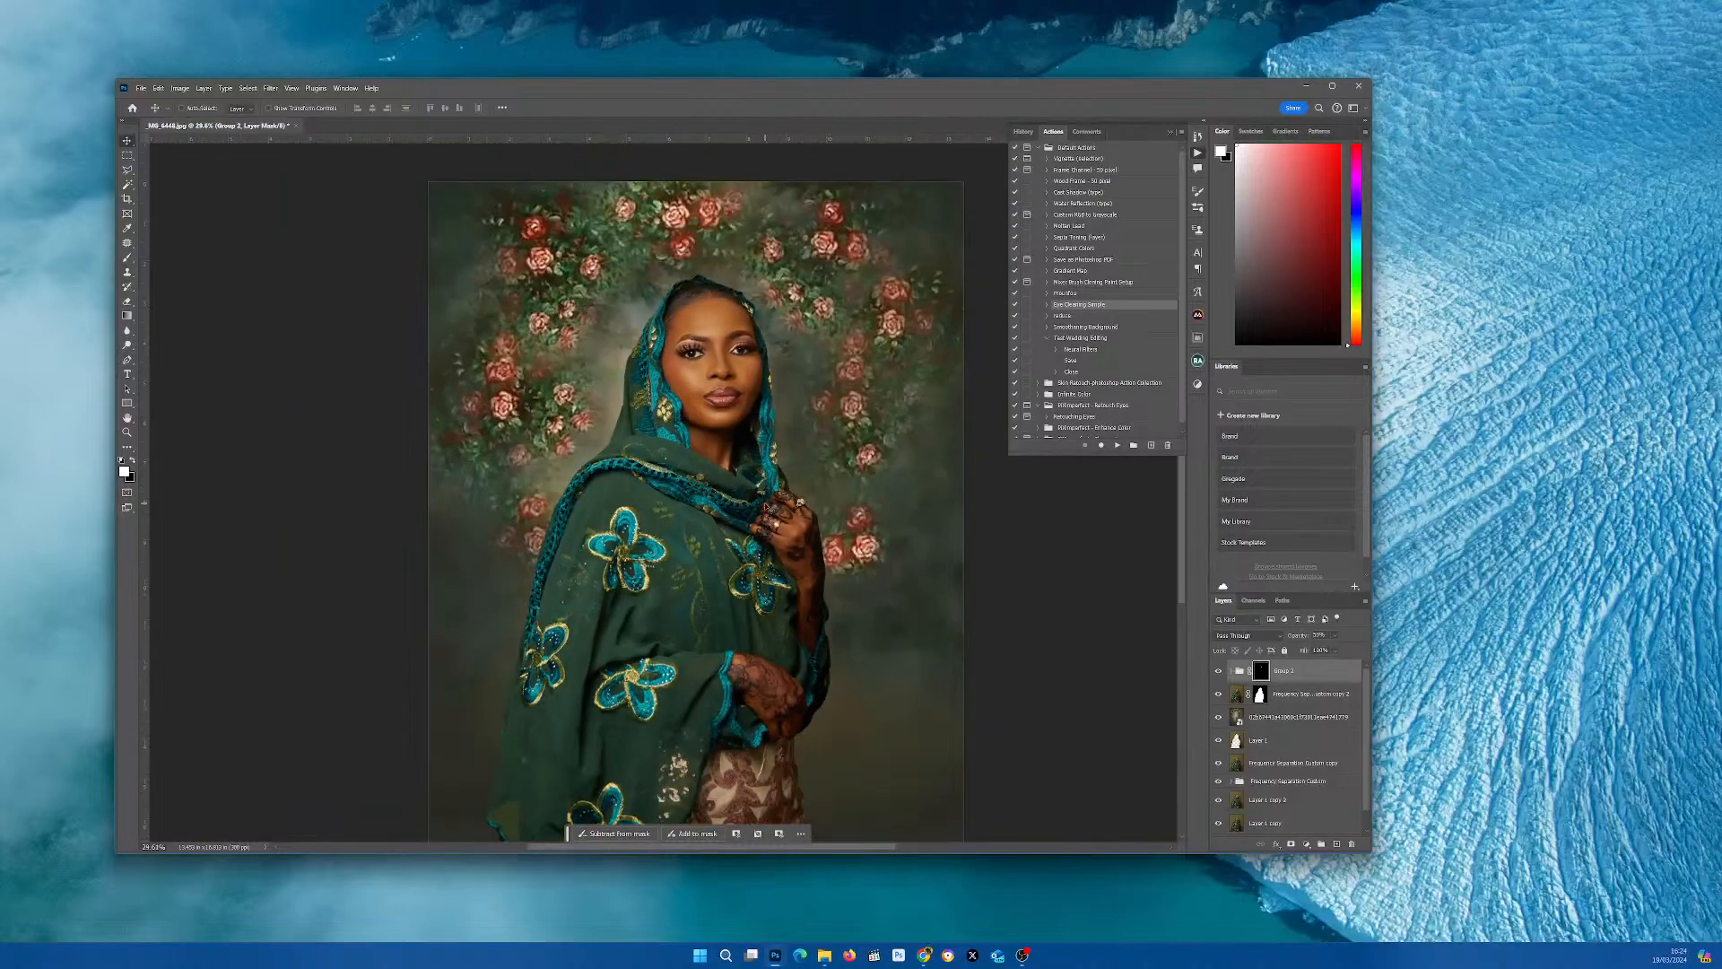
- Add a Hue/Saturation adjustment layer above the eye cleaning group and target its Yellows
{"action": "scroll", "coordinate": [748, 449], "scroll_direction": "up", "scroll_amount": 1}
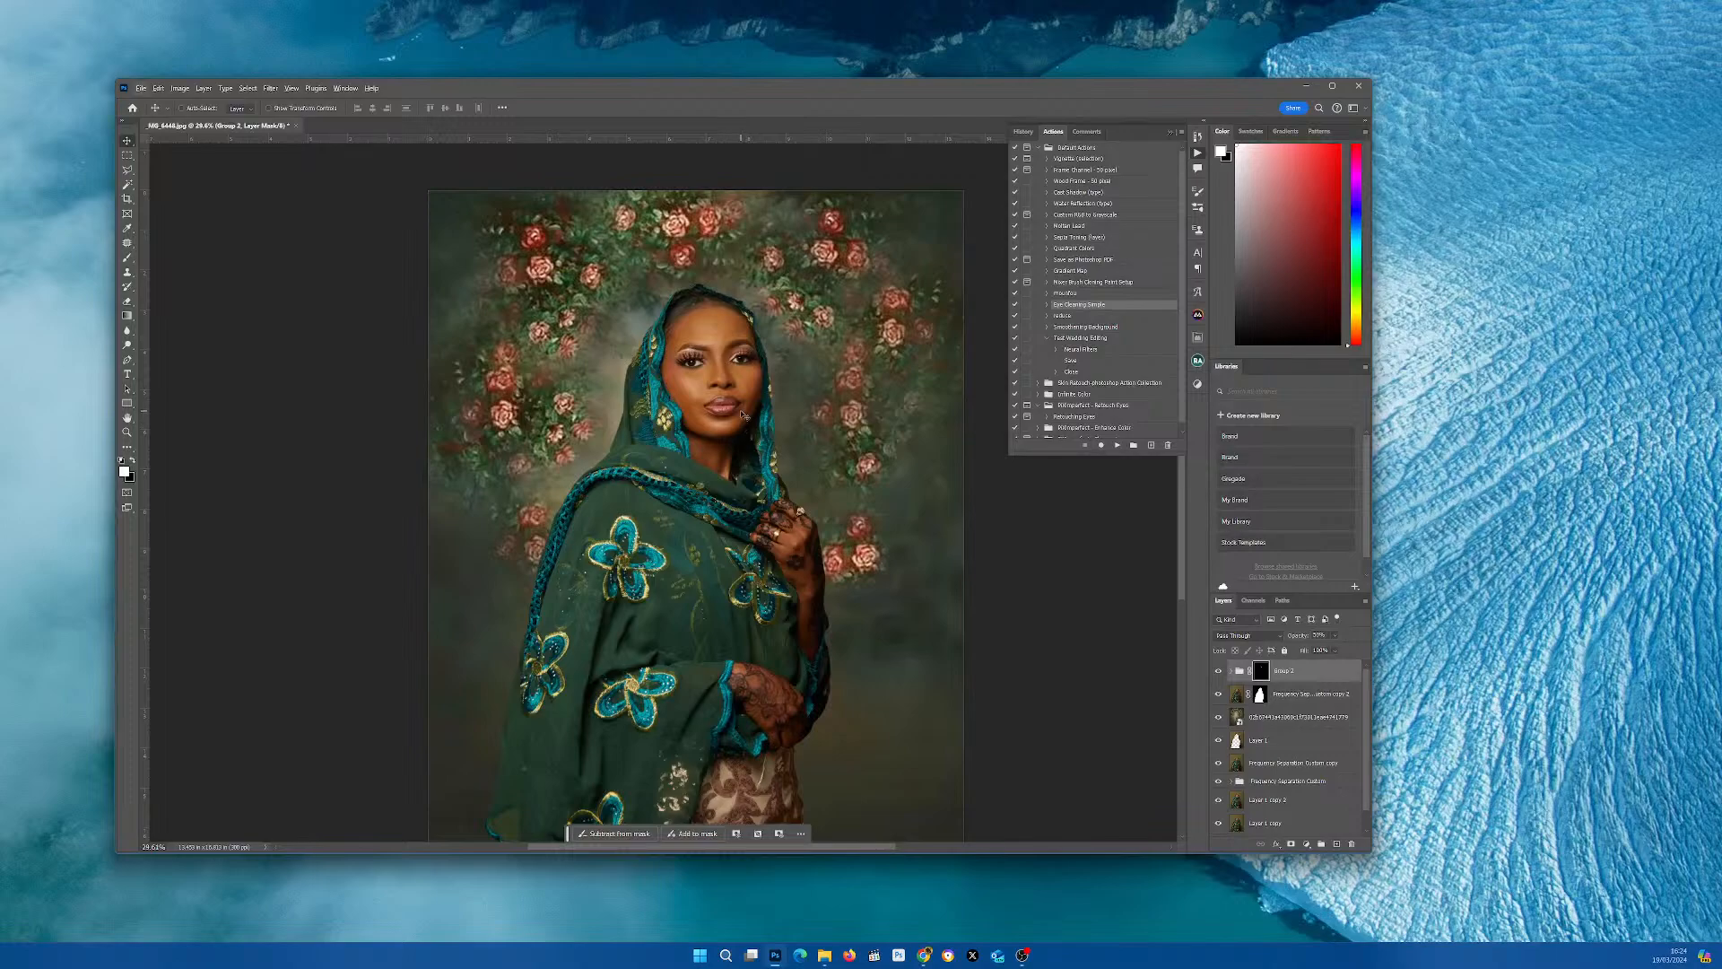
{"action": "scroll", "coordinate": [741, 417], "scroll_direction": "down", "scroll_amount": 1}
{"action": "scroll", "coordinate": [741, 416], "scroll_direction": "down", "scroll_amount": 1}
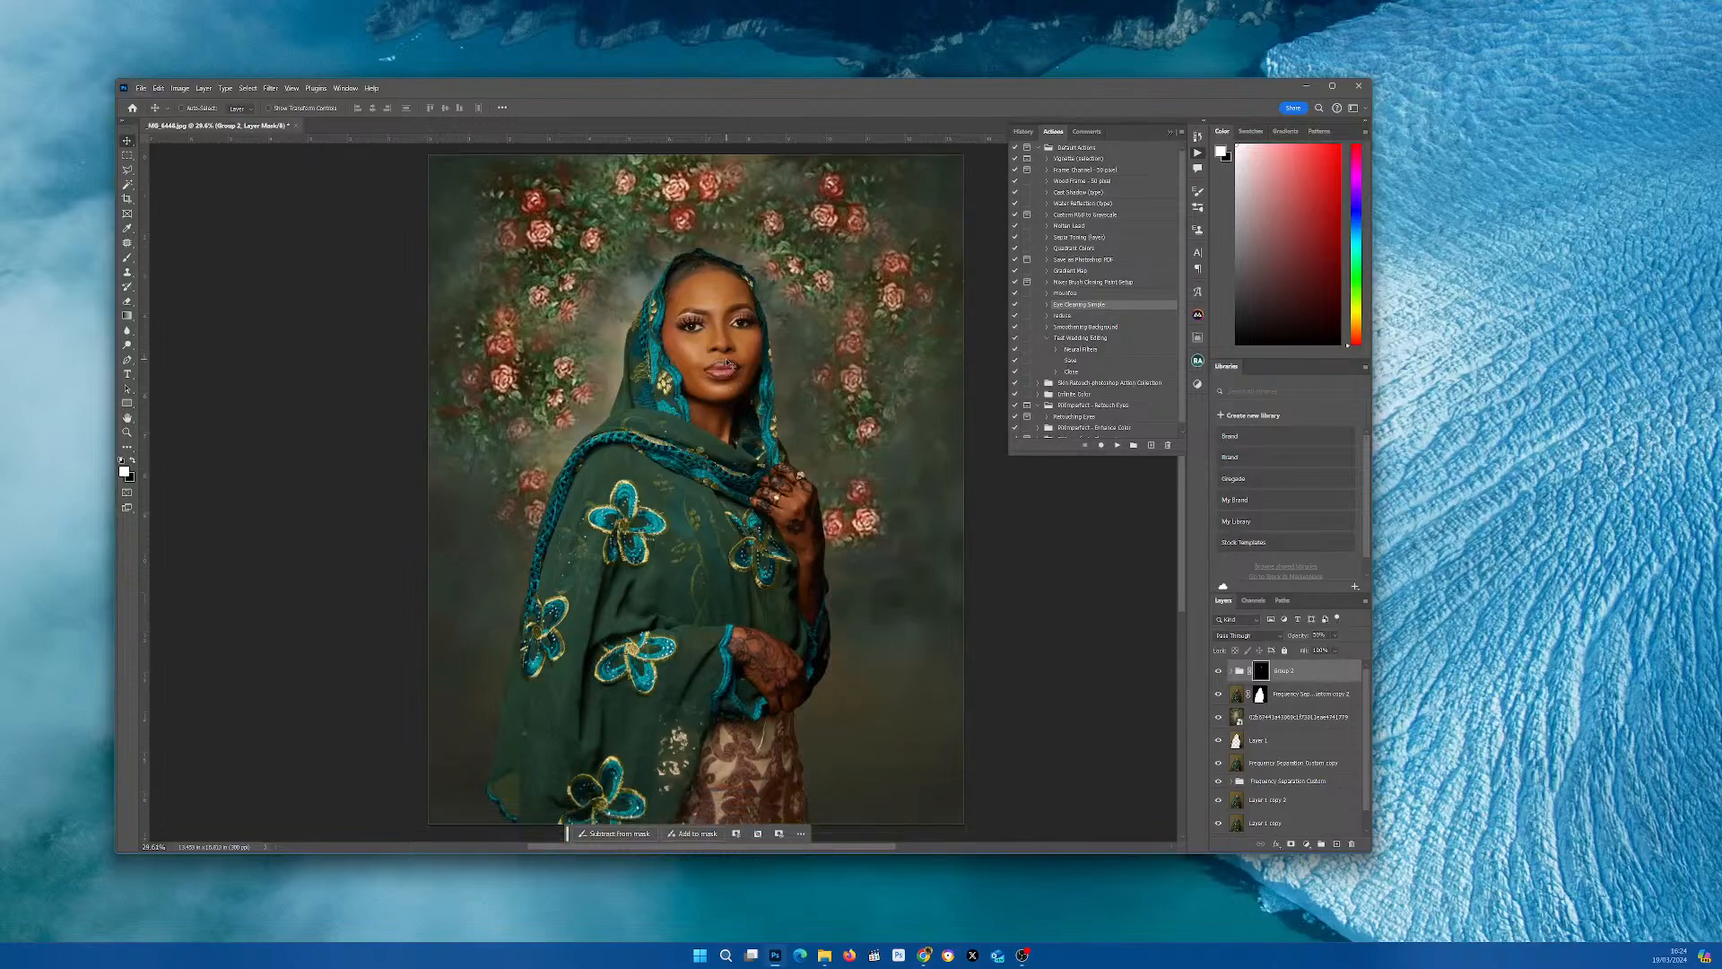
{"action": "left_click", "coordinate": [1197, 384]}
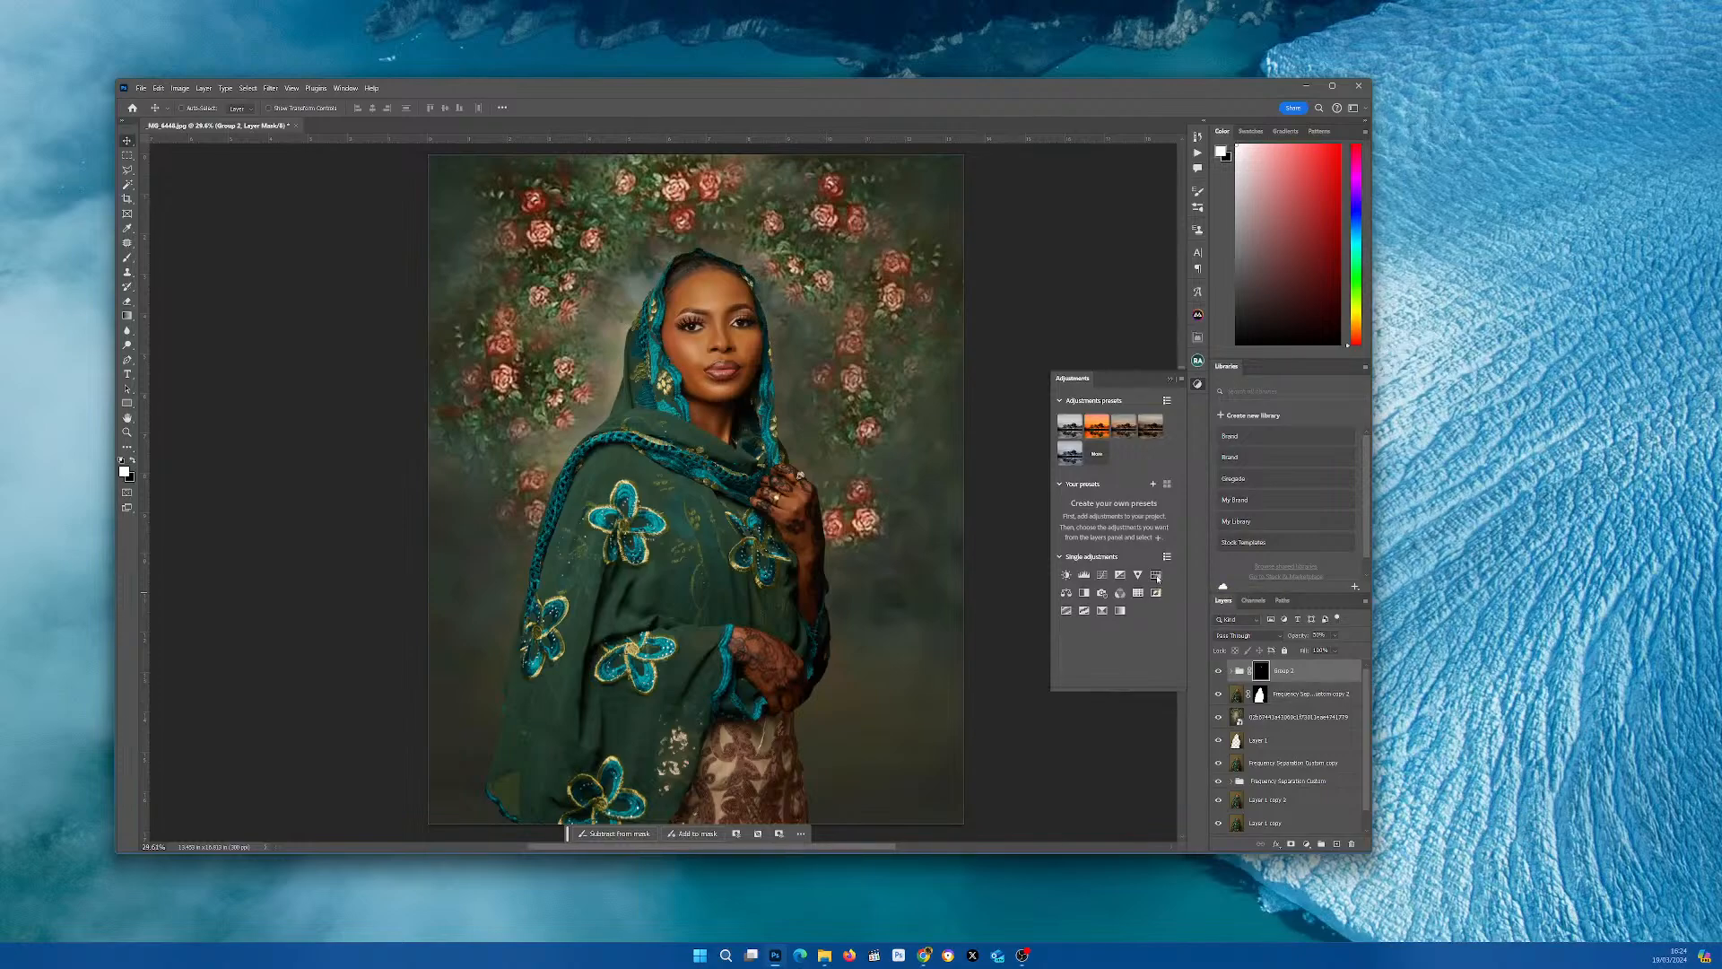
{"action": "left_click", "coordinate": [1156, 576]}
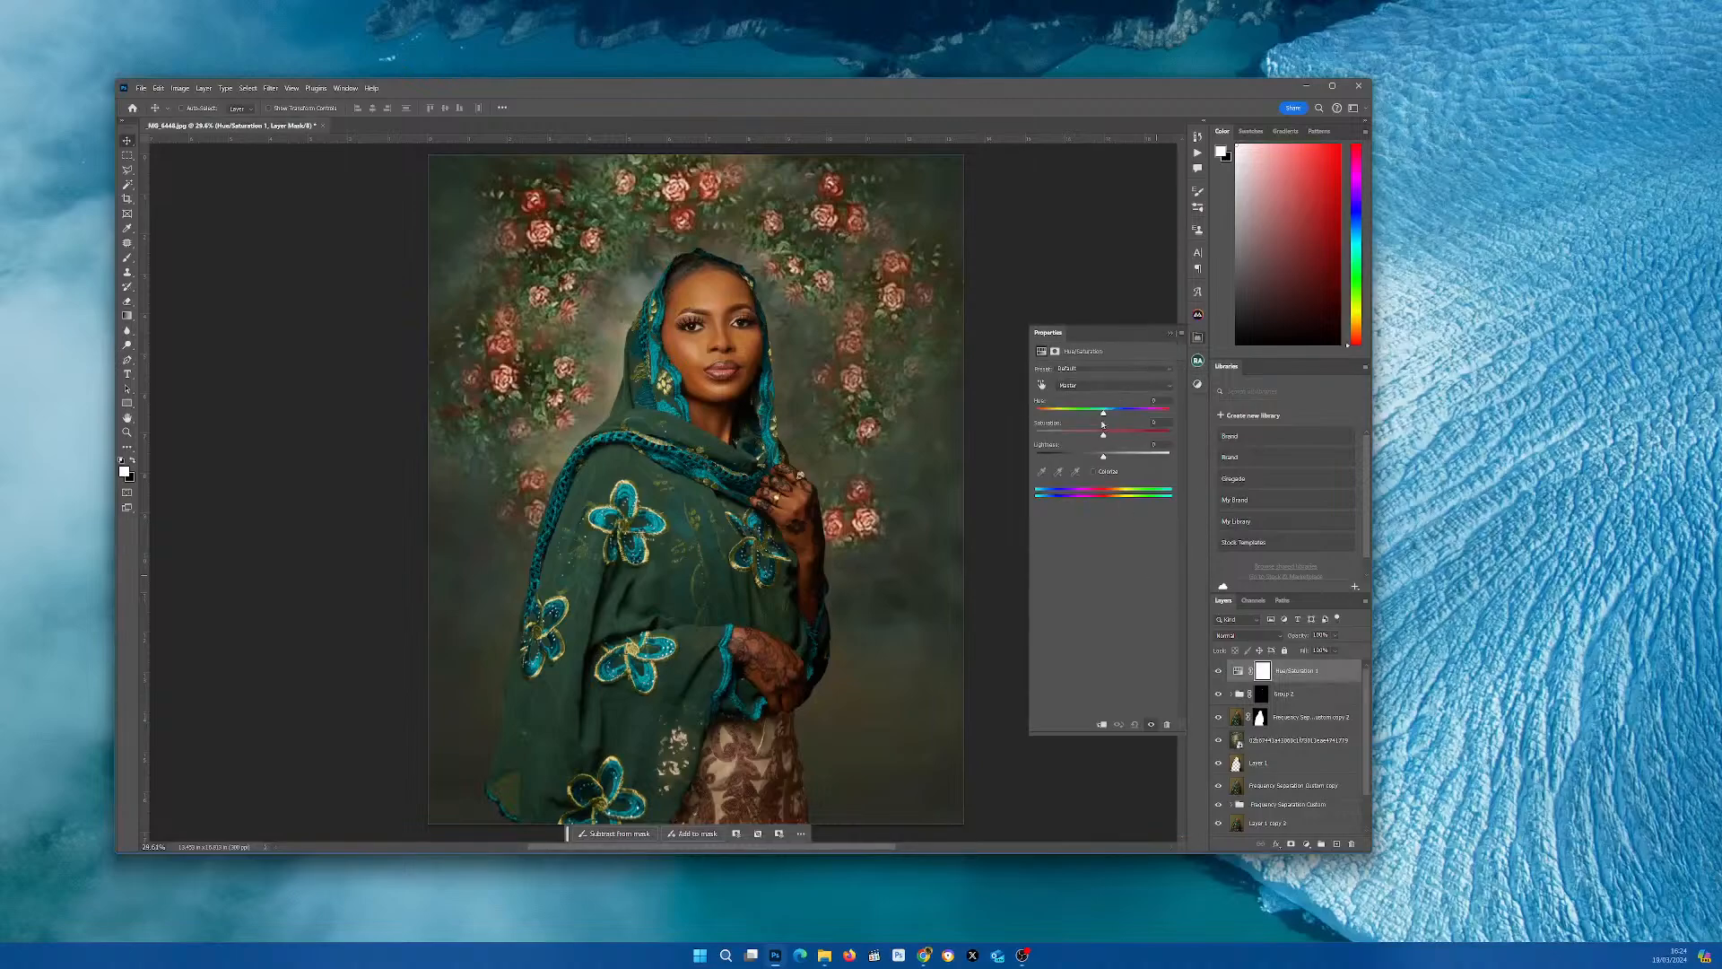
{"action": "left_click", "coordinate": [1095, 387]}
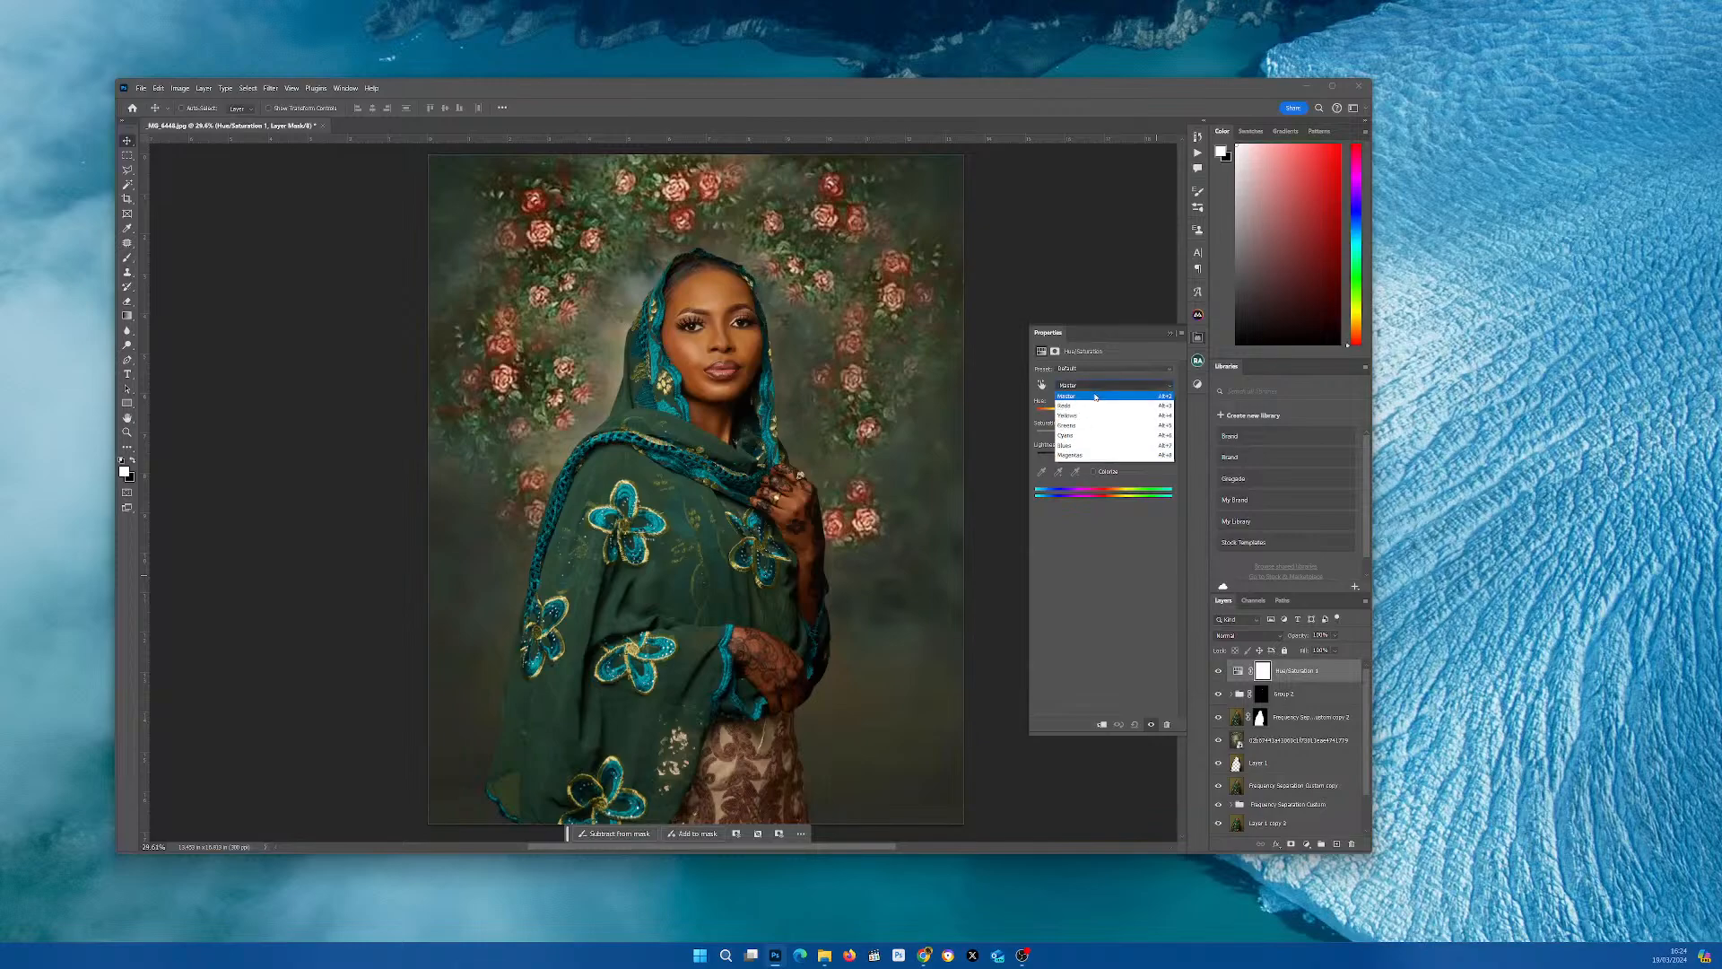
{"action": "left_click", "coordinate": [1089, 416]}
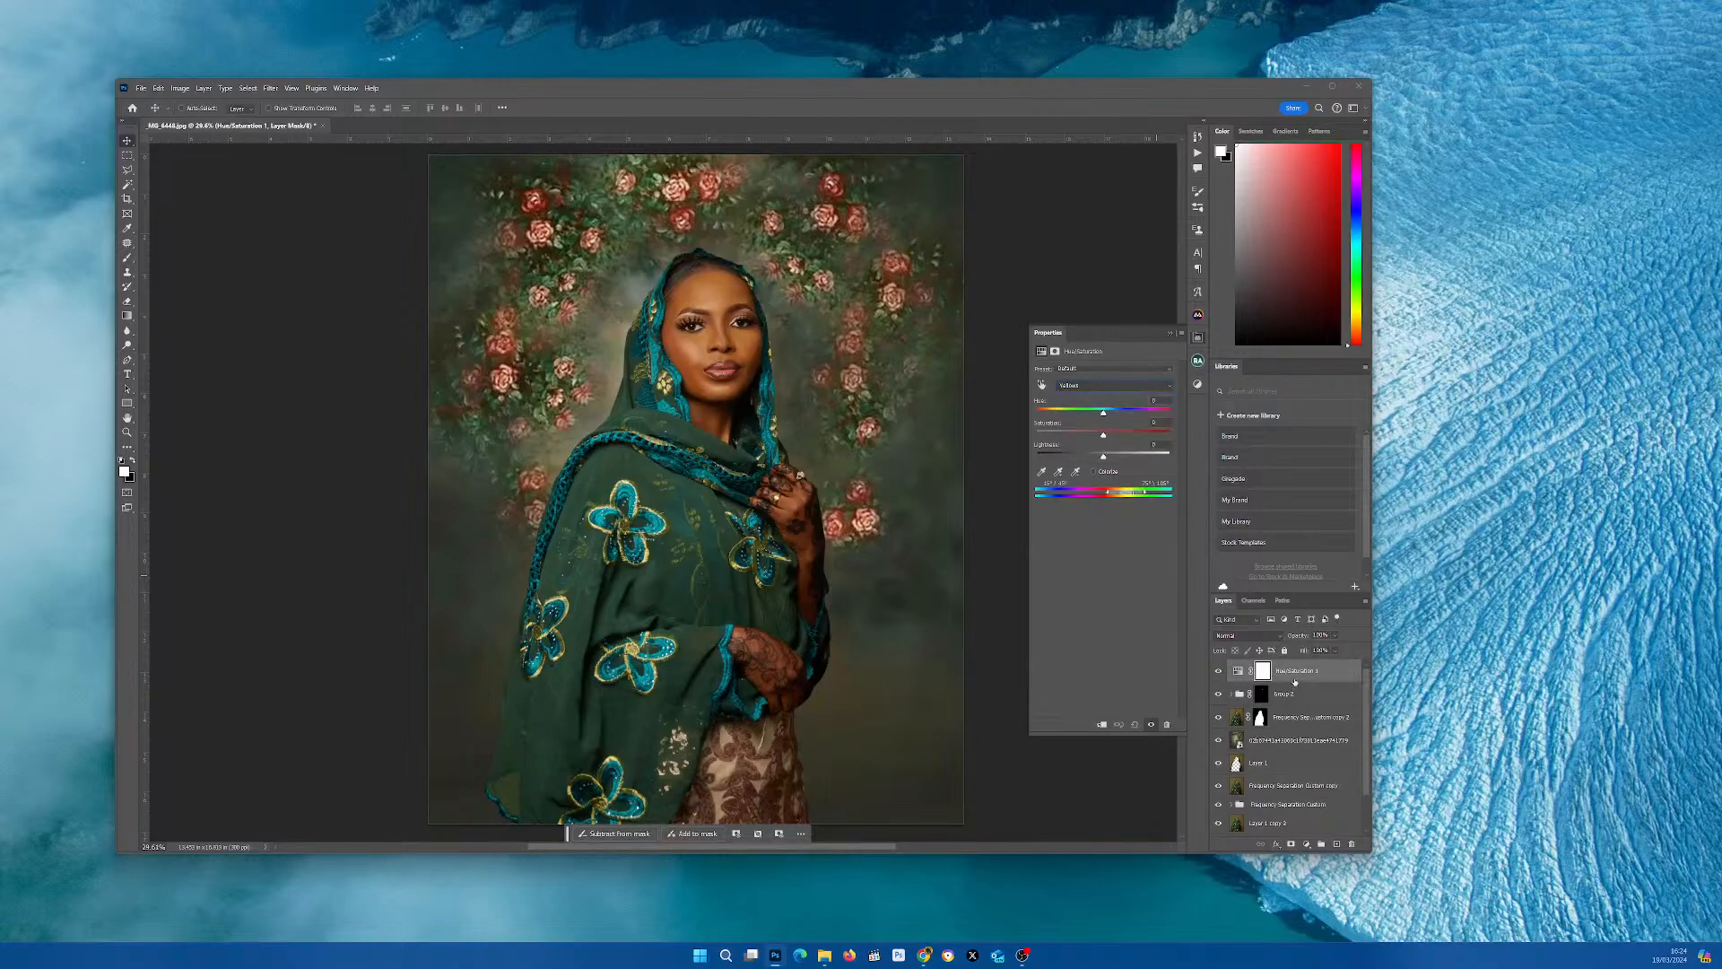
- Place the Hue/Saturation layer below the eye cleaning group and clip it to the masked Frequency Separation Custom copy layer
{"action": "left_click_drag", "start_coordinate": [1296, 689], "coordinate": [1301, 704]}
{"action": "left_click_drag", "start_coordinate": [1308, 689], "coordinate": [1308, 708]}
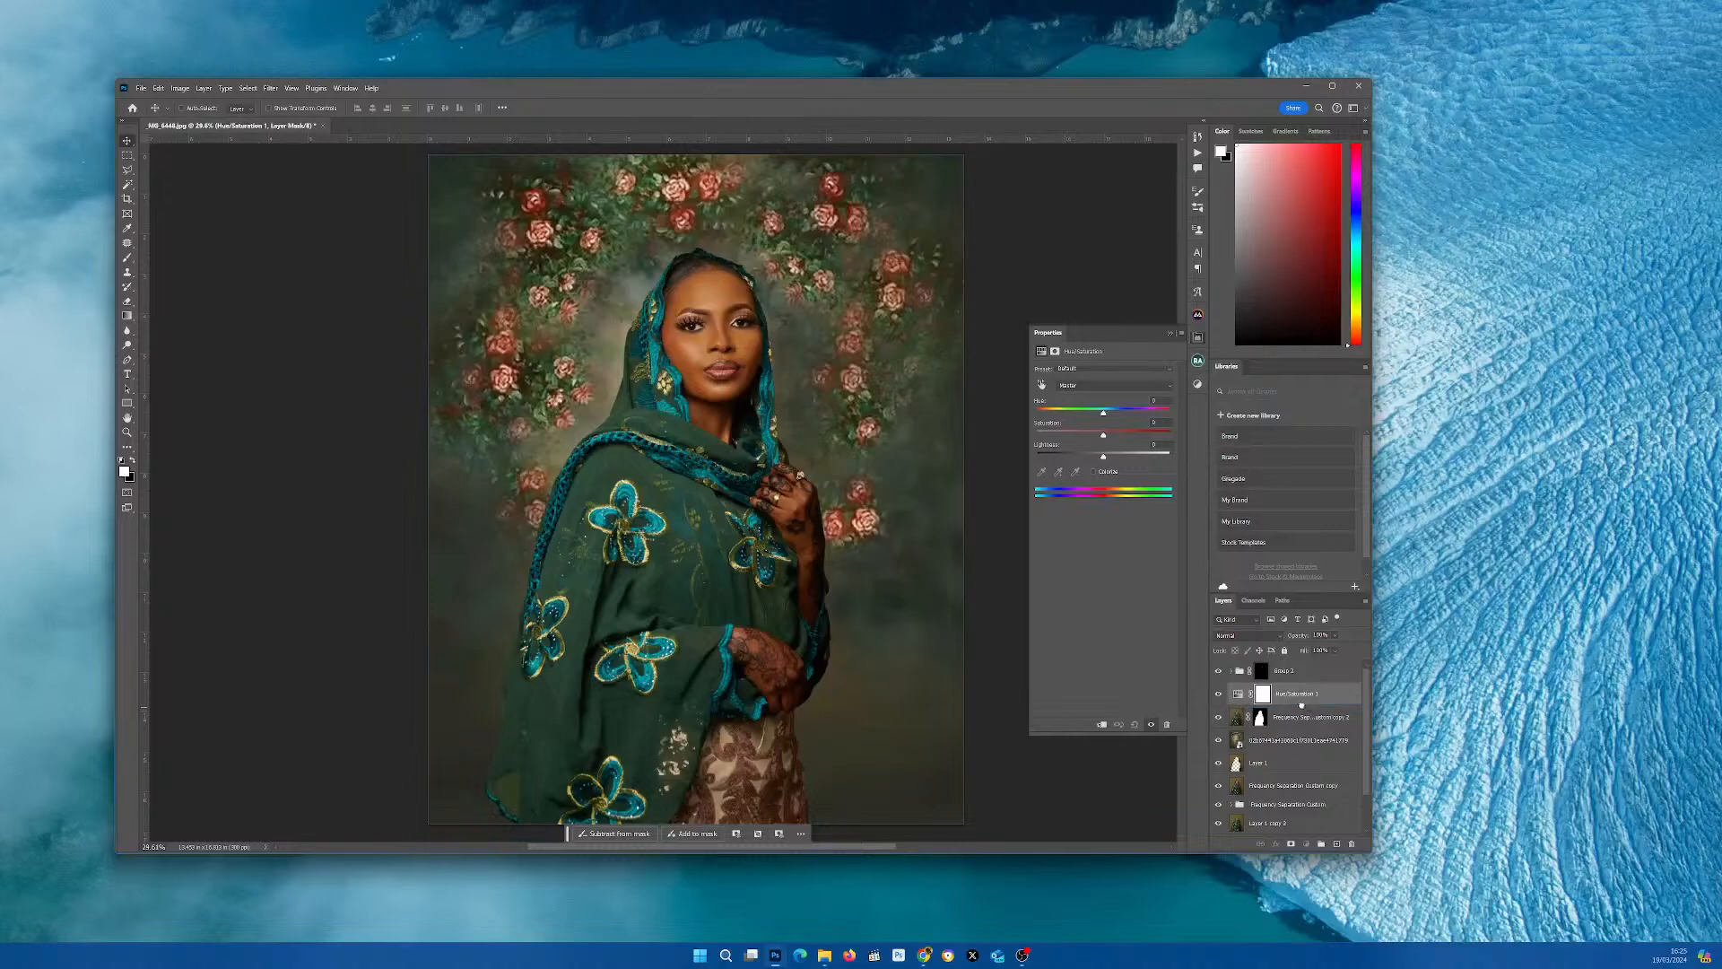
{"action": "left_click", "coordinate": [1261, 672]}
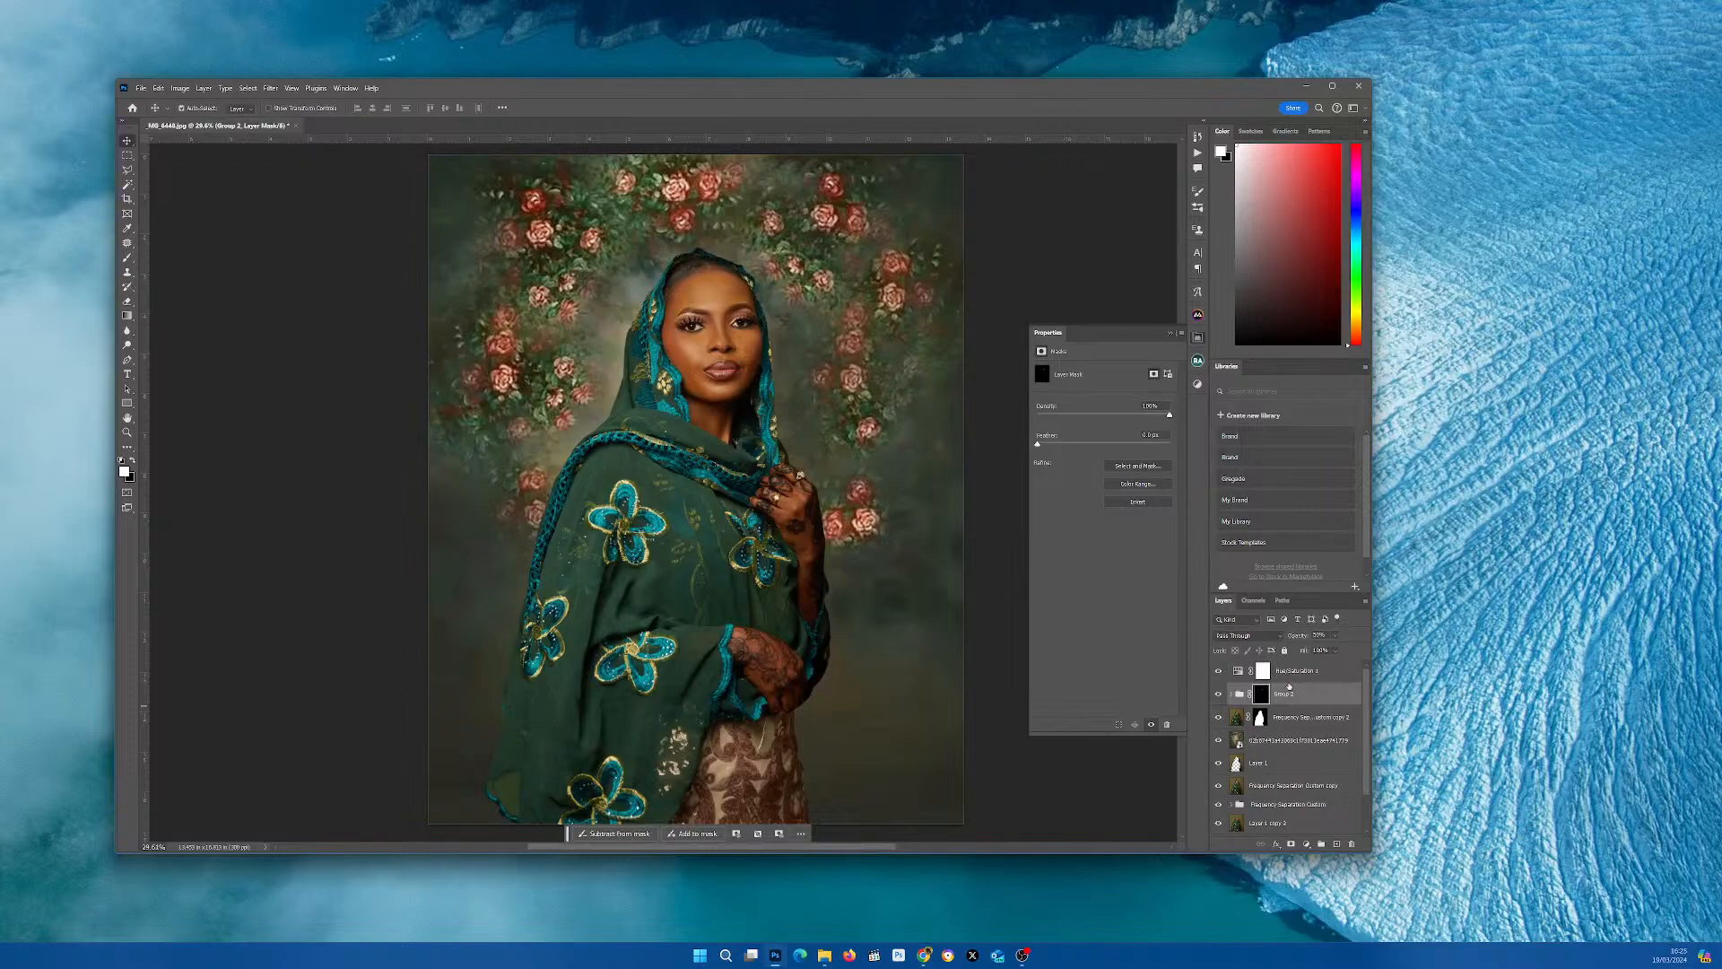
{"action": "key", "text": "ctrl+bracketright"}
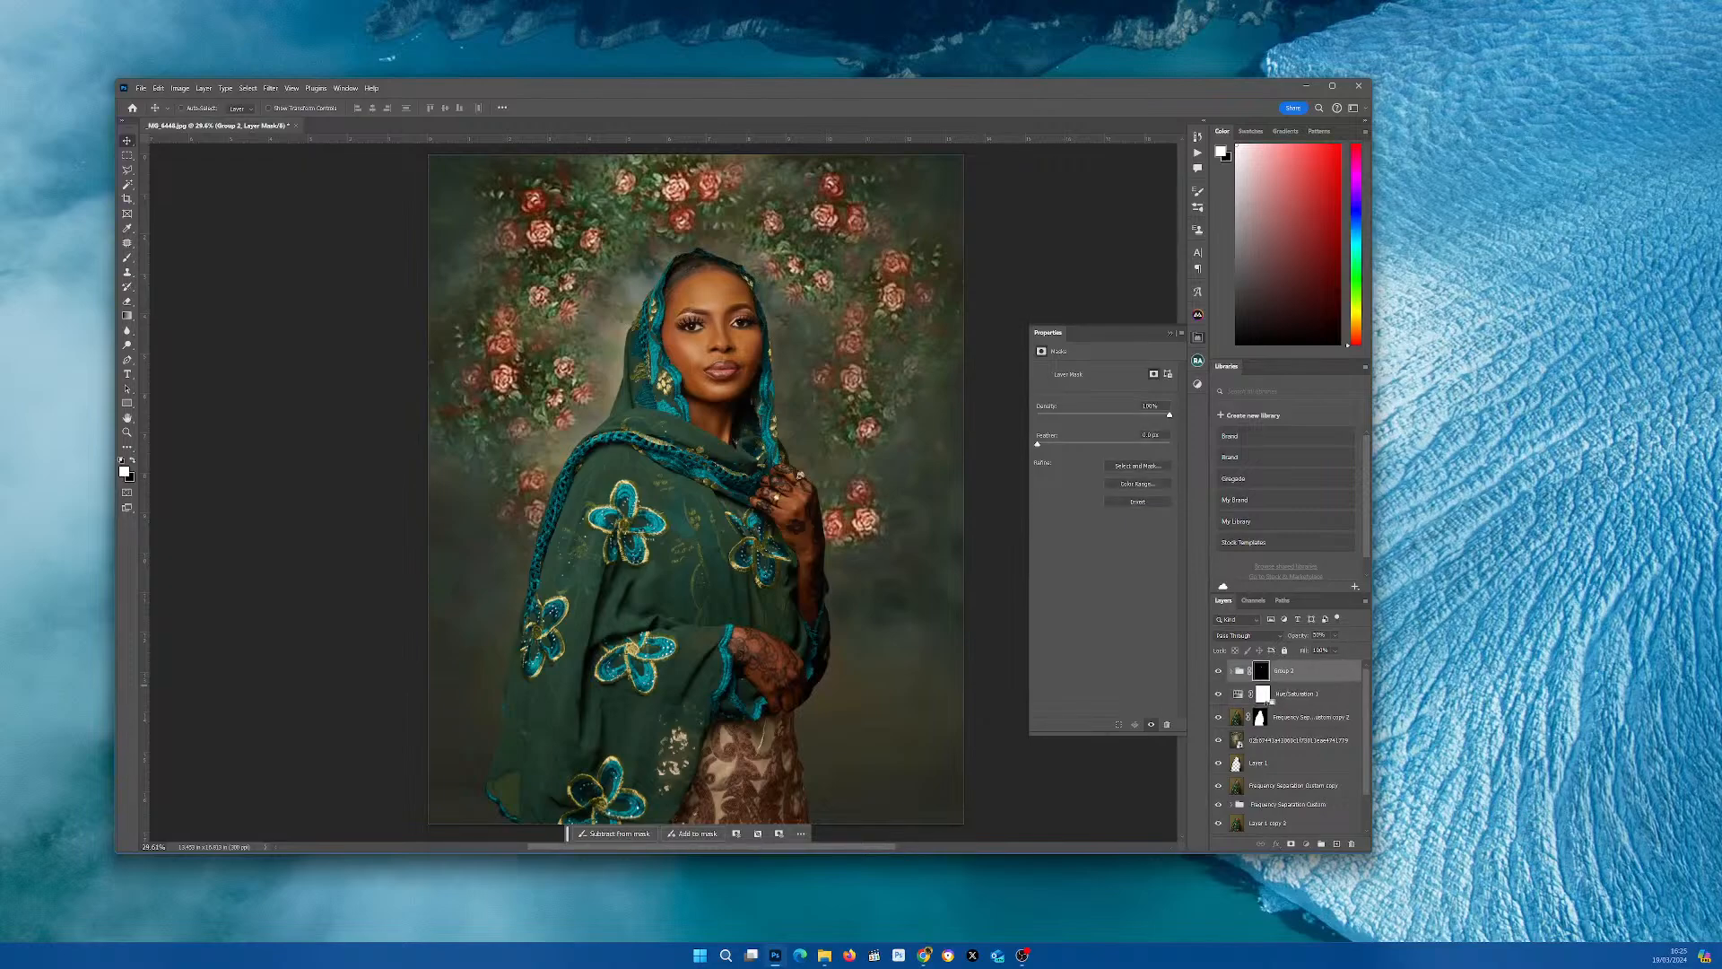
{"action": "left_click", "coordinate": [1267, 706], "text": "alt"}
{"action": "left_click", "coordinate": [1245, 696]}
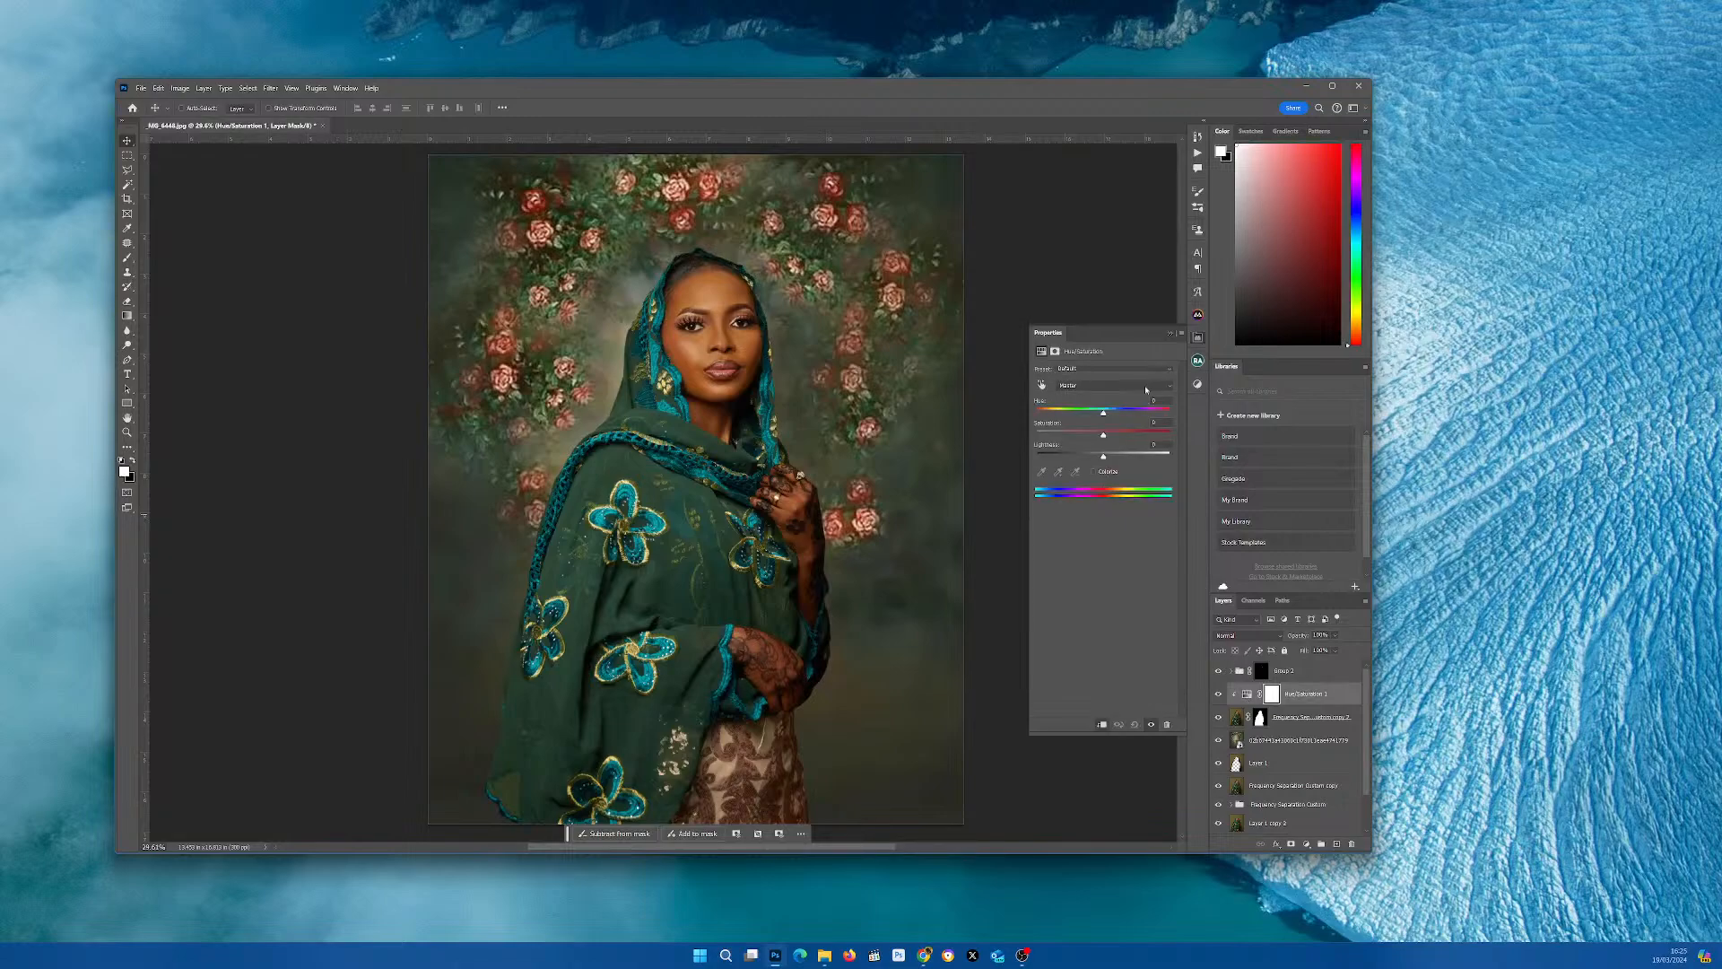
- Lower the saturation of the Yellows in the clipped Hue/Saturation layer to reduce the yellow cast on the skin
{"action": "left_click", "coordinate": [1095, 385]}
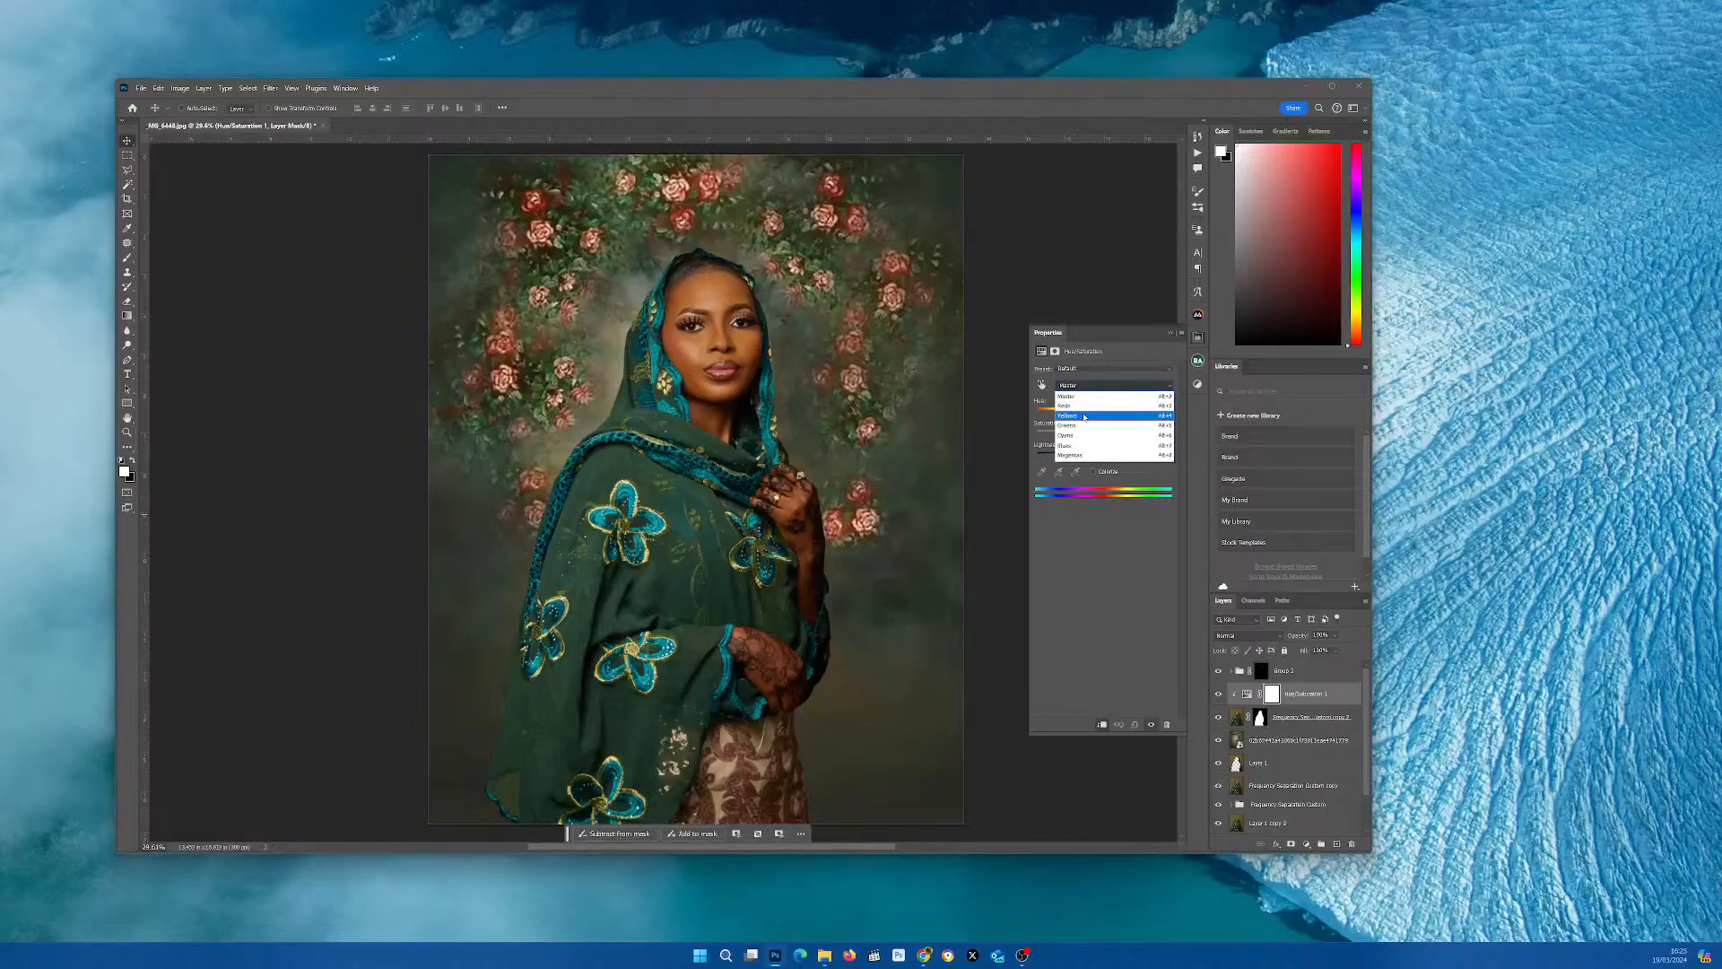
{"action": "left_click", "coordinate": [1084, 417]}
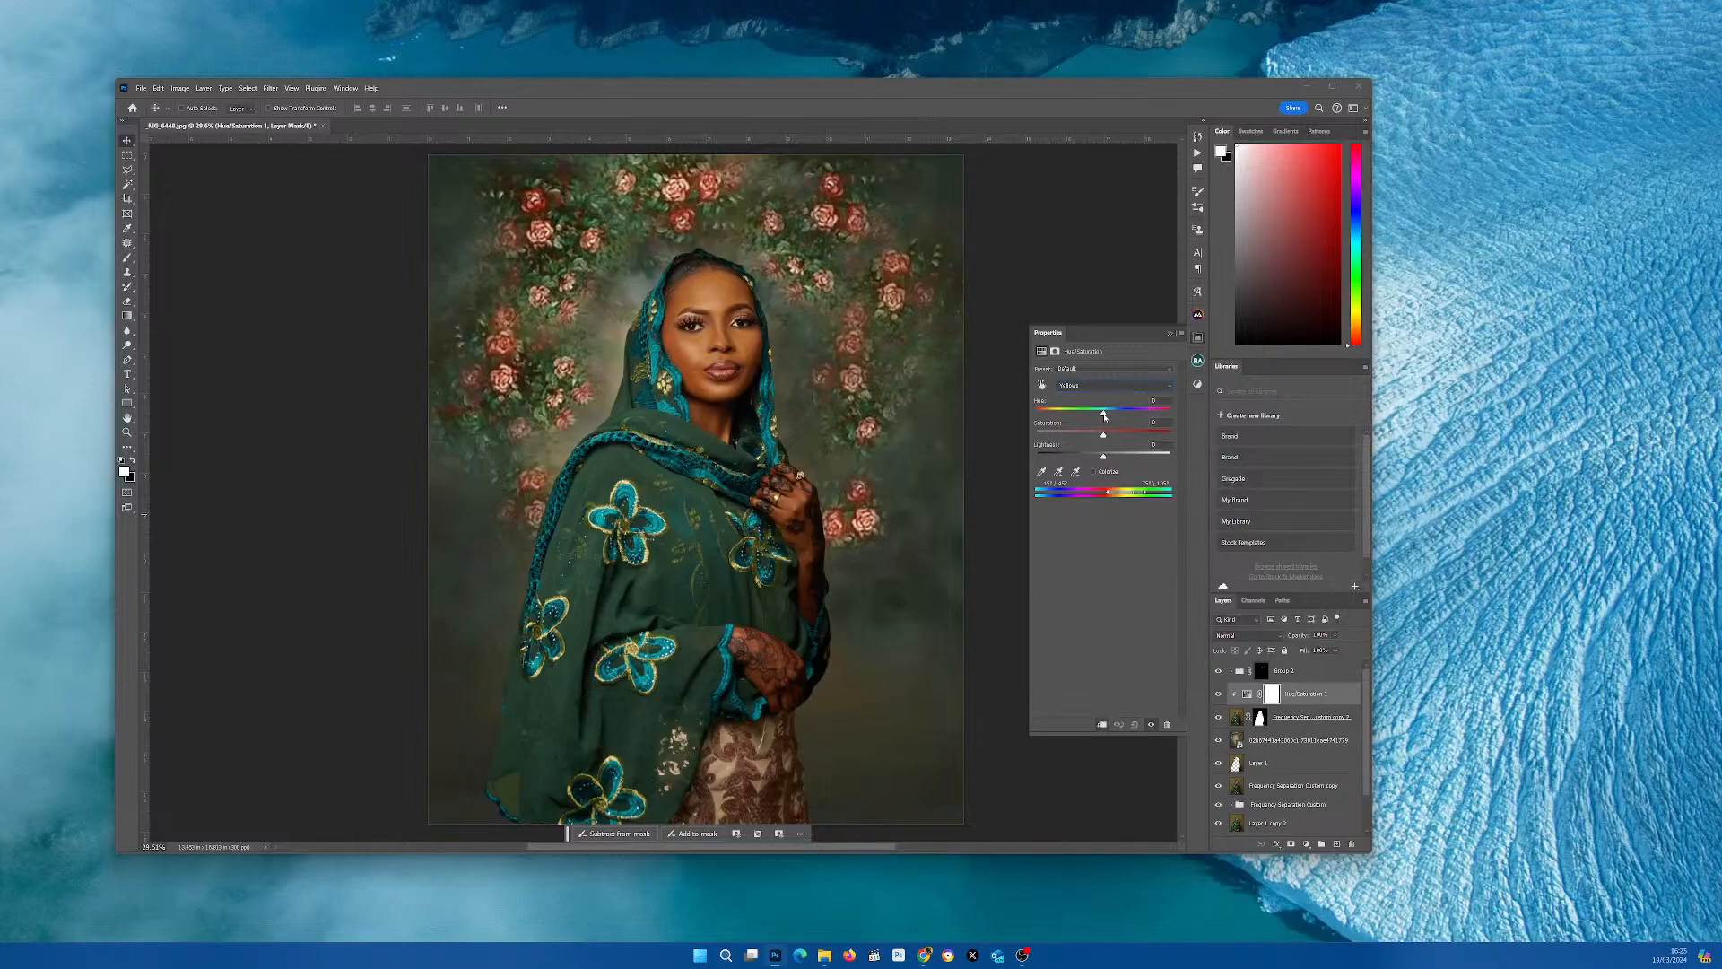
{"action": "mouse_move", "coordinate": [1092, 415]}
{"action": "left_mouse_down"}
{"action": "mouse_move", "coordinate": [1055, 417]}
{"action": "mouse_move", "coordinate": [1141, 410]}
{"action": "mouse_move", "coordinate": [1104, 412]}
{"action": "left_mouse_up"}
{"action": "left_click_drag", "start_coordinate": [1088, 436], "coordinate": [1080, 437]}
- Slightly lower the saturation and raise the lightness of the Reds in the Hue/Saturation layer, and return to the Yellows
{"action": "left_click", "coordinate": [1102, 387]}
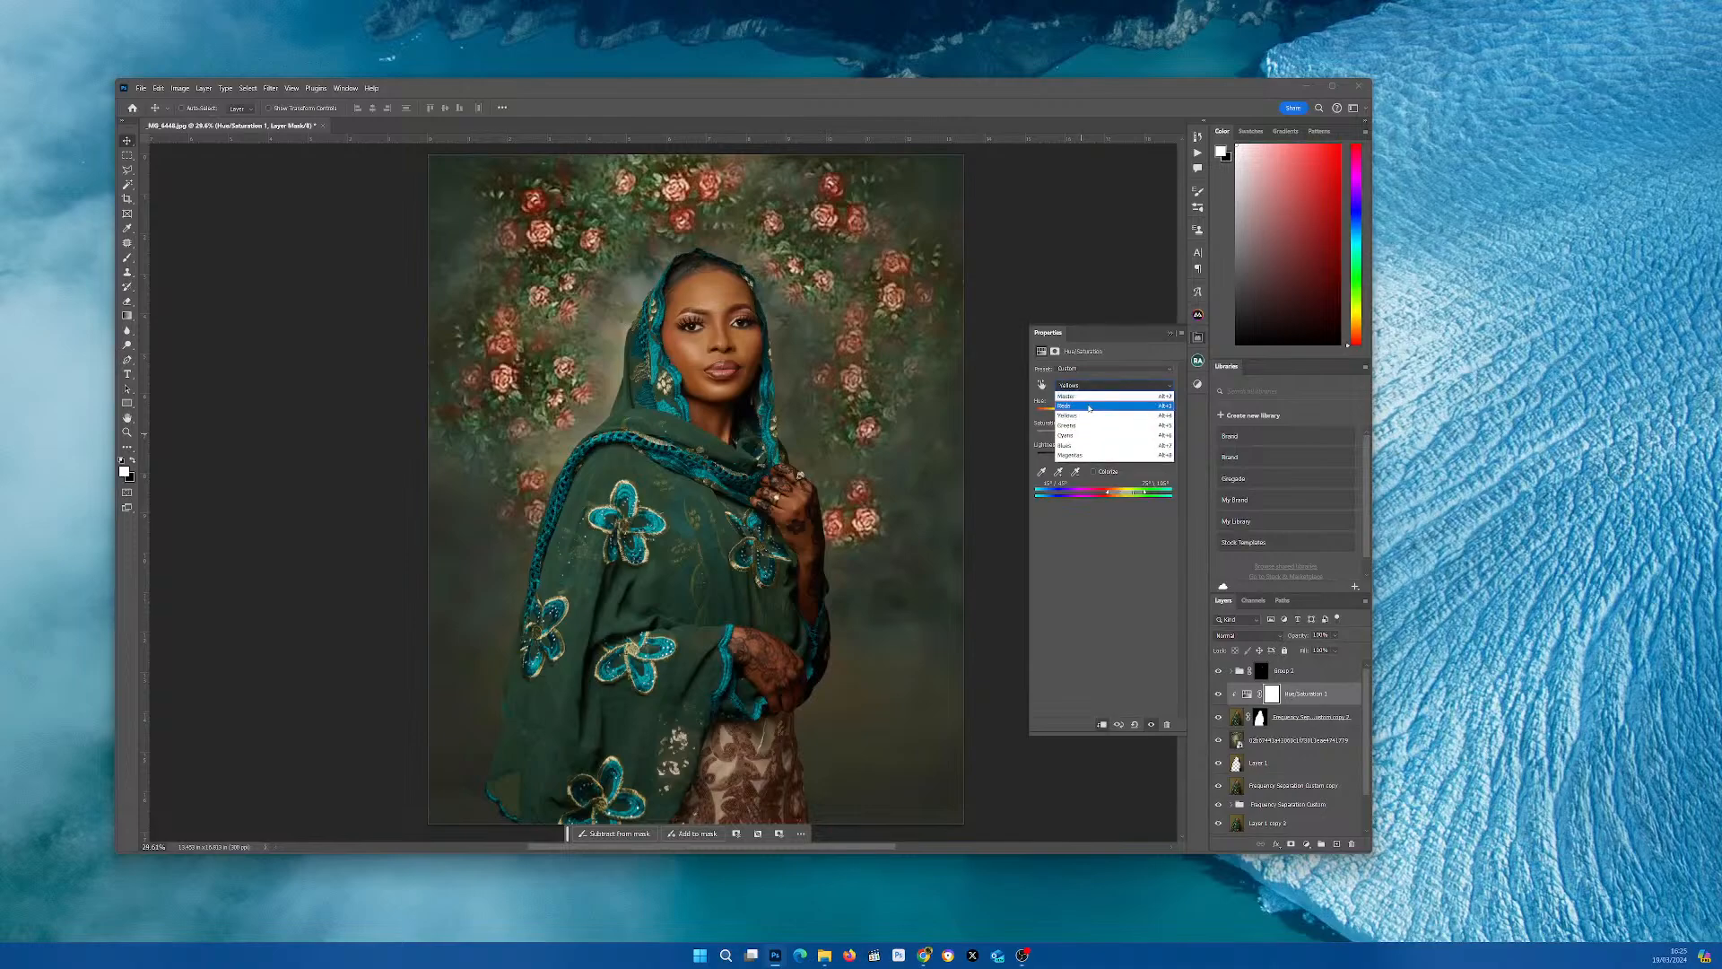
{"action": "left_click", "coordinate": [1088, 401]}
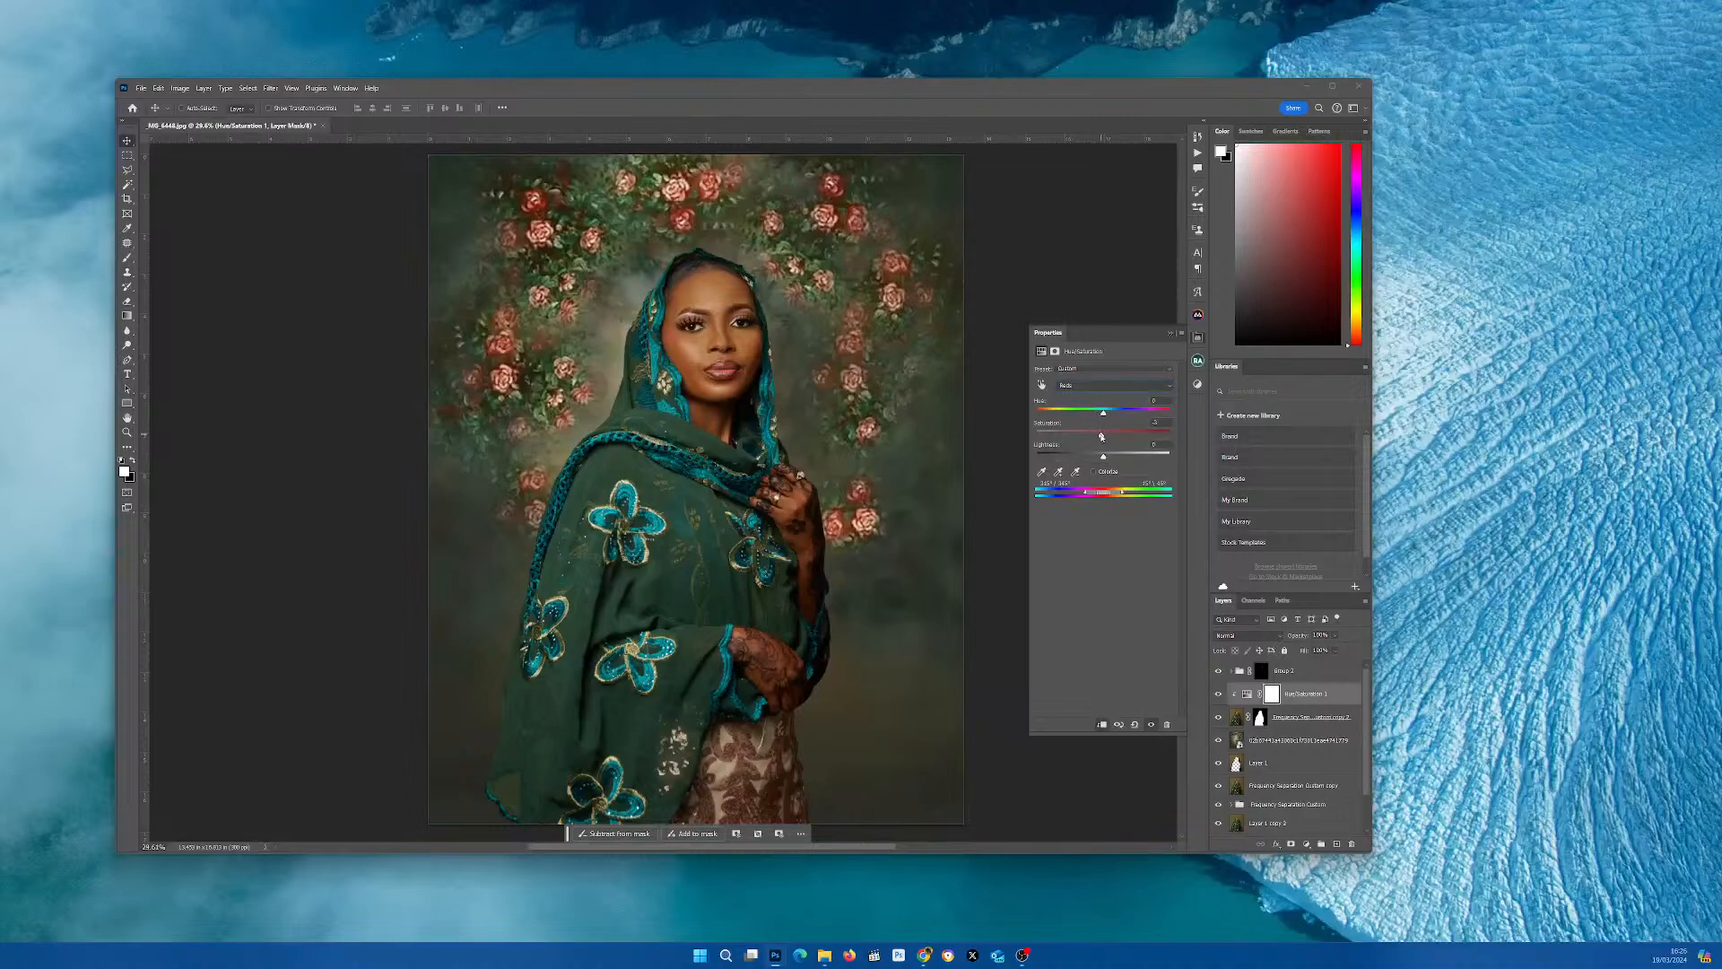
{"action": "left_click_drag", "start_coordinate": [1101, 436], "coordinate": [1094, 436]}
{"action": "left_click_drag", "start_coordinate": [1106, 460], "coordinate": [1108, 459]}
{"action": "left_click", "coordinate": [1118, 387]}
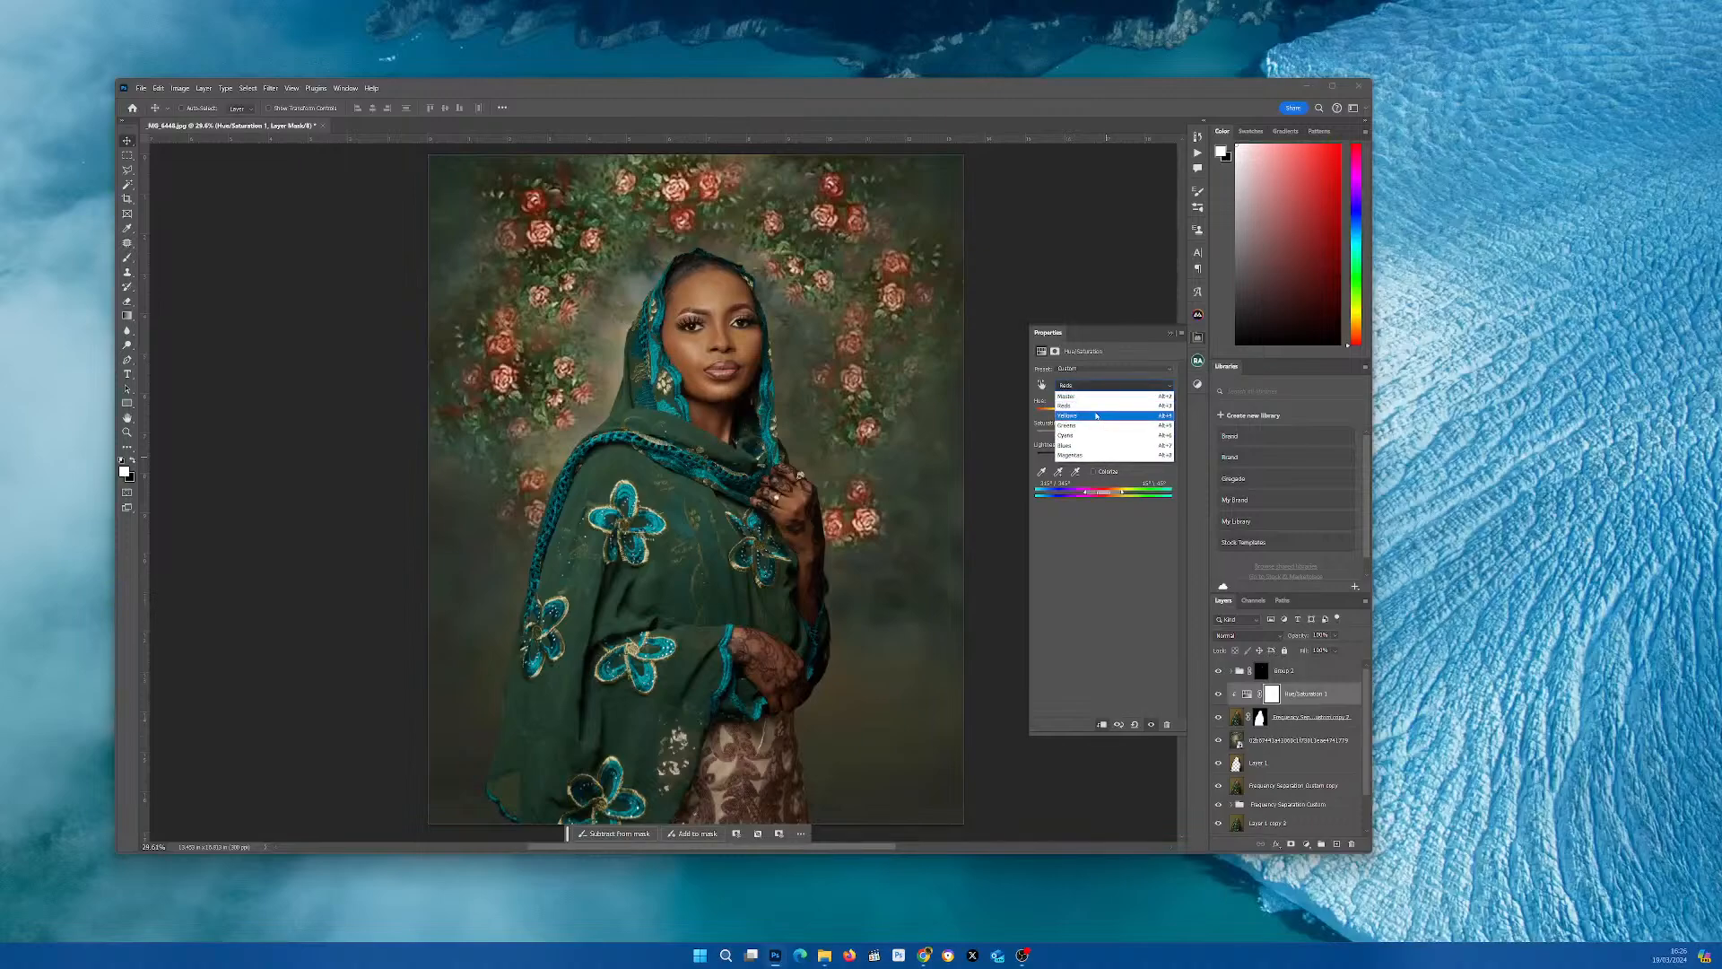
{"action": "left_click", "coordinate": [1095, 415]}
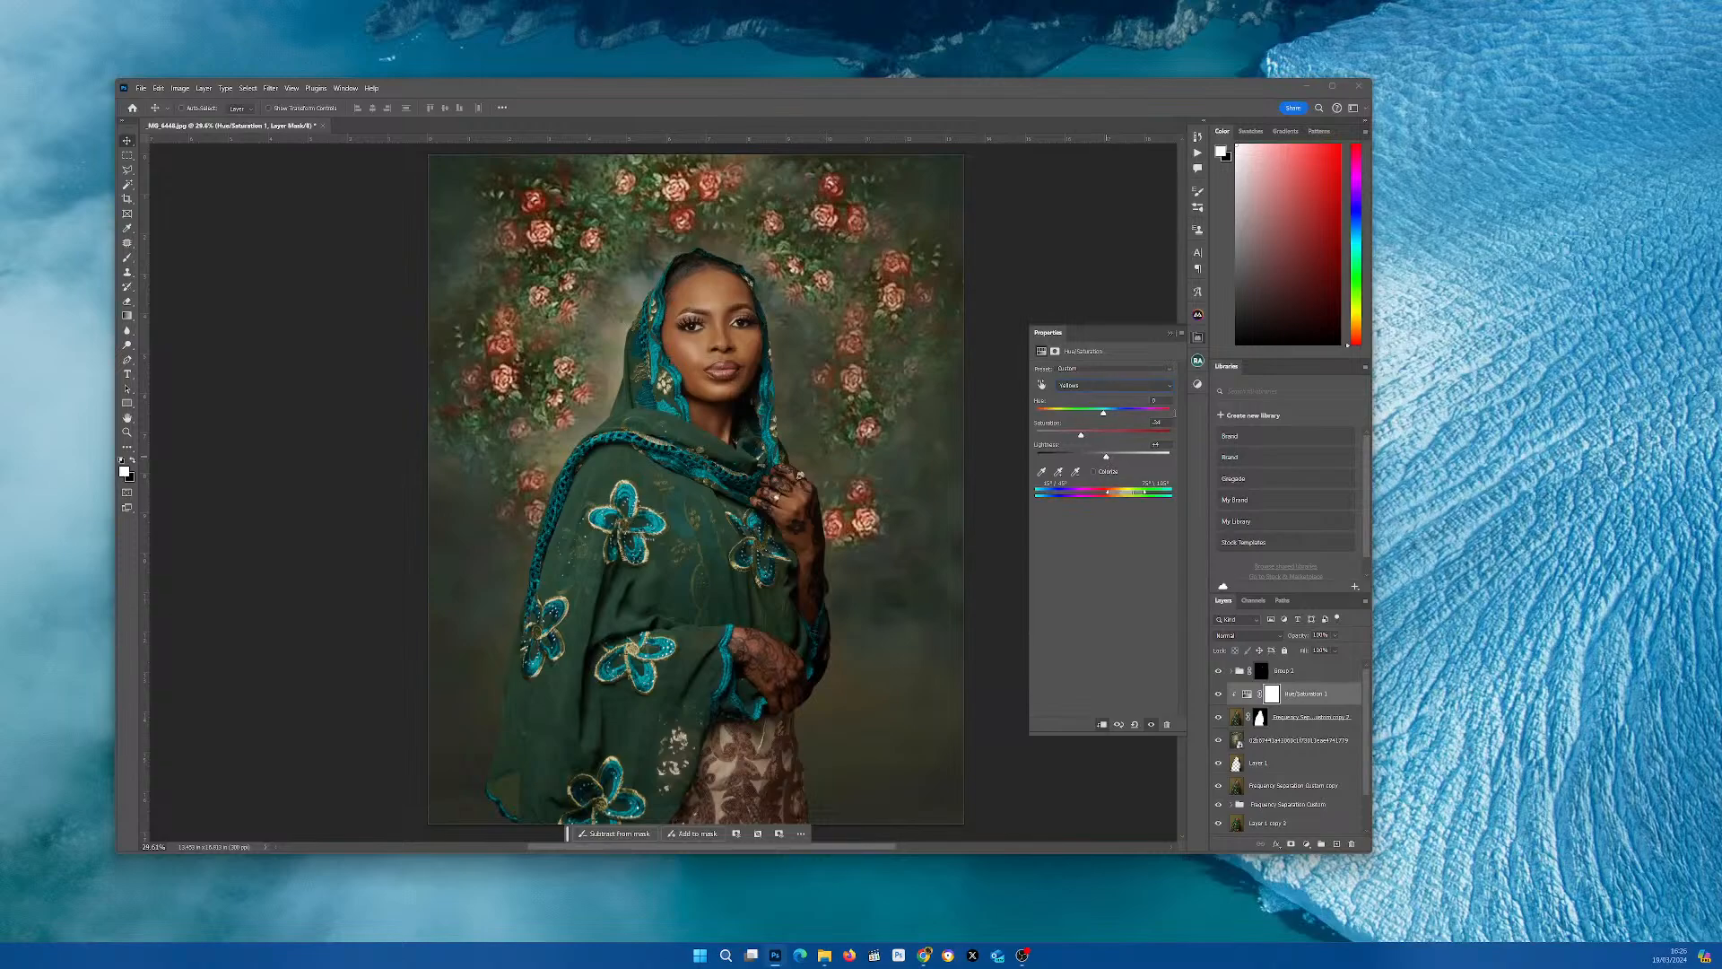
- Add a Selective Color adjustment layer above the Hue/Saturation layer and fine-tune the cyan and black amounts of its Reds
{"action": "left_click", "coordinate": [1197, 383]}
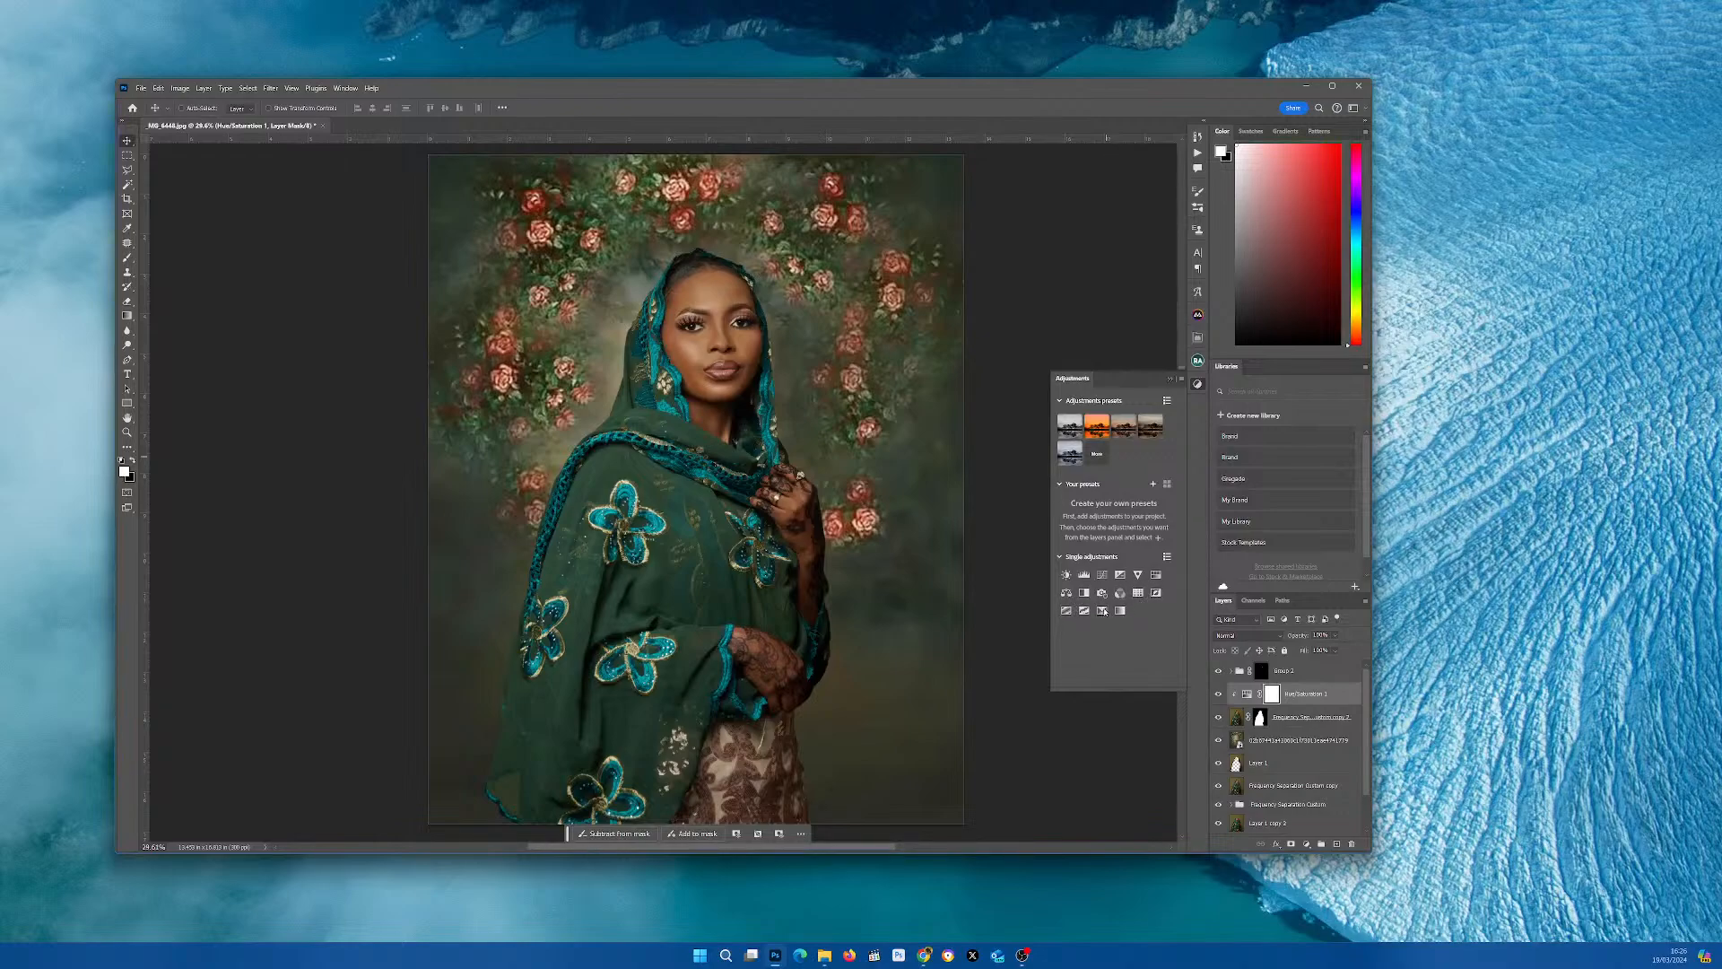
{"action": "left_click", "coordinate": [1103, 611]}
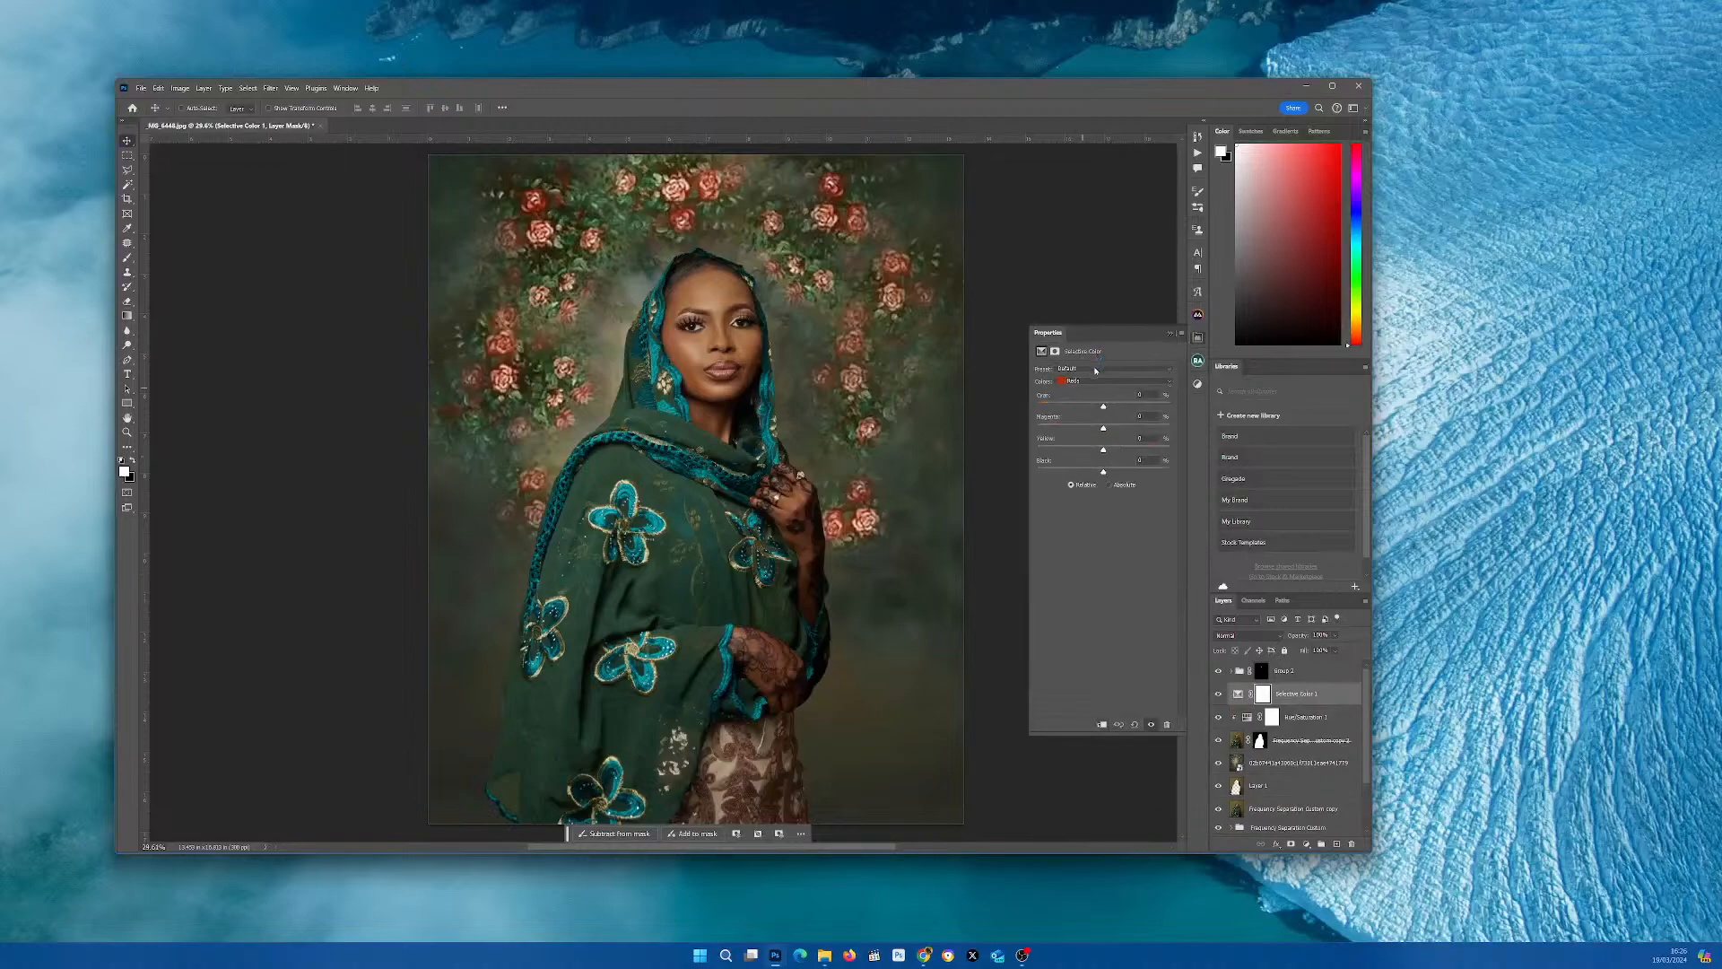
{"action": "left_click", "coordinate": [1094, 383]}
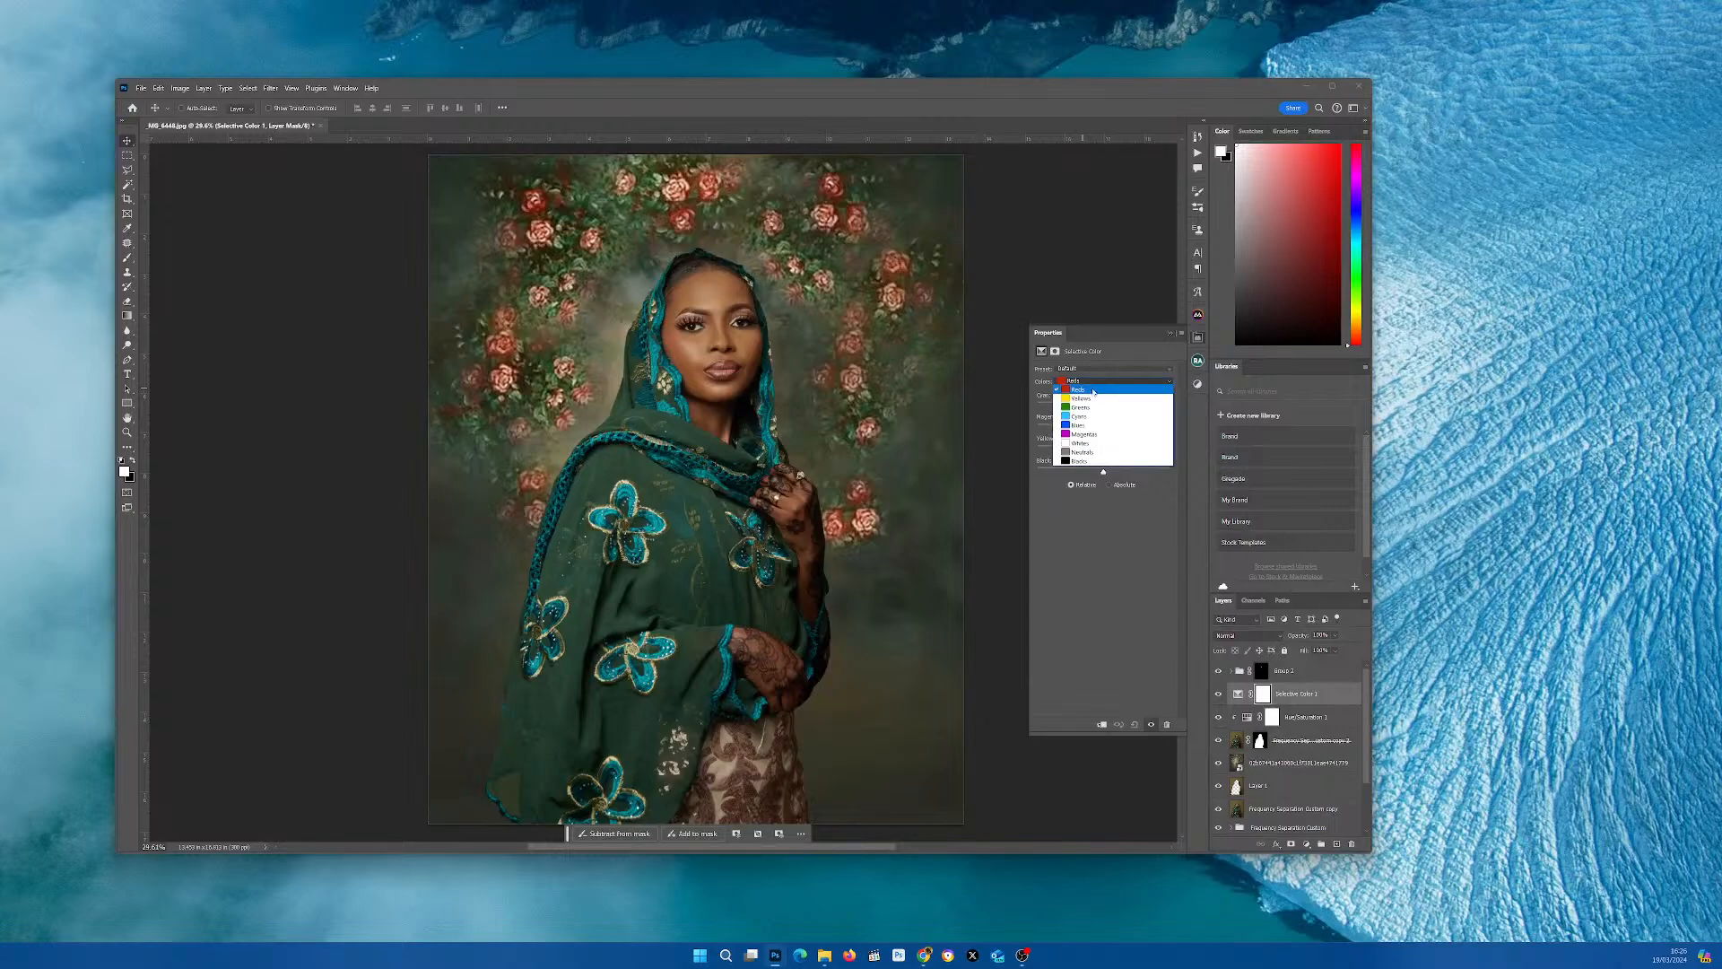
{"action": "left_click", "coordinate": [1087, 394]}
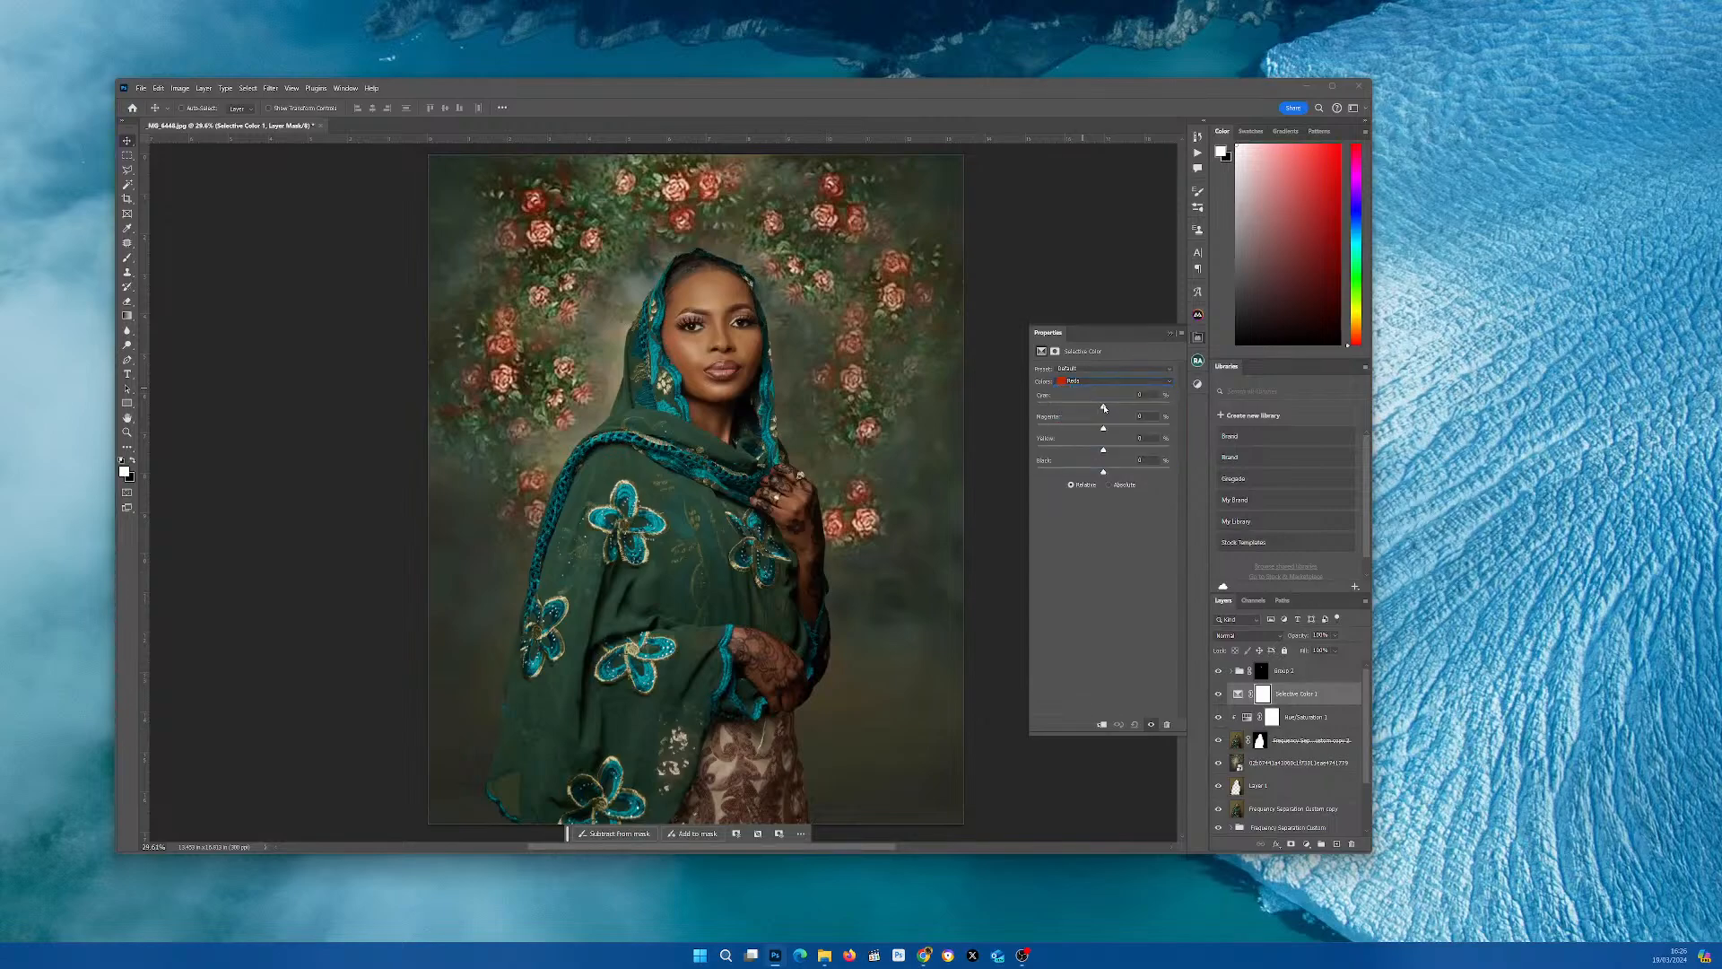
{"action": "left_click_drag", "start_coordinate": [1087, 408], "coordinate": [1092, 407]}
{"action": "left_click_drag", "start_coordinate": [1103, 473], "coordinate": [1105, 474]}
- Slightly raise the black amount of the Neutrals and slightly lower that of the Blacks in the Selective Color layer
{"action": "left_click", "coordinate": [1100, 382]}
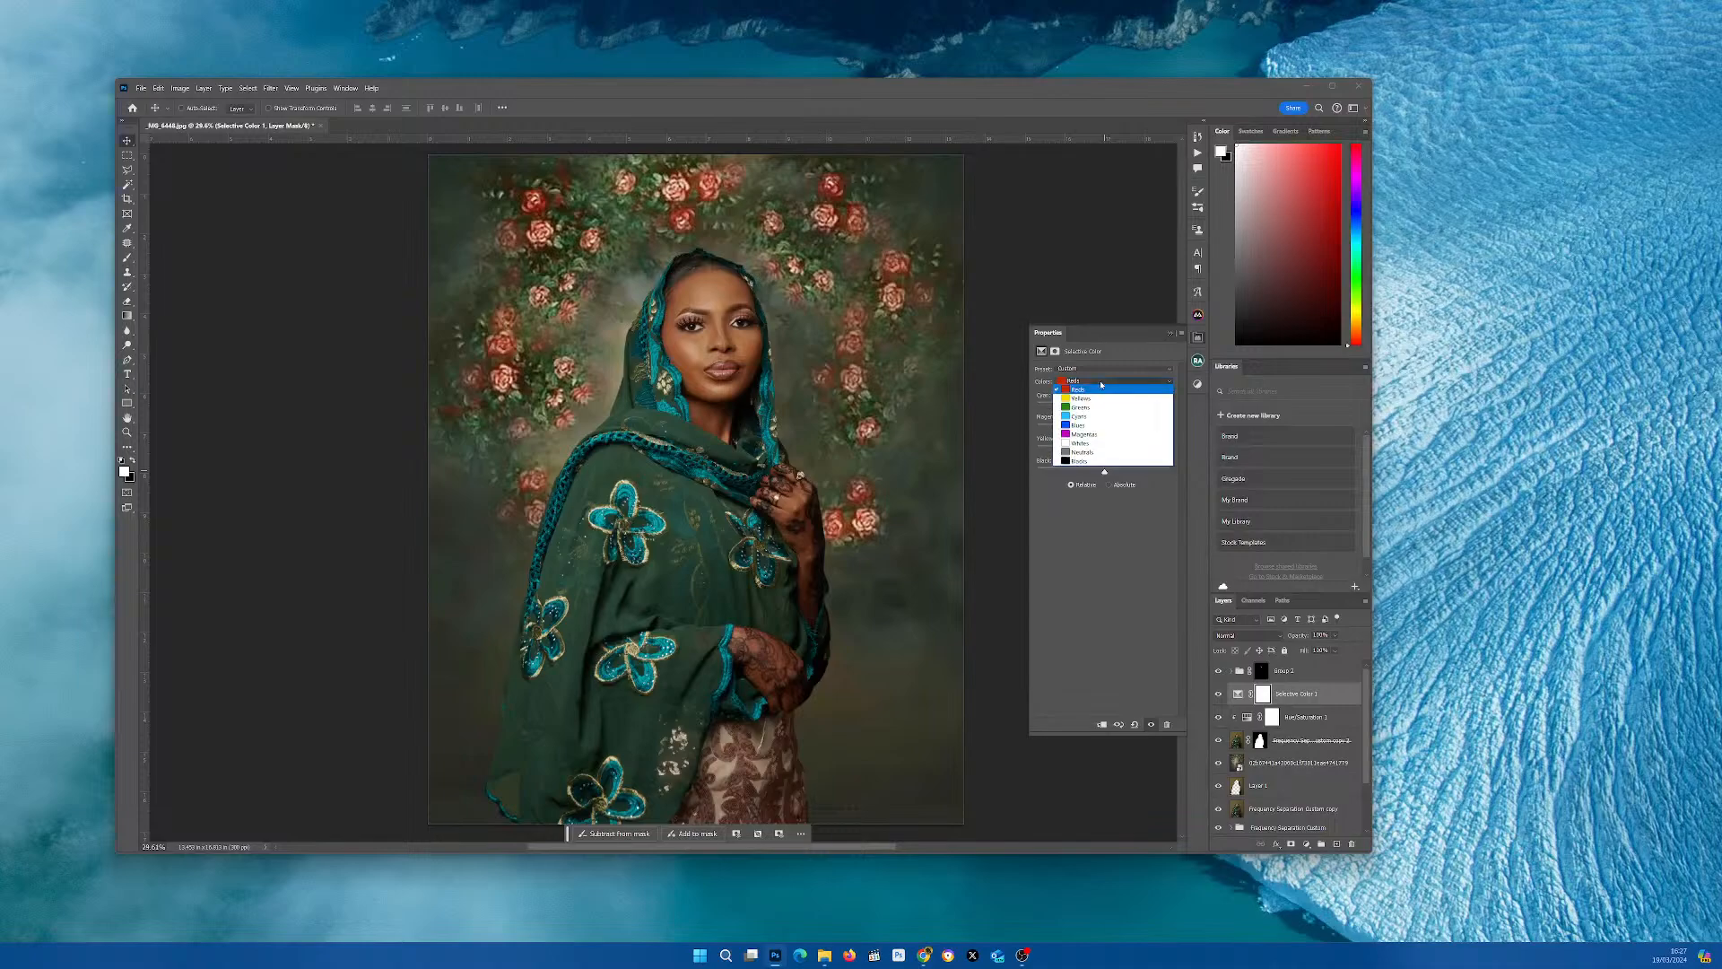
{"action": "left_click", "coordinate": [1093, 453]}
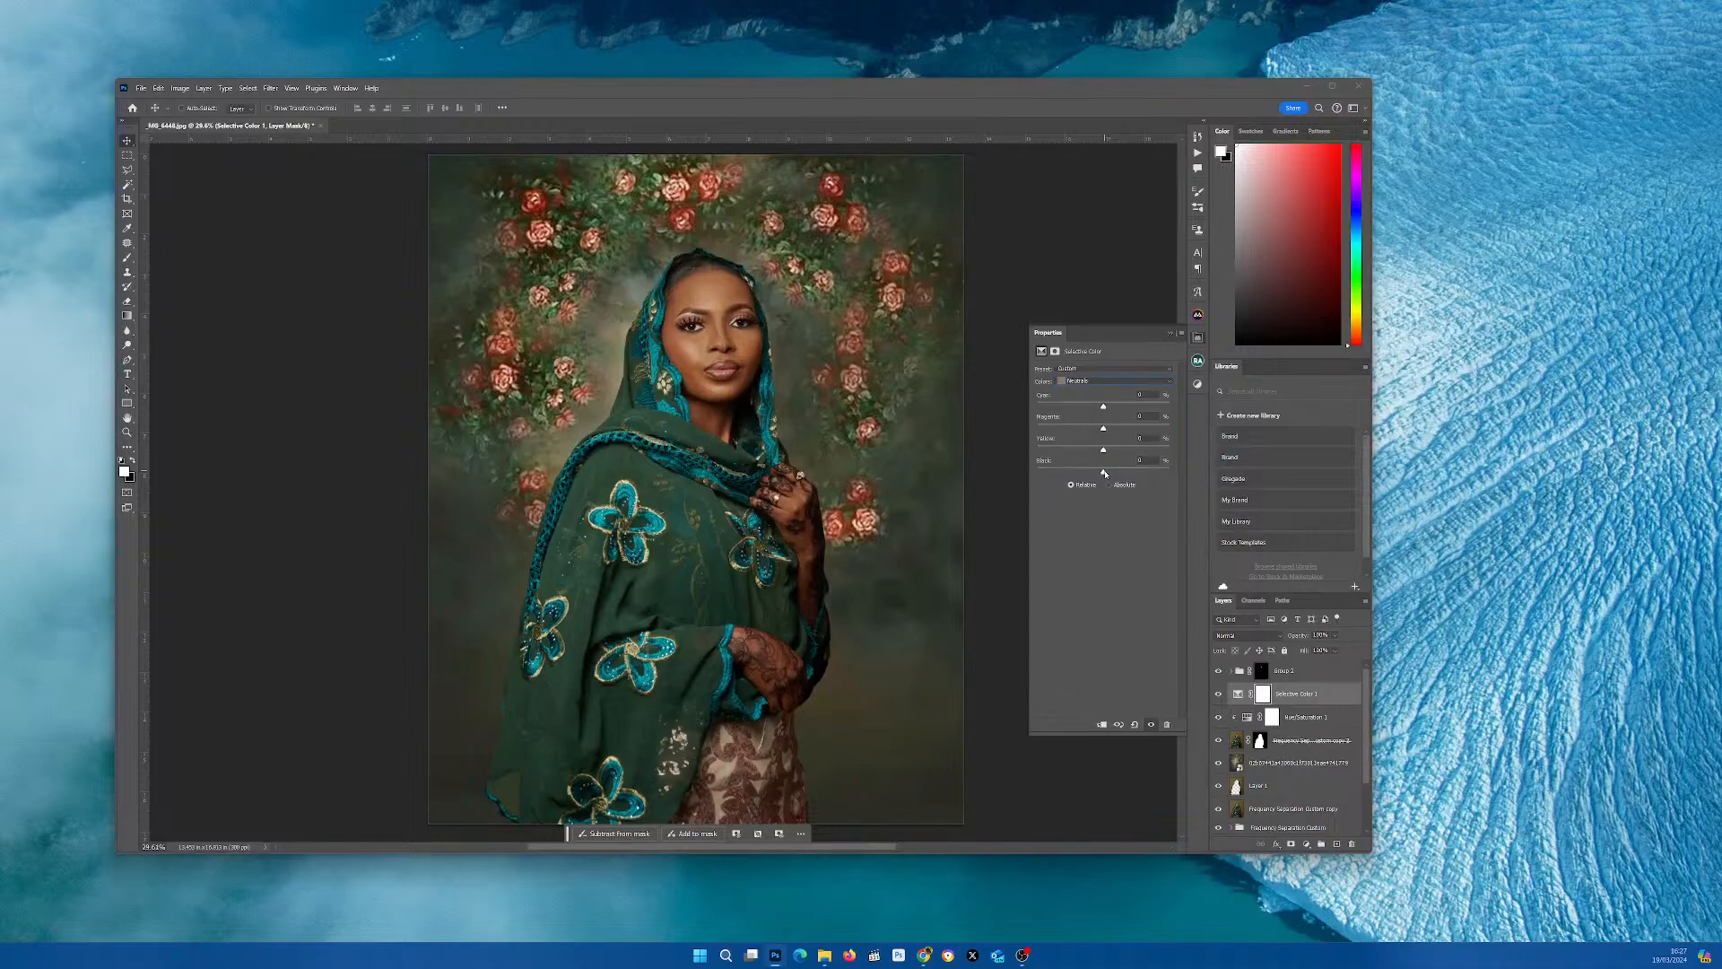
{"action": "left_click_drag", "start_coordinate": [1104, 474], "coordinate": [1111, 473]}
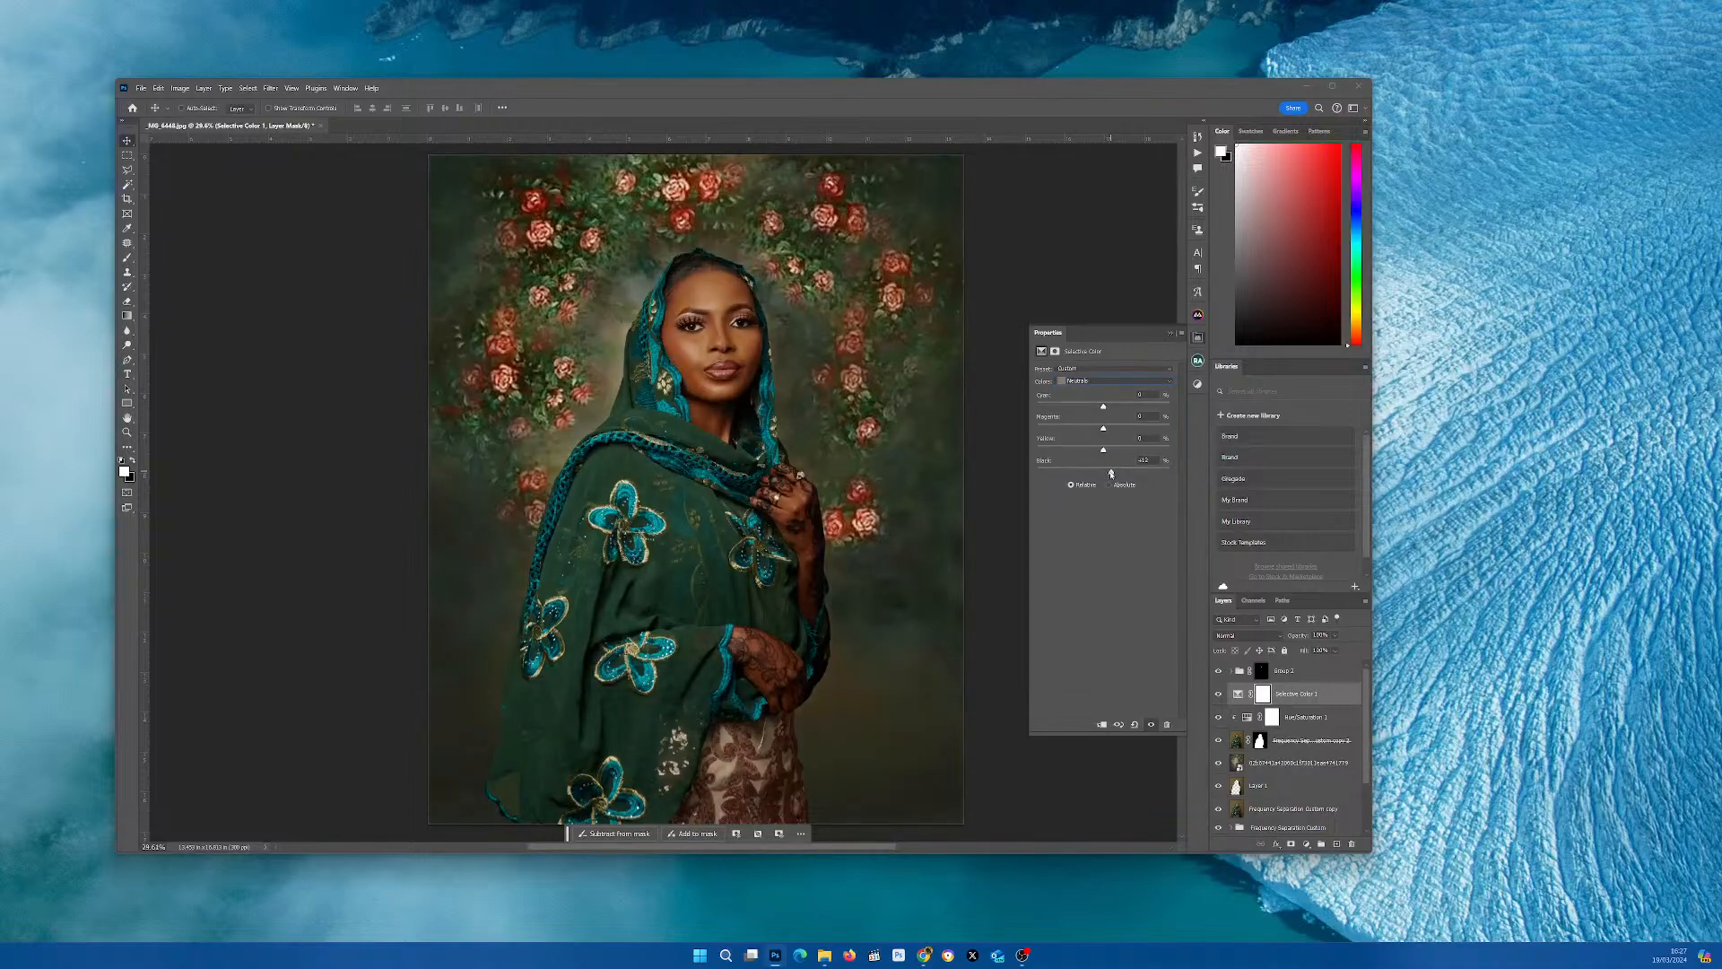
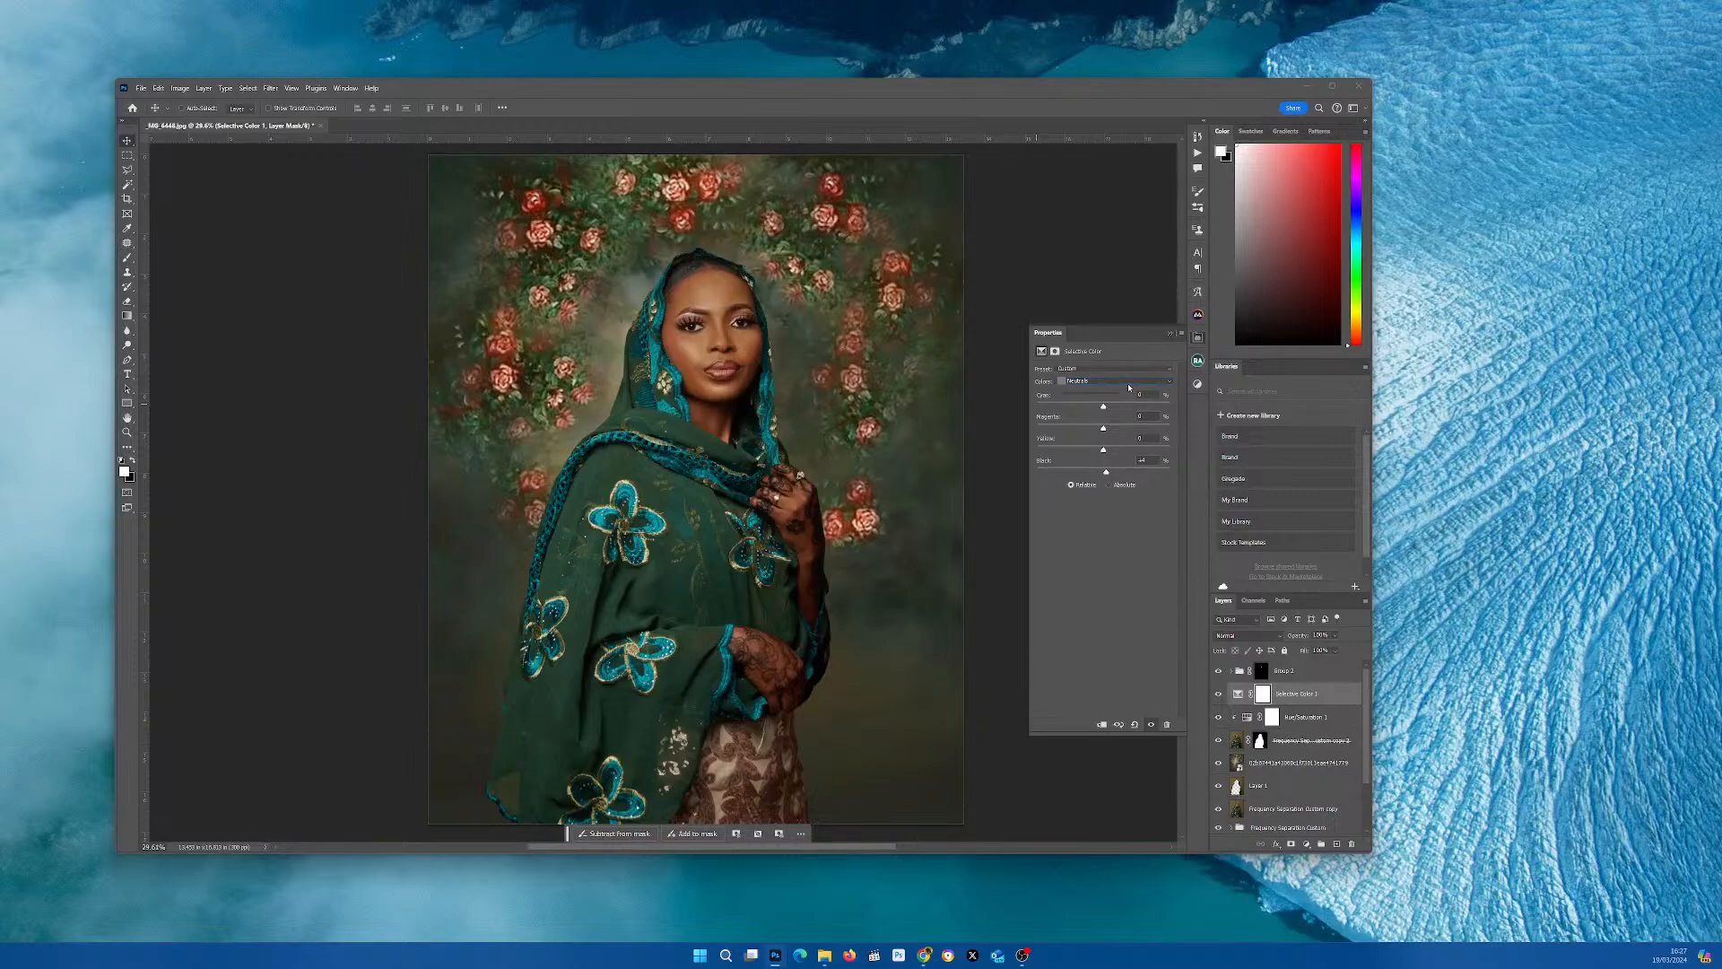
{"action": "left_click", "coordinate": [1129, 387]}
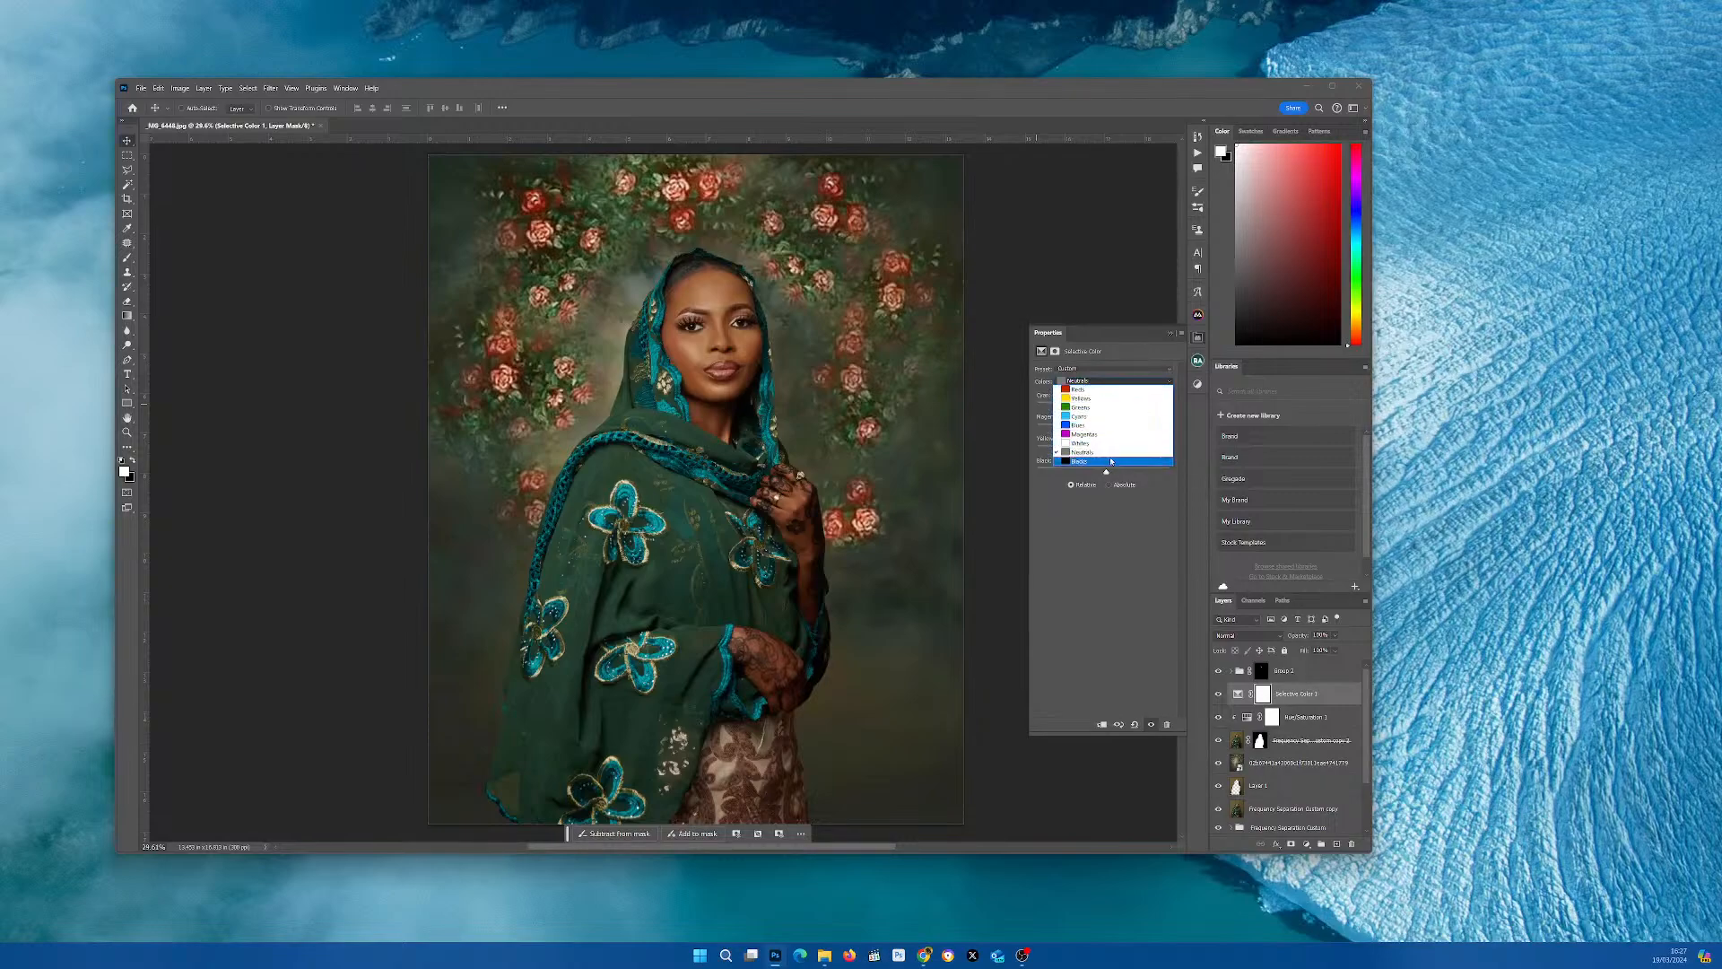
{"action": "left_click", "coordinate": [1110, 461]}
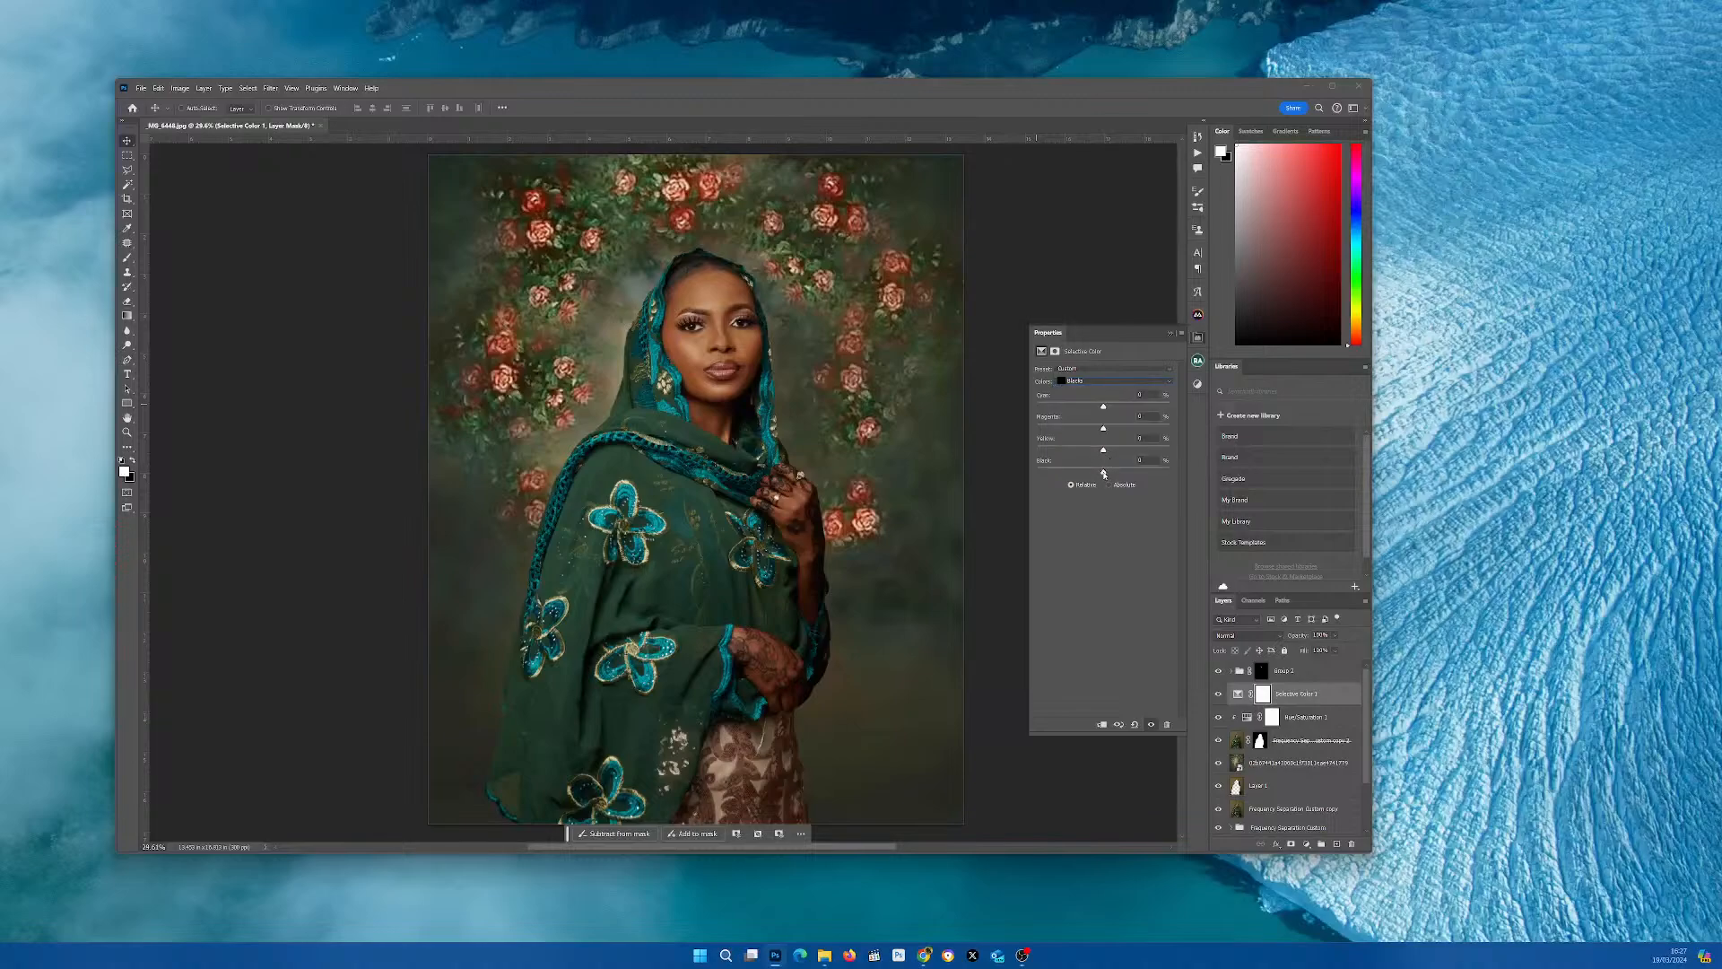
{"action": "left_click_drag", "start_coordinate": [1103, 475], "coordinate": [1101, 476]}
- Compare the original photo on the lowest layer alone with the finished composite, and examine the whole image
{"action": "scroll", "coordinate": [1239, 789], "scroll_direction": "down", "scroll_amount": 2}
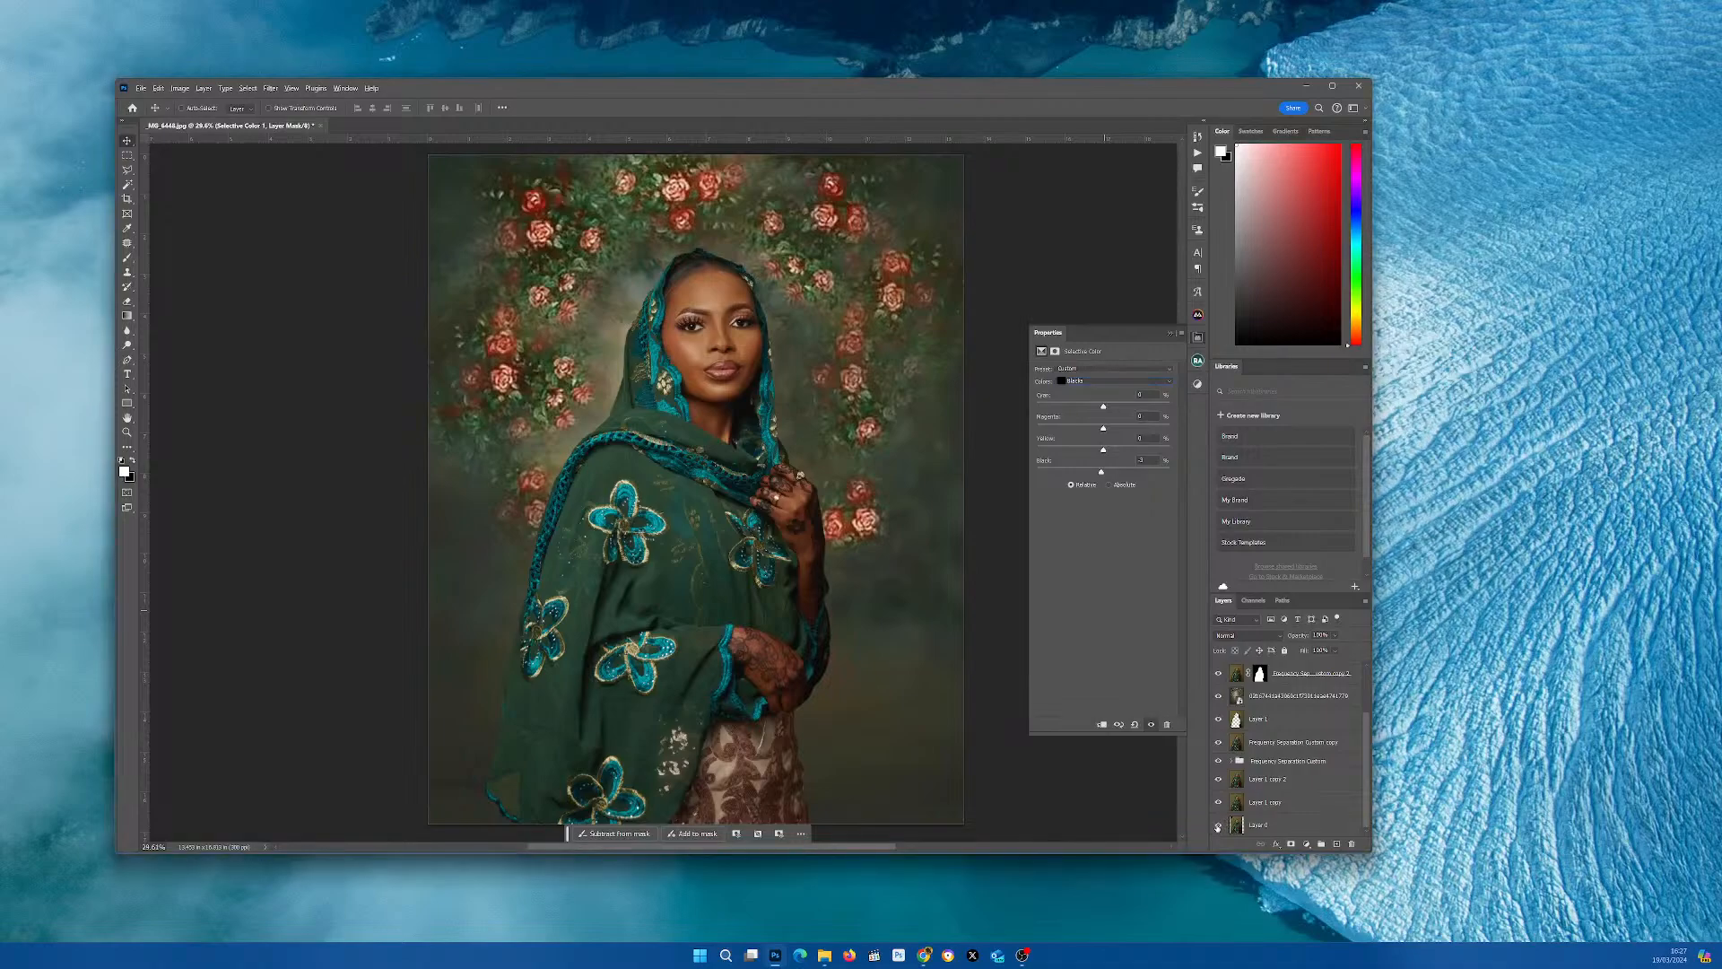
{"action": "left_click", "coordinate": [1218, 826], "text": "alt"}
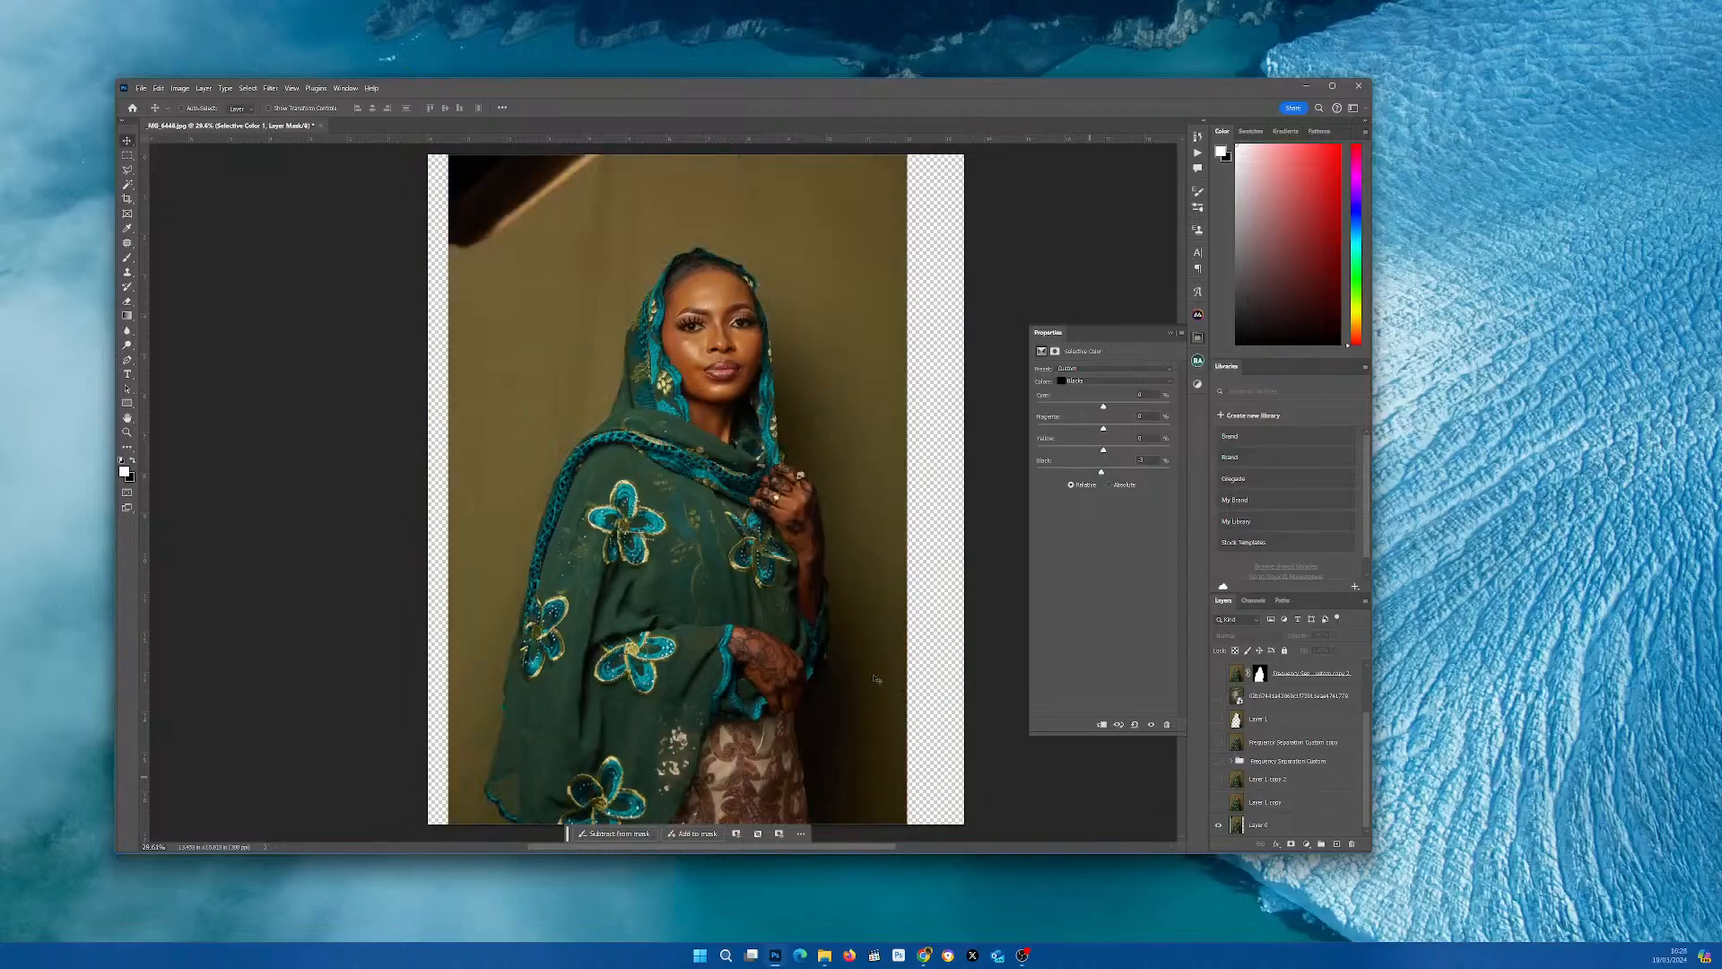
{"action": "left_click", "coordinate": [1218, 826], "text": "alt"}
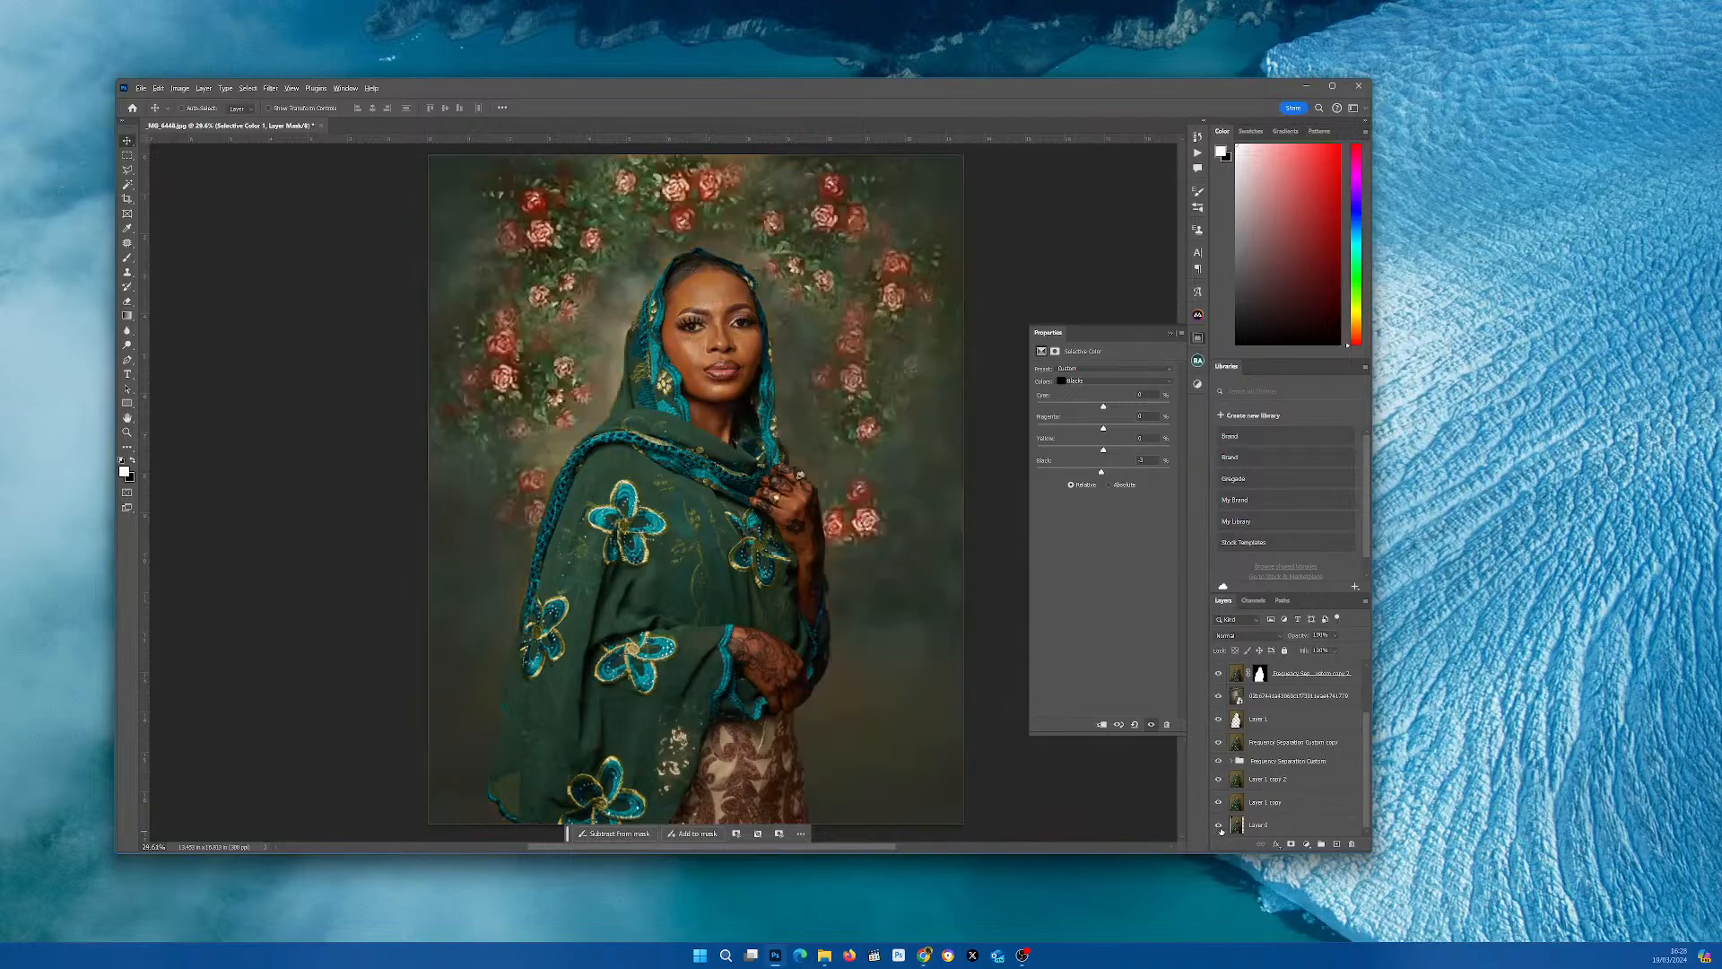
{"action": "scroll", "coordinate": [785, 434], "scroll_direction": "up", "scroll_amount": 1}
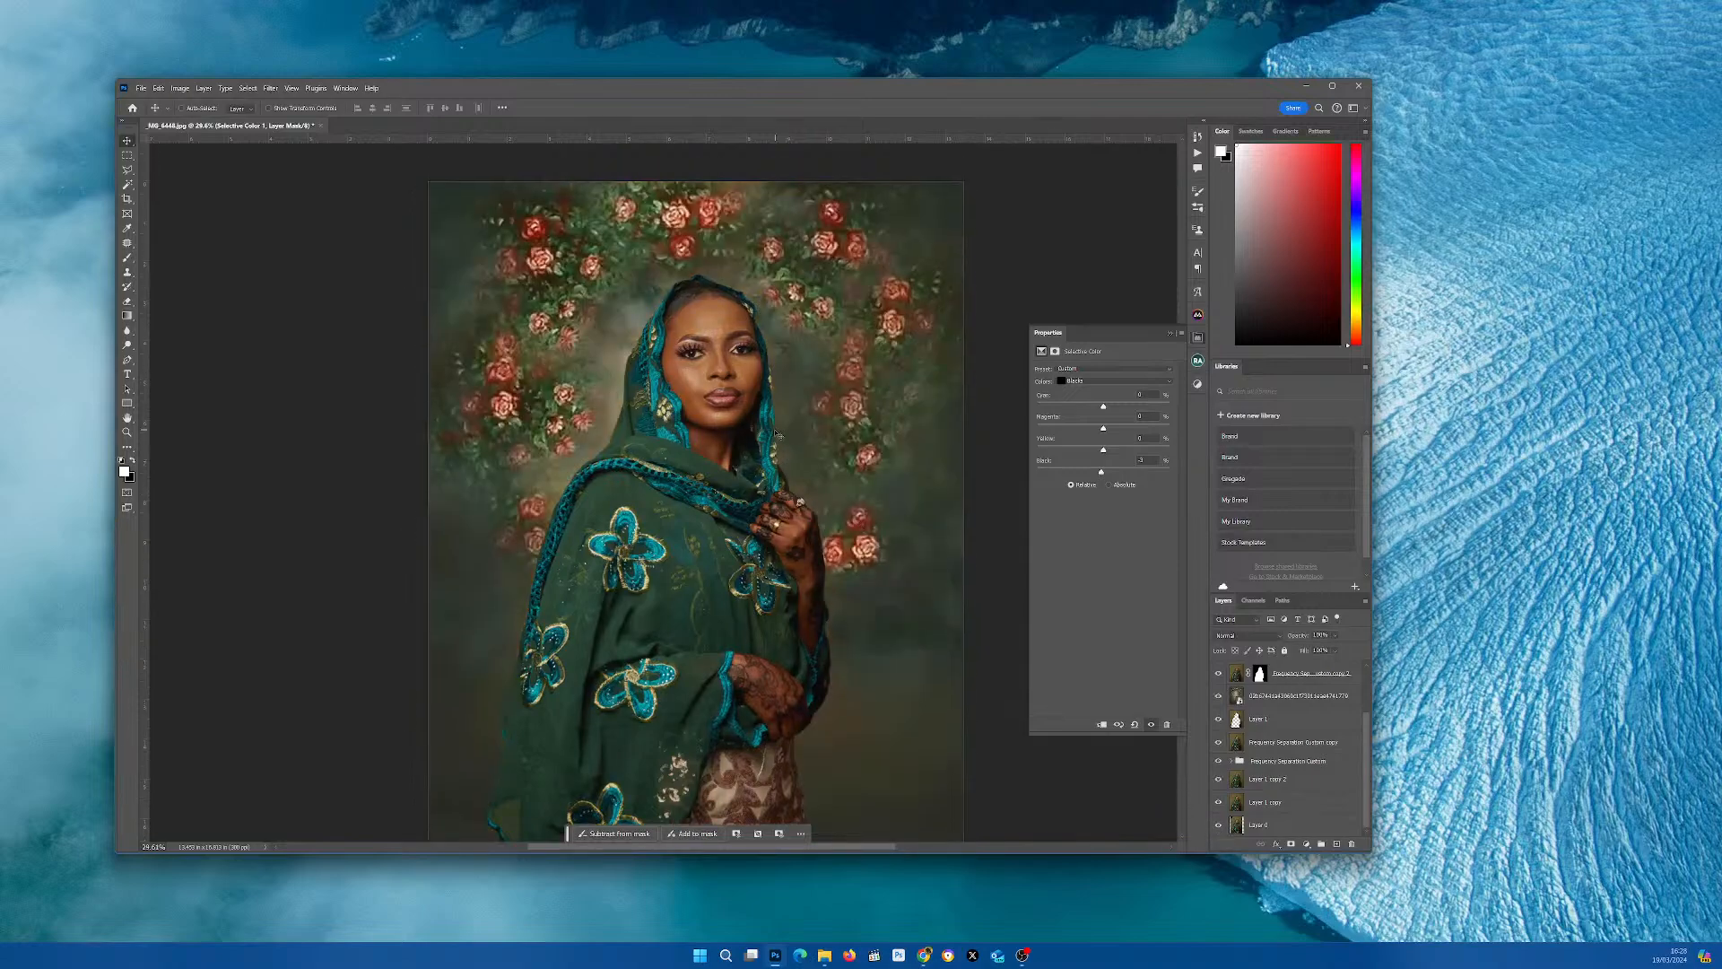
{"action": "scroll", "coordinate": [791, 414], "scroll_direction": "down", "scroll_amount": 1}
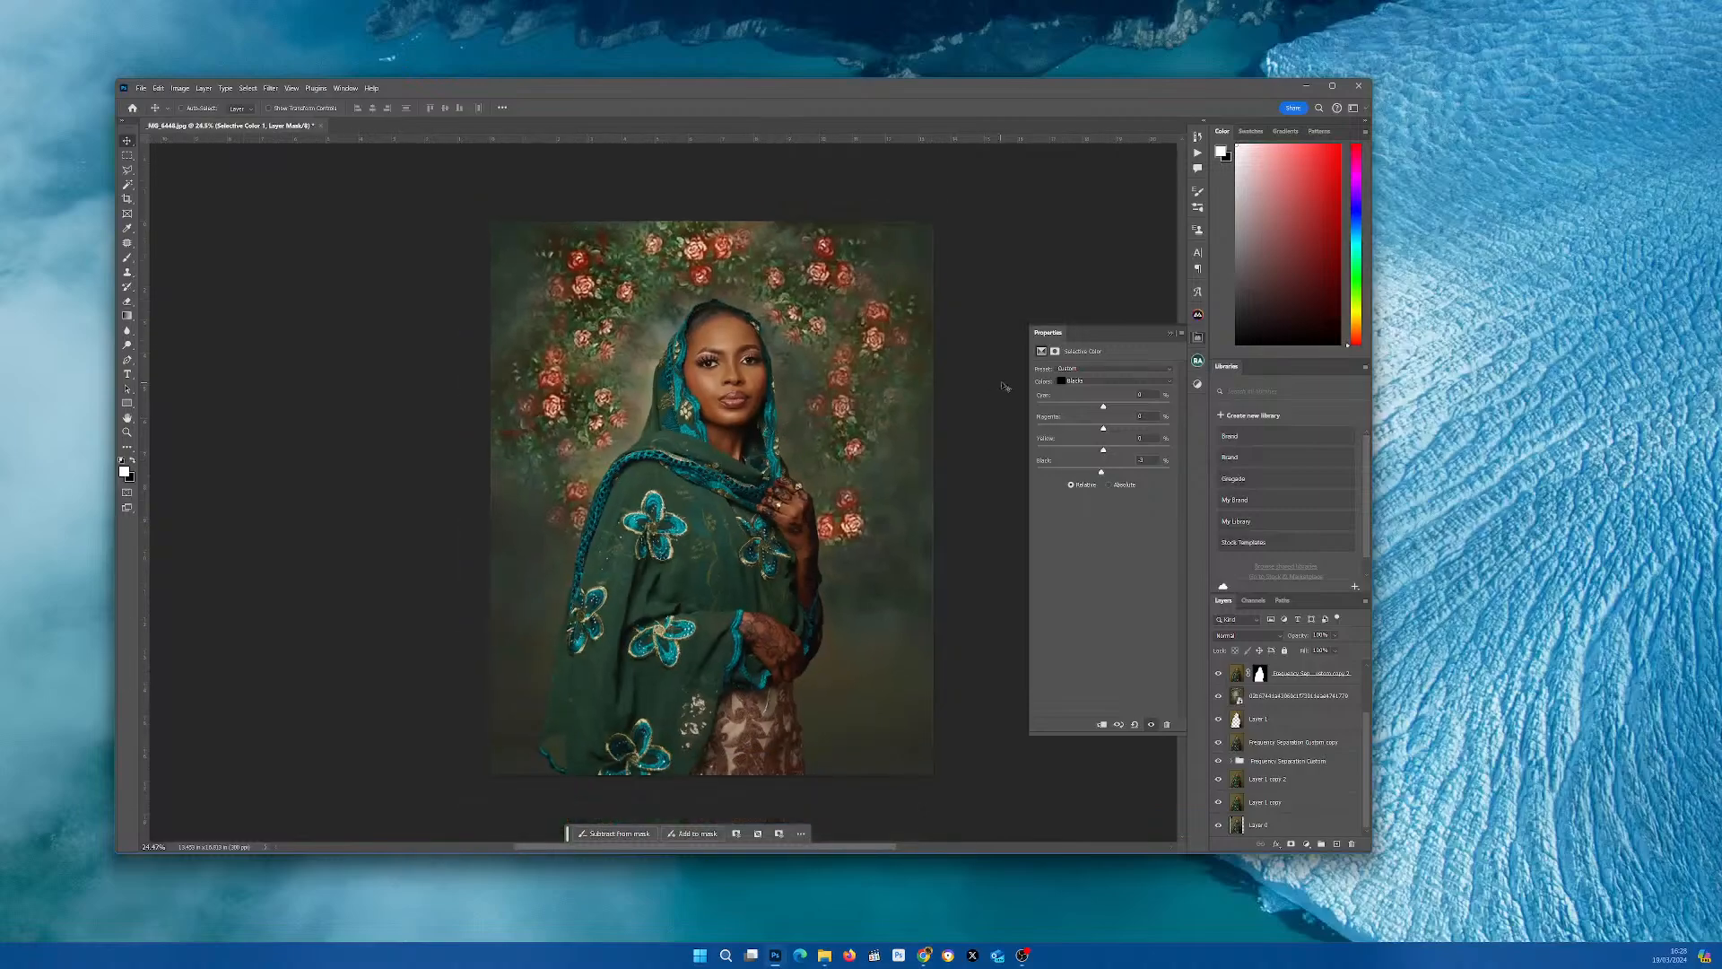
- Add a near-black Solid Color fill layer above the group at the head of the layer stack
{"action": "left_click", "coordinate": [1169, 334]}
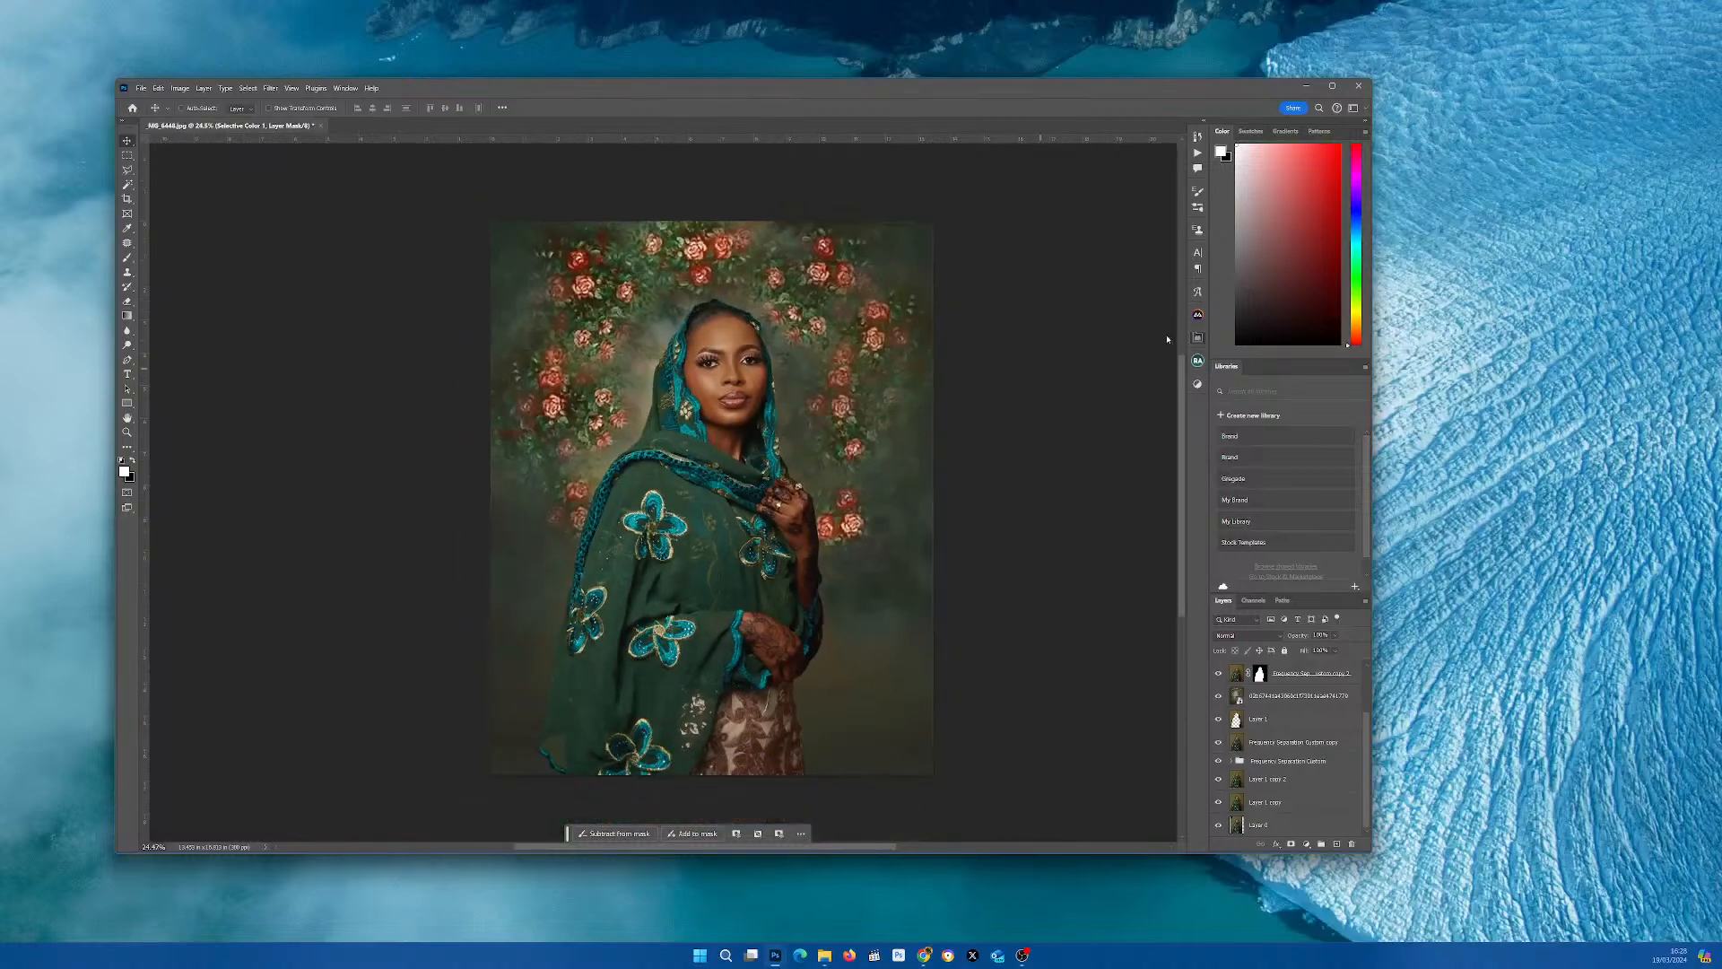
{"action": "scroll", "coordinate": [1302, 681], "scroll_direction": "up", "scroll_amount": 2}
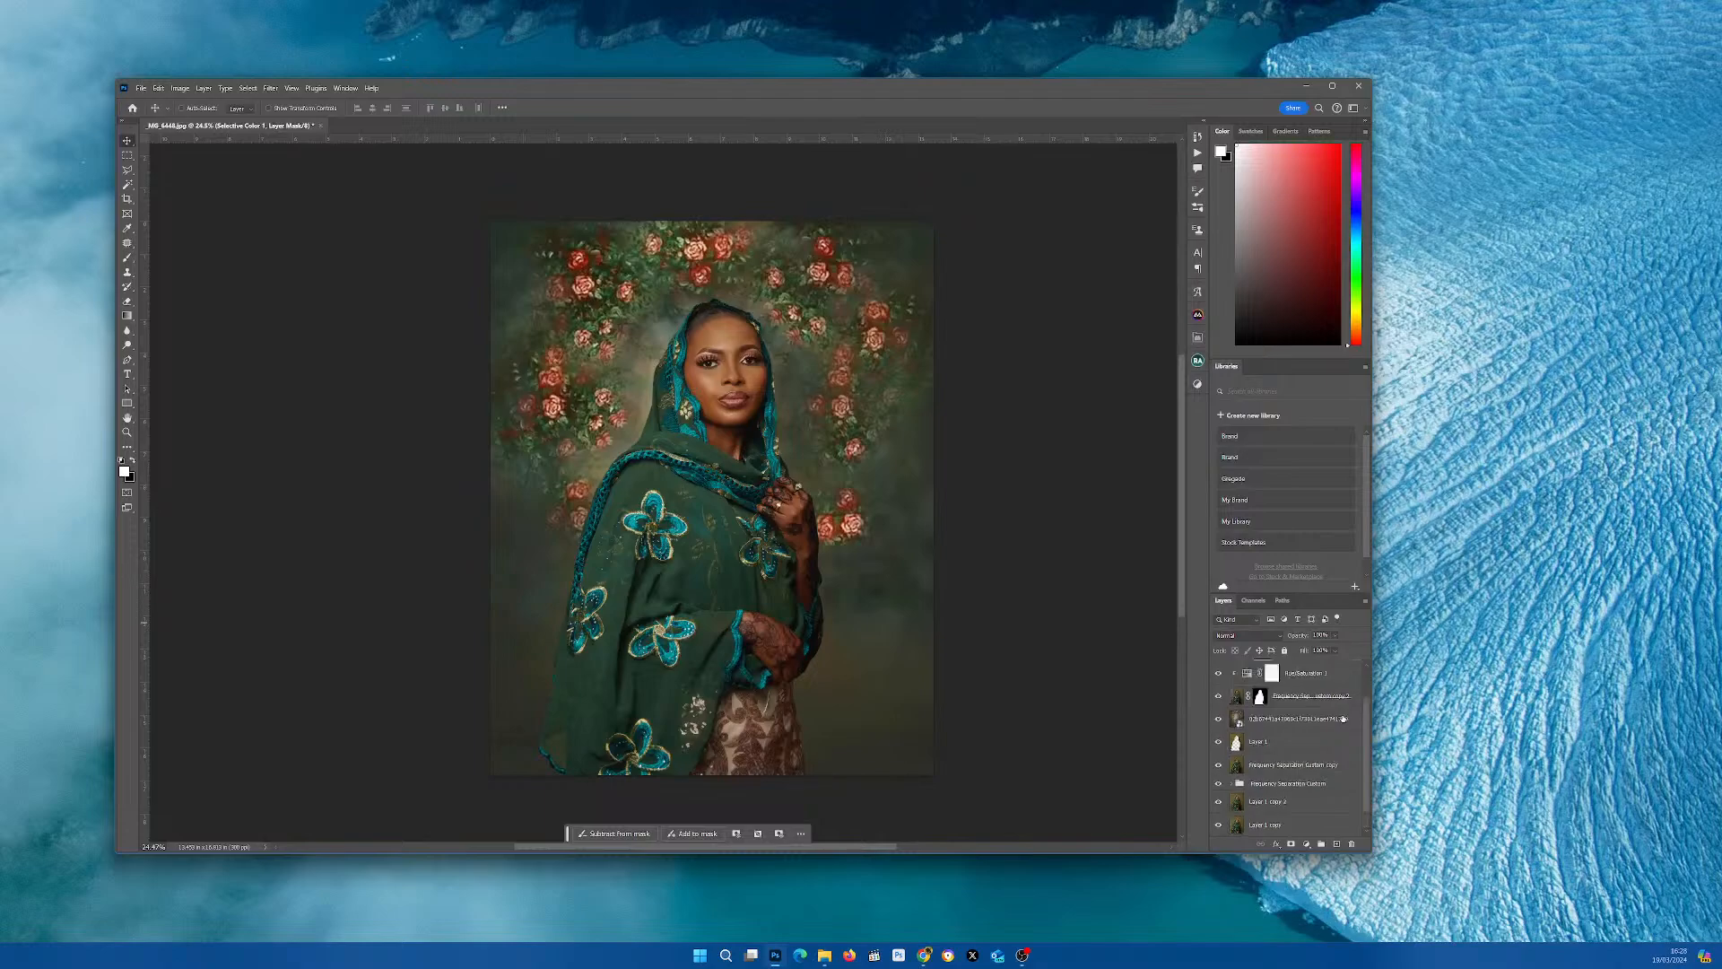
{"action": "left_click", "coordinate": [1330, 675]}
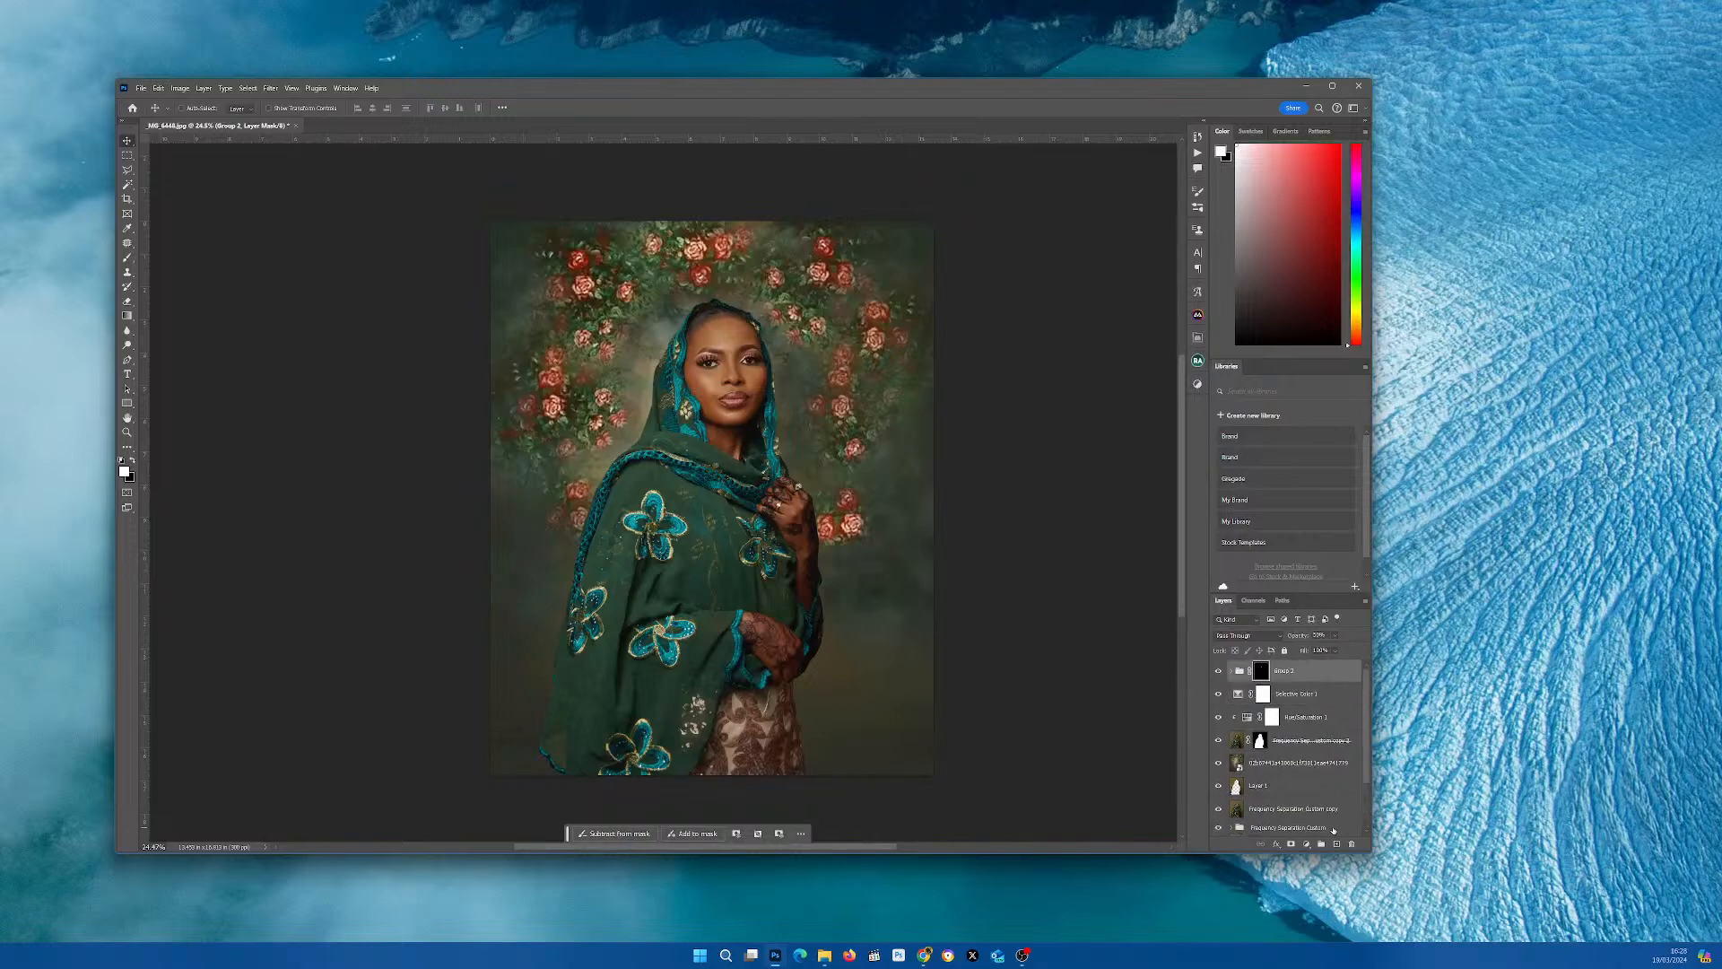
{"action": "left_click", "coordinate": [1309, 847]}
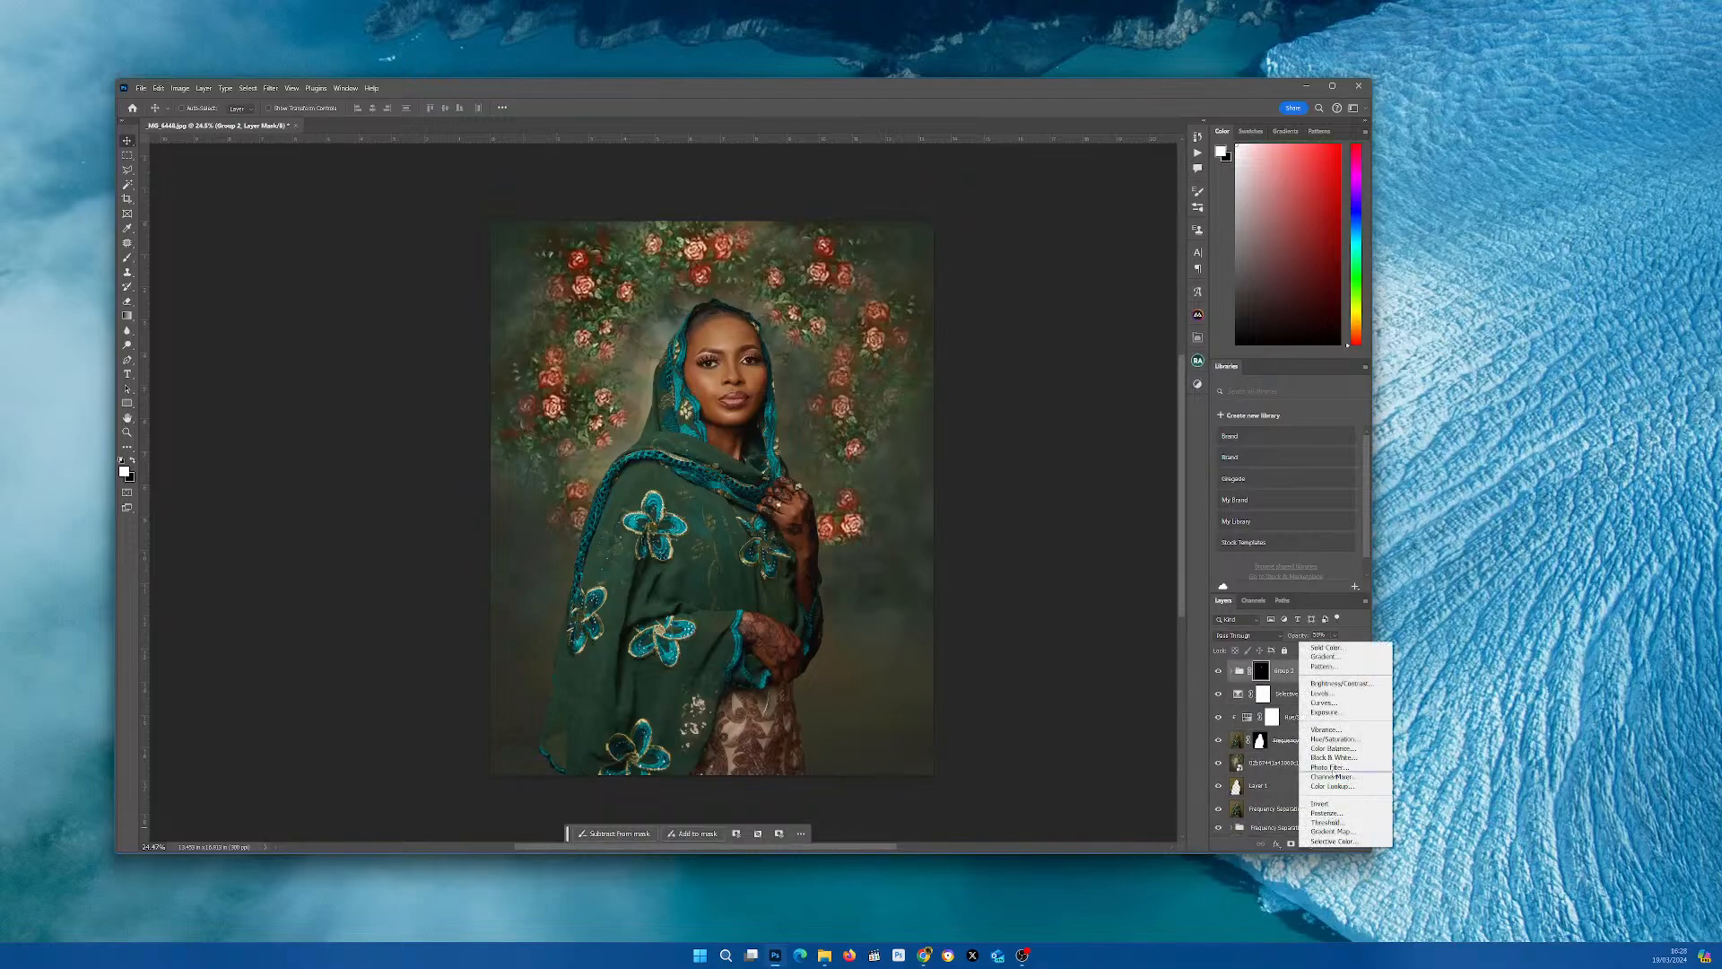
{"action": "left_click", "coordinate": [1327, 647]}
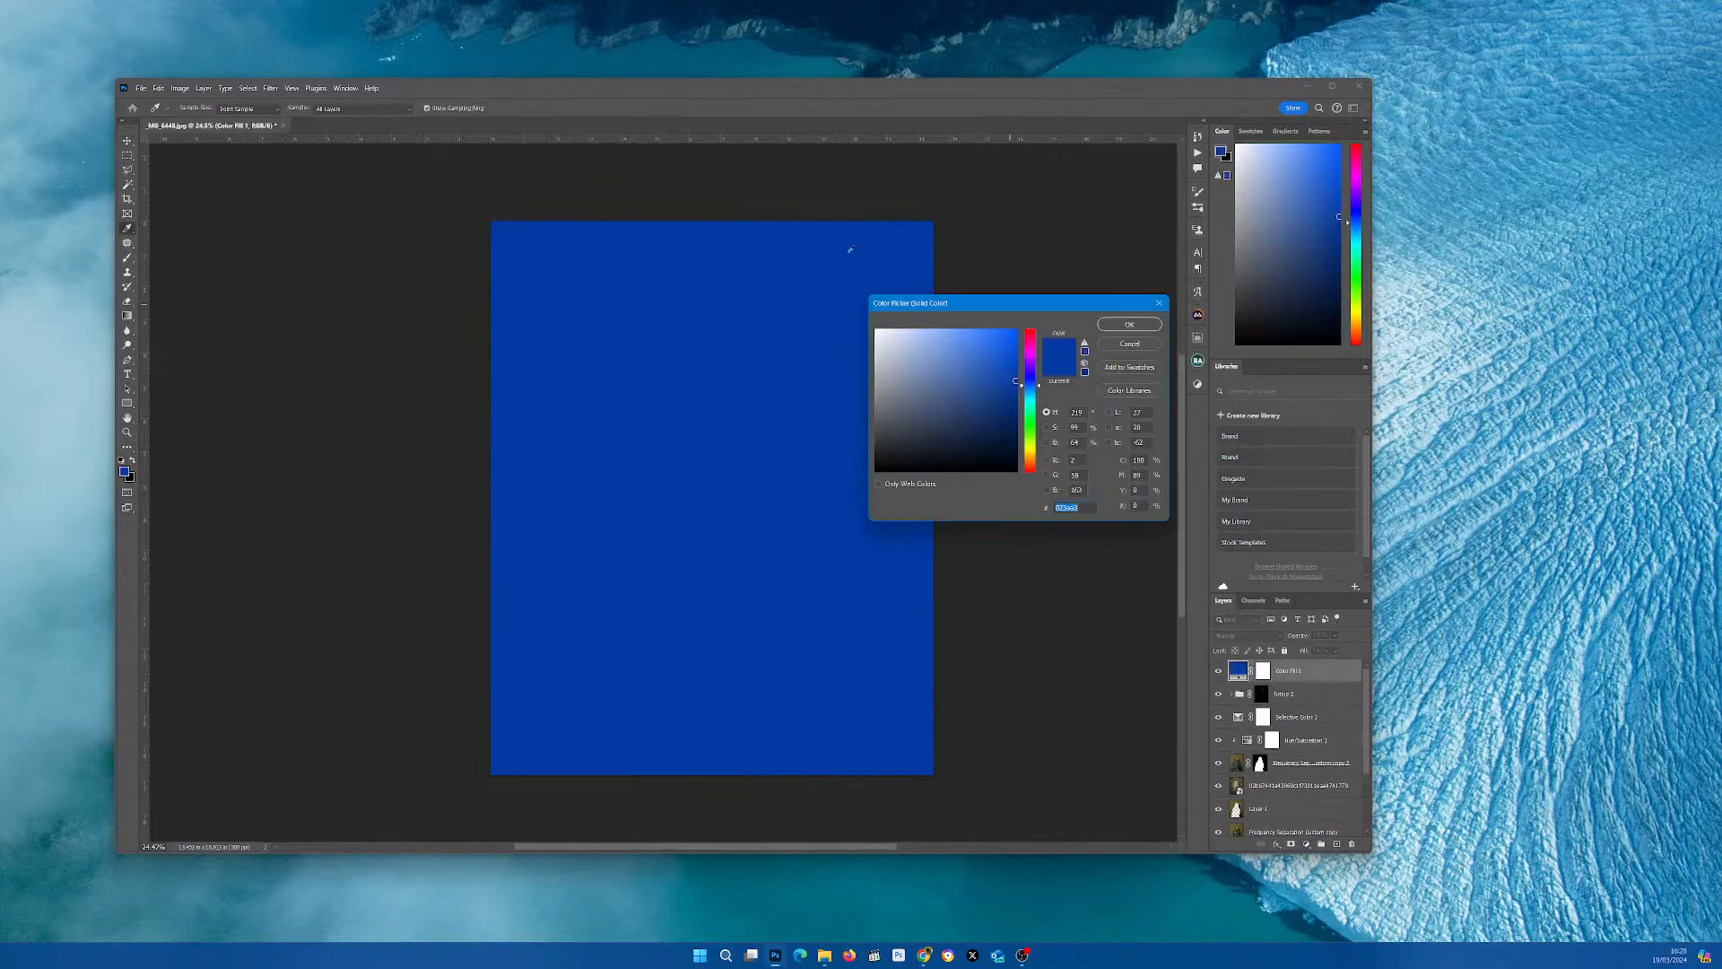
{"action": "left_click_drag", "start_coordinate": [1023, 313], "coordinate": [1077, 305]}
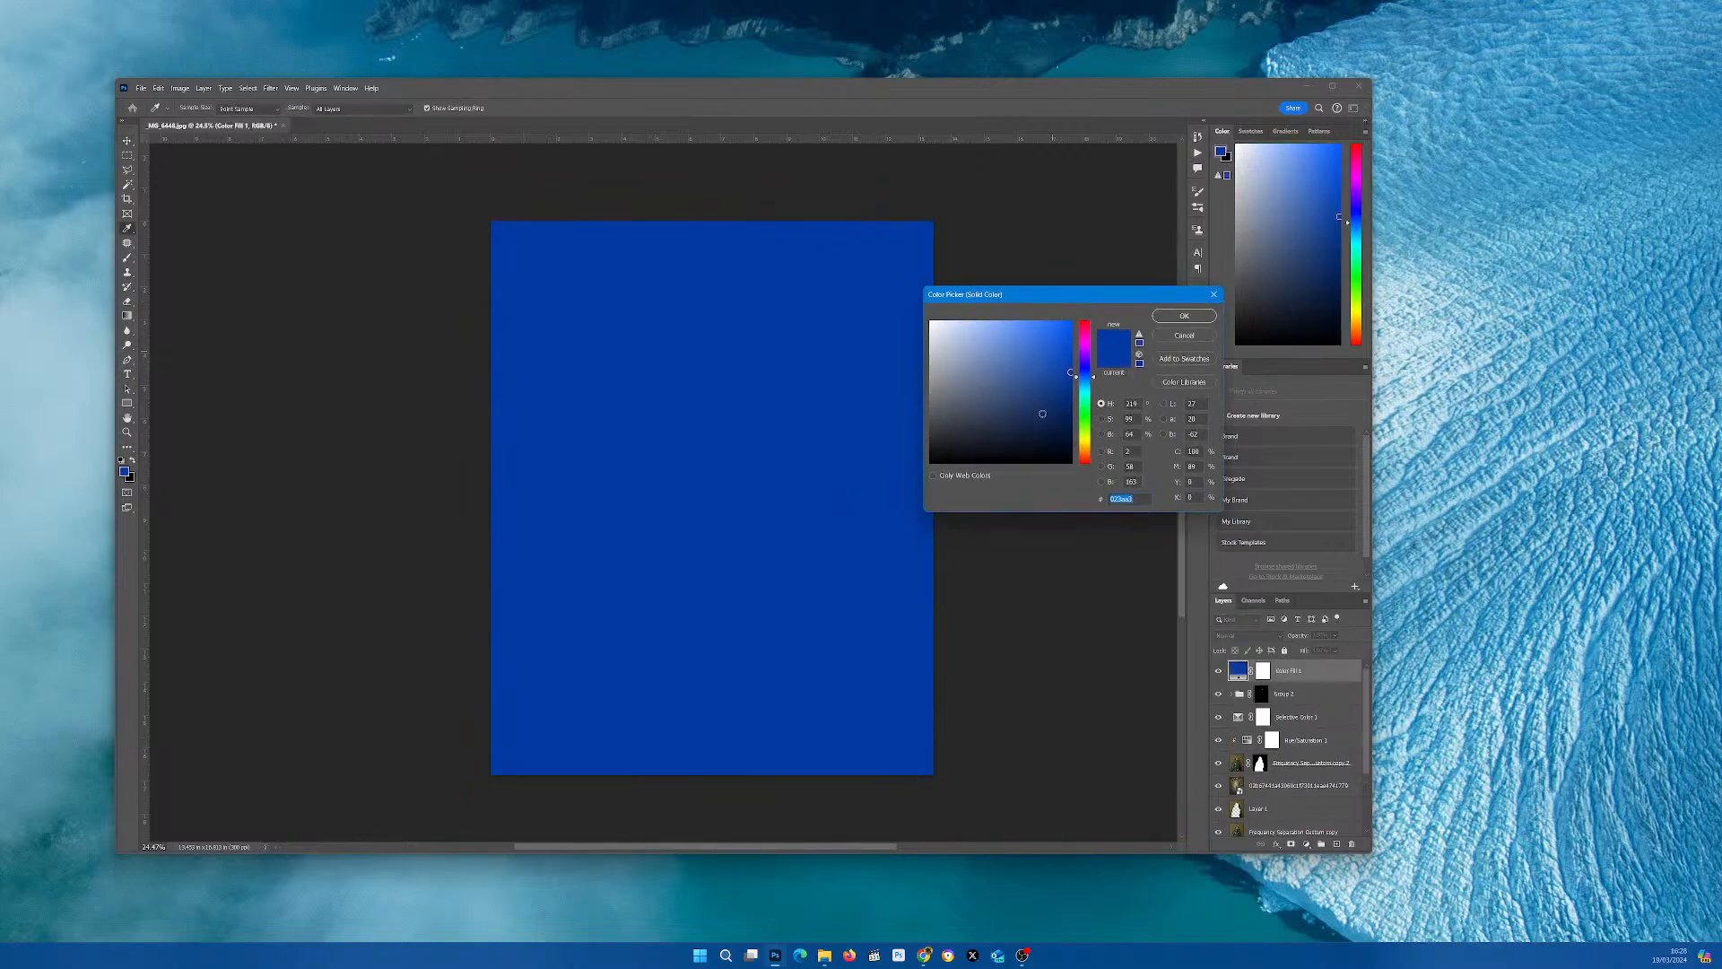
{"action": "left_click_drag", "start_coordinate": [1044, 418], "coordinate": [1034, 462]}
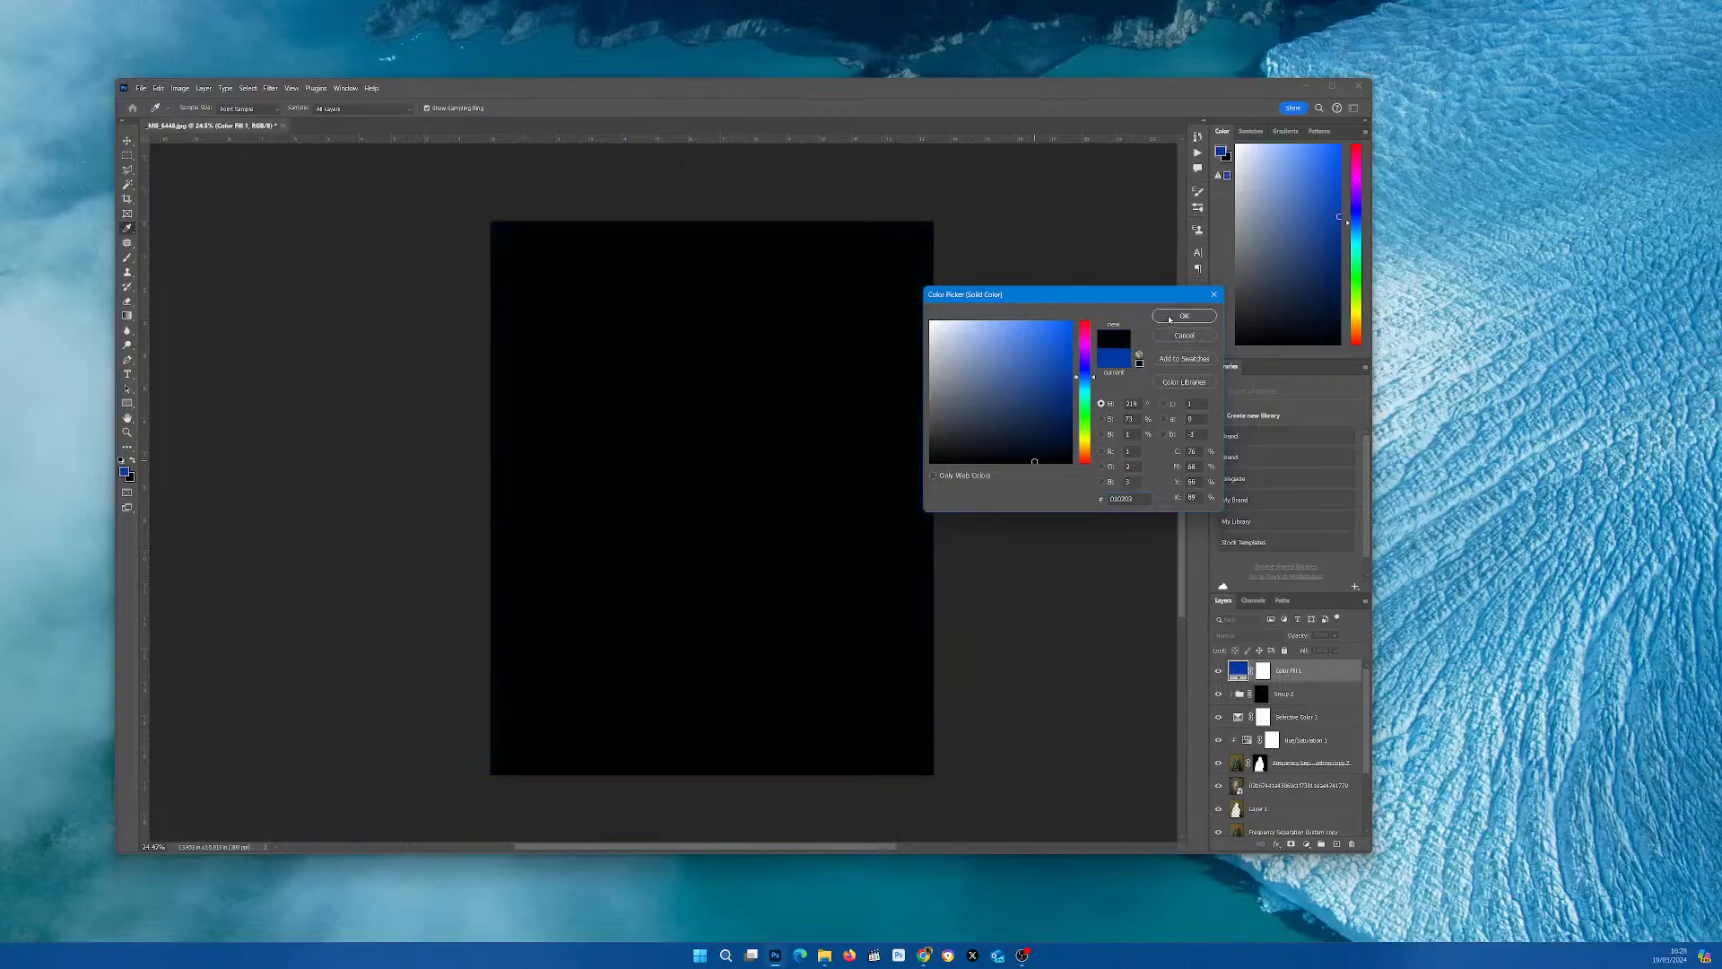
{"action": "left_click", "coordinate": [1170, 319]}
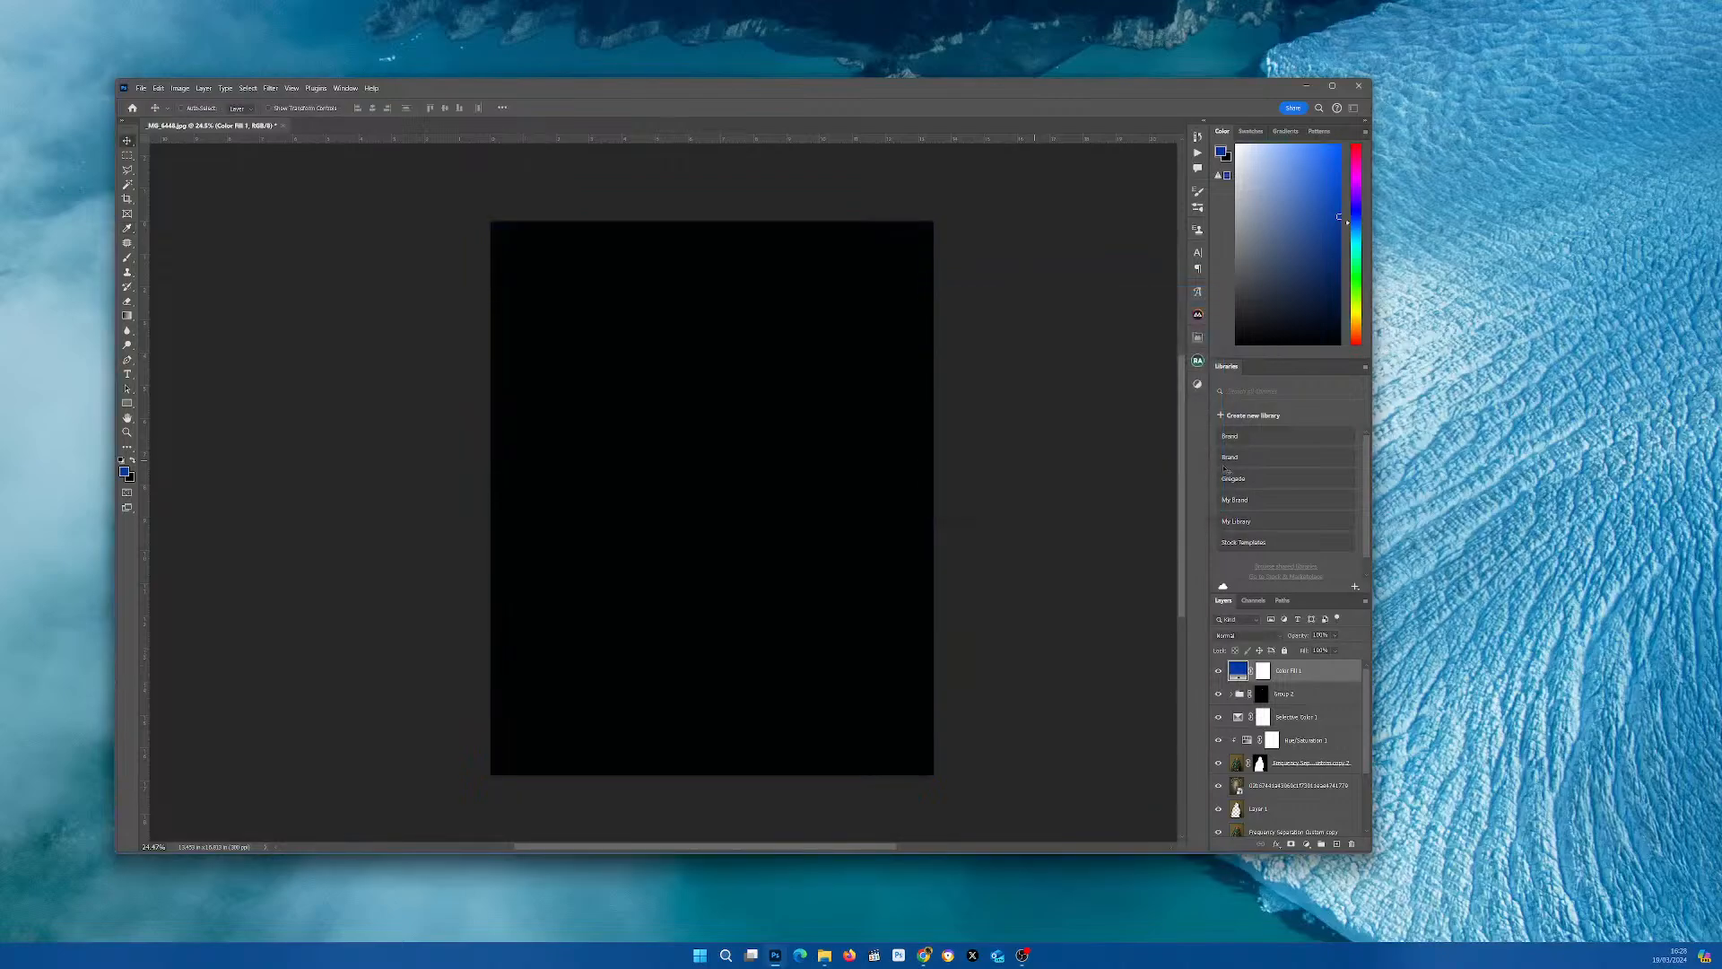
- Draw black radial gradients outward from the woman on the colour fill's mask to reveal her and the surrounding backdrop
{"action": "left_click", "coordinate": [1266, 673]}
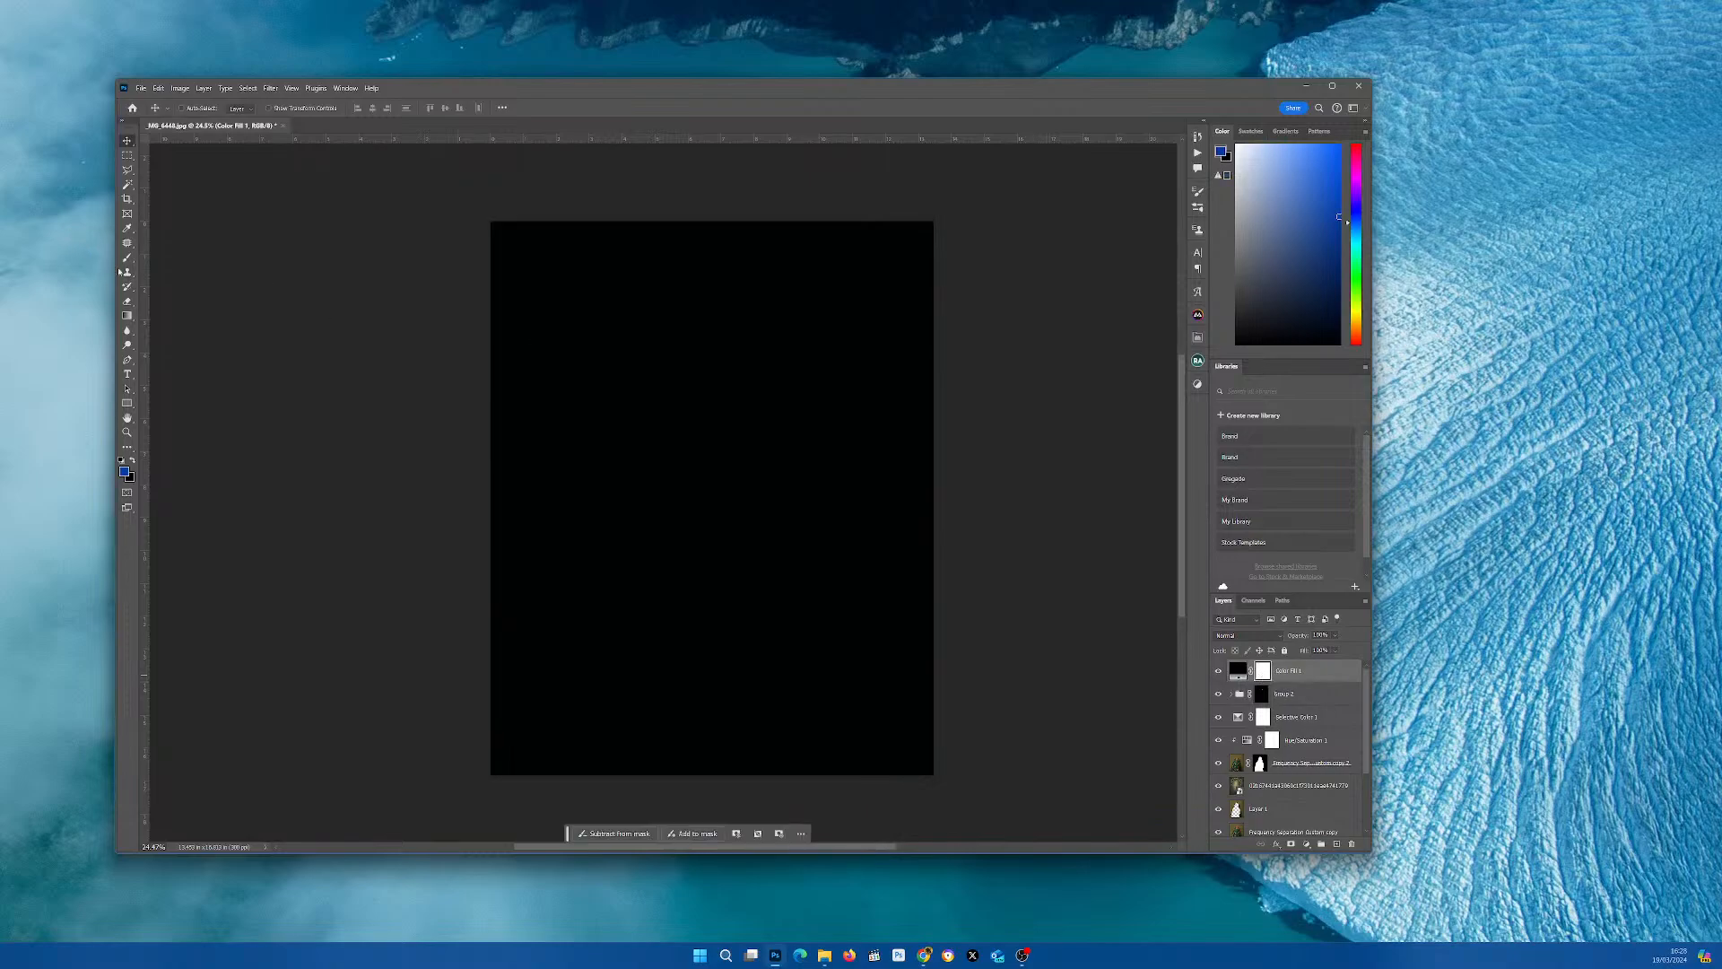
{"action": "key", "text": "d"}
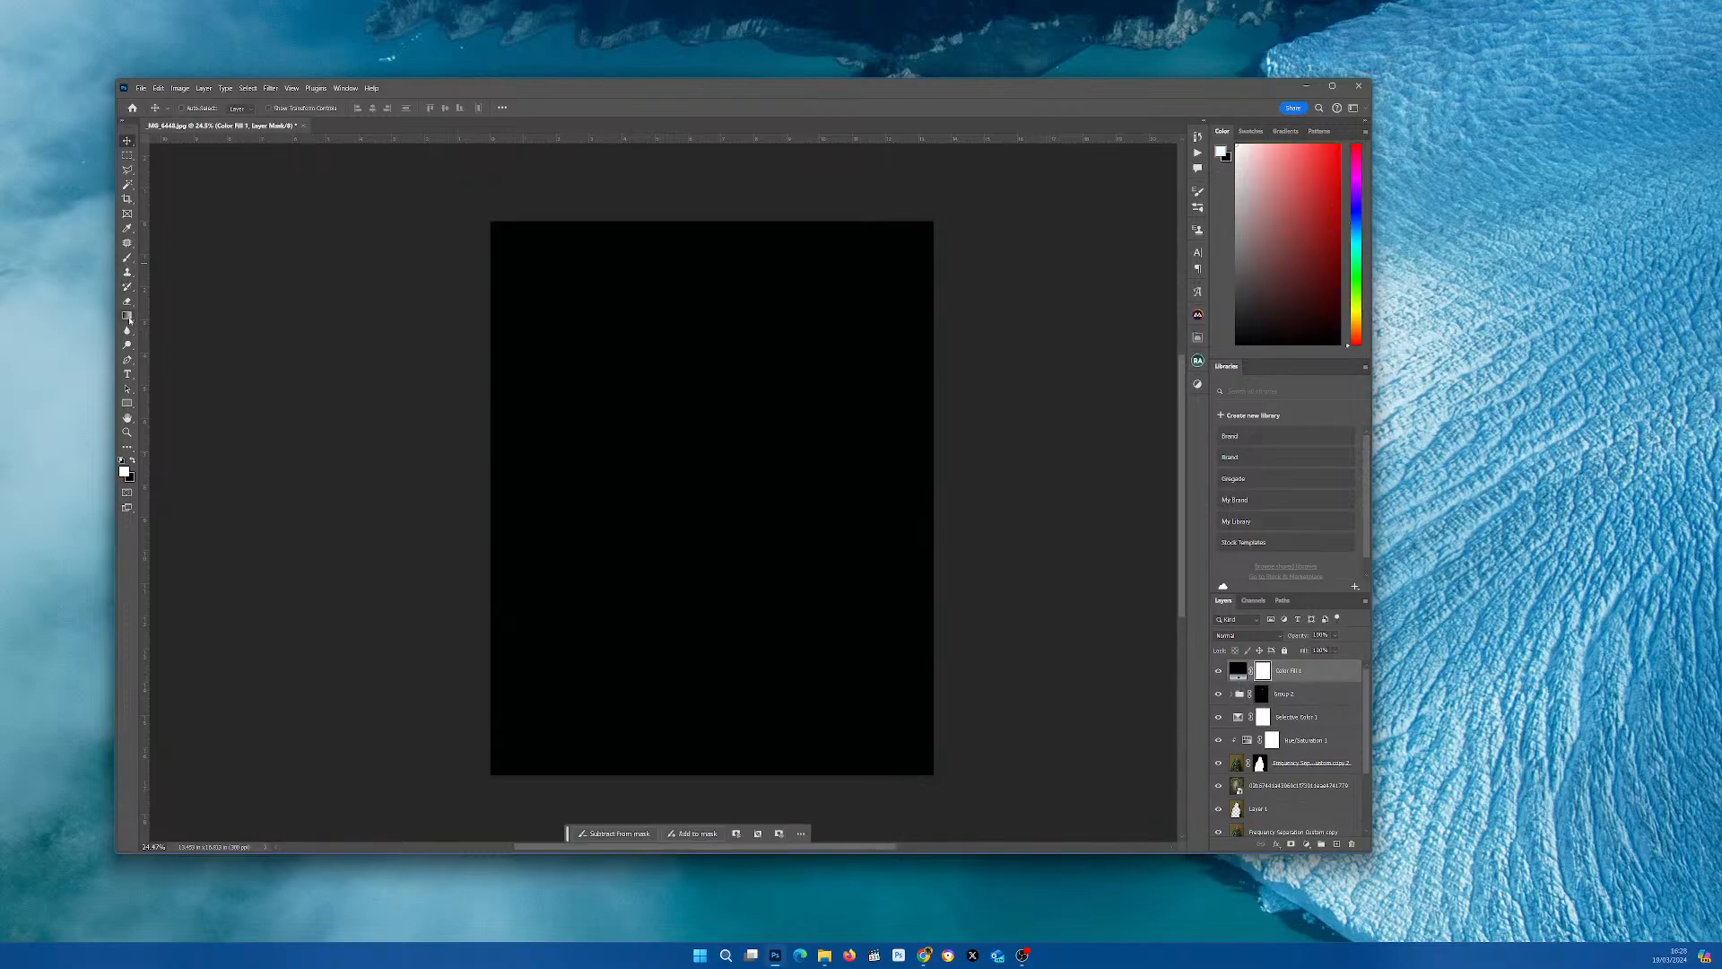
{"action": "left_click", "coordinate": [127, 316]}
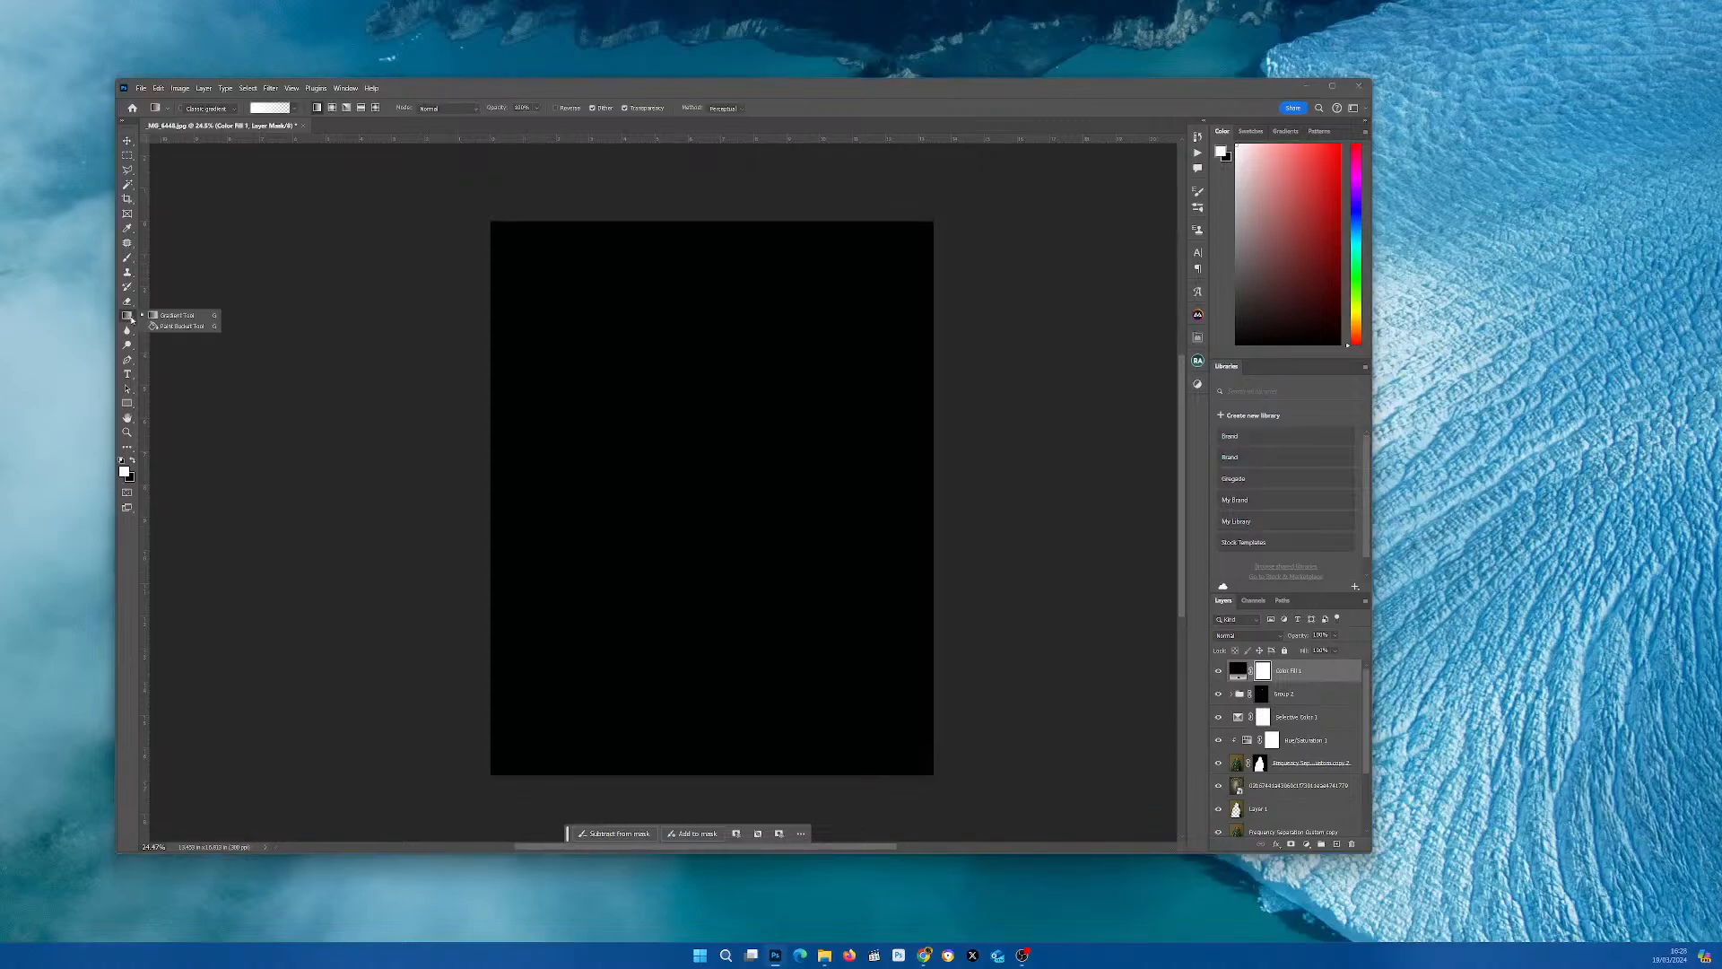
{"action": "left_click", "coordinate": [169, 316]}
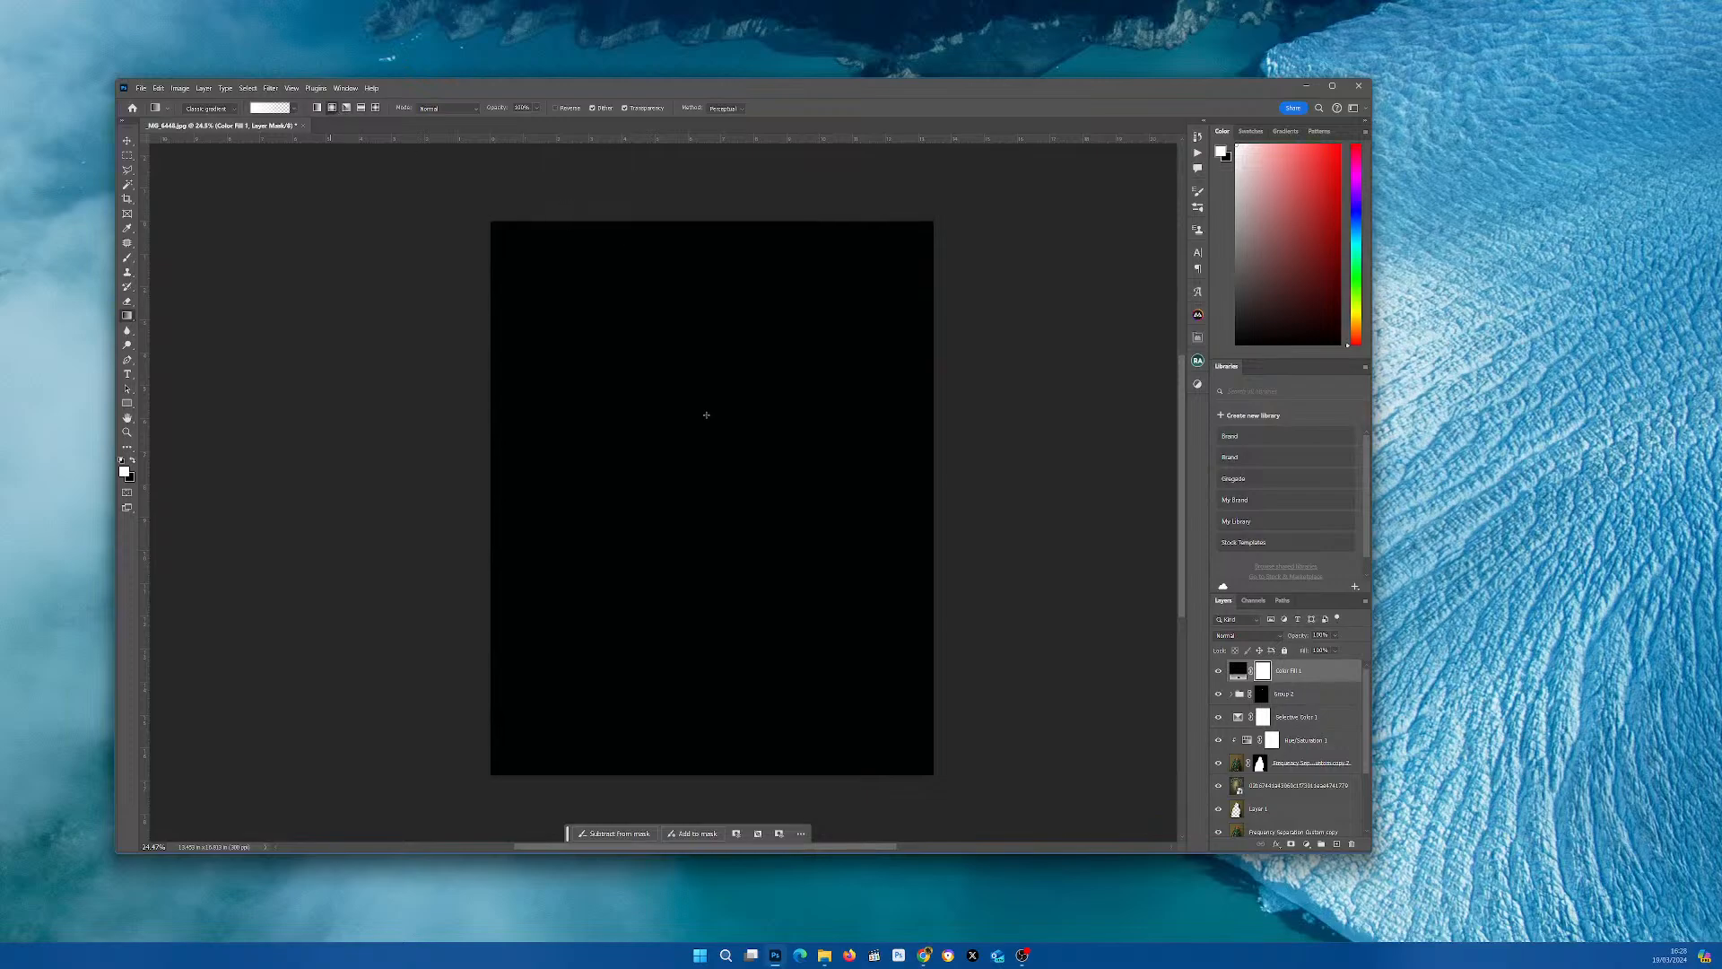
{"action": "left_click_drag", "start_coordinate": [695, 443], "coordinate": [975, 164]}
{"action": "key", "text": "x"}
{"action": "left_click_drag", "start_coordinate": [685, 465], "coordinate": [945, 168]}
{"action": "left_click_drag", "start_coordinate": [732, 463], "coordinate": [554, 141]}
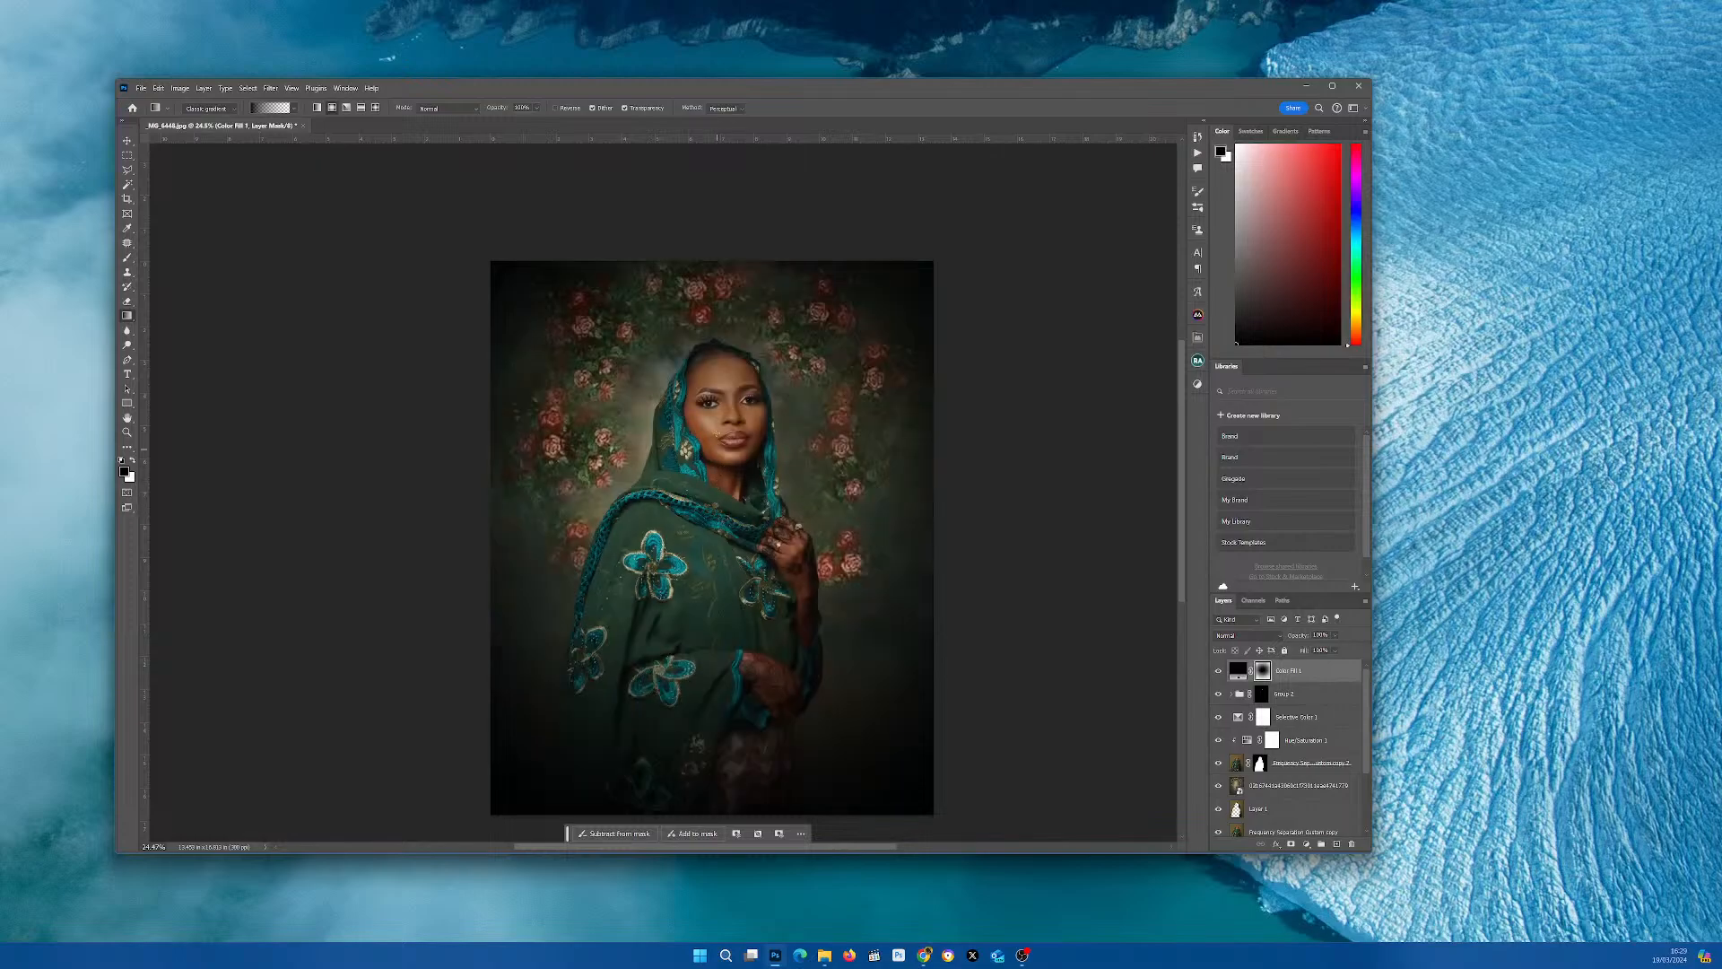
{"action": "left_click_drag", "start_coordinate": [714, 441], "coordinate": [758, 165]}
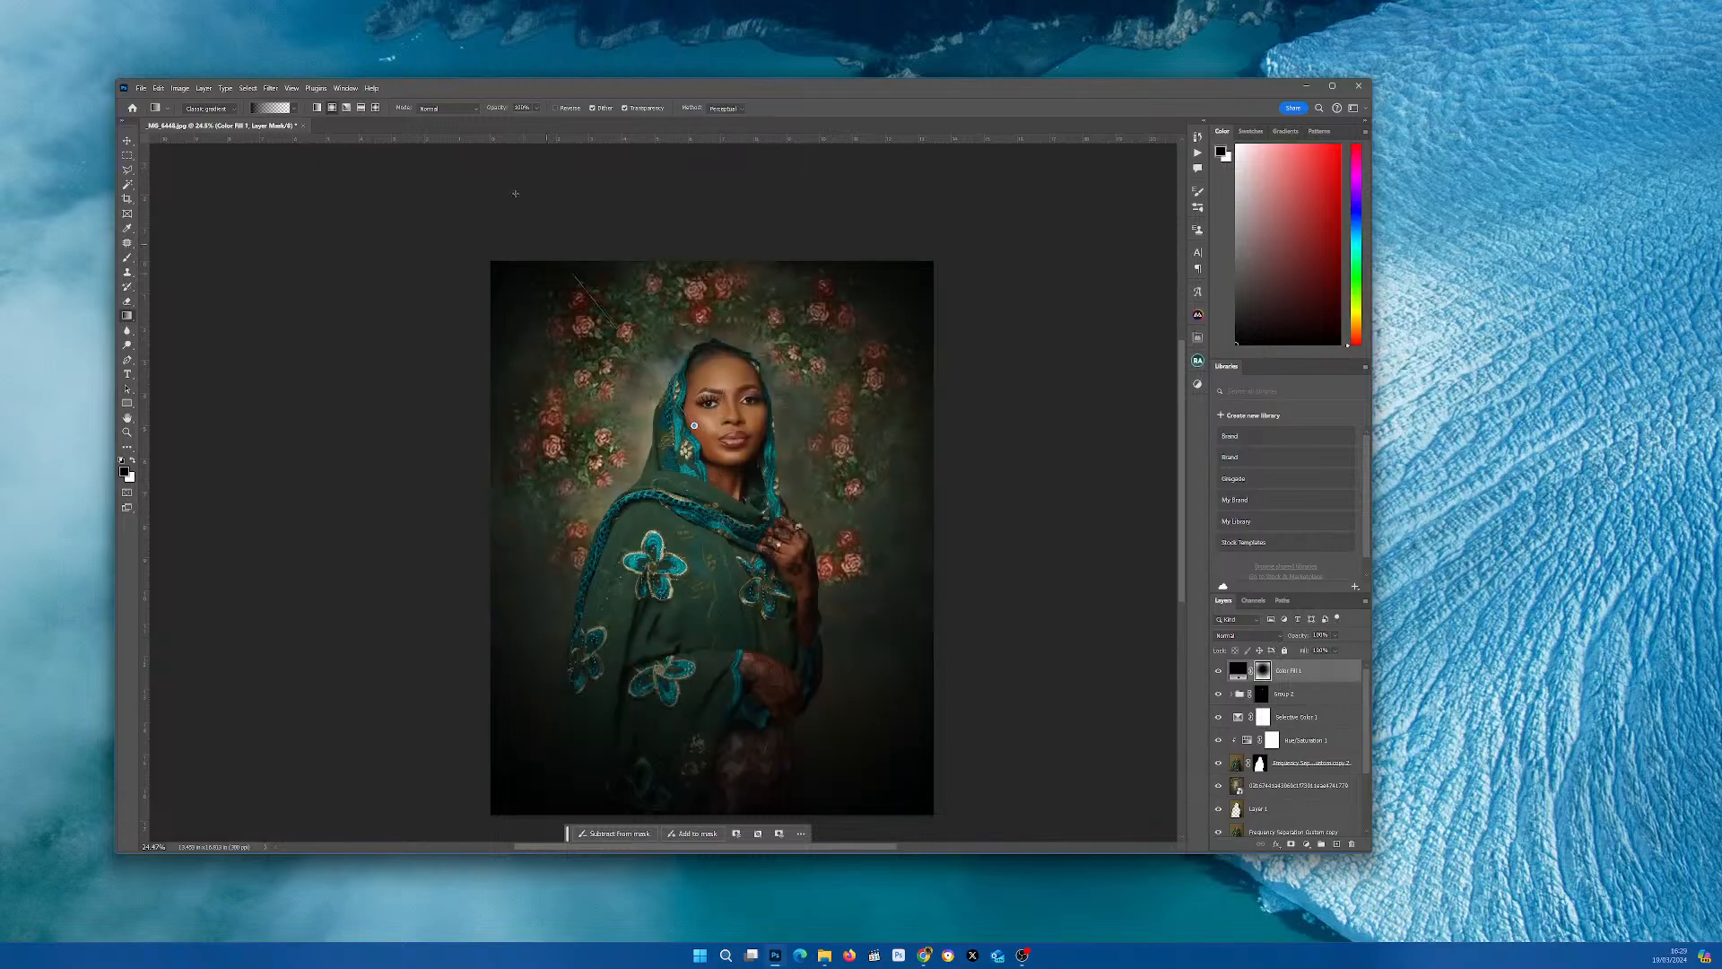
- Add further black gradients on the fill's mask to lighten the vignette over the upper corners and the lower part of the dress
{"action": "left_click_drag", "start_coordinate": [515, 192], "coordinate": [618, 326]}
{"action": "left_click_drag", "start_coordinate": [500, 166], "coordinate": [639, 432]}
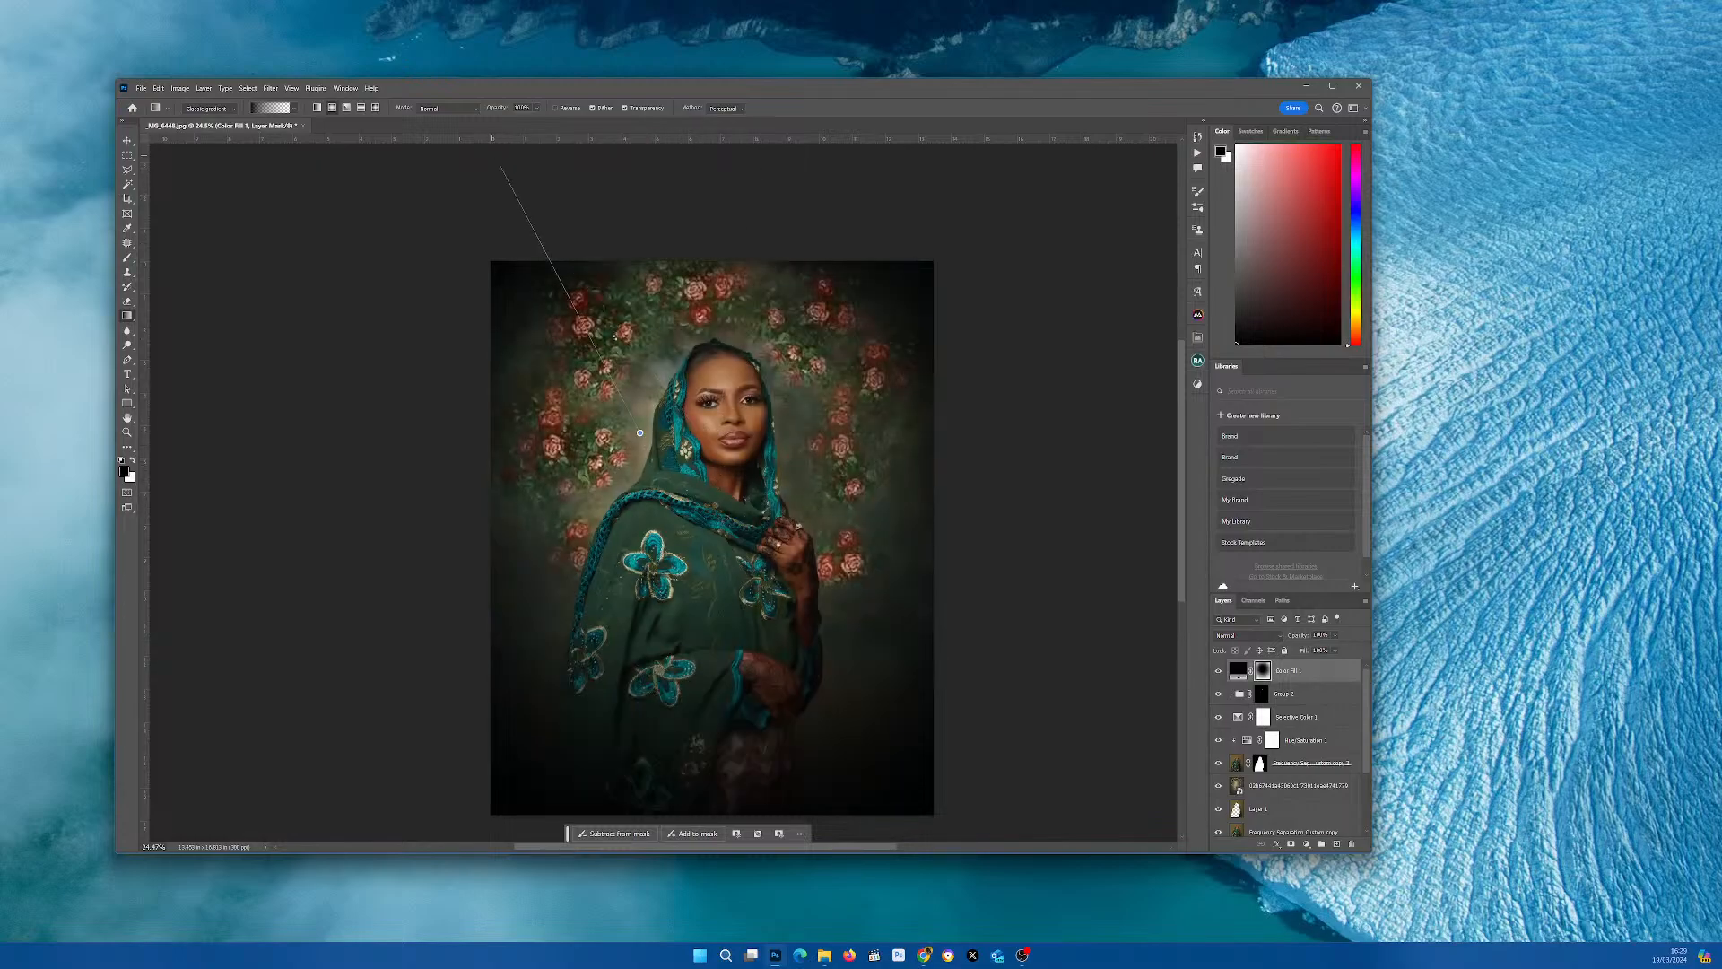
{"action": "left_click_drag", "start_coordinate": [784, 384], "coordinate": [982, 122]}
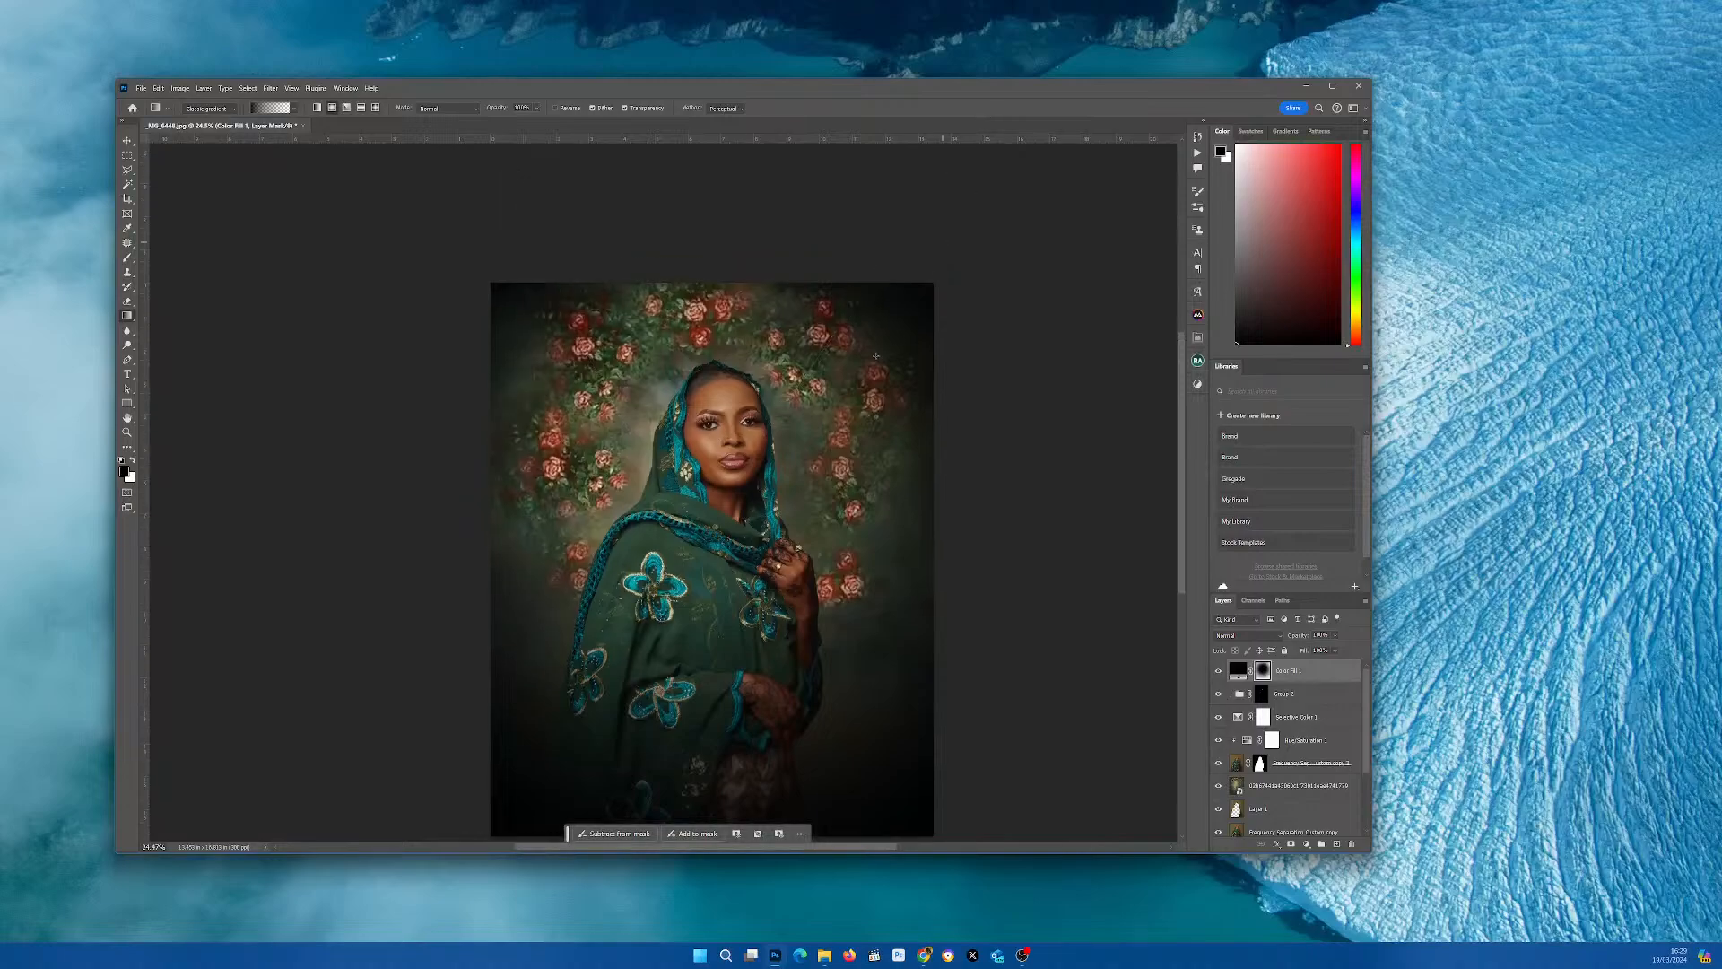
{"action": "left_click_drag", "start_coordinate": [875, 356], "coordinate": [947, 147]}
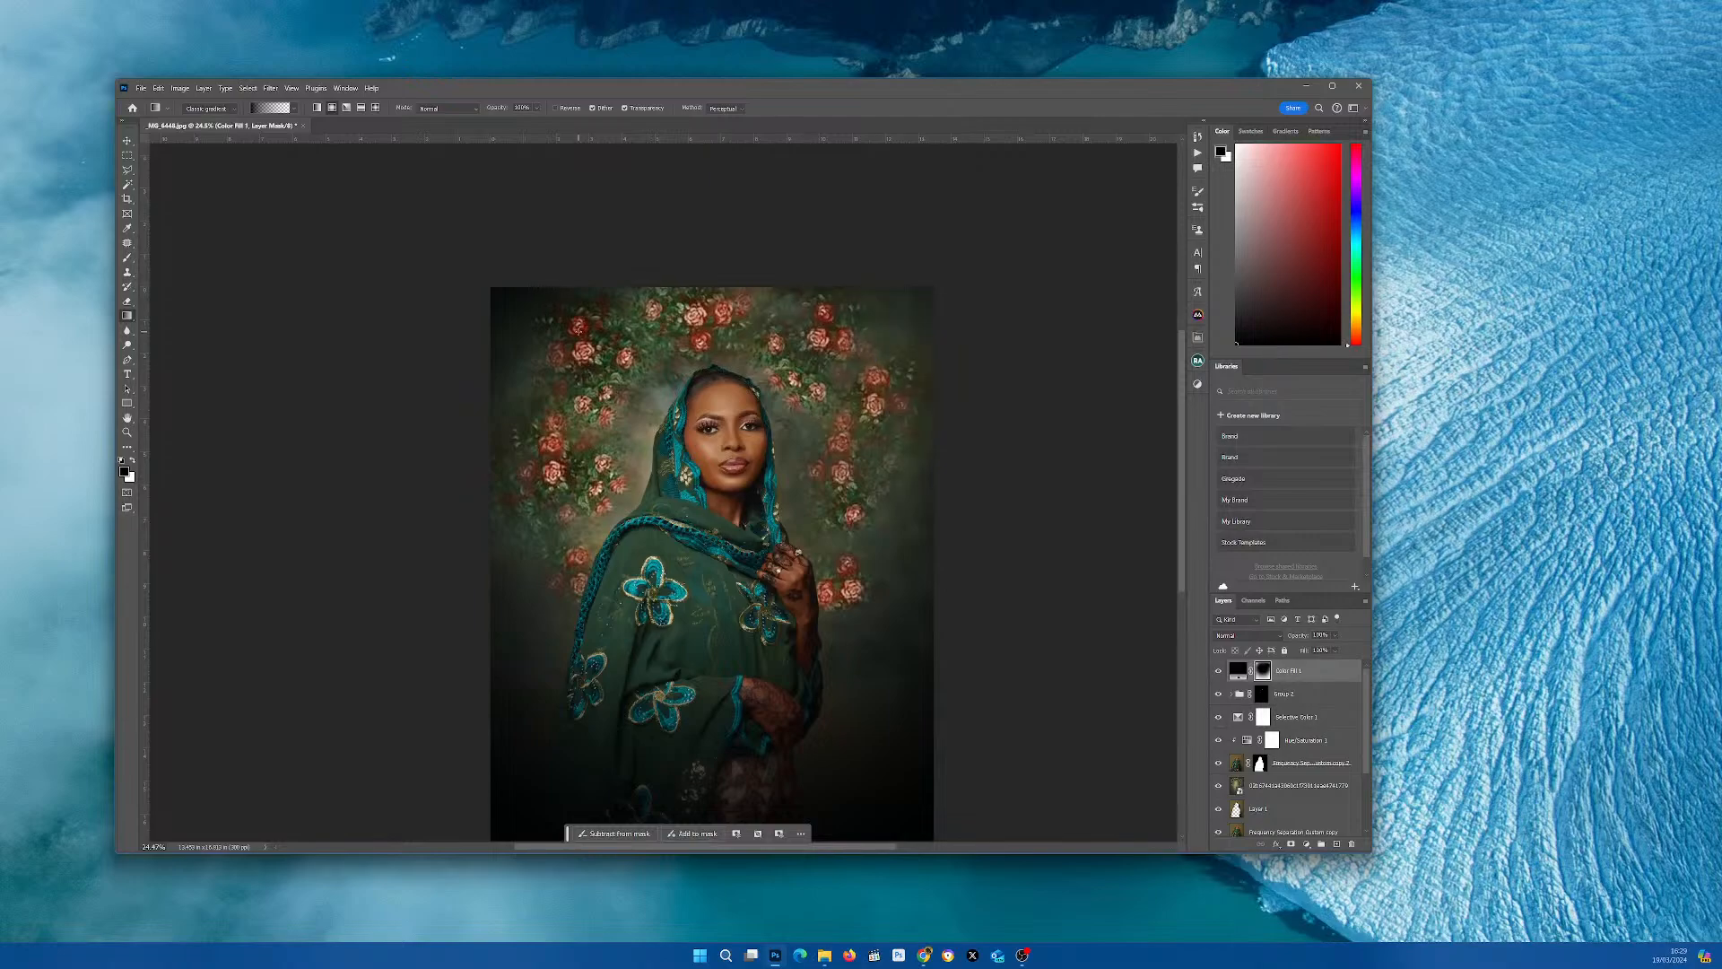
{"action": "left_click_drag", "start_coordinate": [551, 367], "coordinate": [377, 146]}
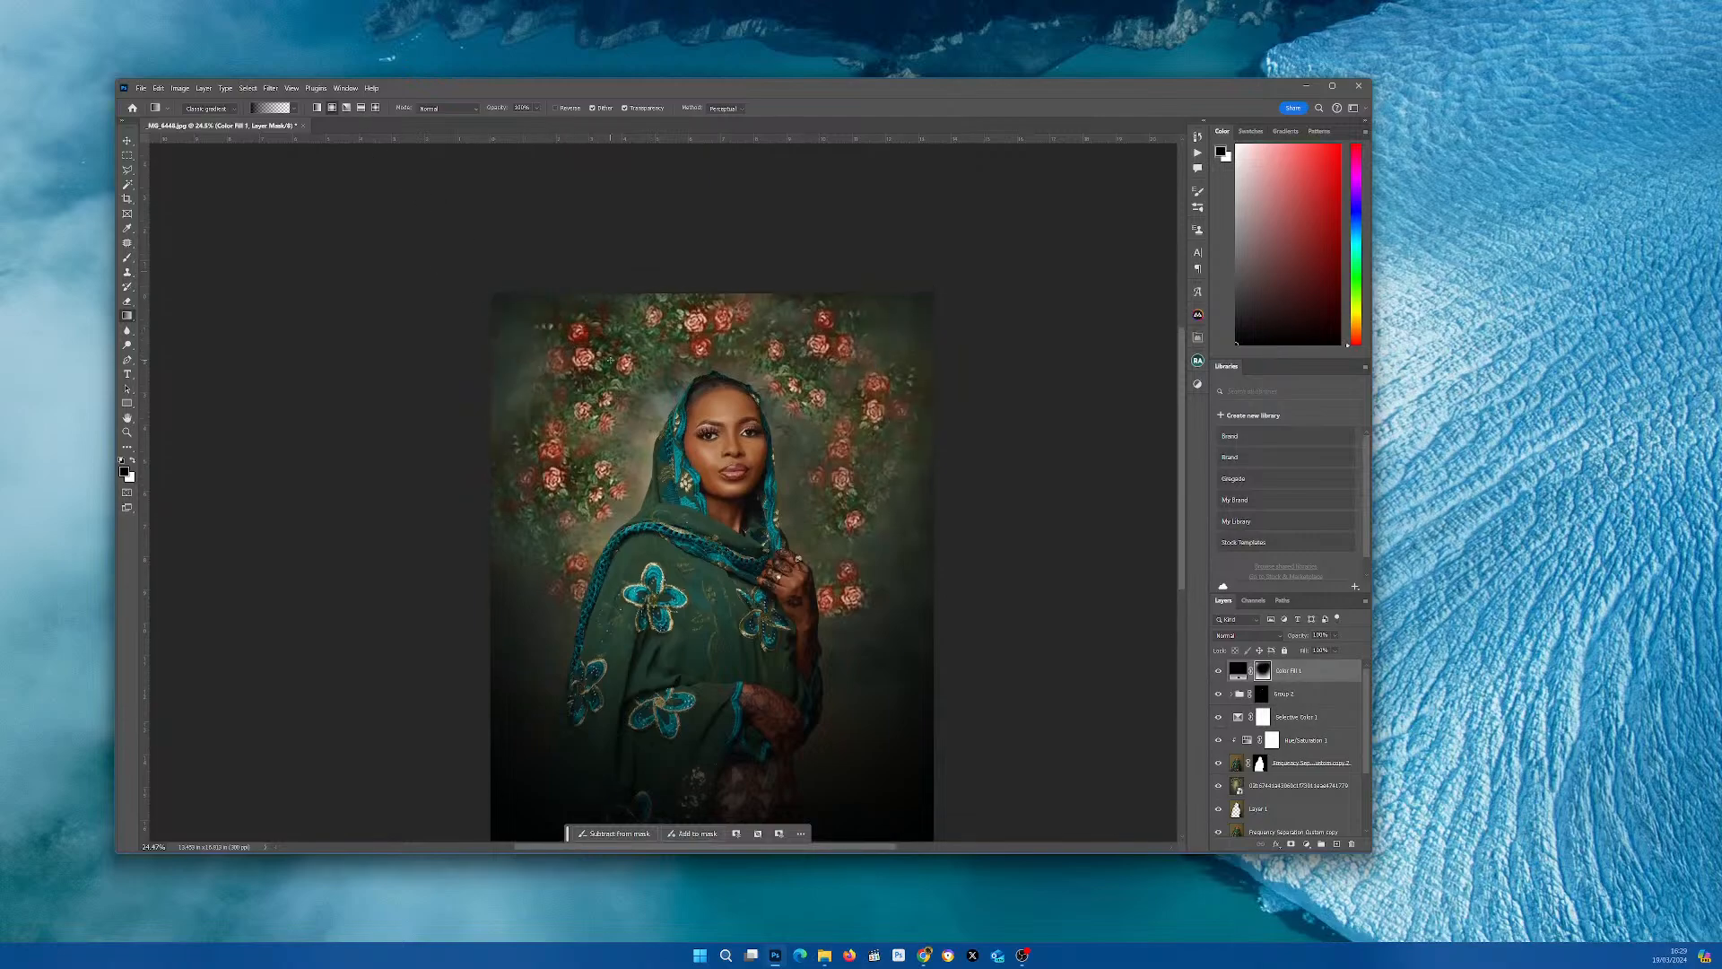
{"action": "scroll", "coordinate": [638, 341], "scroll_direction": "down", "scroll_amount": 3}
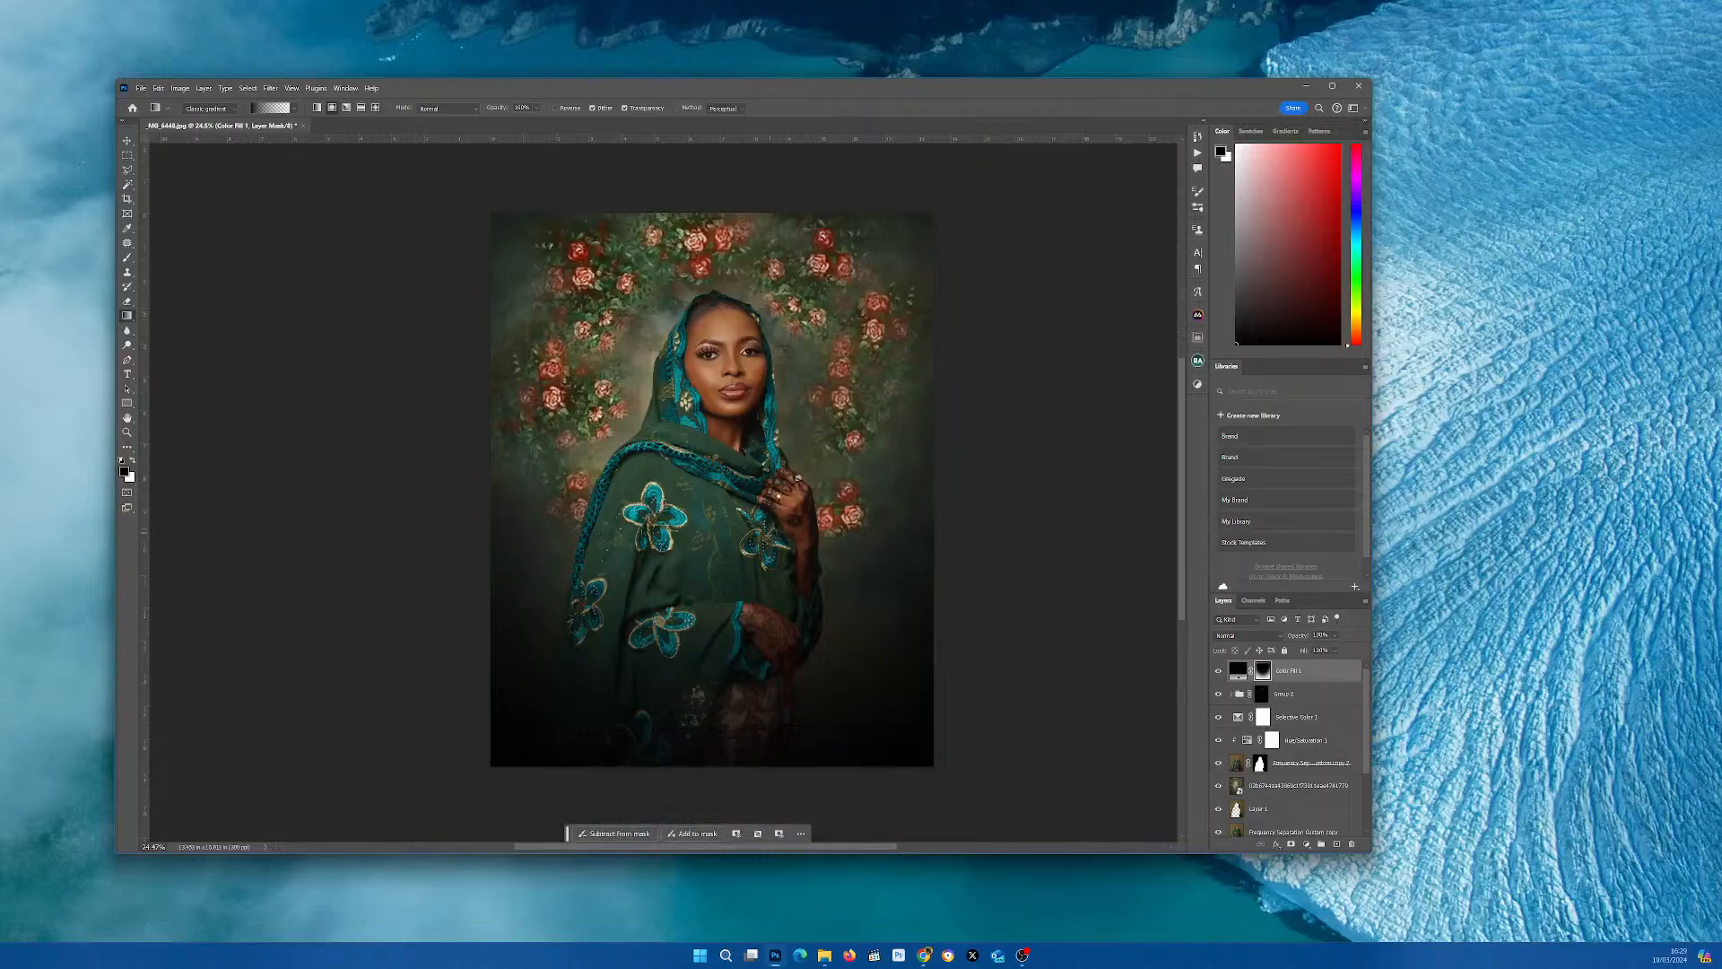
{"action": "left_click_drag", "start_coordinate": [720, 547], "coordinate": [726, 160]}
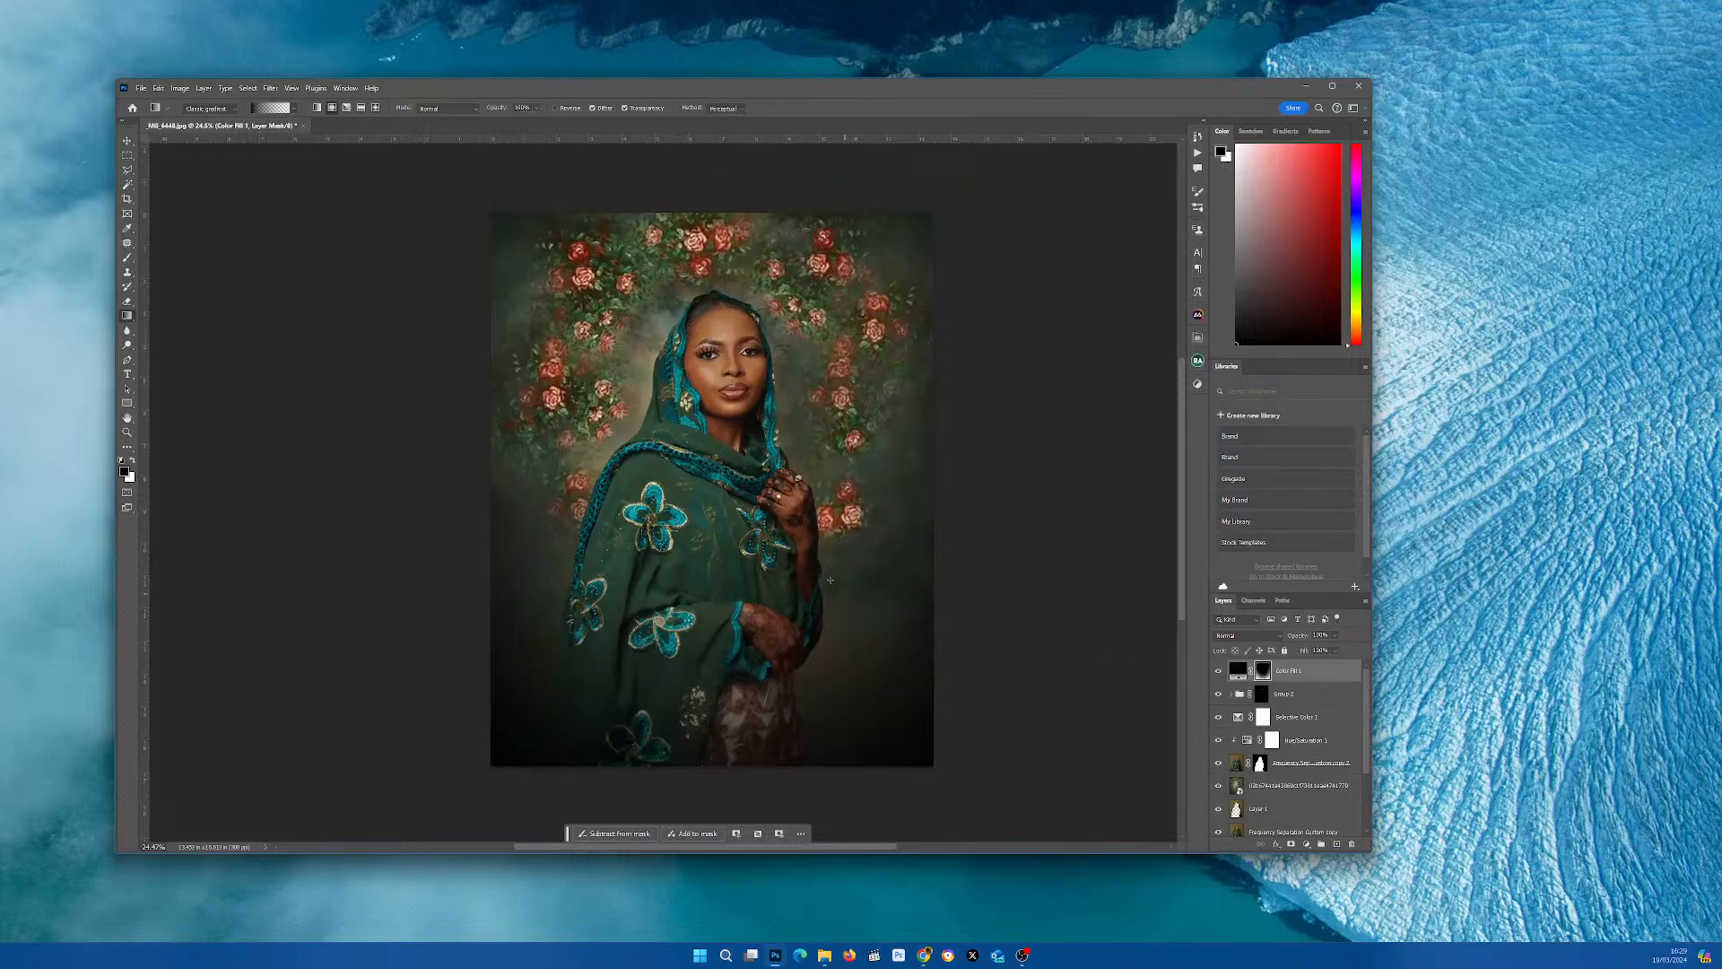
{"action": "scroll", "coordinate": [832, 581], "scroll_direction": "down", "scroll_amount": 1}
- Set the colour fill layer's blend mode to Soft Light and check the softened vignette over the whole portrait
{"action": "left_click", "coordinate": [1263, 636]}
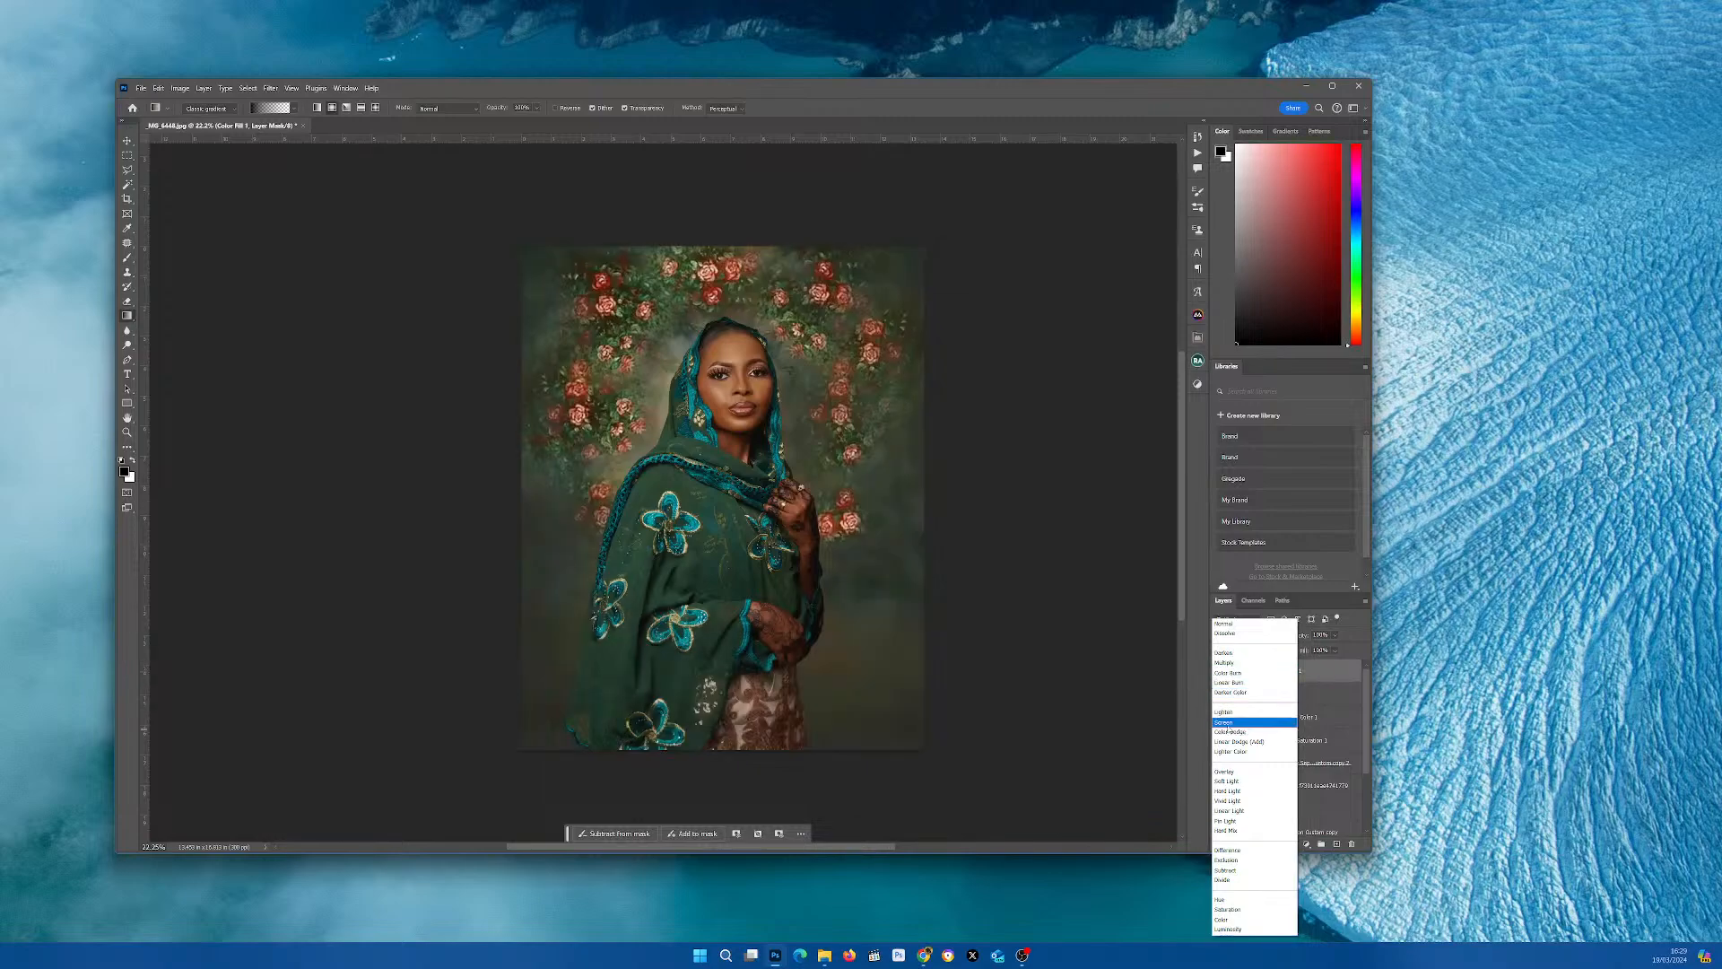
{"action": "left_click", "coordinate": [1226, 781]}
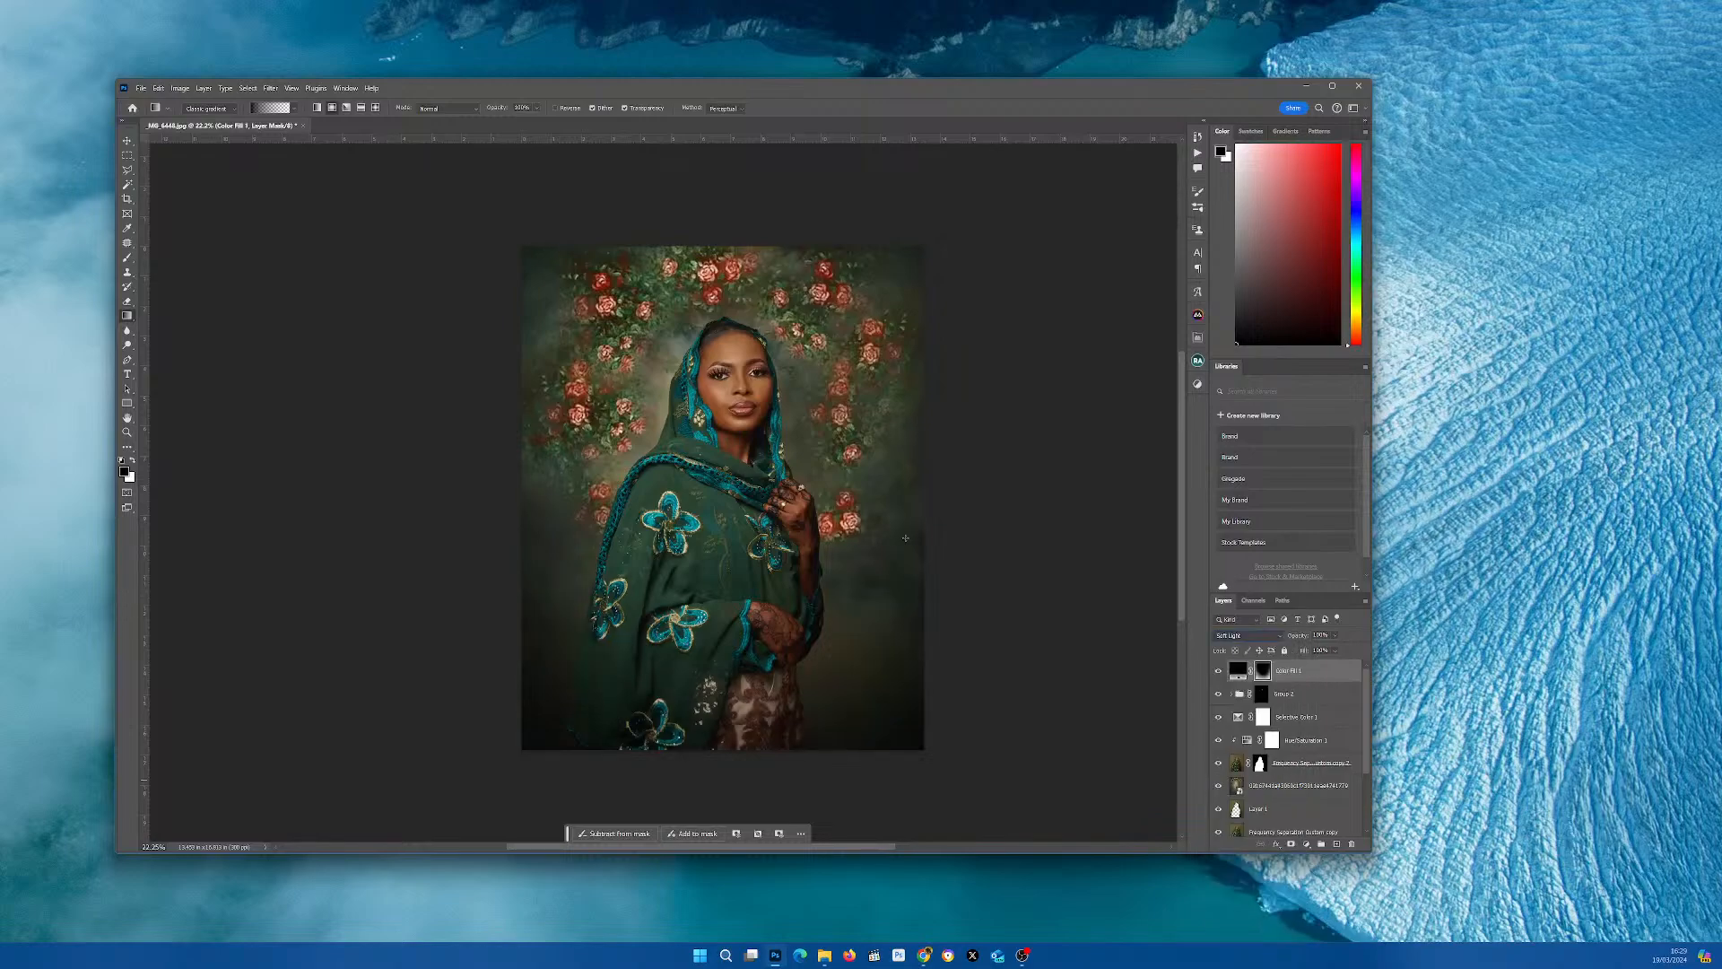
{"action": "left_click", "coordinate": [129, 140]}
{"action": "scroll", "coordinate": [805, 498], "scroll_direction": "up", "scroll_amount": 1}
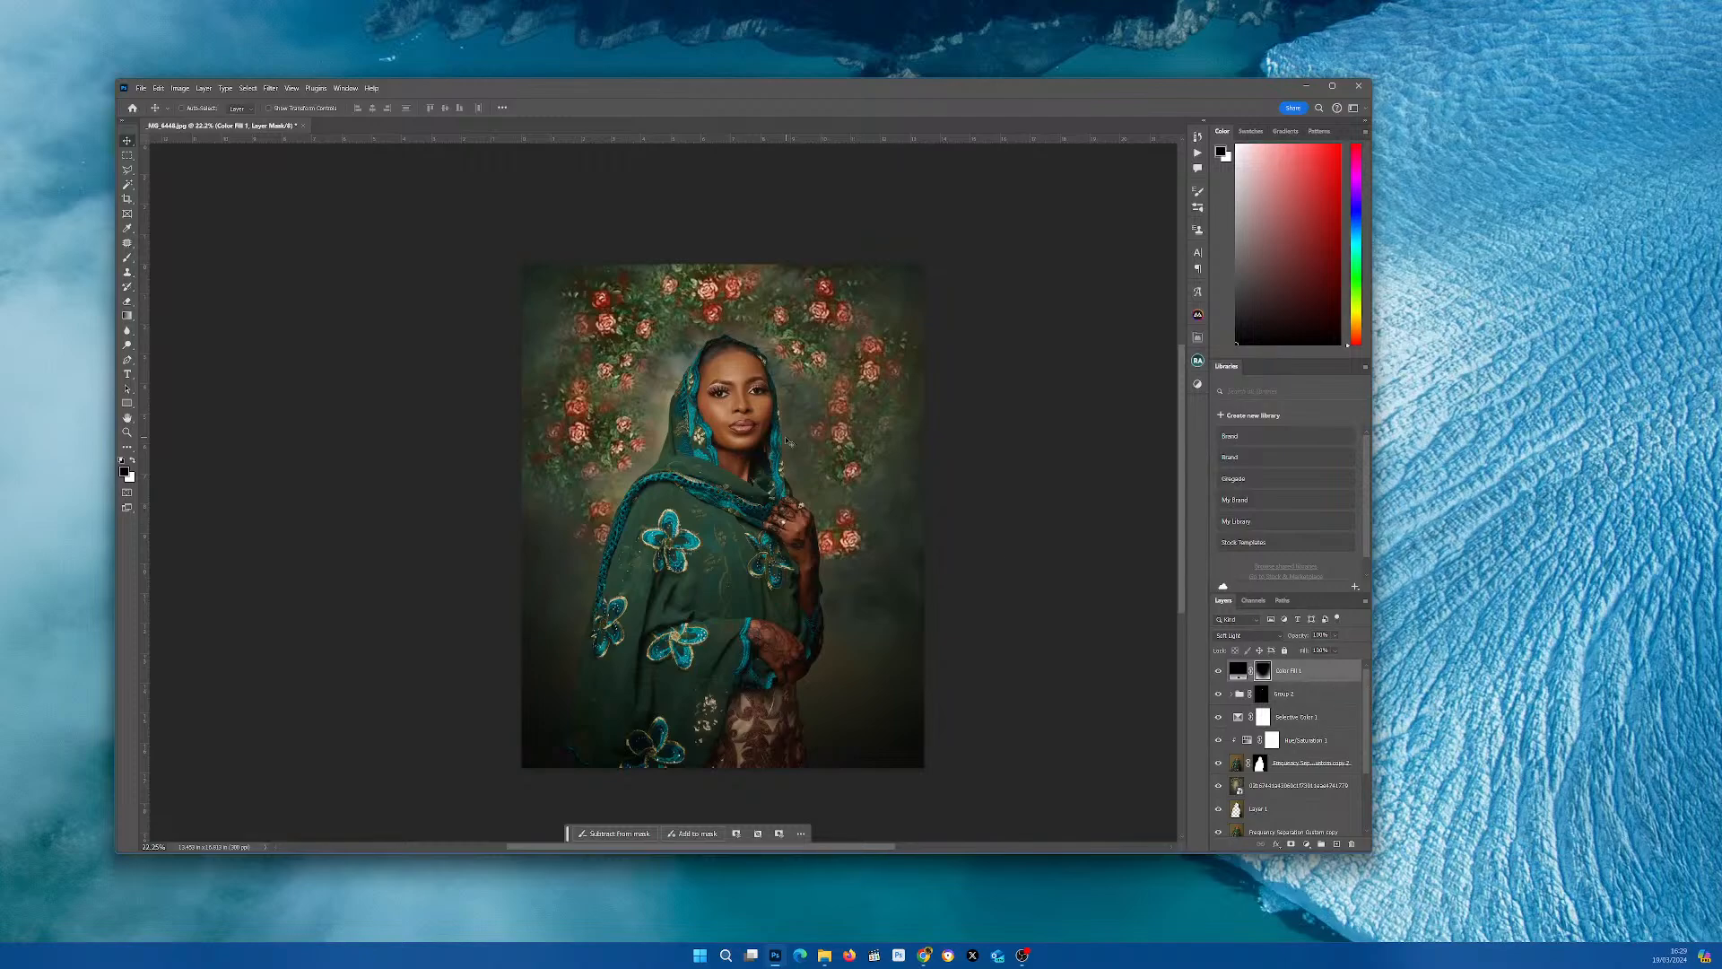
{"action": "scroll", "coordinate": [786, 440], "scroll_direction": "down", "scroll_amount": 1}
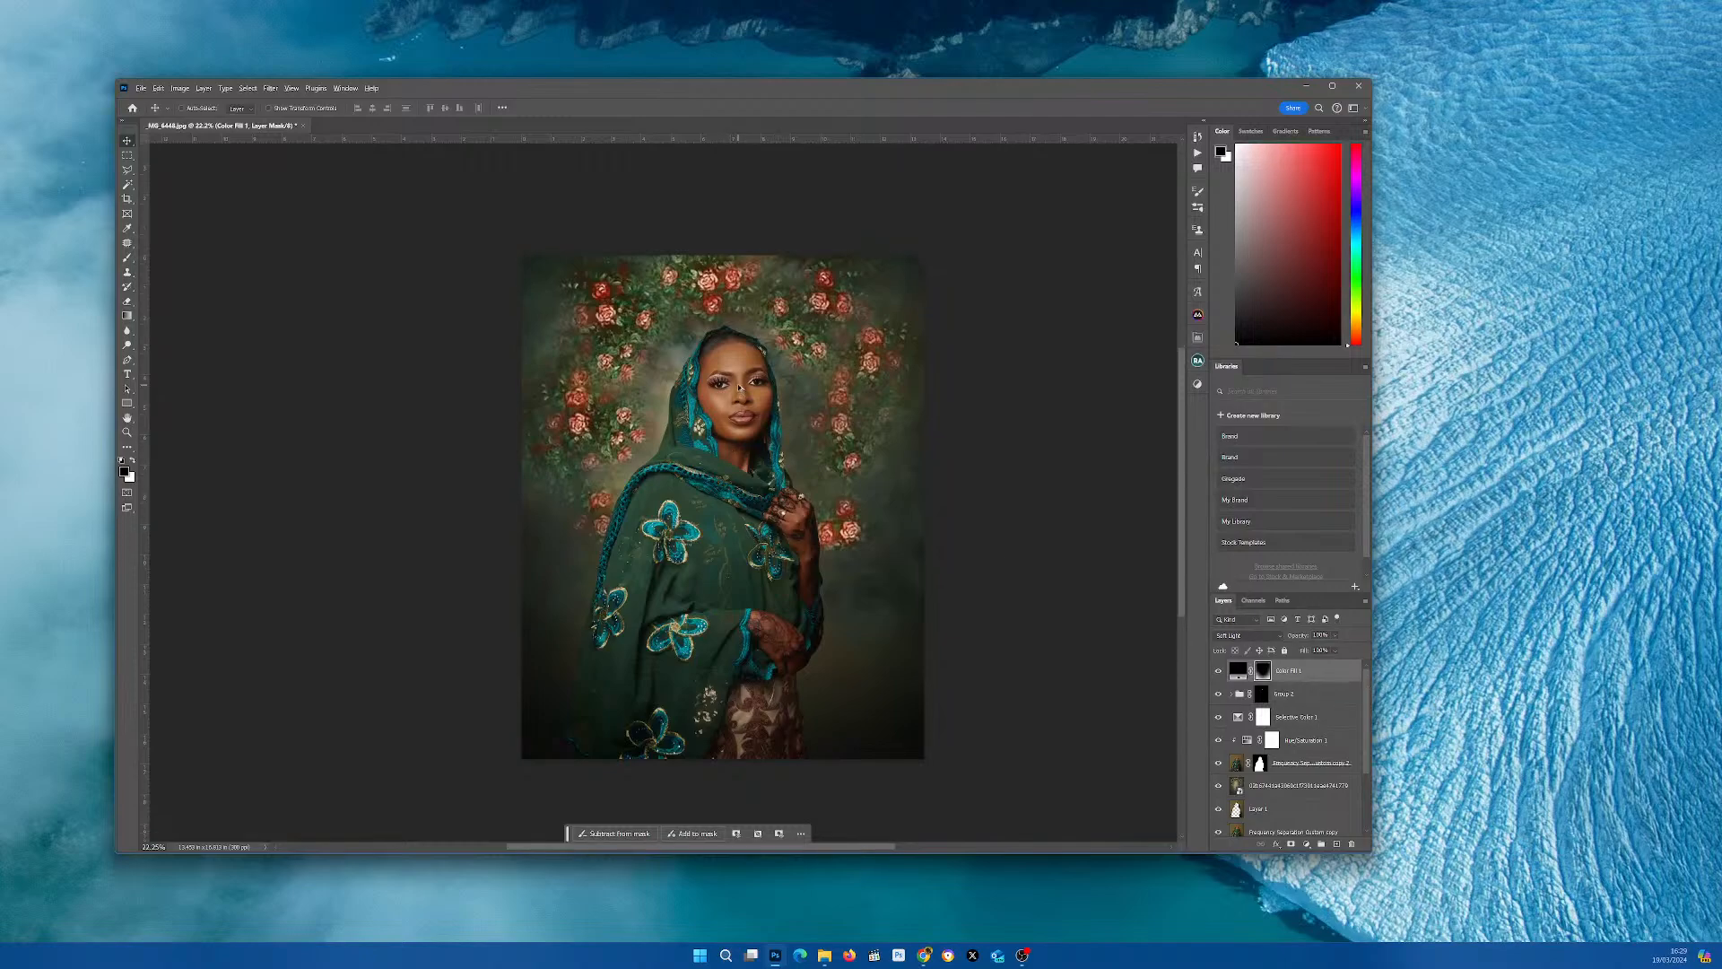
{"action": "scroll", "coordinate": [739, 386], "scroll_direction": "up", "scroll_amount": 3}
{"action": "scroll", "coordinate": [739, 386], "scroll_direction": "down", "scroll_amount": 2}
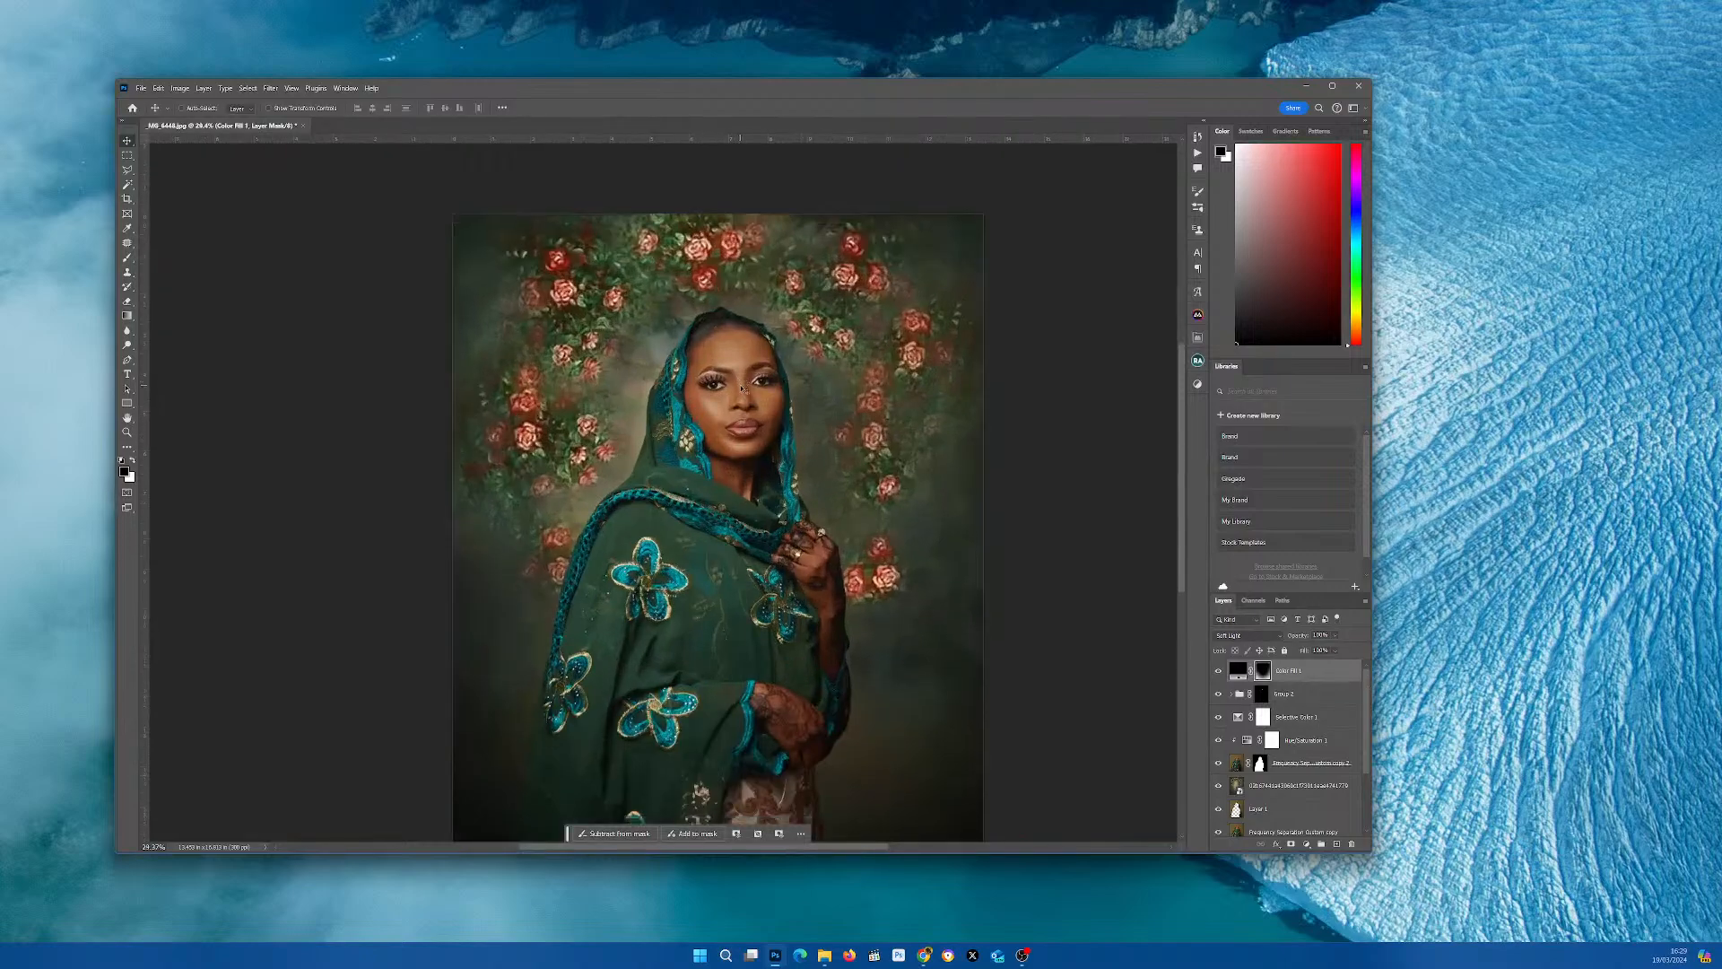
{"action": "scroll", "coordinate": [743, 388], "scroll_direction": "down", "scroll_amount": 2}
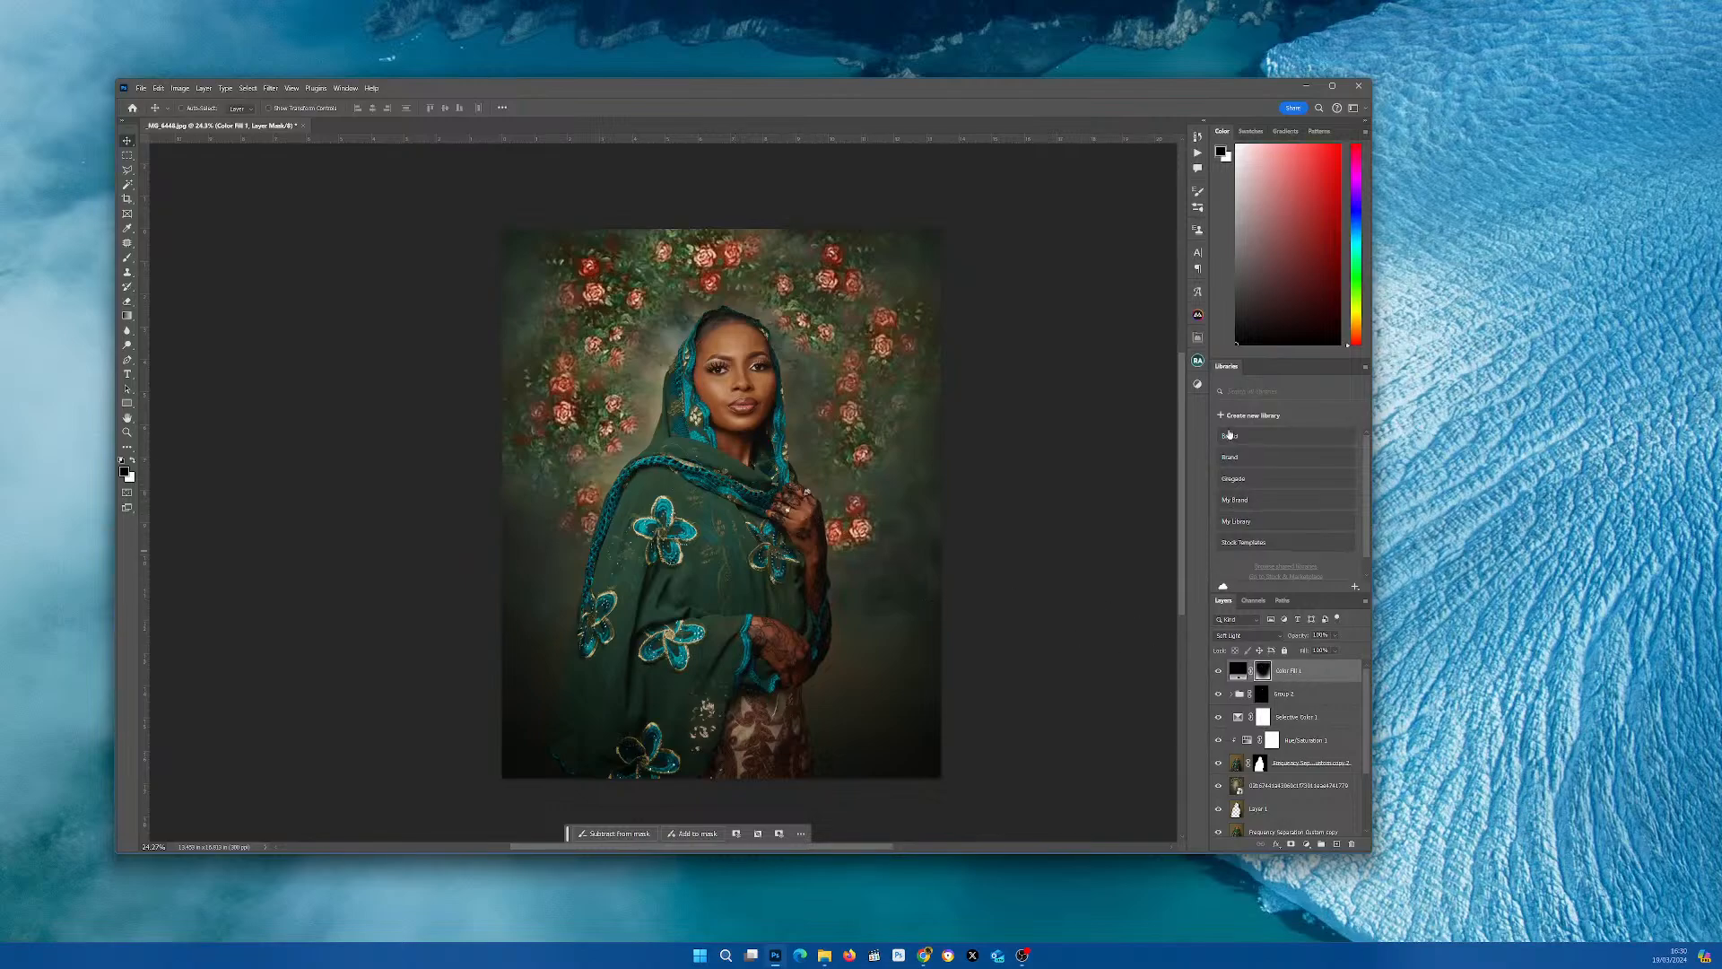
- Add a Curves adjustment layer above the colour fill and raise the midpoint of its RGB curve to brighten the image
{"action": "left_click", "coordinate": [1197, 384]}
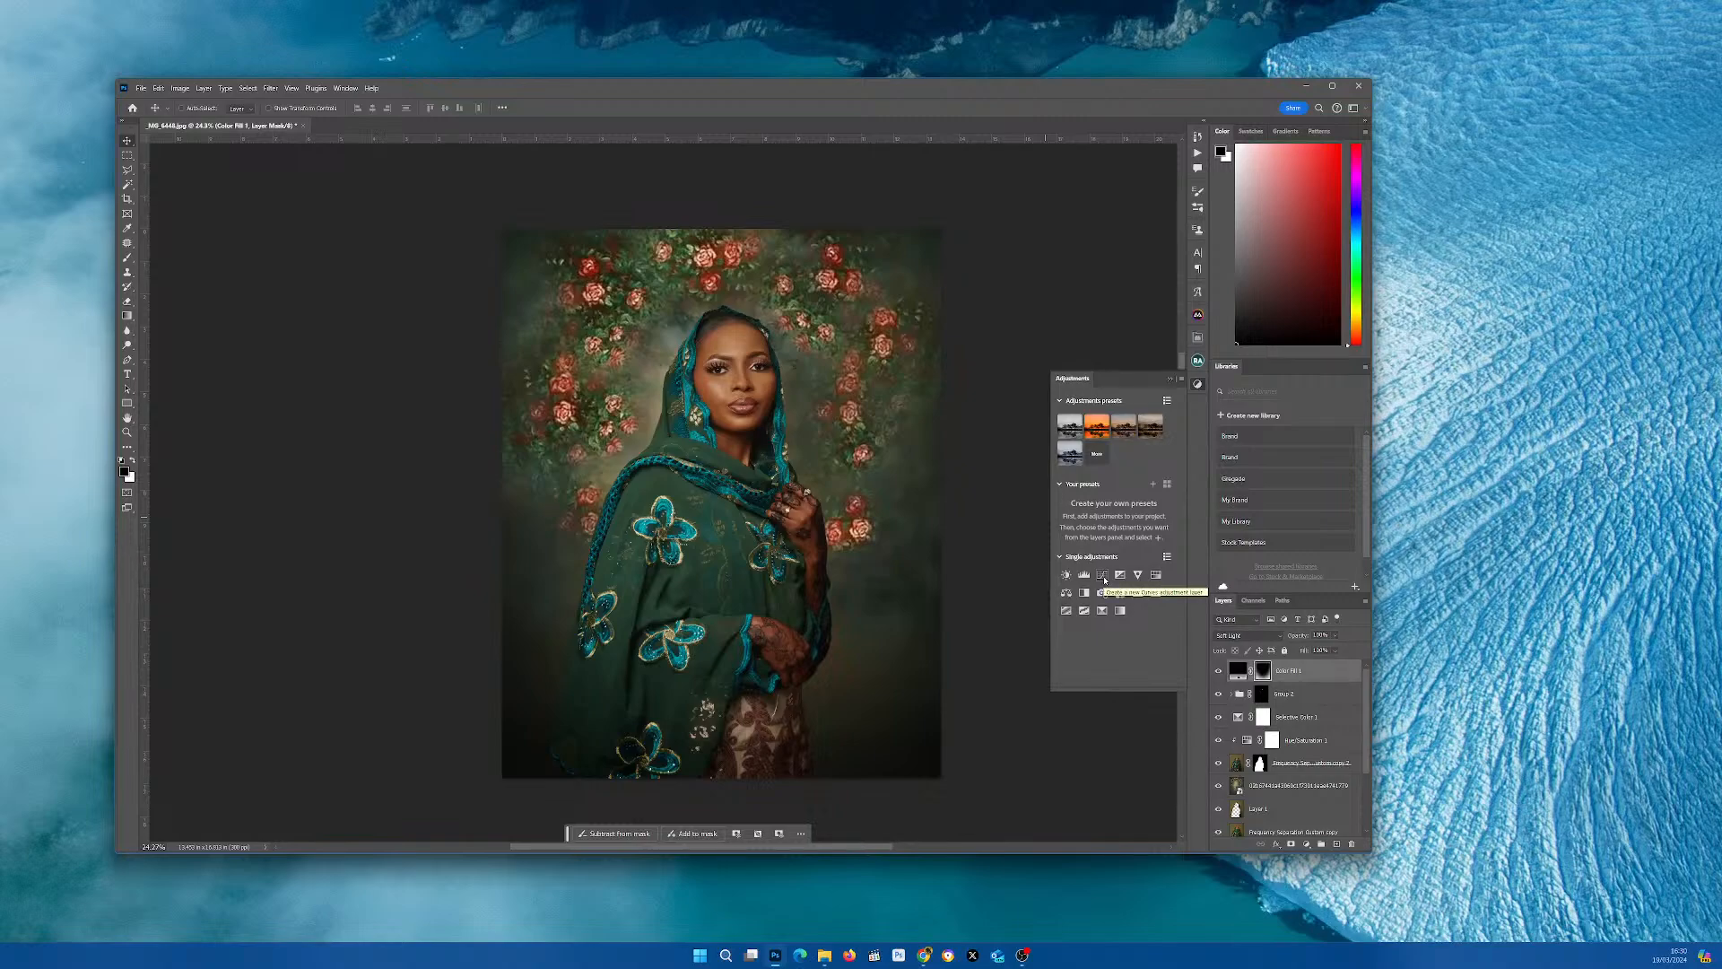
{"action": "left_click", "coordinate": [1103, 577]}
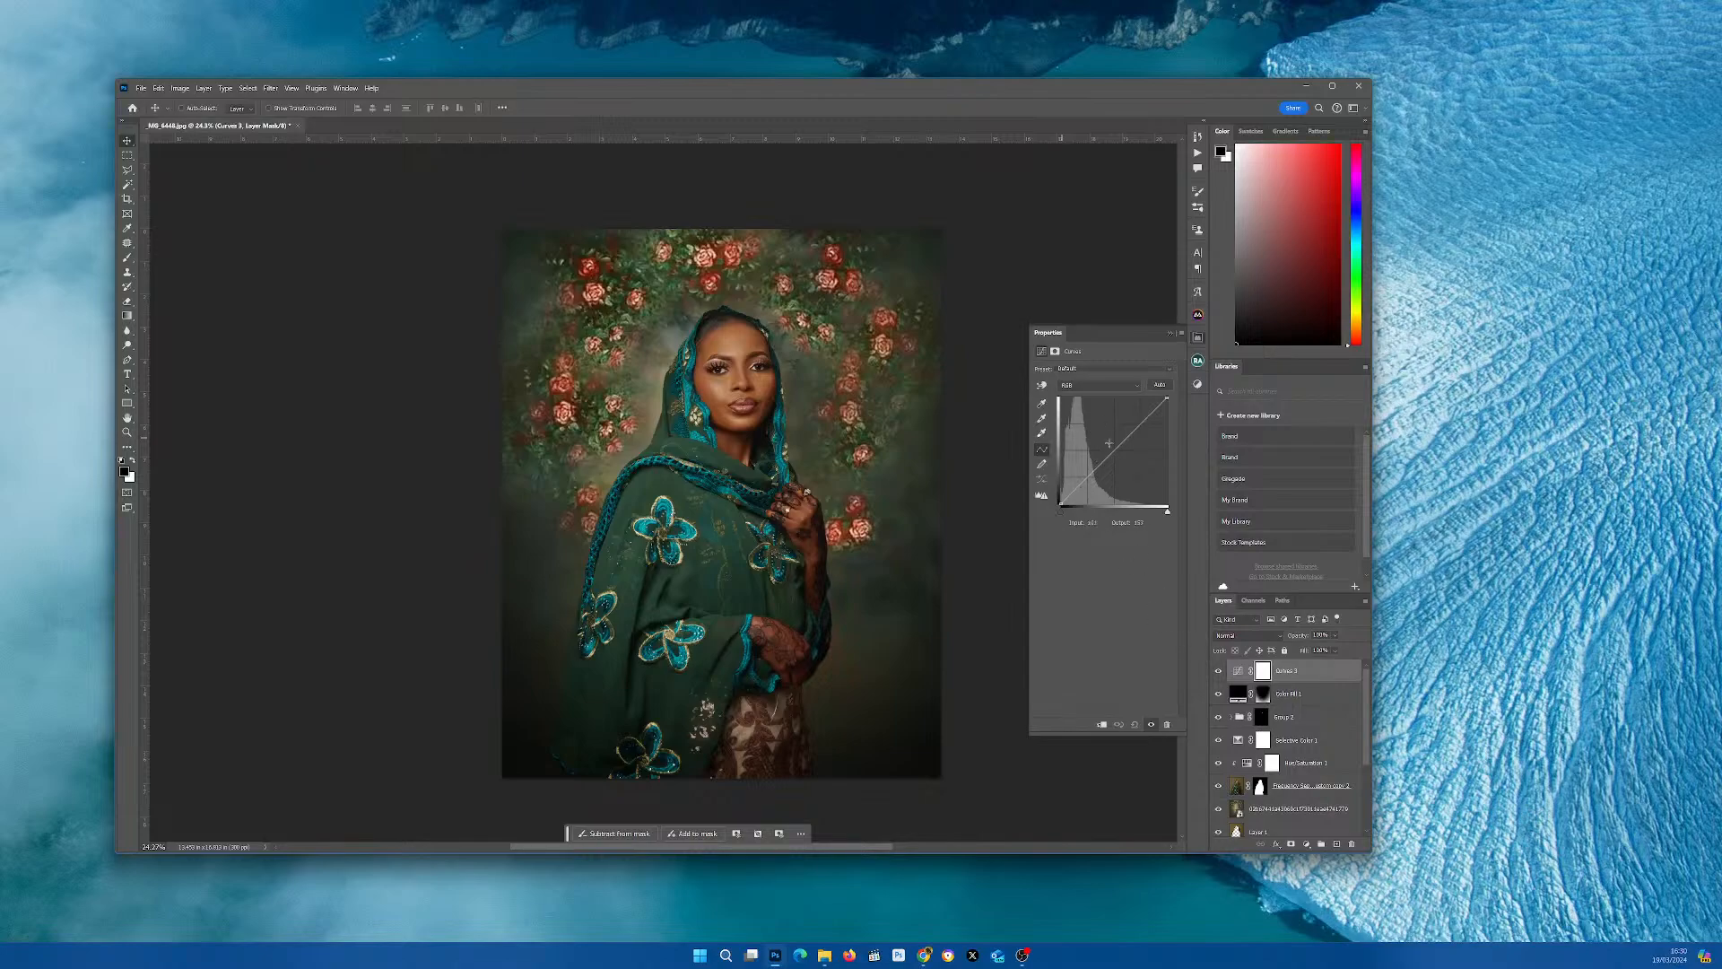
{"action": "left_click_drag", "start_coordinate": [1113, 448], "coordinate": [1107, 443]}
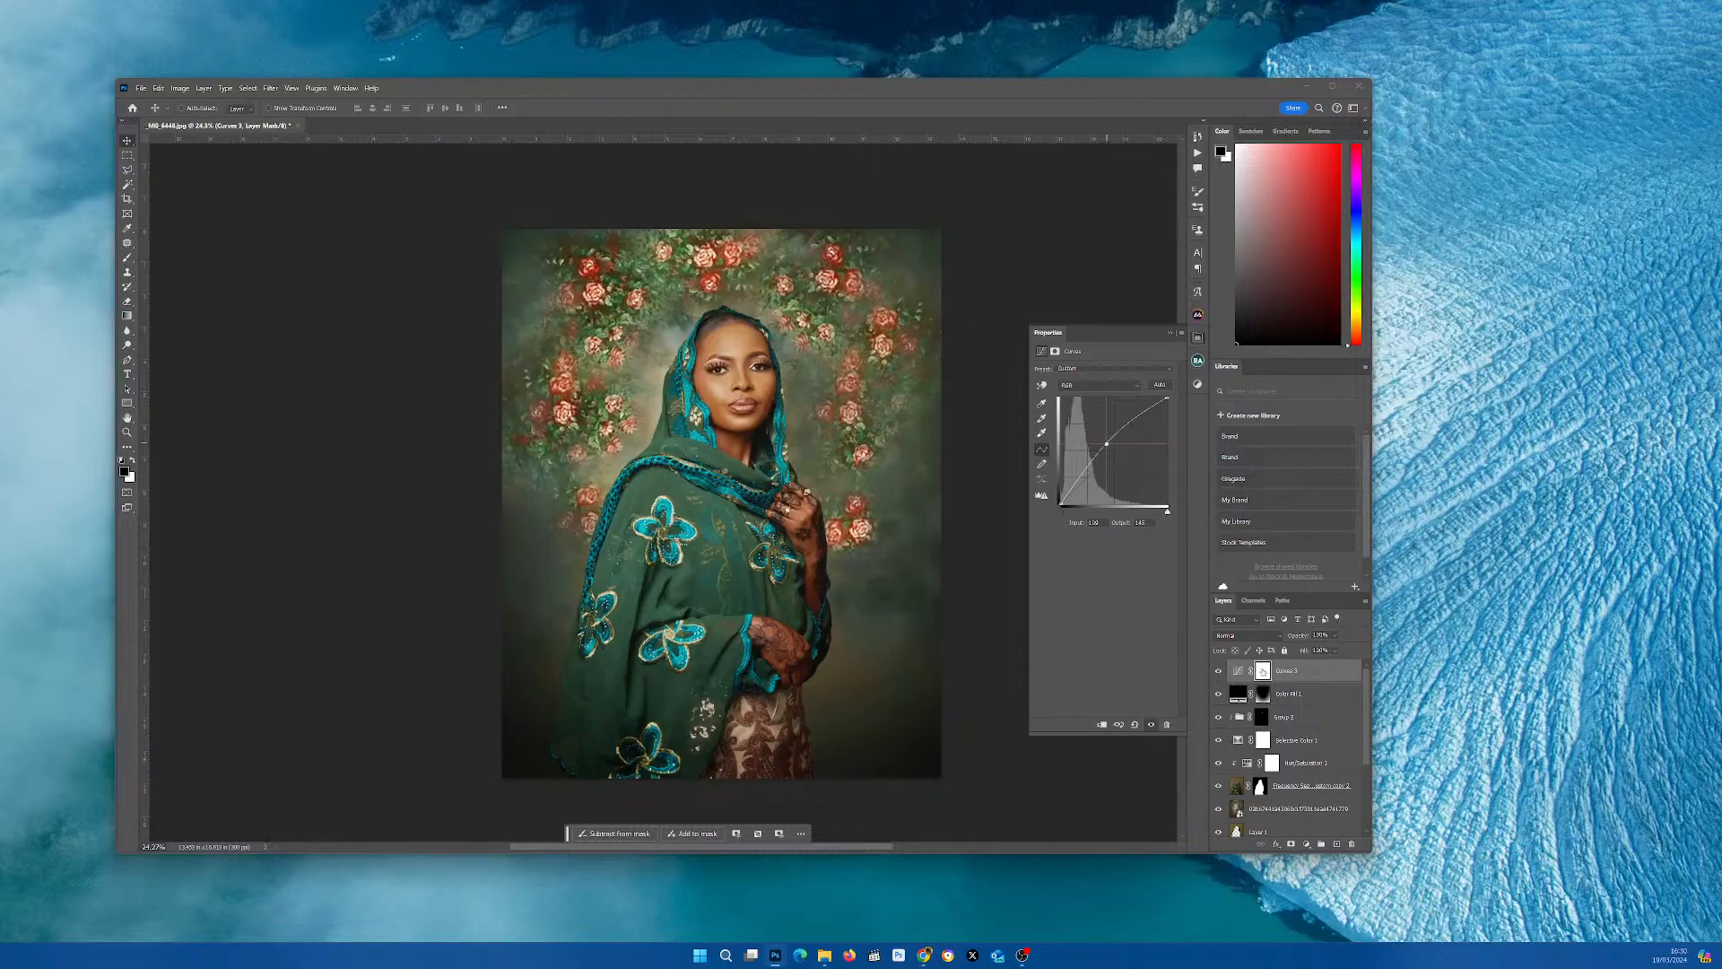
- Raise the black slider of the Underlying Layer range in the top Curves layer's Blend If options
{"action": "double_click", "coordinate": [1331, 679]}
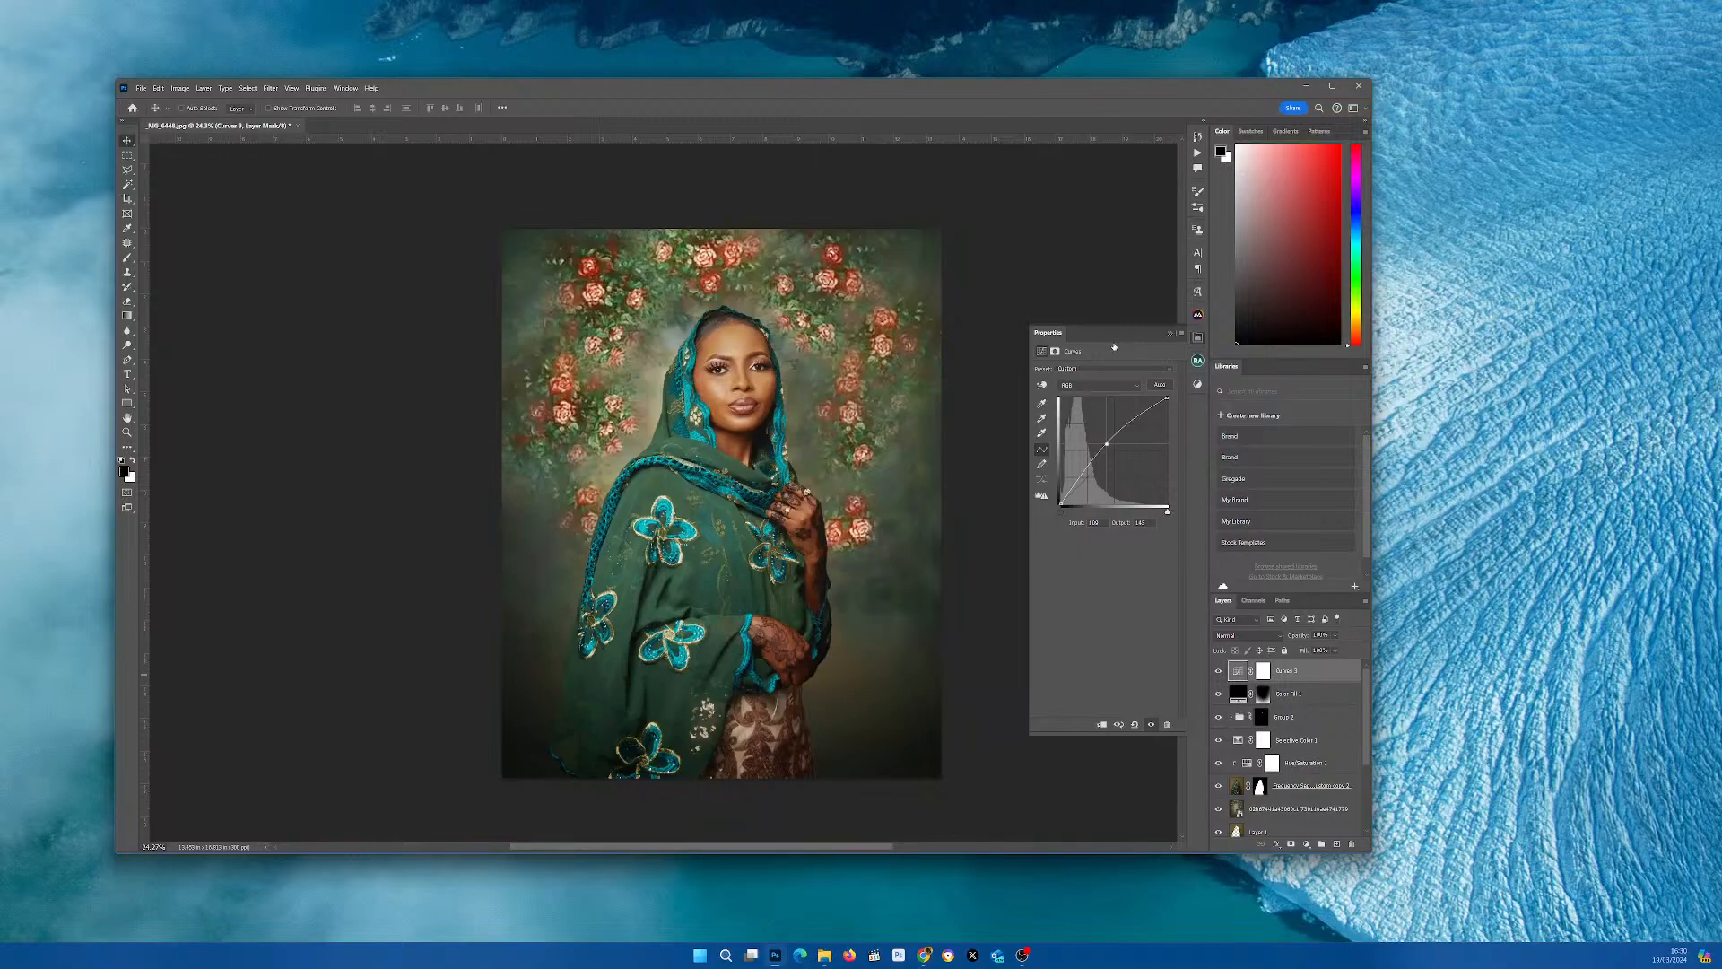
{"action": "key", "text": "ctrl+s"}
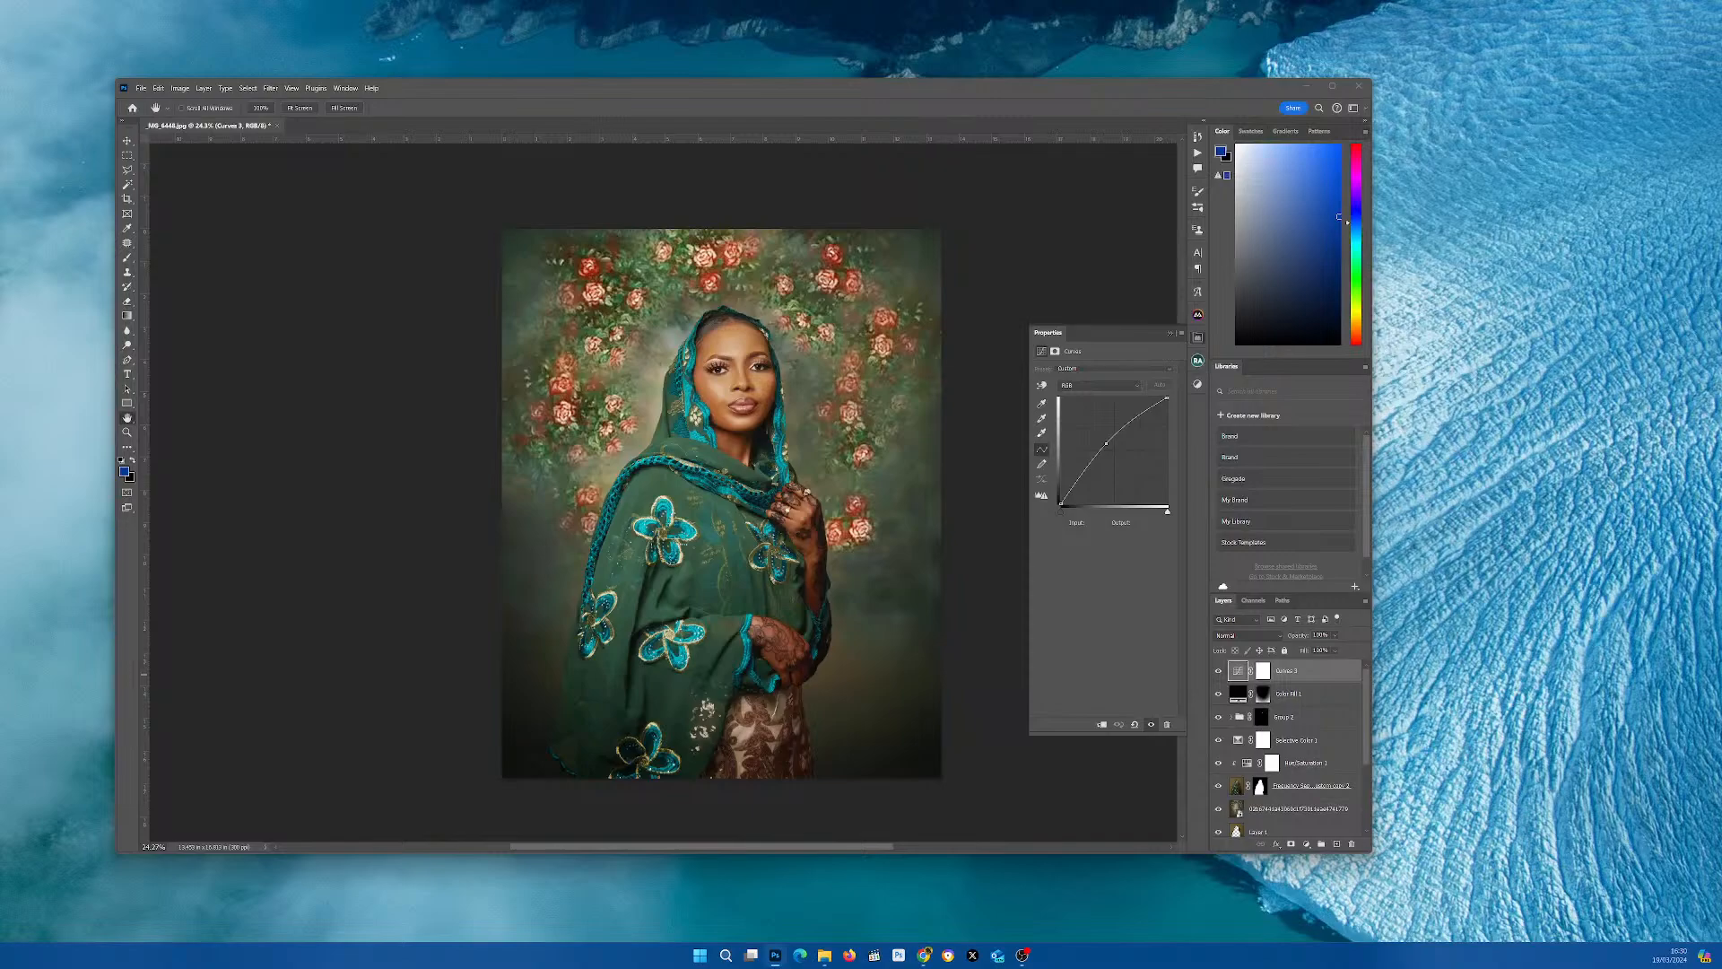
{"action": "left_click_drag", "start_coordinate": [0, 99], "coordinate": [486, 98]}
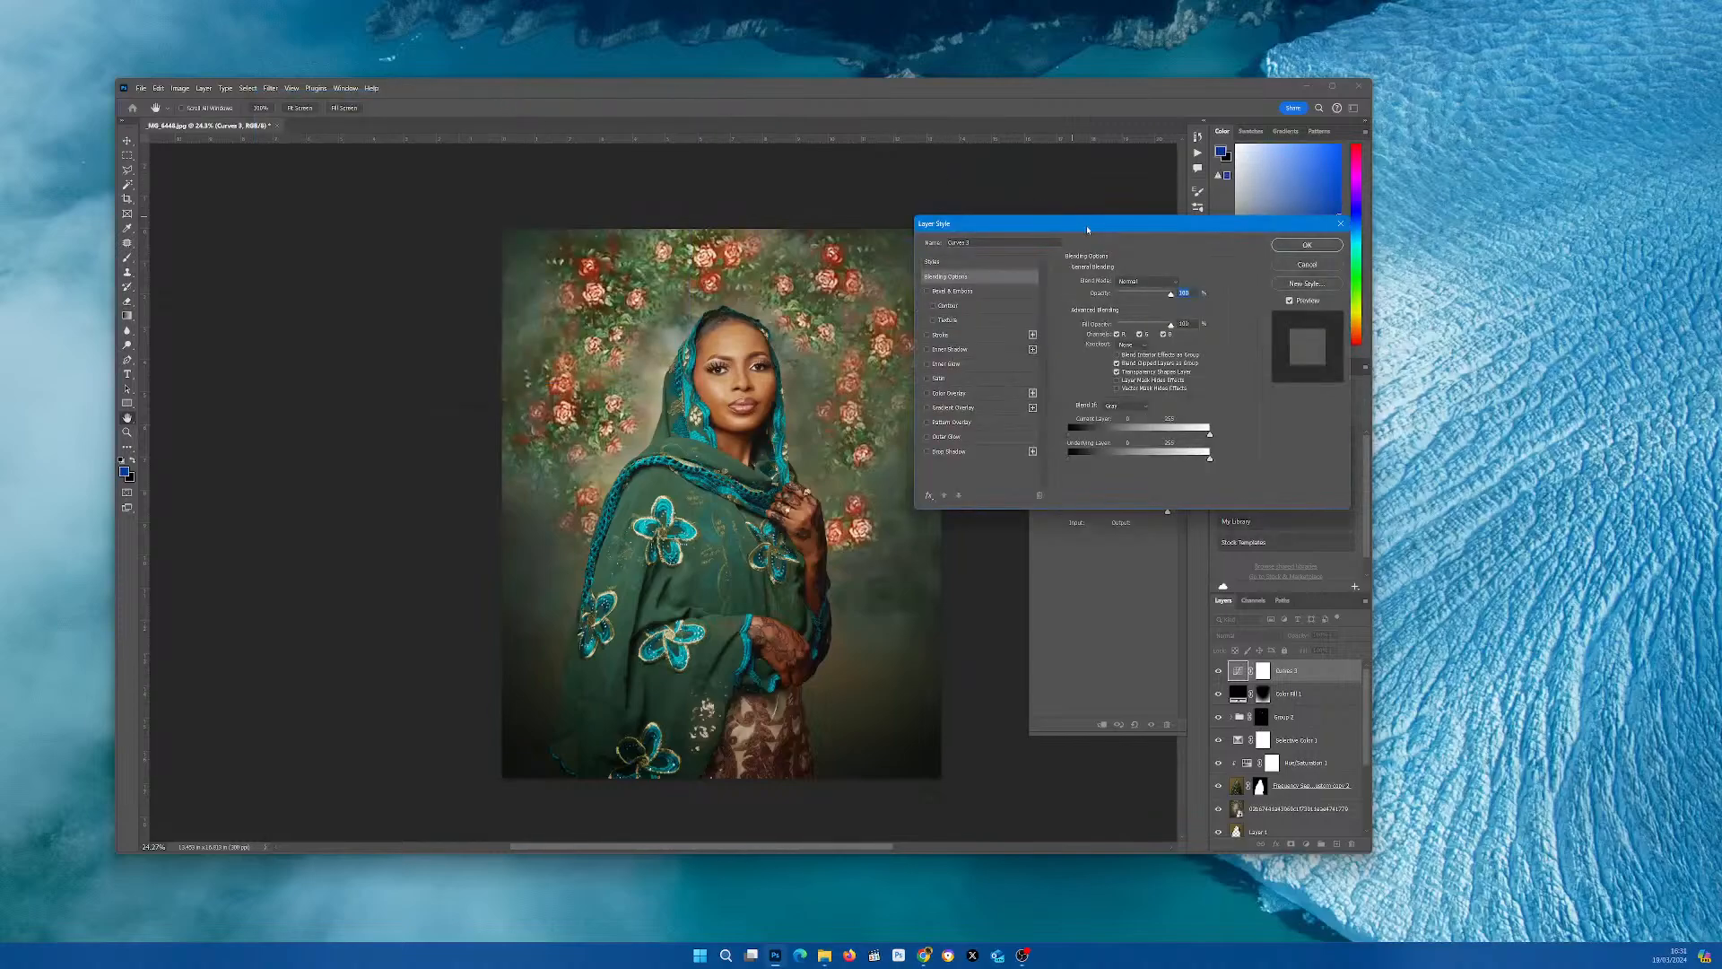
{"action": "left_click_drag", "start_coordinate": [1087, 229], "coordinate": [1170, 156]}
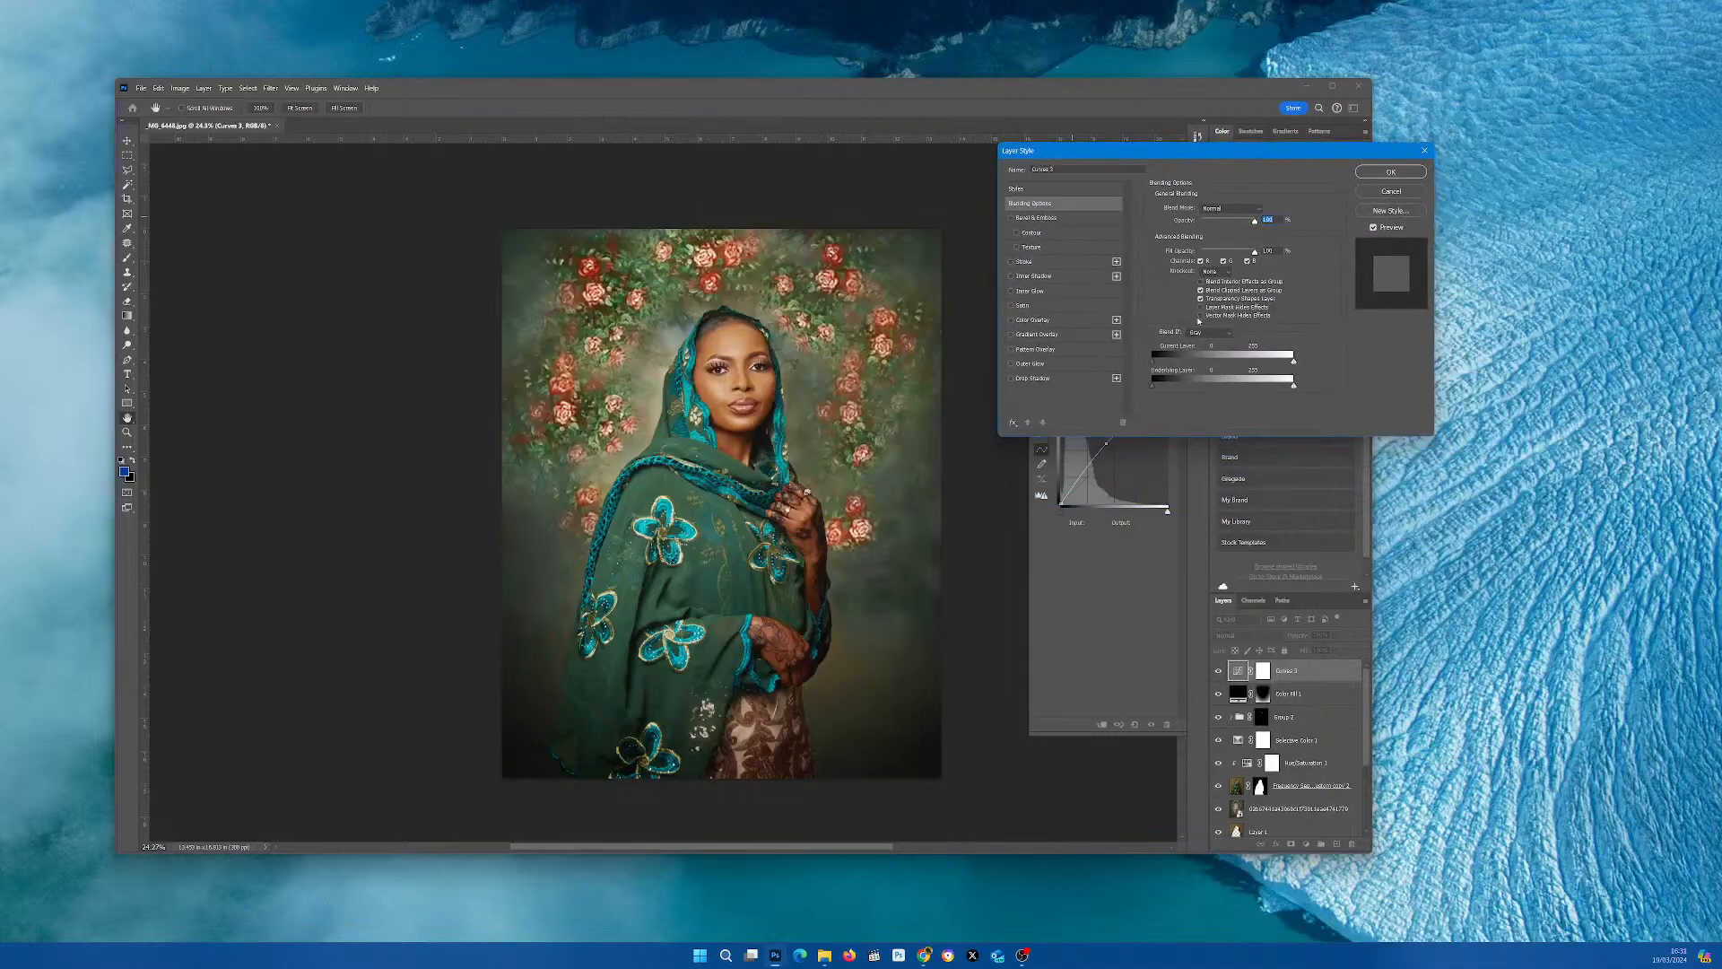
{"action": "left_click_drag", "start_coordinate": [1154, 385], "coordinate": [1204, 386]}
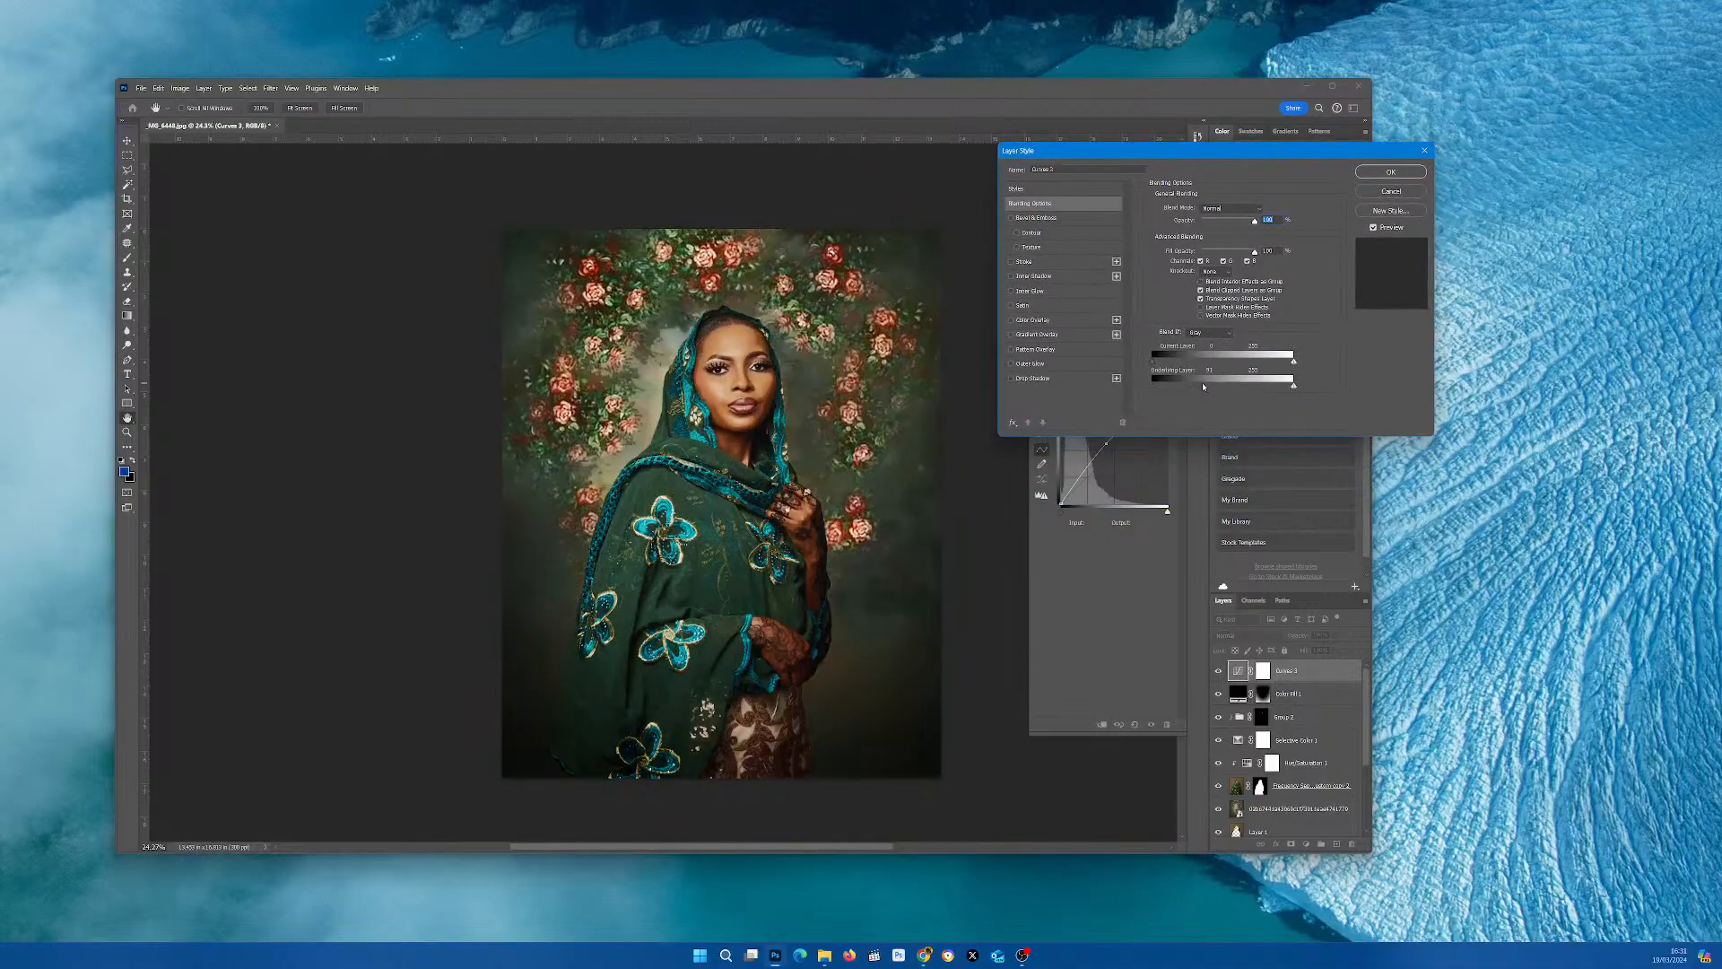
- Split the Curves layer's Underlying Layer shadow slider and spread its outer half toward the highlights to feather the brightening, and accept the blending options
{"action": "key", "text": "alt"}
{"action": "key", "text": "alt"}
{"action": "left_click_drag", "start_coordinate": [1218, 390], "coordinate": [1262, 387]}
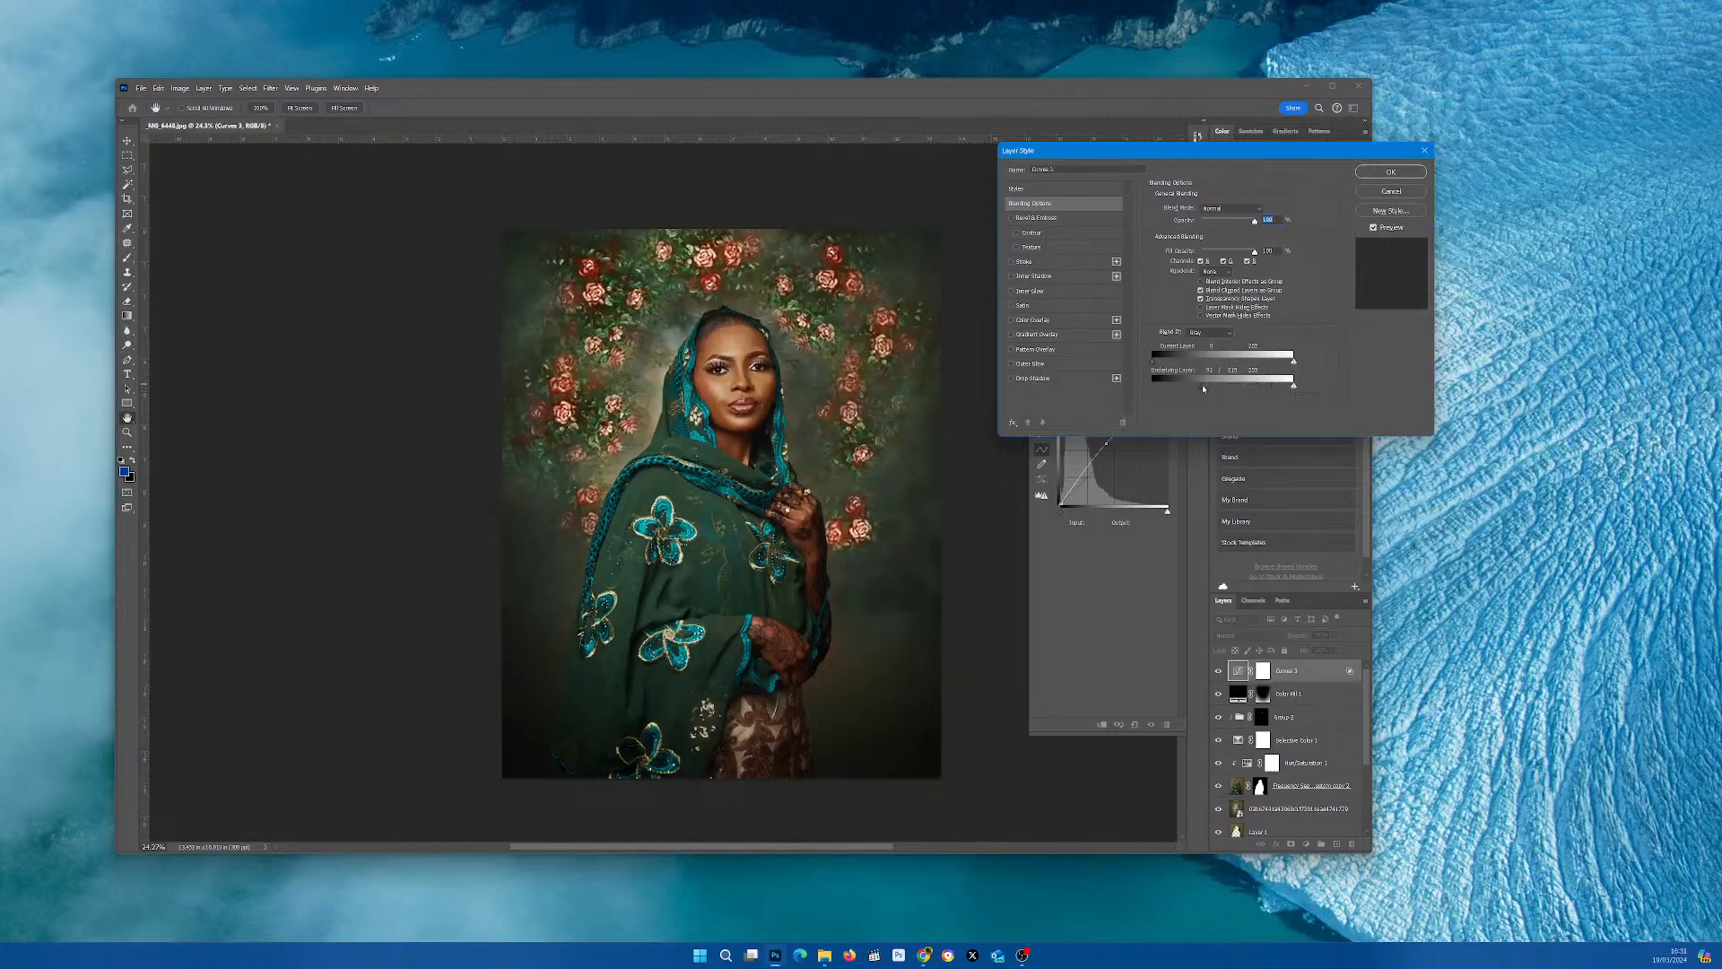
{"action": "left_click_drag", "start_coordinate": [1218, 390], "coordinate": [1241, 388]}
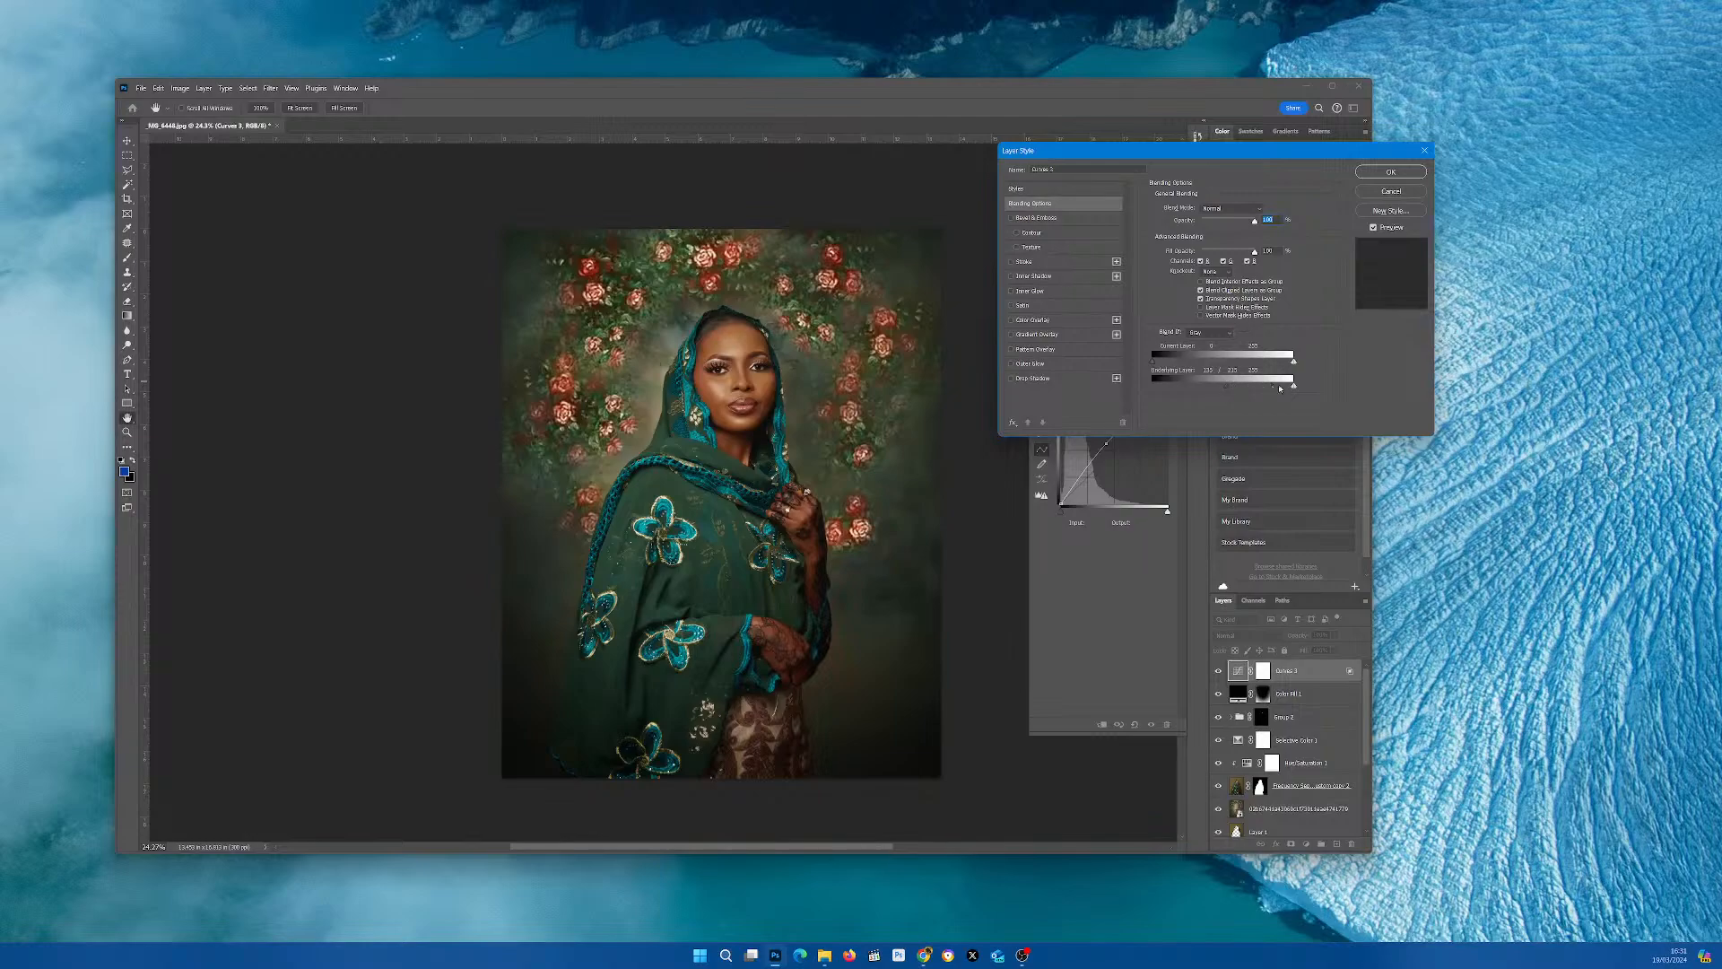
{"action": "left_click_drag", "start_coordinate": [1276, 388], "coordinate": [1269, 390]}
{"action": "left_click", "coordinate": [1386, 171]}
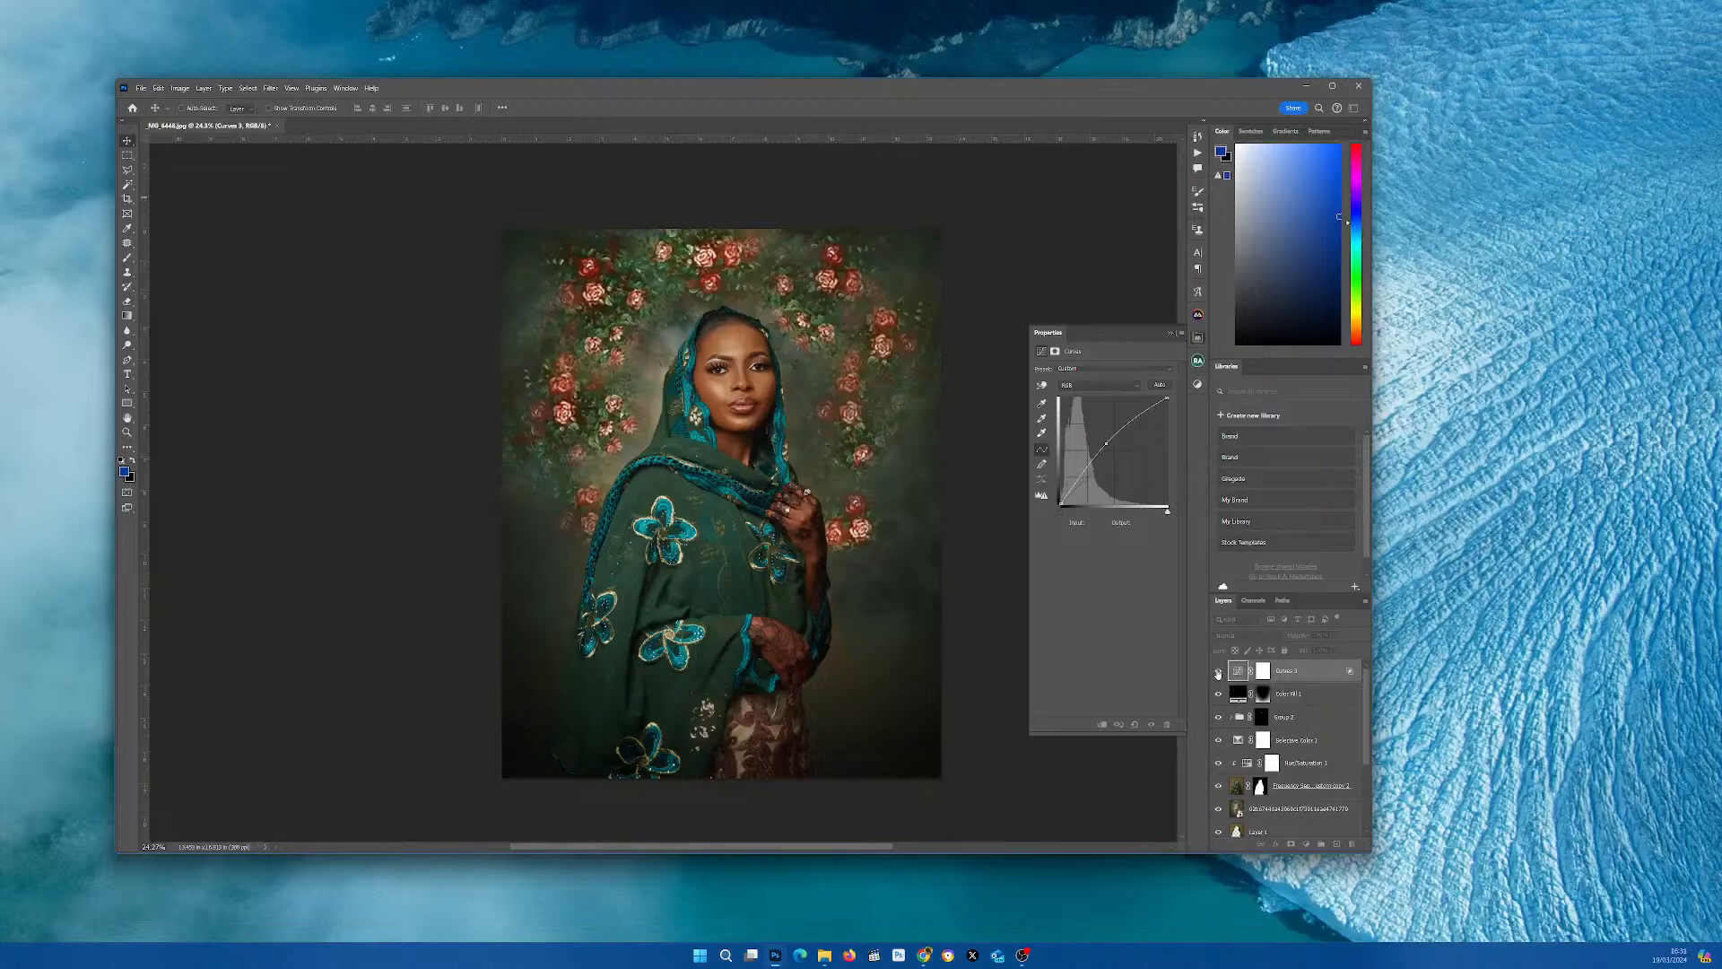
- Compare the portrait with and without the Curves layer and inspect the brightened skin, dress and backdrop at several magnifications
{"action": "left_click", "coordinate": [1217, 673]}
{"action": "left_click", "coordinate": [1216, 672]}
{"action": "left_click", "coordinate": [1217, 673]}
{"action": "left_click", "coordinate": [1216, 672]}
{"action": "left_click", "coordinate": [1217, 673]}
{"action": "scroll", "coordinate": [749, 404], "scroll_direction": "up", "scroll_amount": 3}
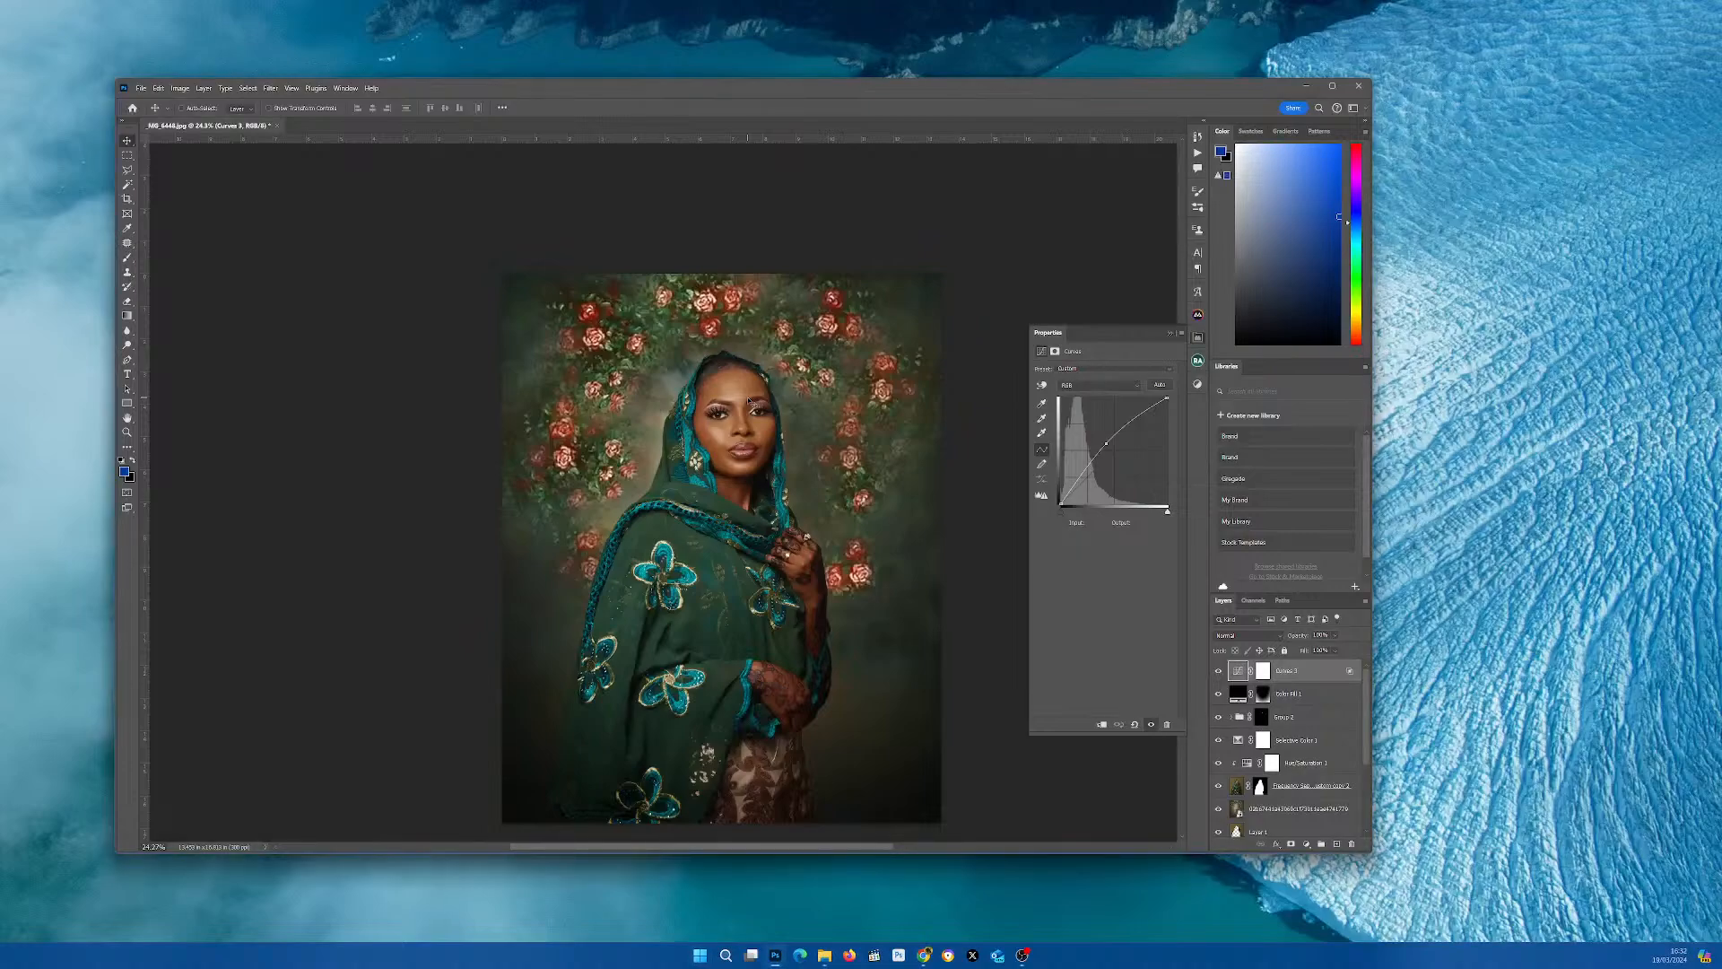
{"action": "scroll", "coordinate": [750, 405], "scroll_direction": "up", "scroll_amount": 2}
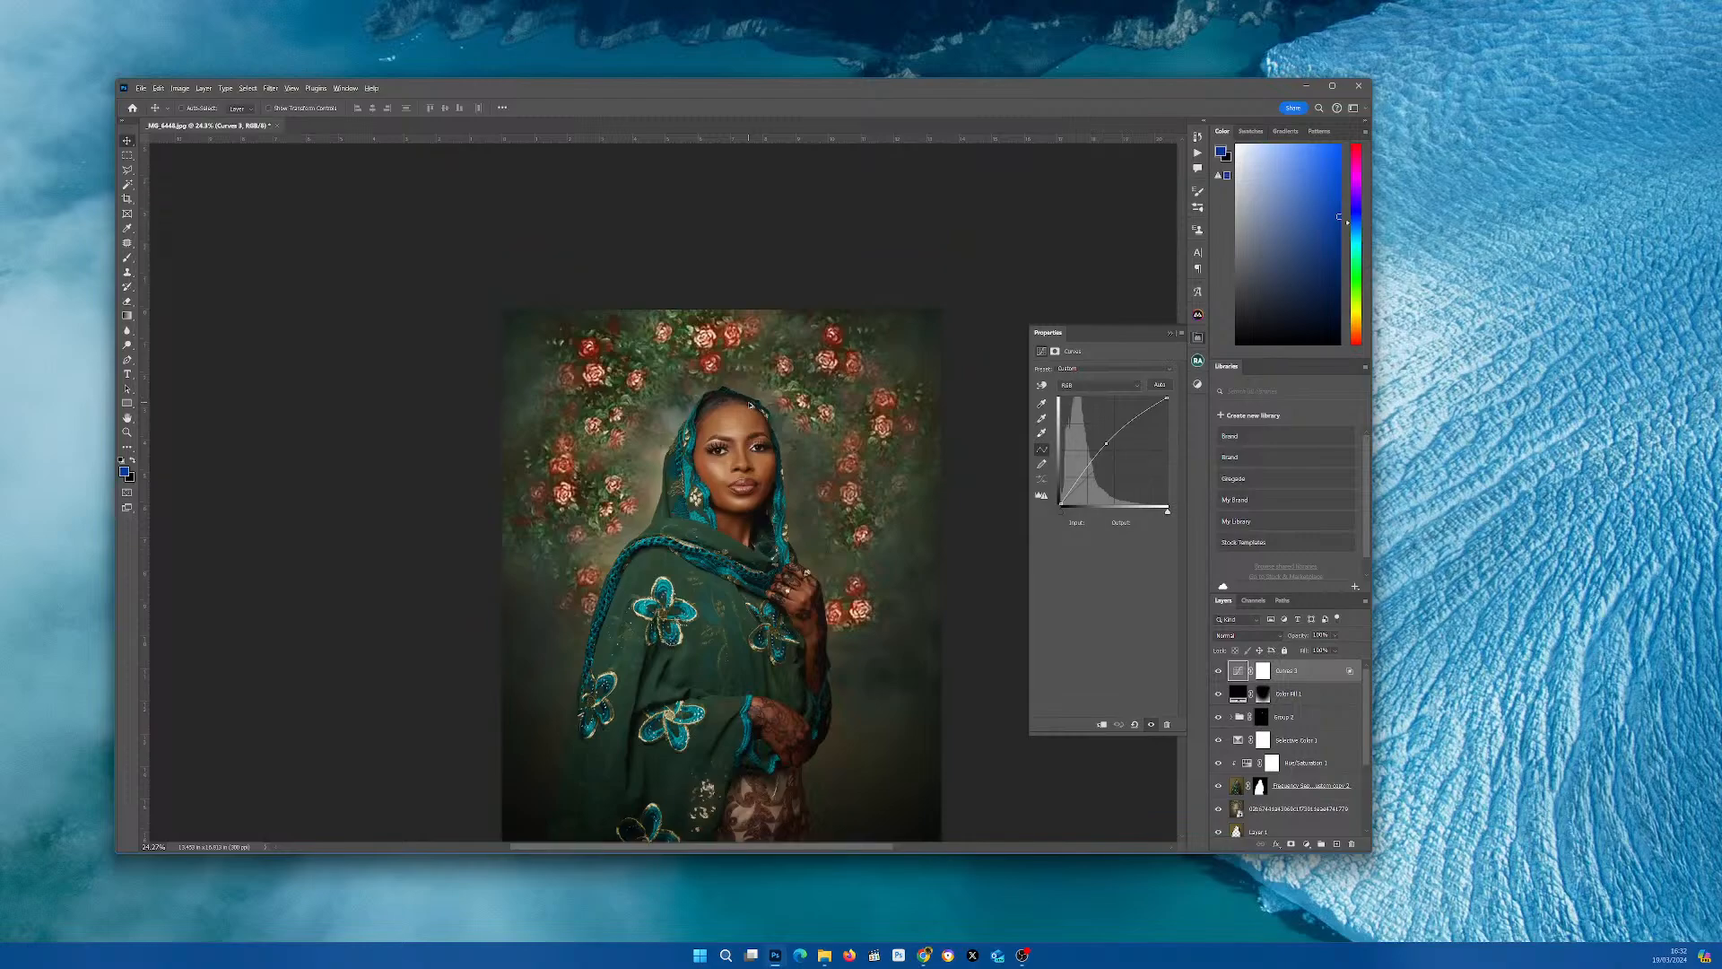
{"action": "scroll", "coordinate": [749, 405], "scroll_direction": "down", "scroll_amount": 4}
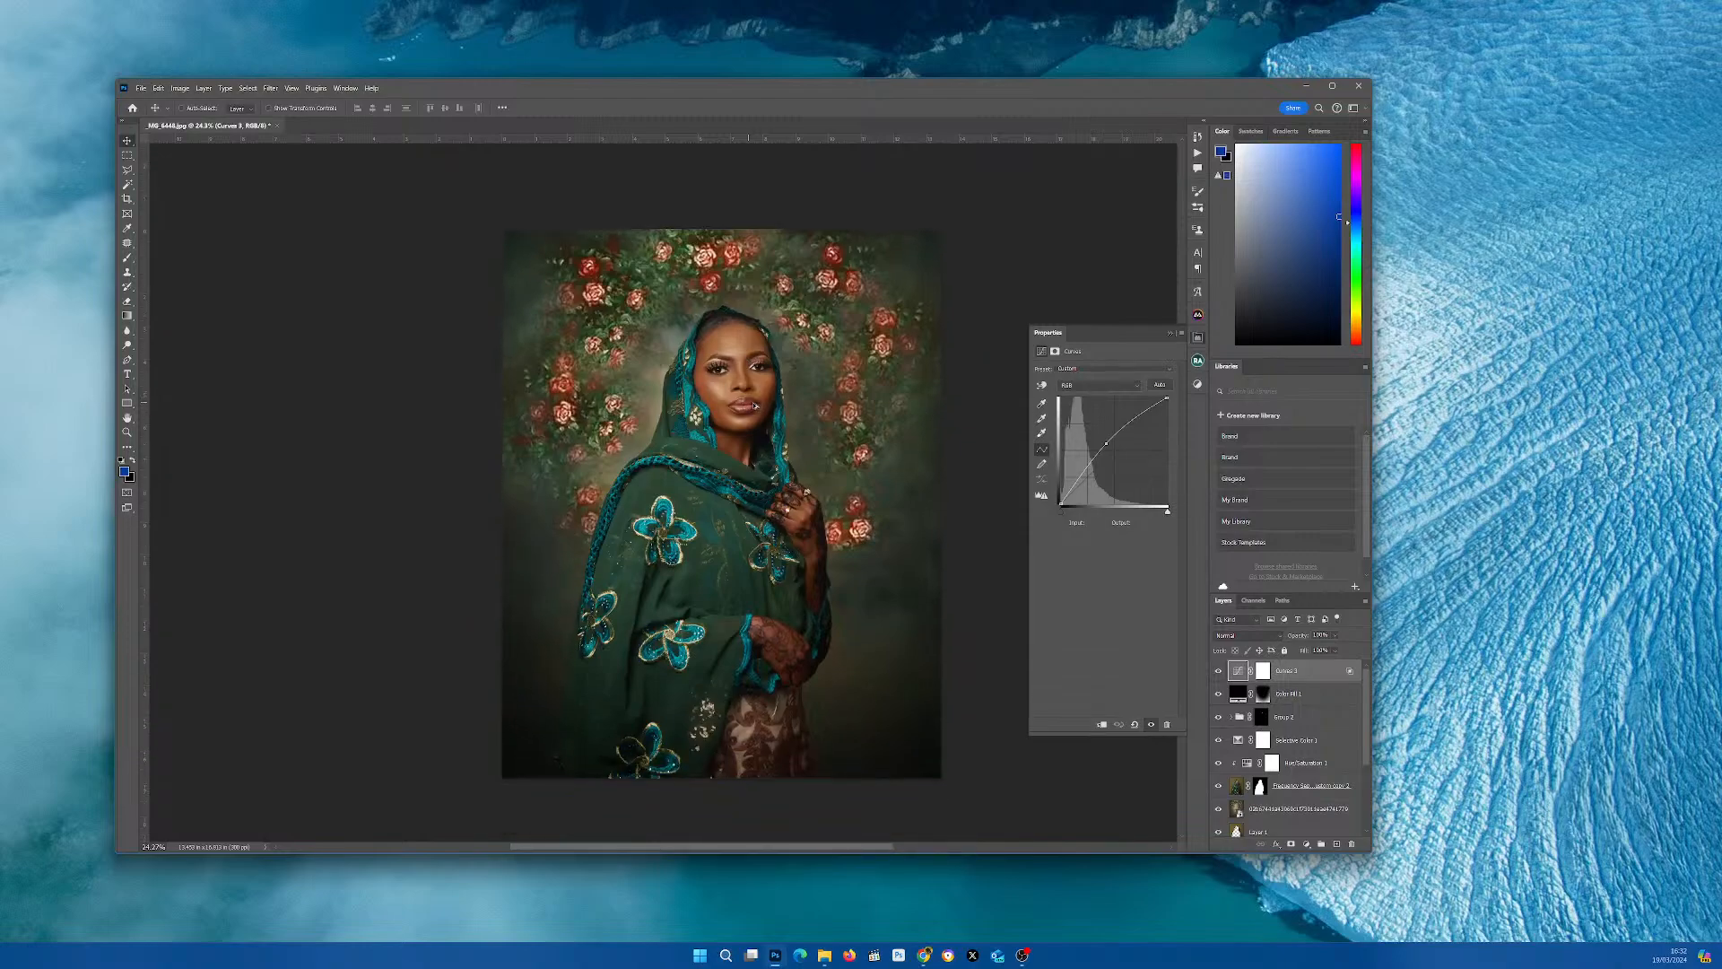
{"action": "scroll", "coordinate": [754, 406], "scroll_direction": "up", "scroll_amount": 2}
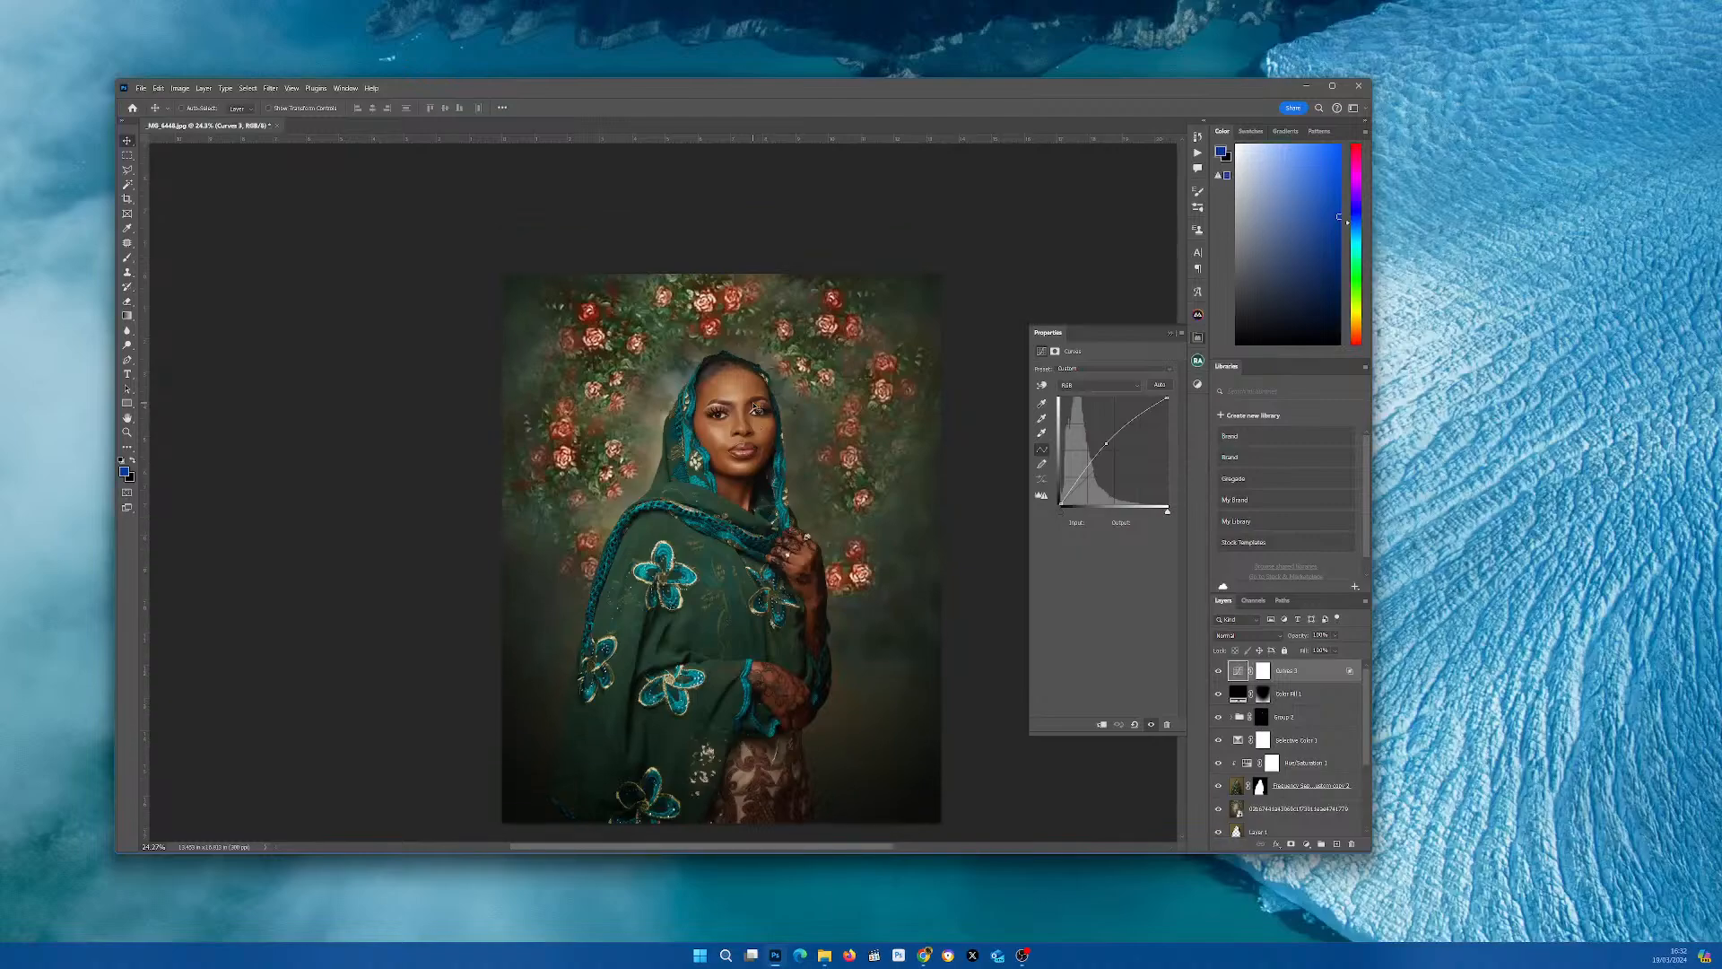
{"action": "scroll", "coordinate": [754, 406], "scroll_direction": "down", "scroll_amount": 2}
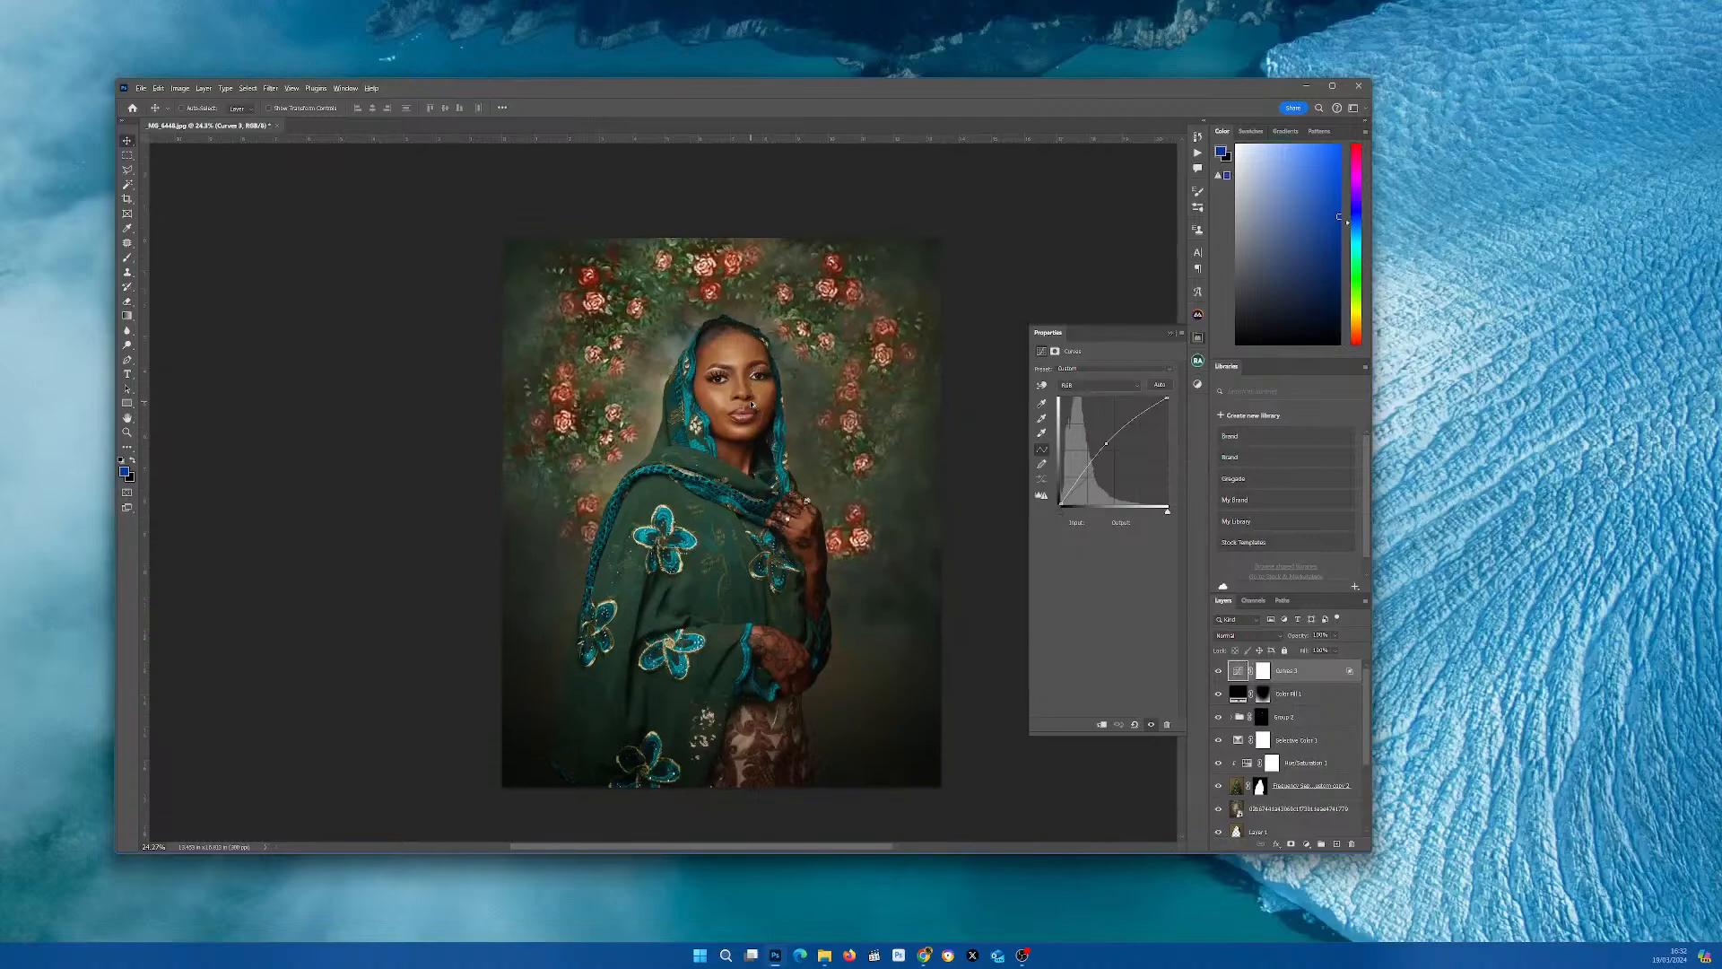
{"action": "scroll", "coordinate": [752, 405], "scroll_direction": "up", "scroll_amount": 5}
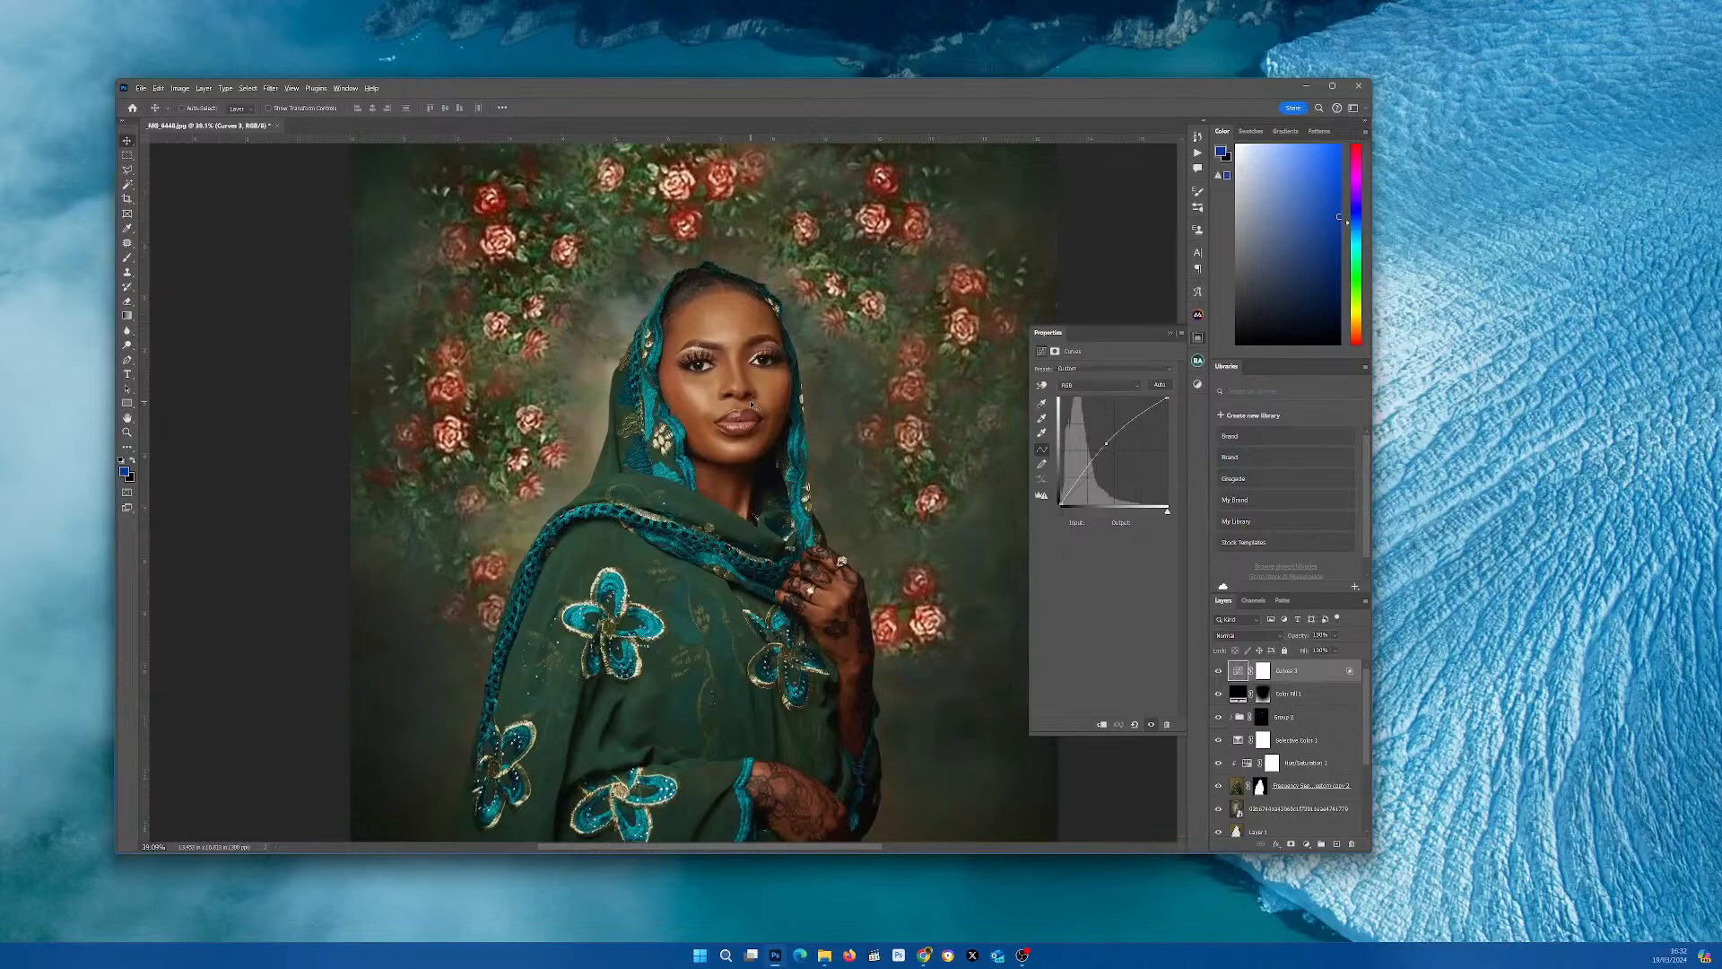
{"action": "scroll", "coordinate": [751, 405], "scroll_direction": "down", "scroll_amount": 6}
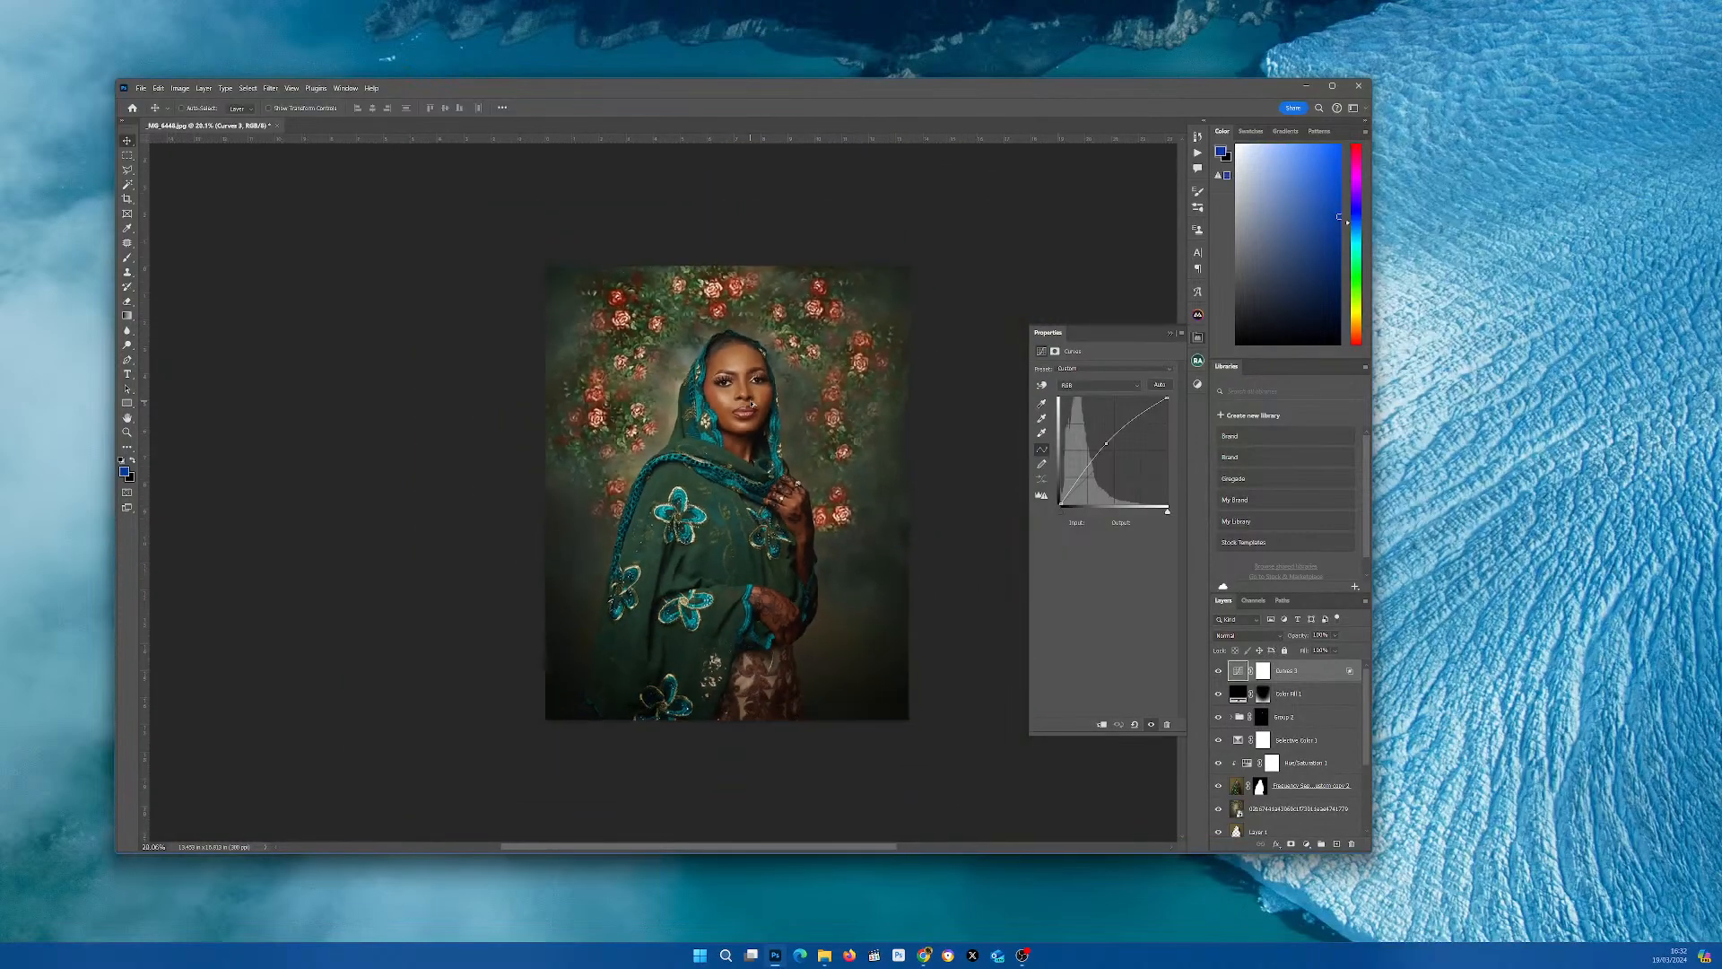
{"action": "scroll", "coordinate": [751, 405], "scroll_direction": "down", "scroll_amount": 1}
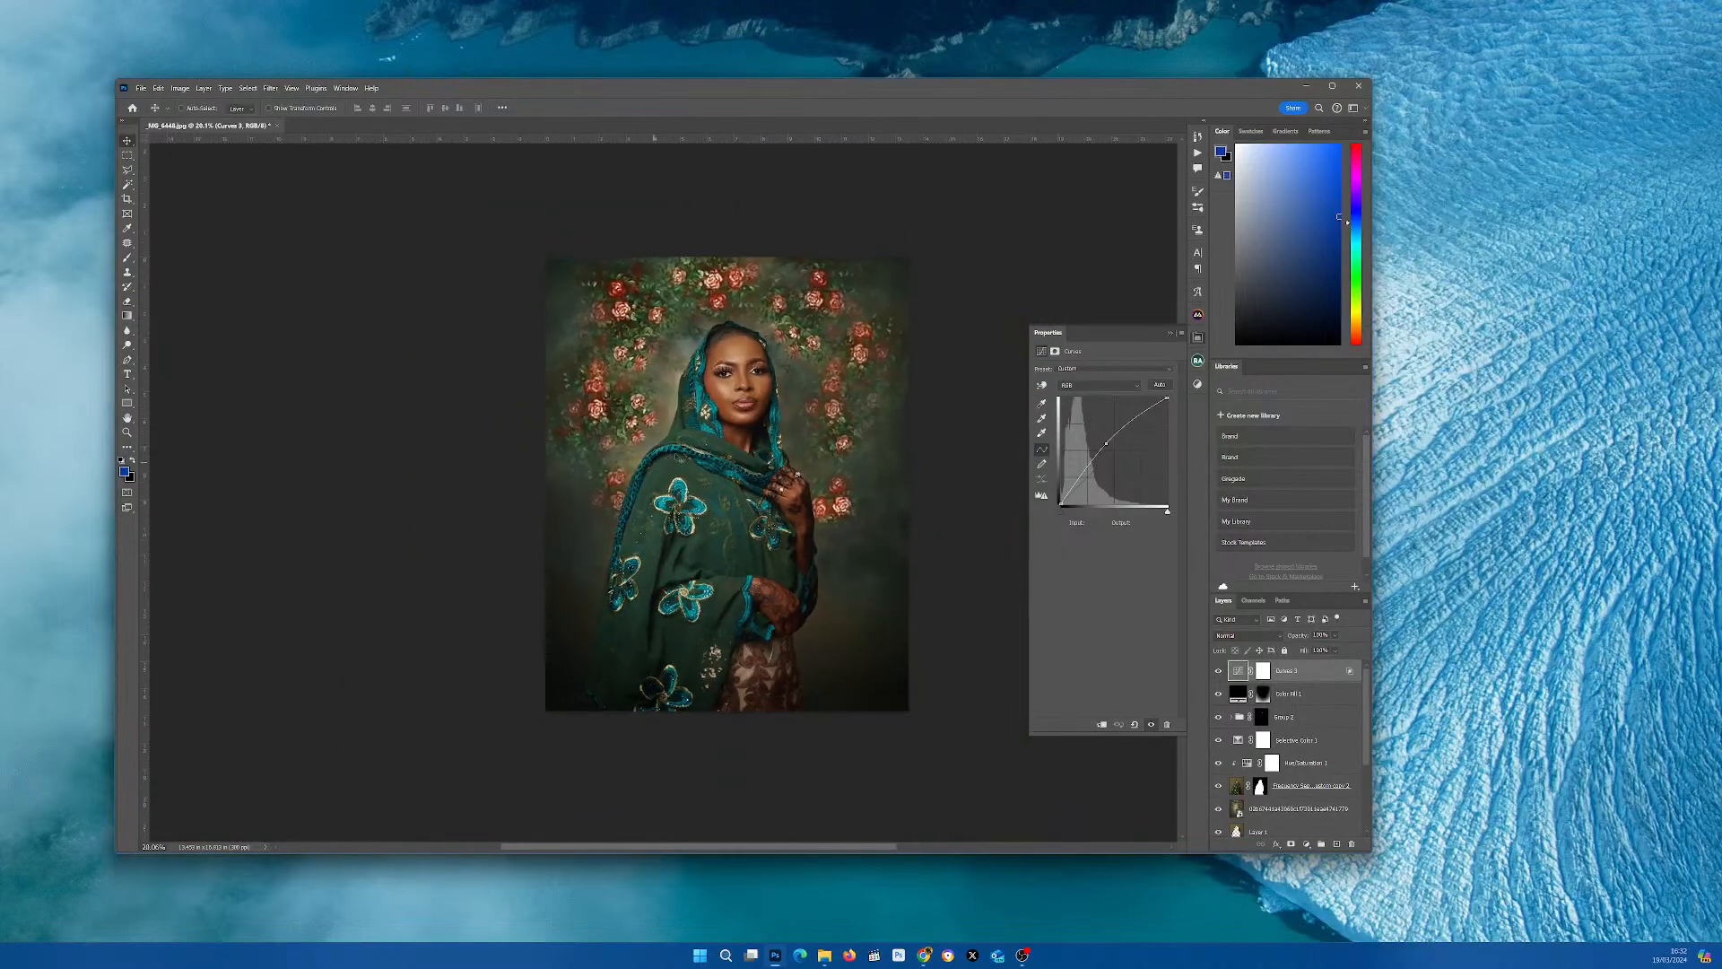
{"action": "scroll", "coordinate": [726, 456], "scroll_direction": "down", "scroll_amount": 1}
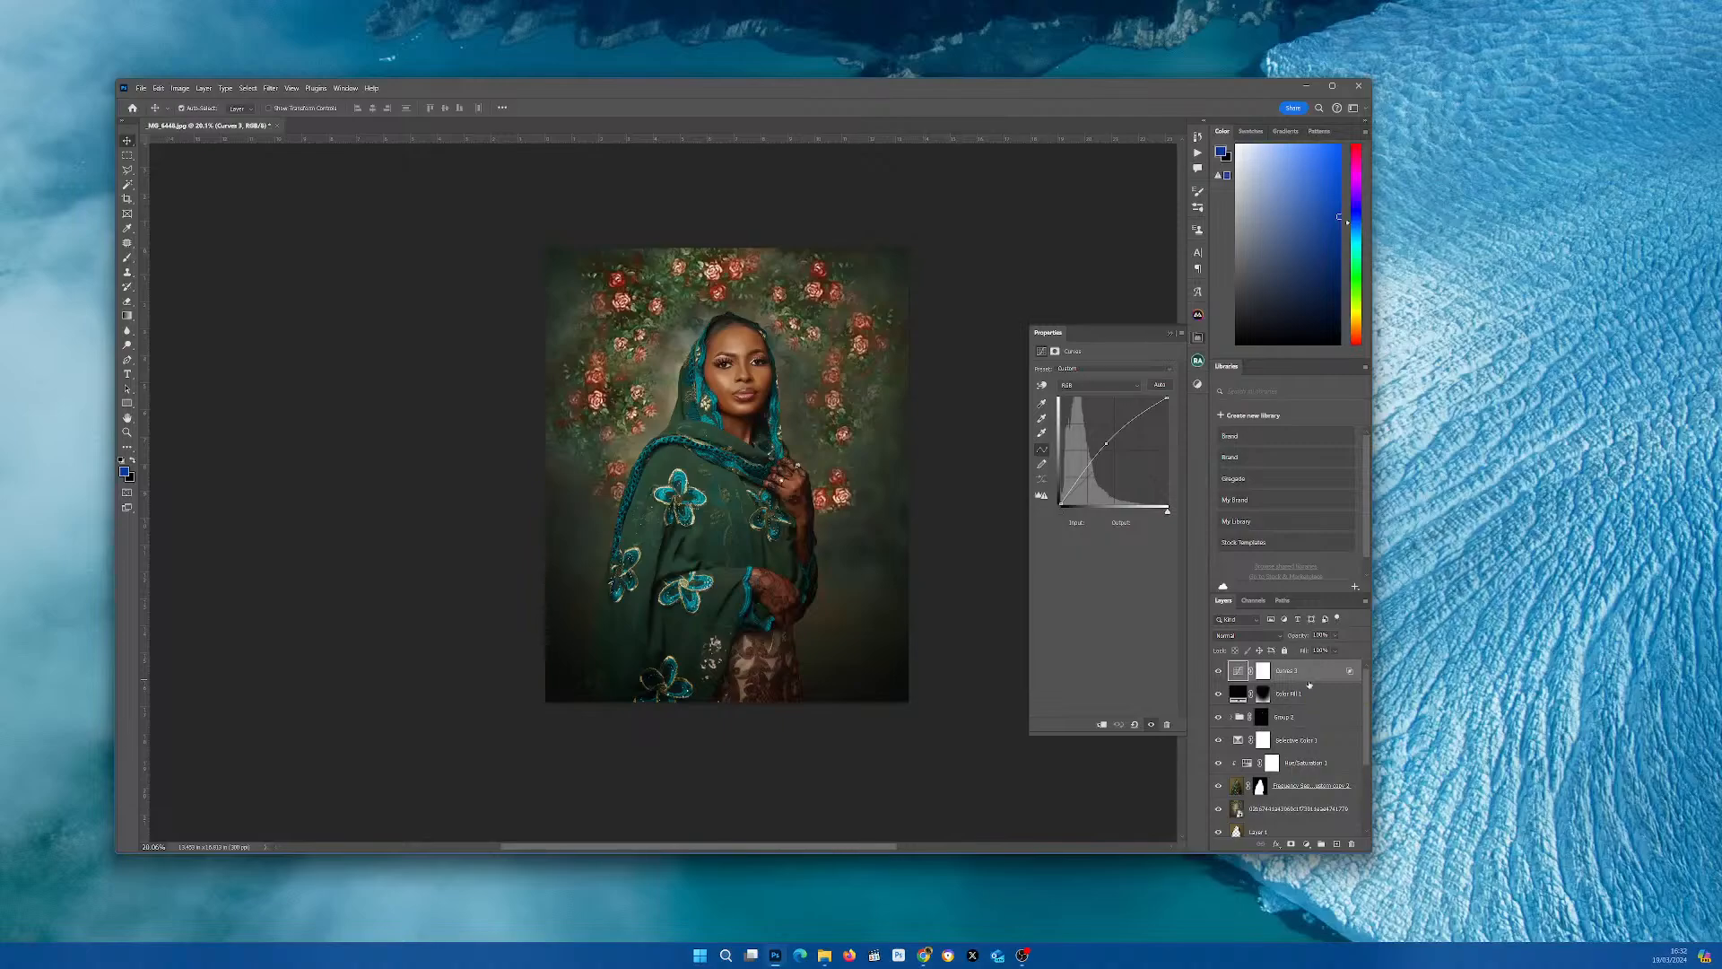
- Stamp all visible layers into a new top layer and start an Iris Blur on a duplicate of it
{"action": "key", "text": "ctrl+shift+alt+e"}
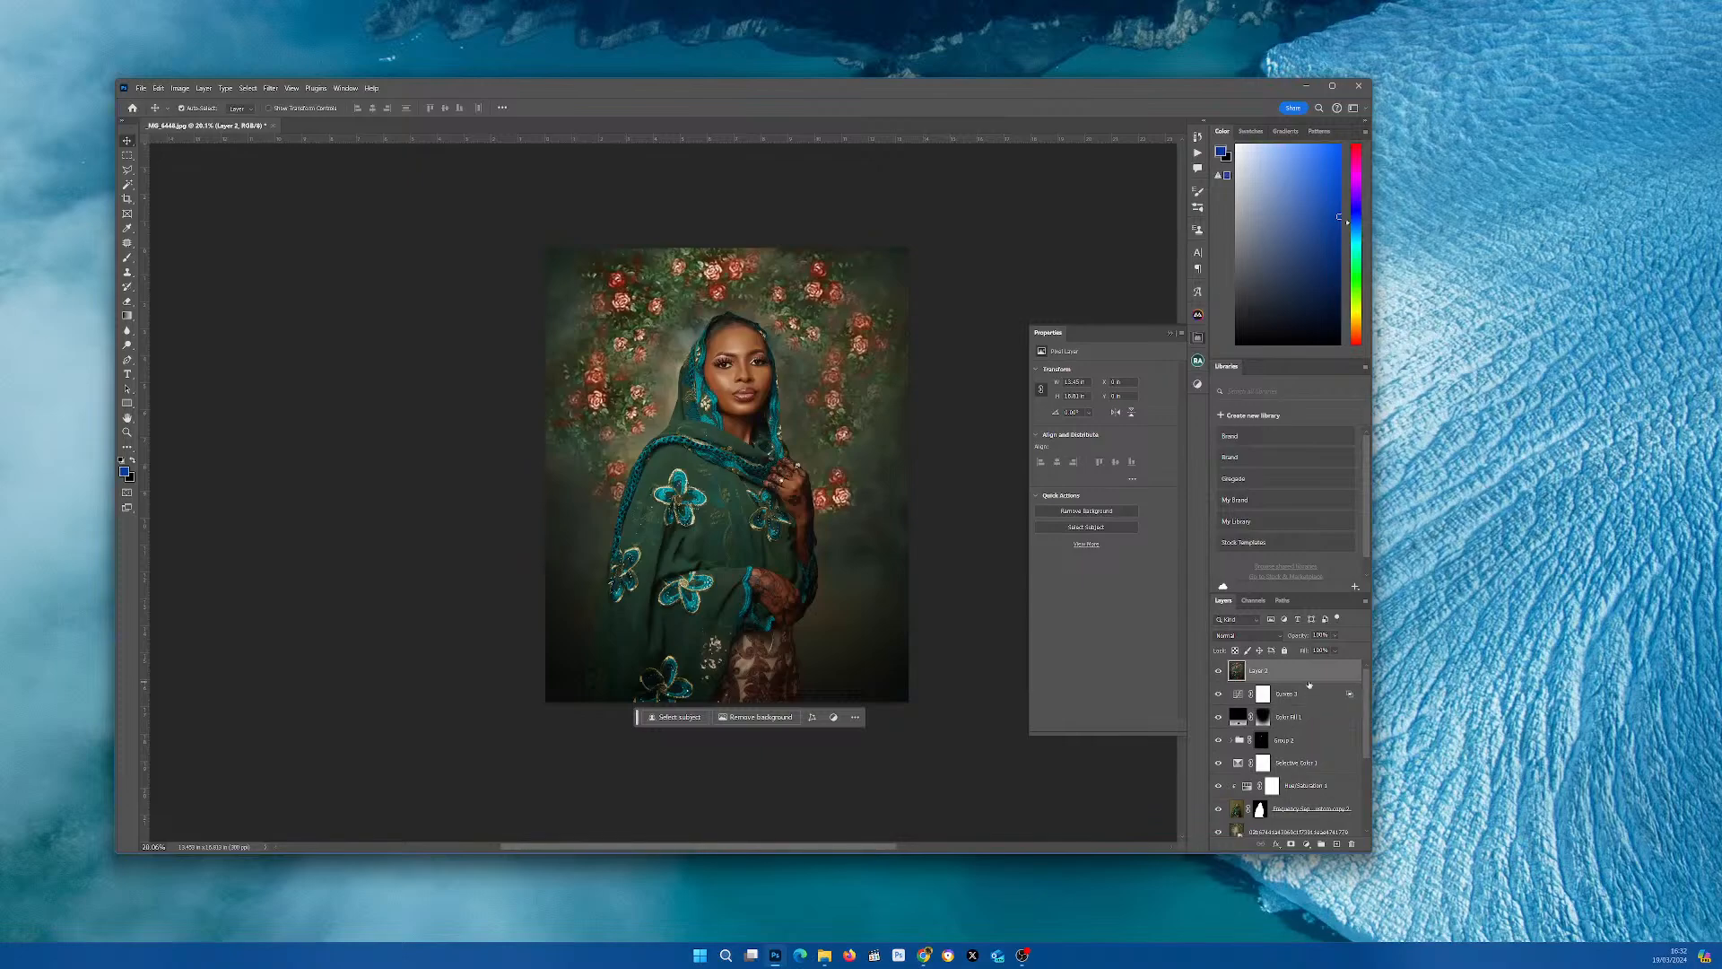
{"action": "key", "text": "ctrl+j"}
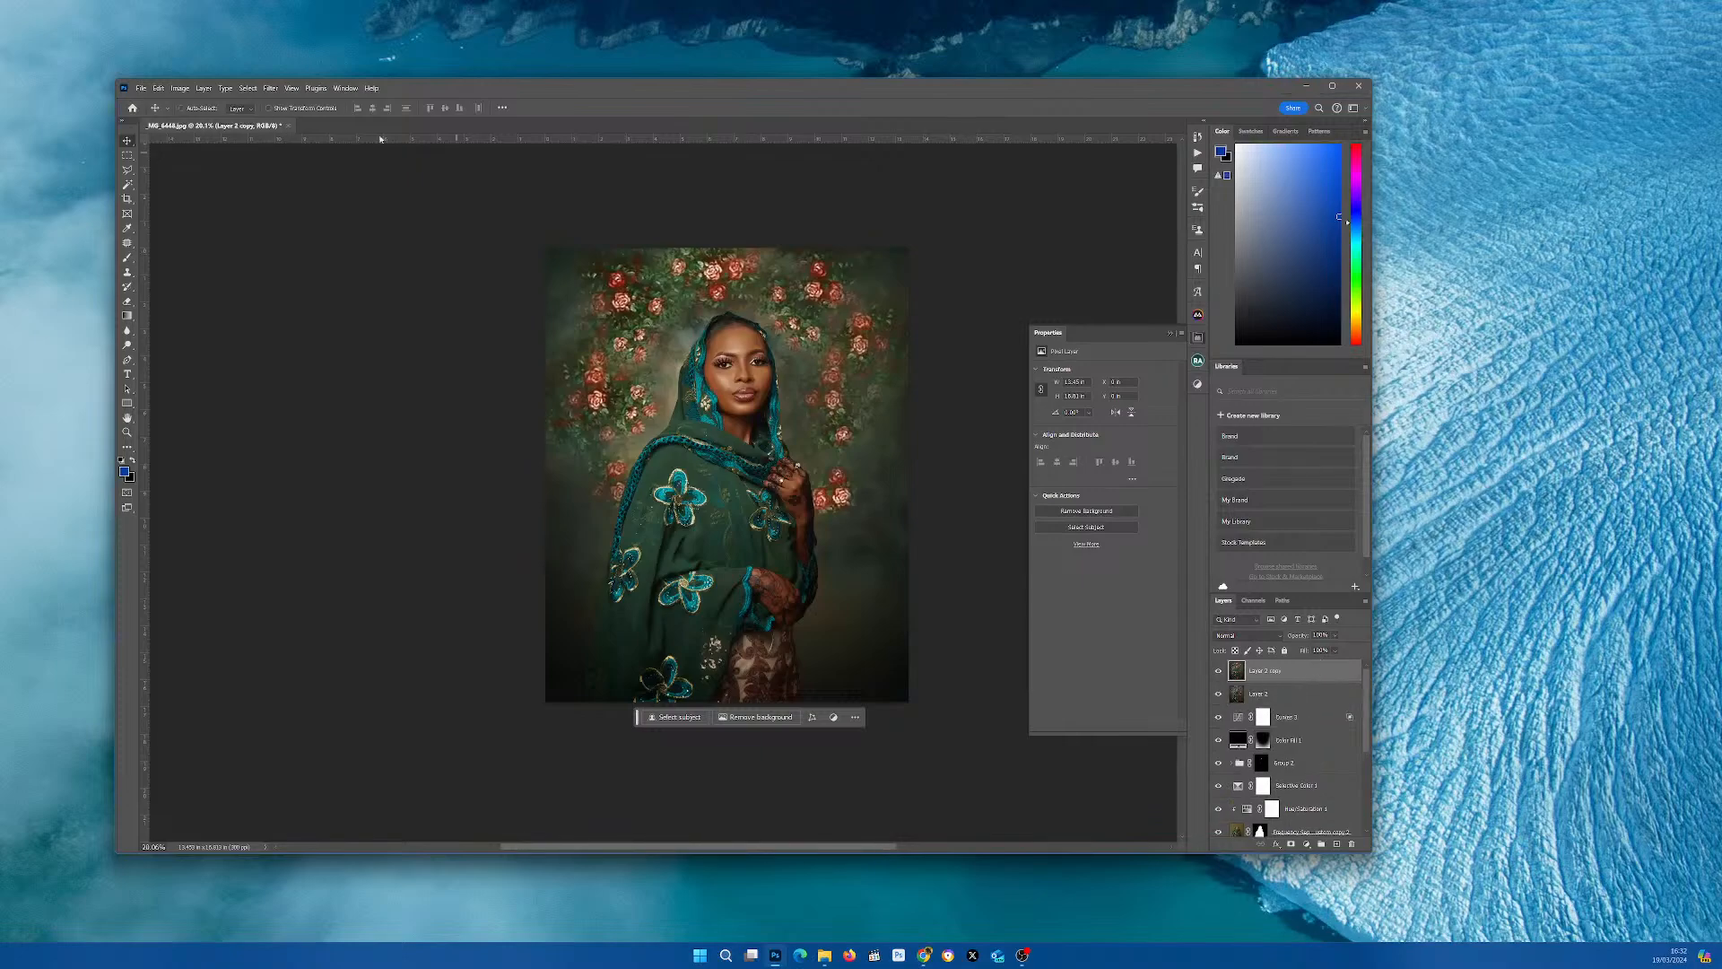
{"action": "left_click", "coordinate": [271, 89]}
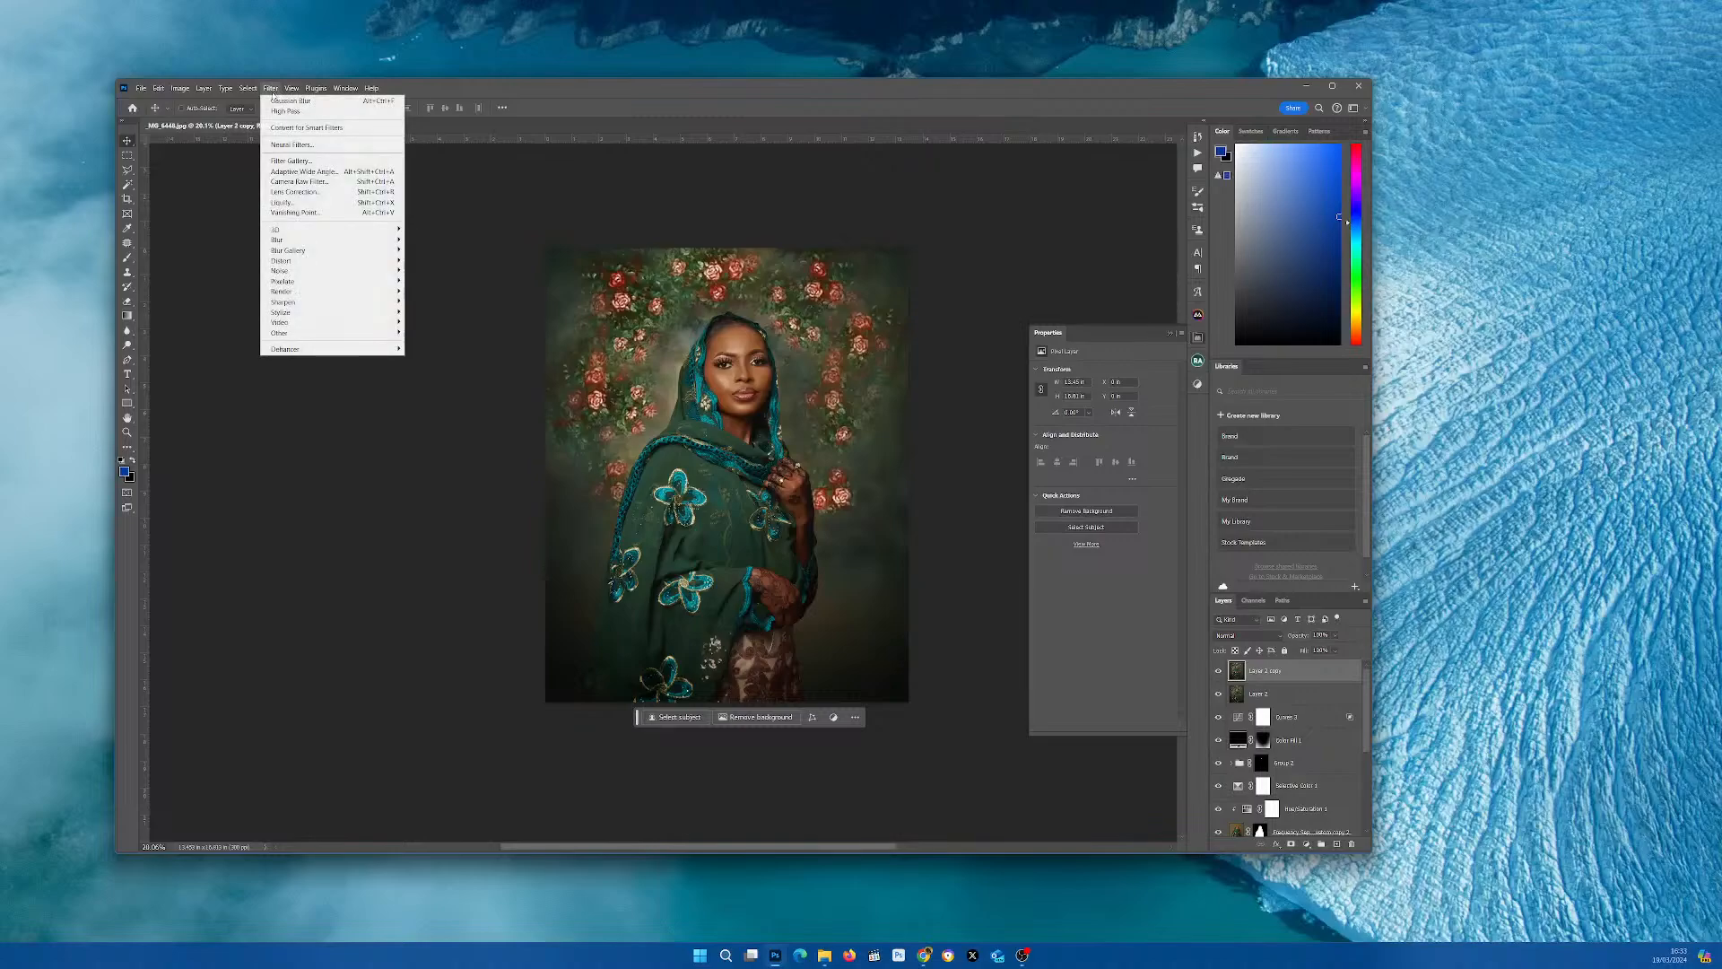
{"action": "mouse_move", "coordinate": [367, 242]}
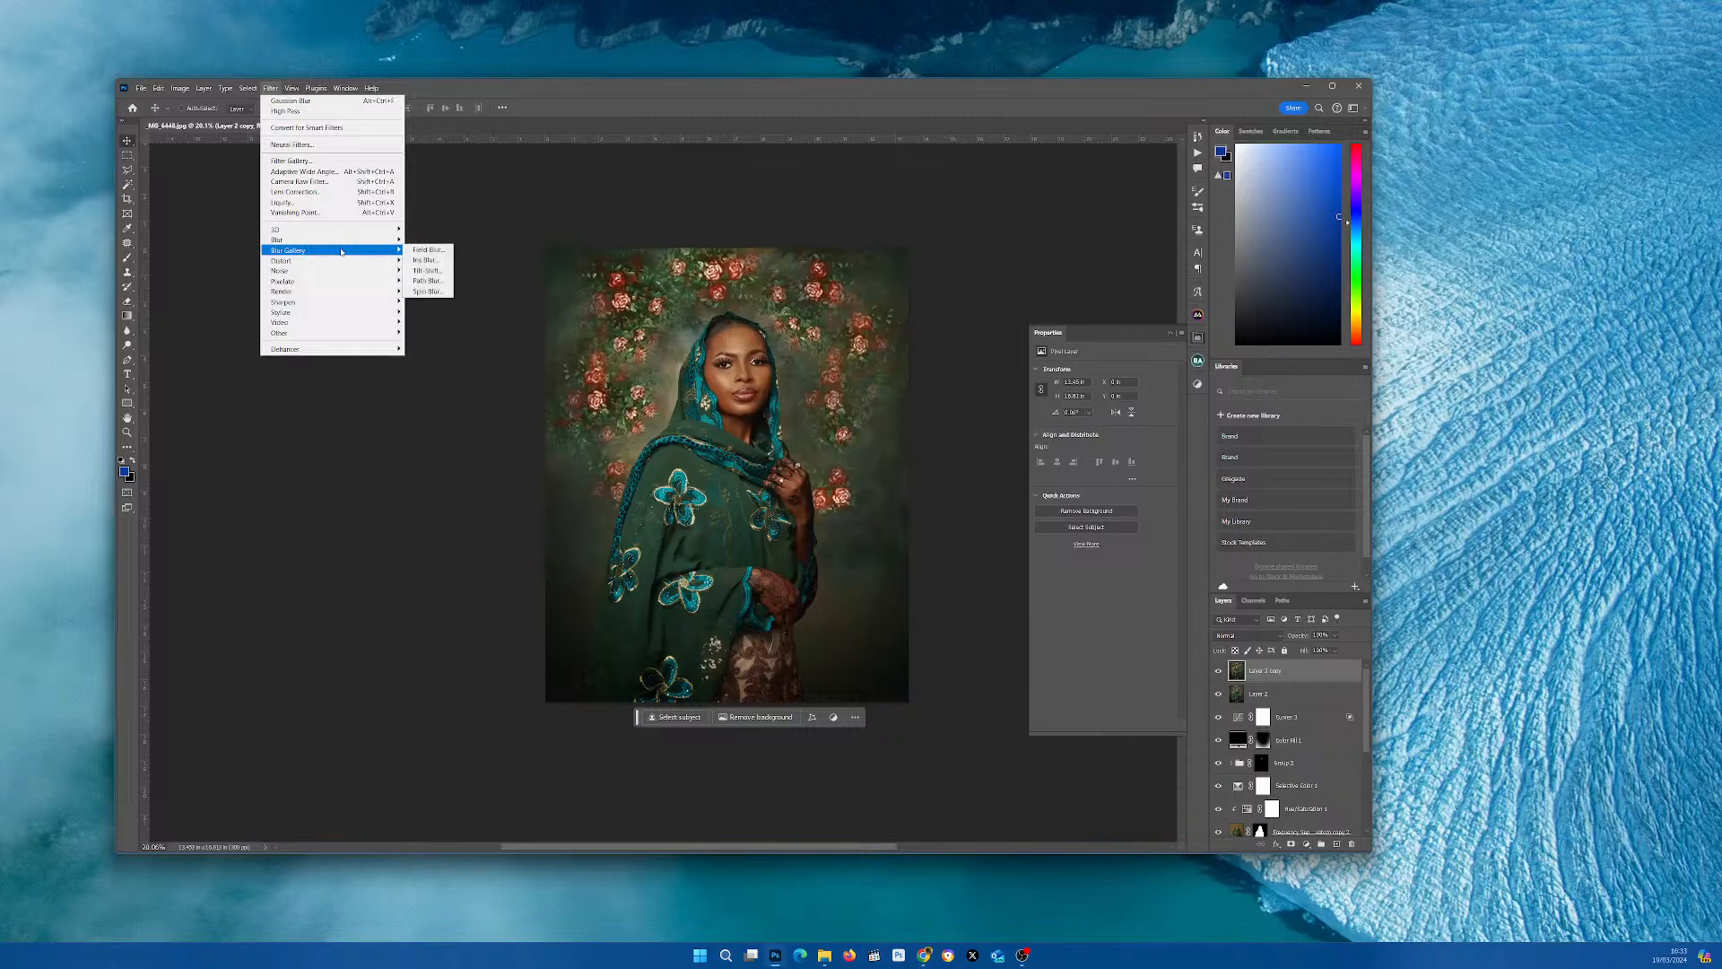
{"action": "left_click", "coordinate": [435, 261]}
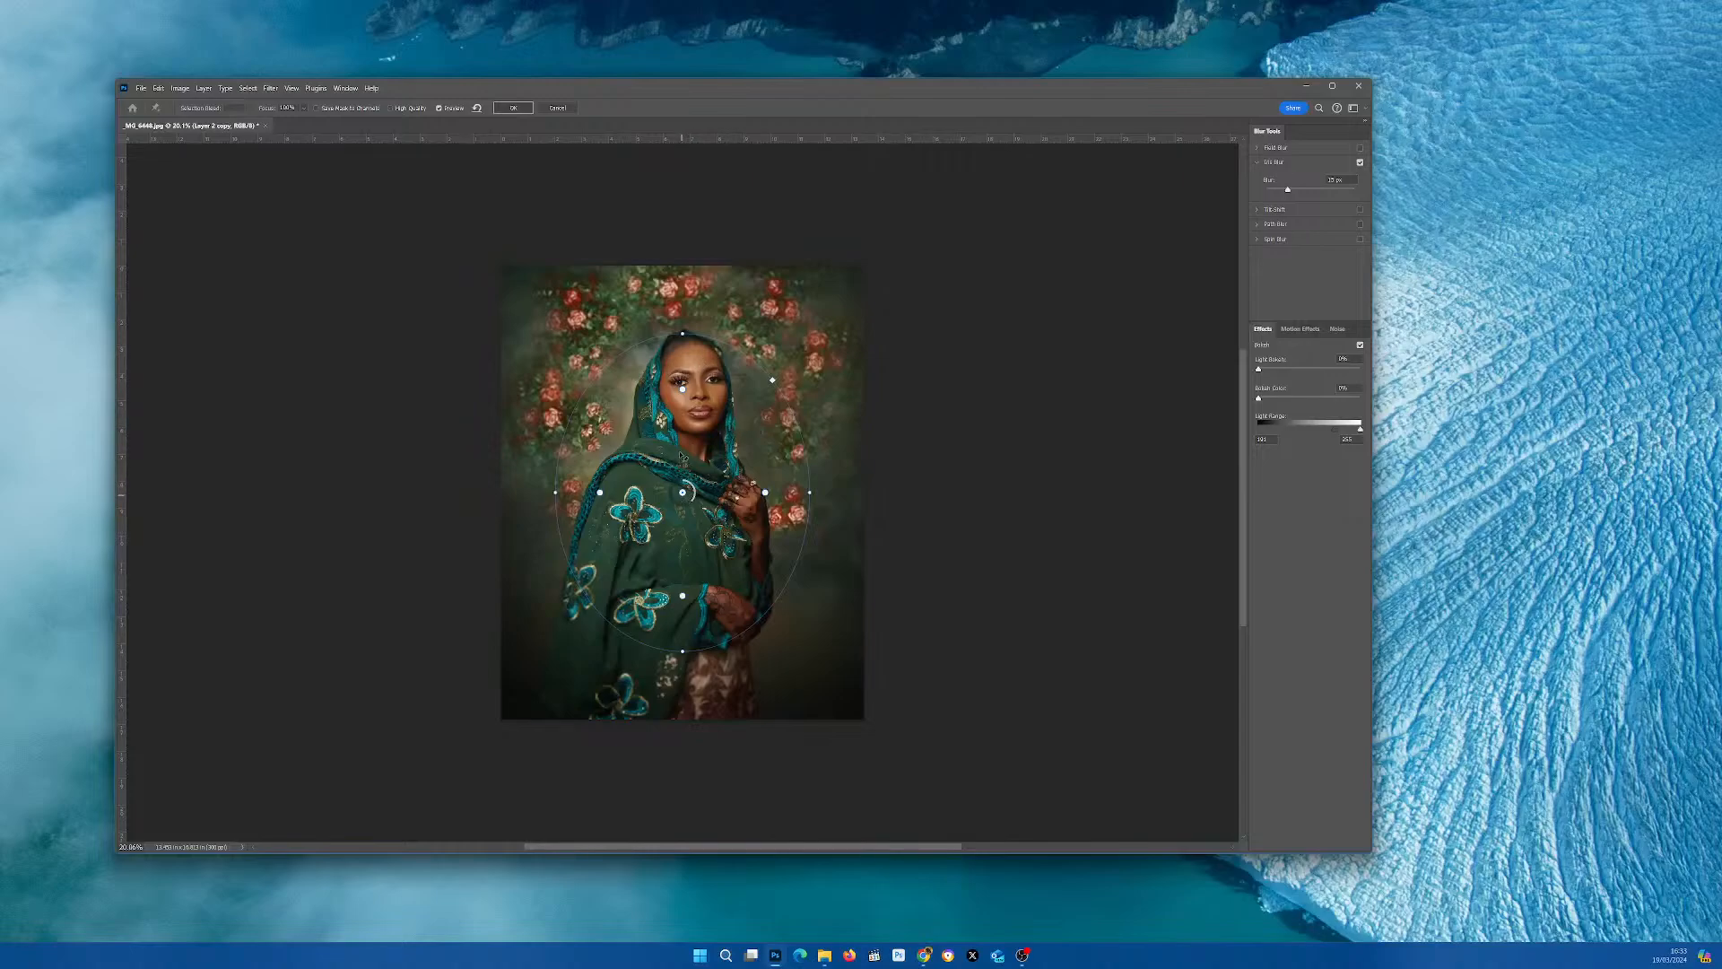
- Centre the iris blur on the woman's upper body and reshape its ellipse and sharp zone around her
{"action": "left_click_drag", "start_coordinate": [682, 493], "coordinate": [689, 421]}
{"action": "left_click_drag", "start_coordinate": [687, 576], "coordinate": [690, 603]}
{"action": "left_click_drag", "start_coordinate": [773, 279], "coordinate": [796, 280]}
{"action": "left_click_drag", "start_coordinate": [689, 612], "coordinate": [688, 621]}
{"action": "left_click_drag", "start_coordinate": [695, 429], "coordinate": [689, 439]}
{"action": "left_click_drag", "start_coordinate": [739, 431], "coordinate": [743, 449]}
{"action": "left_click_drag", "start_coordinate": [530, 443], "coordinate": [510, 442]}
- Fine-tune the upper and lower extents of the iris ellipse around the woman and apply the blur
{"action": "left_click_drag", "start_coordinate": [691, 242], "coordinate": [698, 216]}
{"action": "left_click_drag", "start_coordinate": [695, 295], "coordinate": [704, 318]}
{"action": "left_click_drag", "start_coordinate": [684, 671], "coordinate": [687, 670]}
{"action": "left_click_drag", "start_coordinate": [695, 216], "coordinate": [697, 222]}
{"action": "left_click", "coordinate": [518, 109]}
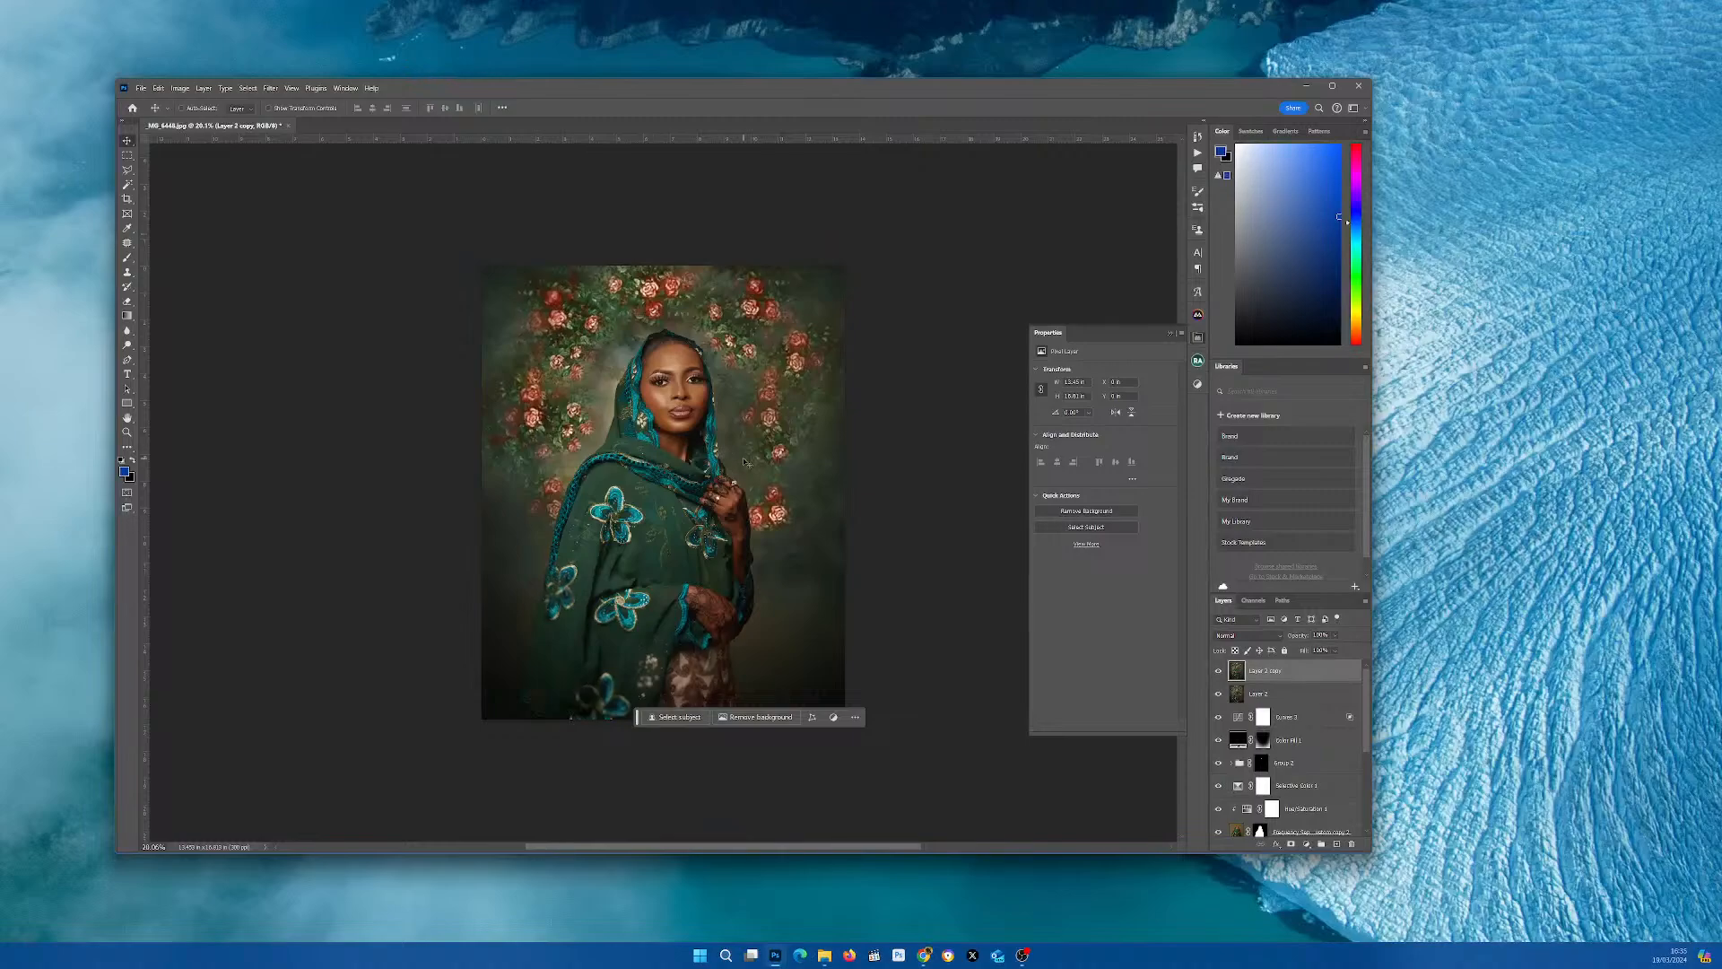
- Compare the portrait with and without the iris-blurred layer and inspect the blur around the face and dress
{"action": "left_click", "coordinate": [1219, 673]}
{"action": "left_click", "coordinate": [1219, 673]}
{"action": "left_click", "coordinate": [1219, 673]}
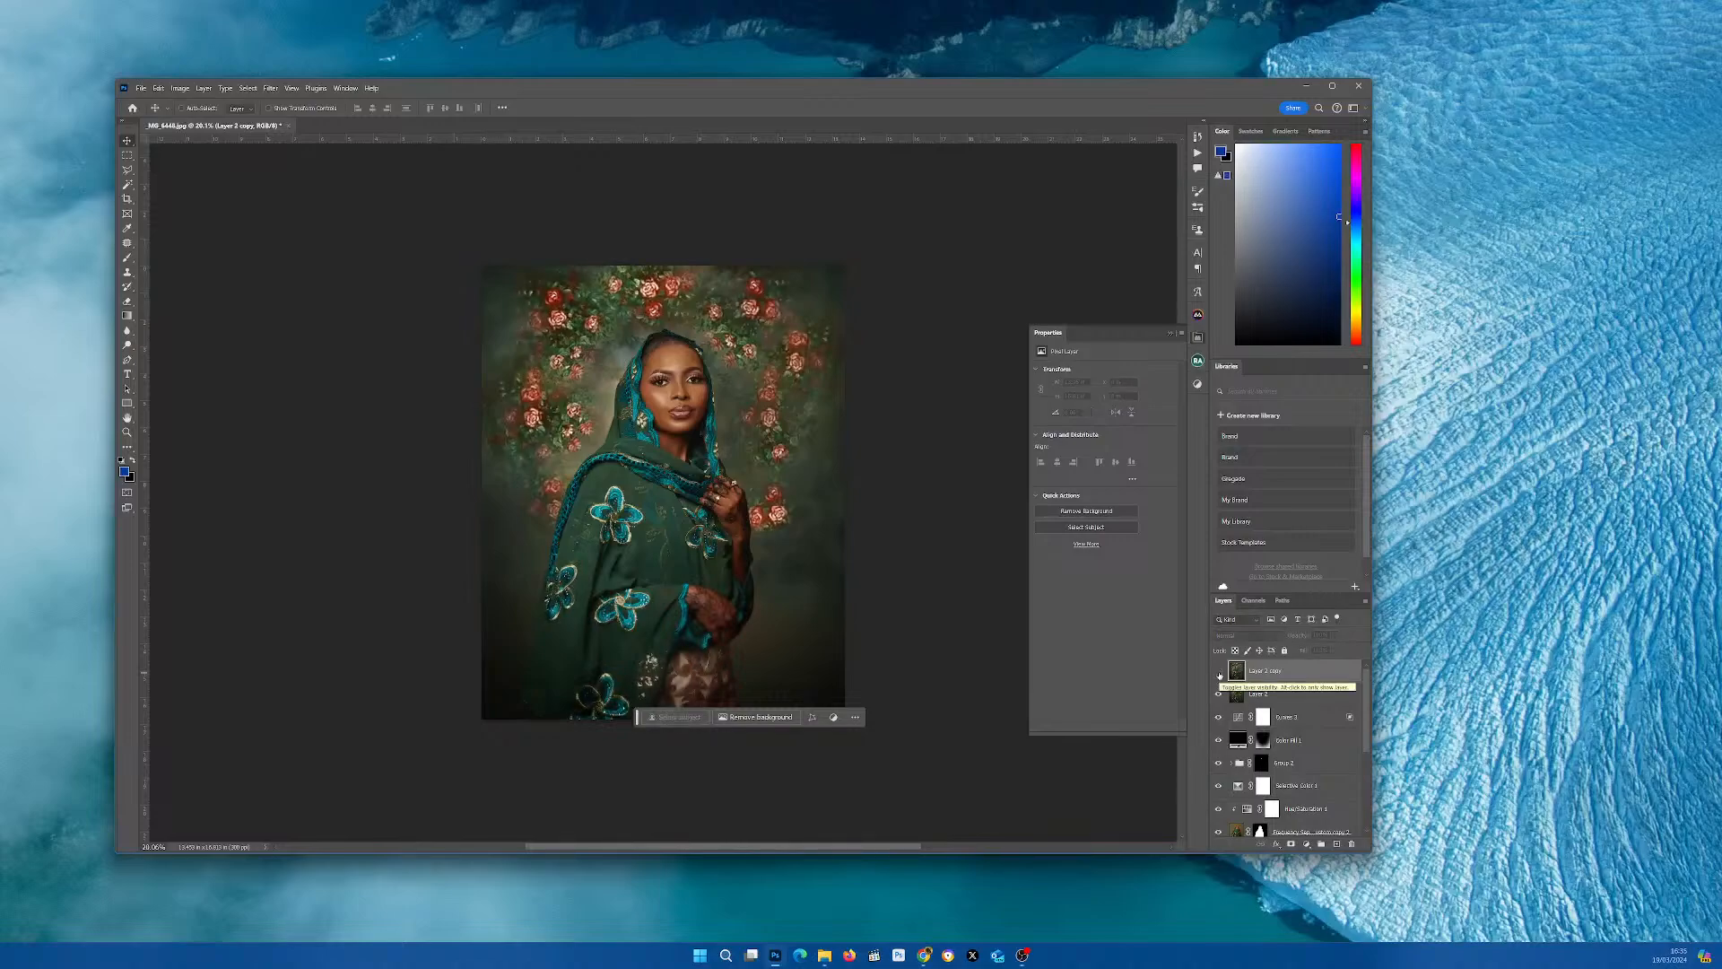
{"action": "left_click", "coordinate": [1219, 673]}
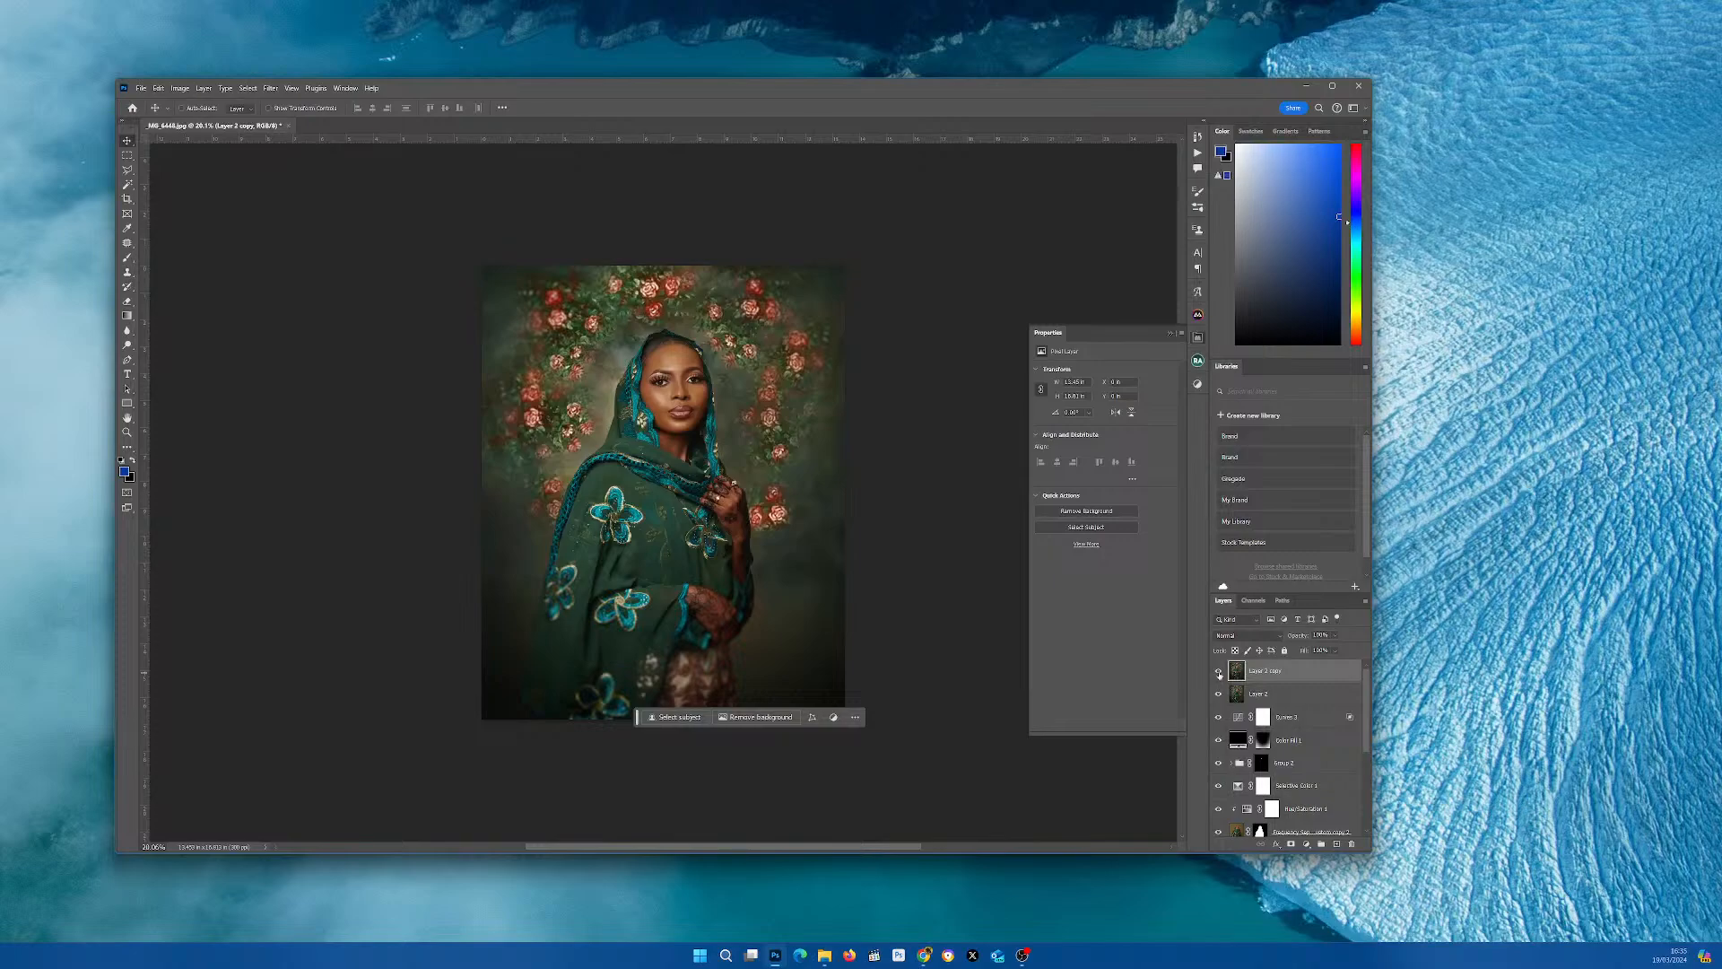
{"action": "left_click", "coordinate": [1219, 673]}
{"action": "left_click", "coordinate": [1219, 672]}
{"action": "scroll", "coordinate": [706, 426], "scroll_direction": "up", "scroll_amount": 2}
{"action": "scroll", "coordinate": [707, 426], "scroll_direction": "down", "scroll_amount": 1}
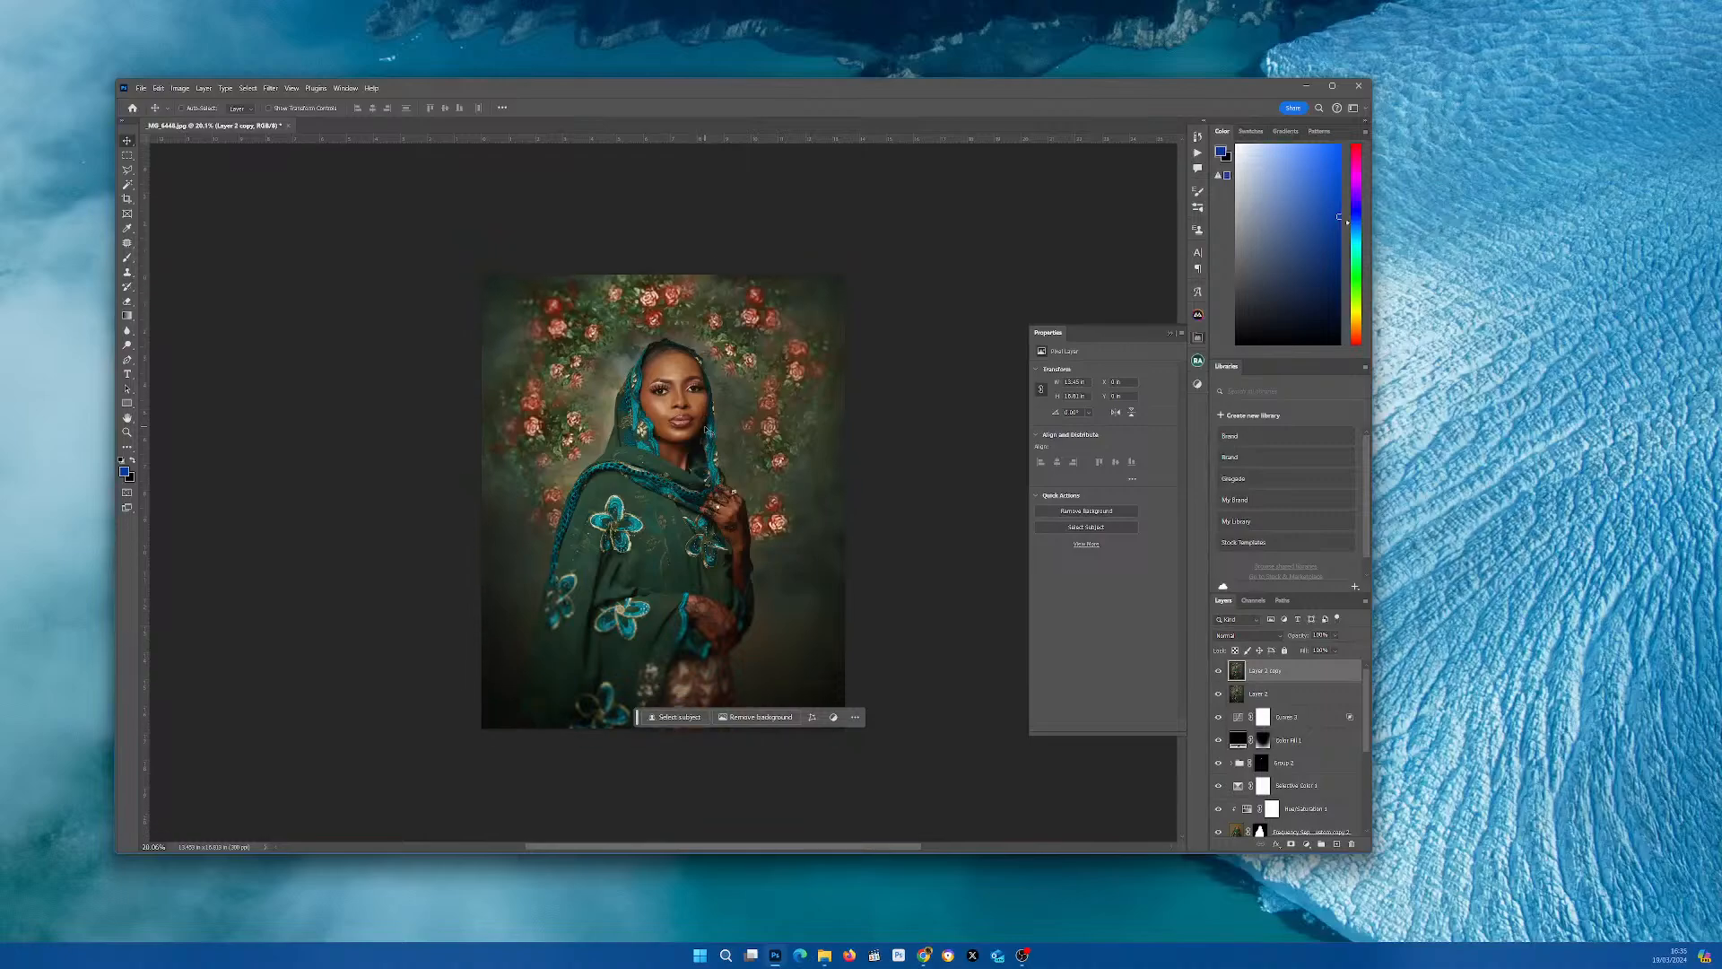
{"action": "scroll", "coordinate": [688, 437], "scroll_direction": "up", "scroll_amount": 2}
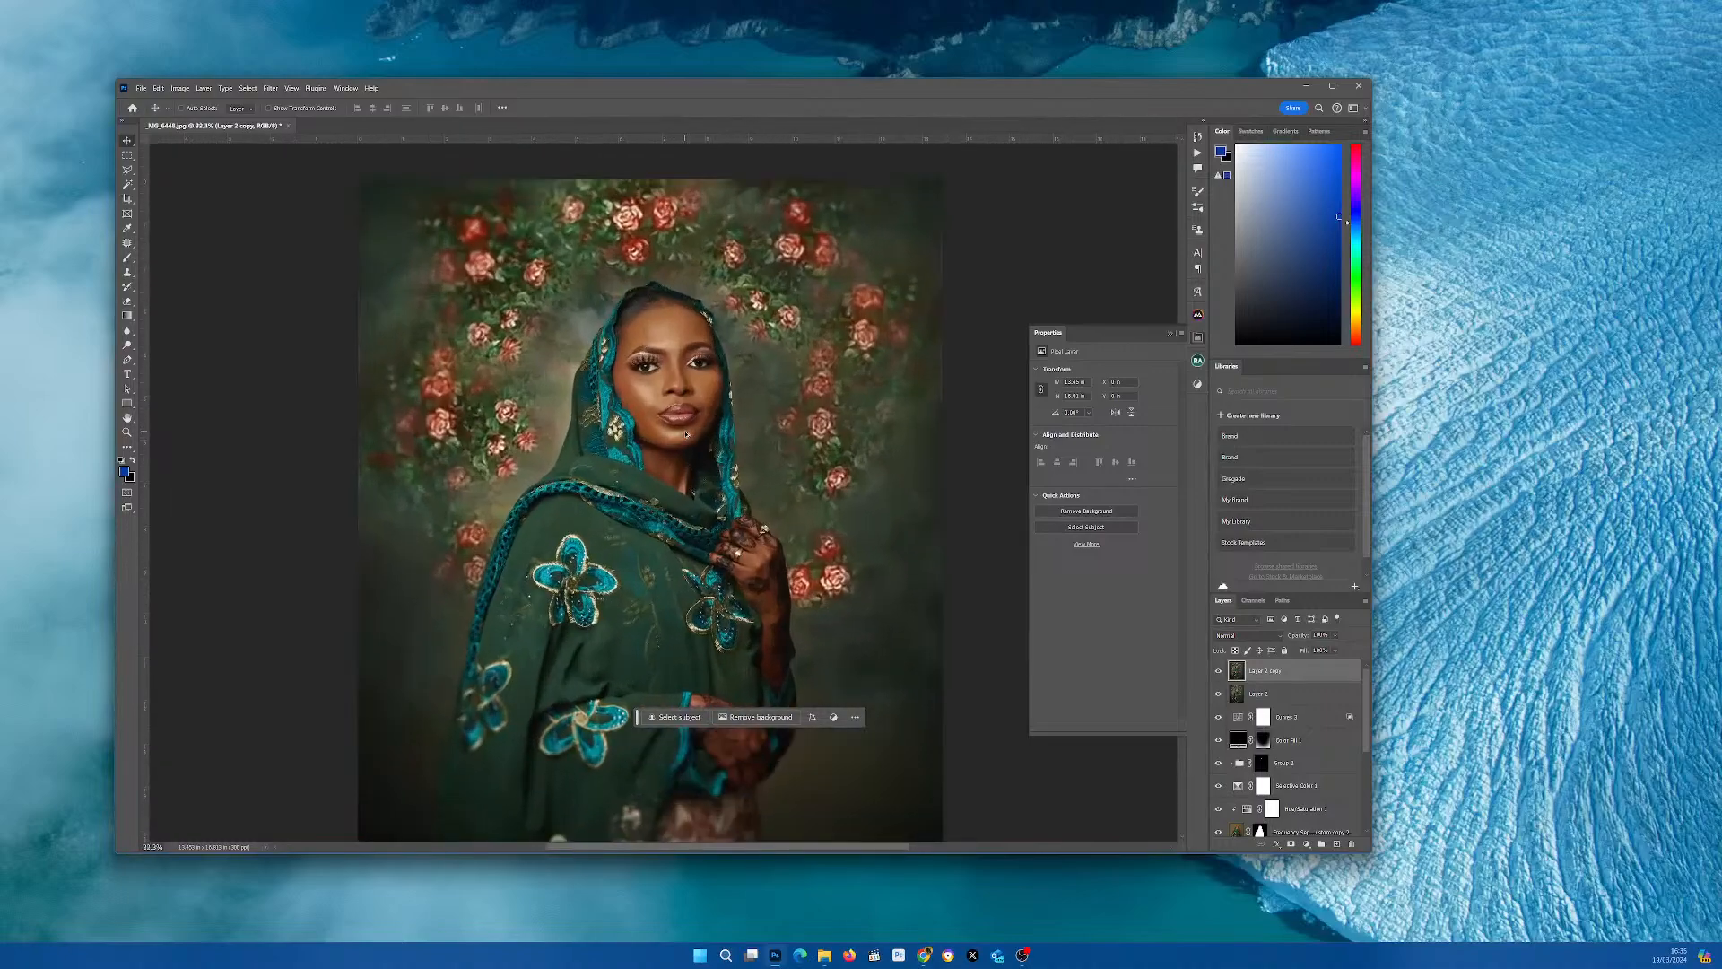
{"action": "scroll", "coordinate": [686, 435], "scroll_direction": "down", "scroll_amount": 4}
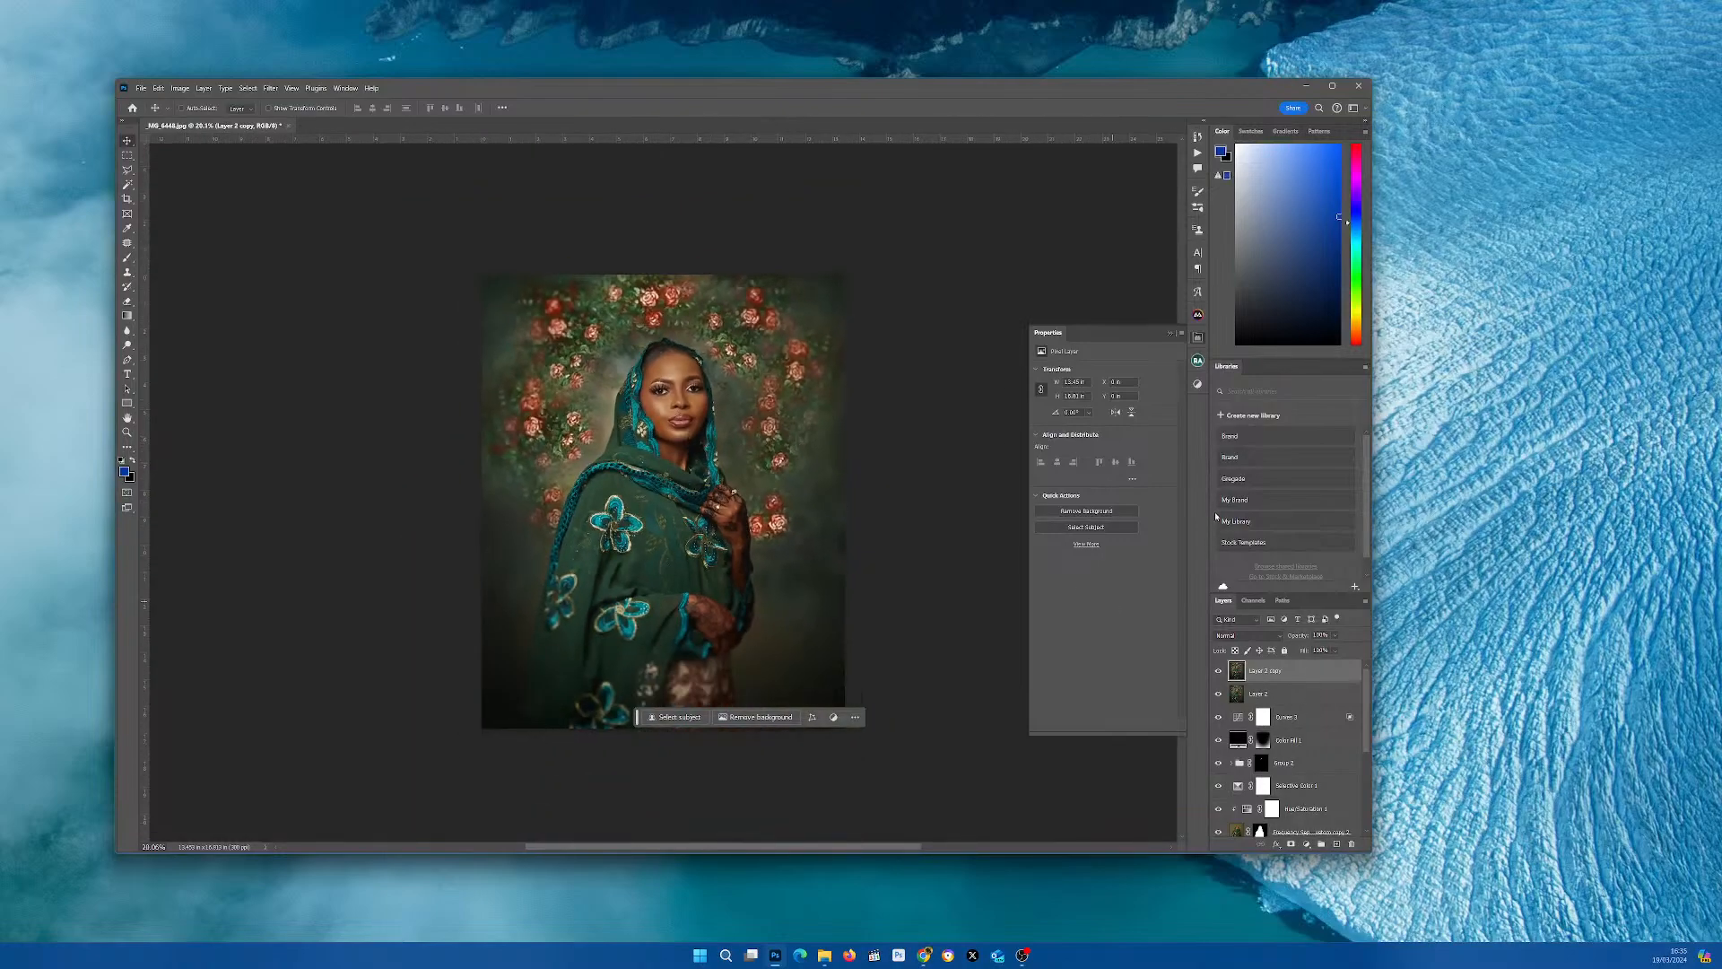
{"action": "left_click", "coordinate": [1198, 384]}
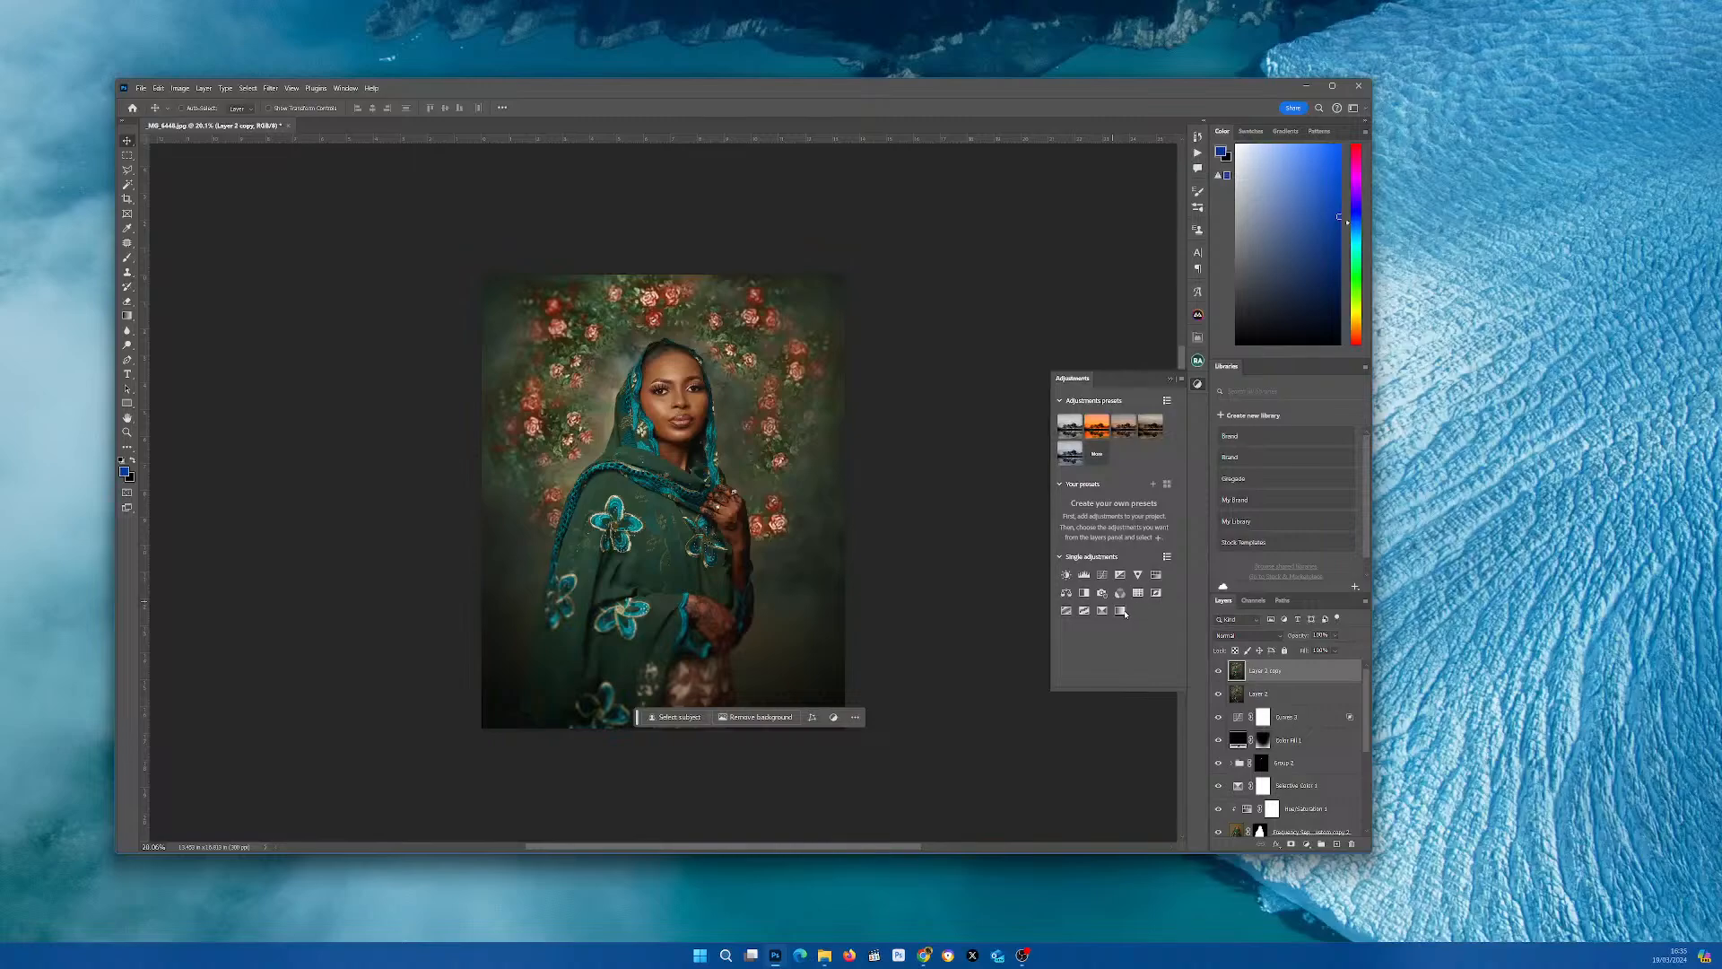
{"action": "left_click", "coordinate": [1309, 846]}
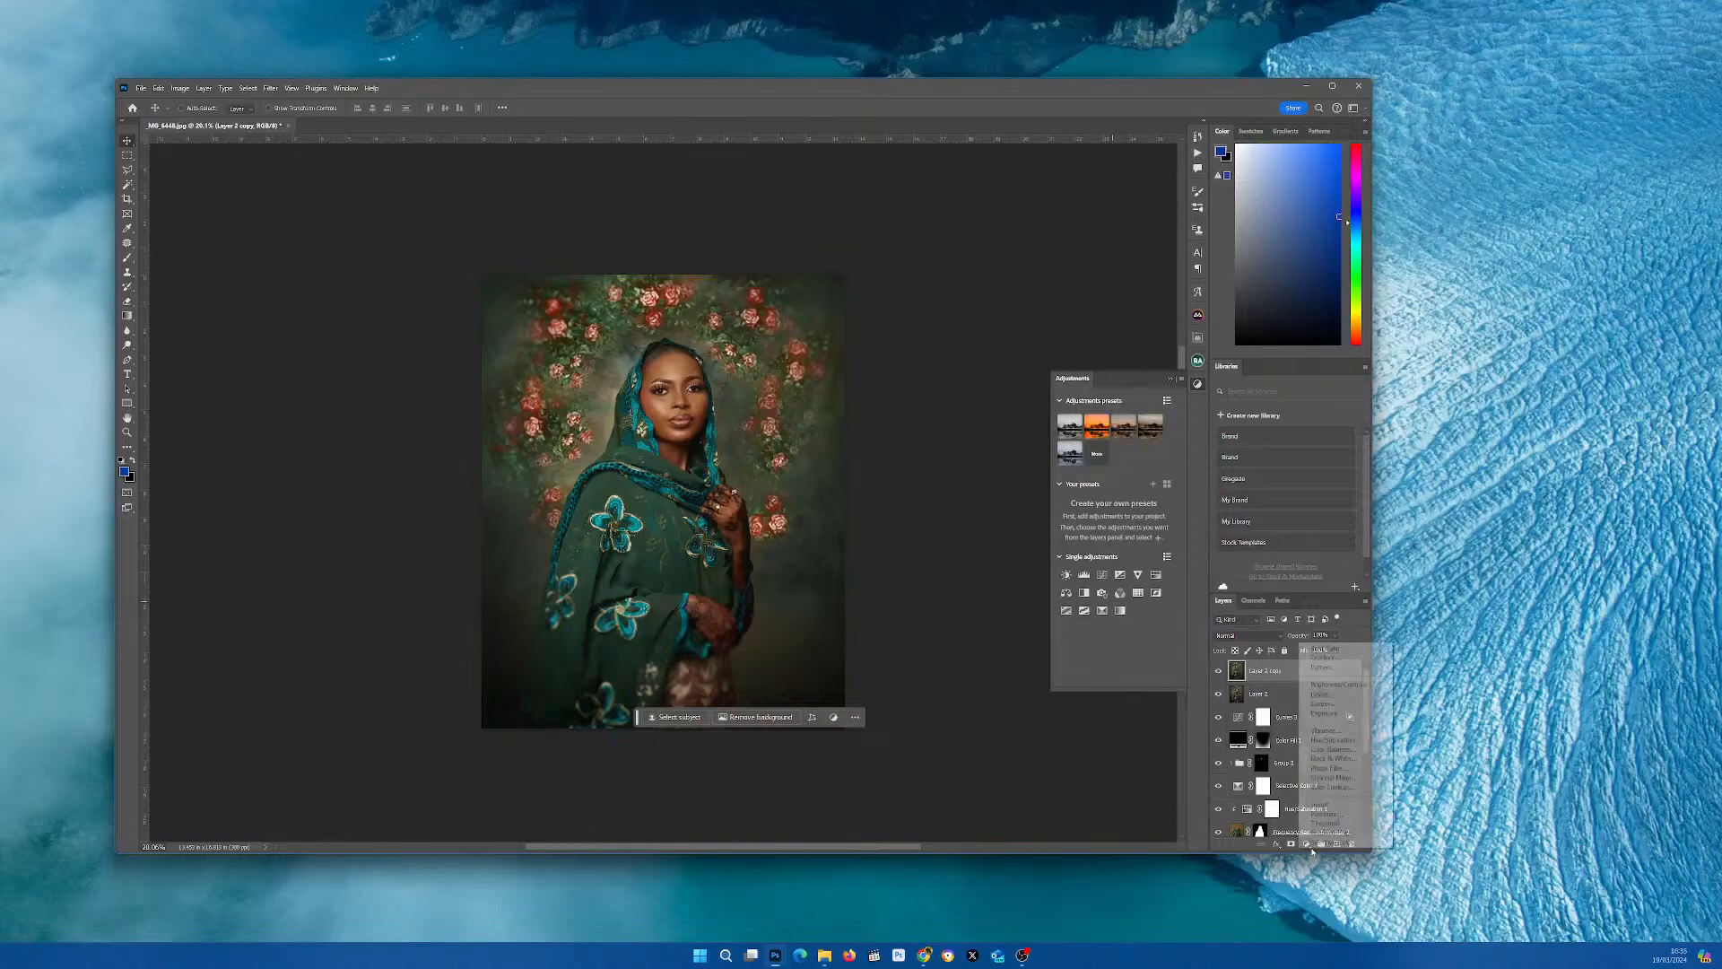
{"action": "left_click", "coordinate": [1337, 659]}
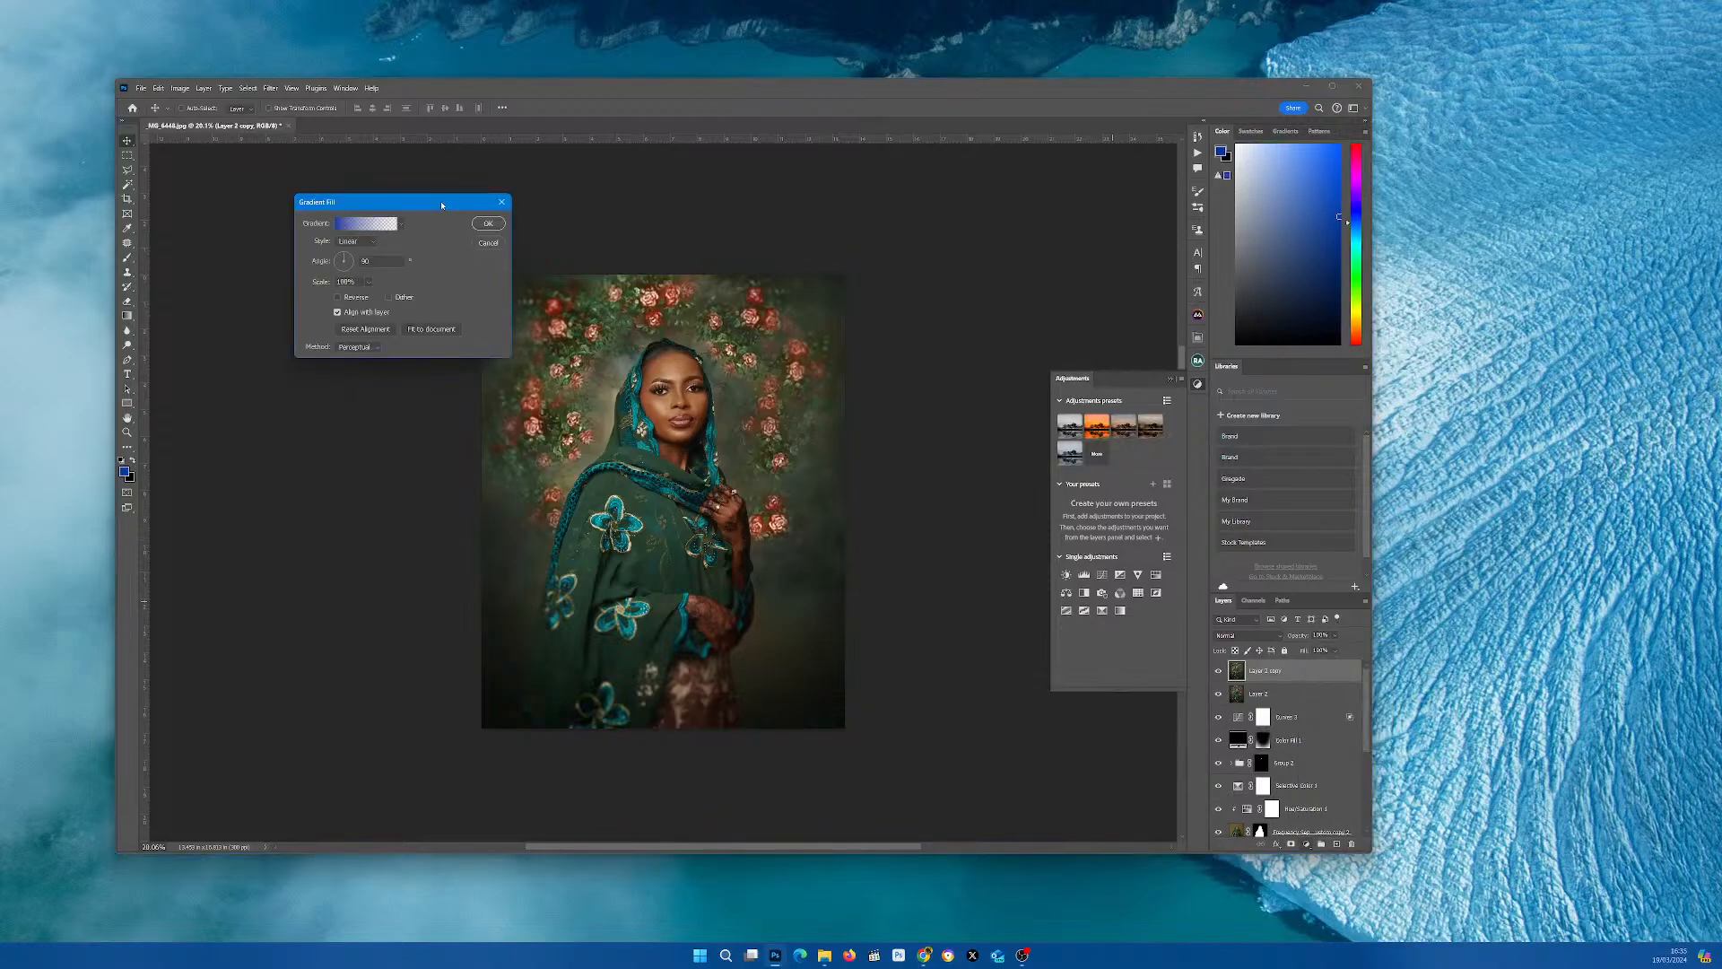
{"action": "left_click_drag", "start_coordinate": [441, 205], "coordinate": [448, 217]}
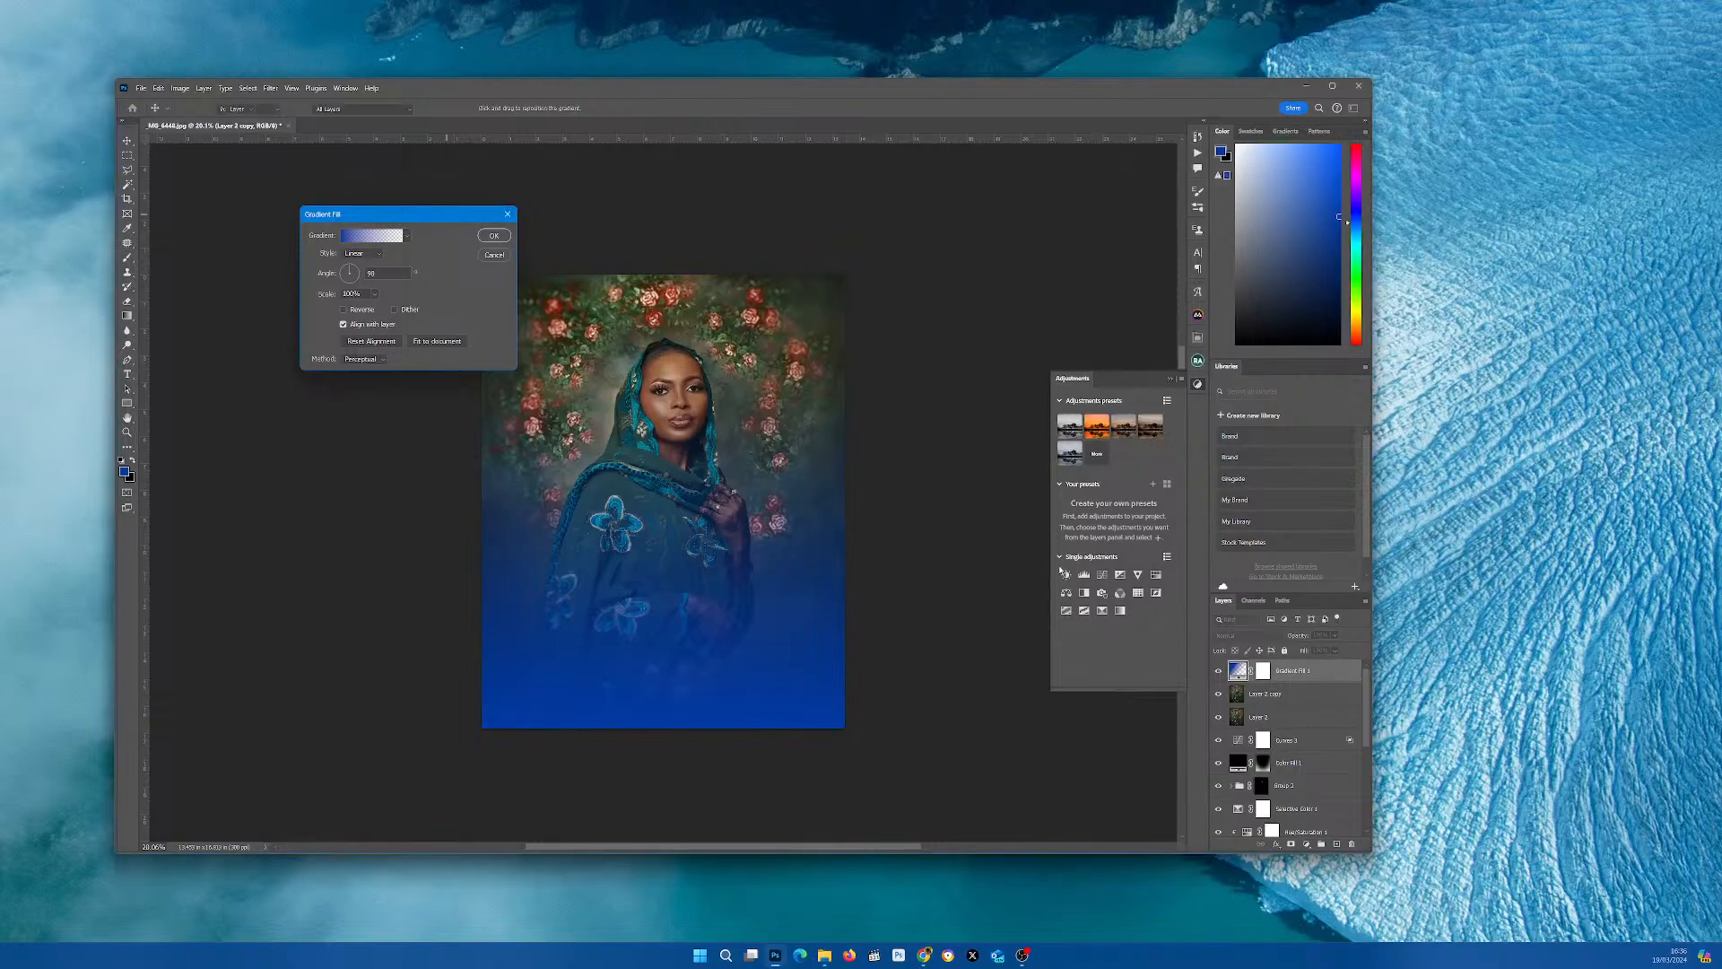
{"action": "key", "text": "Return"}
{"action": "key", "text": "Delete"}
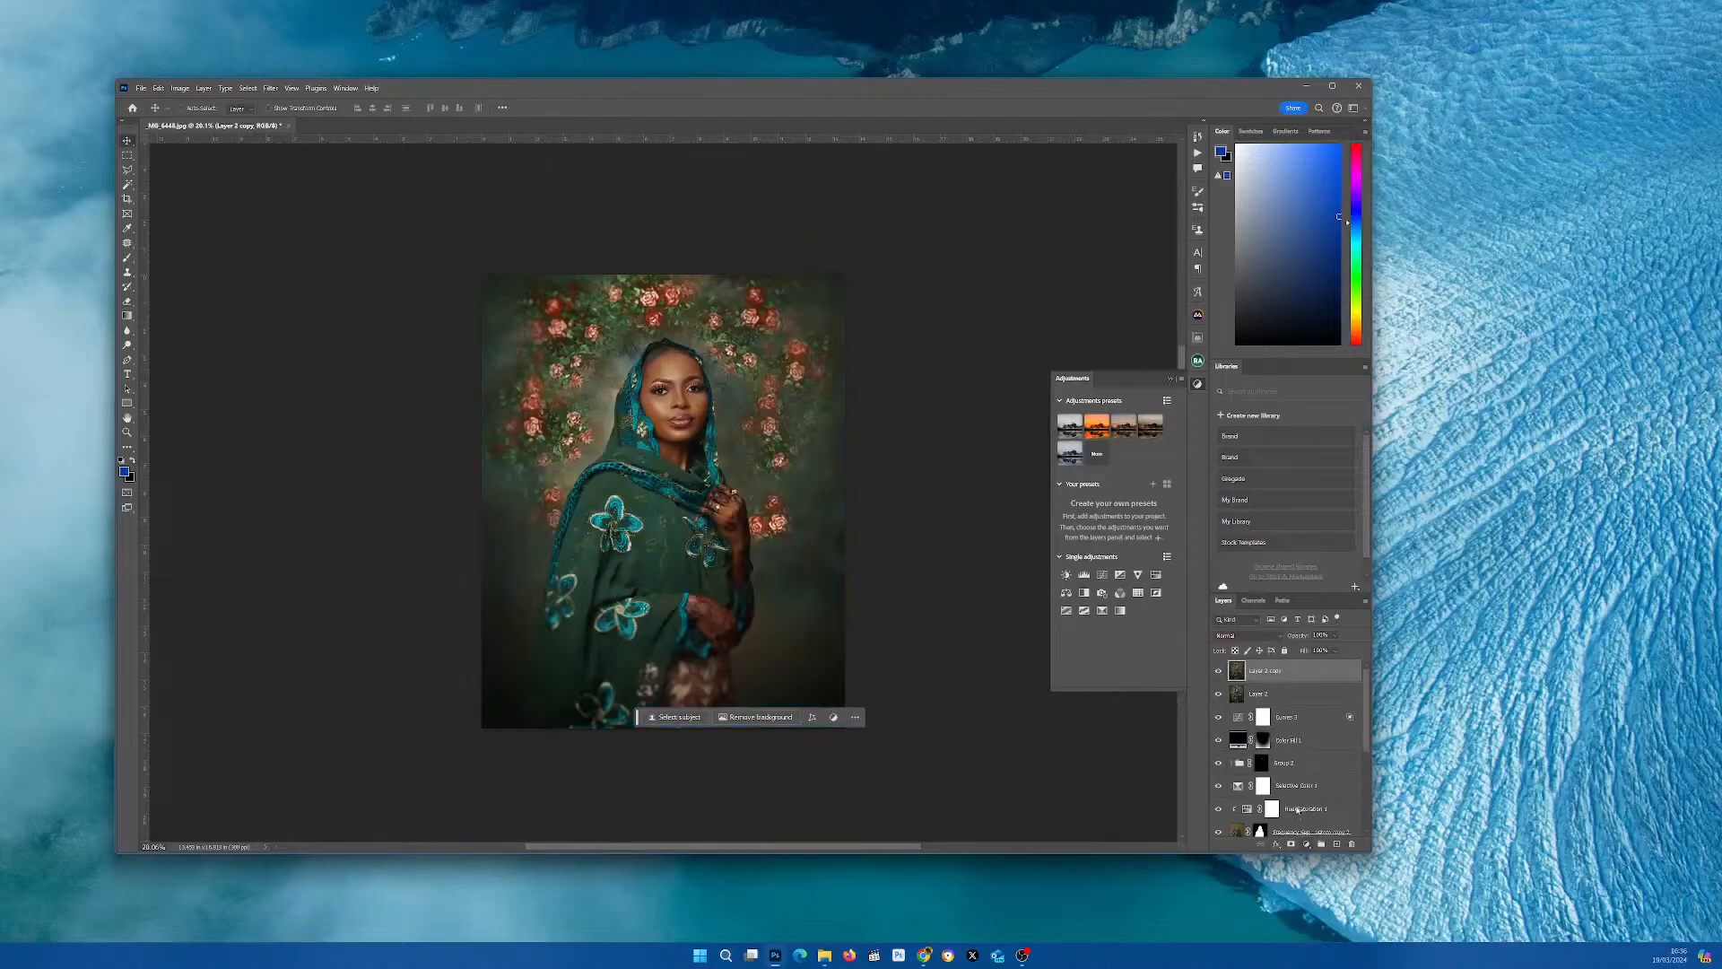
- Add a linear Gradient Fill layer using the blue-to-black preset from Basics and lower the layer's opacity
{"action": "left_click", "coordinate": [1306, 844]}
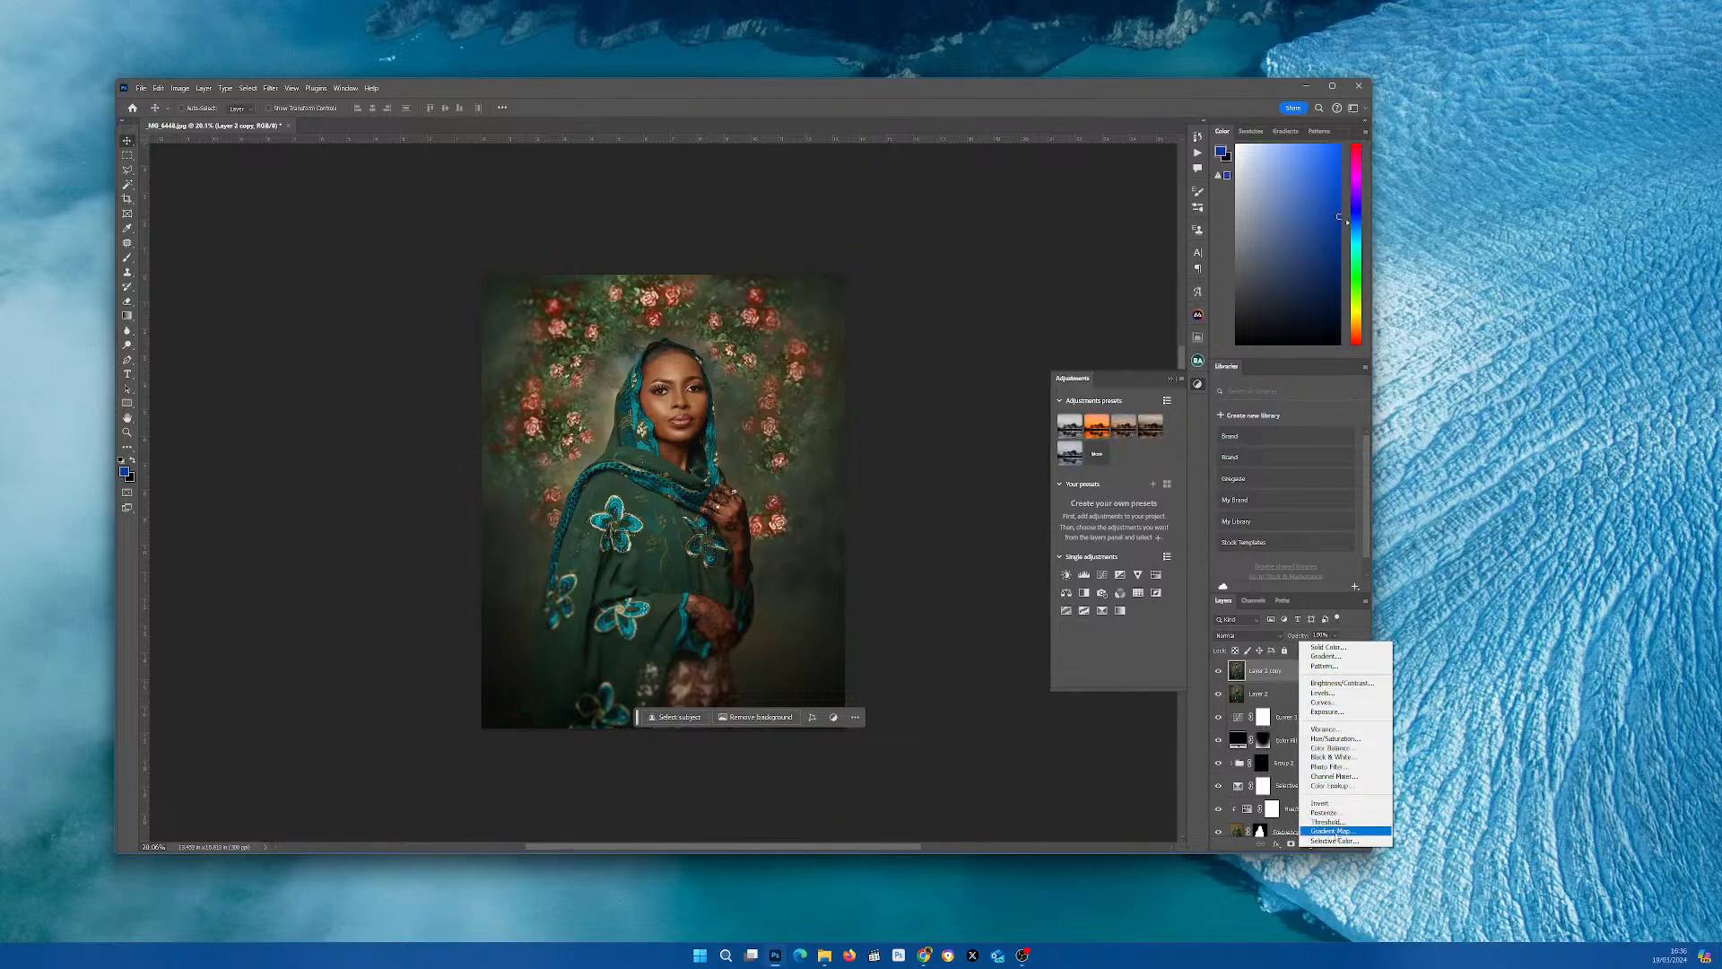
{"action": "left_click", "coordinate": [1339, 658]}
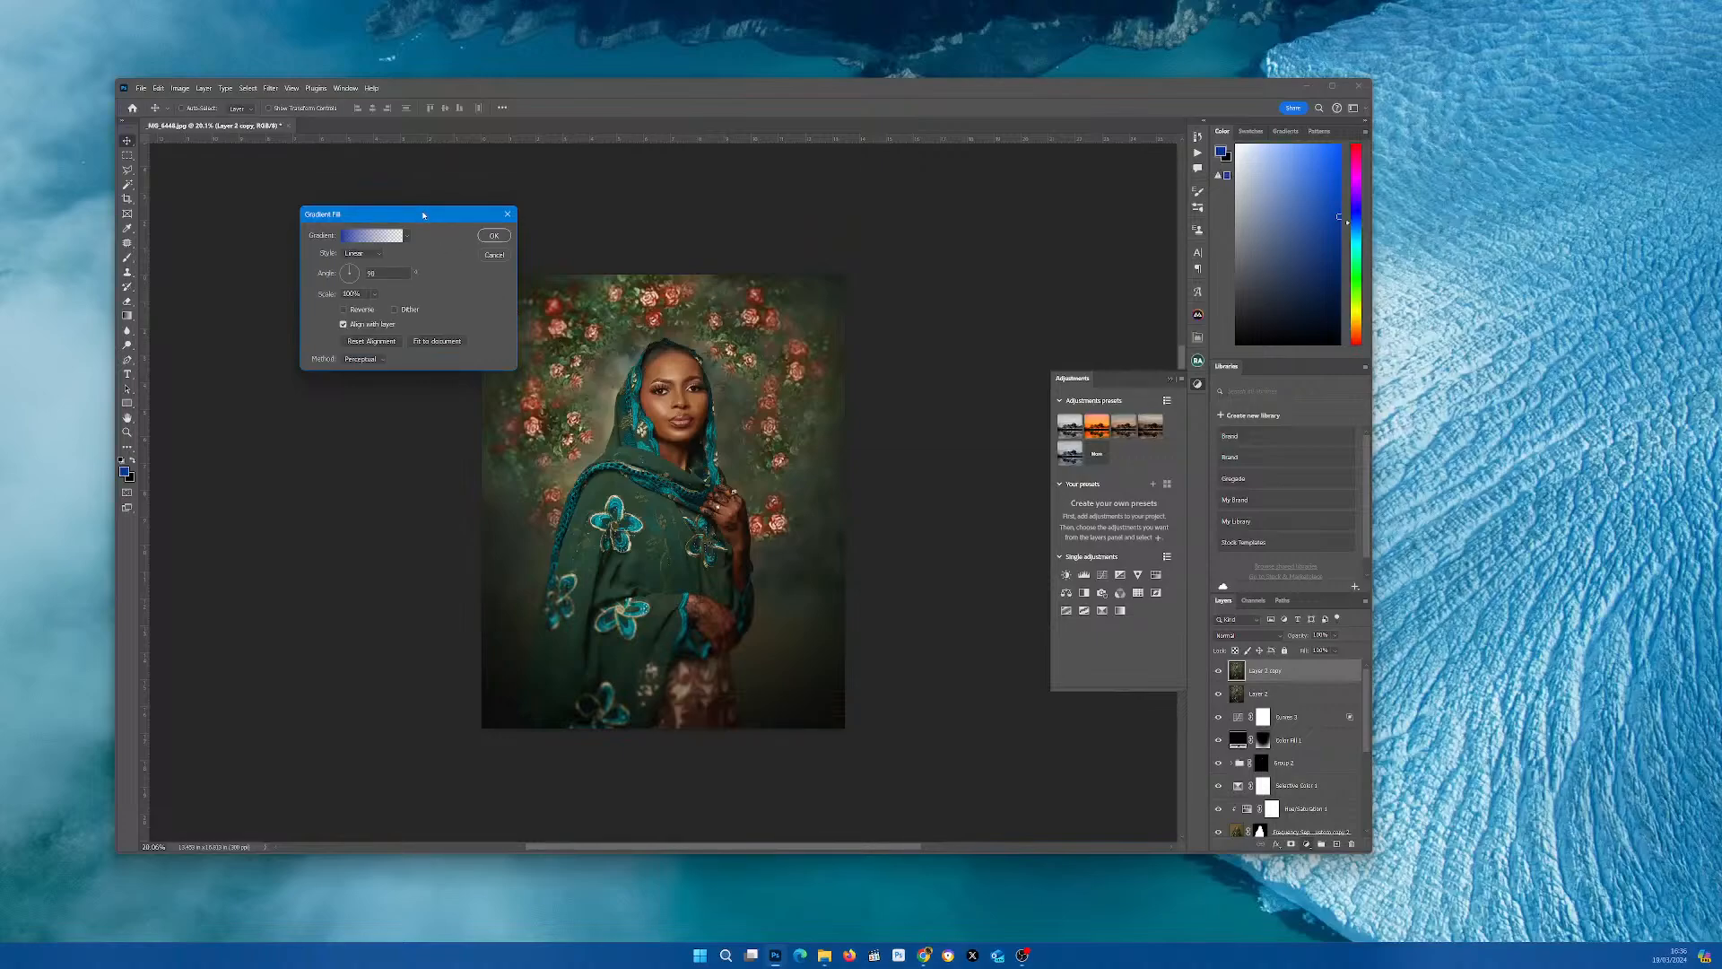
{"action": "left_click_drag", "start_coordinate": [424, 213], "coordinate": [720, 223]}
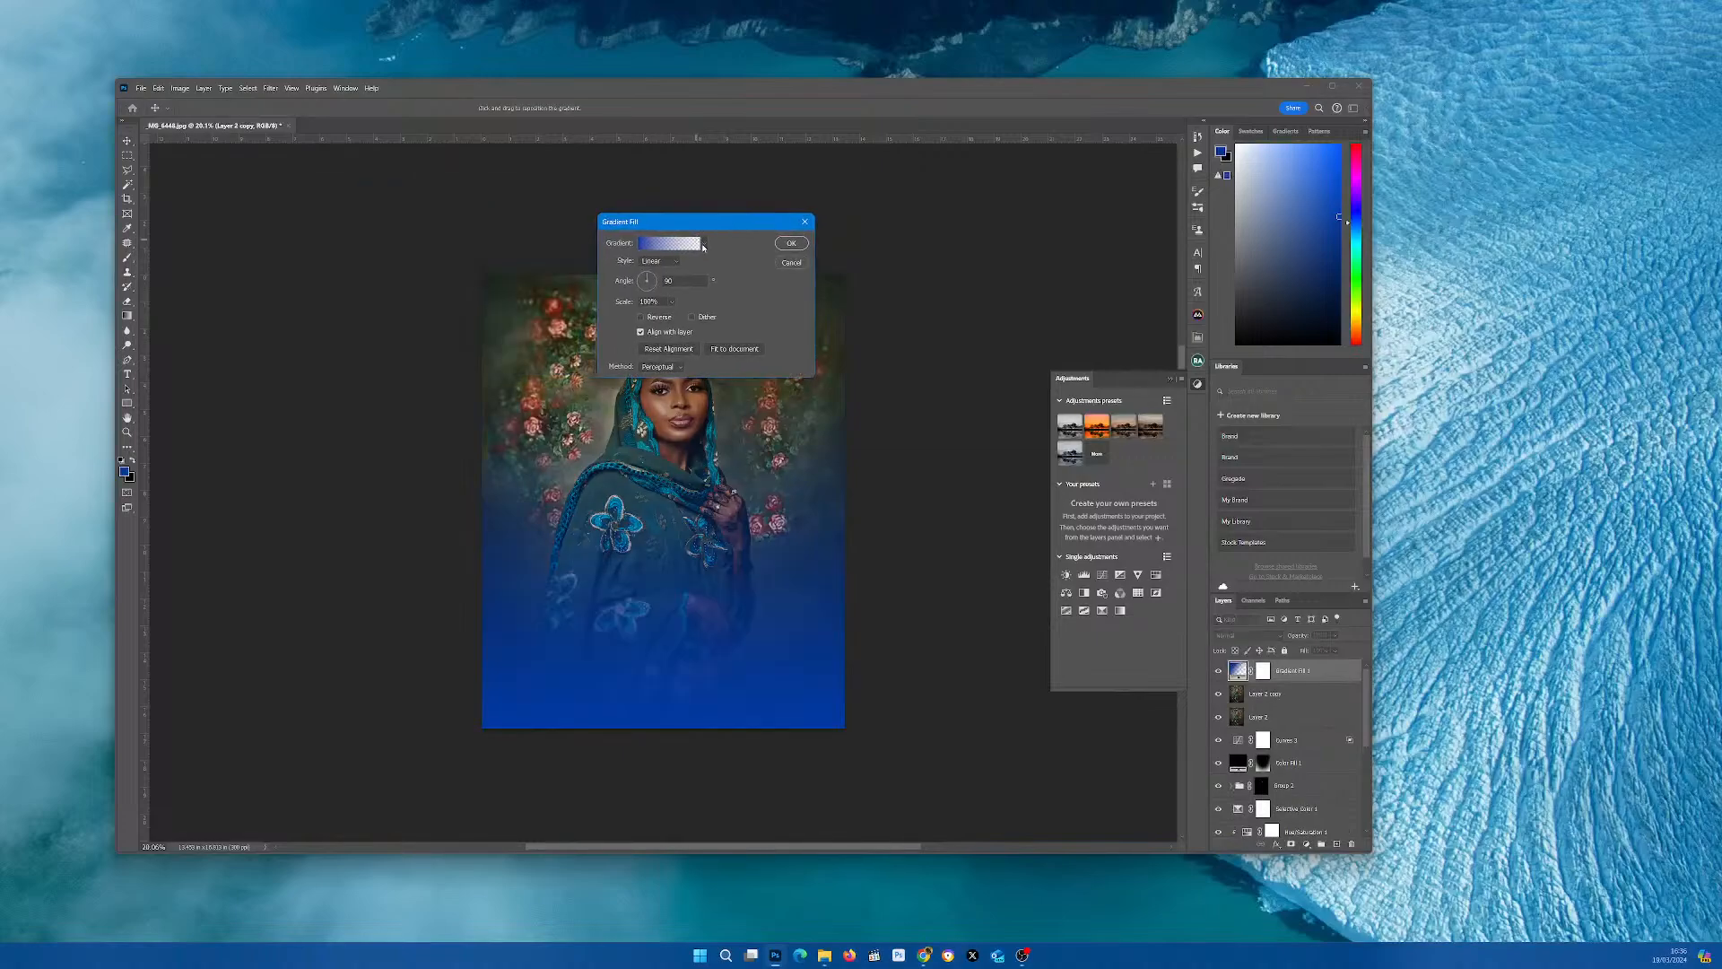
{"action": "left_click", "coordinate": [704, 244]}
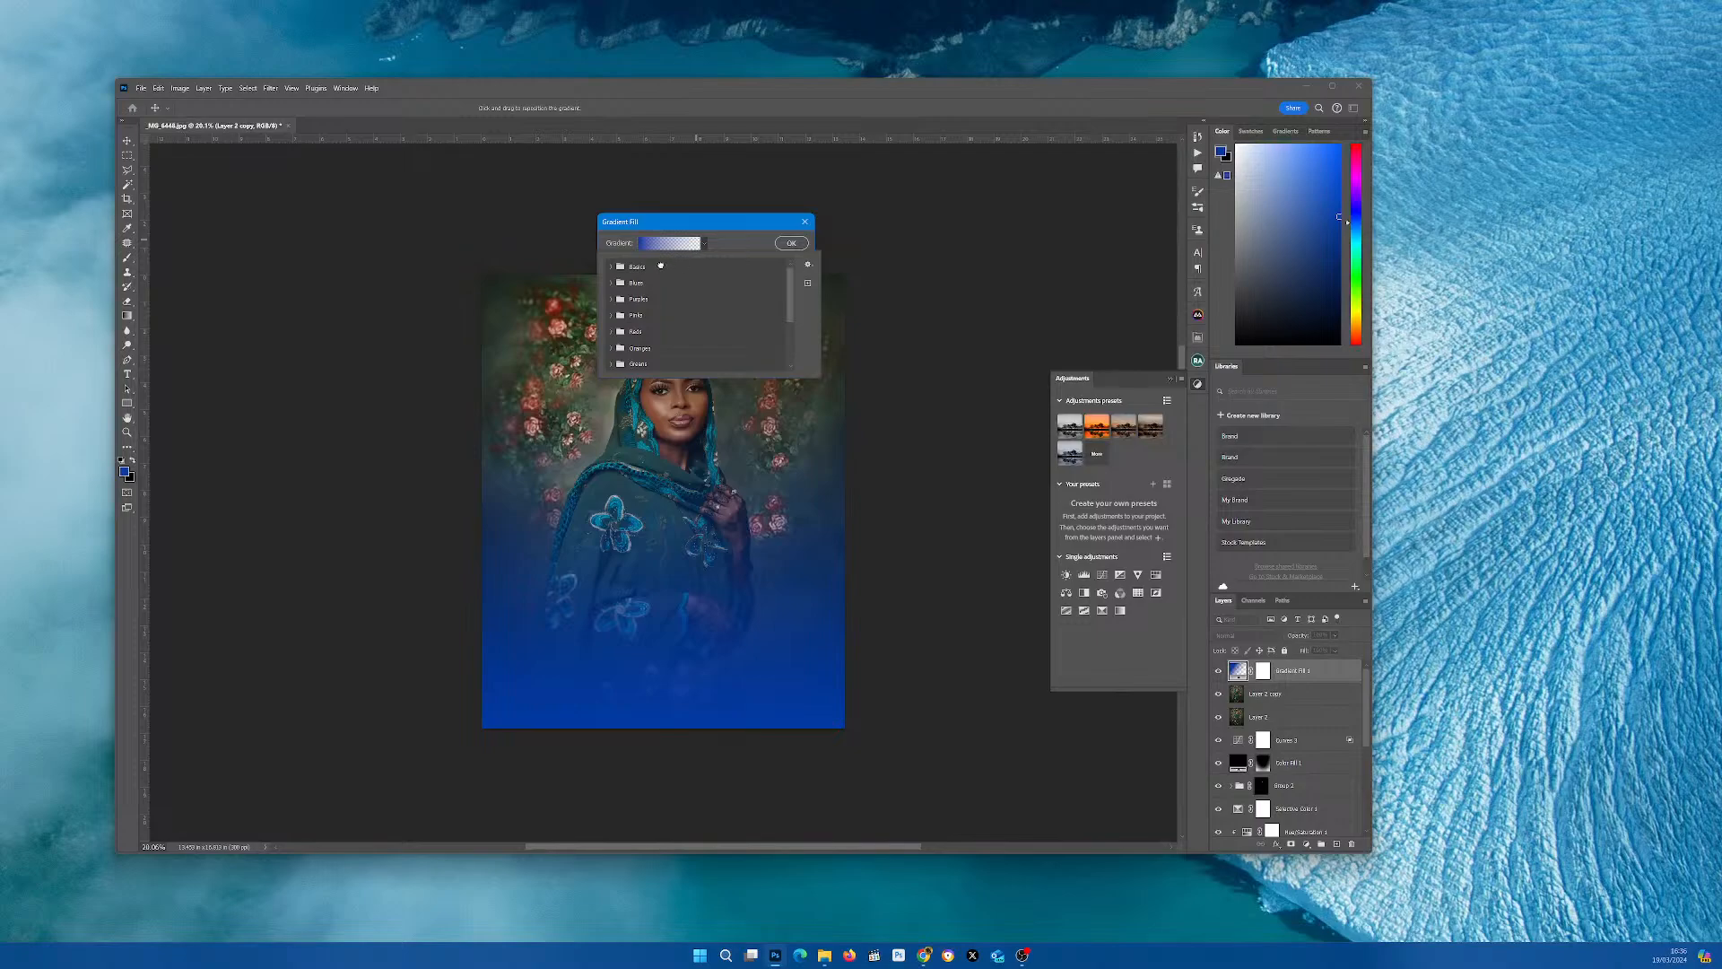
{"action": "left_click", "coordinate": [613, 266]}
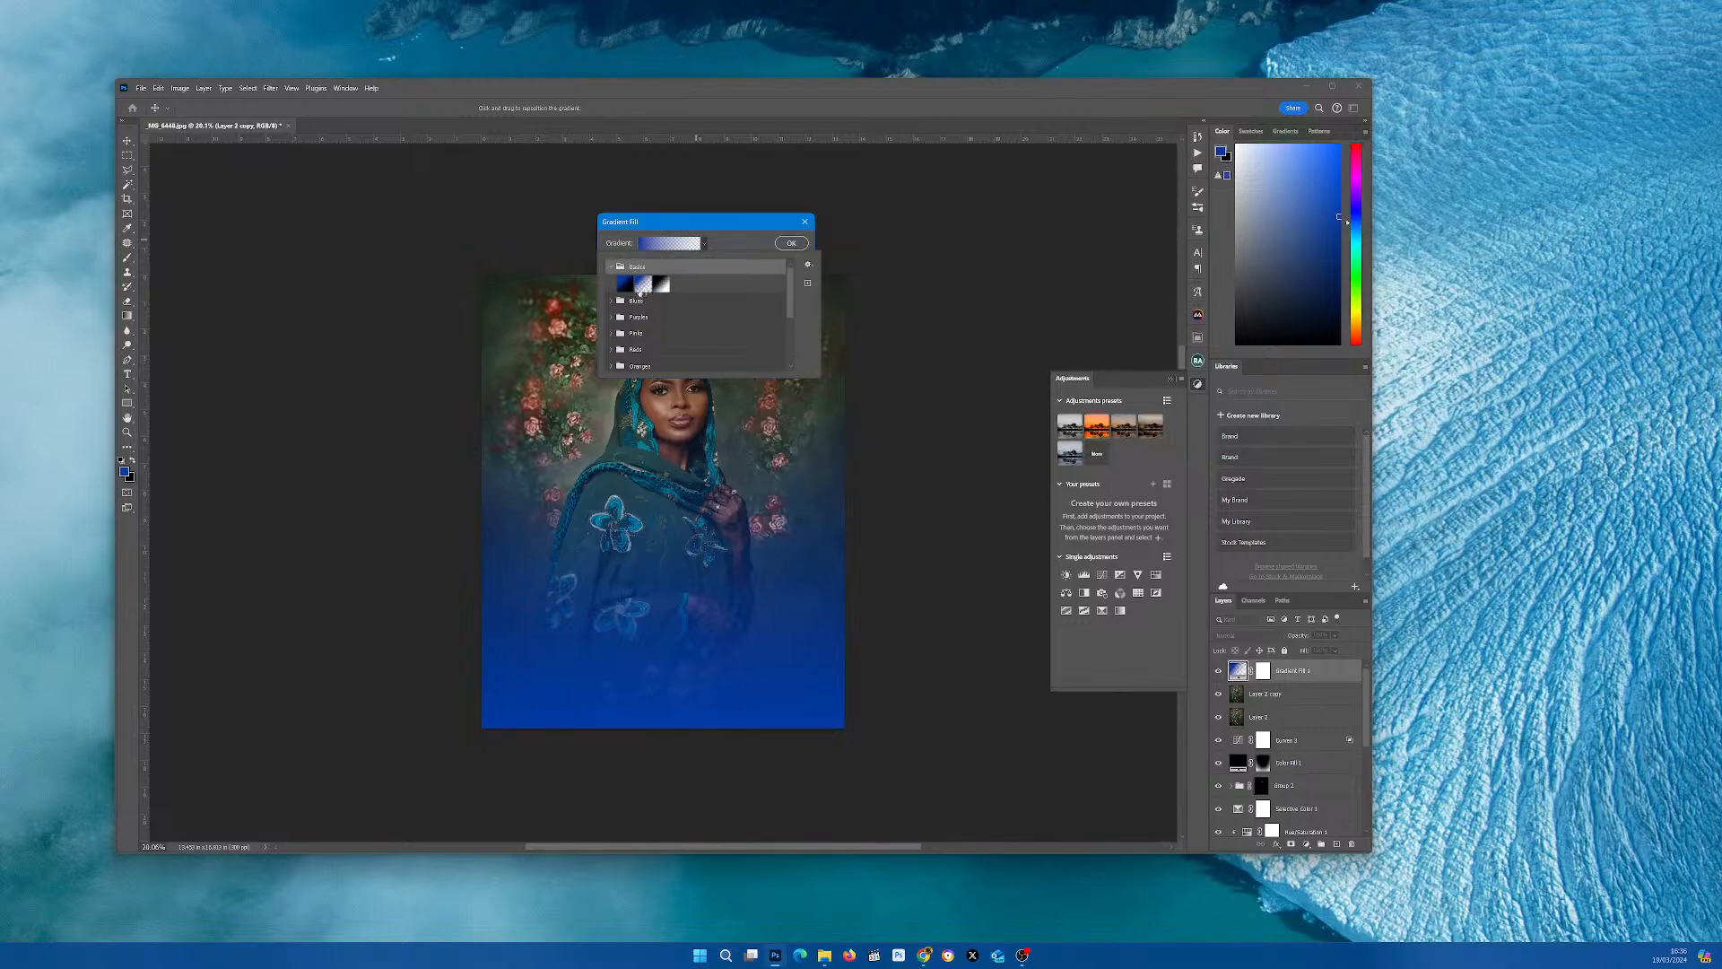
{"action": "left_click", "coordinate": [625, 283]}
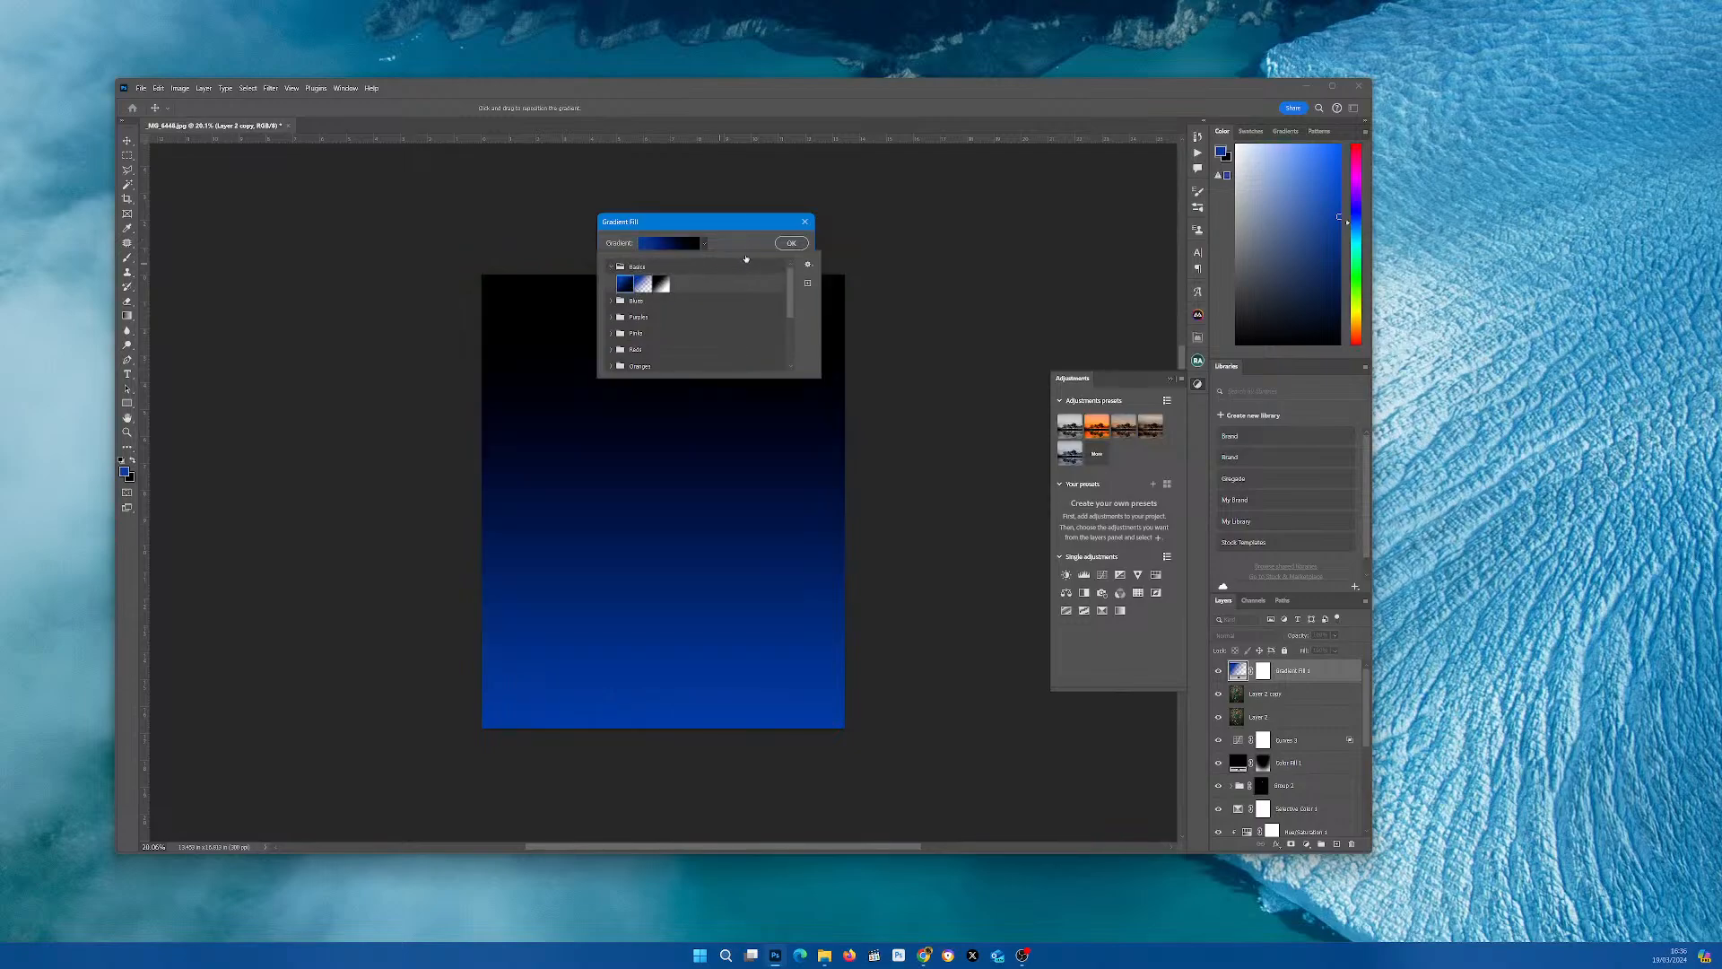
{"action": "left_click", "coordinate": [792, 244]}
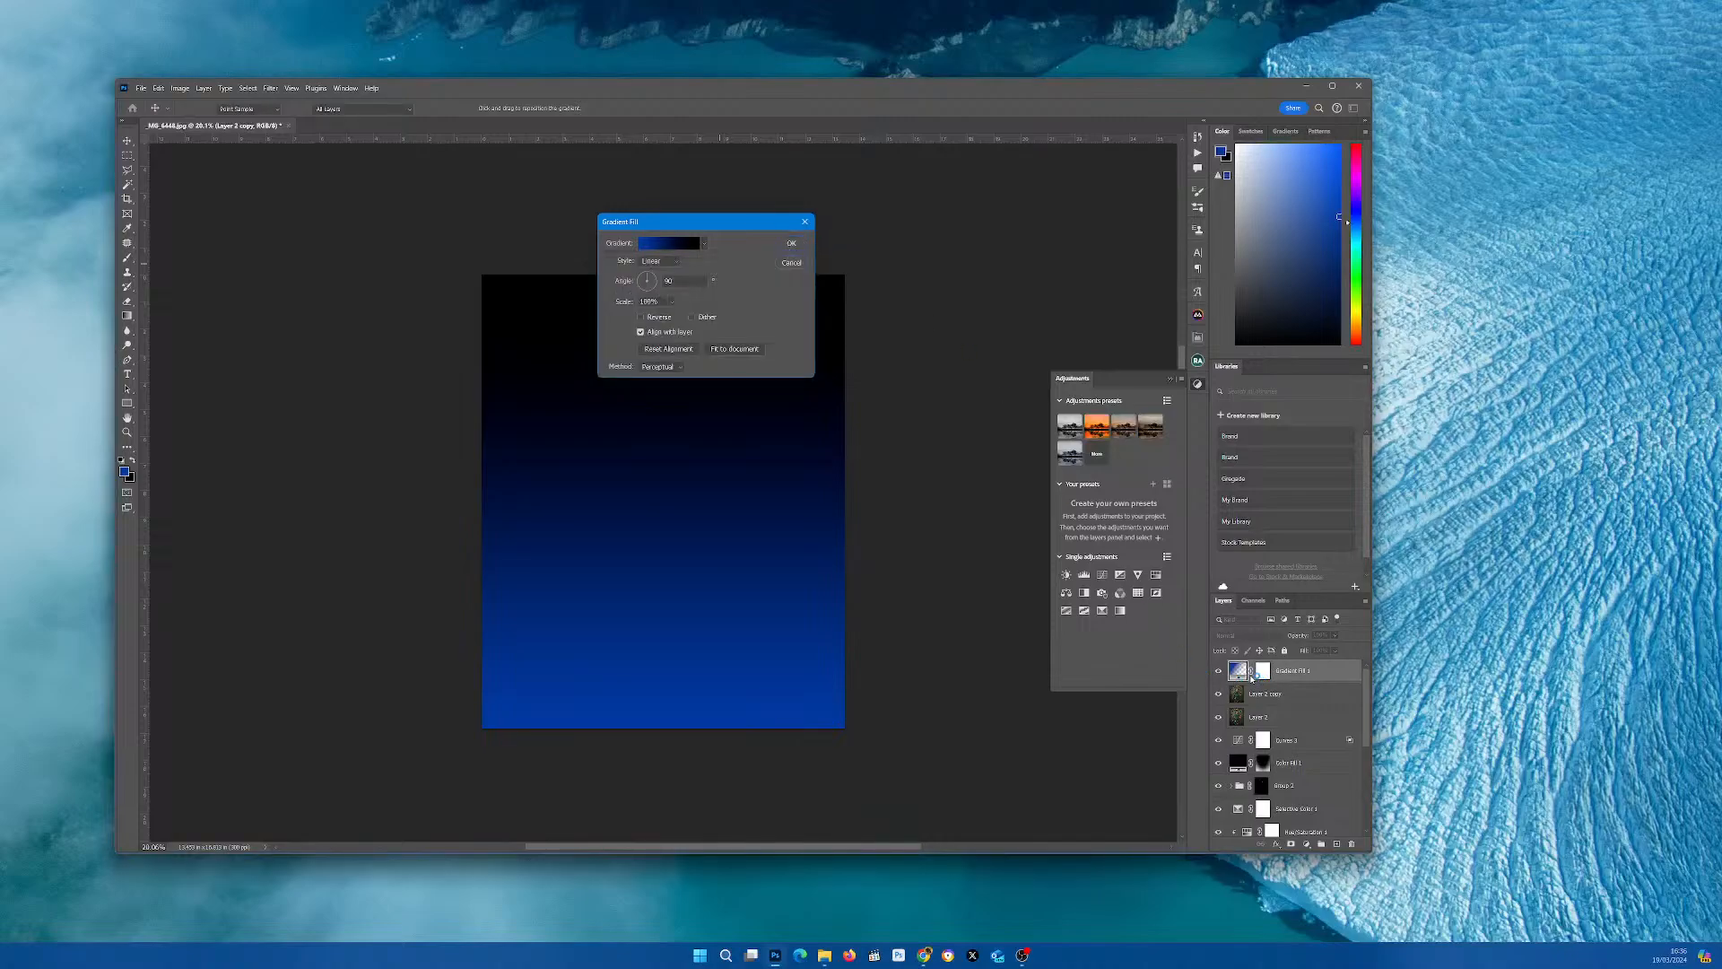
{"action": "key", "text": "Return"}
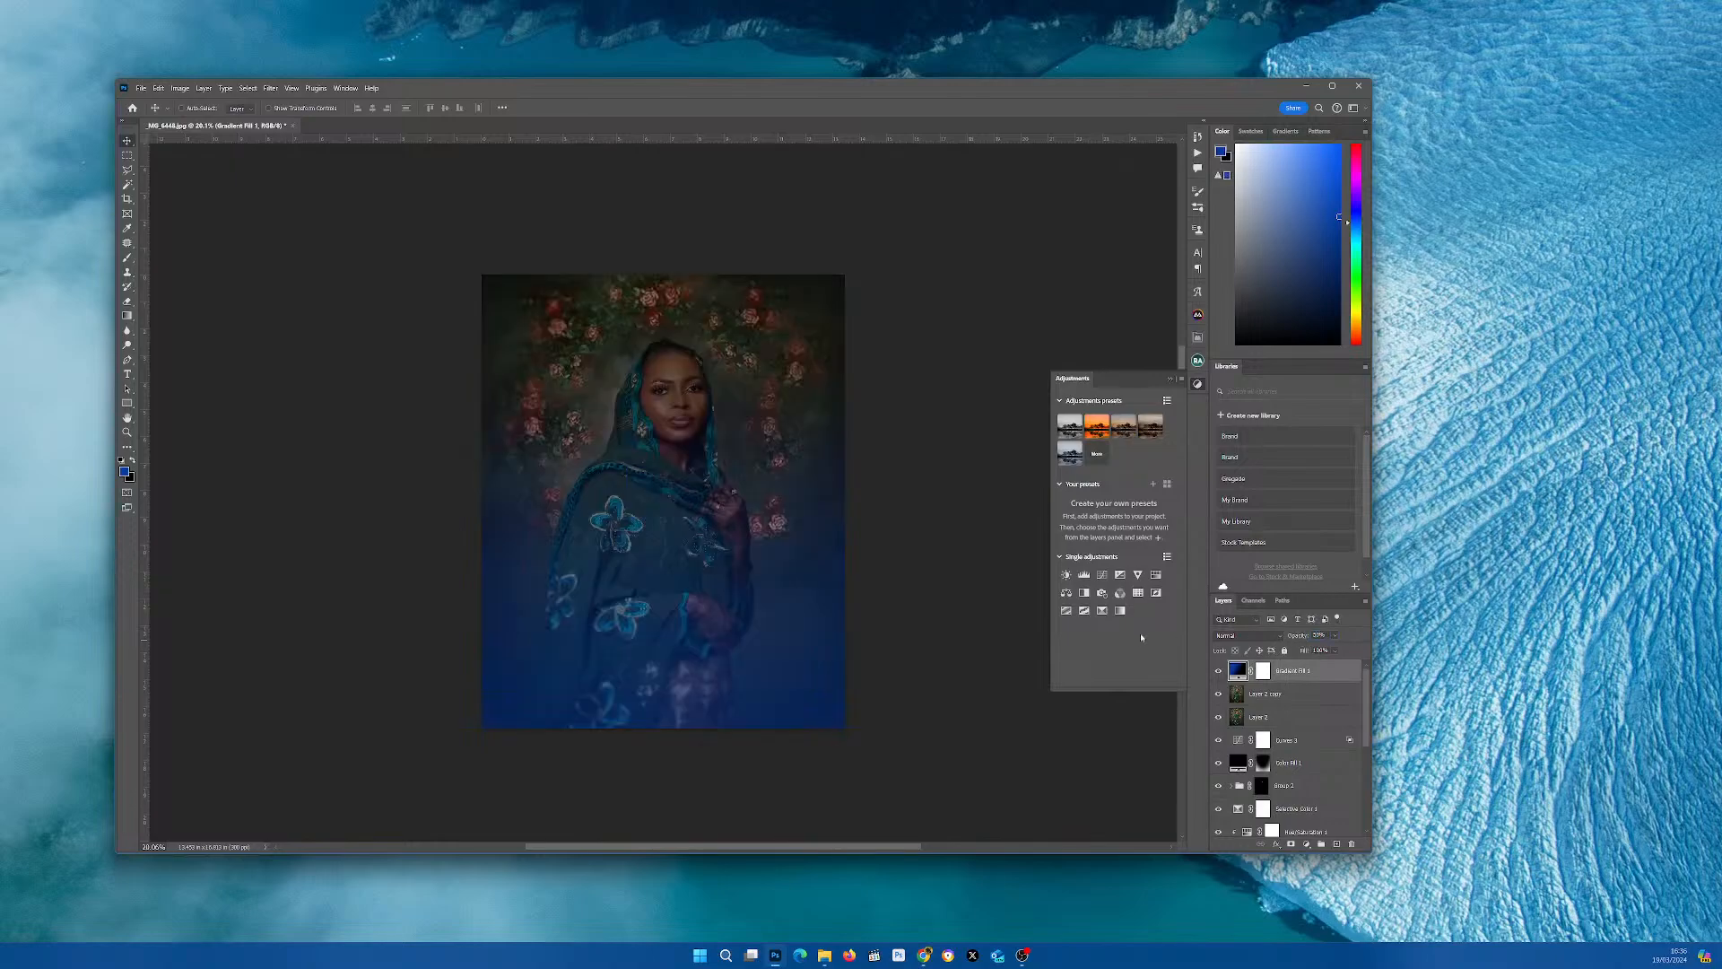
{"action": "key", "text": "Return"}
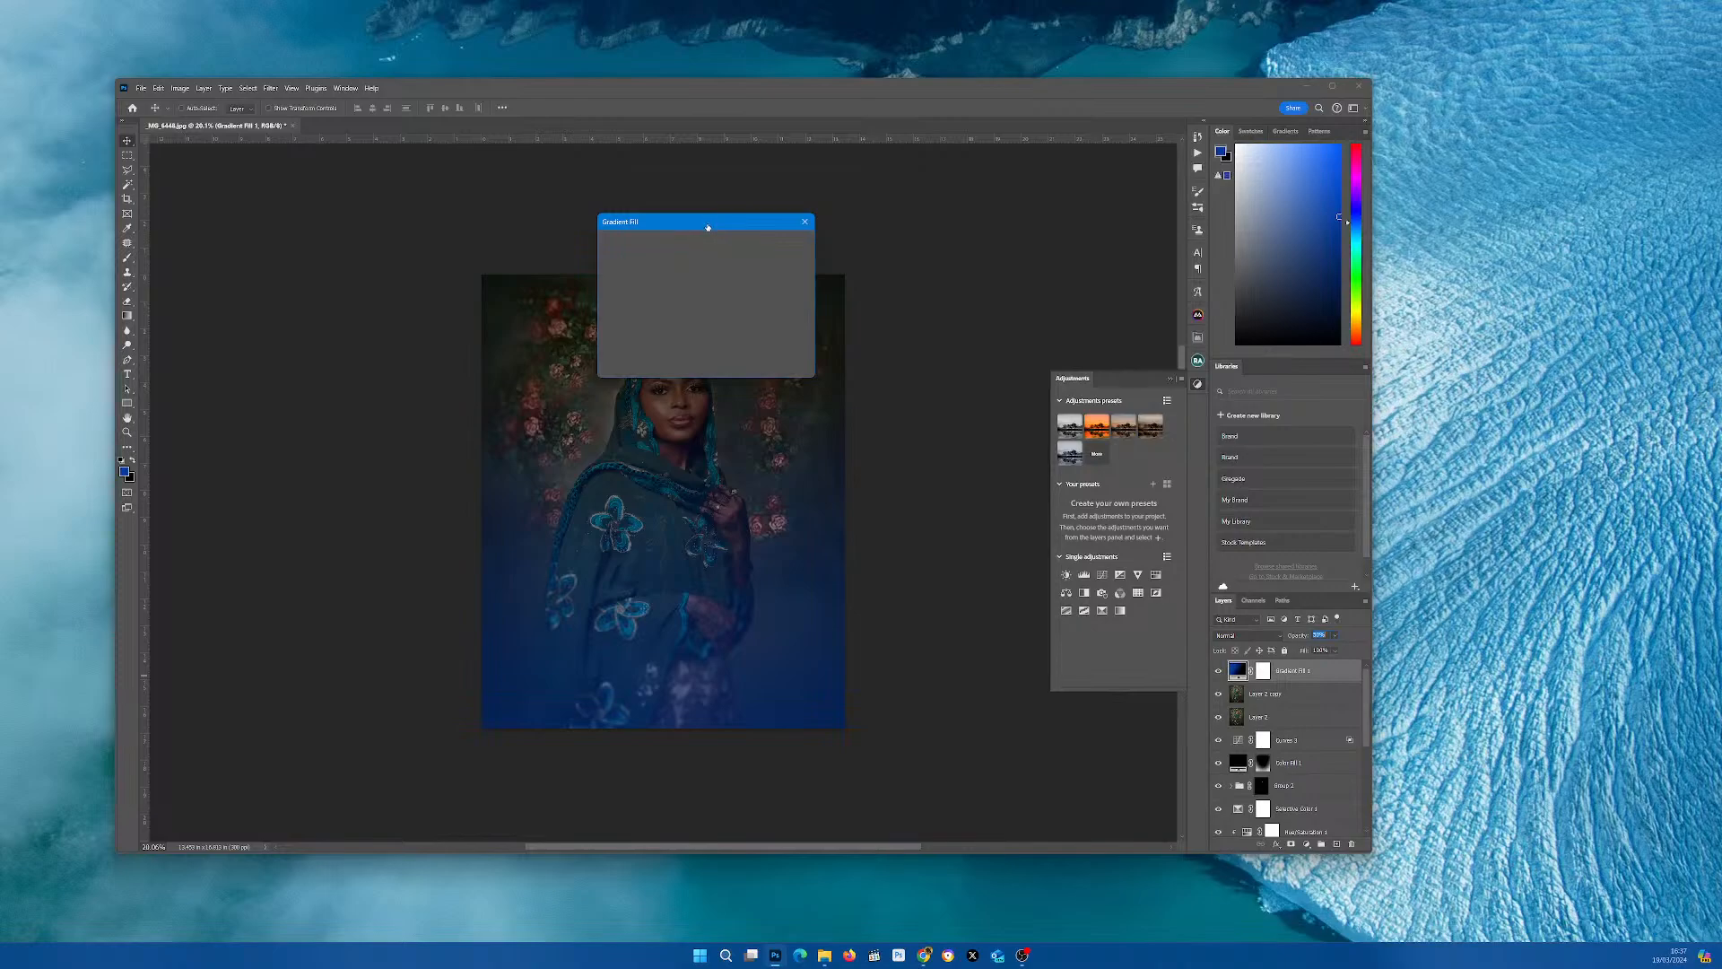
- Review the gradient fill's style options, close its settings and delete the gradient fill layer
{"action": "left_click_drag", "start_coordinate": [707, 227], "coordinate": [922, 217]}
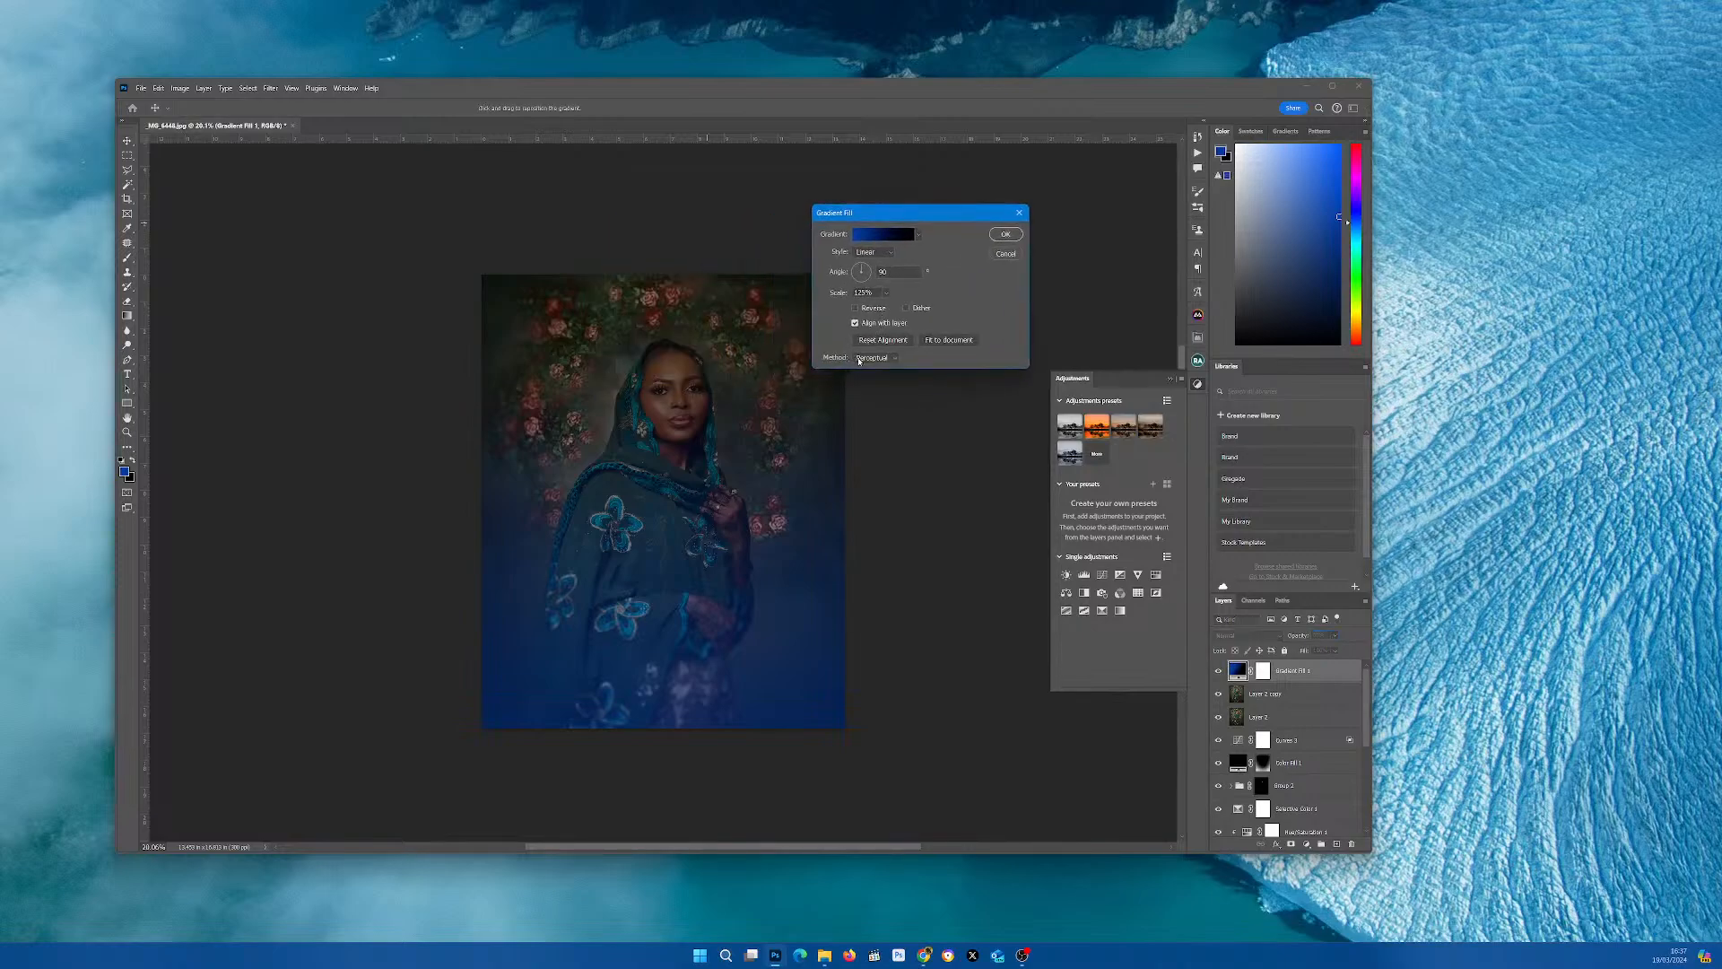
{"action": "left_click", "coordinate": [890, 254]}
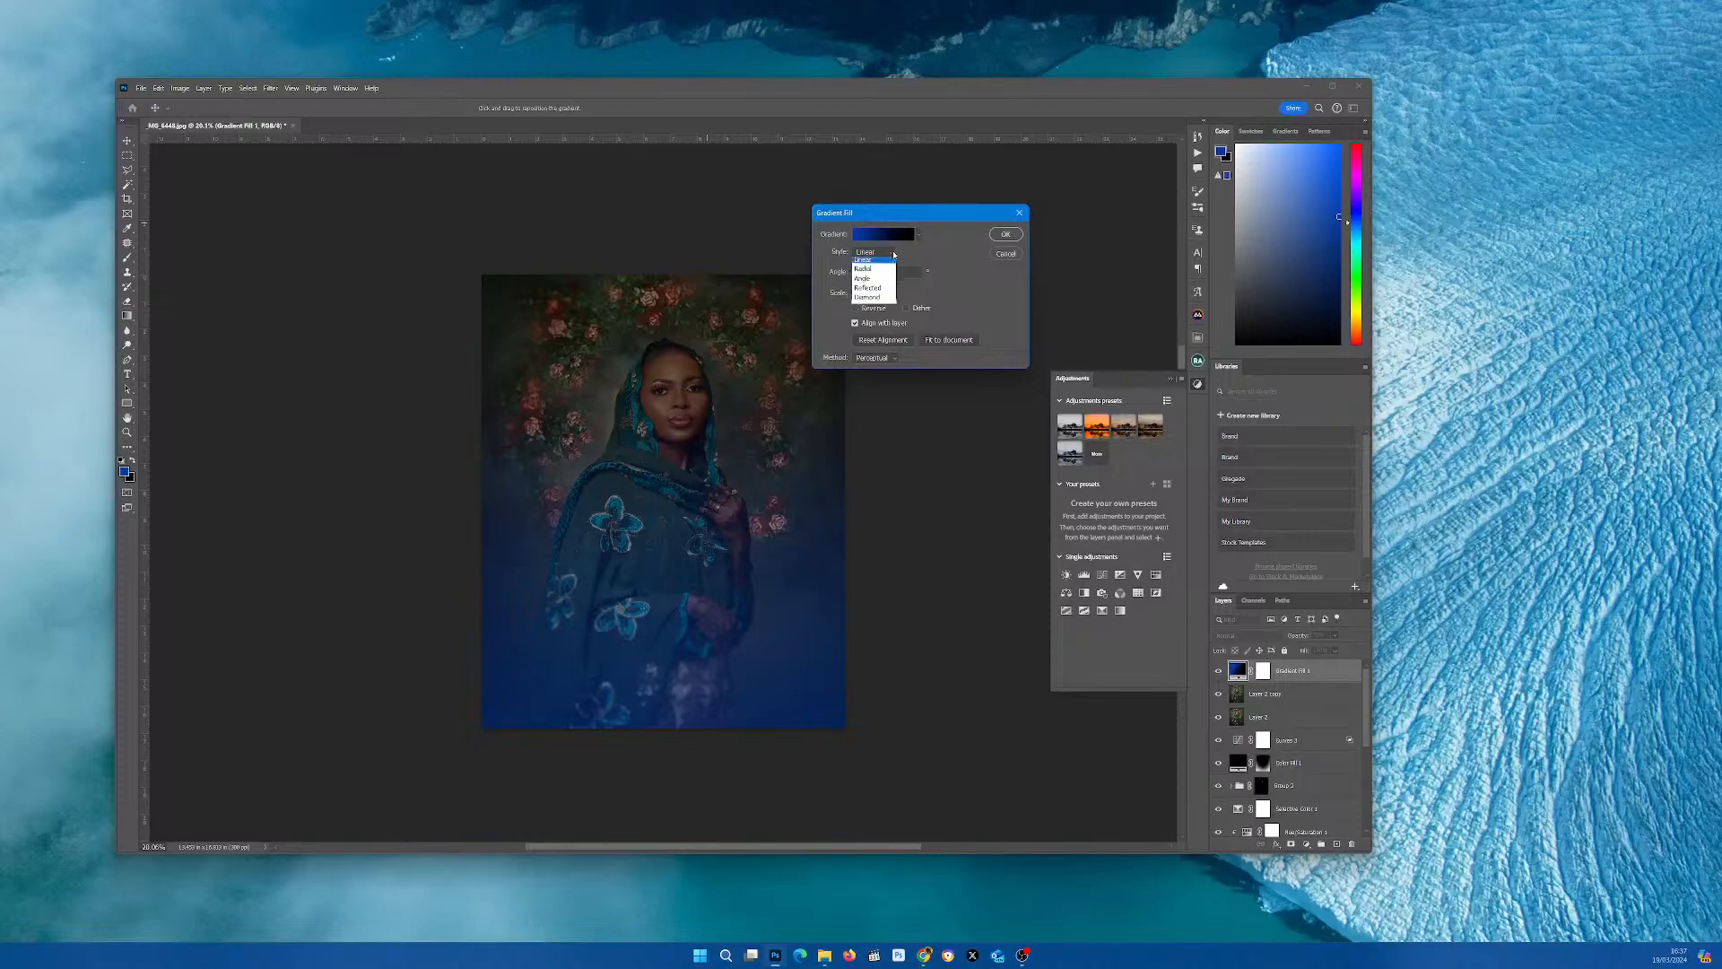
{"action": "left_click", "coordinate": [915, 255]}
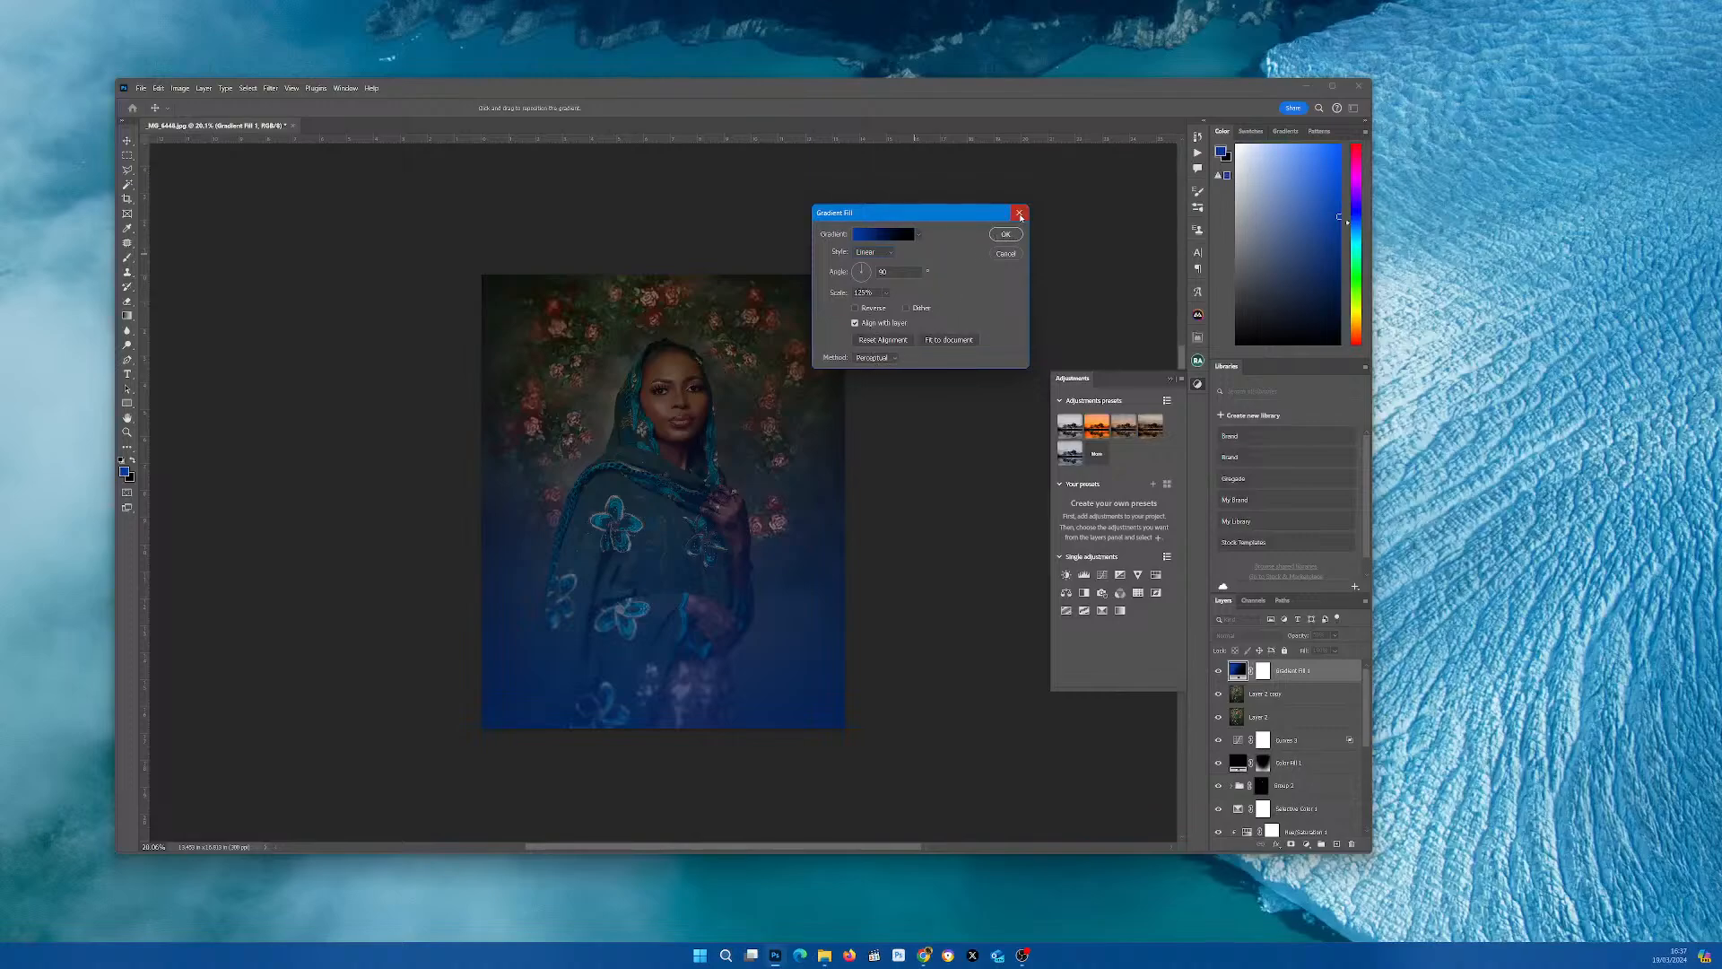
{"action": "key", "text": "Return"}
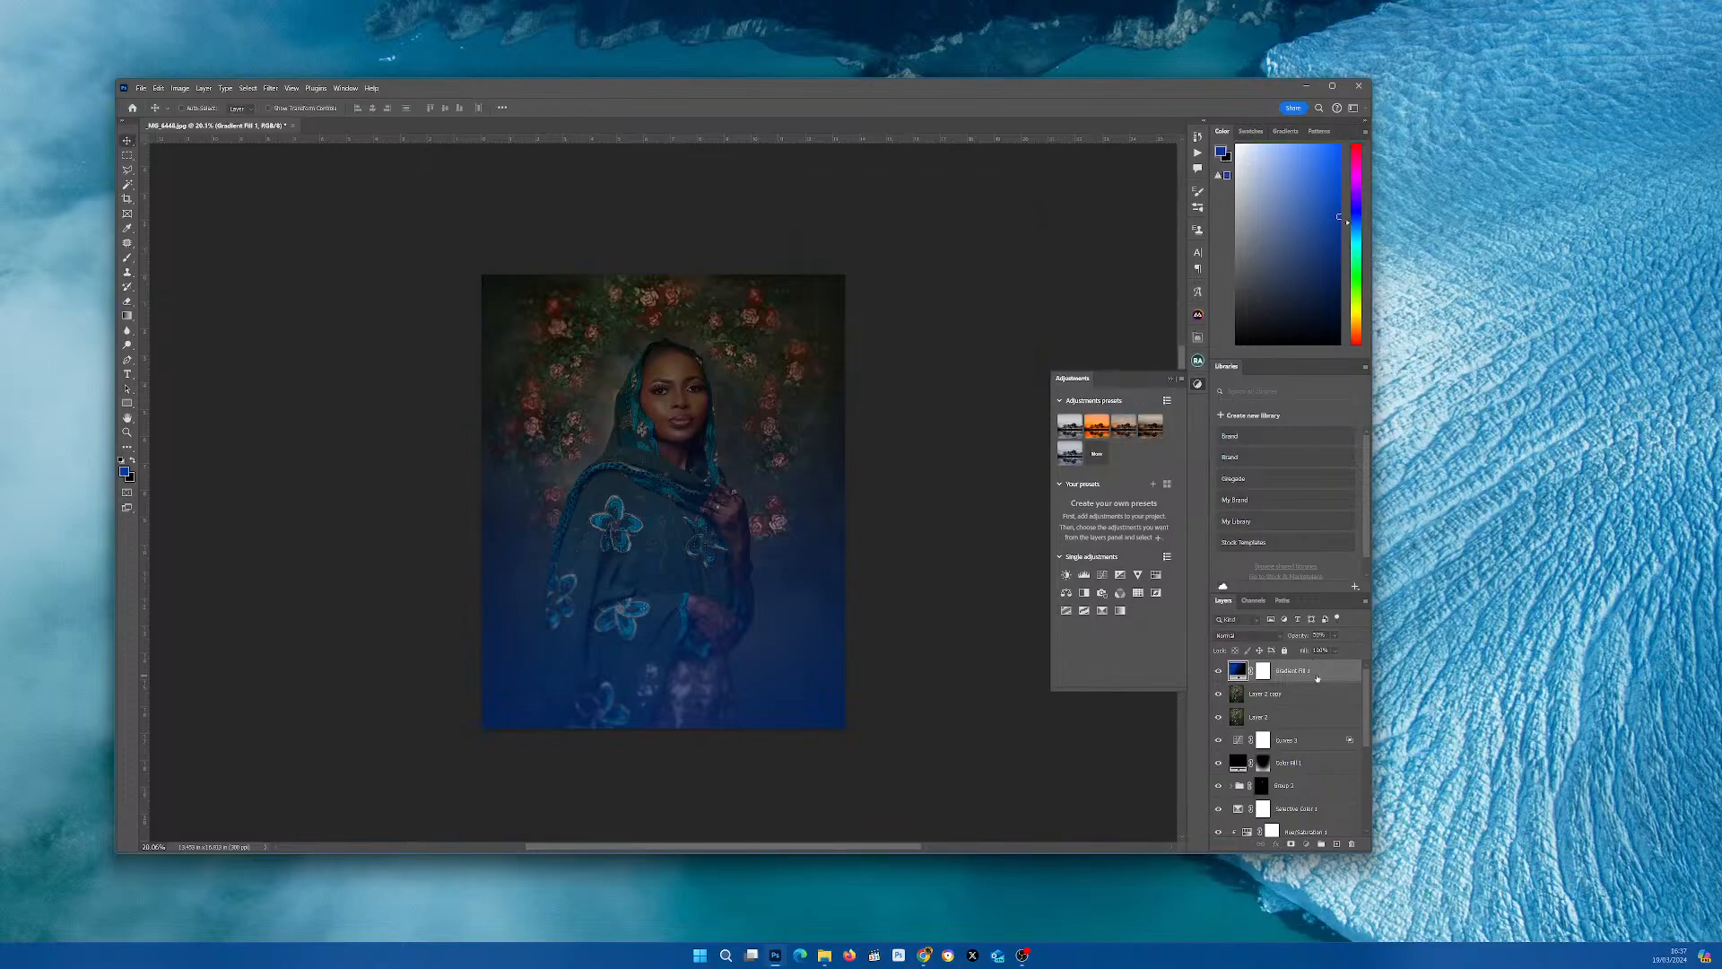
{"action": "key", "text": "Delete"}
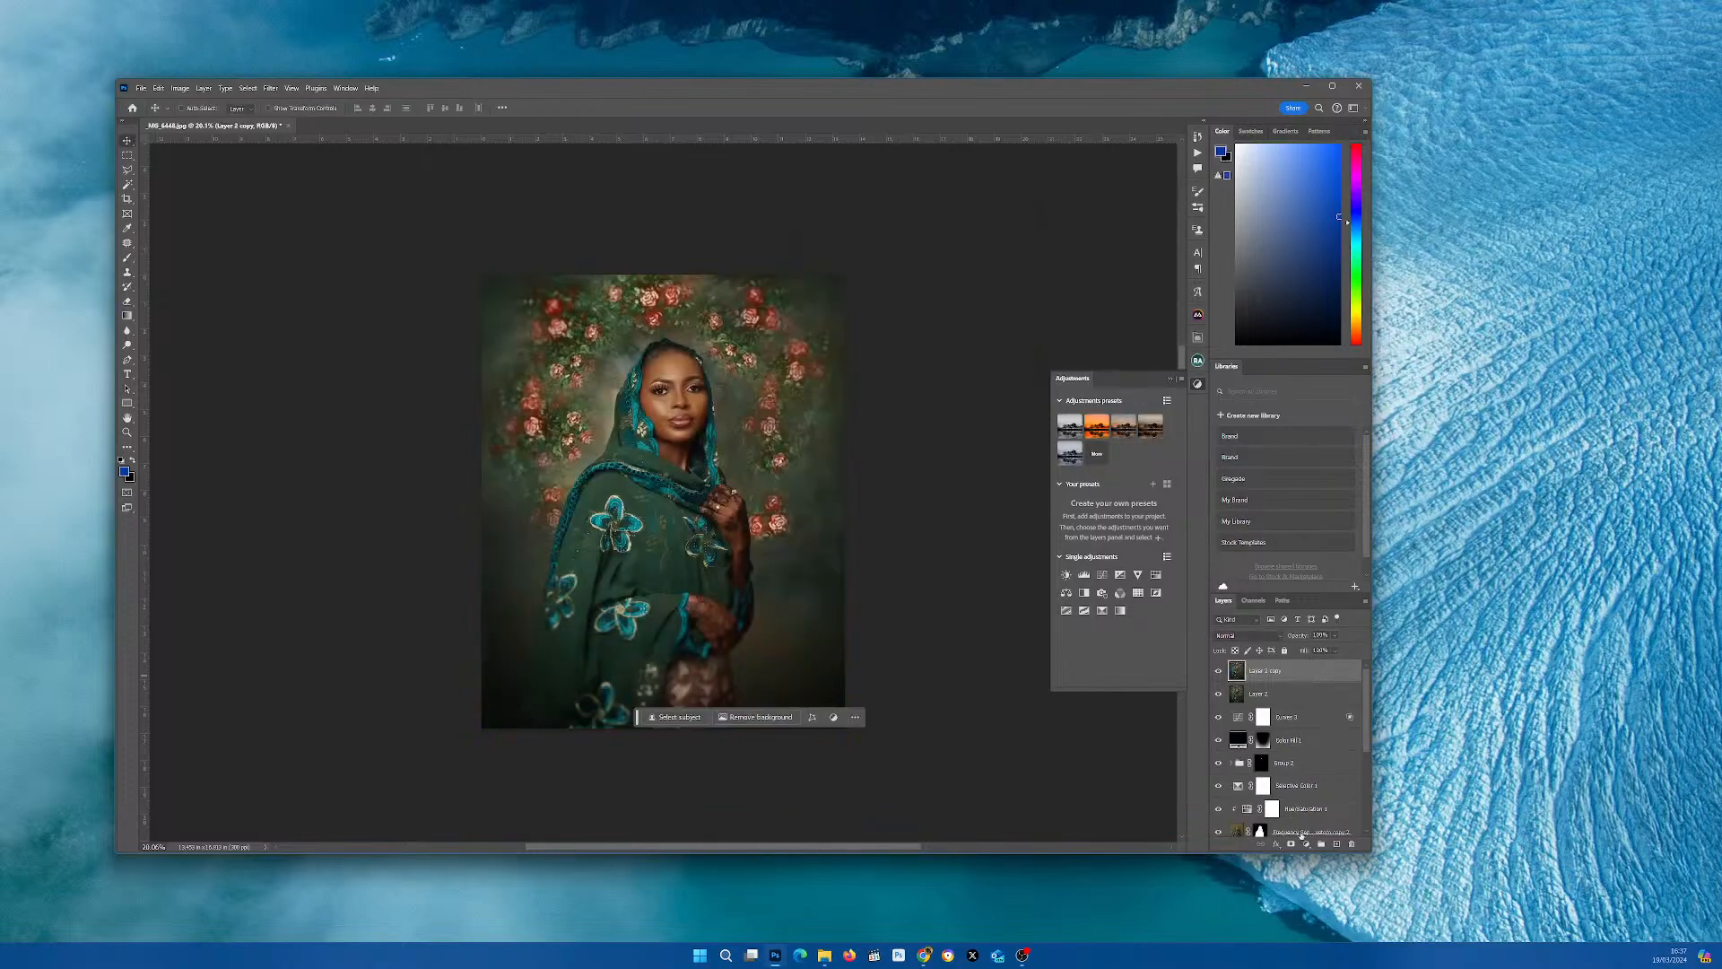
- Add a Gradient Map adjustment layer above the iris-blurred layer and set its opacity to 50%
{"action": "left_click", "coordinate": [1308, 844]}
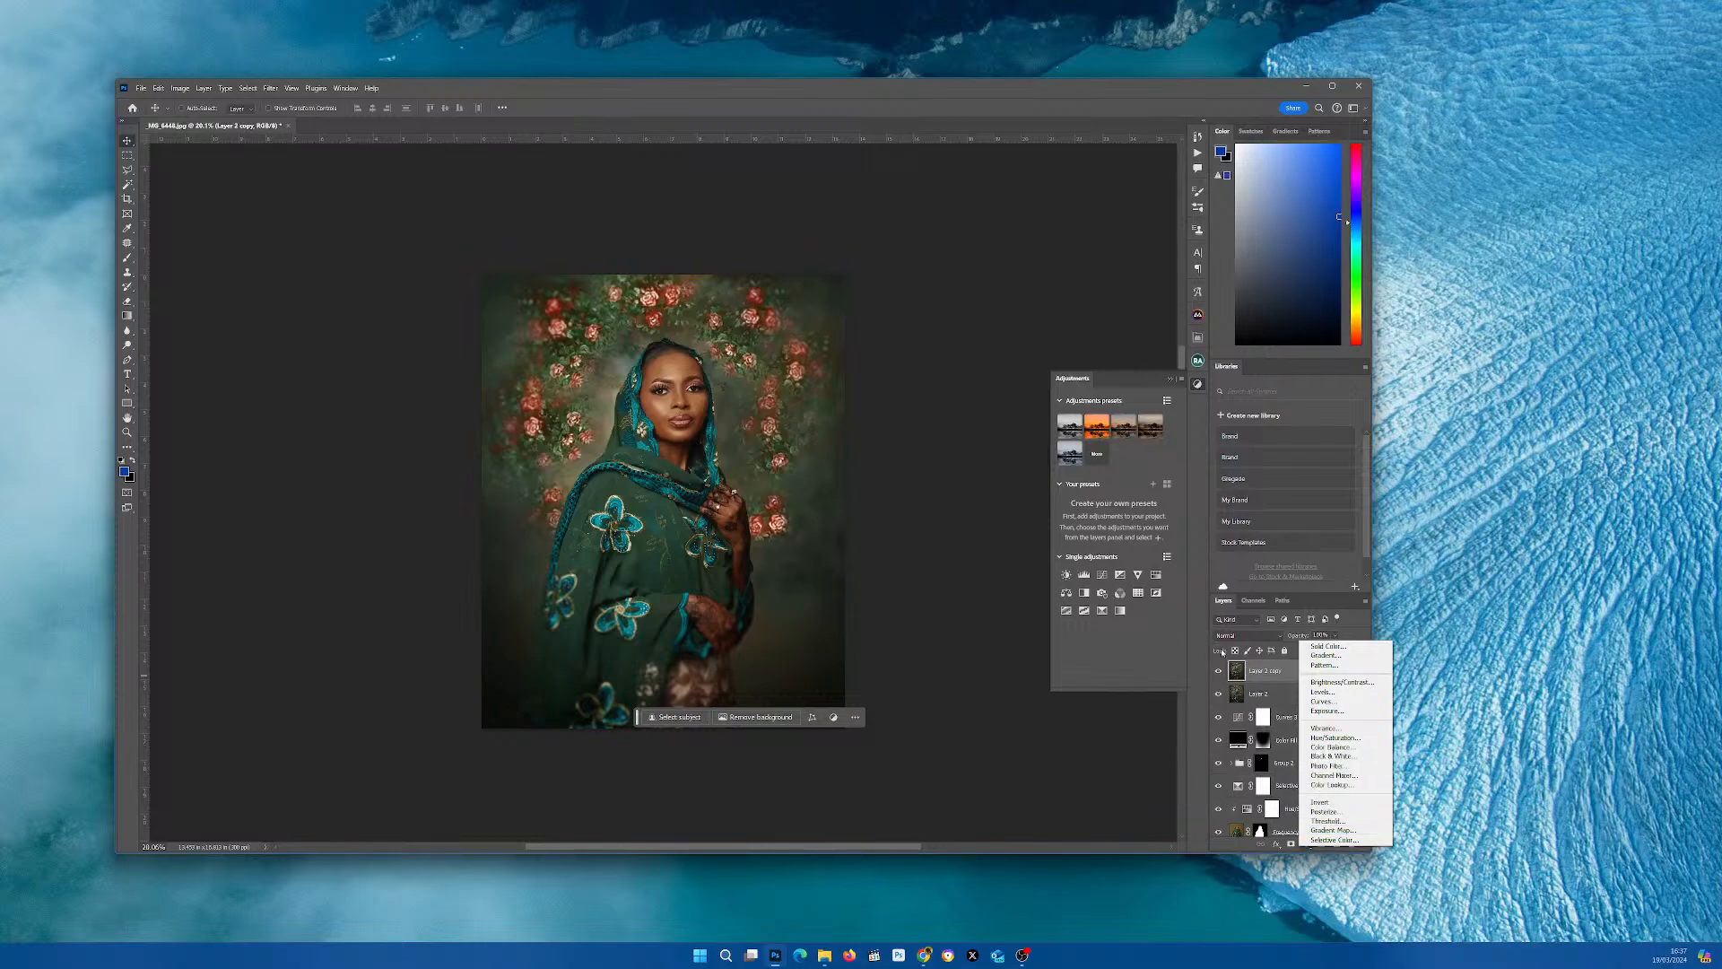
{"action": "left_click", "coordinate": [1117, 614]}
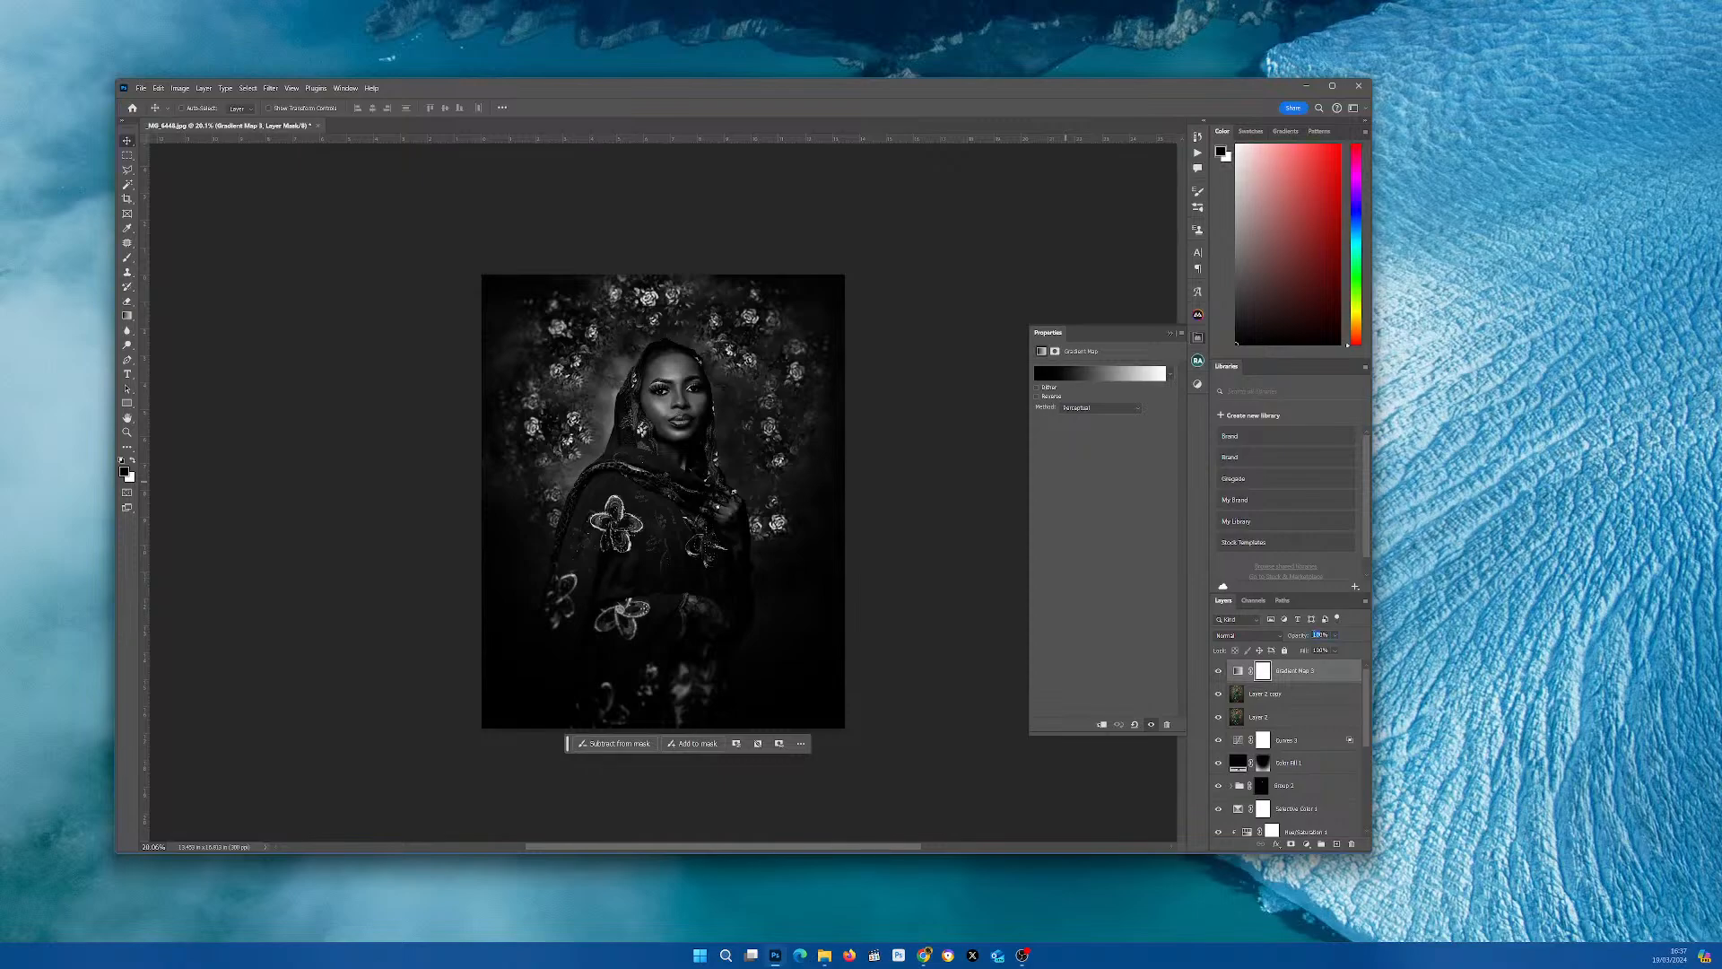
{"action": "type", "text": "50"}
{"action": "key", "text": "Return"}
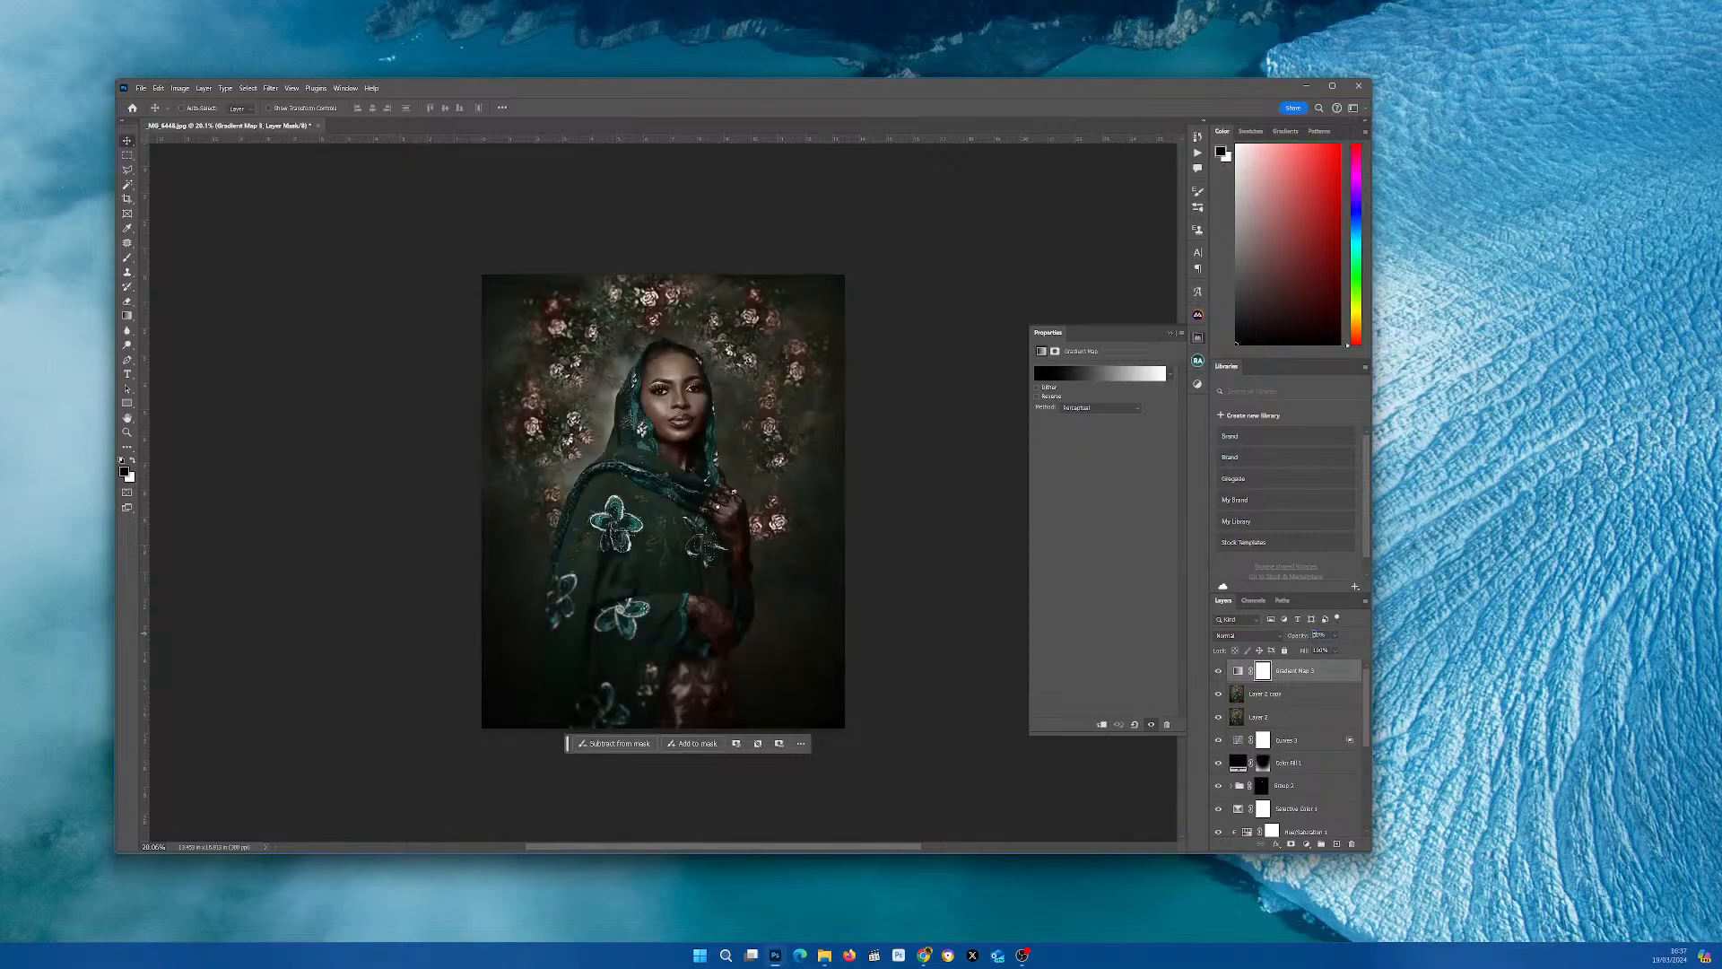
{"action": "key", "text": "Return"}
{"action": "left_click", "coordinate": [1094, 378]}
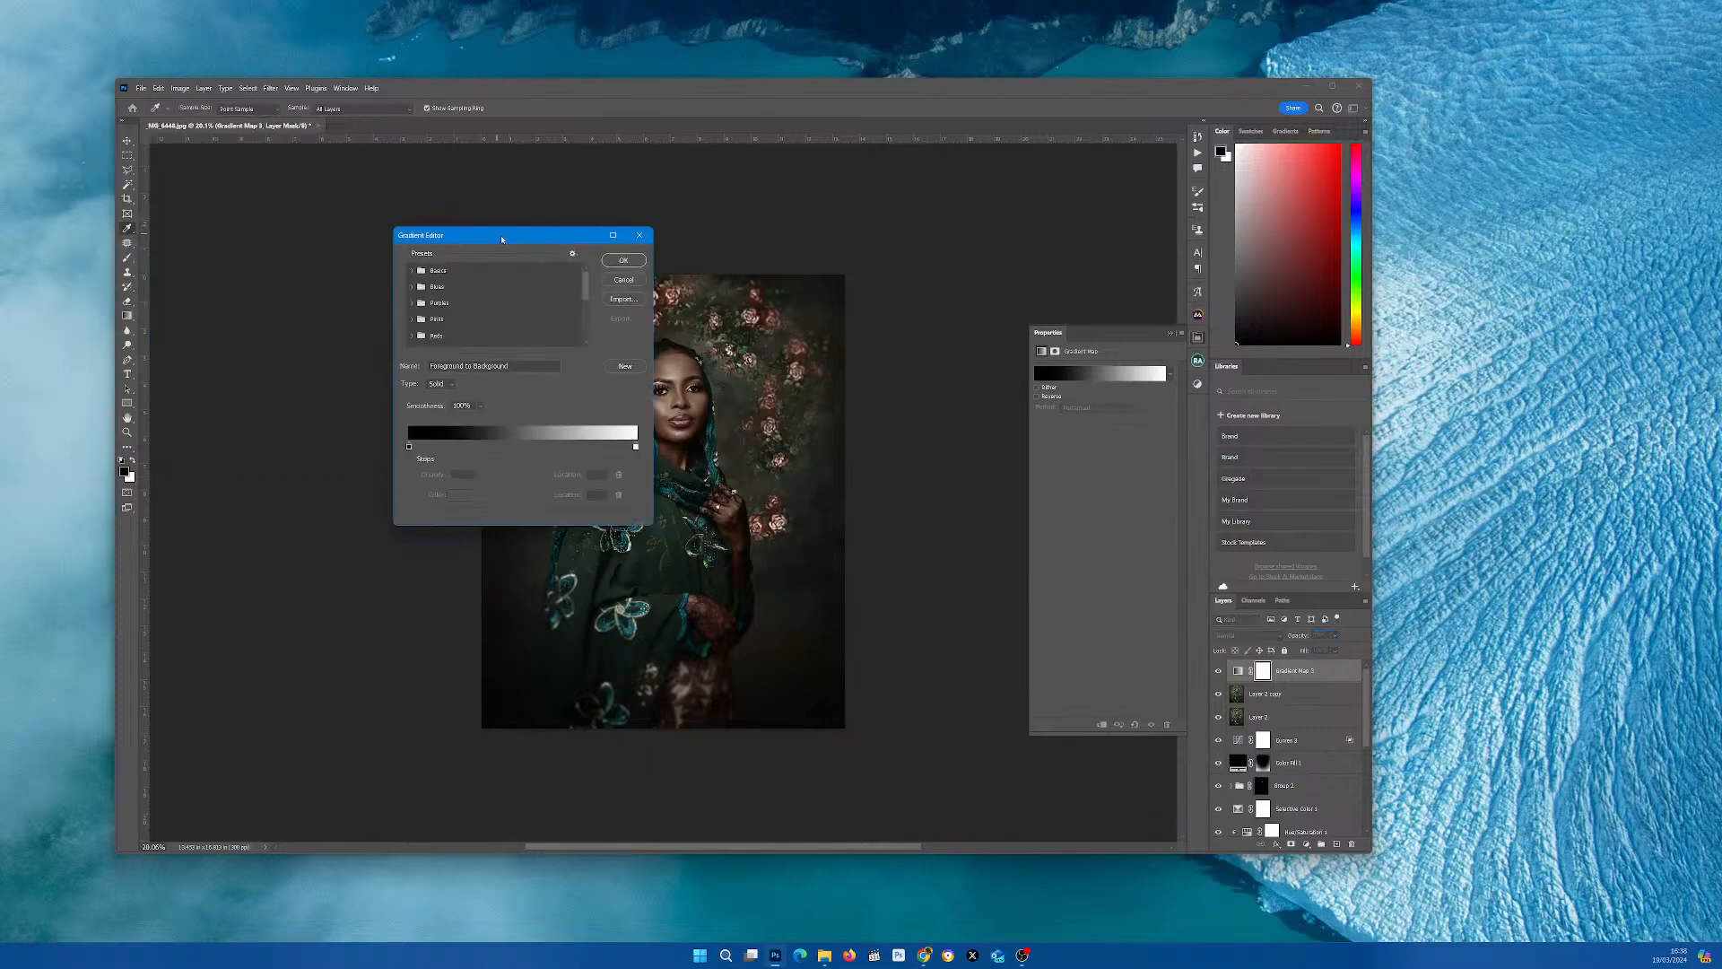
{"action": "left_click_drag", "start_coordinate": [501, 238], "coordinate": [338, 235]}
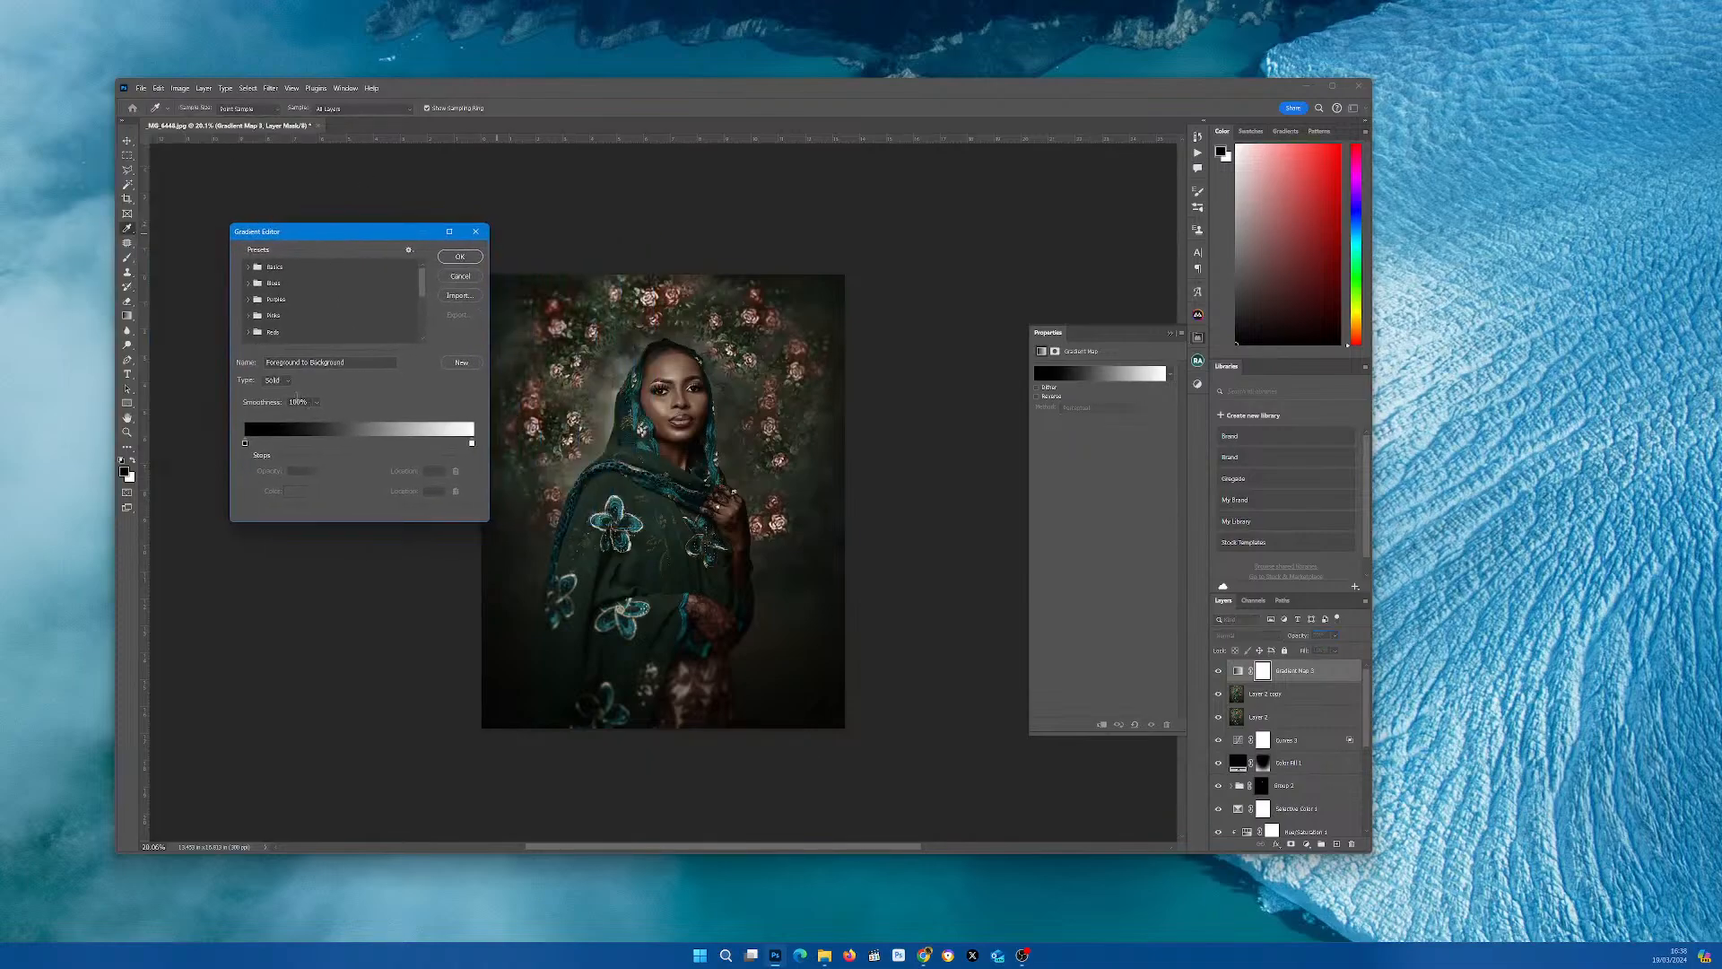
{"action": "left_click", "coordinate": [289, 382]}
{"action": "left_click", "coordinate": [278, 396]}
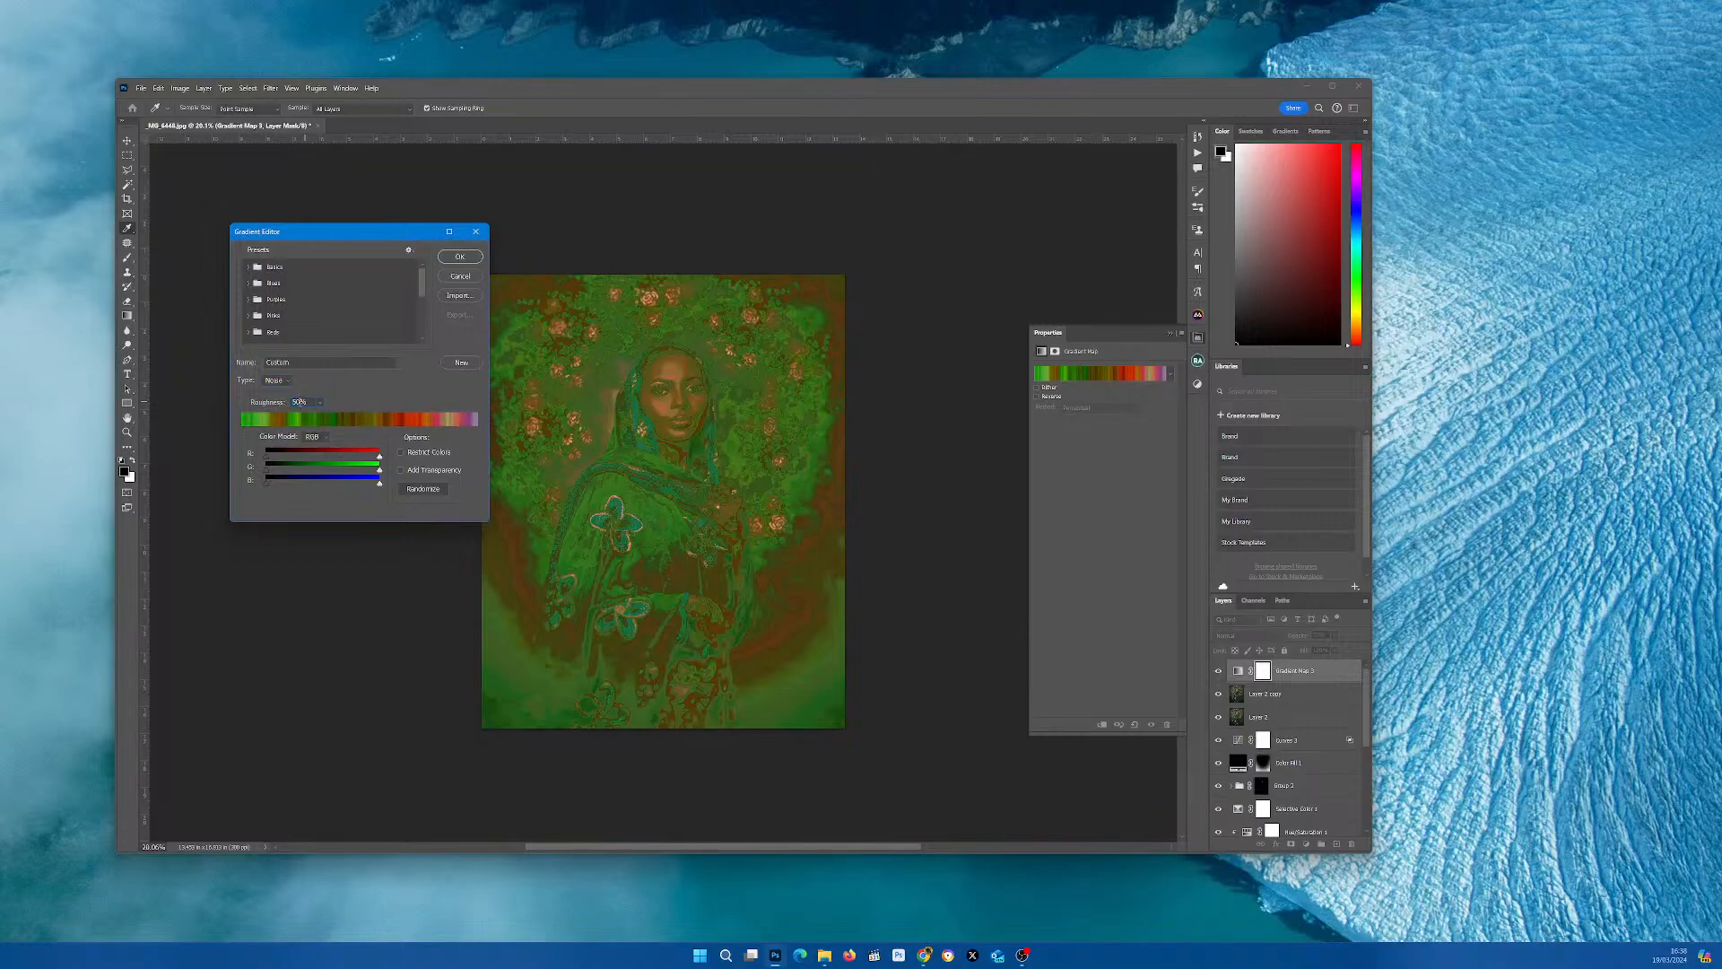
{"action": "type", "text": "8"}
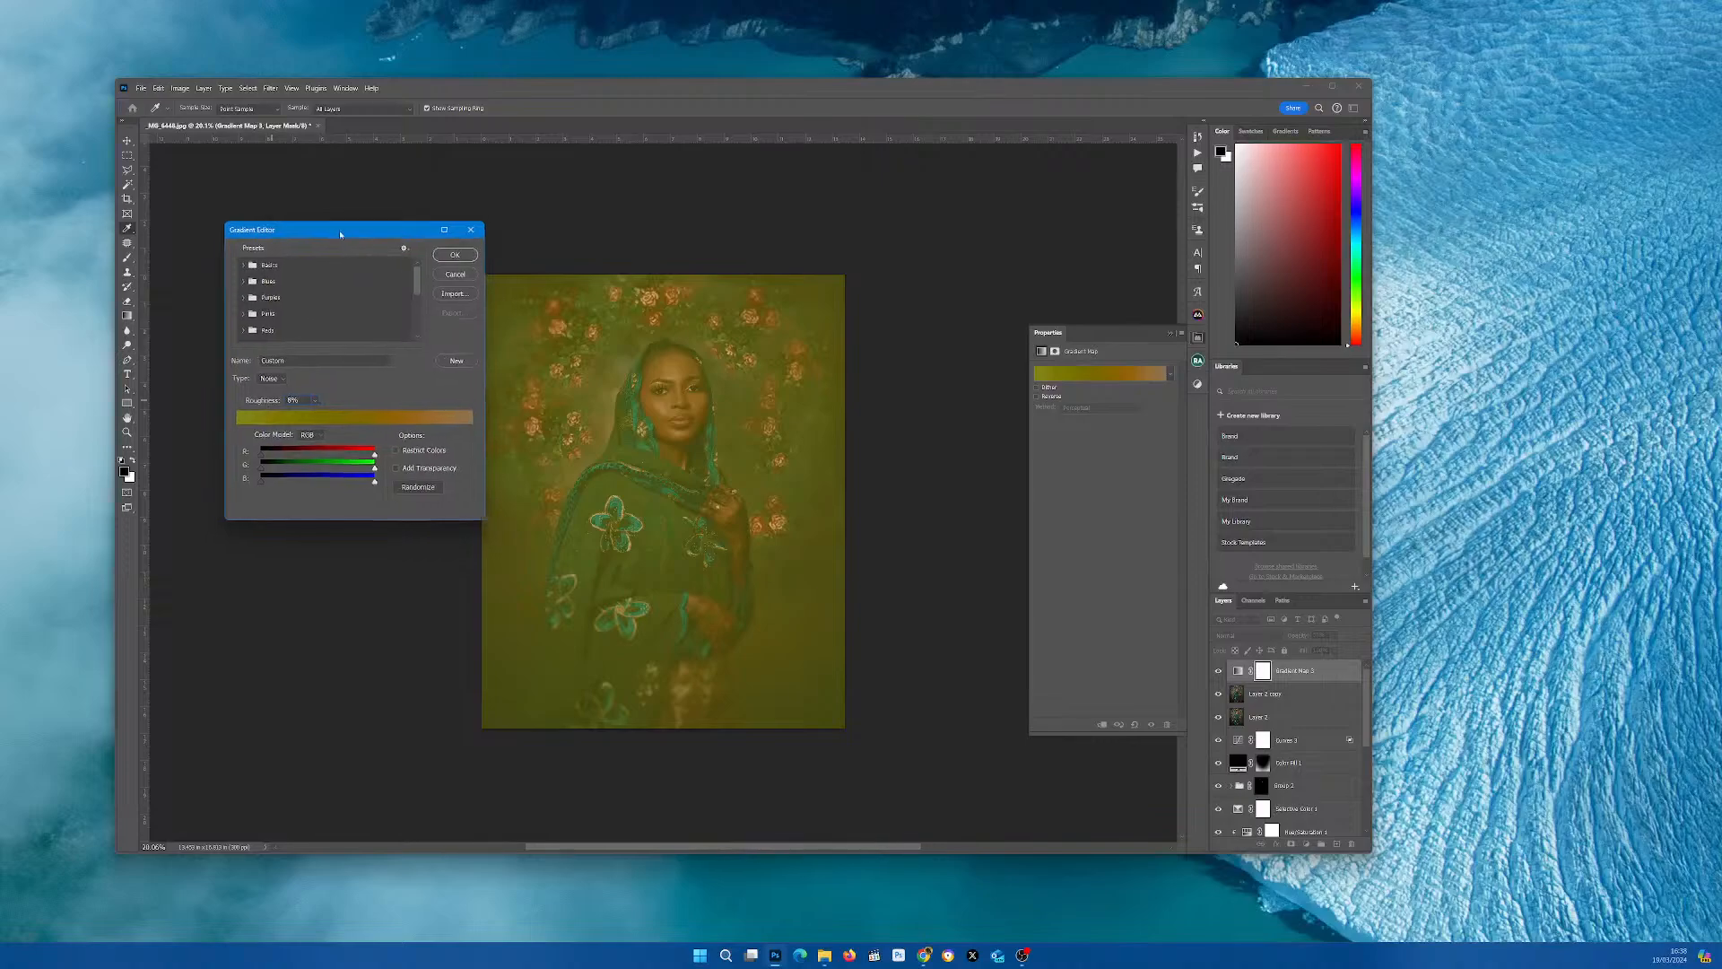
{"action": "left_click_drag", "start_coordinate": [339, 230], "coordinate": [320, 227]}
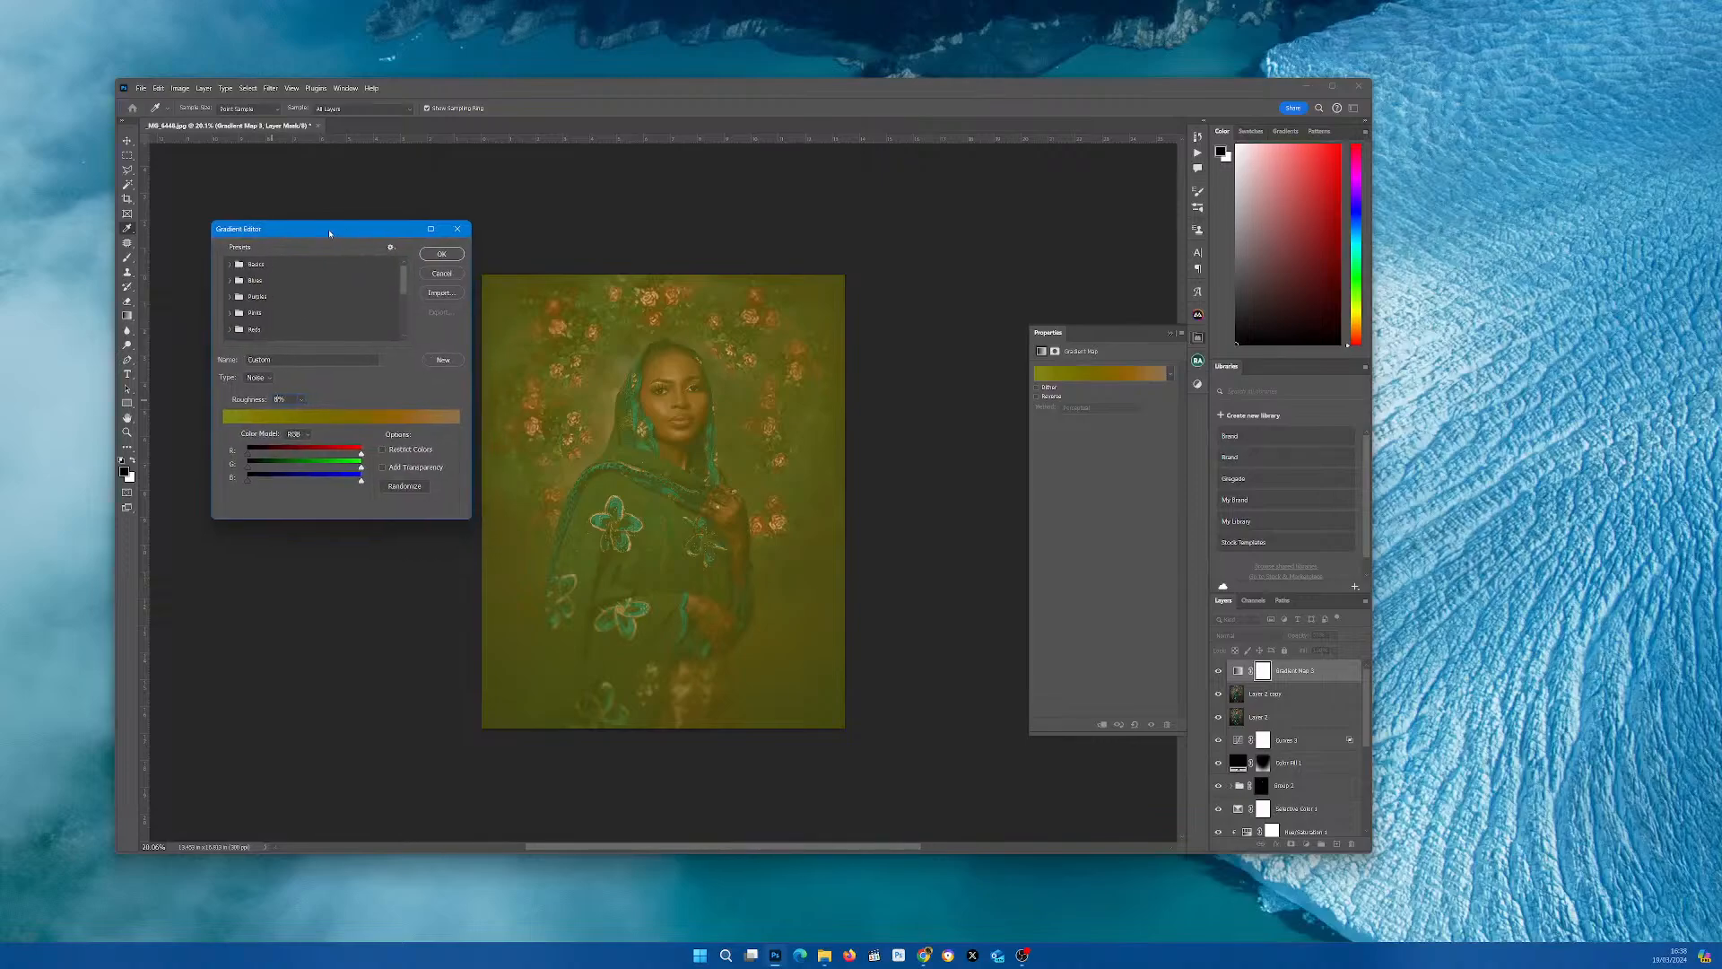
{"action": "left_click", "coordinate": [448, 278]}
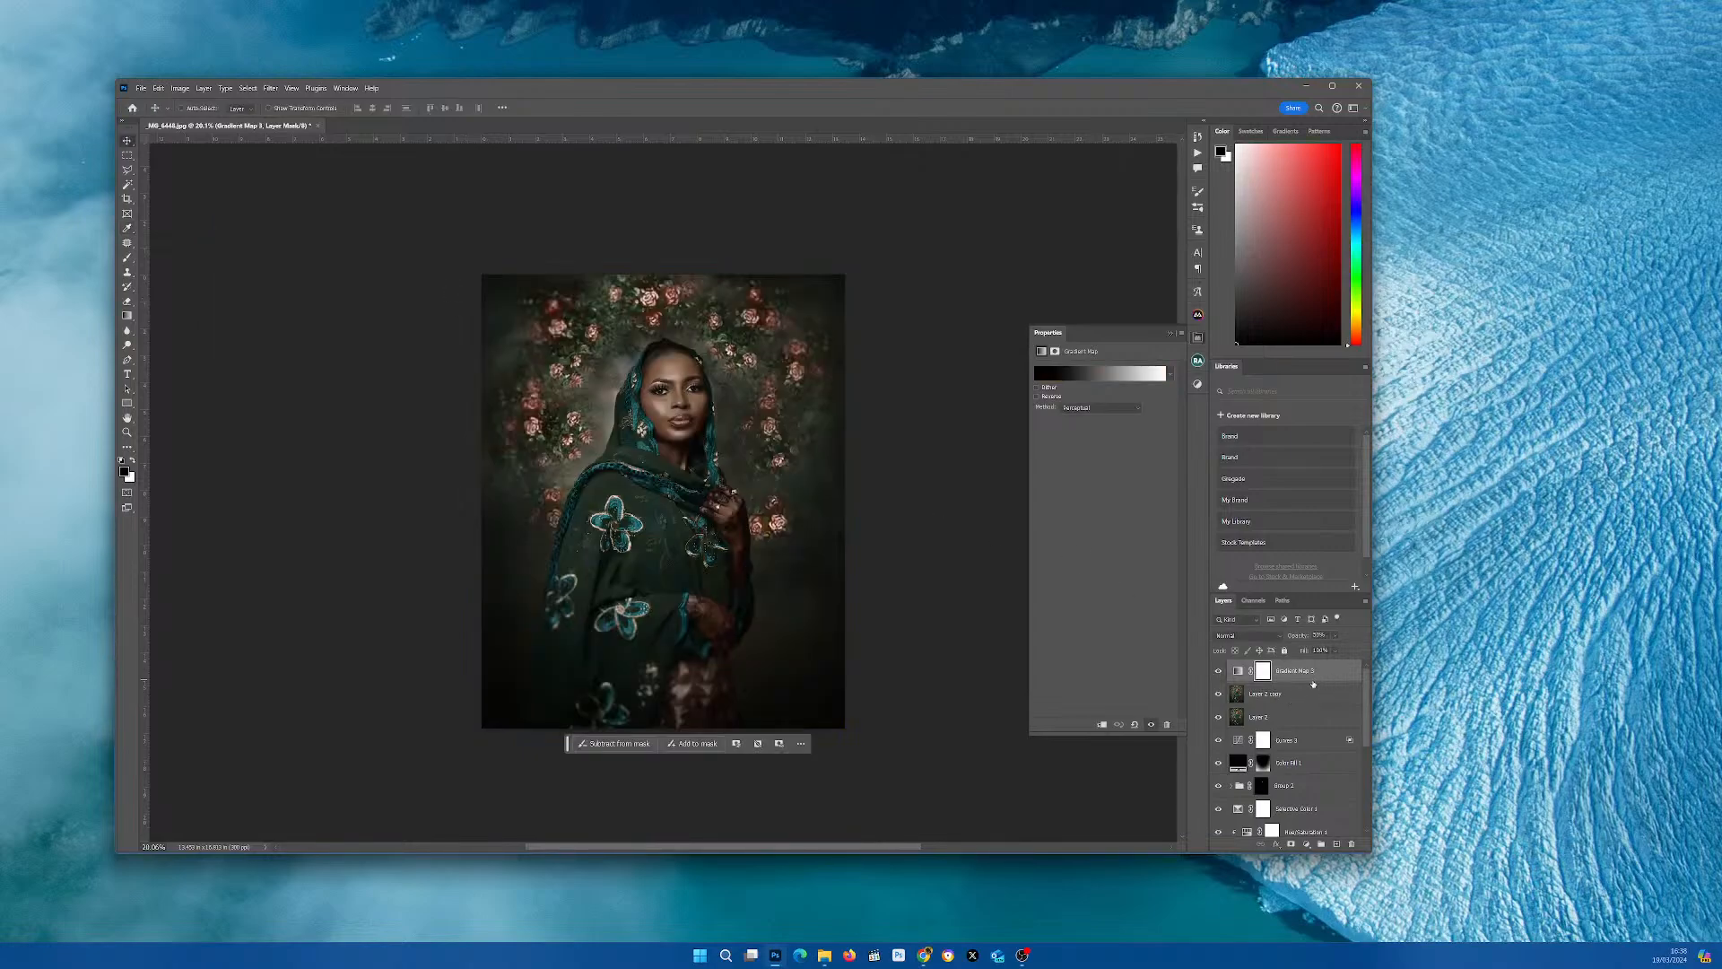
- Set the Gradient Map layer's blend mode to Soft Light and select its adjustment thumbnail
{"action": "left_click", "coordinate": [1274, 636]}
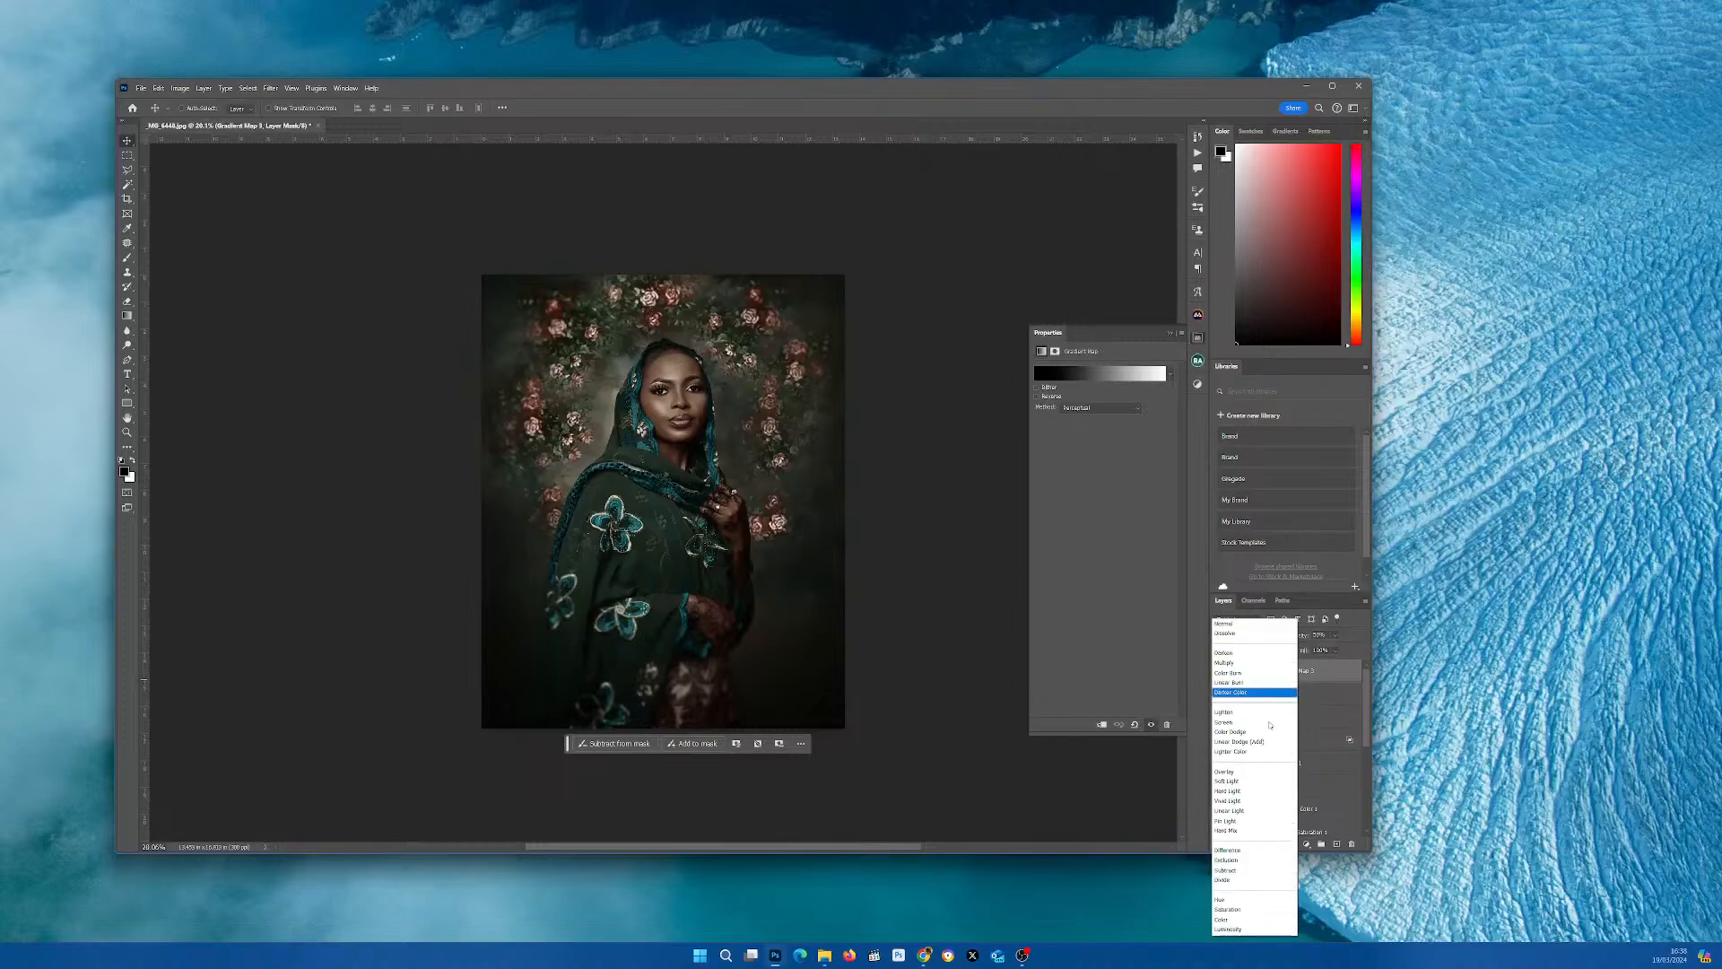
{"action": "left_click", "coordinate": [1245, 782]}
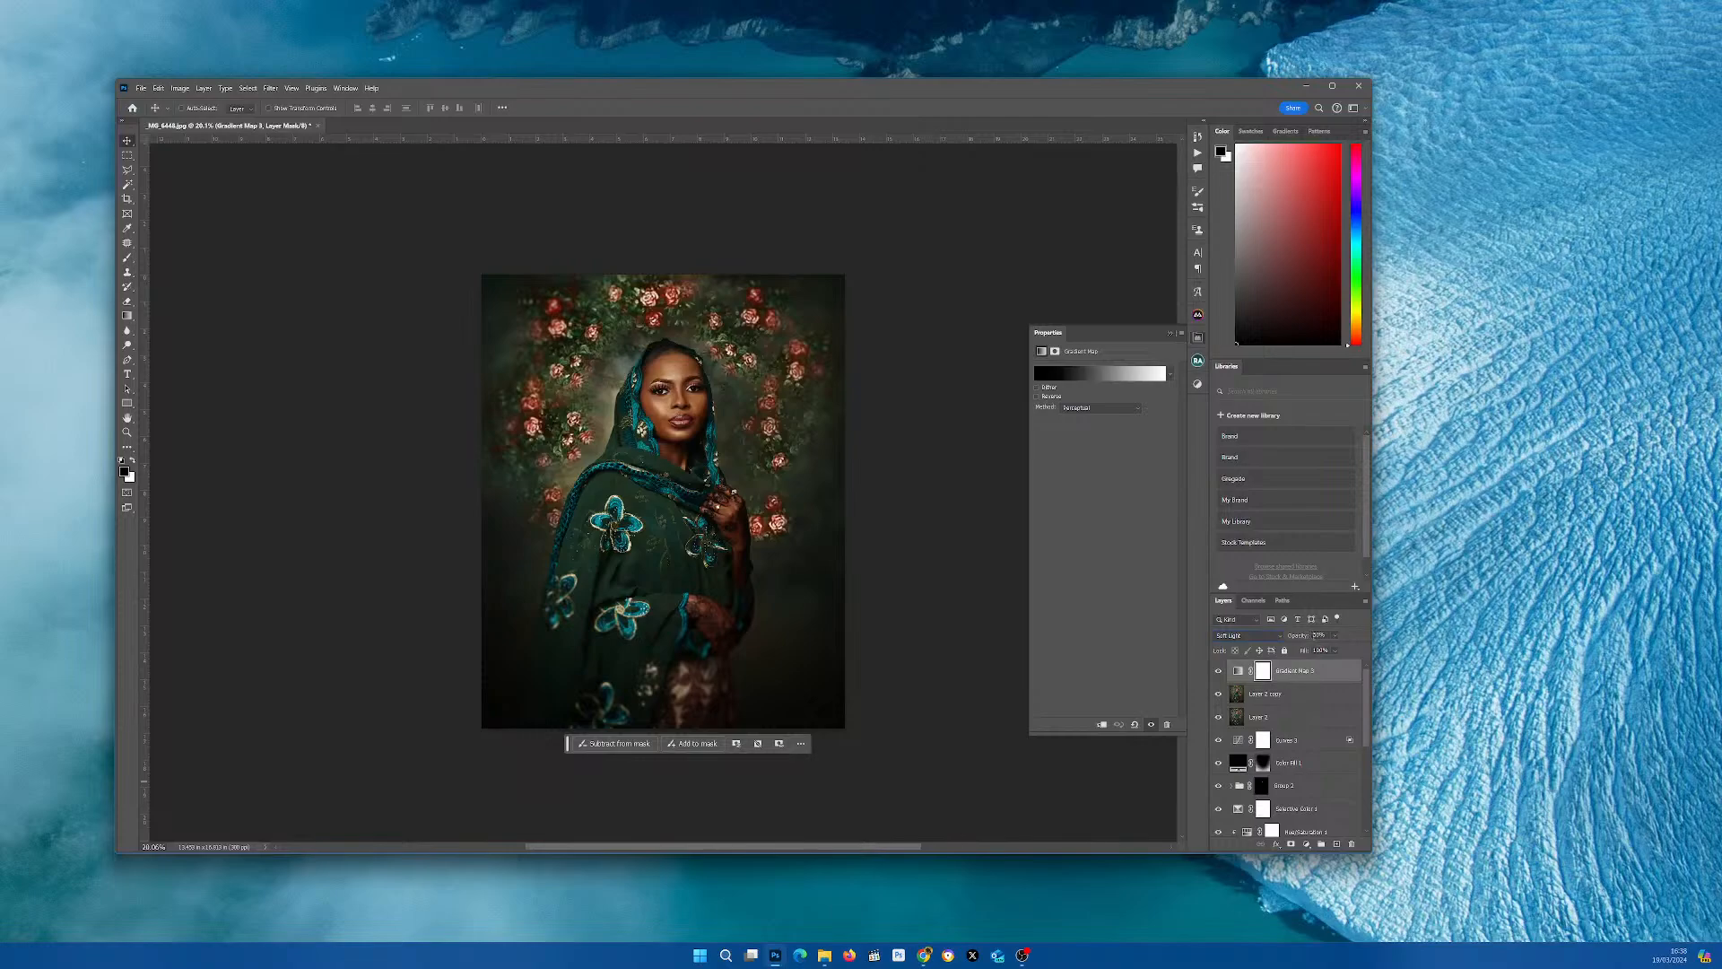
{"action": "left_click", "coordinate": [1239, 671]}
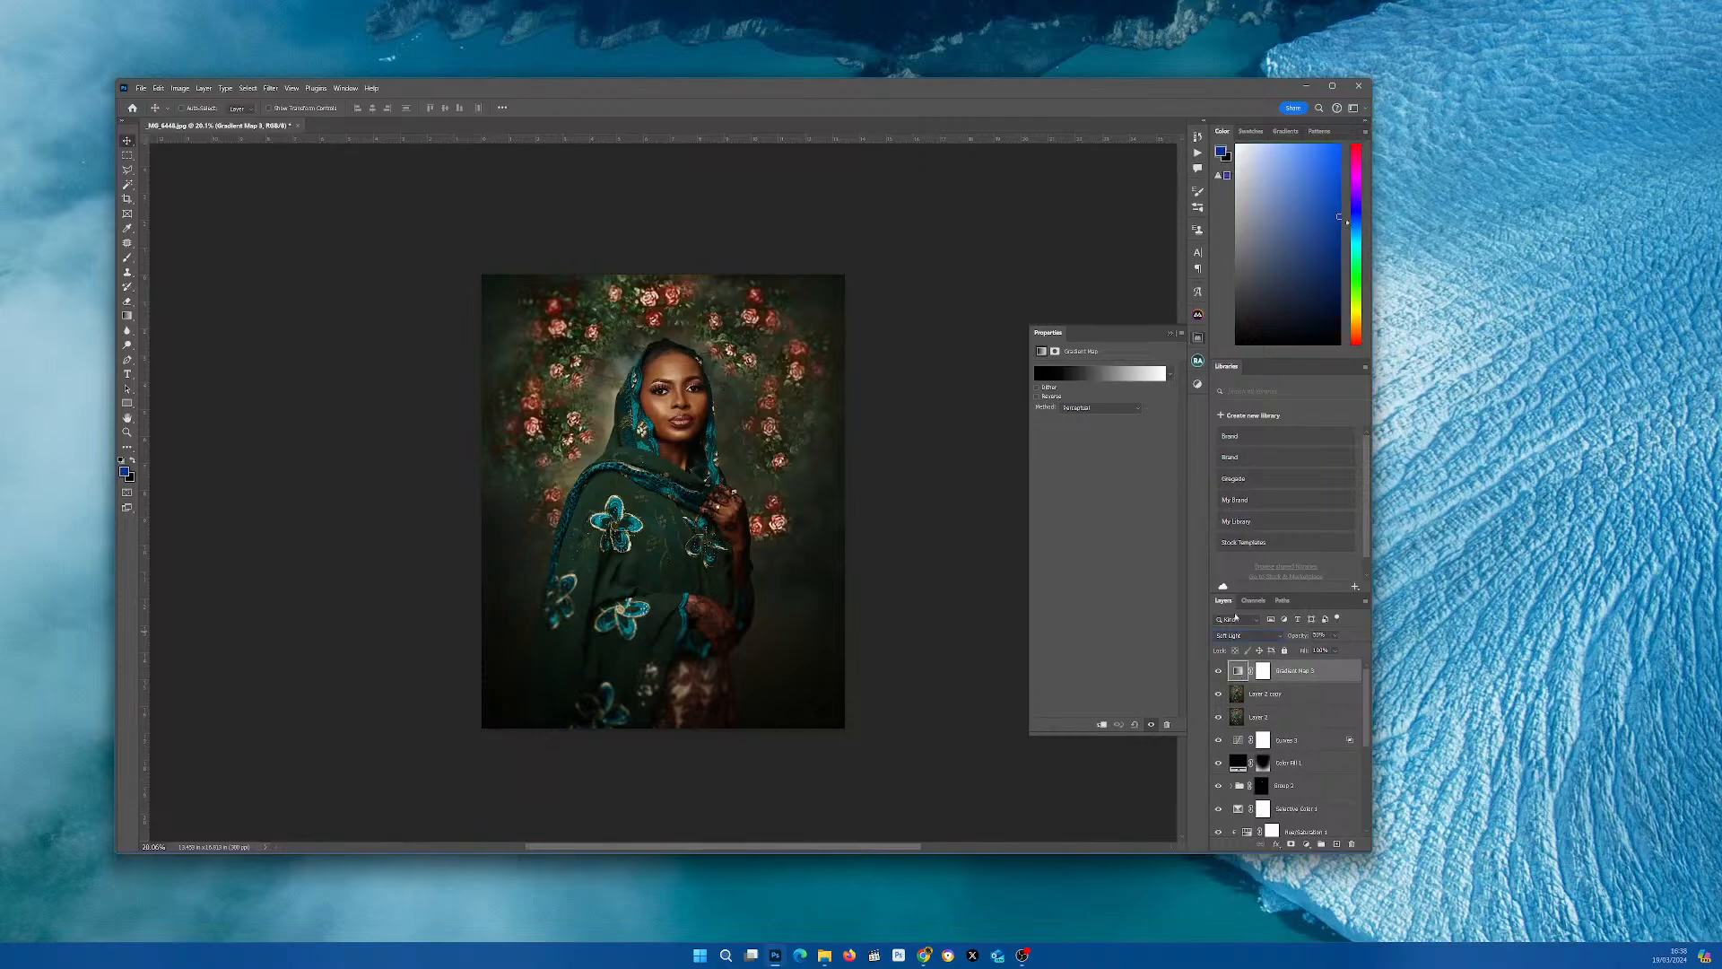
- Change the gradient map's gradient type to Noise with a roughness of 8%
{"action": "left_click", "coordinate": [1079, 374]}
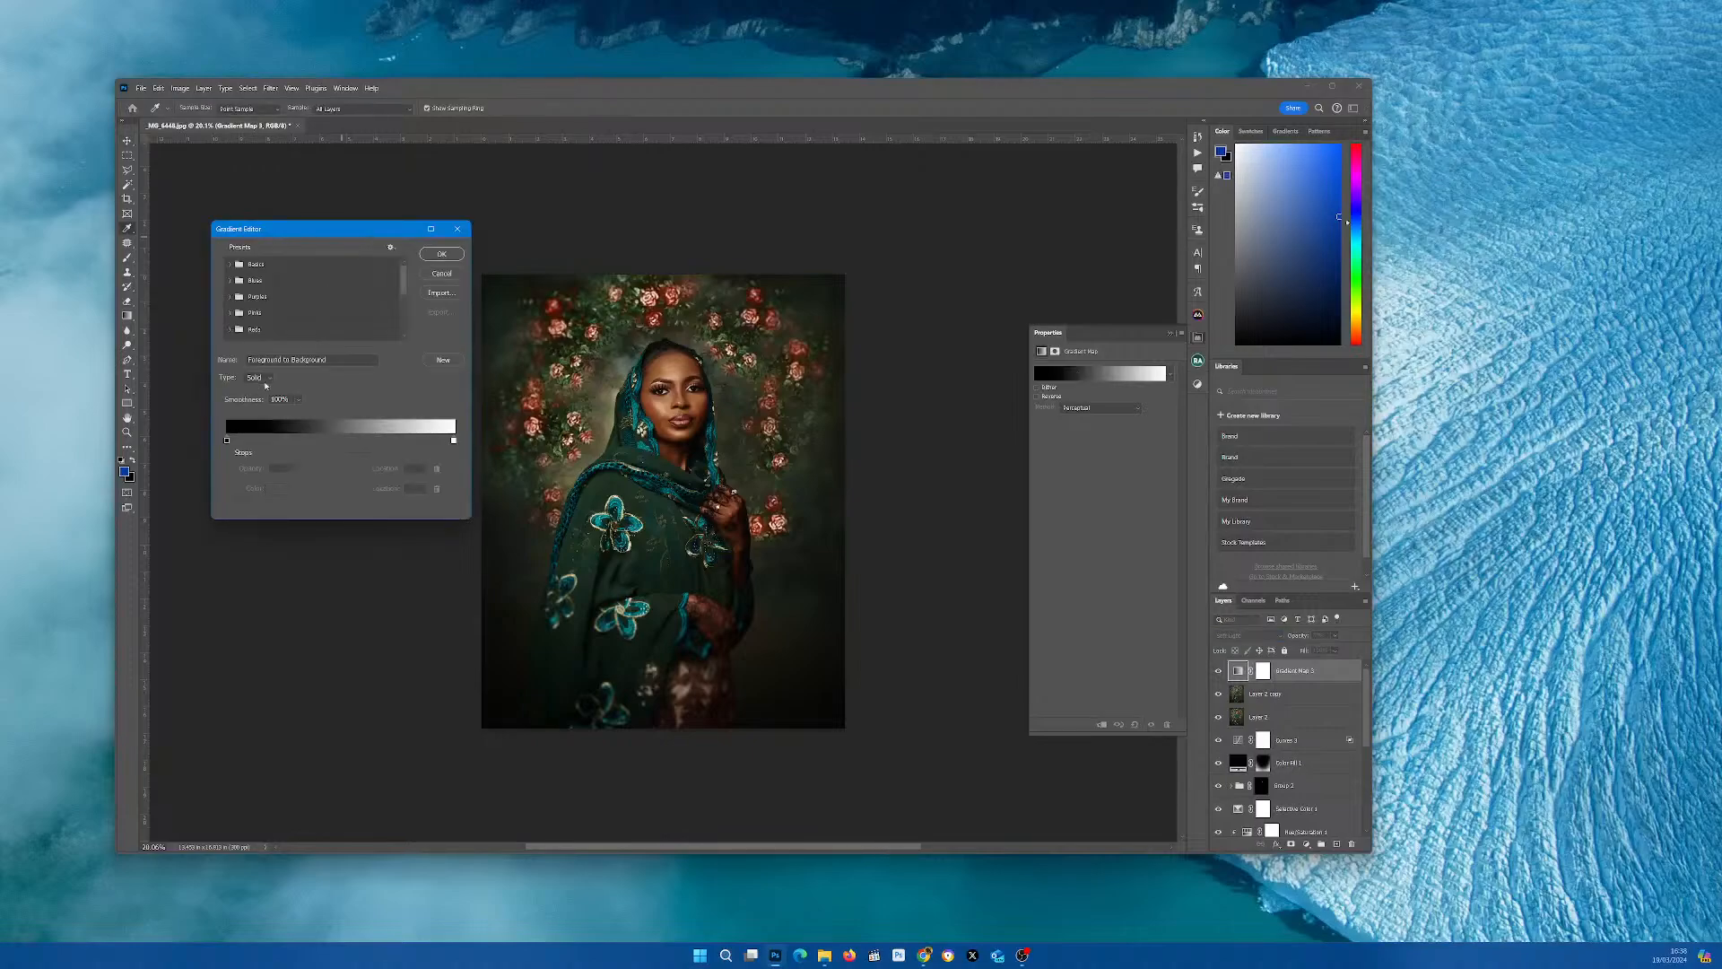
{"action": "left_click", "coordinate": [270, 381]}
{"action": "left_click", "coordinate": [269, 400]}
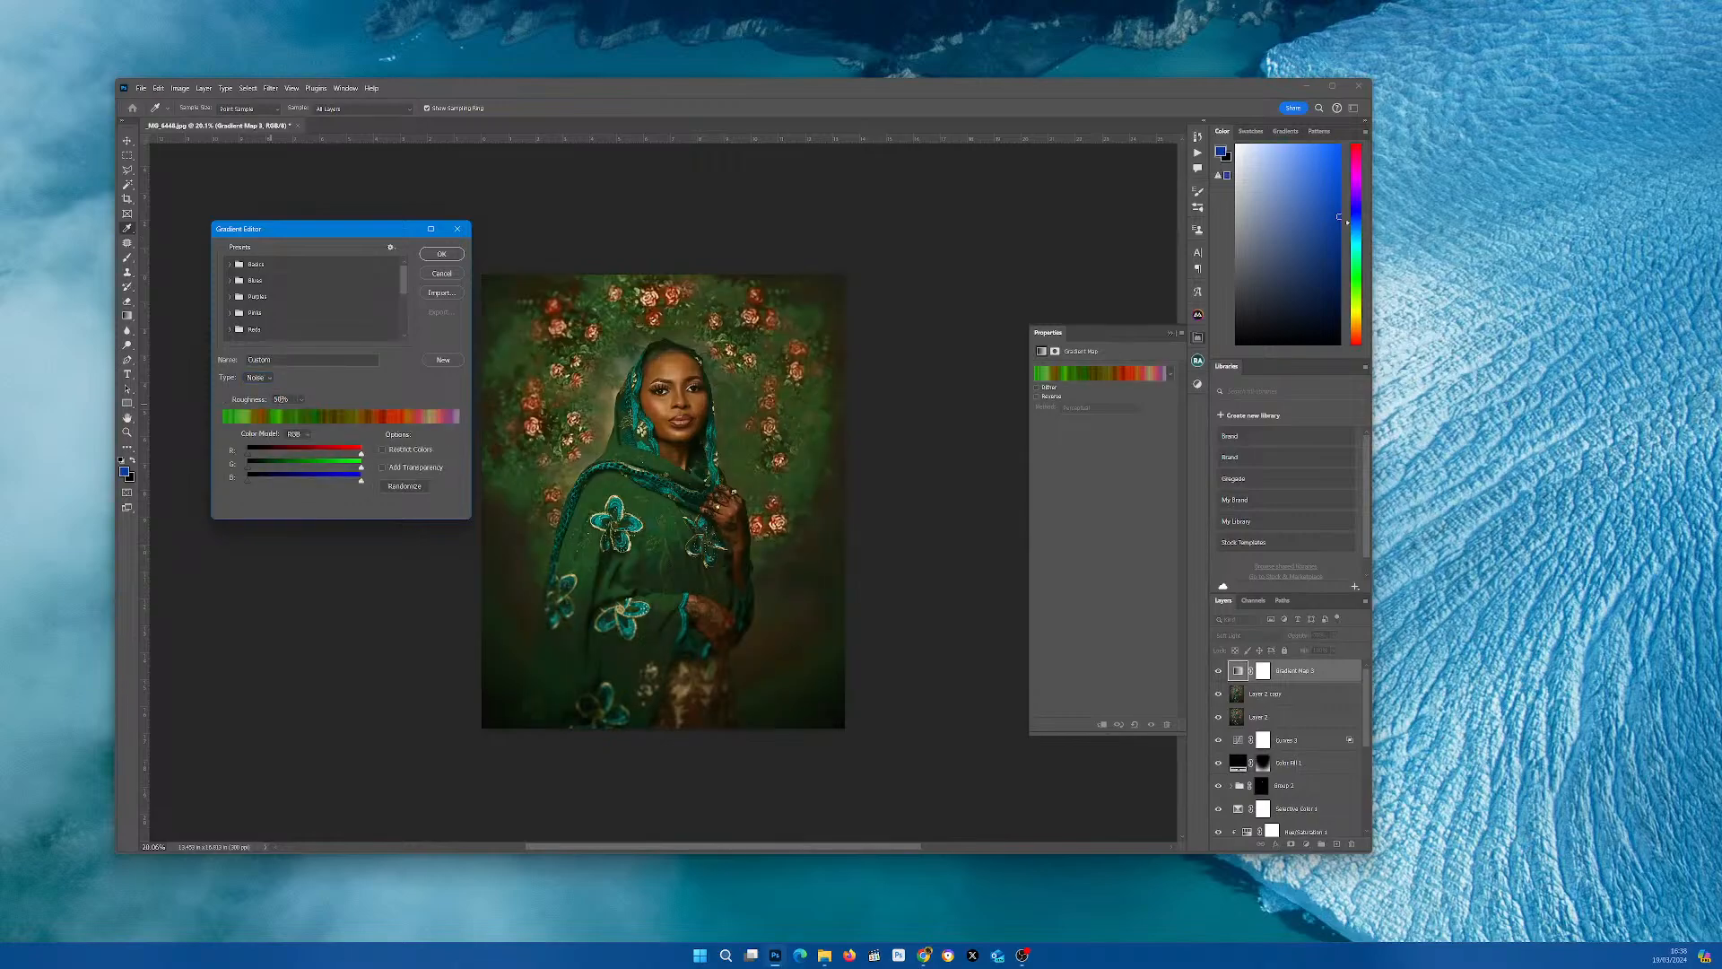
{"action": "left_click", "coordinate": [269, 399]}
{"action": "type", "text": "8"}
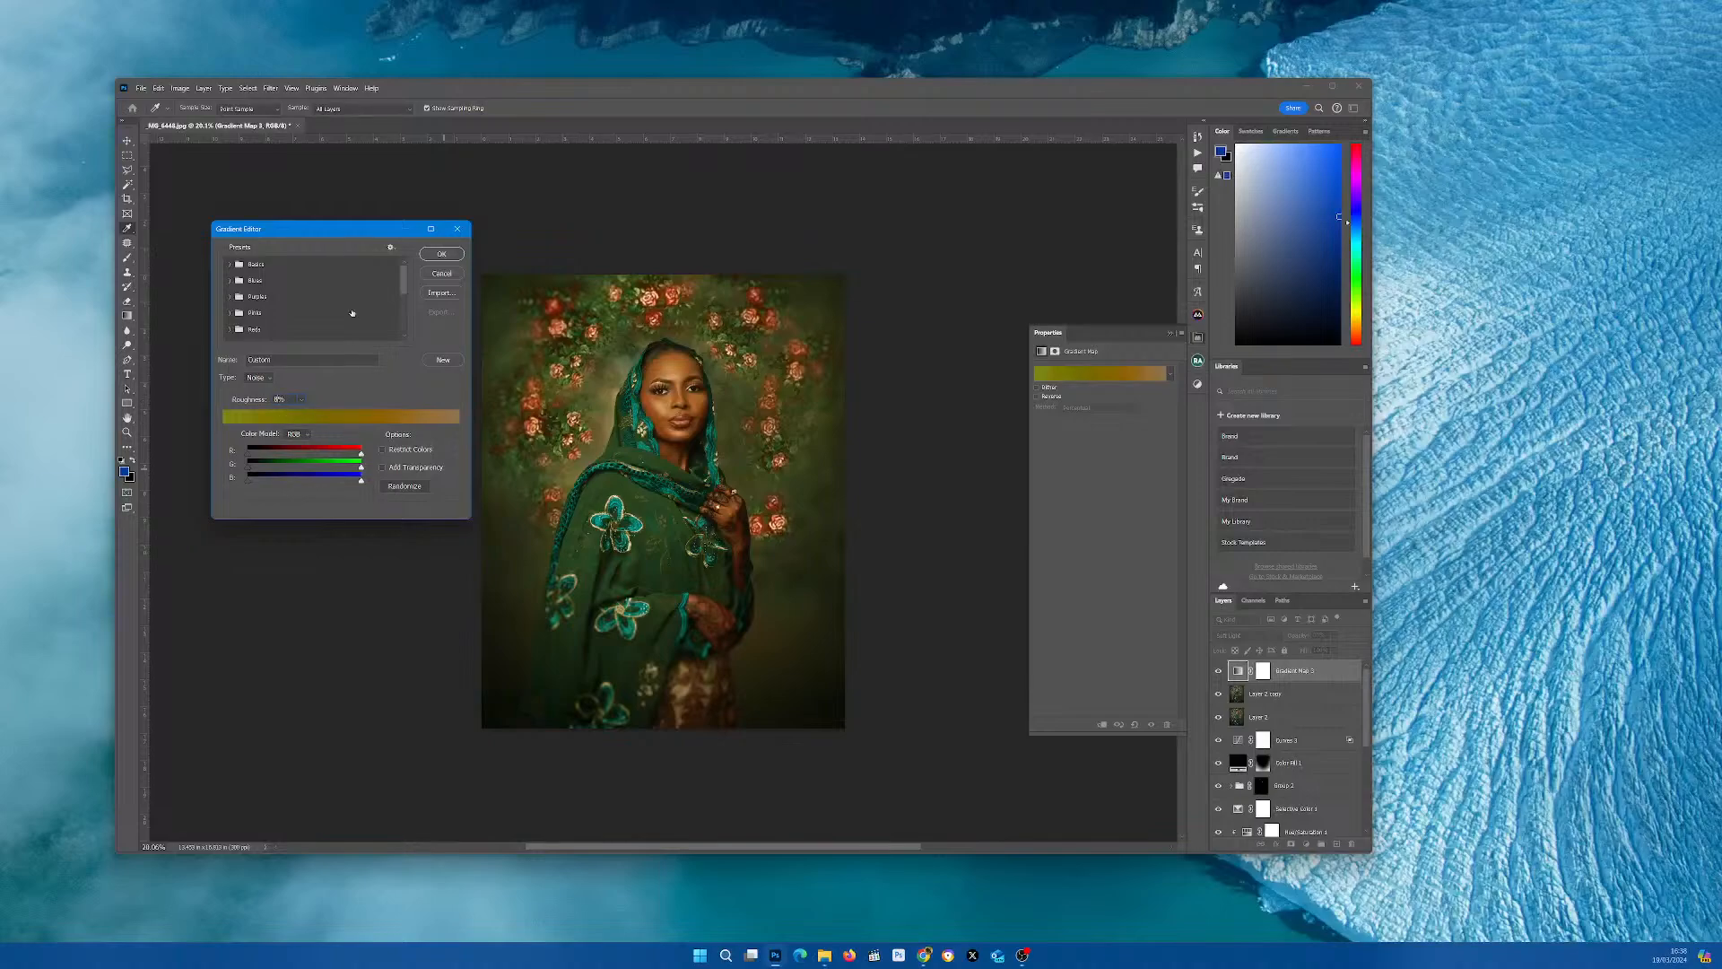
{"action": "left_click_drag", "start_coordinate": [352, 235], "coordinate": [321, 209]}
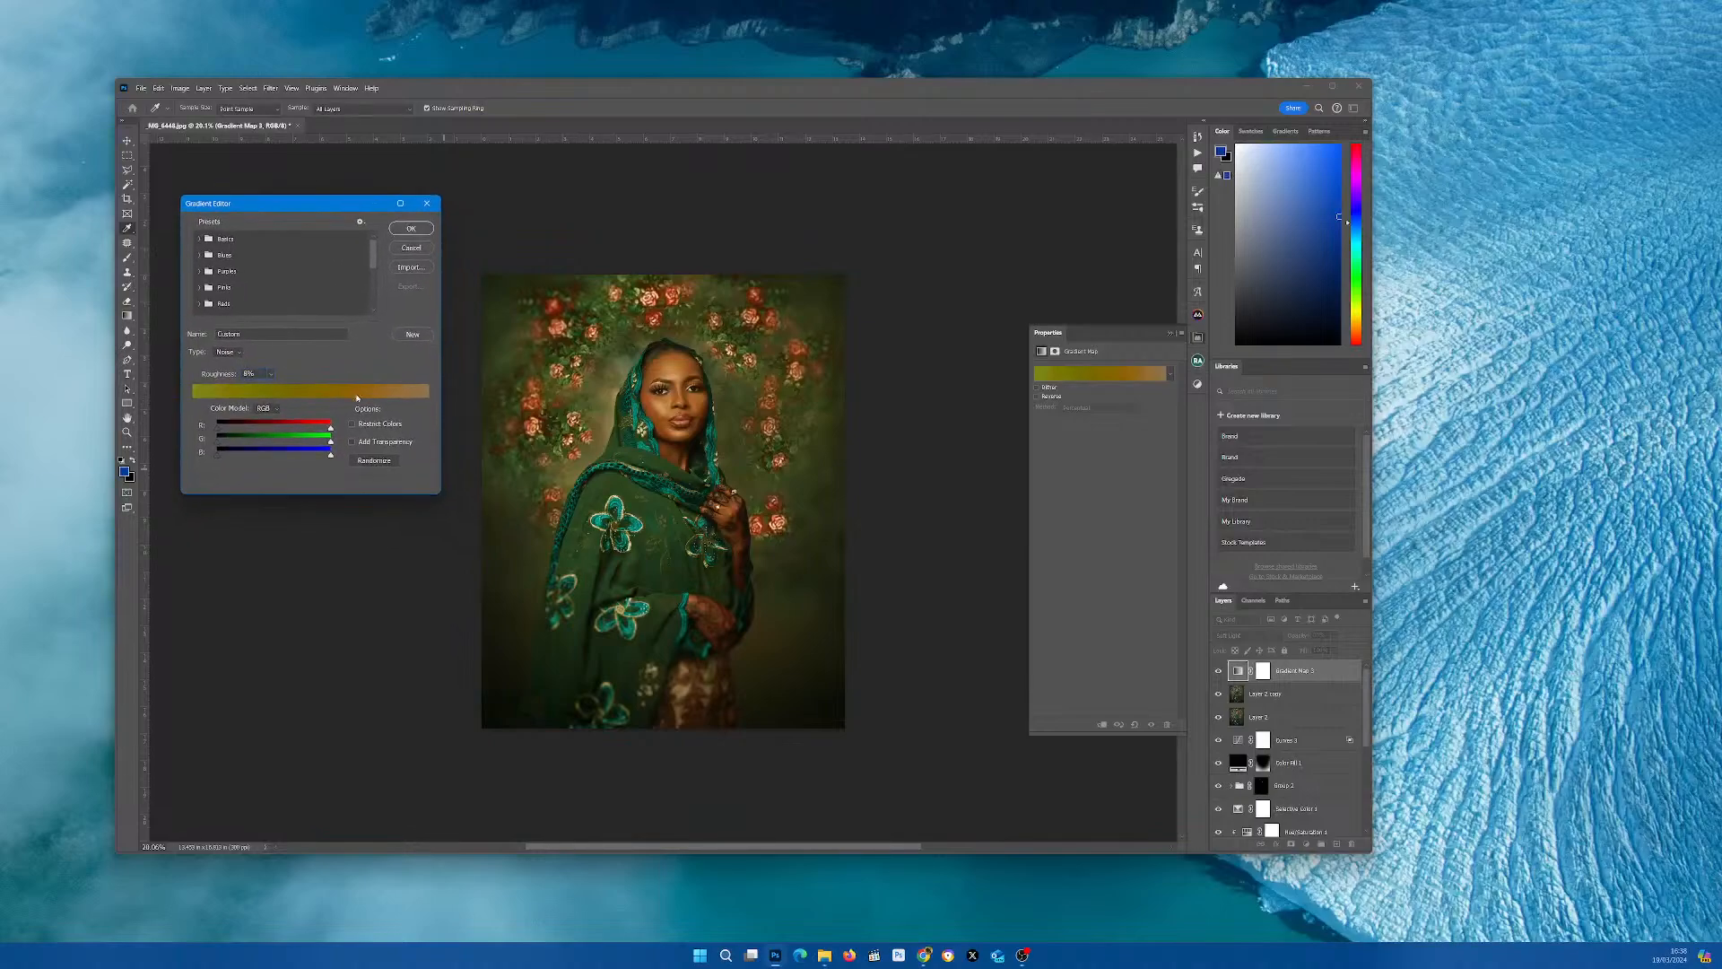
- Randomize the gradient map's noise colours until the gradient is predominantly blue, and accept it
{"action": "left_click", "coordinate": [374, 460]}
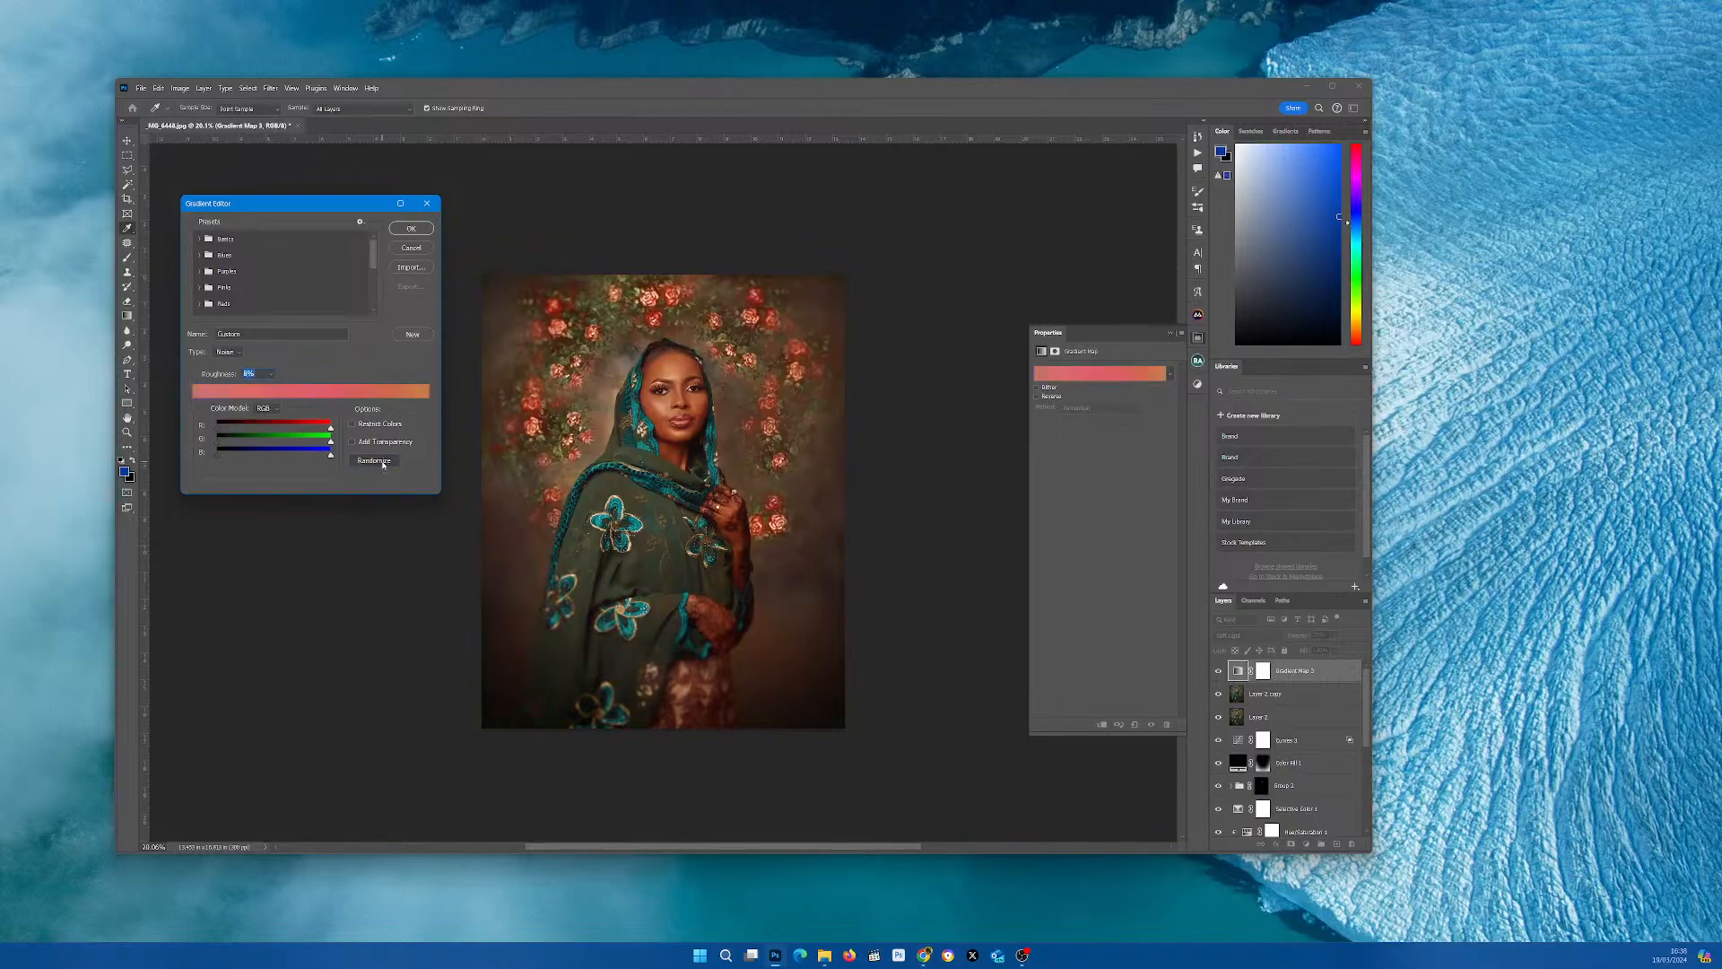
{"action": "left_click", "coordinate": [374, 460]}
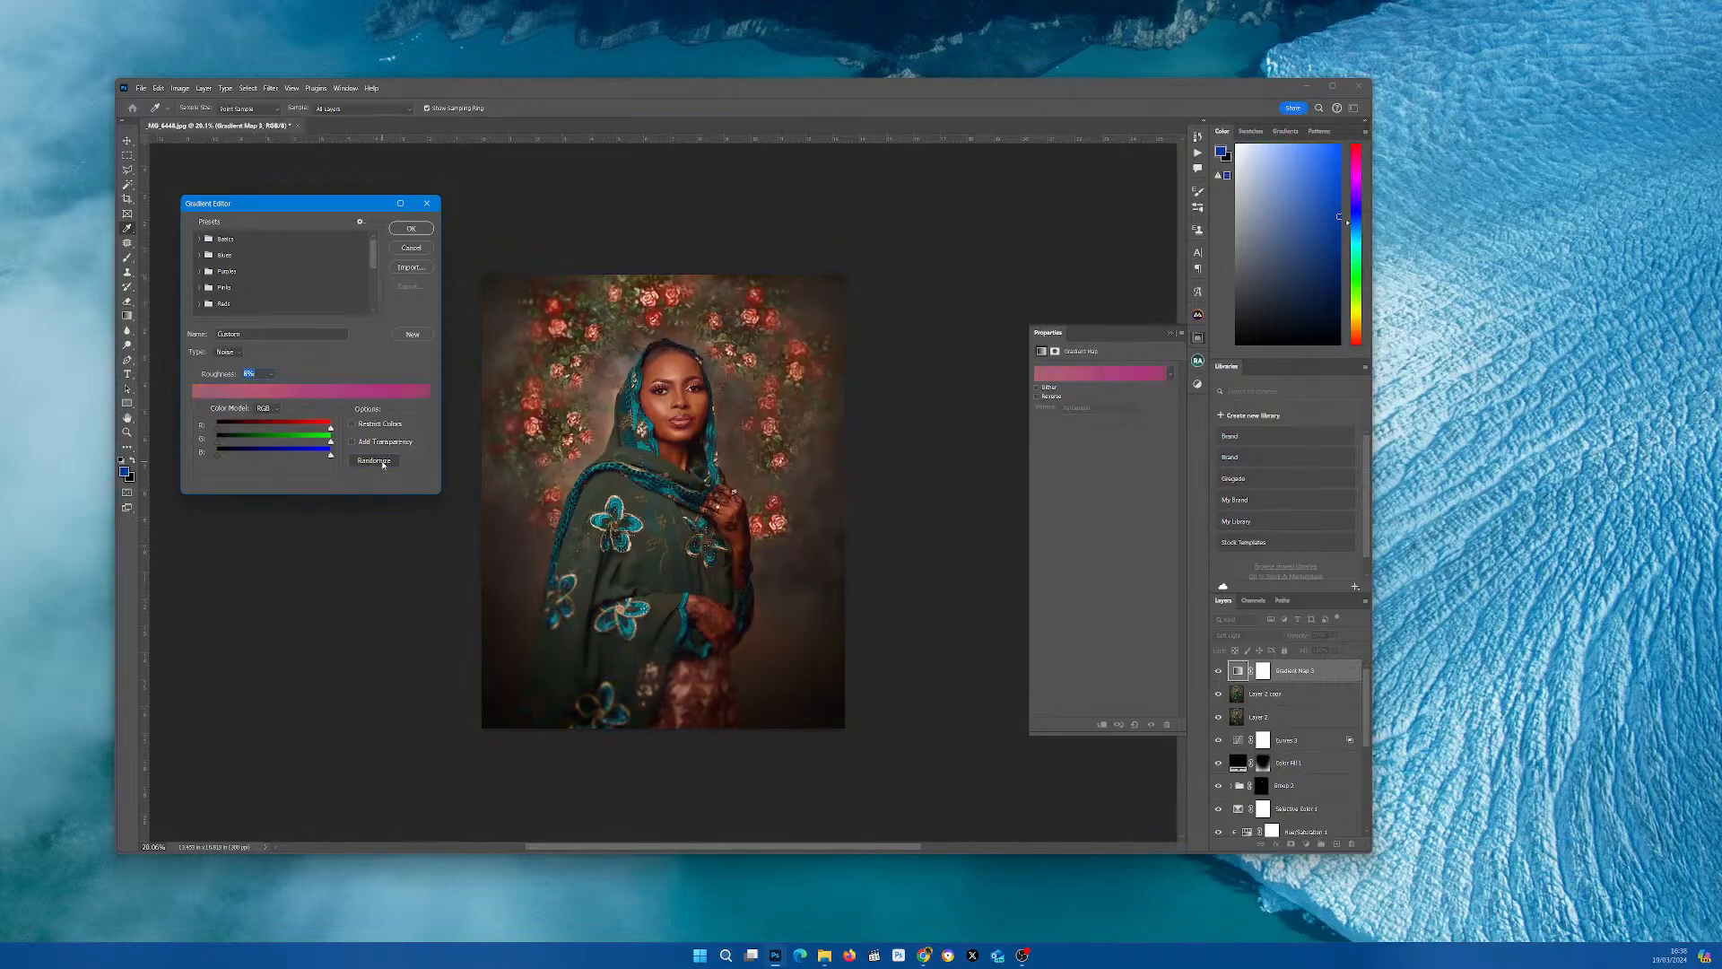
{"action": "left_click", "coordinate": [383, 463]}
{"action": "left_click", "coordinate": [383, 462]}
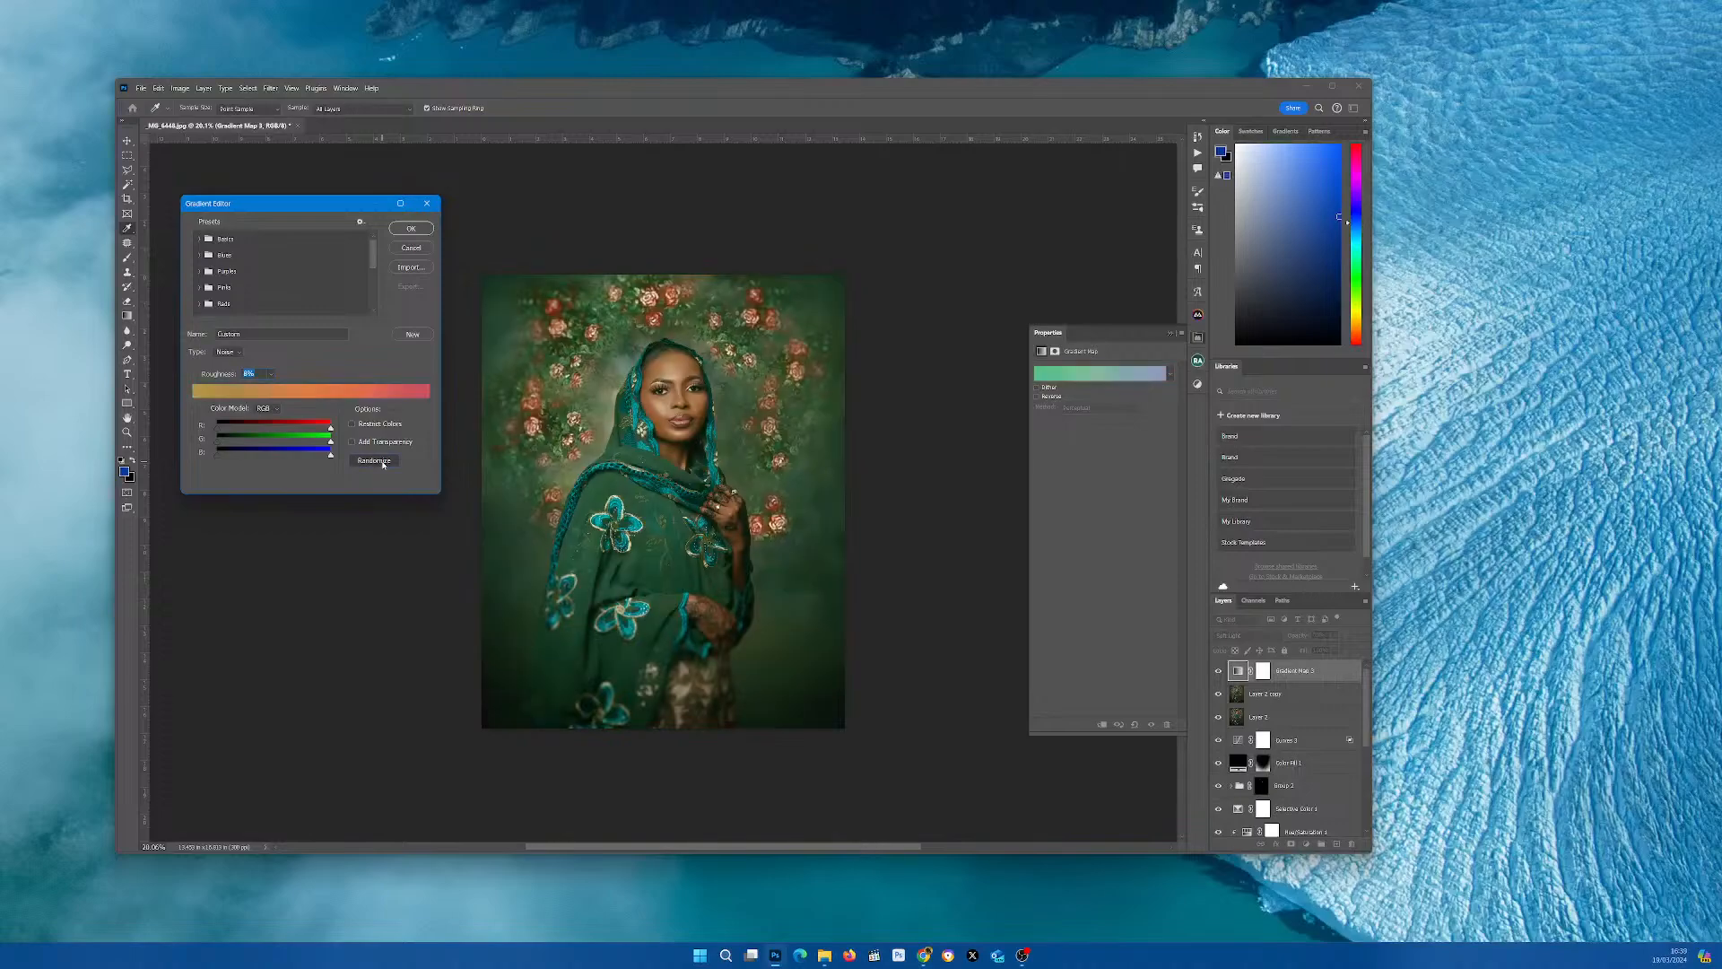
{"action": "left_click", "coordinate": [383, 463]}
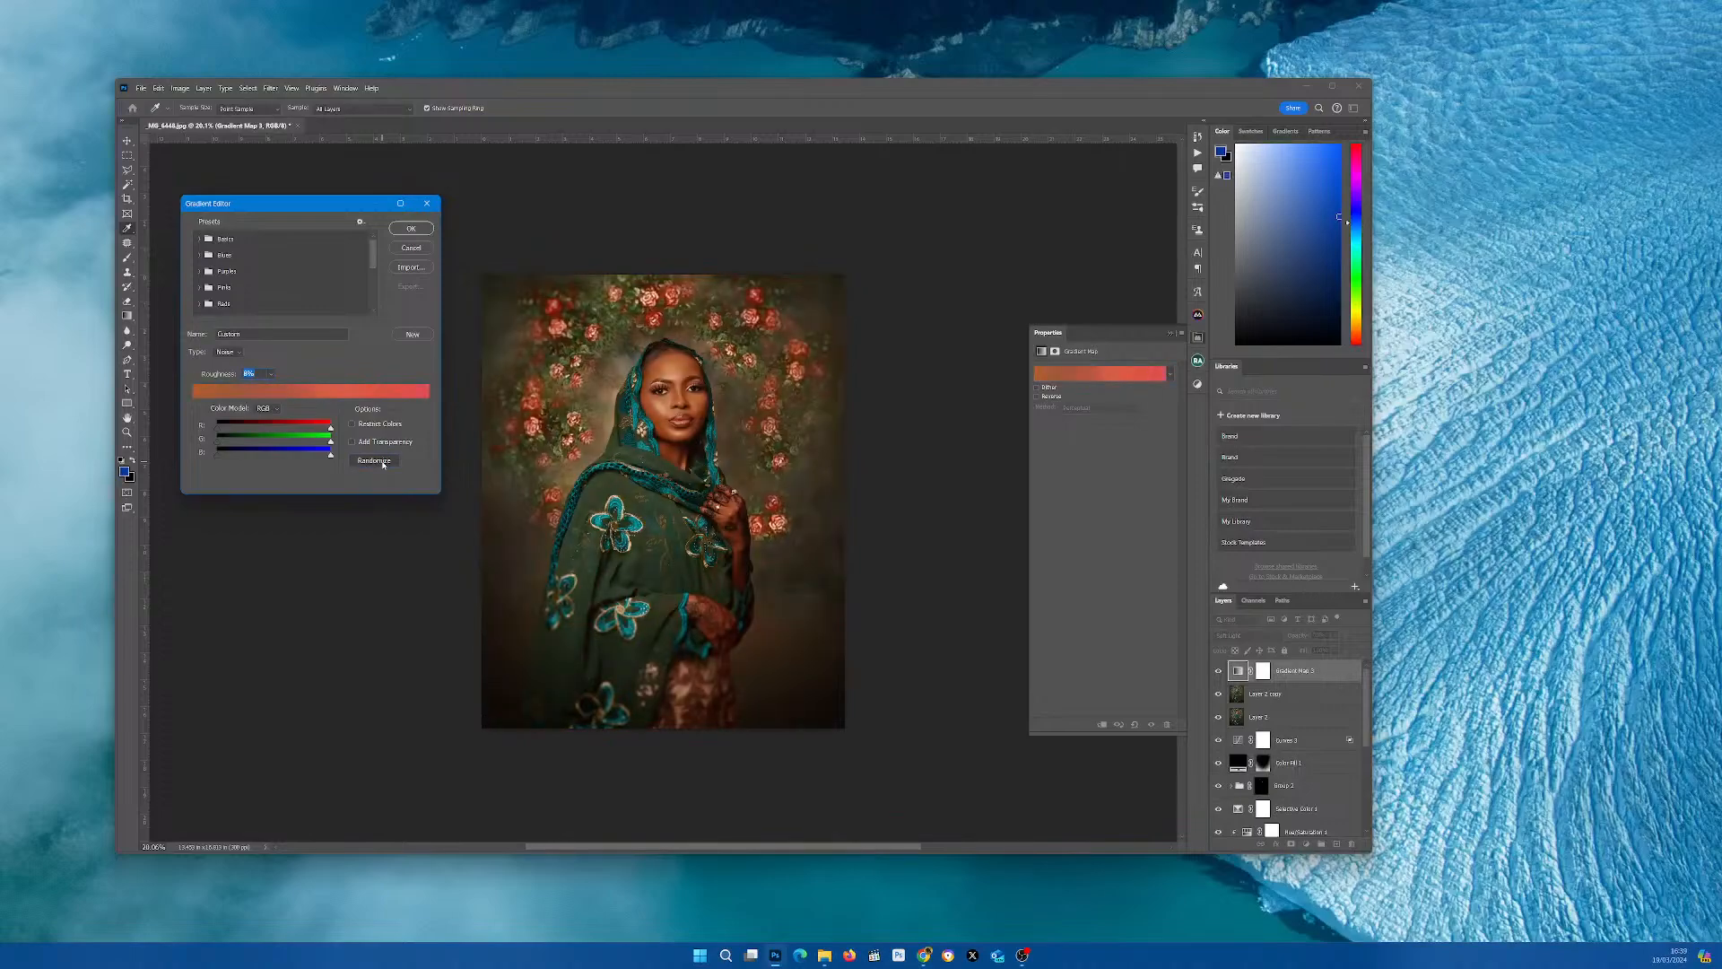
{"action": "left_click", "coordinate": [383, 463]}
{"action": "left_click", "coordinate": [383, 463]}
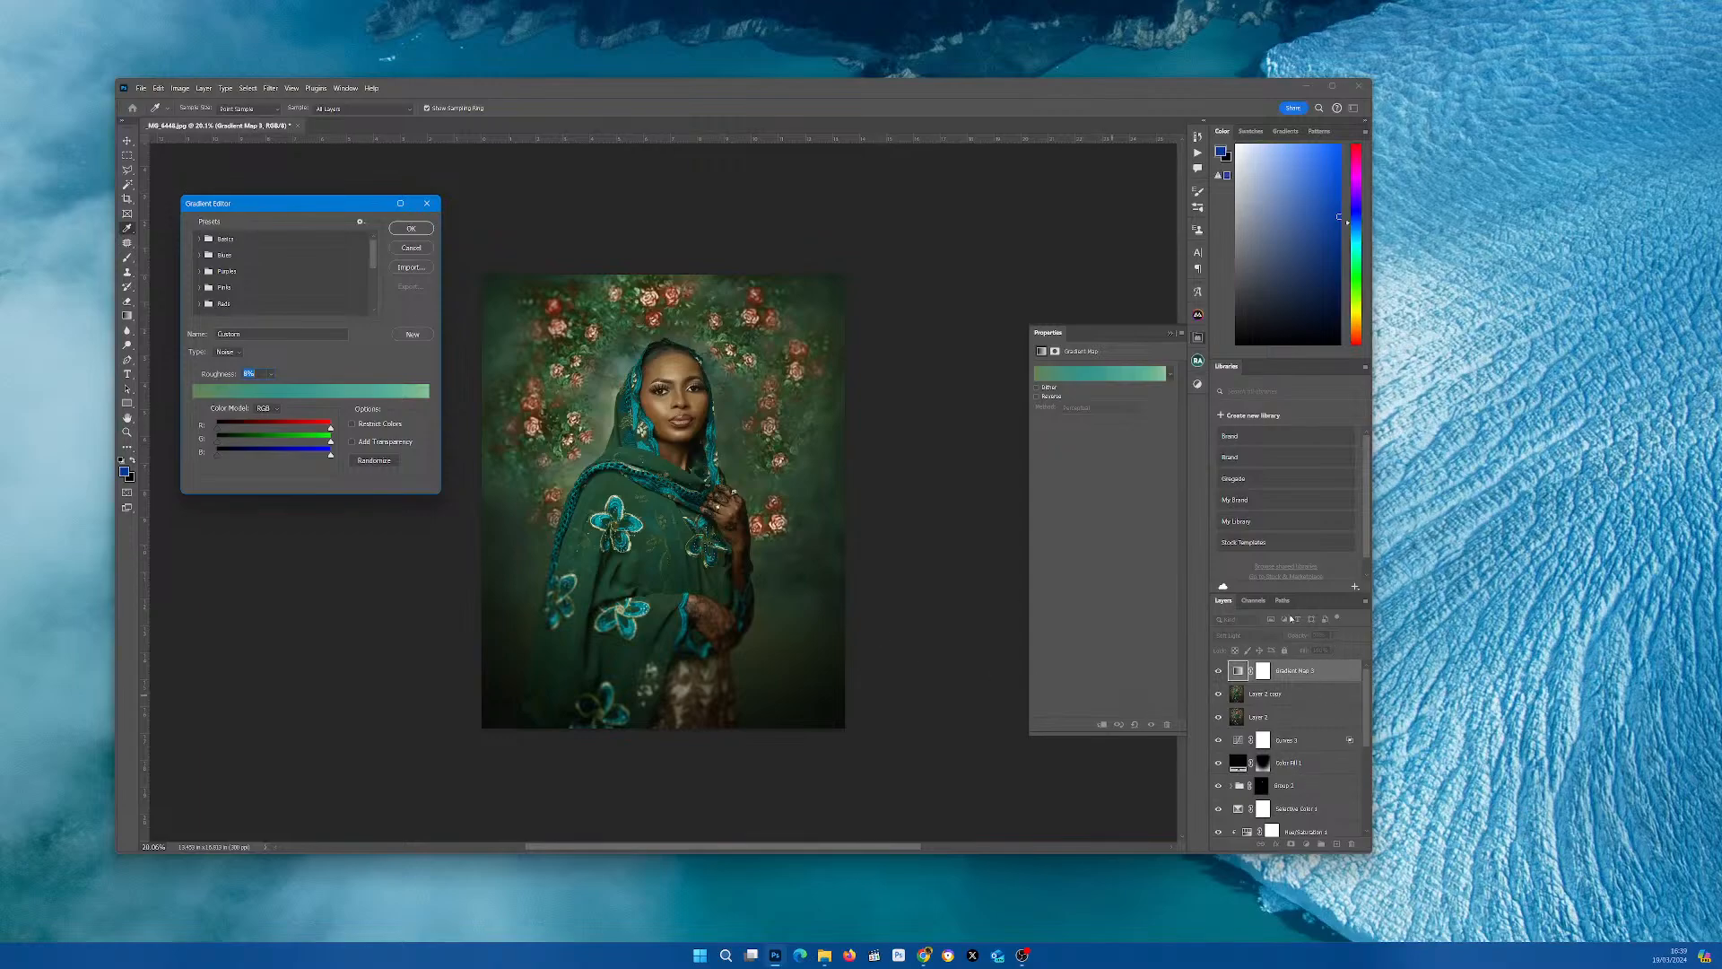
{"action": "left_click", "coordinate": [368, 460]}
{"action": "left_click", "coordinate": [368, 461]}
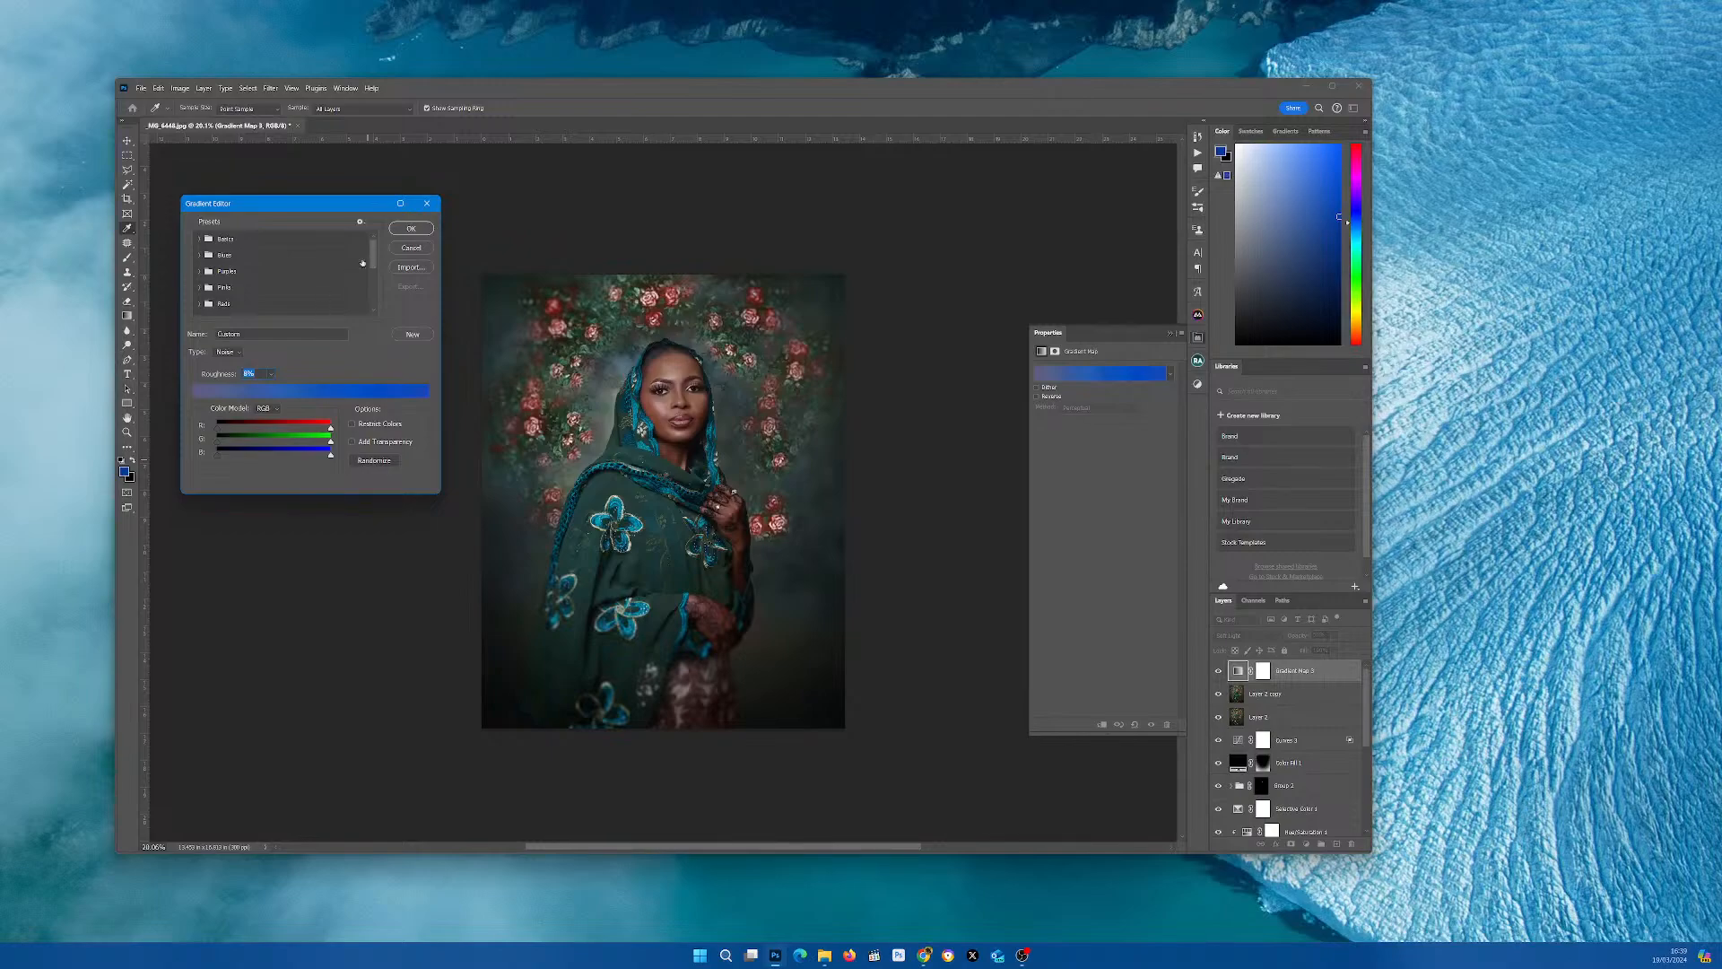
{"action": "left_click", "coordinate": [400, 232]}
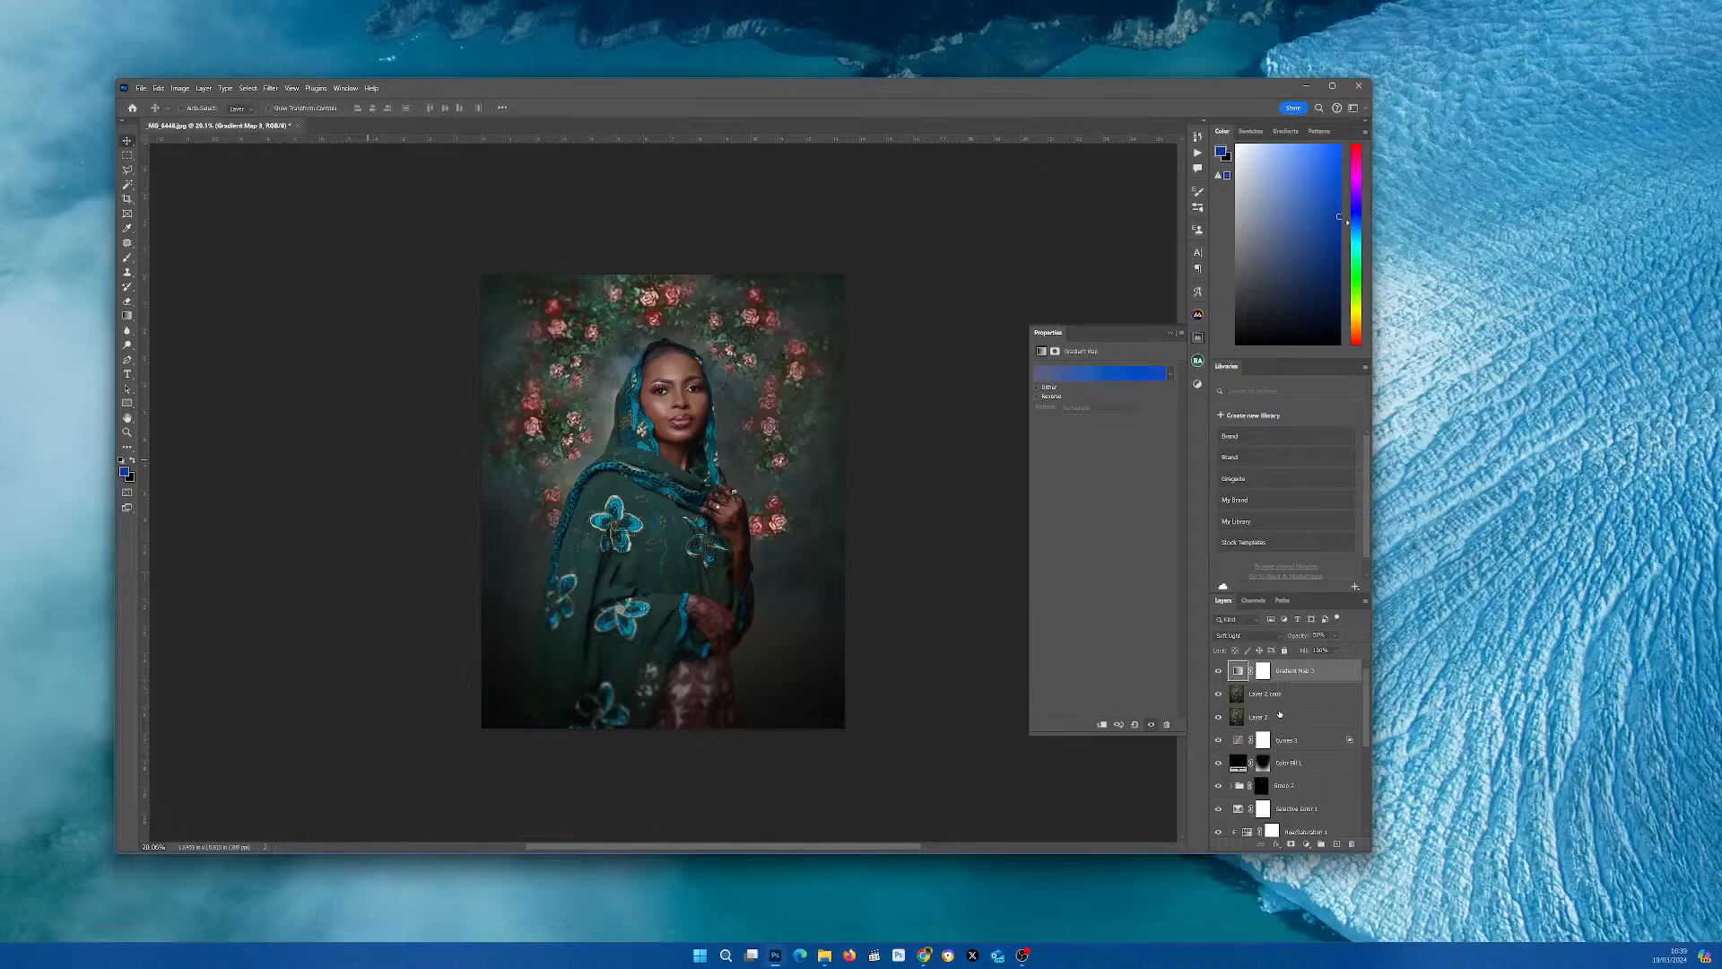
- Lower the Gradient Map layer's opacity to soften the blue tint, and compare the image with the layer hidden and shown
{"action": "left_click", "coordinate": [1335, 636]}
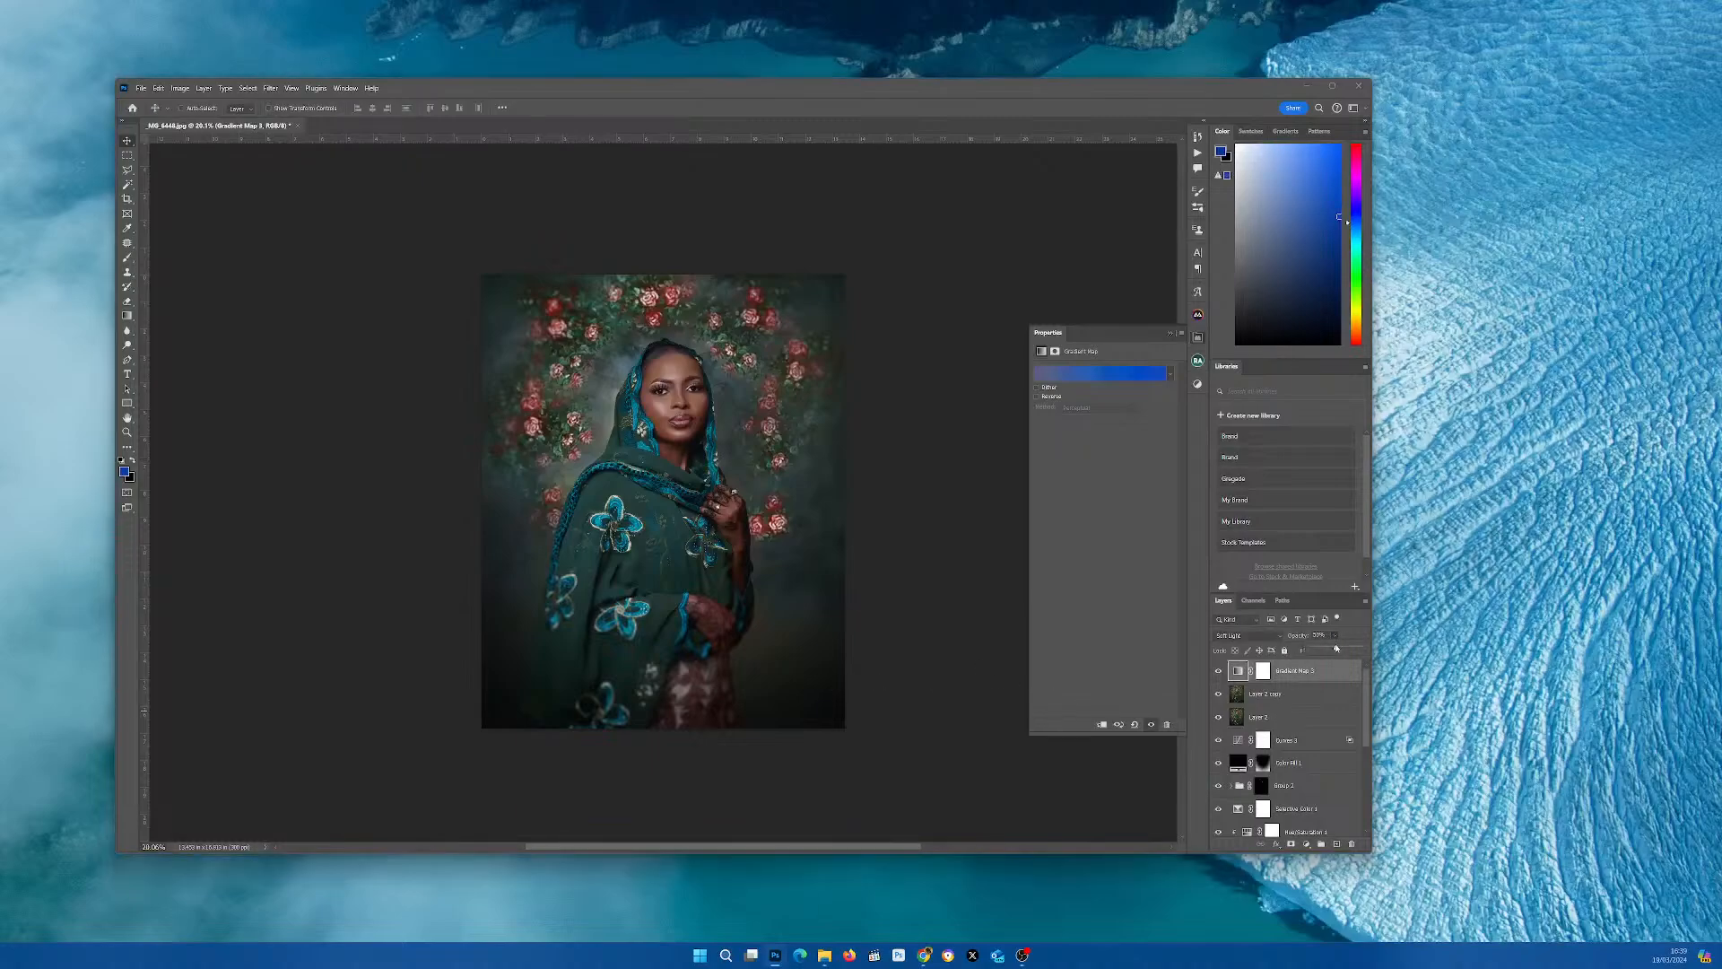
{"action": "left_click_drag", "start_coordinate": [1337, 649], "coordinate": [1327, 650]}
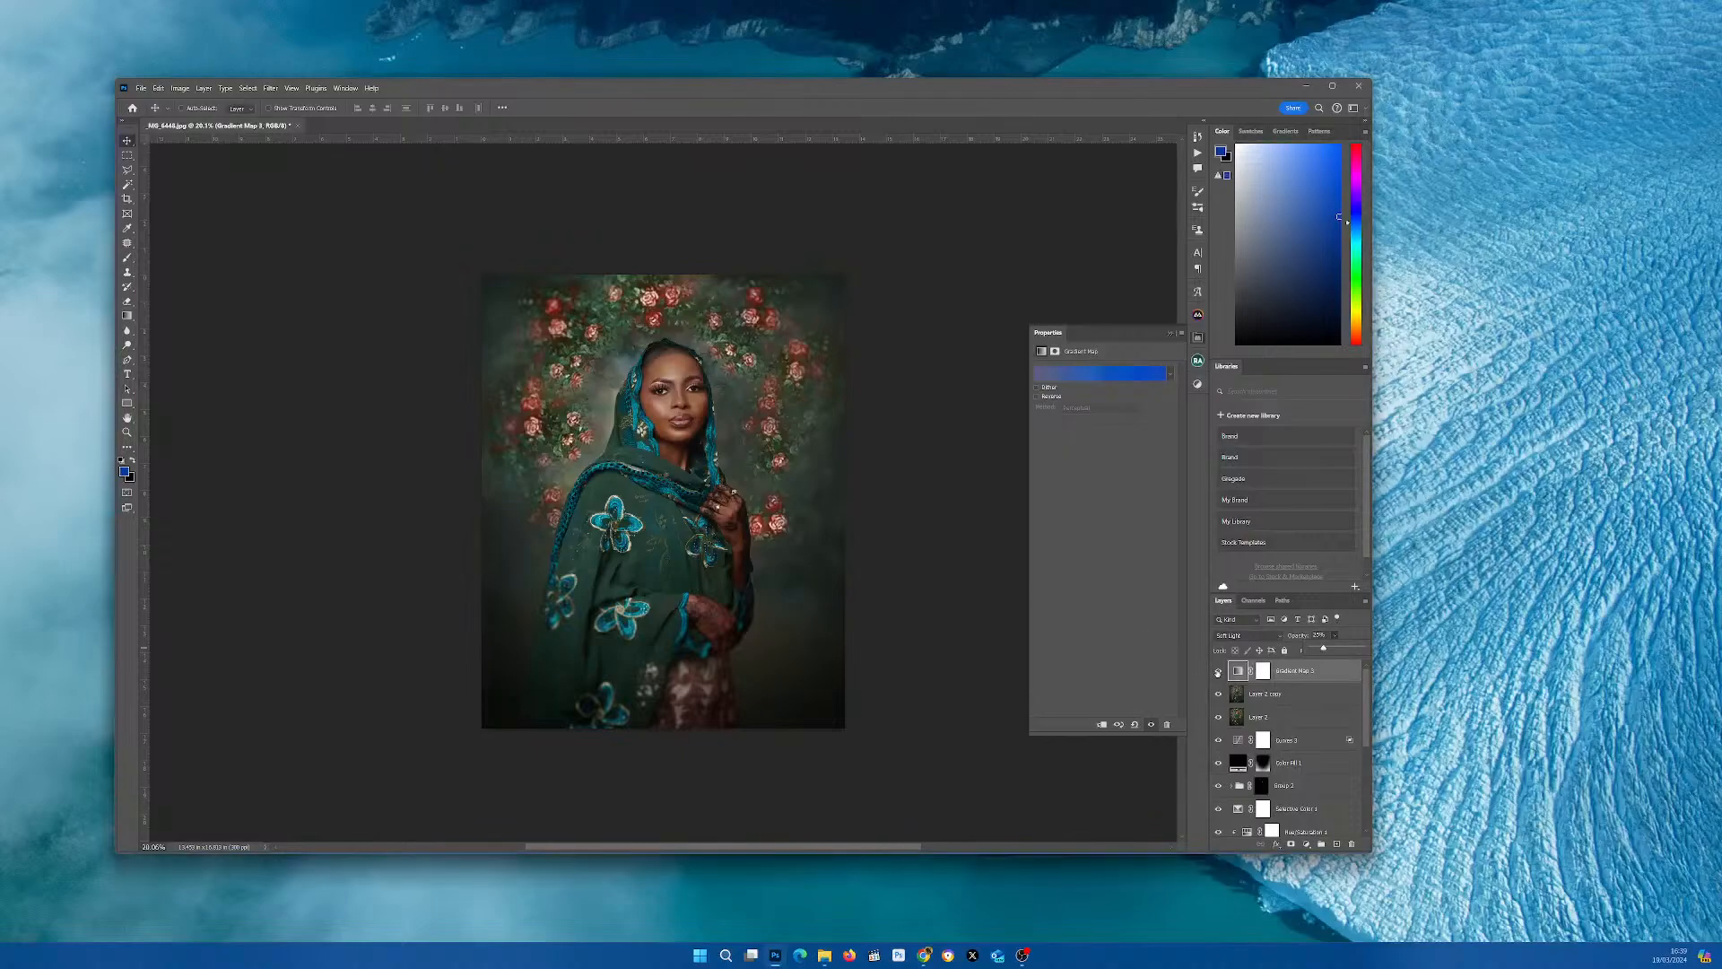
{"action": "left_click", "coordinate": [1218, 670]}
{"action": "left_click", "coordinate": [1218, 671]}
{"action": "left_click", "coordinate": [1218, 672]}
{"action": "left_click", "coordinate": [1218, 672]}
- Compare the finished edit with the original photo by isolating the lowest layer's visibility and restoring all layers
{"action": "scroll", "coordinate": [628, 453], "scroll_direction": "down", "scroll_amount": 1}
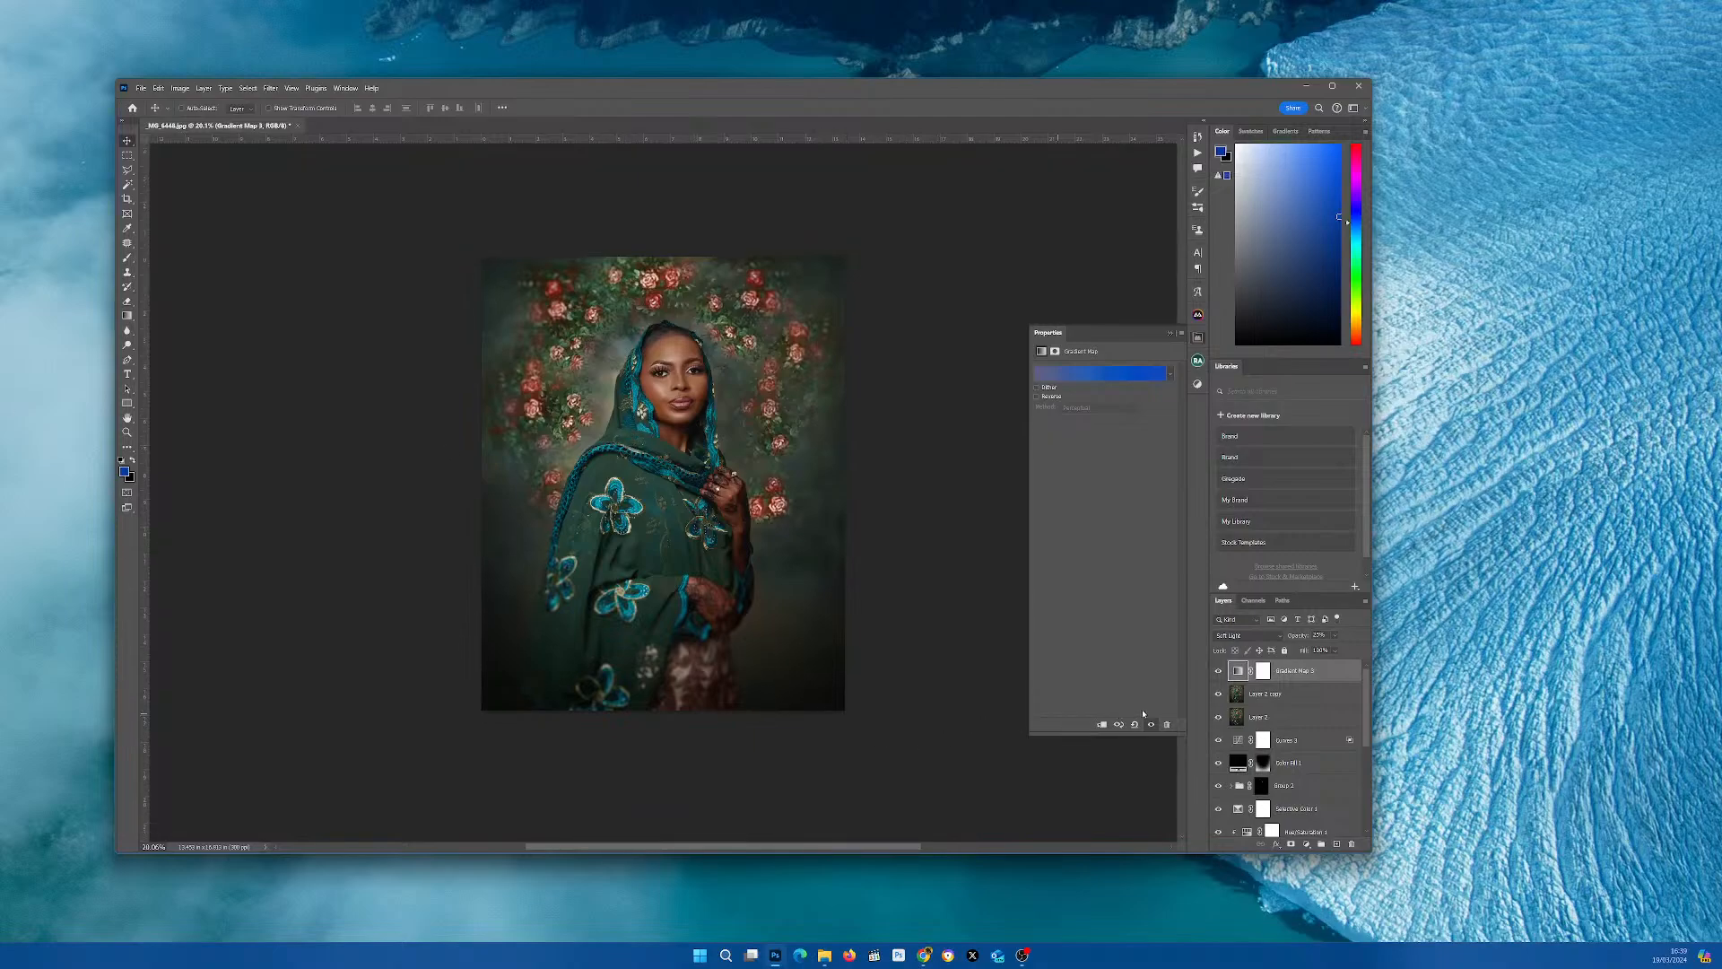
{"action": "scroll", "coordinate": [1302, 732], "scroll_direction": "down", "scroll_amount": 10}
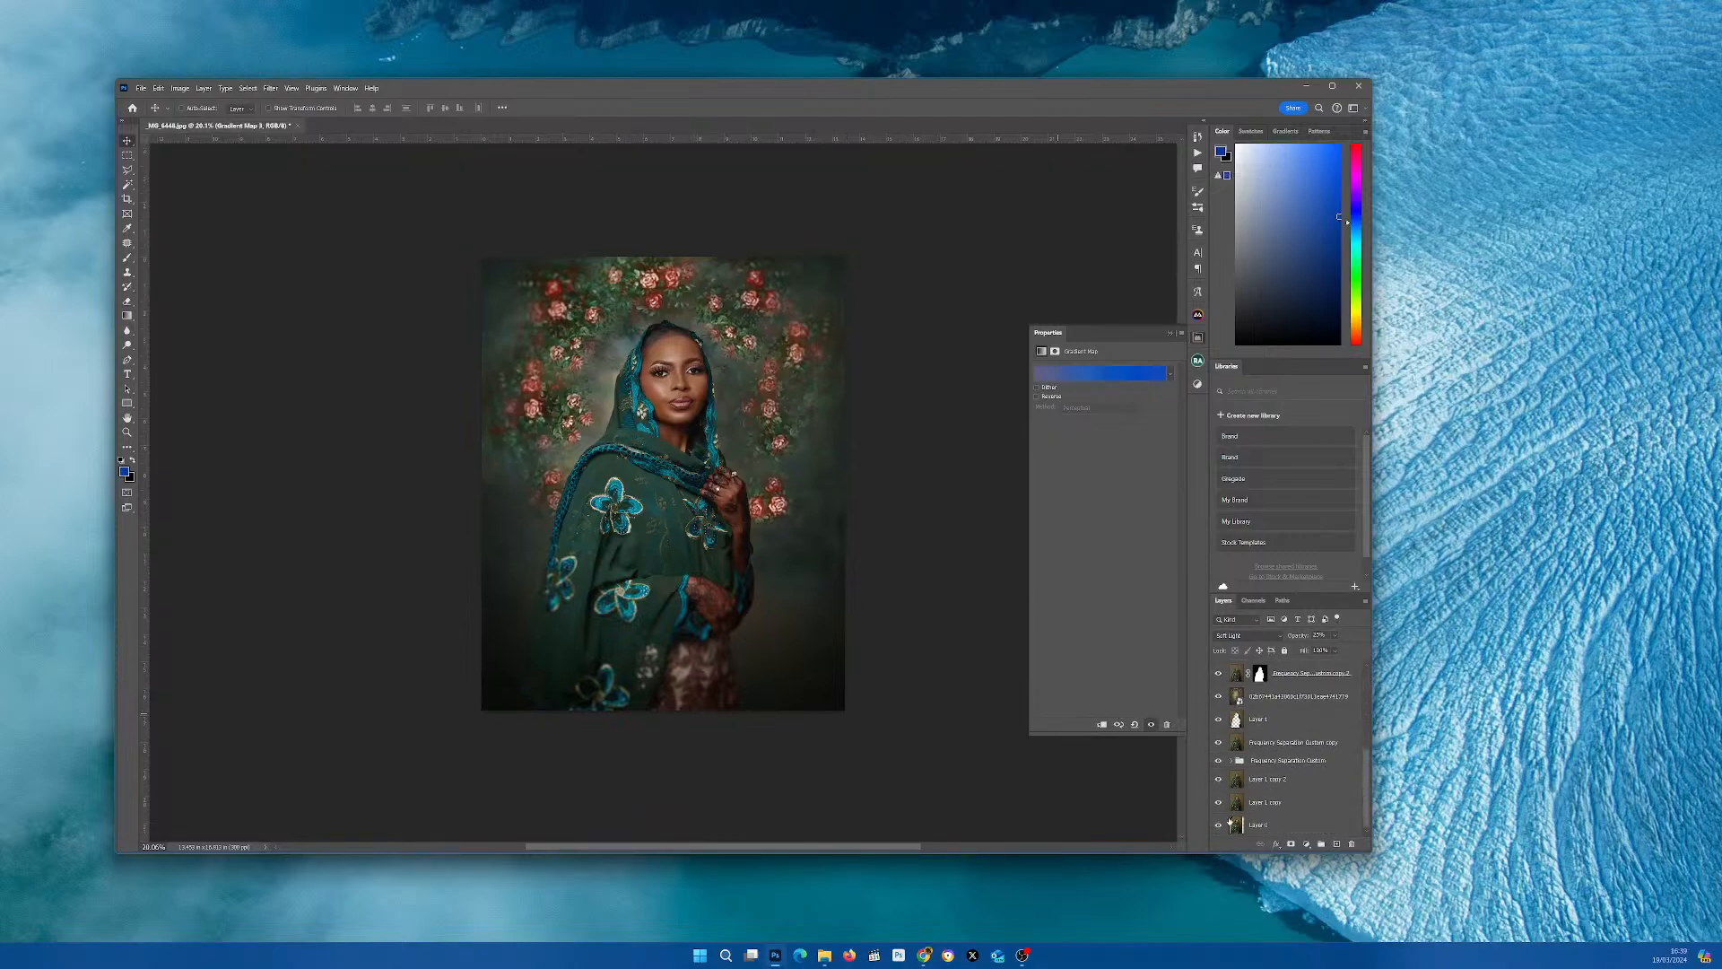
{"action": "left_click", "coordinate": [1219, 827], "text": "alt"}
{"action": "left_click", "coordinate": [1219, 827], "text": "alt"}
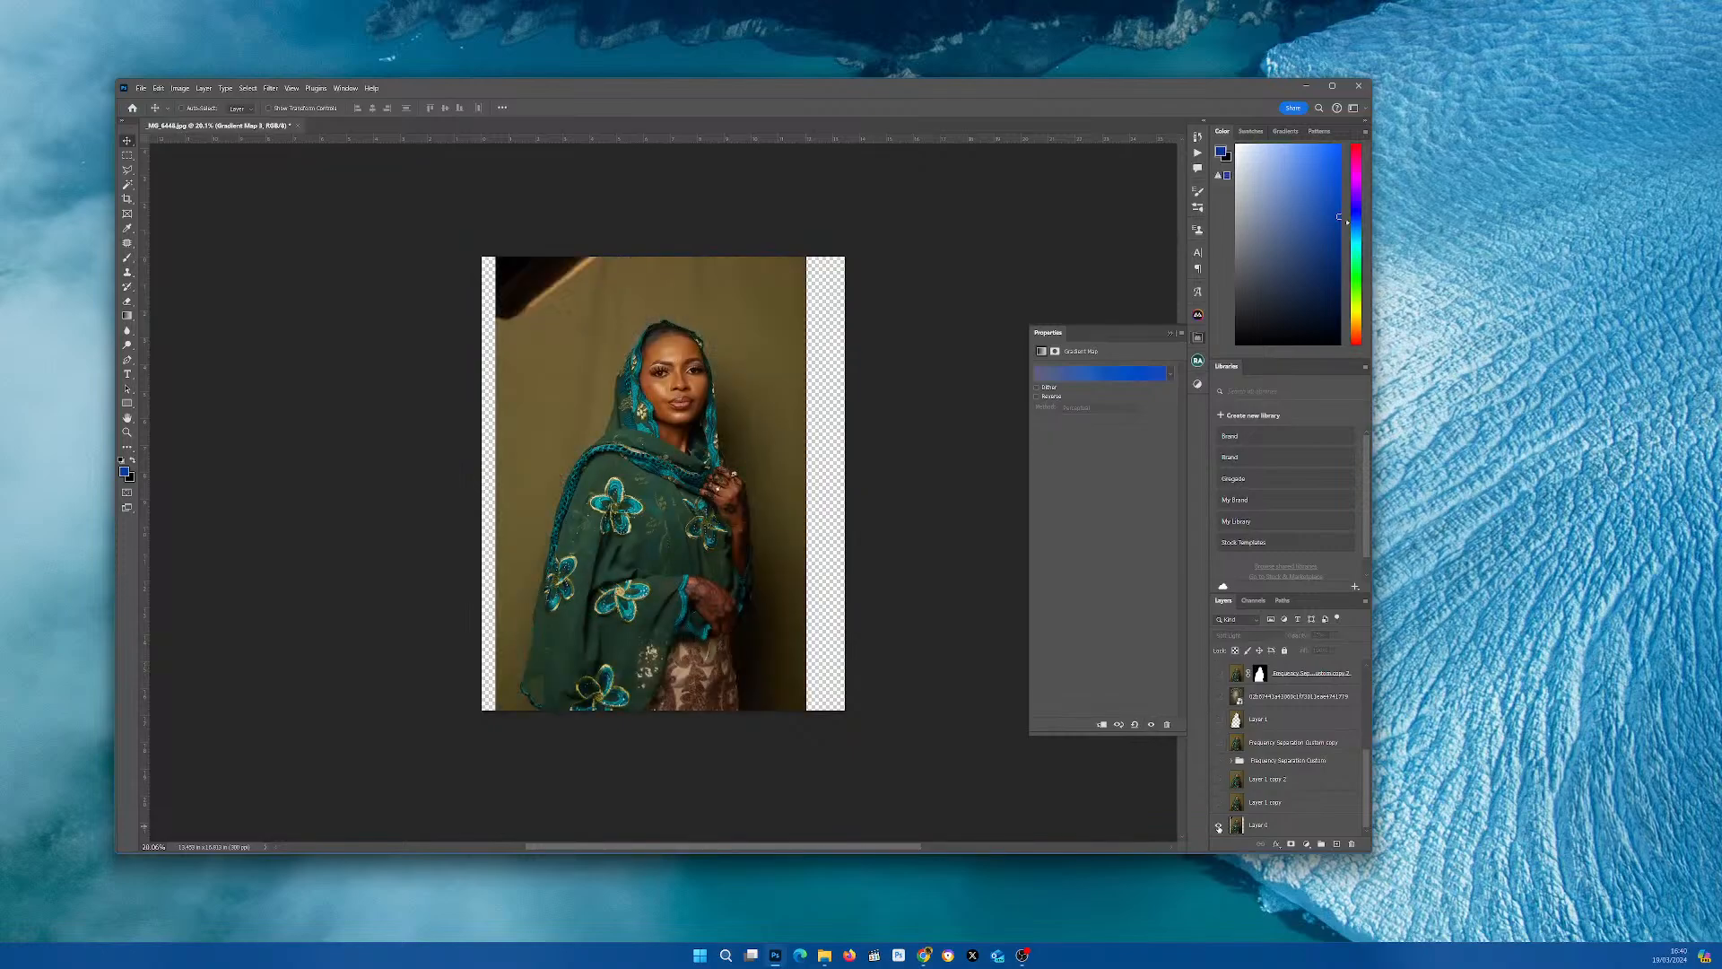
{"action": "left_click", "coordinate": [1219, 827], "text": "alt"}
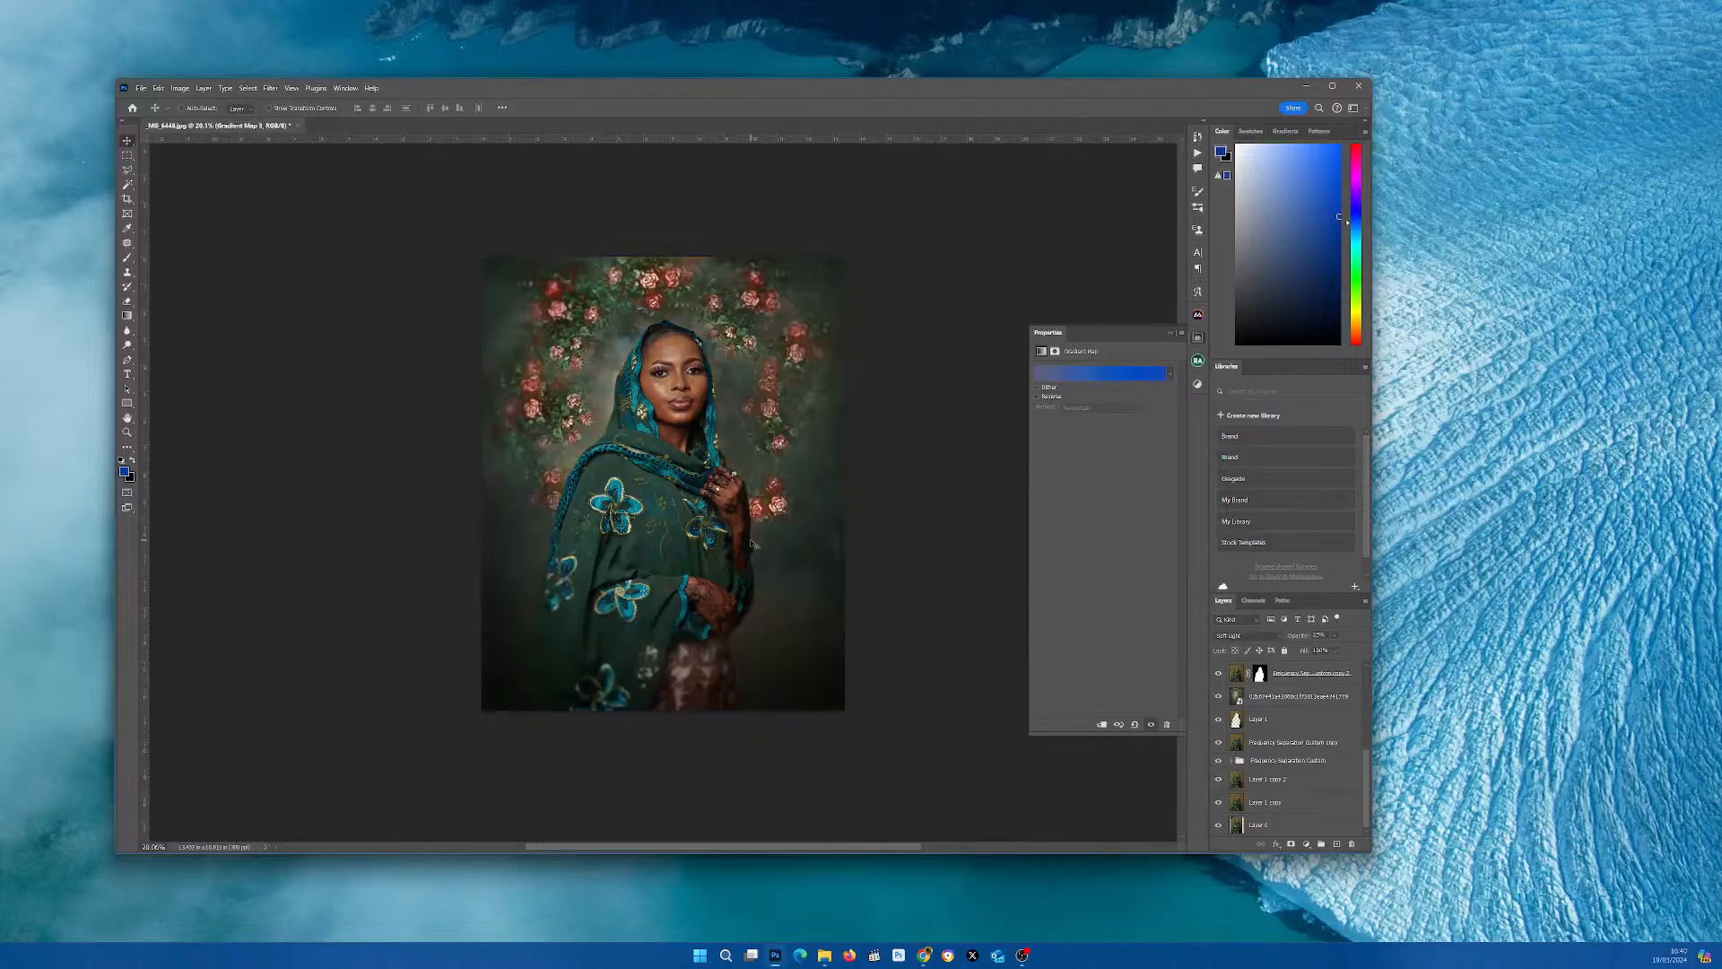
- Examine the finished portrait and its full layer stack, from the Gradient Map layer down to the original photo layer
{"action": "scroll", "coordinate": [720, 468], "scroll_direction": "up", "scroll_amount": 2}
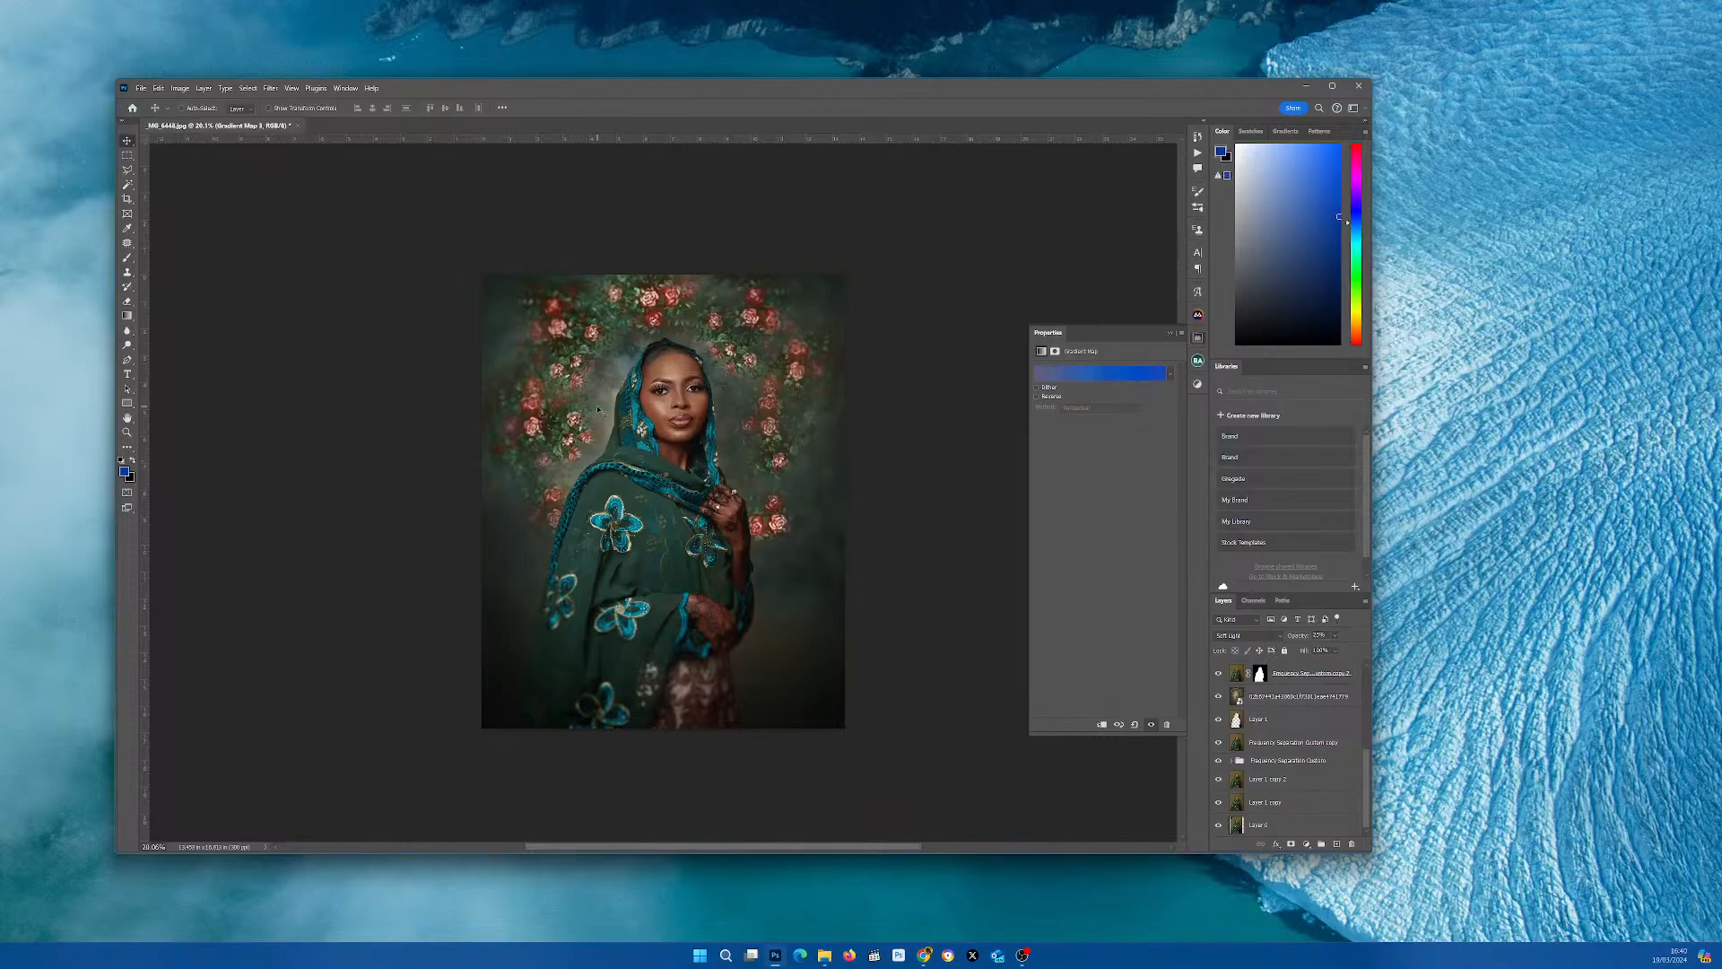
{"action": "scroll", "coordinate": [538, 418], "scroll_direction": "down", "scroll_amount": 1}
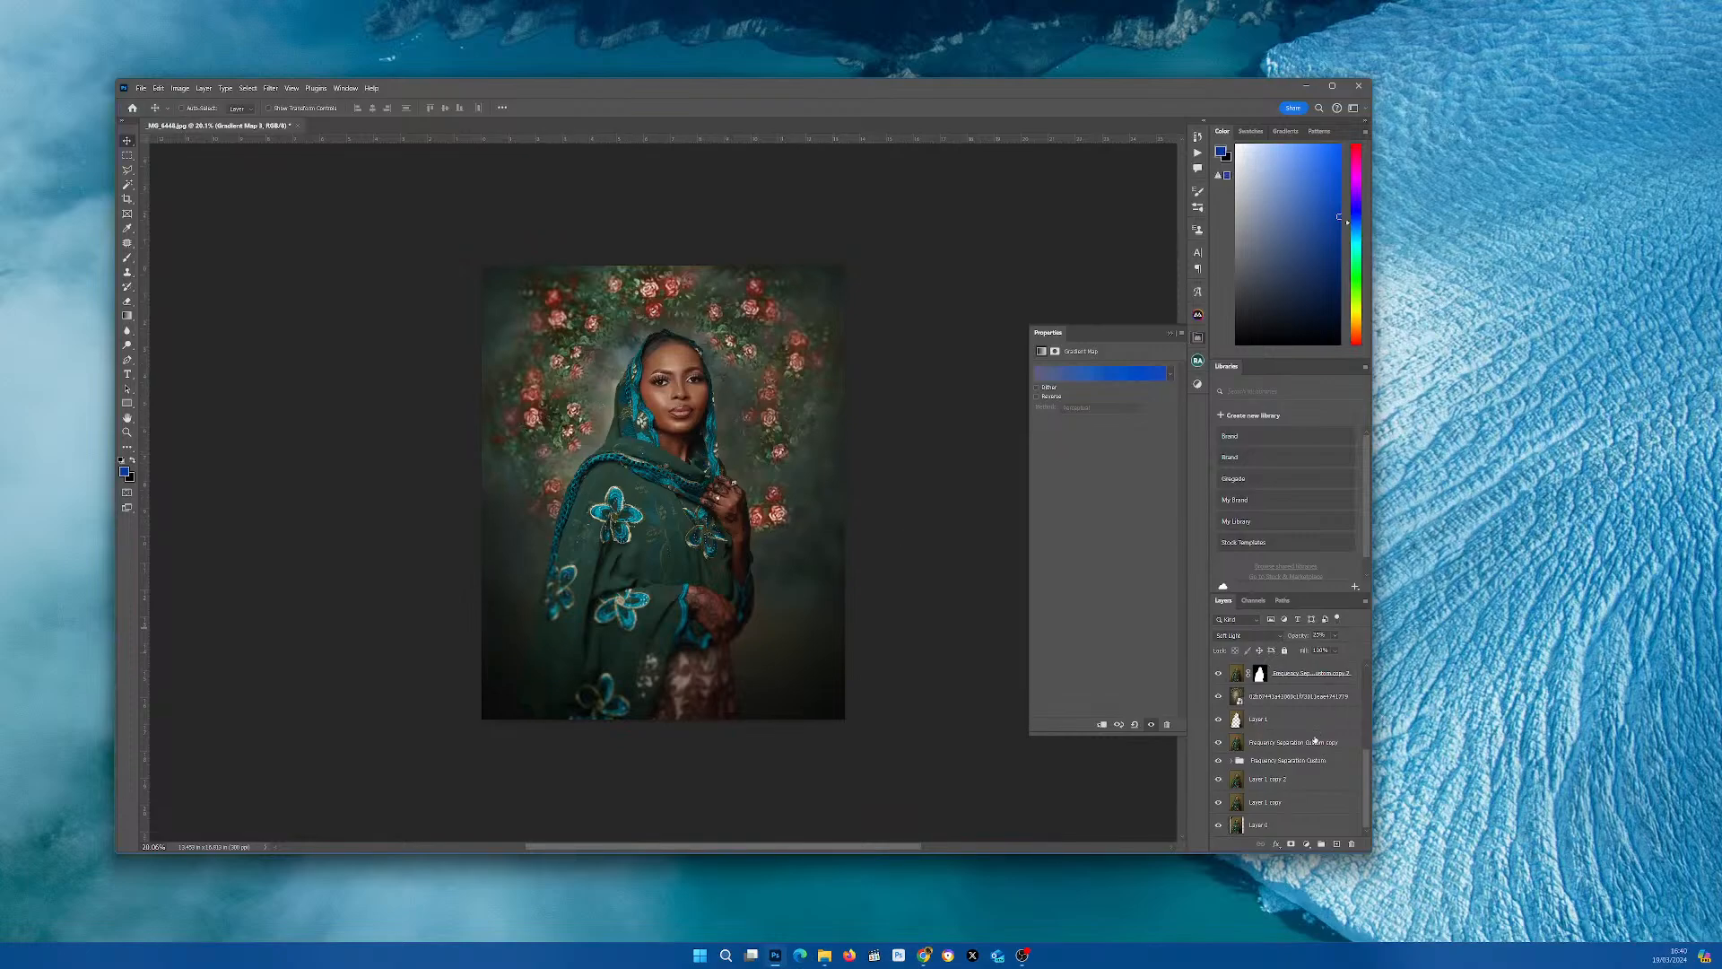
{"action": "scroll", "coordinate": [1319, 731], "scroll_direction": "up", "scroll_amount": 5}
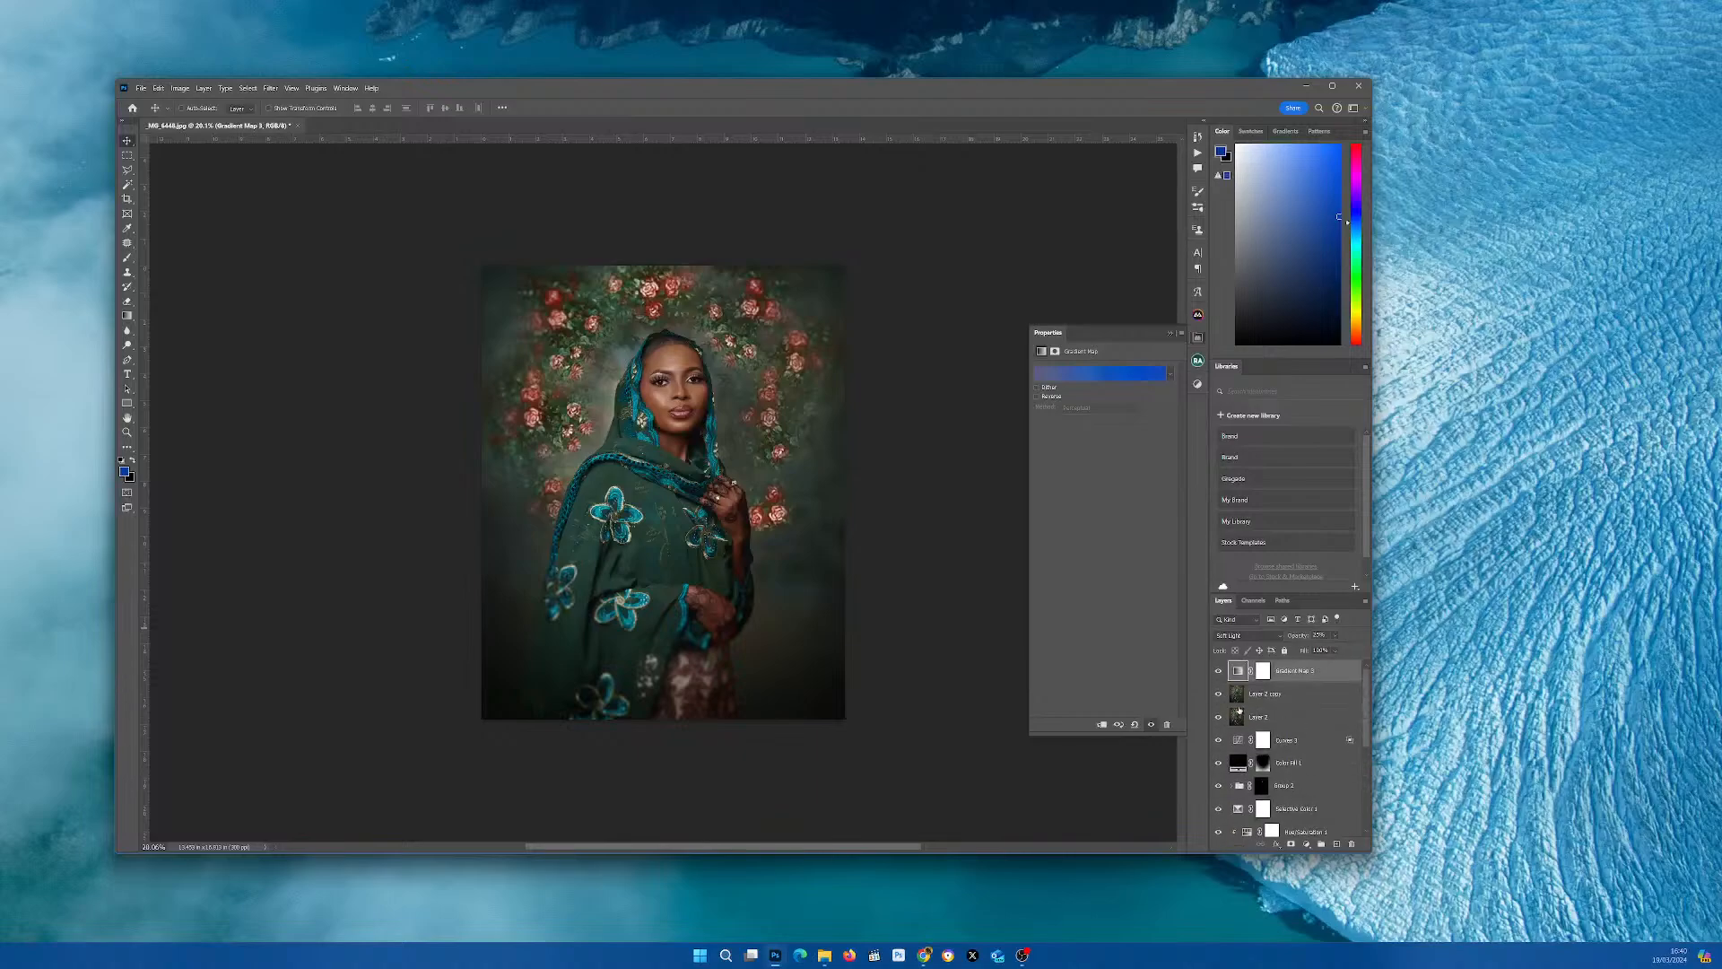
{"action": "scroll", "coordinate": [1302, 725], "scroll_direction": "down", "scroll_amount": 5}
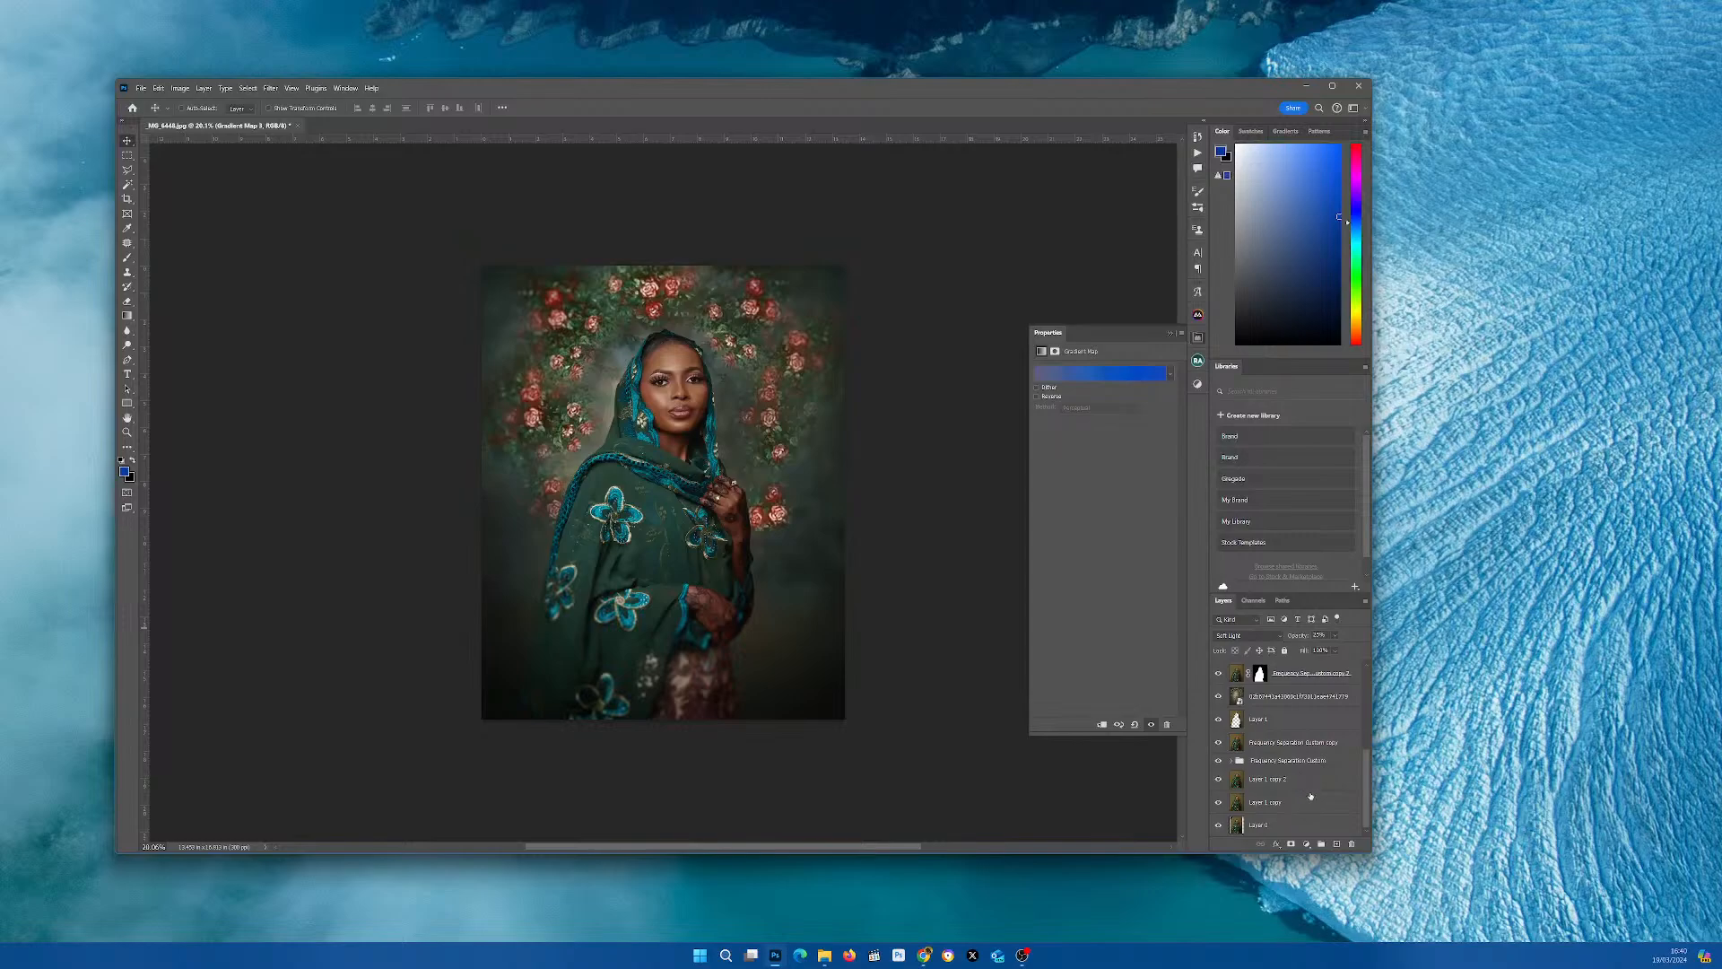
{"action": "scroll", "coordinate": [1310, 796], "scroll_direction": "up", "scroll_amount": 5}
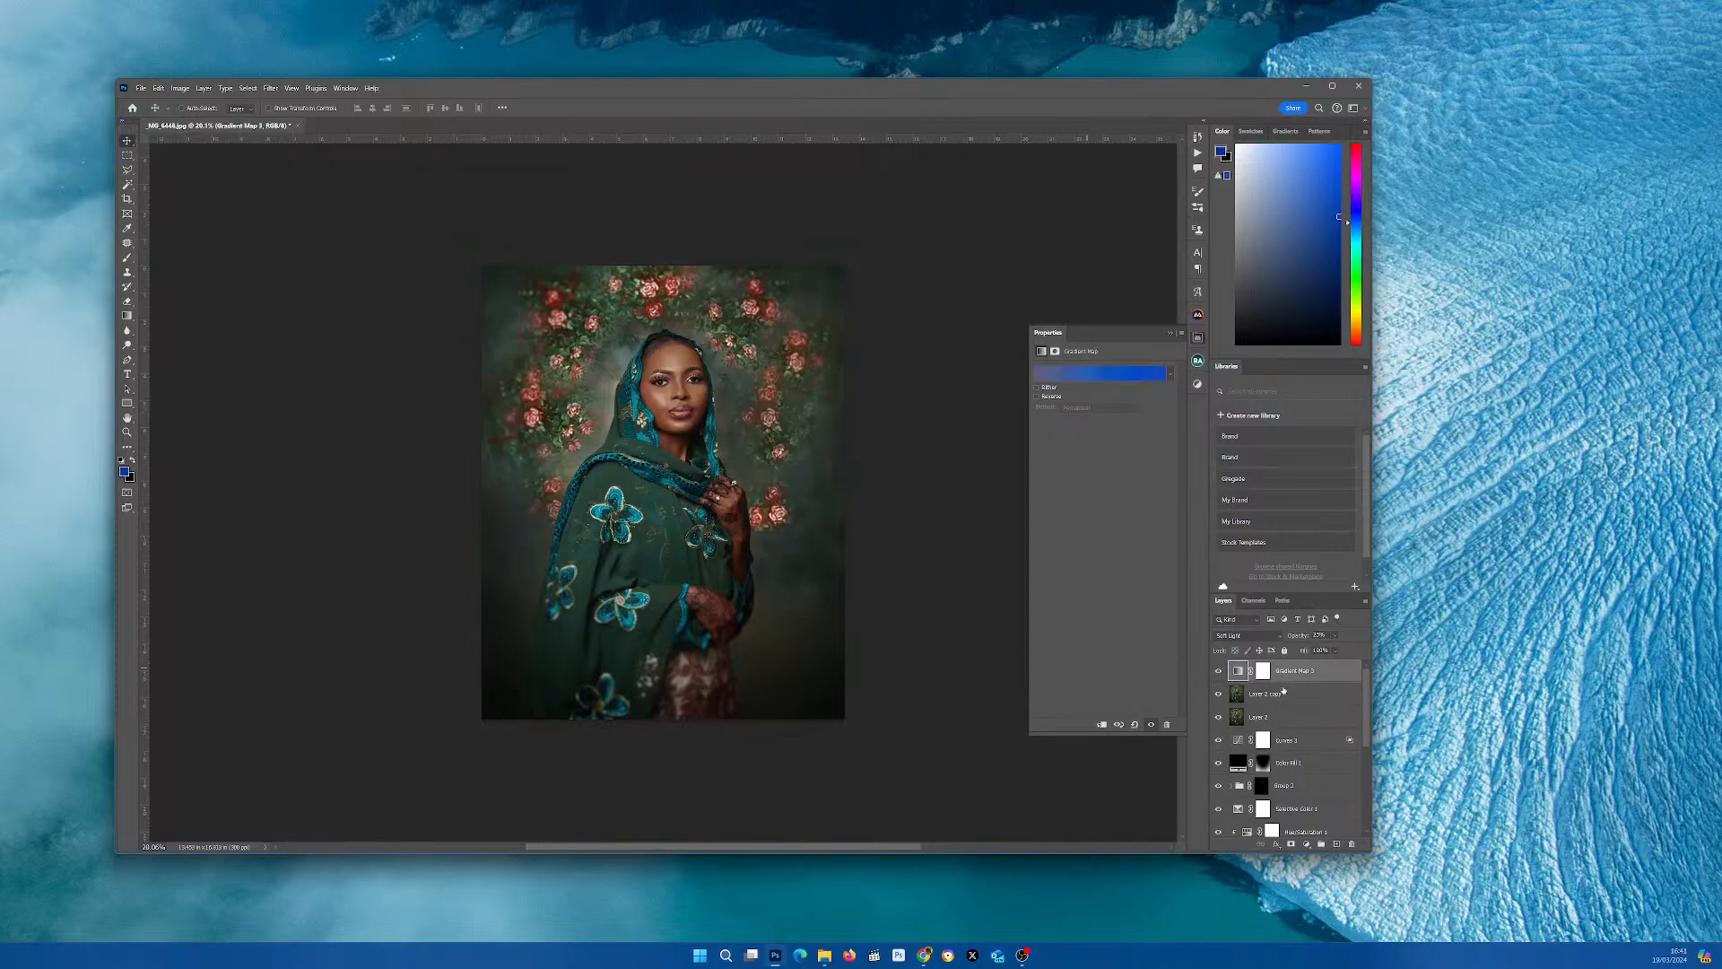
{"action": "scroll", "coordinate": [1277, 694], "scroll_direction": "down", "scroll_amount": 10}
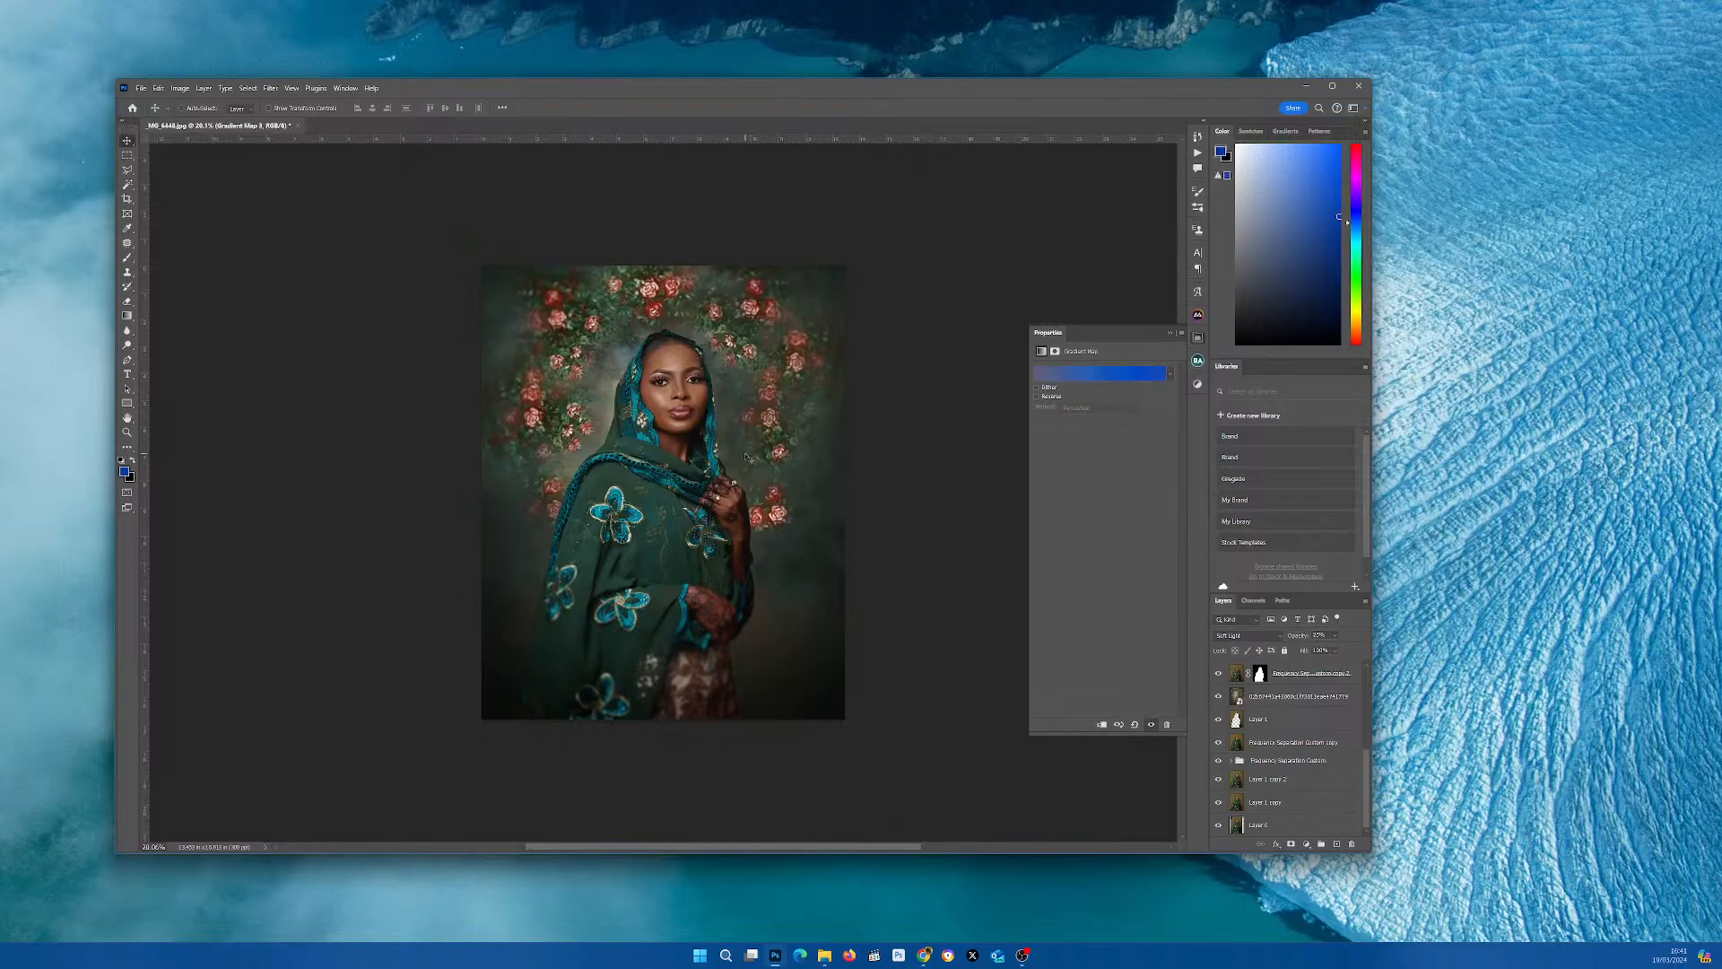
{"action": "scroll", "coordinate": [744, 452], "scroll_direction": "up", "scroll_amount": 3}
{"action": "scroll", "coordinate": [744, 452], "scroll_direction": "down", "scroll_amount": 3}
{"action": "scroll", "coordinate": [1312, 721], "scroll_direction": "up", "scroll_amount": 5}
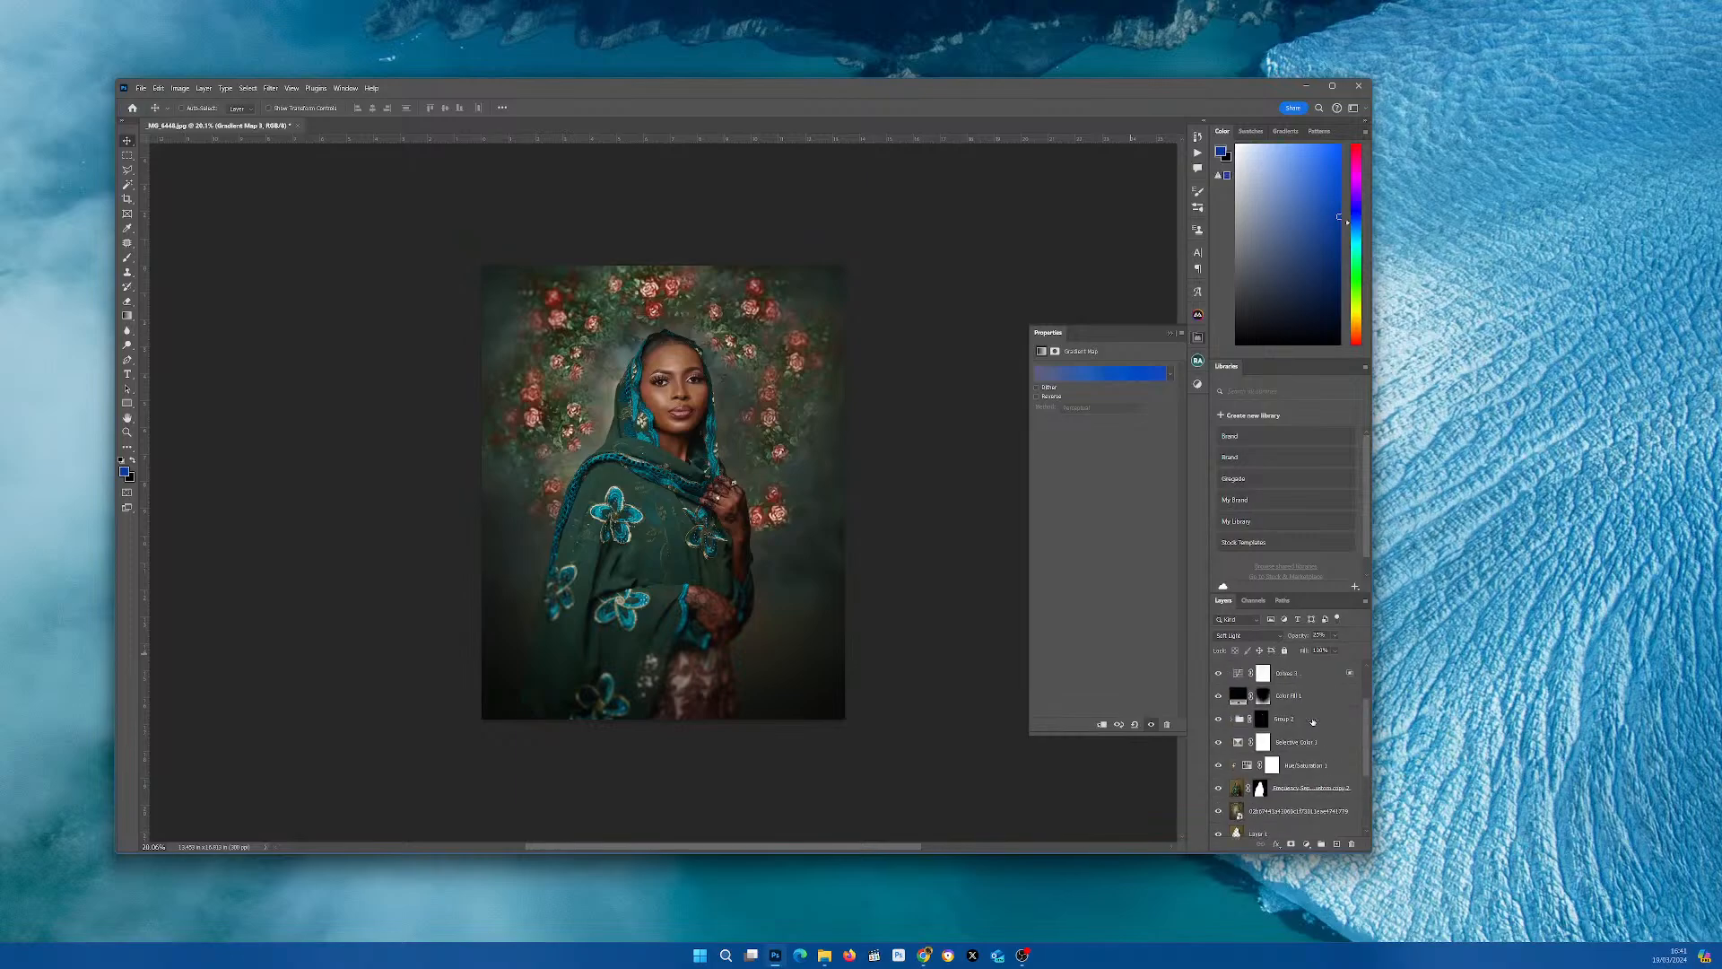